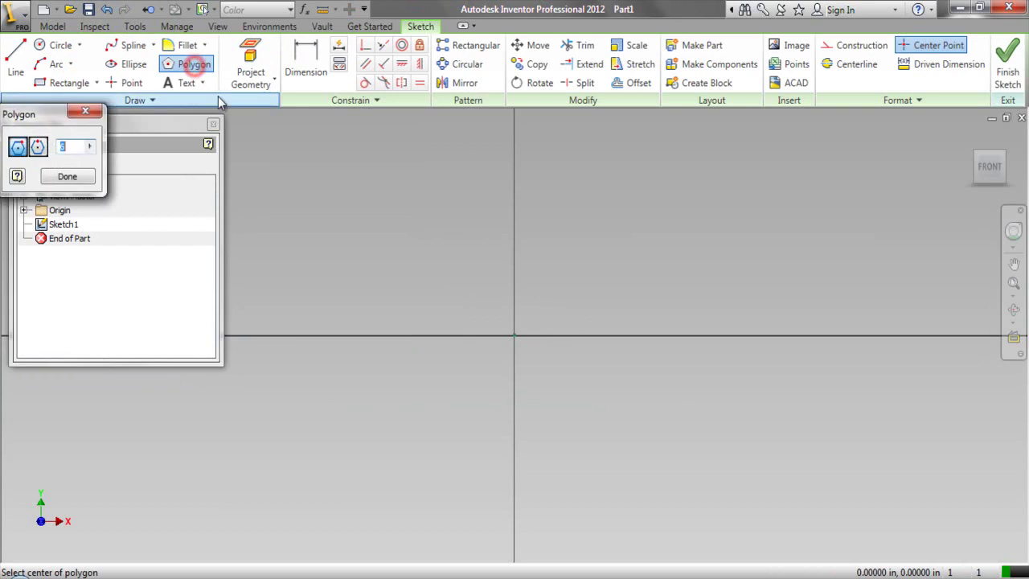
Draw an inscribed 4-sided polygon centred on the sketch origin, about 1.23 in per side.
drag(51, 113, 375, 146)
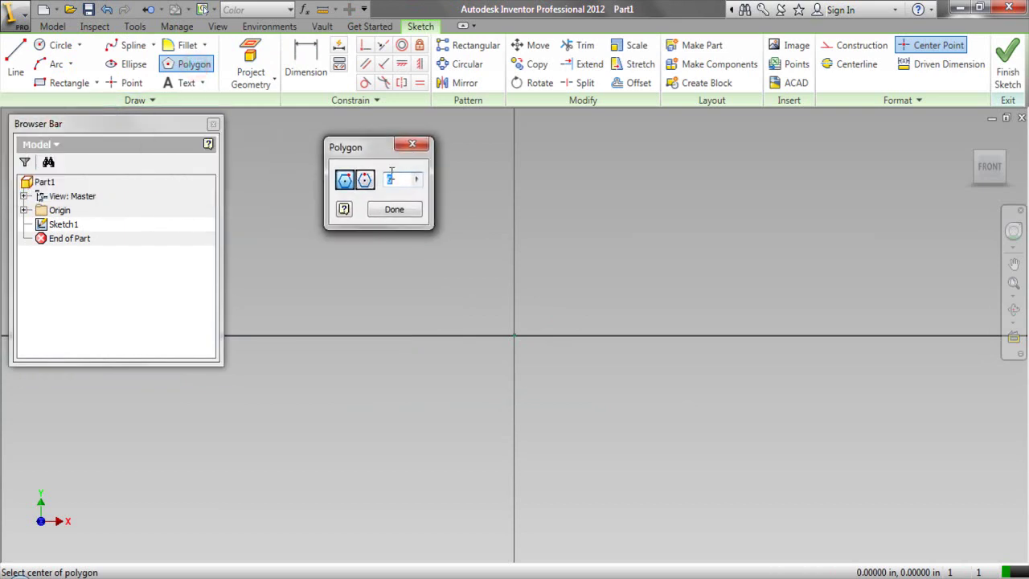
double_click(394, 179)
click(514, 336)
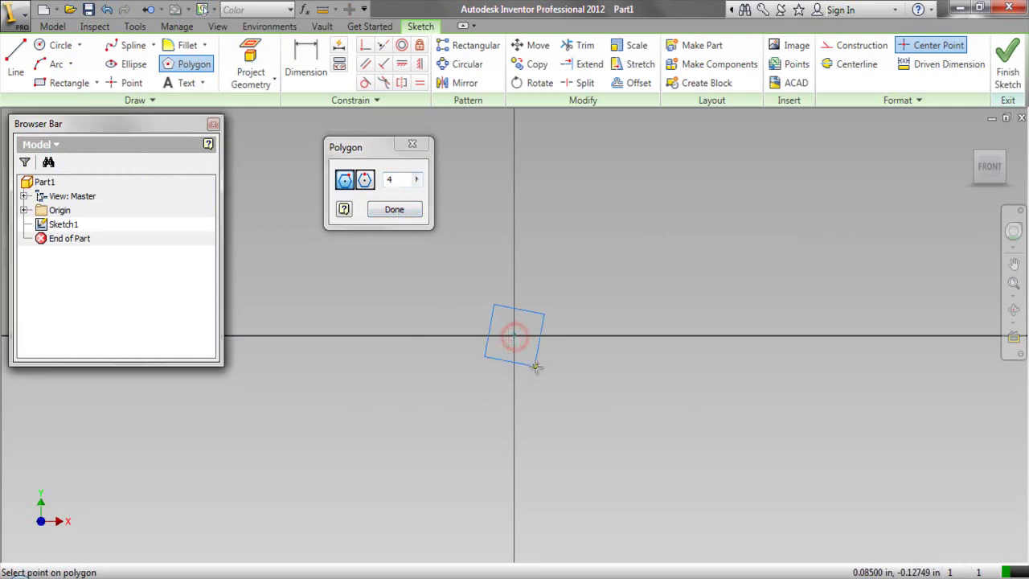
click(655, 473)
right_click(592, 236)
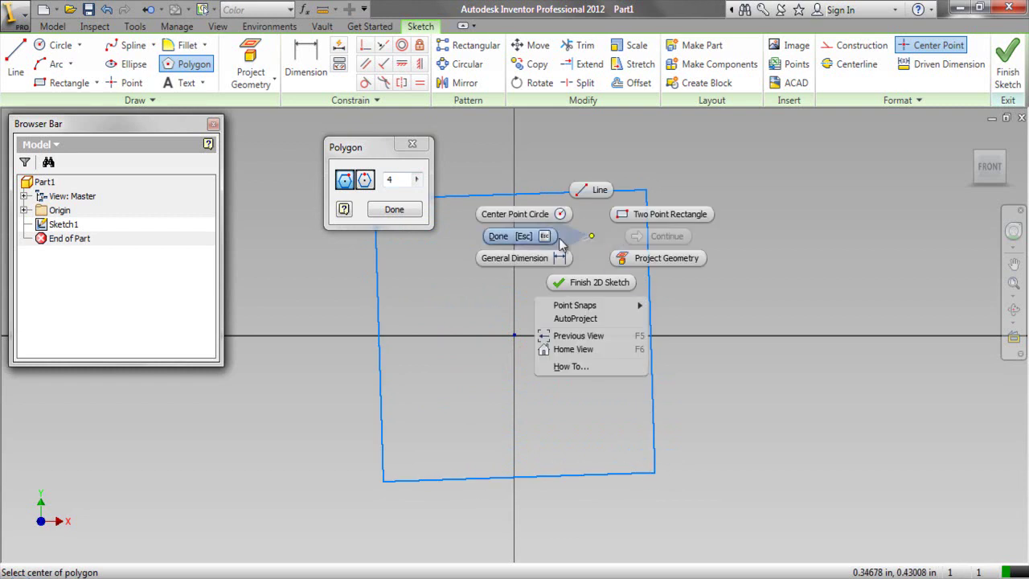
click(543, 235)
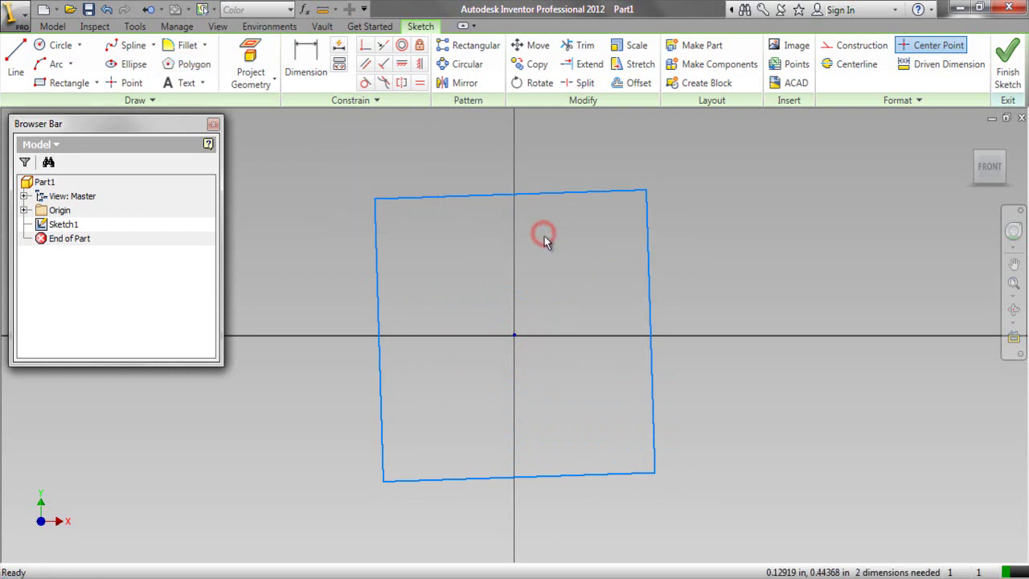
Constrain the square's upper edge to horizontal and dimension its length to 24.625 in.
click(403, 65)
click(489, 192)
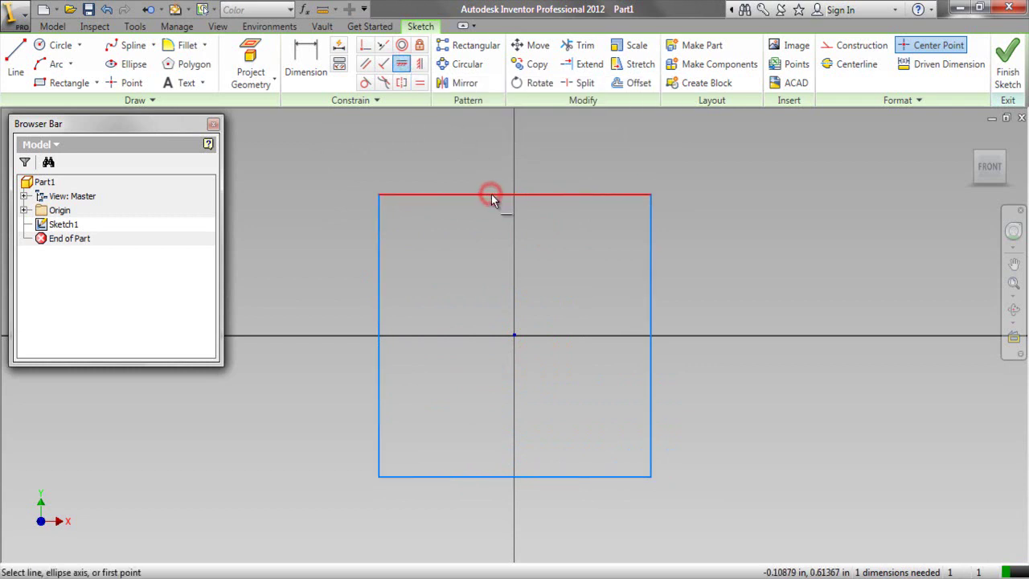
right_click(485, 169)
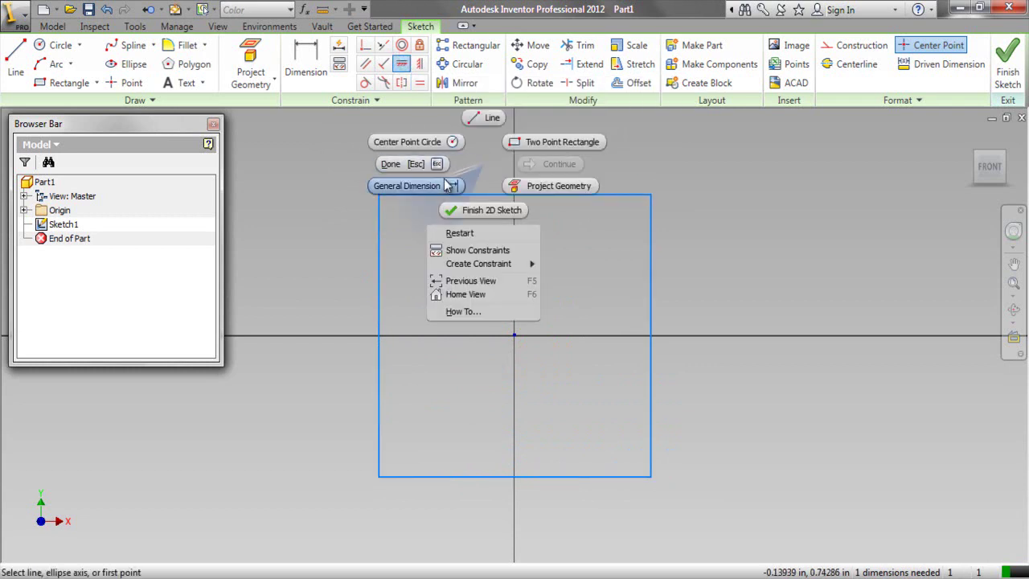
click(447, 187)
click(478, 195)
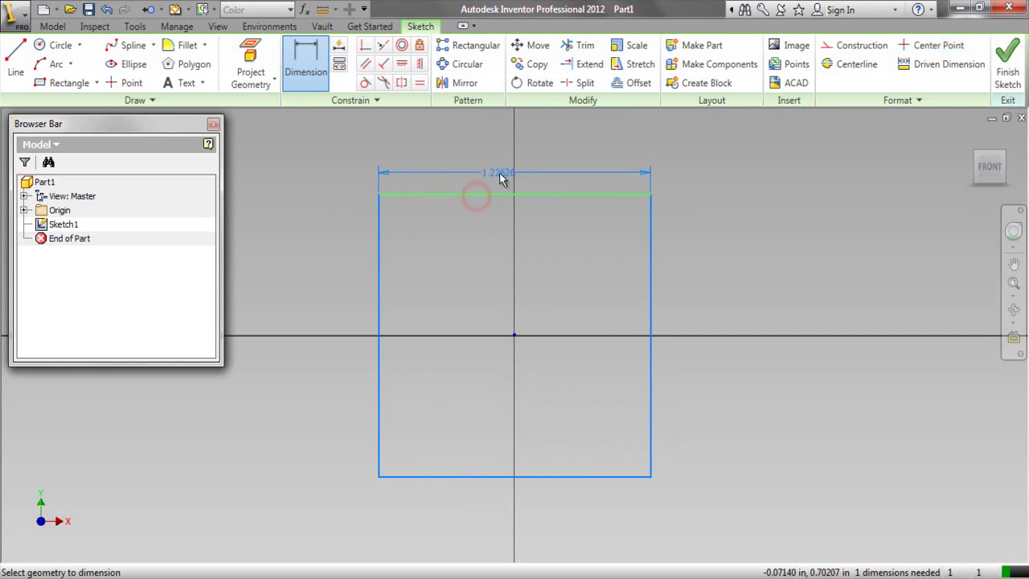
click(494, 170)
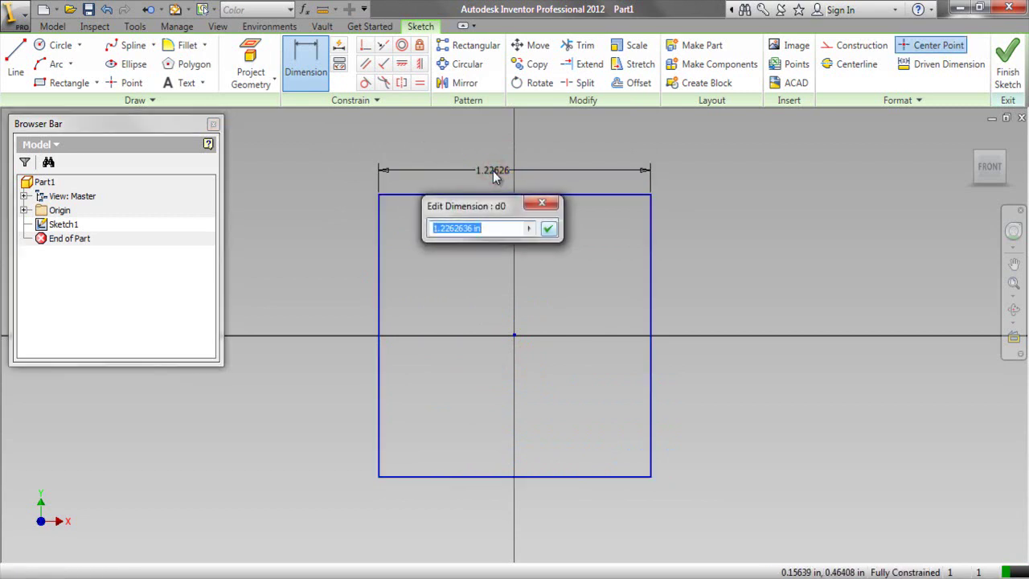
text(24.625)
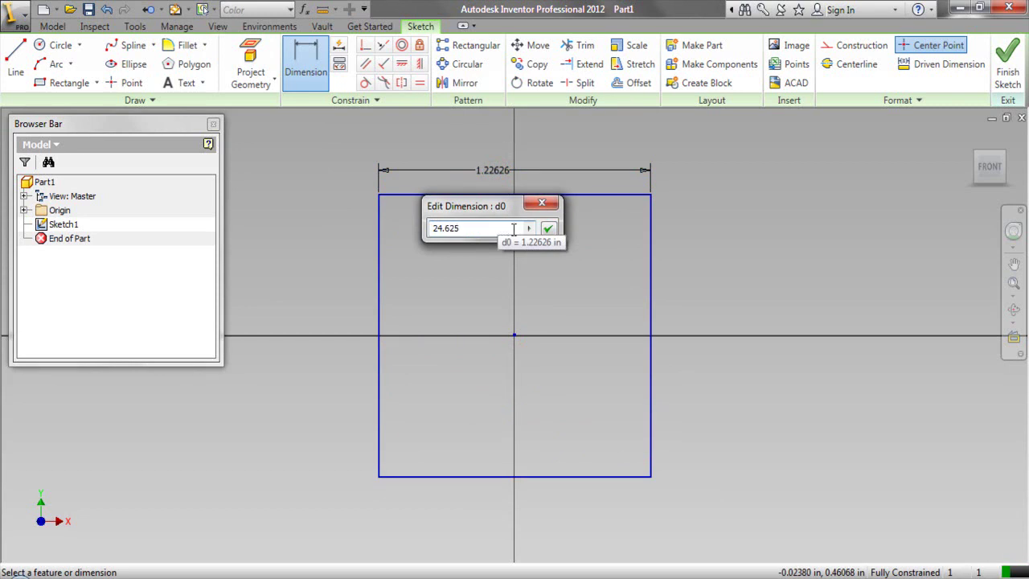
click(548, 229)
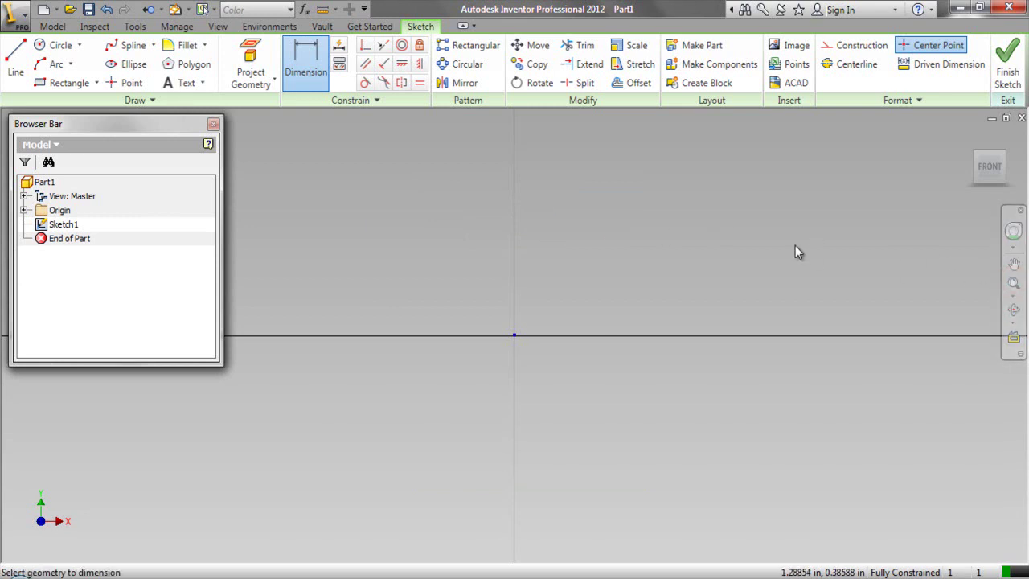
Finish the square's sketch and start a new 2D sketch on the YZ origin plane.
click(1007, 72)
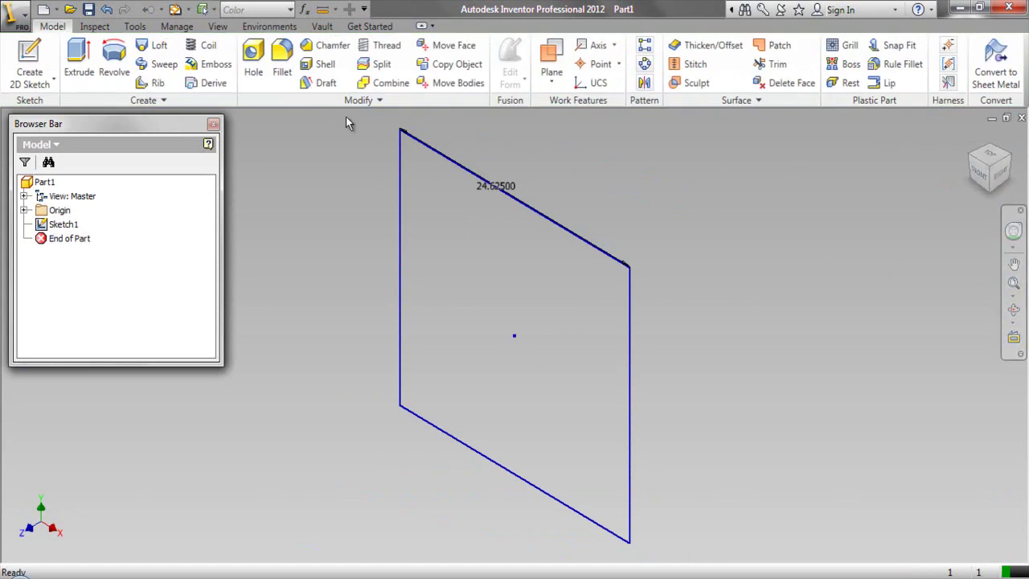
click(24, 211)
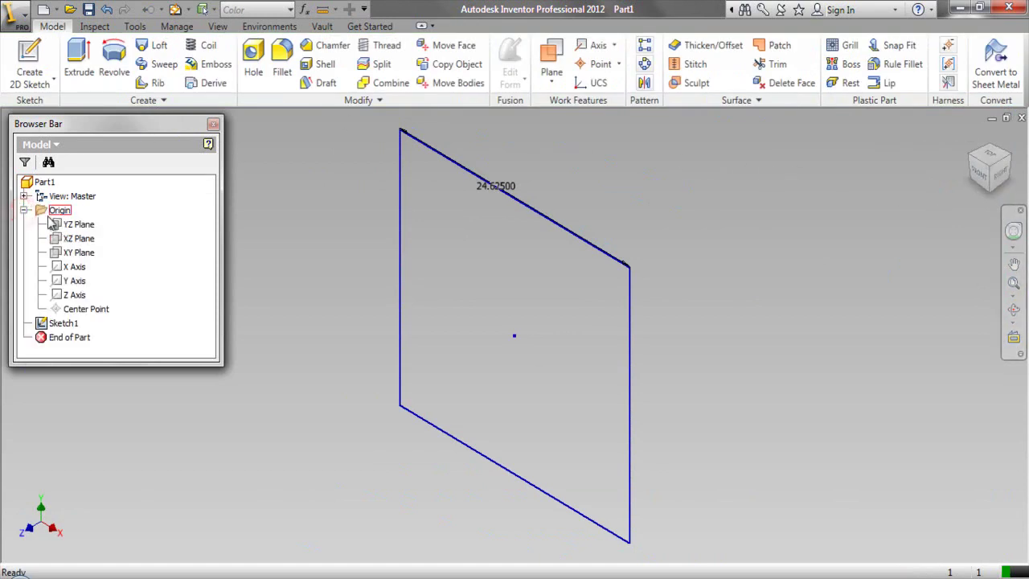
click(77, 224)
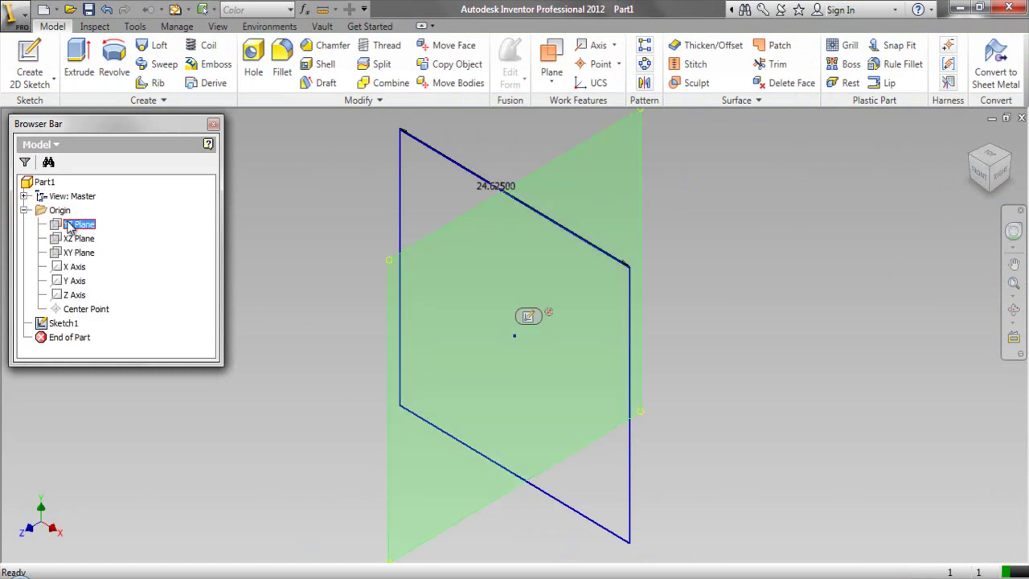
click(528, 316)
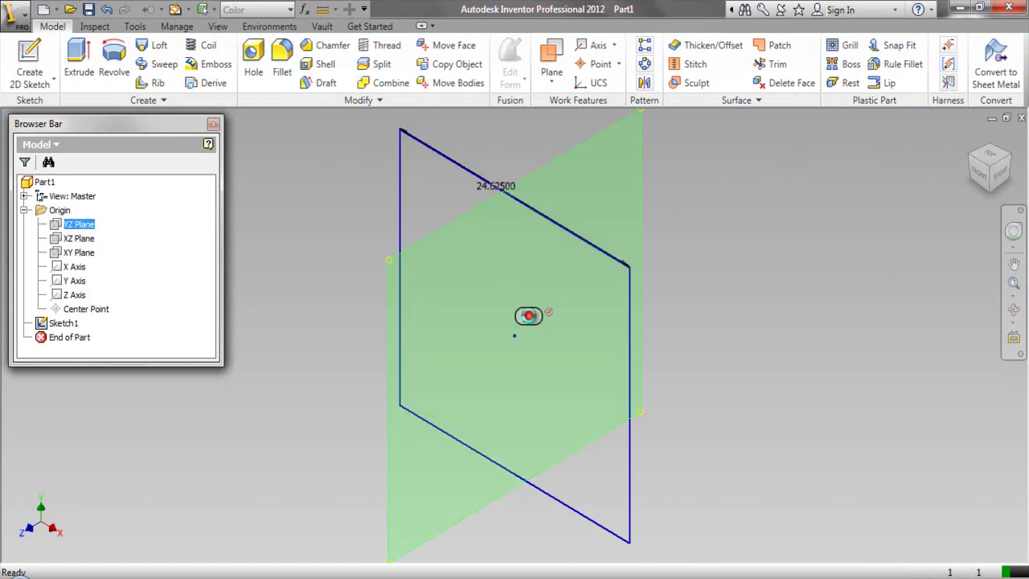
Reposition the 24.625 in dimension inside the square, seen in an isometric view.
click(978, 175)
click(990, 187)
click(977, 156)
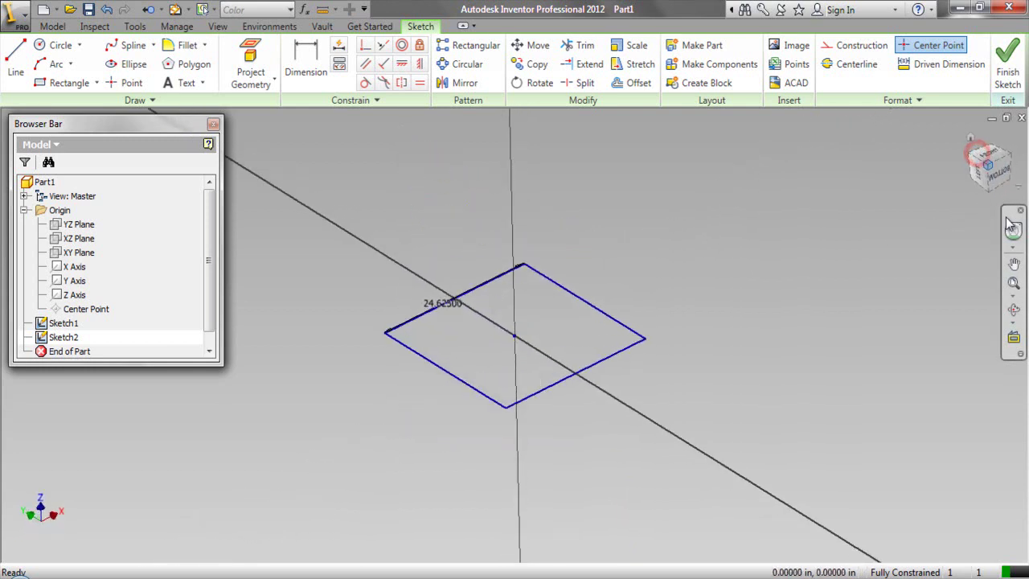
click(1013, 283)
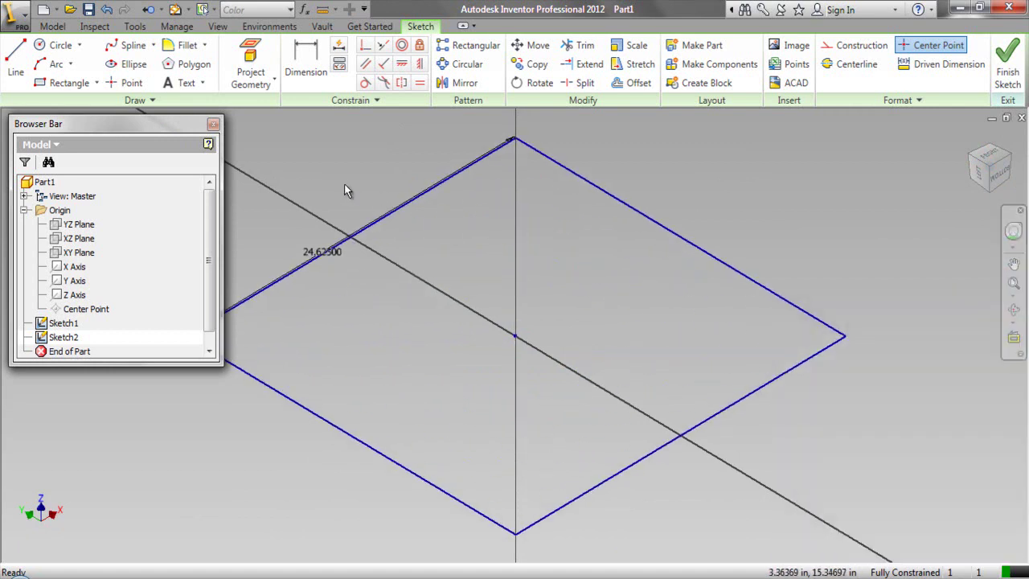
drag(325, 256, 386, 279)
click(354, 173)
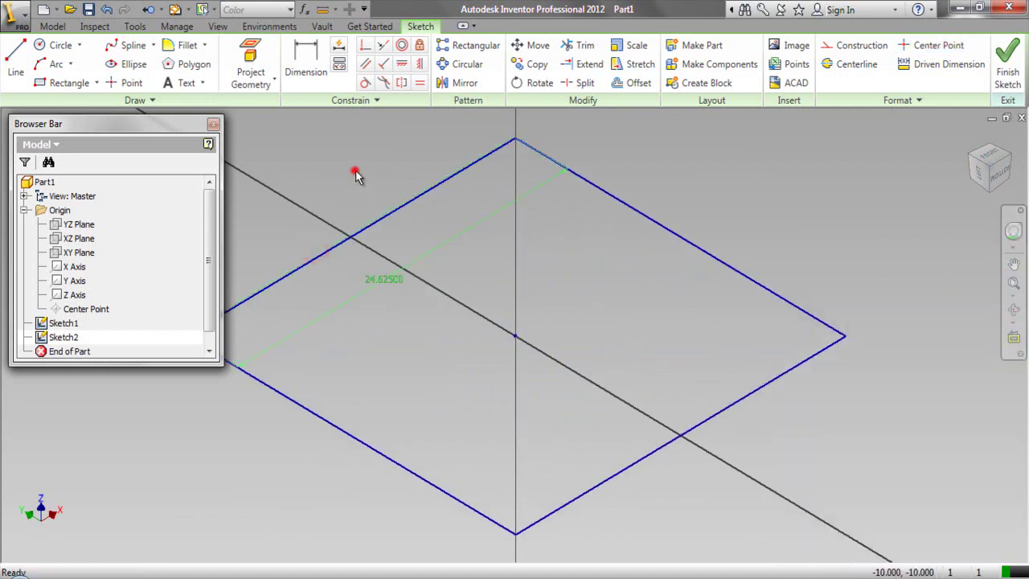
click(253, 57)
scroll(321, 197, down, 2)
scroll(341, 217, up, 3)
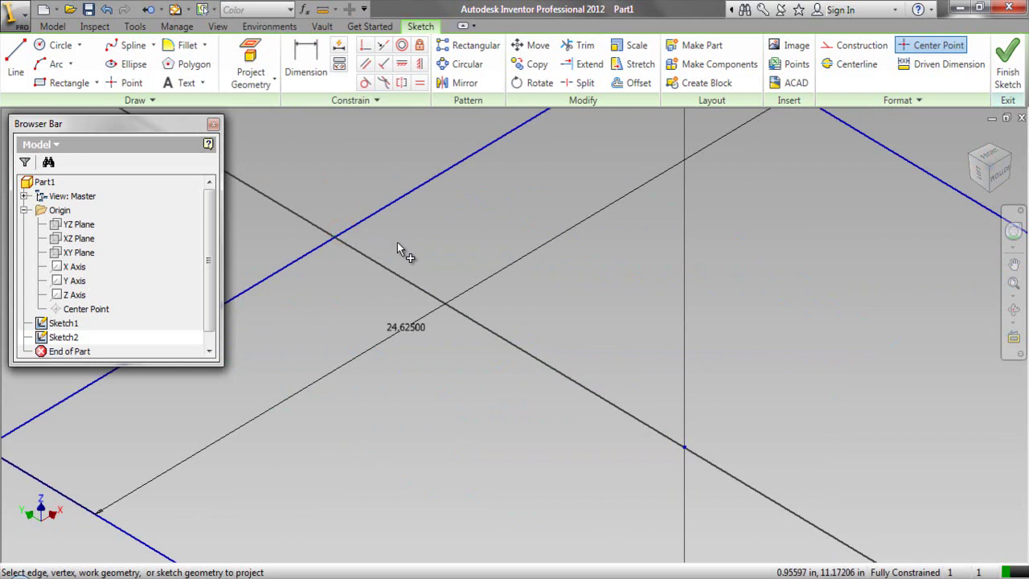
scroll(404, 250, down, 2)
right_click(361, 180)
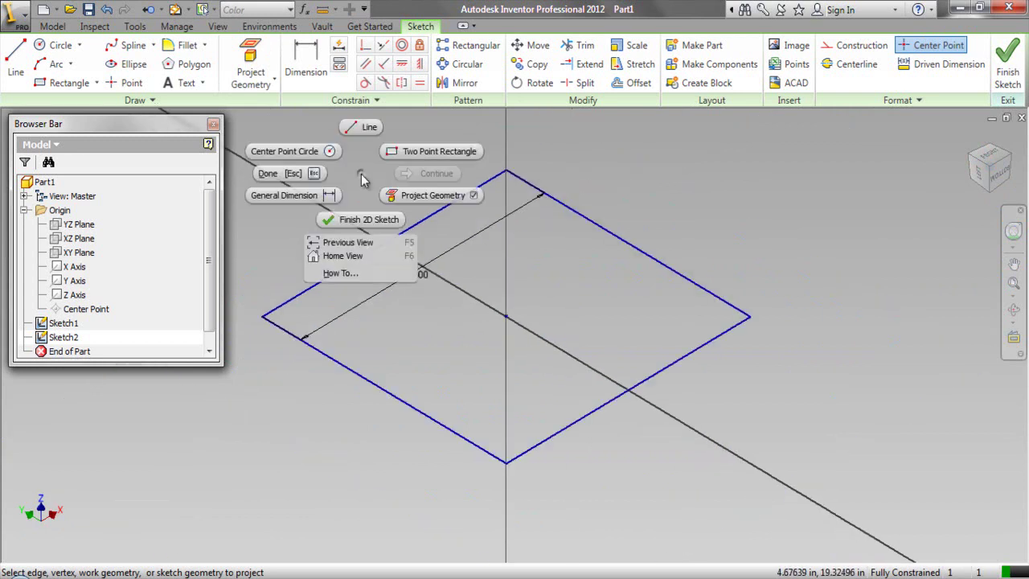
click(306, 172)
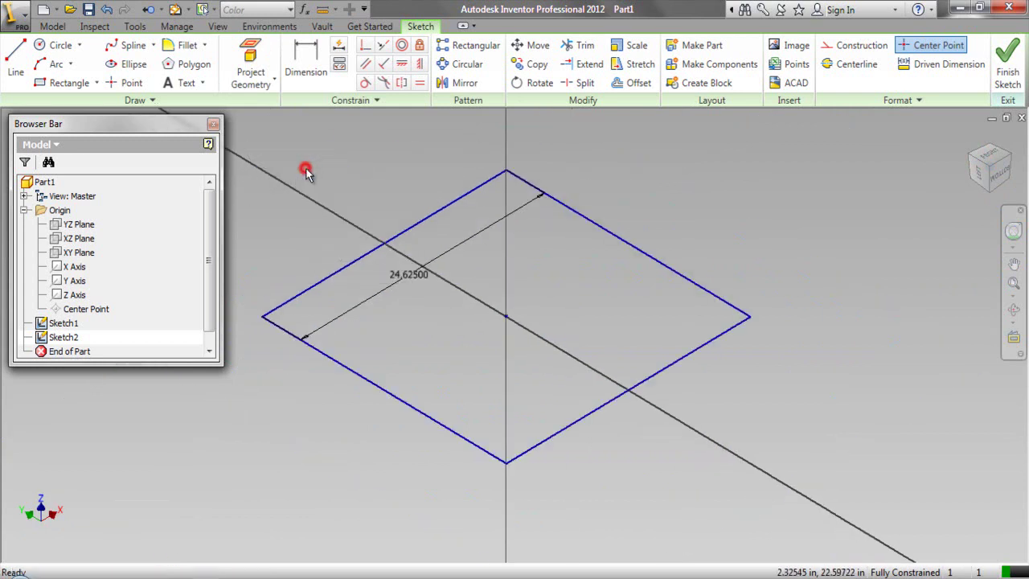
Draw a line about 1.74 in long on the horizontal axis, from the square's outer edge inward toward the origin.
click(983, 175)
scroll(333, 341, up, 2)
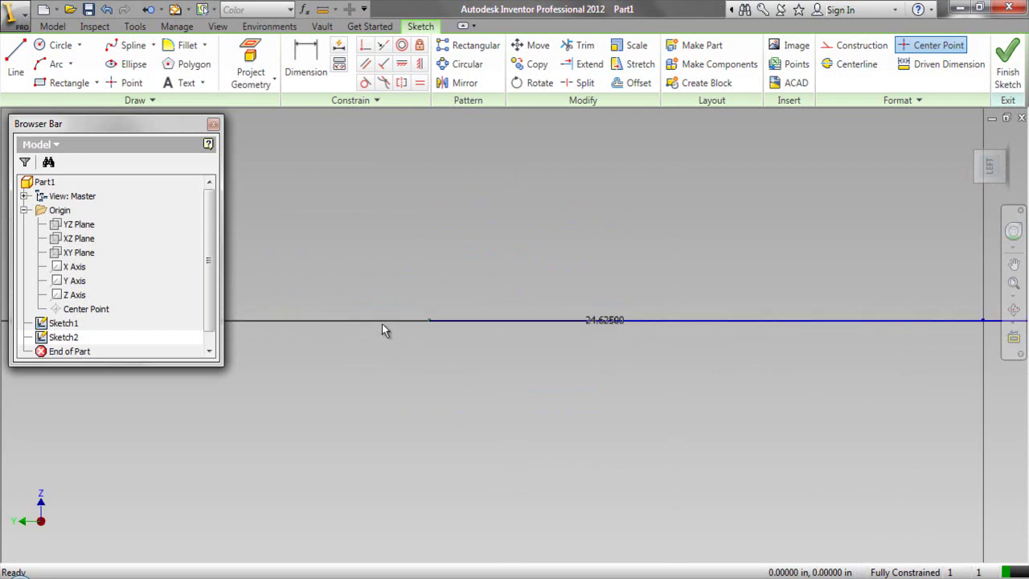
scroll(407, 321, up, 2)
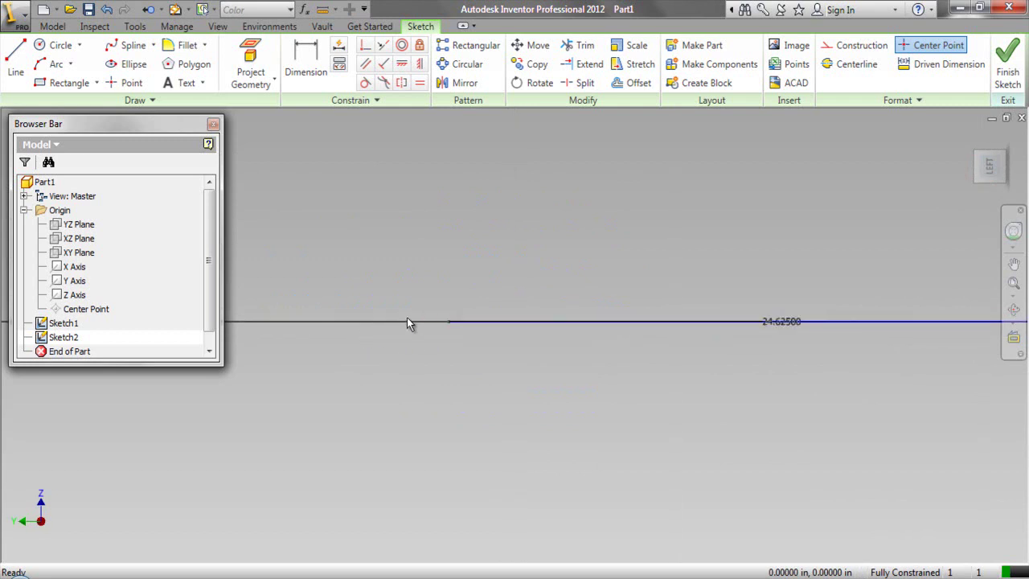
right_click(437, 217)
click(437, 178)
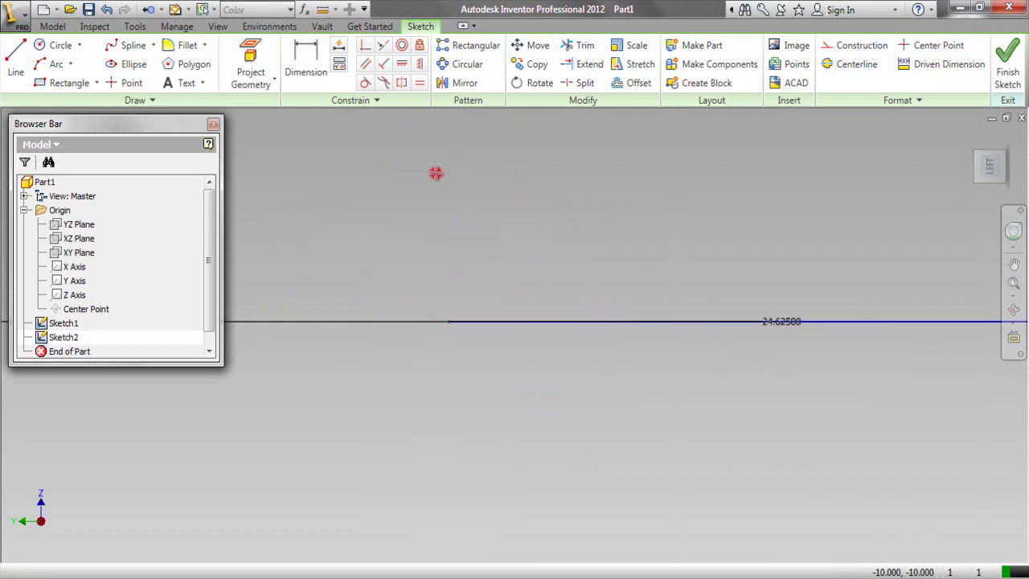
click(449, 322)
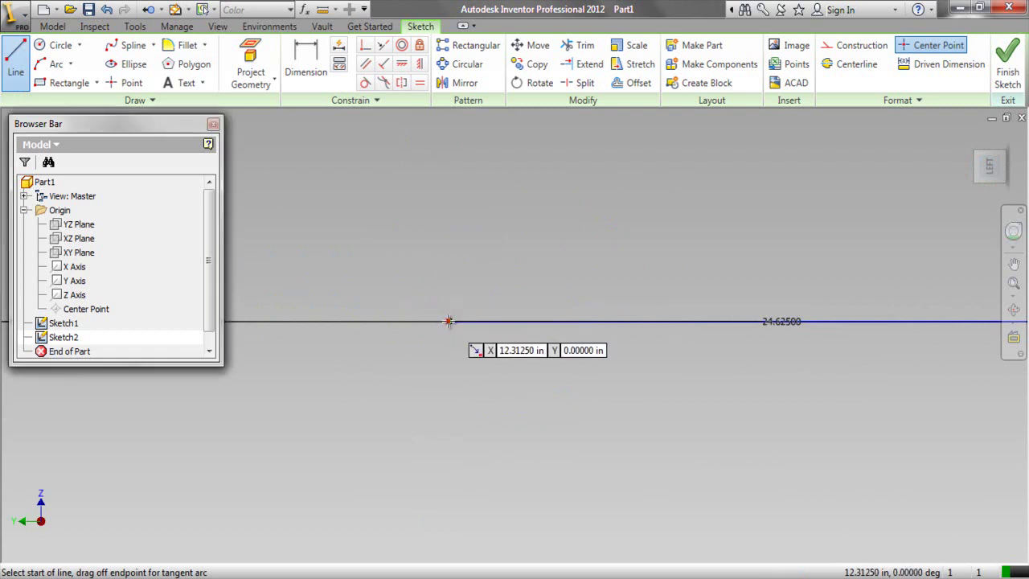
click(597, 320)
Dimension the new line on the horizontal axis to 1.5 in.
right_click(587, 262)
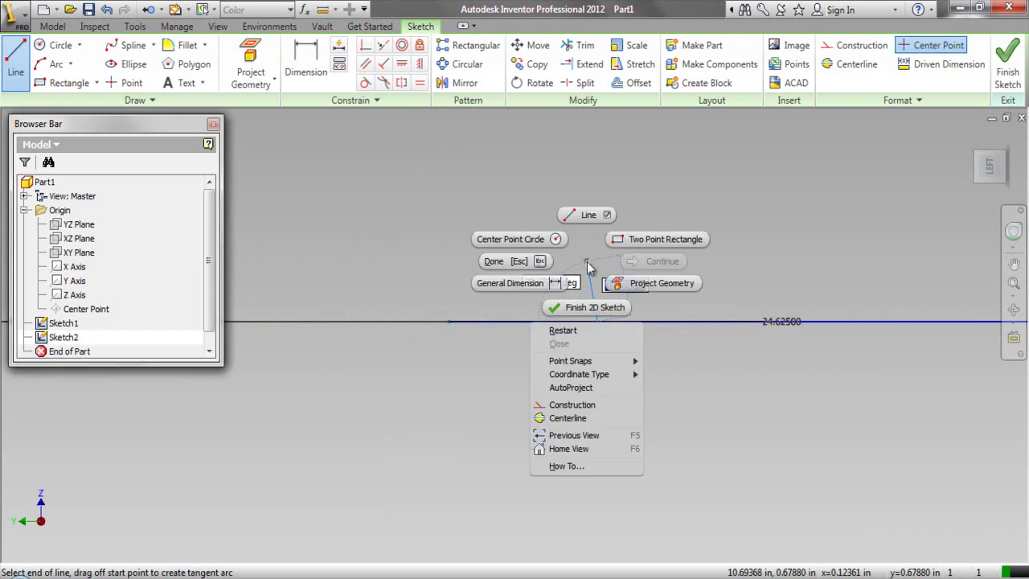
click(539, 278)
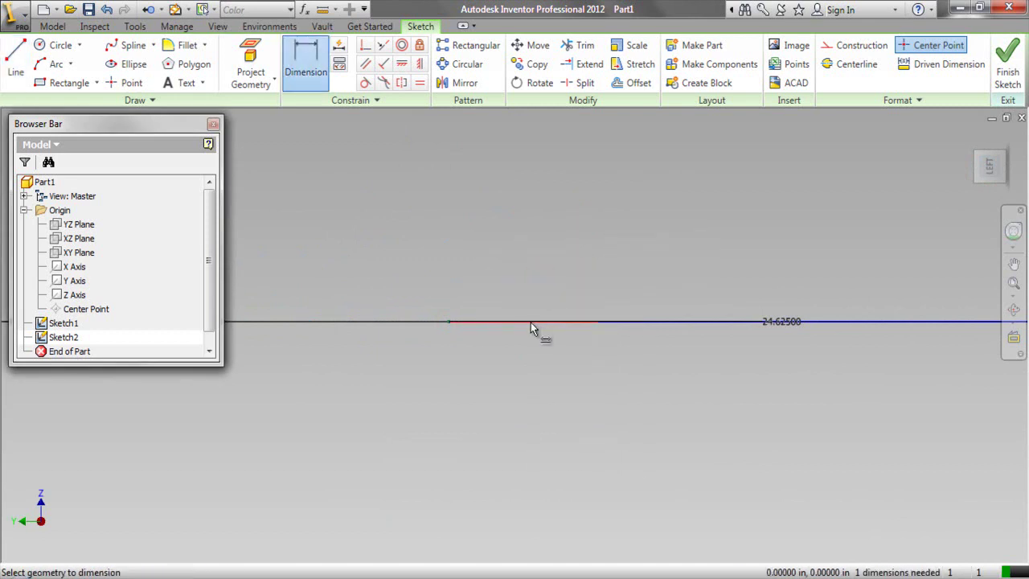
click(530, 322)
click(529, 350)
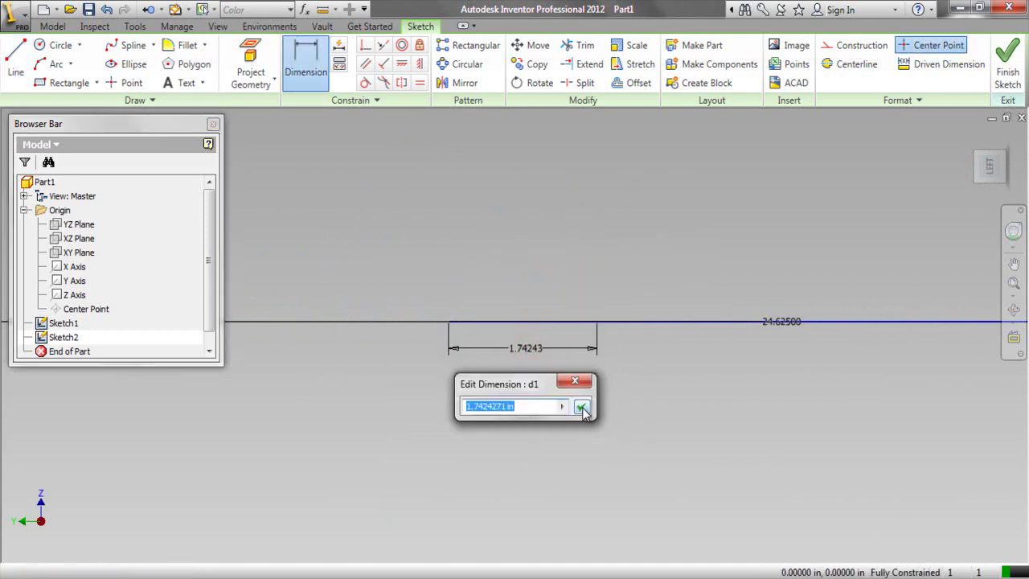
text(1.5)
click(581, 407)
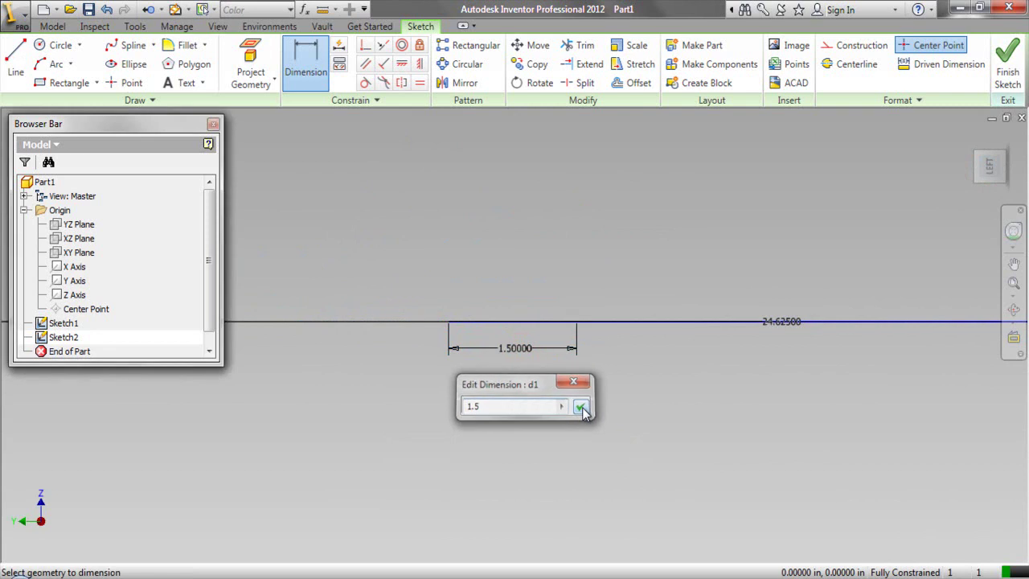
Draw a 0.75 in vertical line upward from the inner end of the 1.5 in line.
scroll(583, 304, up, 2)
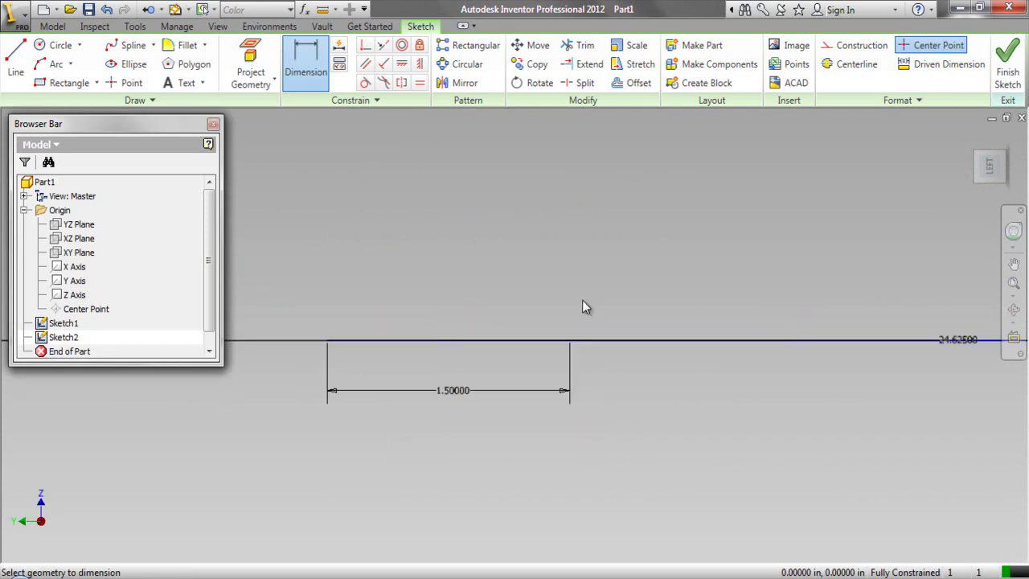
right_click(572, 274)
click(571, 227)
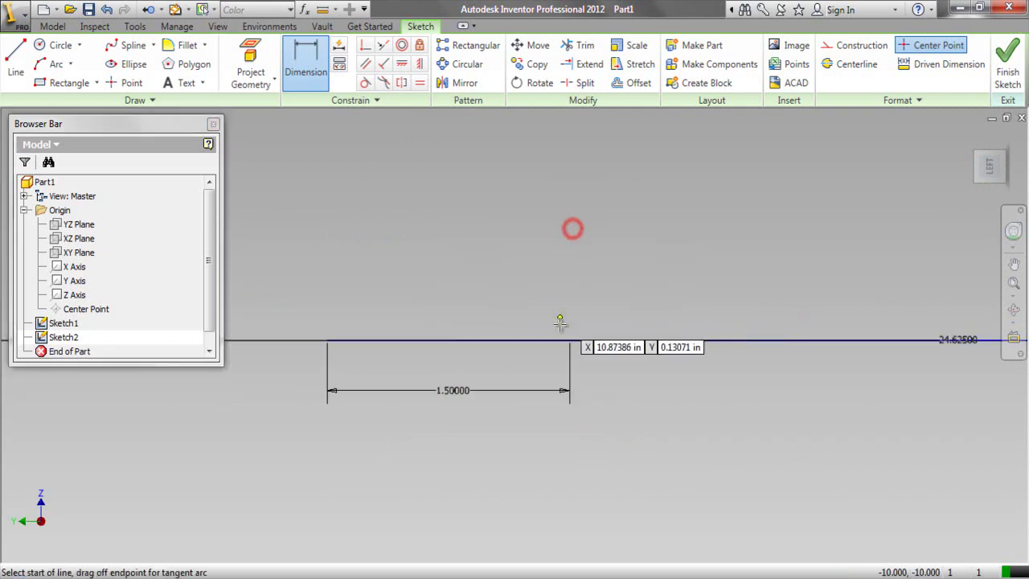
click(570, 340)
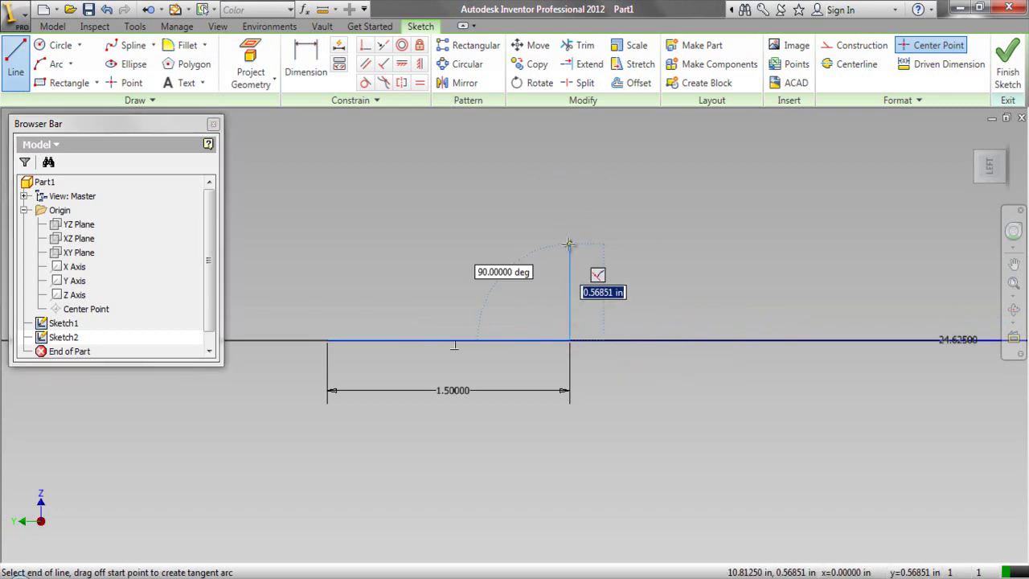
text(.)
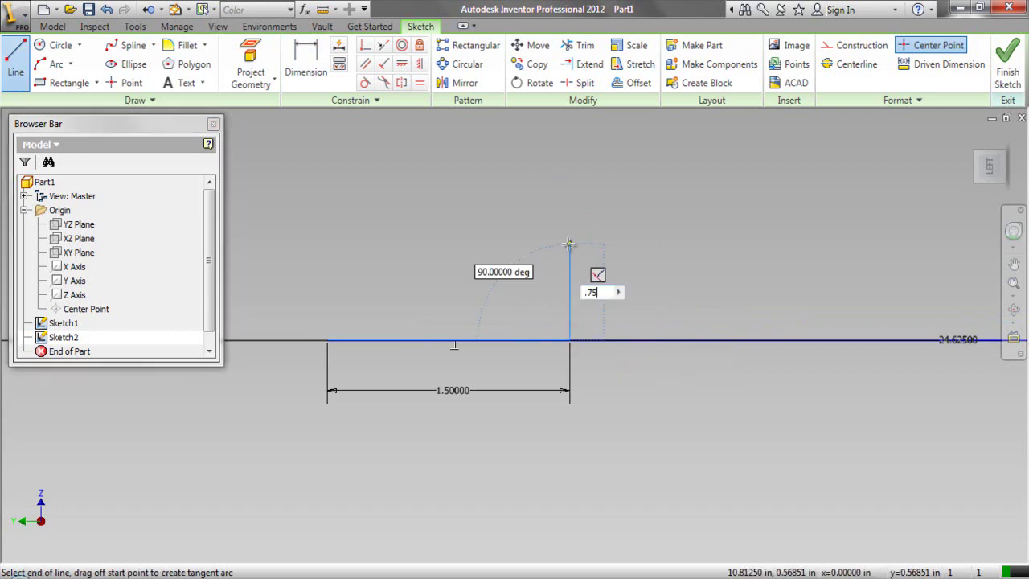
text(75)
key(Return)
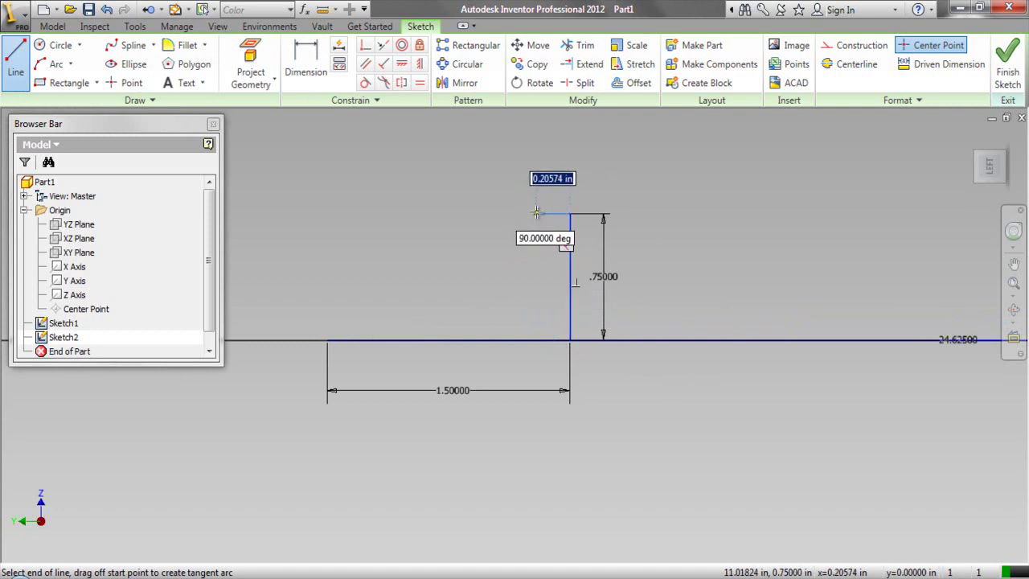
Continue the profile with a 0.125 in line perpendicular to the vertical line, running back toward the square's outer edge.
text(.)
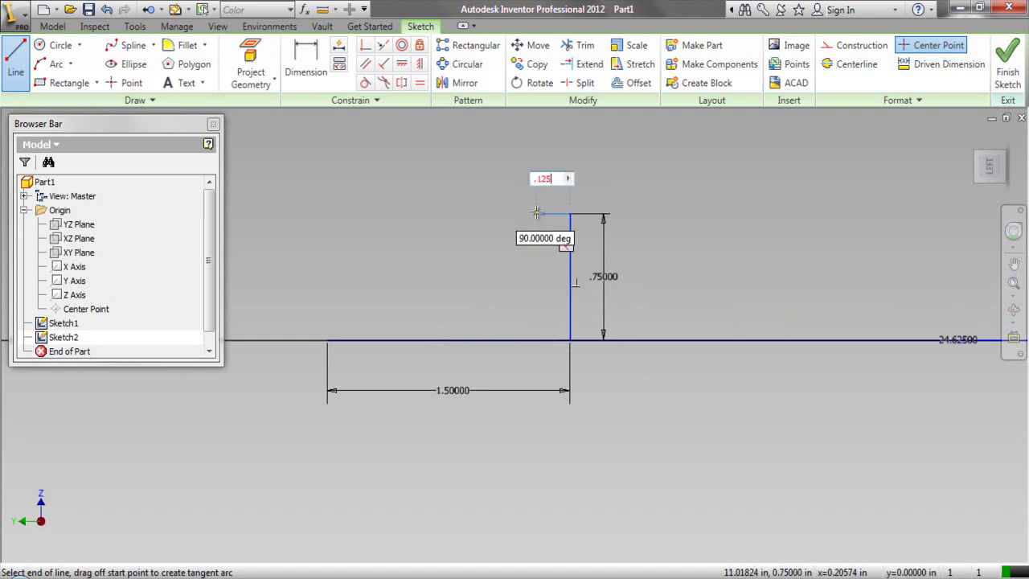
text(125)
key(Return)
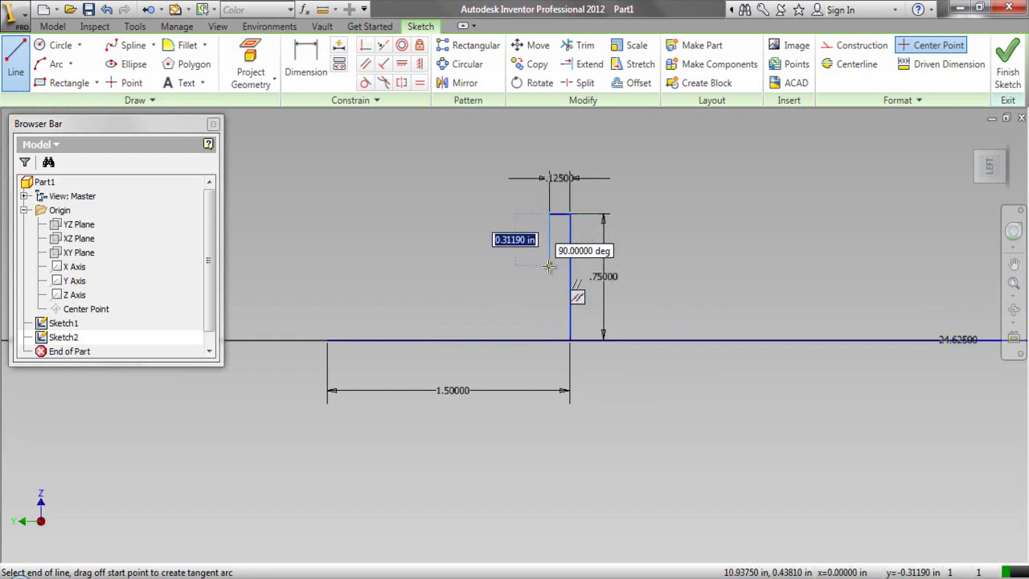
Continue the profile with a 0.375 in line downward and a 0.9375 in horizontal line toward the square's outer edge.
text(.375)
key(Return)
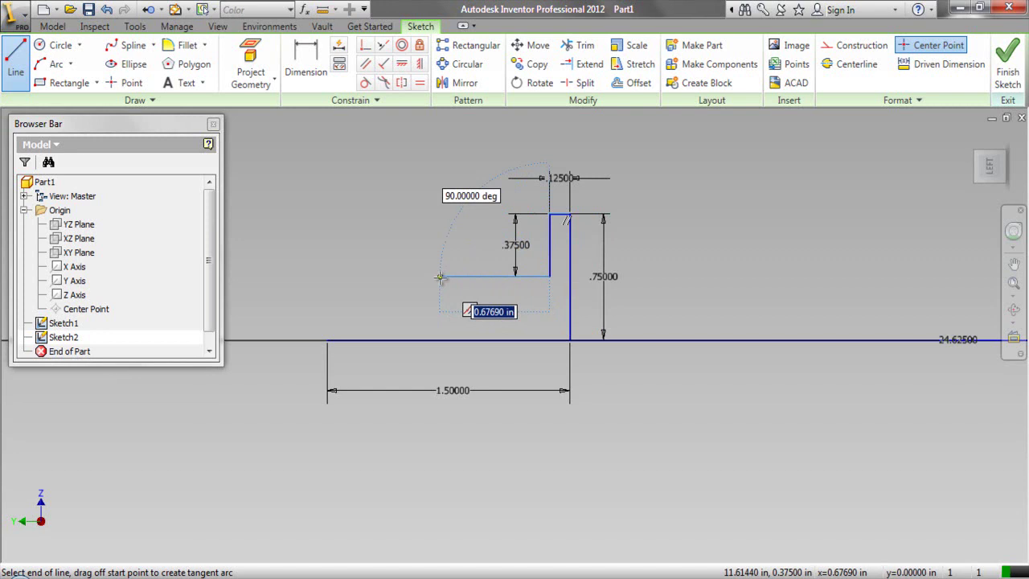
text(.9375)
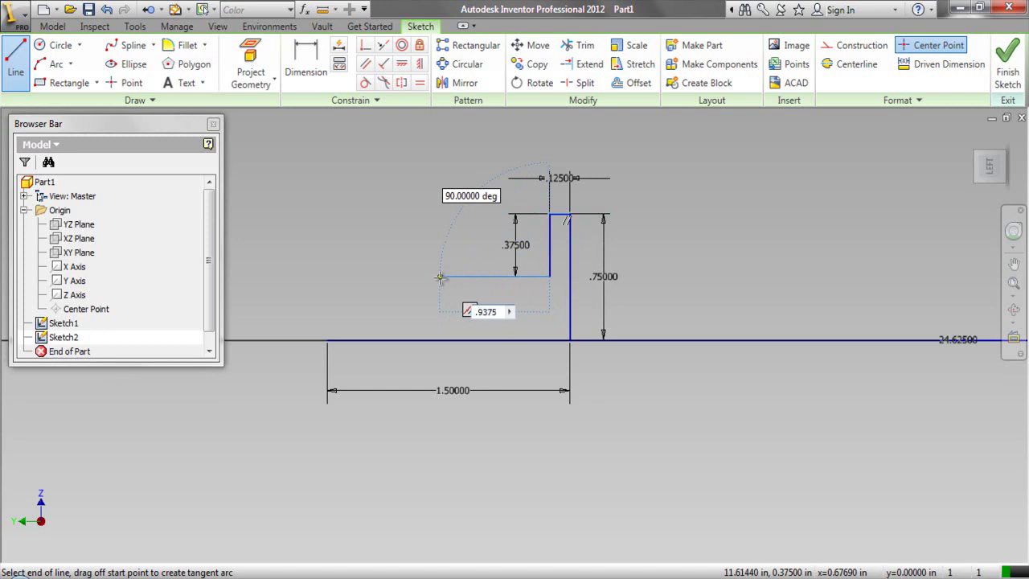
key(Return)
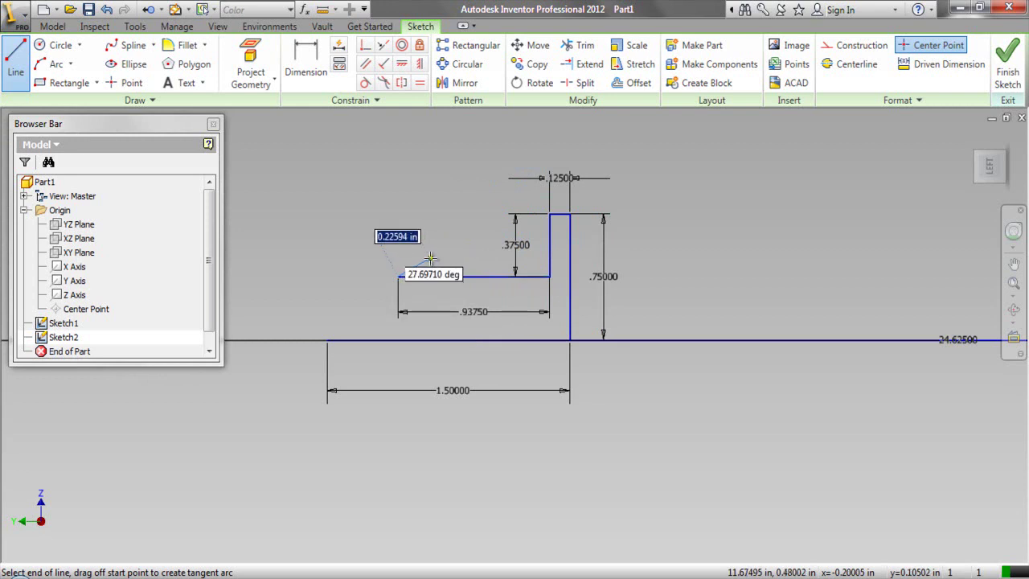
Draw a tall outer leg rising about 0.65 in and about 0.28 in wide, with a step about 0.15 in long closing the profile at the base line.
click(396, 166)
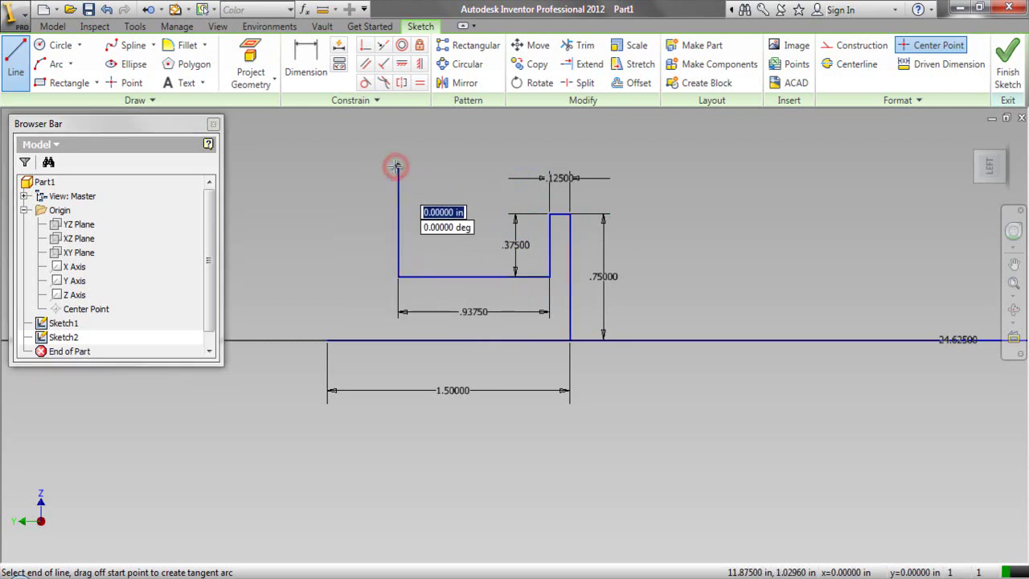
click(351, 166)
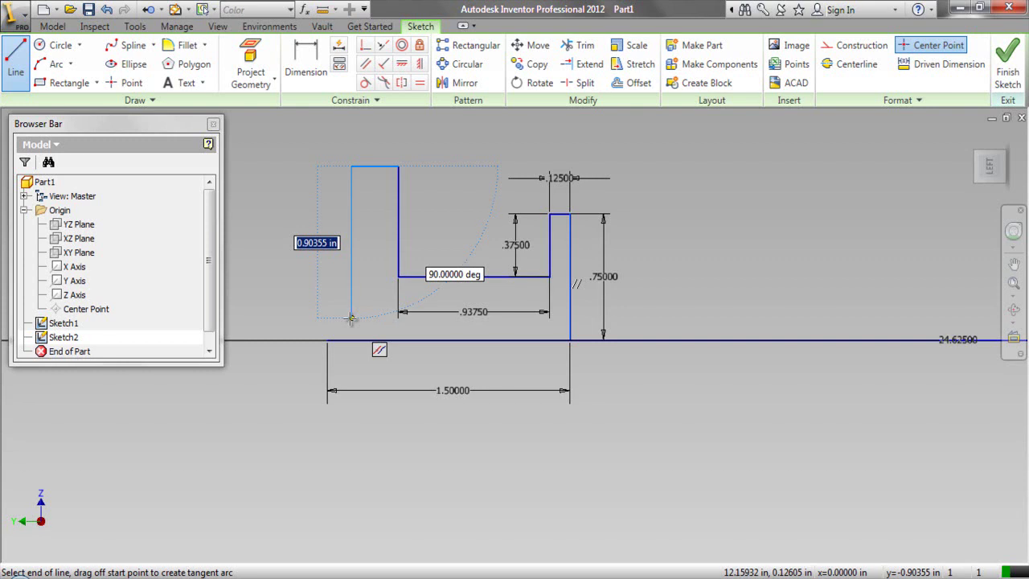
click(351, 317)
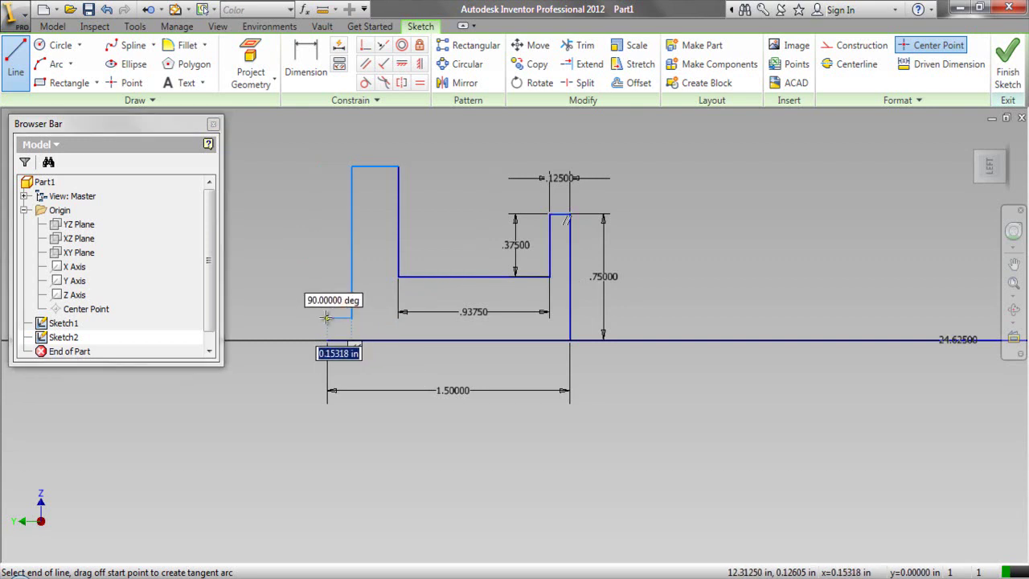
click(327, 317)
click(326, 338)
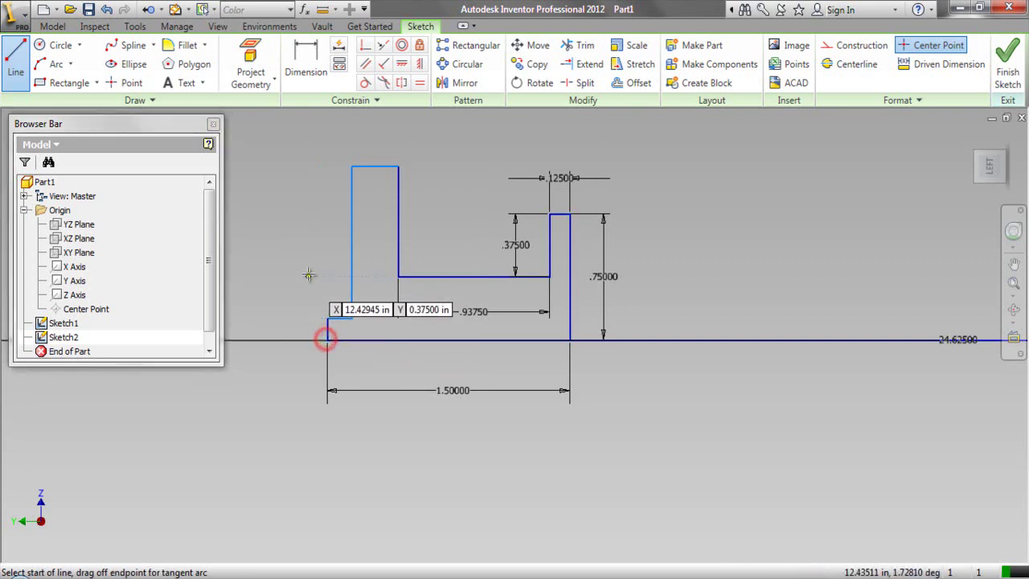
right_click(309, 275)
click(258, 267)
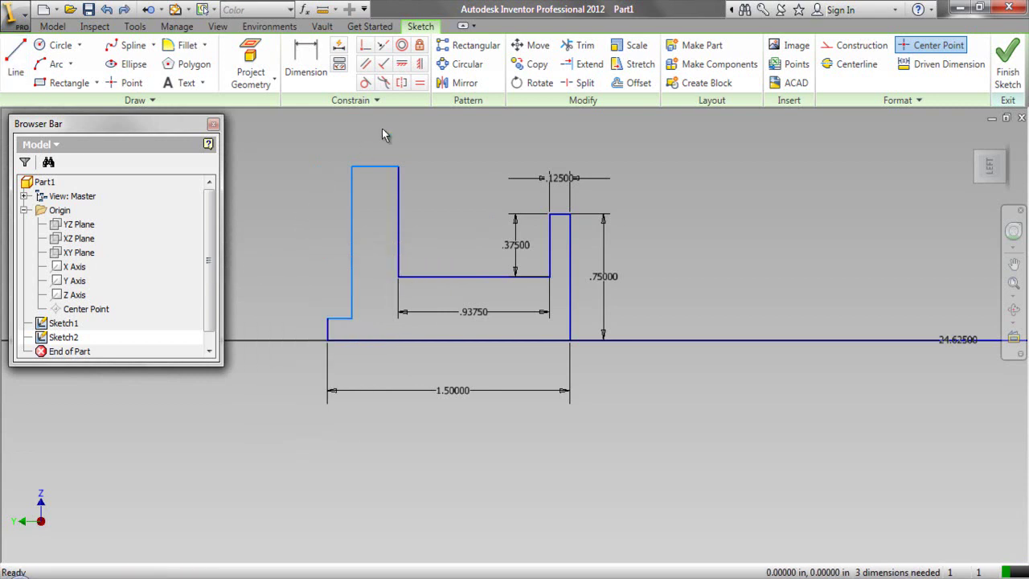
Apply equal constraints matching the tall leg's top line to the 0.125 in line and the outer step's short vertical line to that top line.
click(419, 84)
click(372, 168)
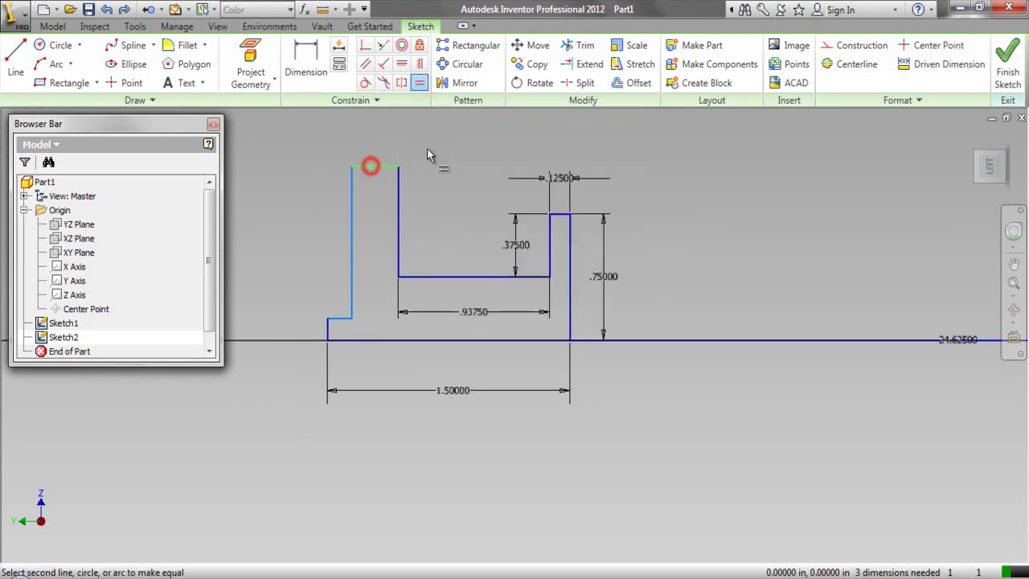
click(557, 216)
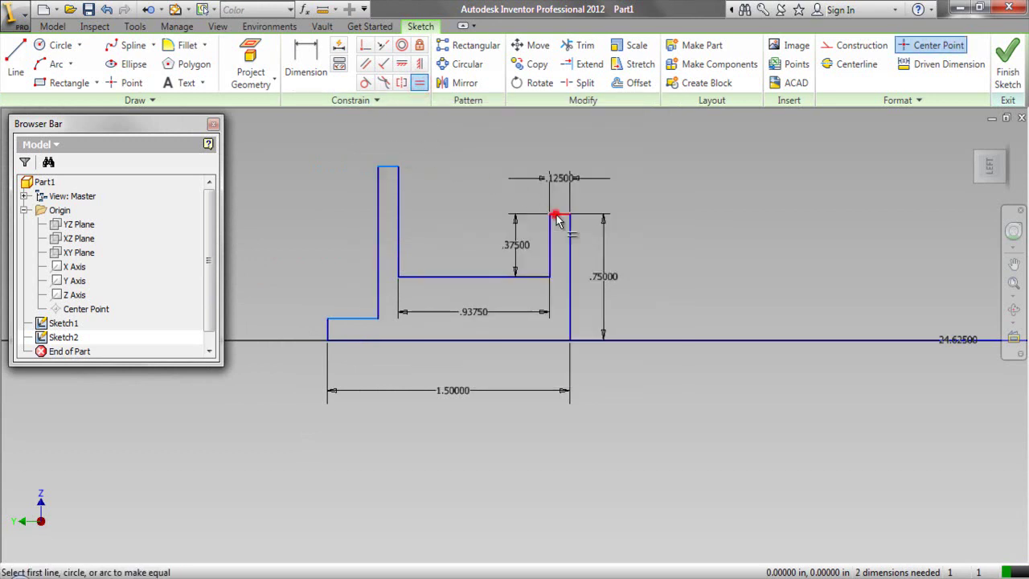
click(386, 167)
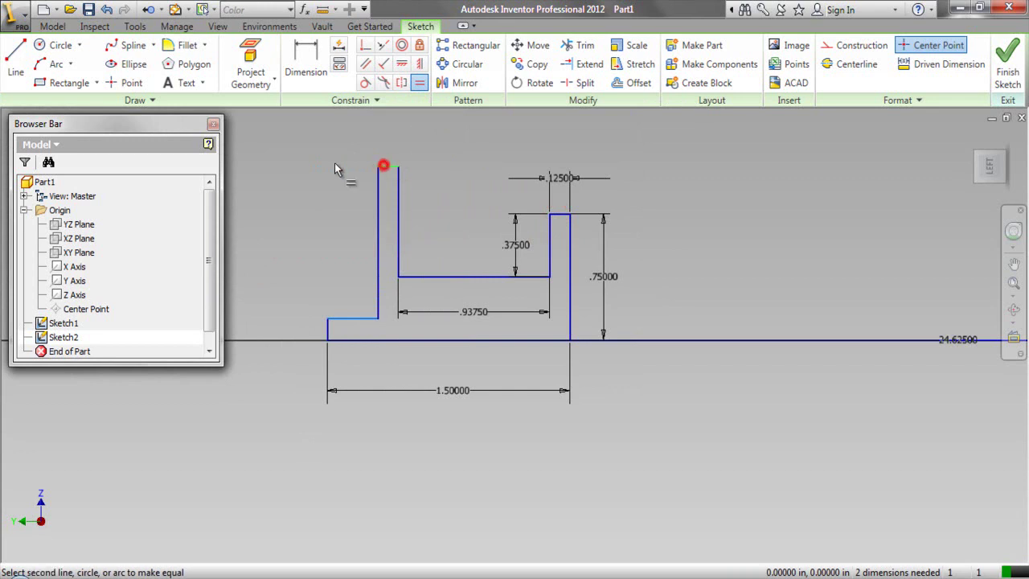
click(325, 329)
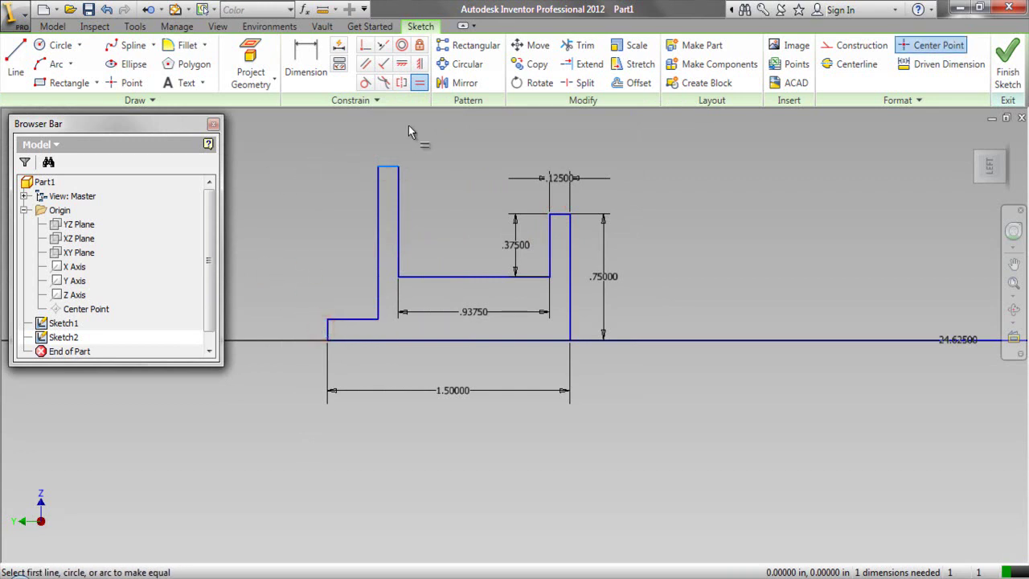
Make the tall leg's inner vertical line equal to the 0.75 in line and finish the sketch.
click(398, 190)
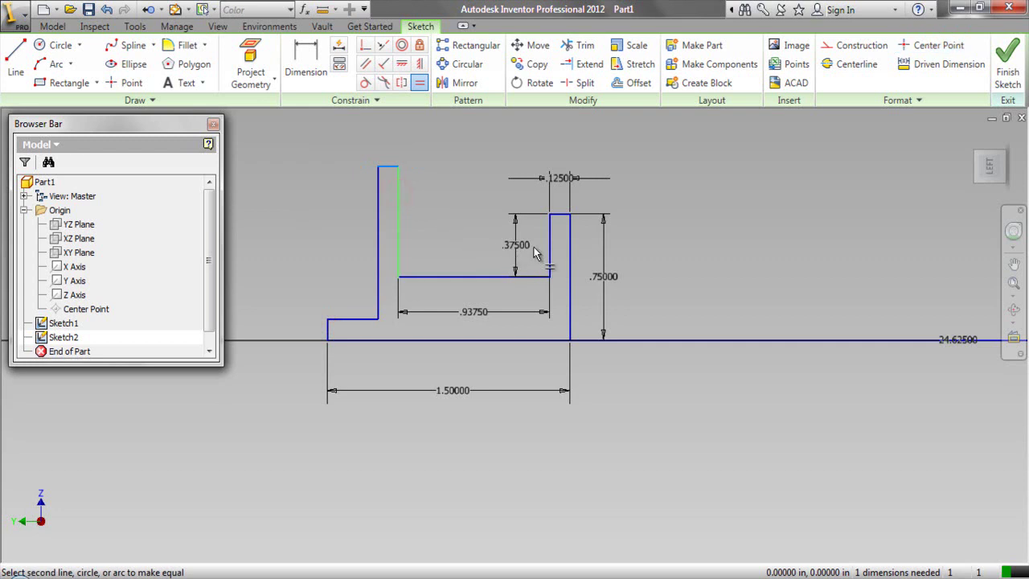
click(572, 250)
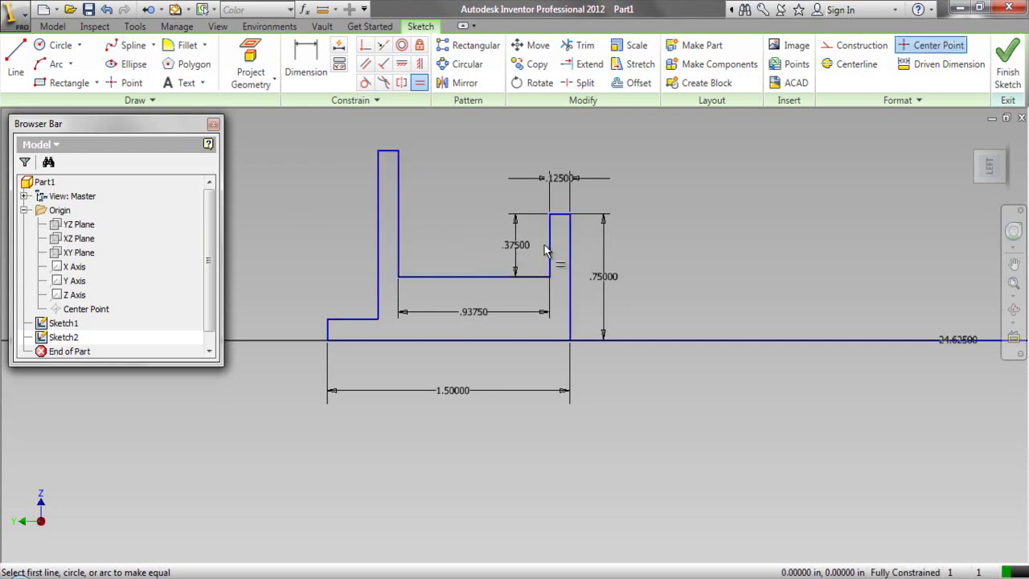
right_click(432, 160)
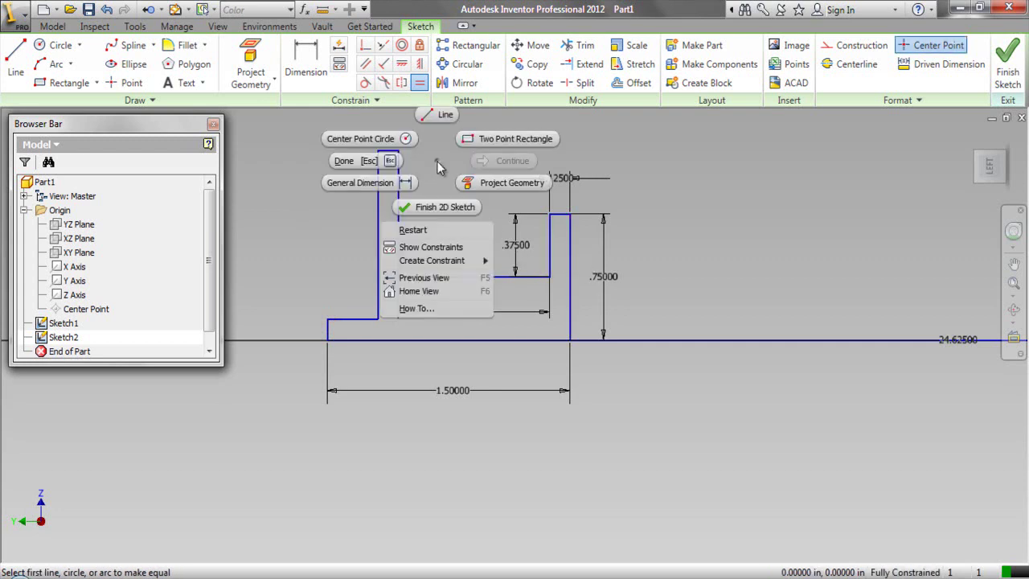
click(375, 162)
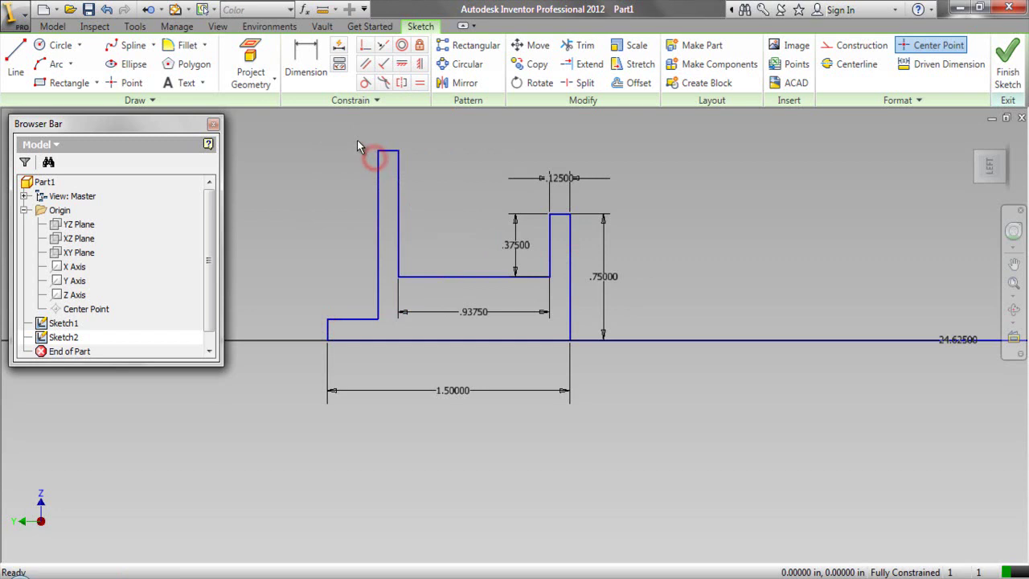
click(1007, 66)
Sweep the closed profile along the 24.625 in square path as a new solid.
click(1005, 159)
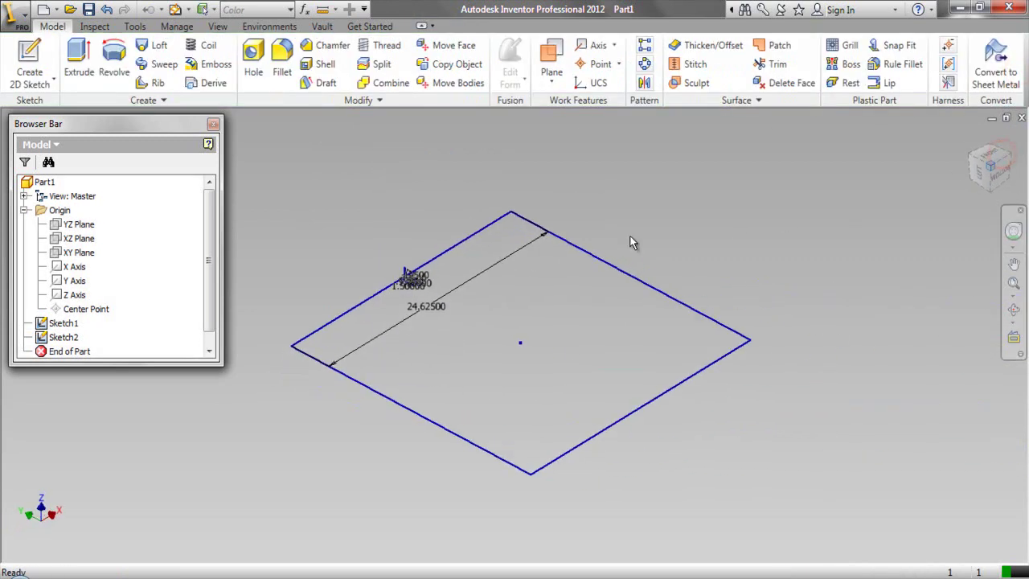
scroll(418, 274, up, 5)
scroll(418, 275, up, 3)
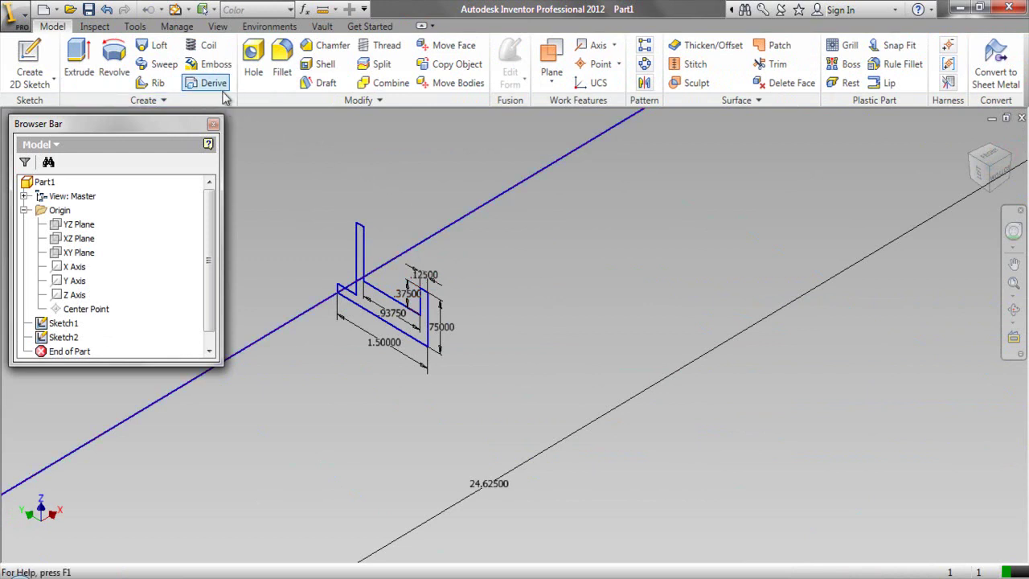
click(164, 65)
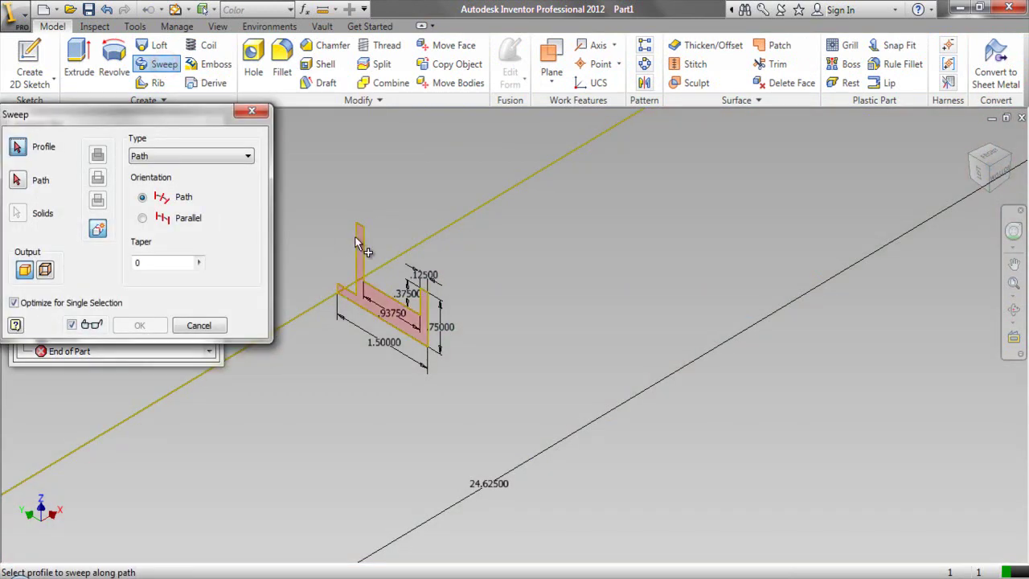
click(354, 237)
click(426, 235)
scroll(467, 268, up, 5)
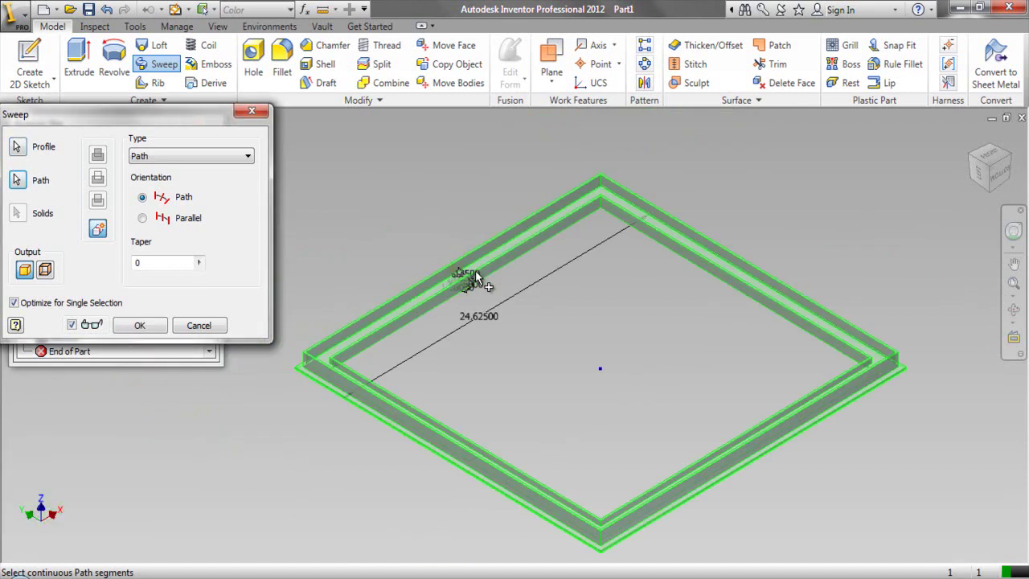
click(152, 325)
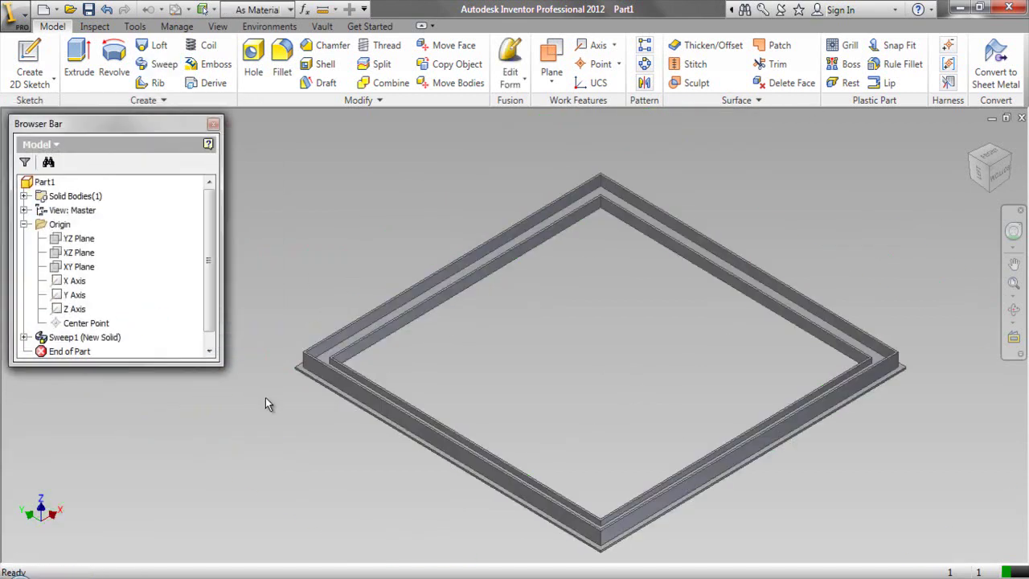
Collapse all expanded items in the model browser.
right_drag(265, 397, 166, 235)
click(186, 378)
click(279, 173)
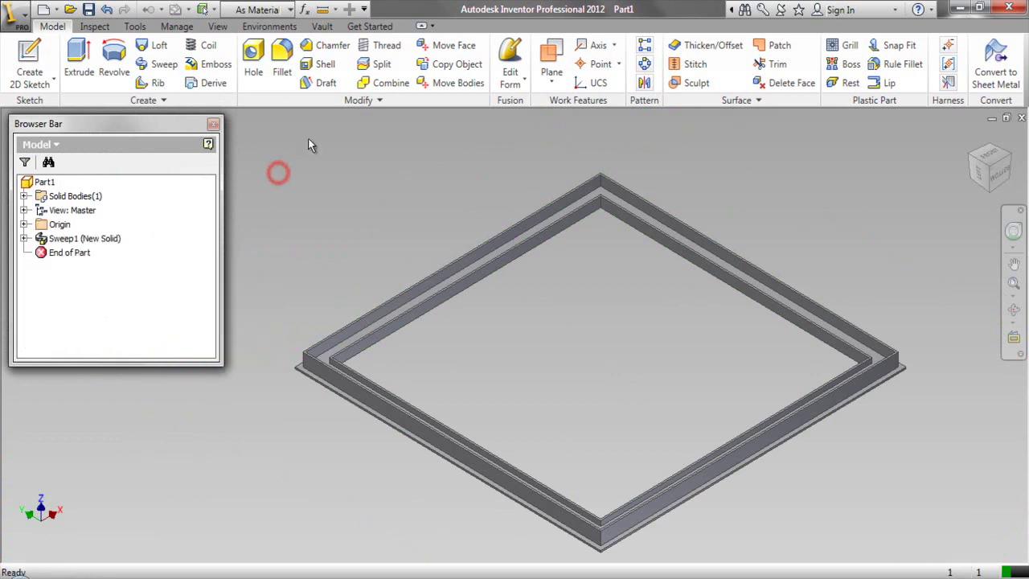
Set the part's color to Popcorn.
click(291, 11)
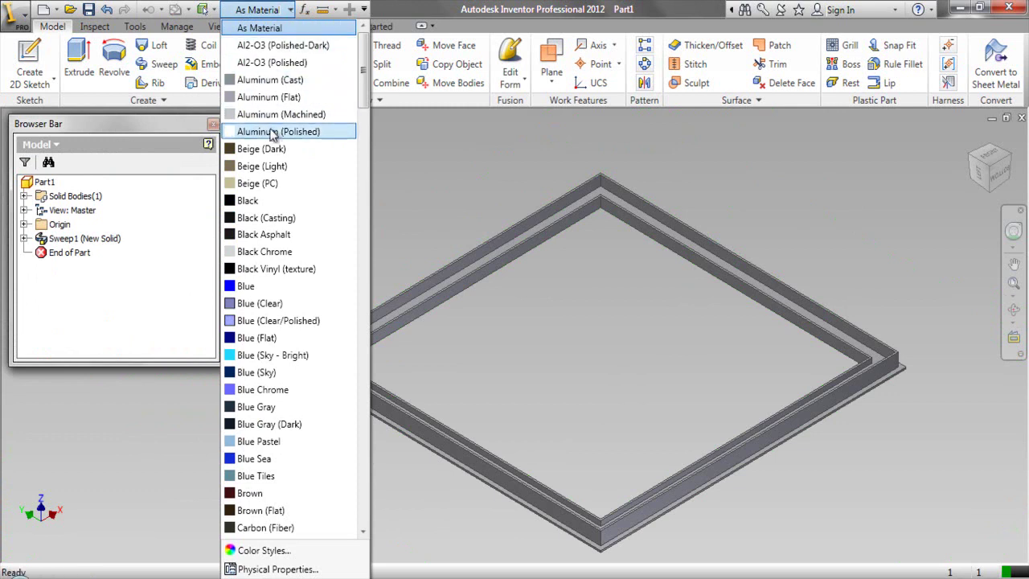
scroll(272, 149, down, 15)
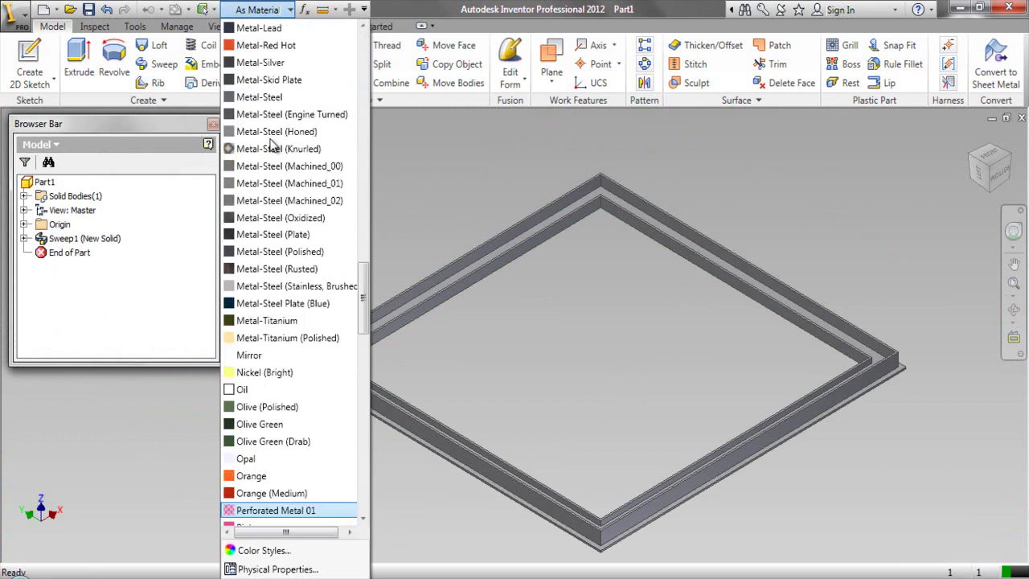
scroll(272, 353, down, 3)
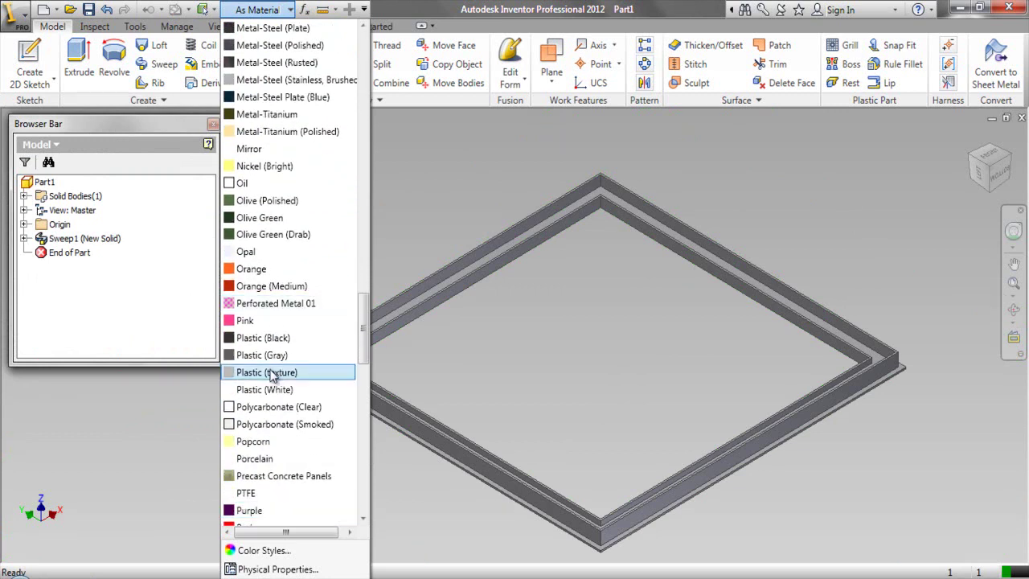
click(272, 442)
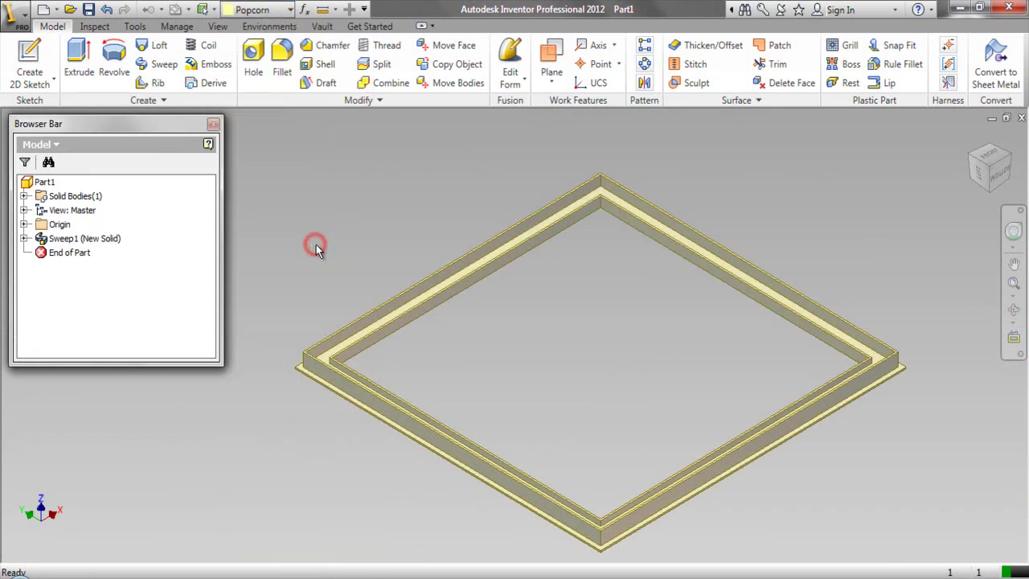
Create a simple cross section analysis on the XZ plane with the direction flipped, and inspect the cut end of the frame.
click(99, 26)
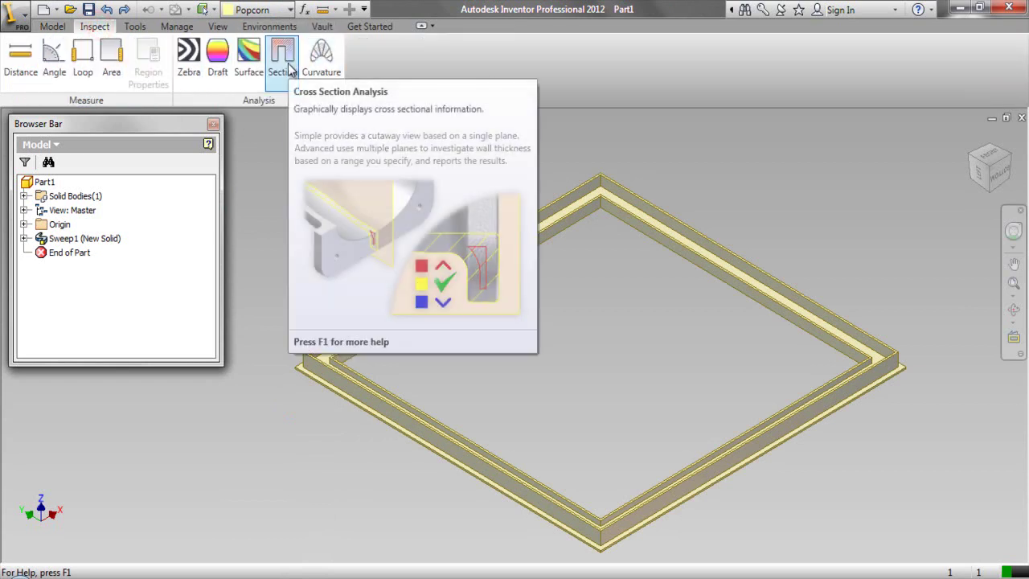
click(288, 68)
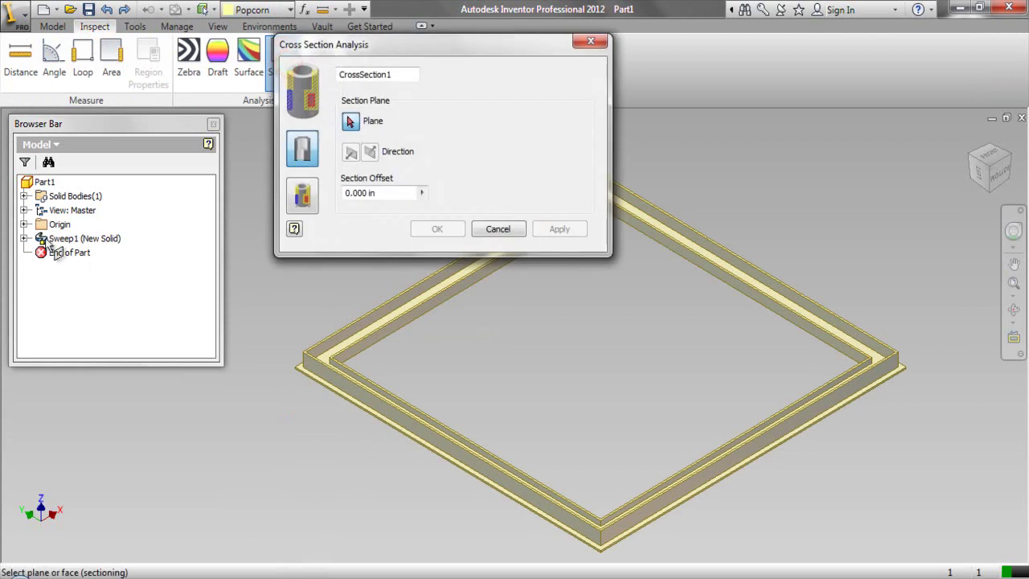
click(25, 225)
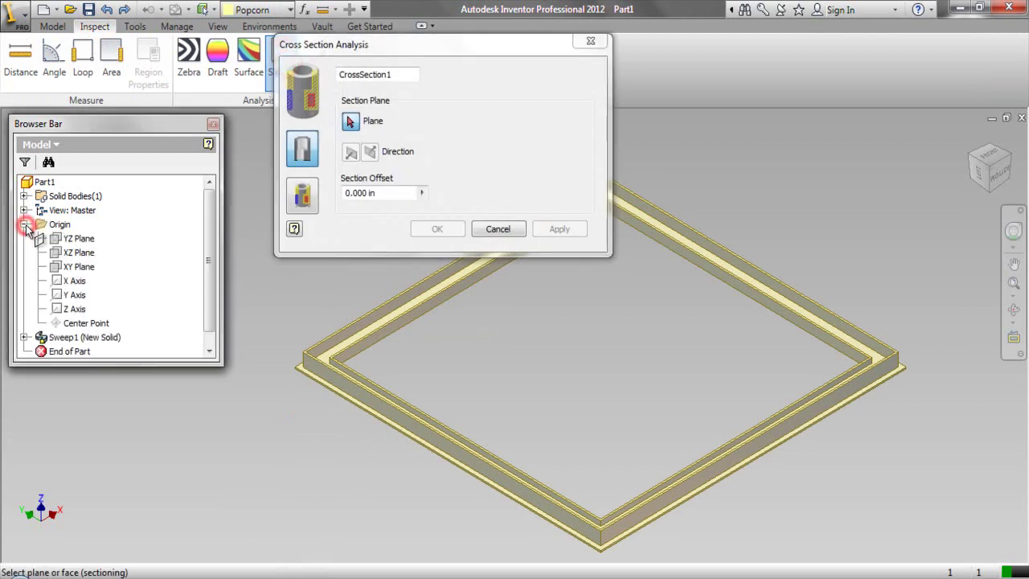
click(65, 253)
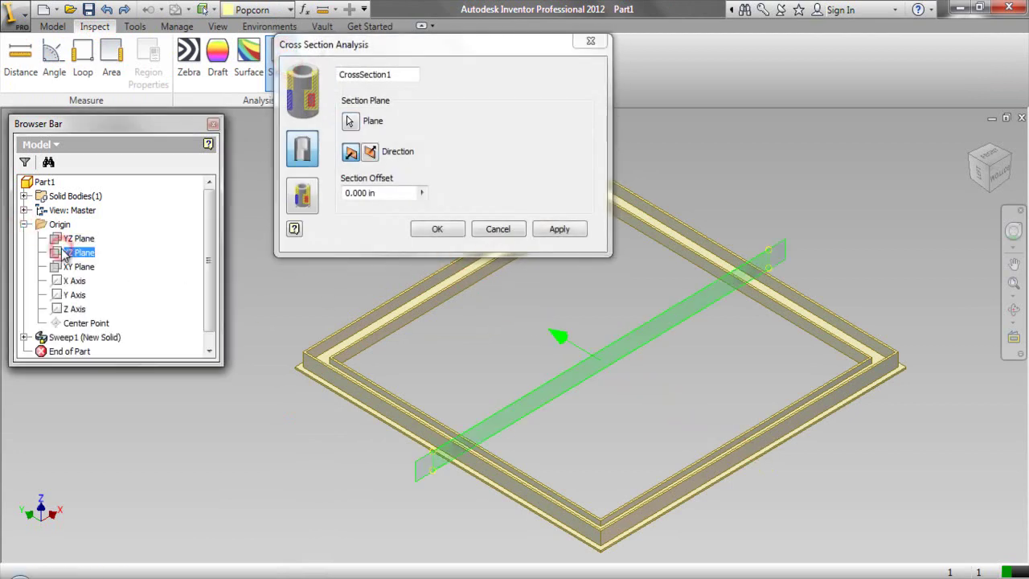
click(371, 153)
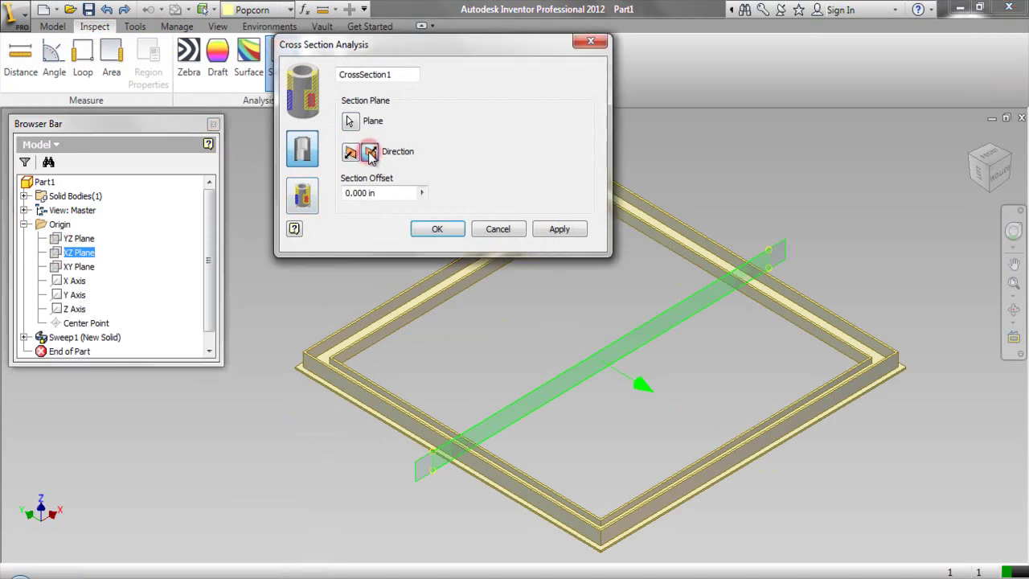
click(436, 231)
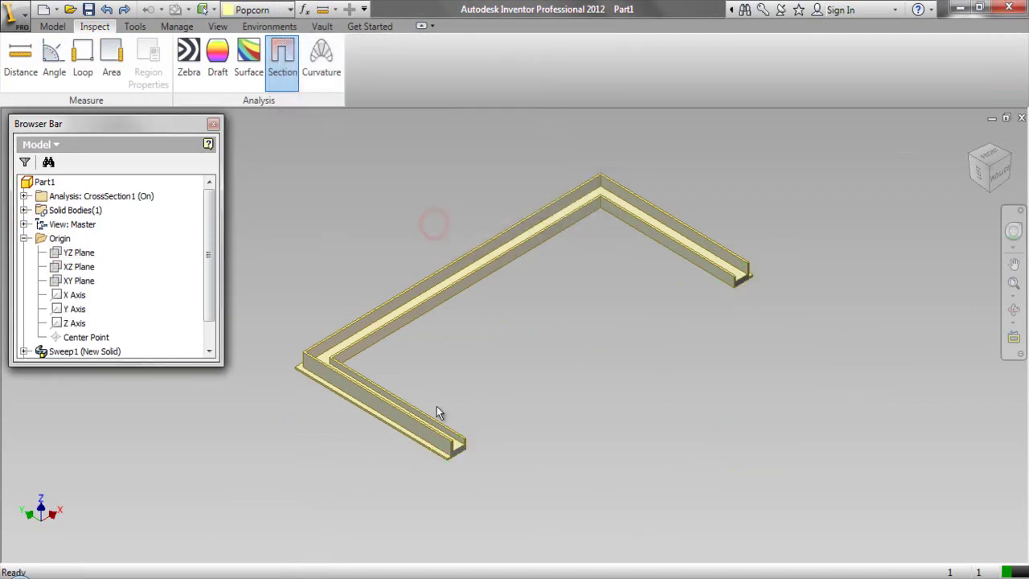
scroll(453, 462, up, 5)
scroll(454, 459, up, 3)
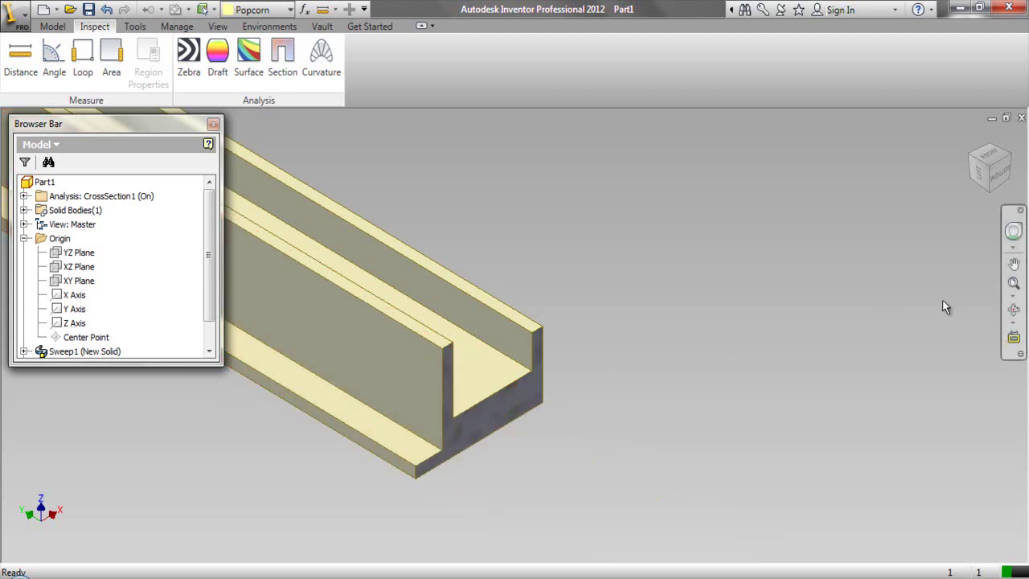
click(1013, 286)
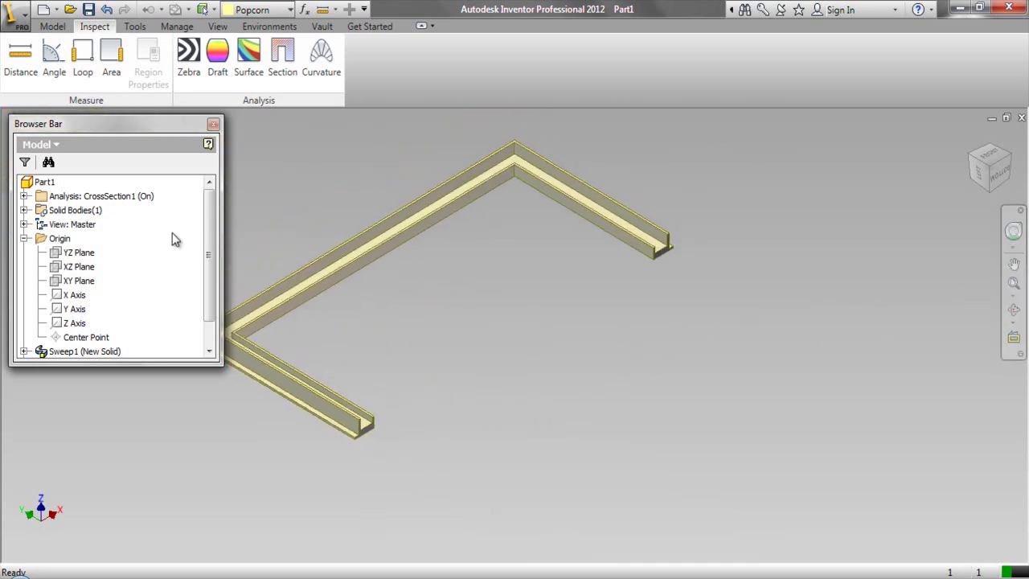
Turn off the visibility of the cross section analysis and collapse all expanded items in the model browser.
right_click(131, 198)
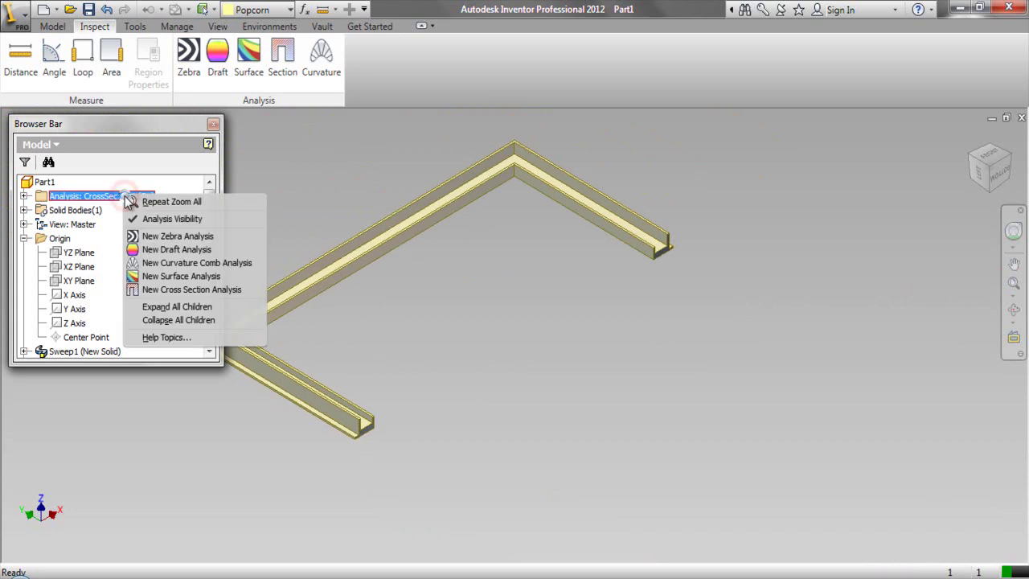
click(144, 220)
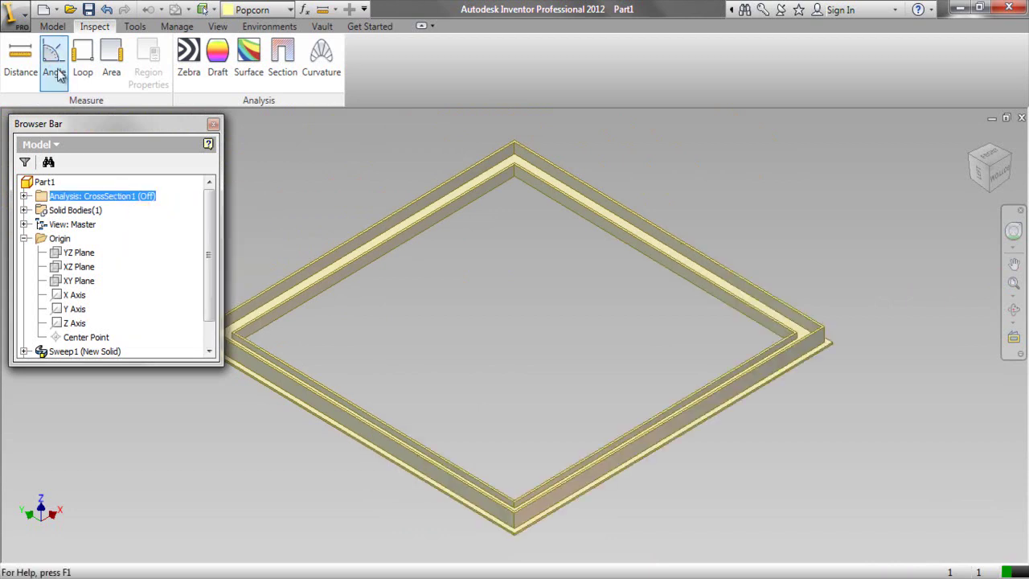
click(53, 27)
right_click(172, 231)
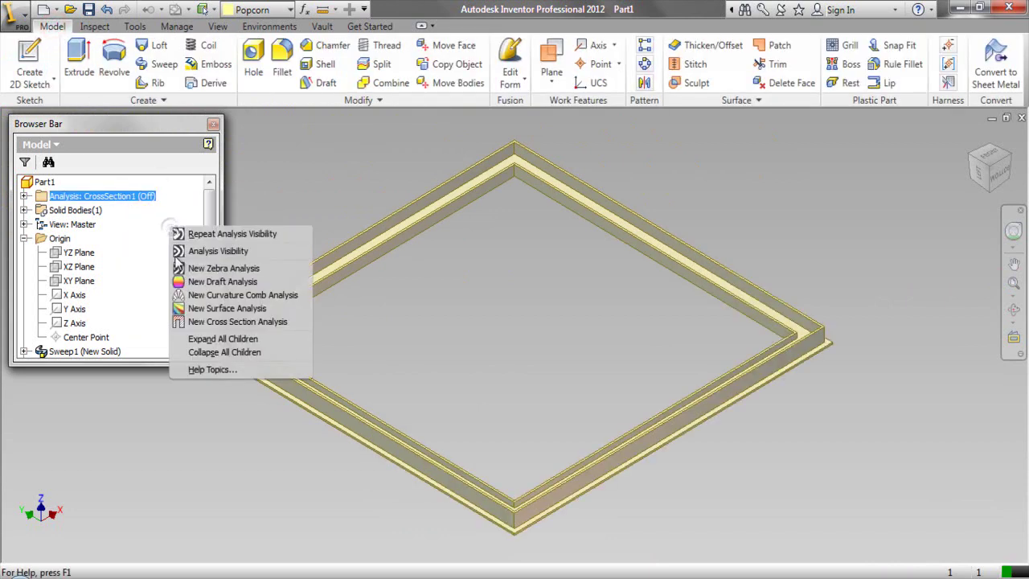
click(196, 409)
right_click(179, 243)
click(215, 386)
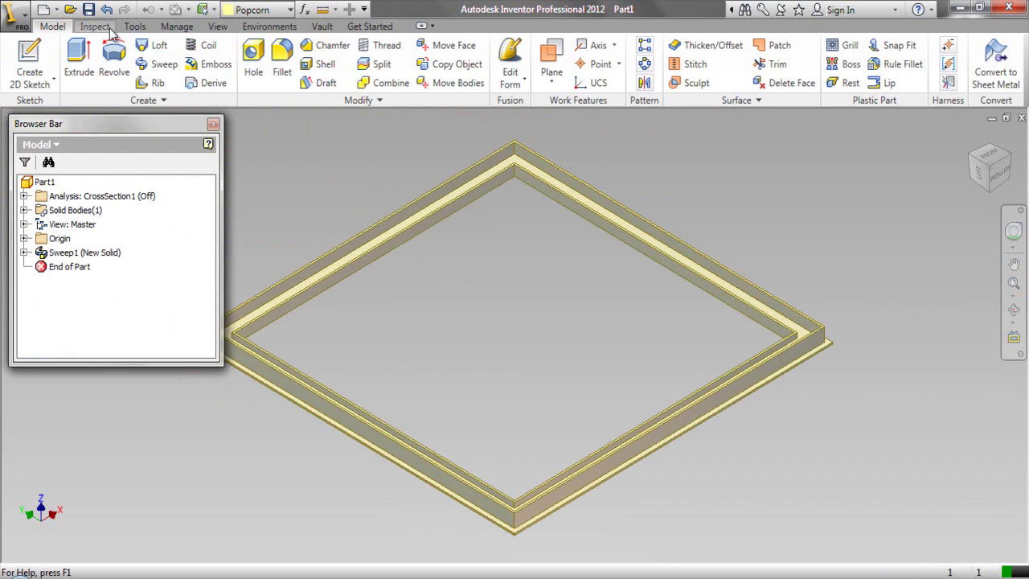
Save the part as Frame in a new workspace subfolder named Inspection Cover.
click(88, 10)
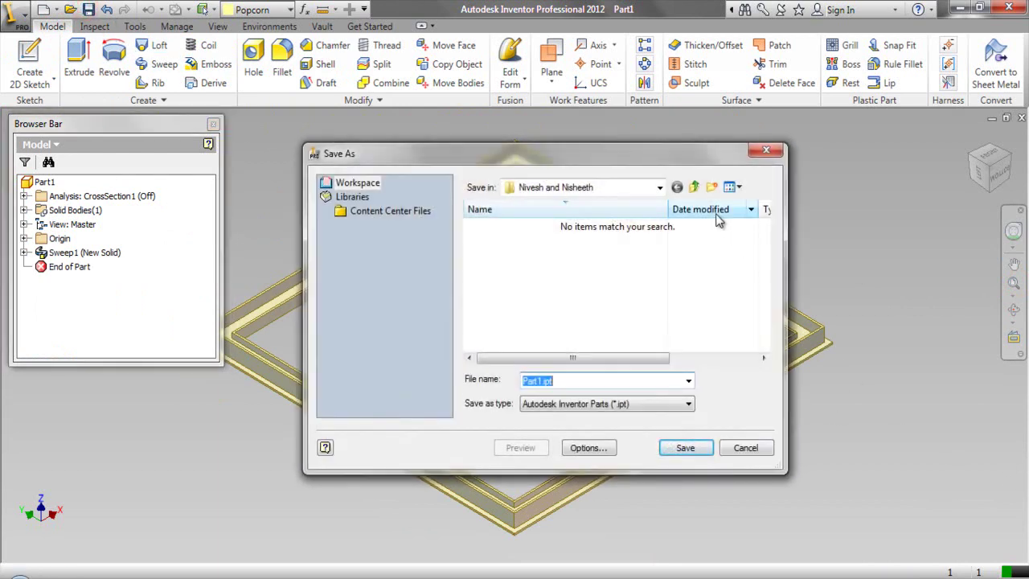
click(712, 187)
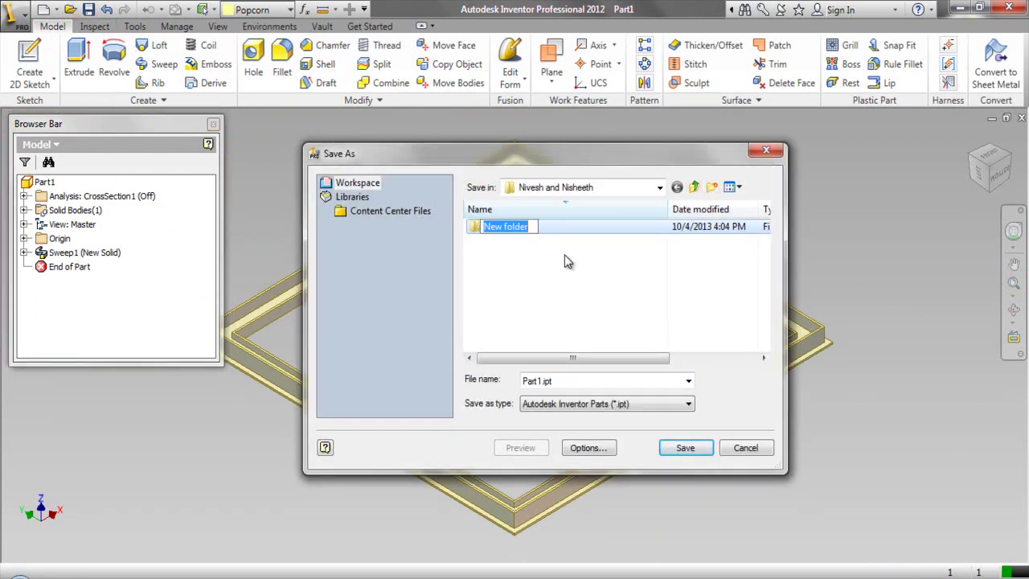
text(Ins)
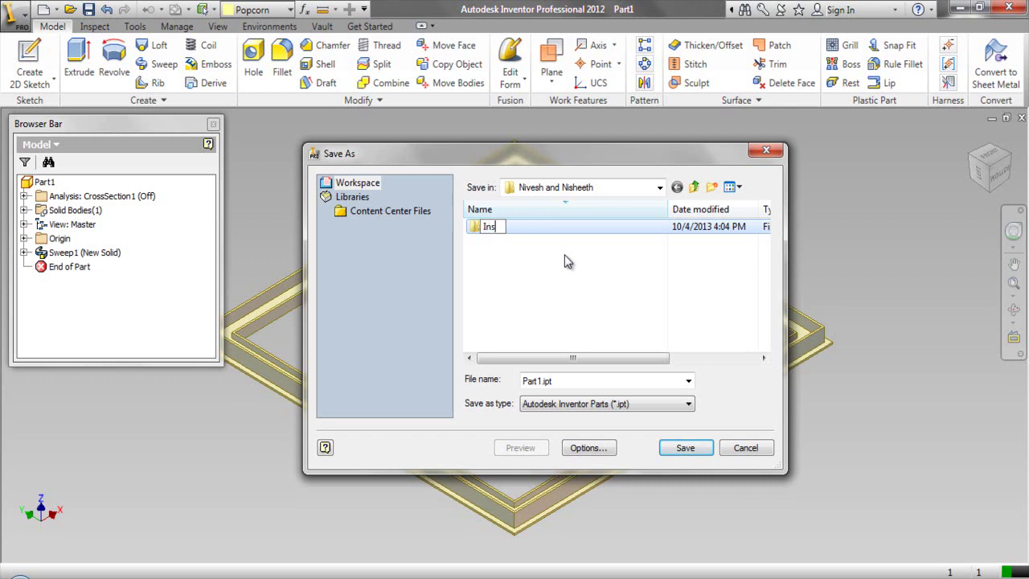
text(pection Cov)
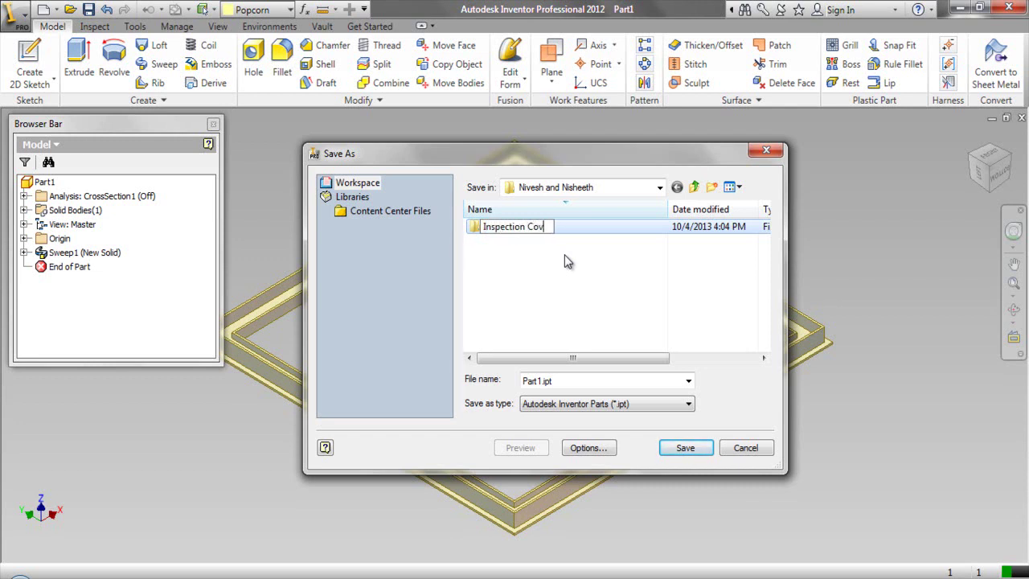
text(er)
click(564, 255)
double_click(527, 228)
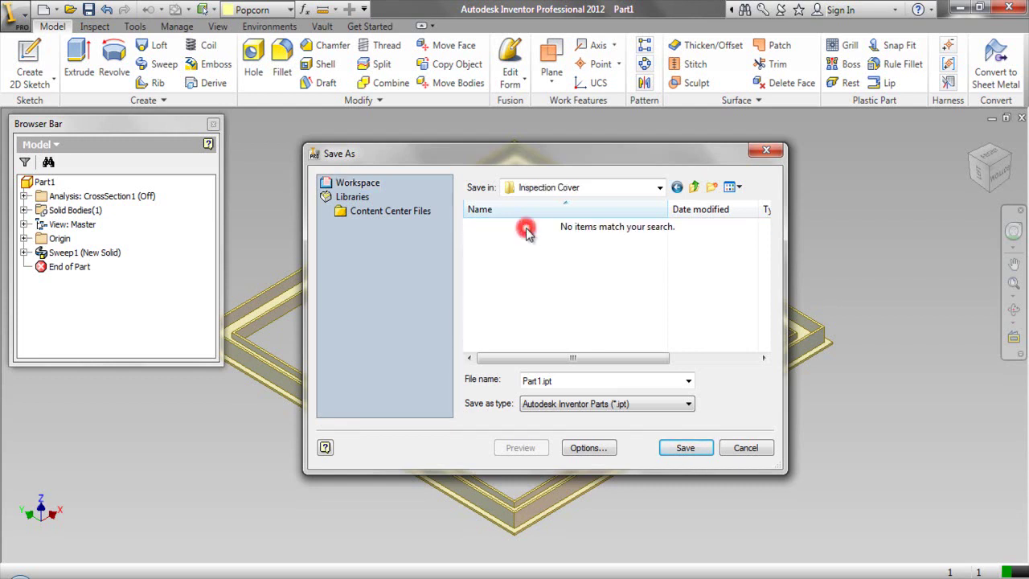
drag(554, 381, 525, 384)
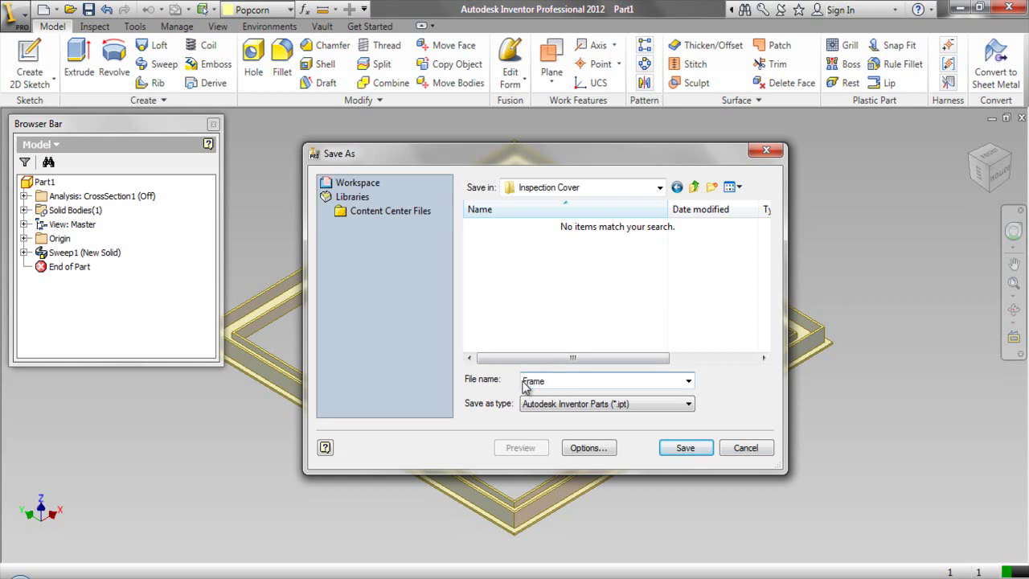
click(685, 448)
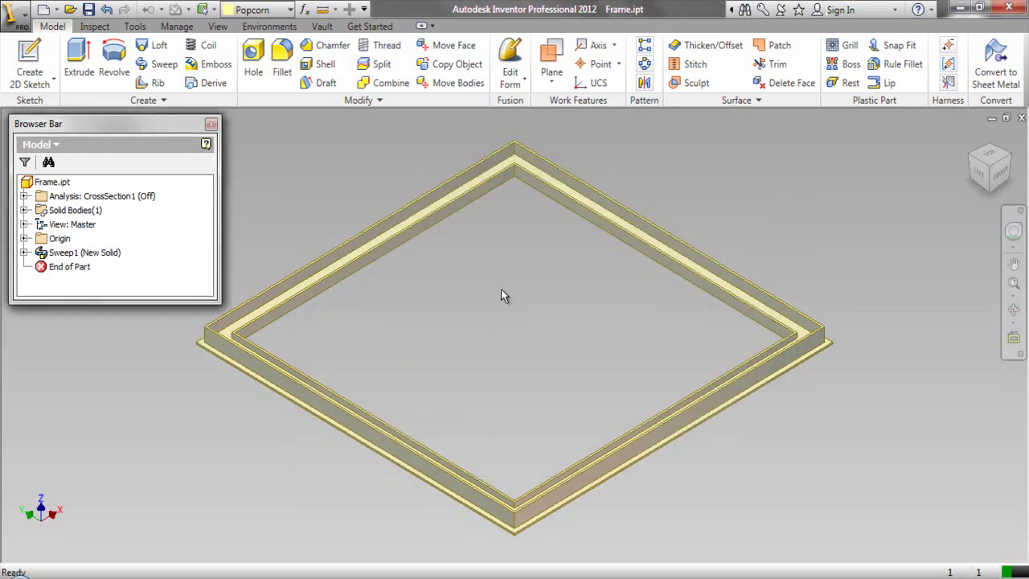
Create a 2D sketch on the origin's YZ plane and slice the graphics at the sketch plane.
click(24, 238)
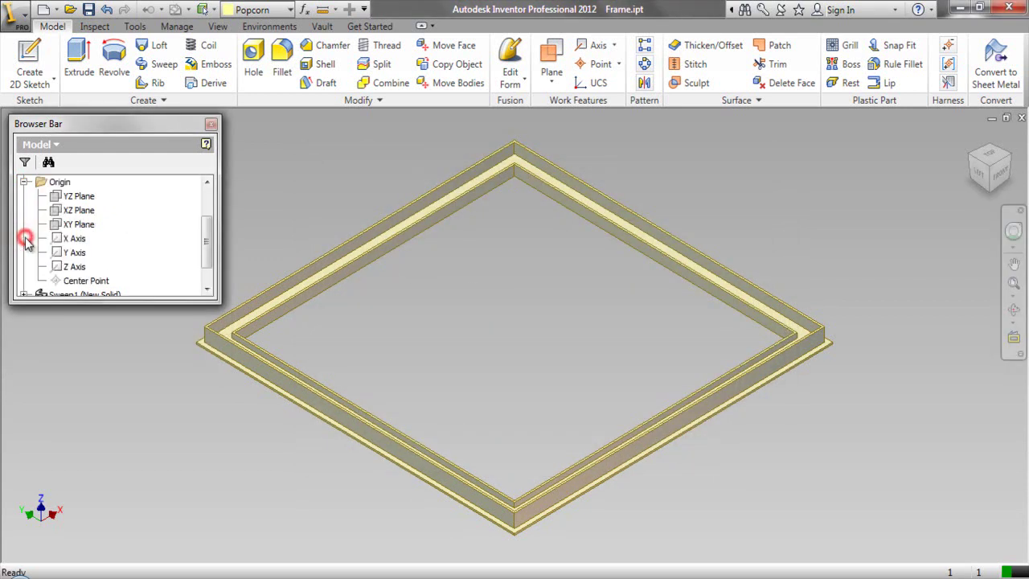
click(68, 195)
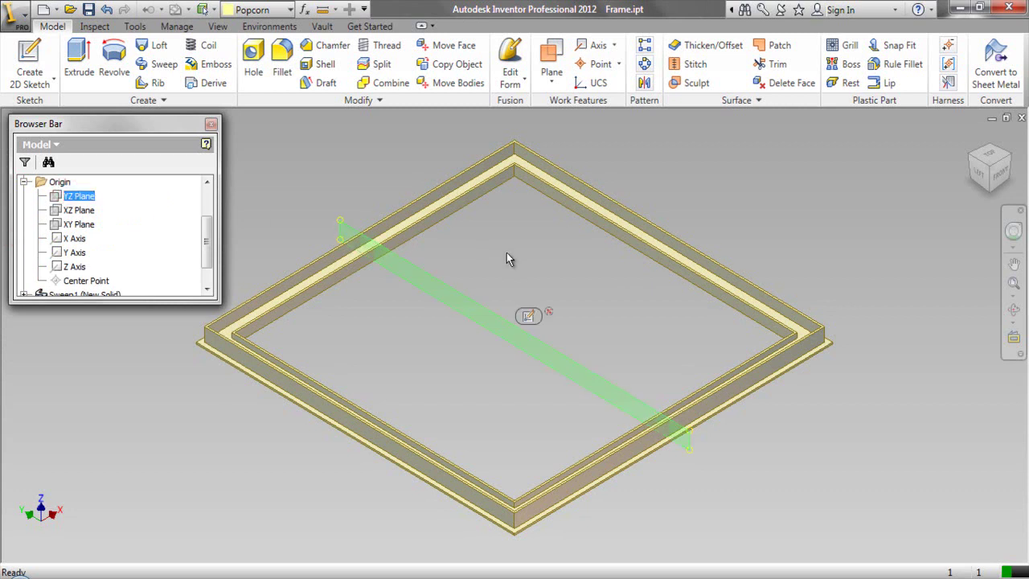
click(528, 316)
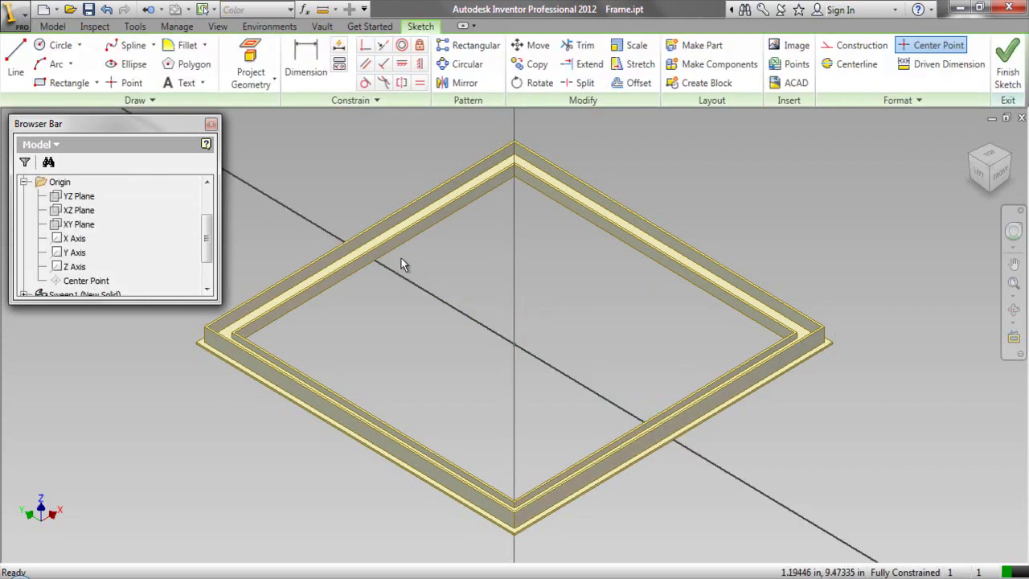
right_click(346, 193)
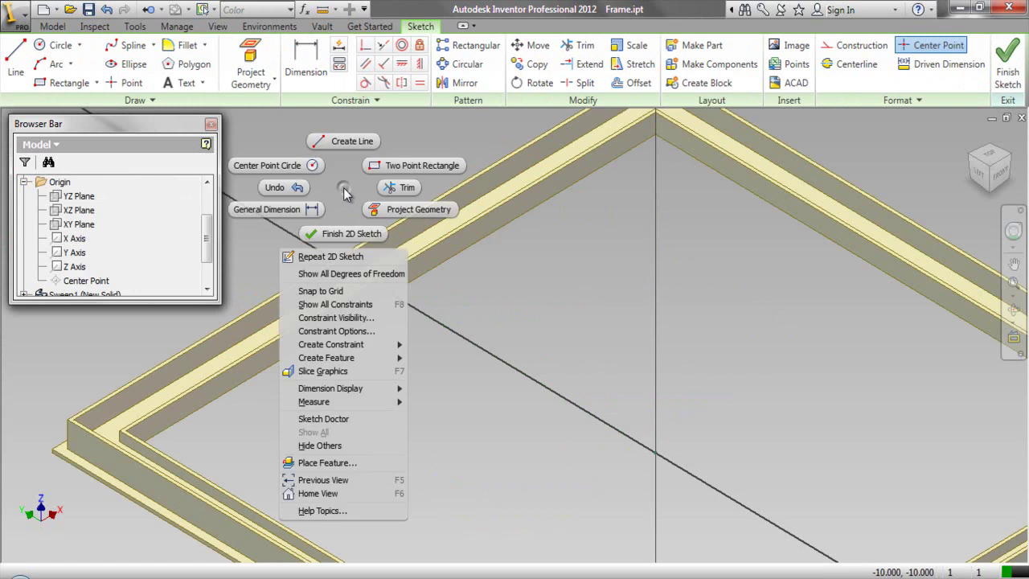
click(344, 371)
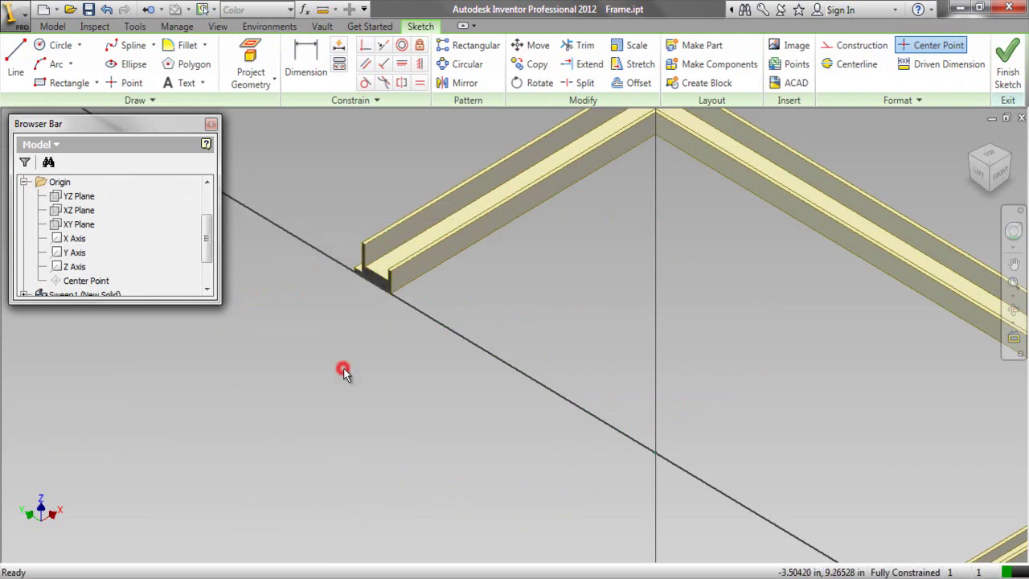
scroll(346, 269, up, 3)
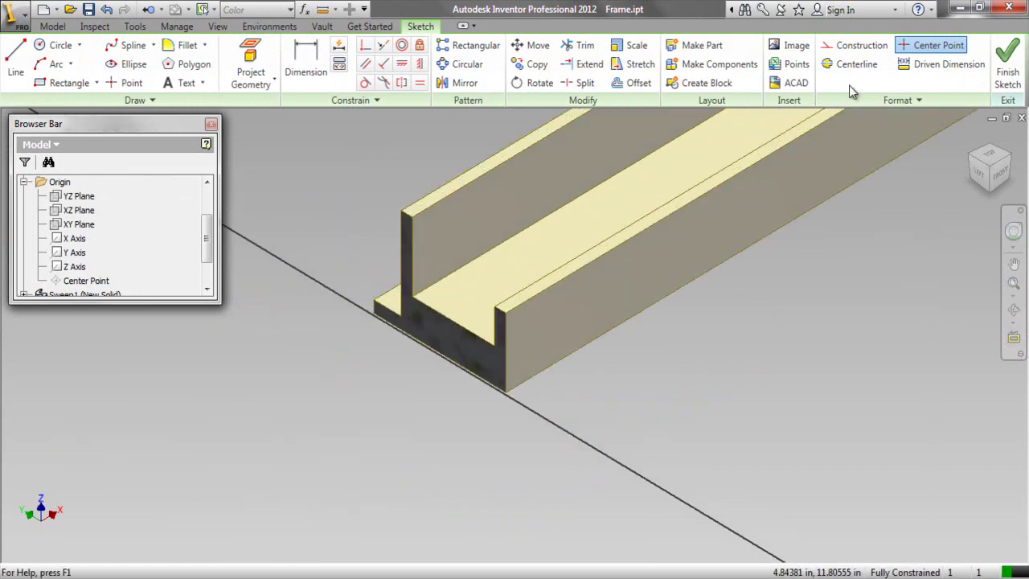
Project the frame's cut edges into the sketch as construction geometry.
click(256, 80)
click(260, 143)
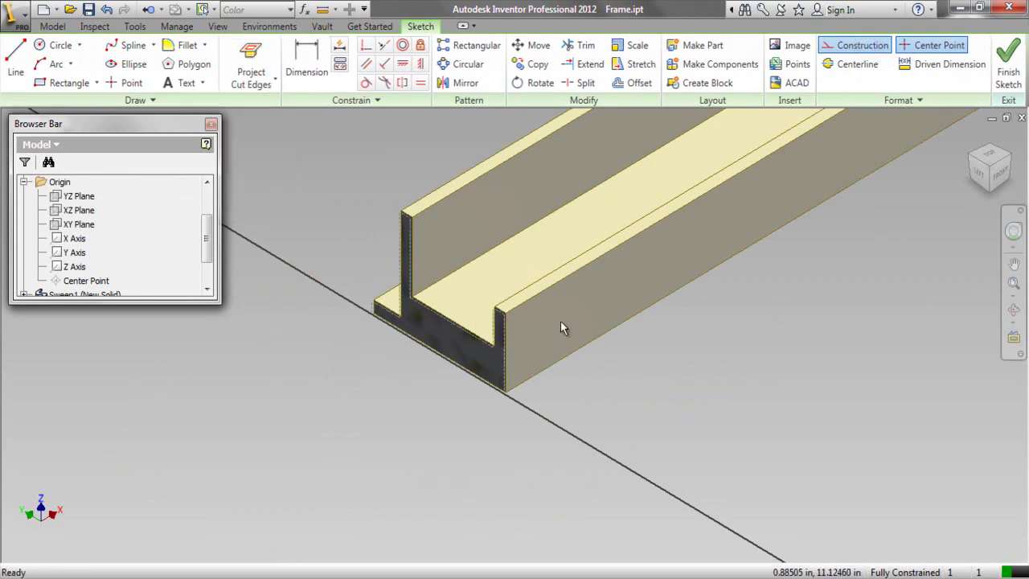
scroll(505, 311, up, 3)
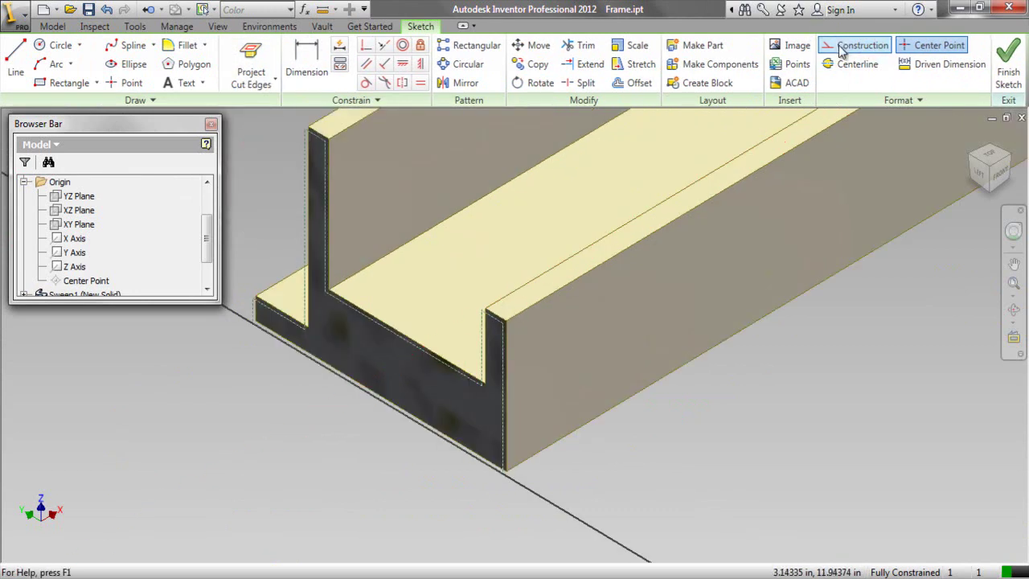
Sketch a two-point rectangle about 0.19 in tall across the full thickness at the top of the profile's shorter inner wall.
click(73, 83)
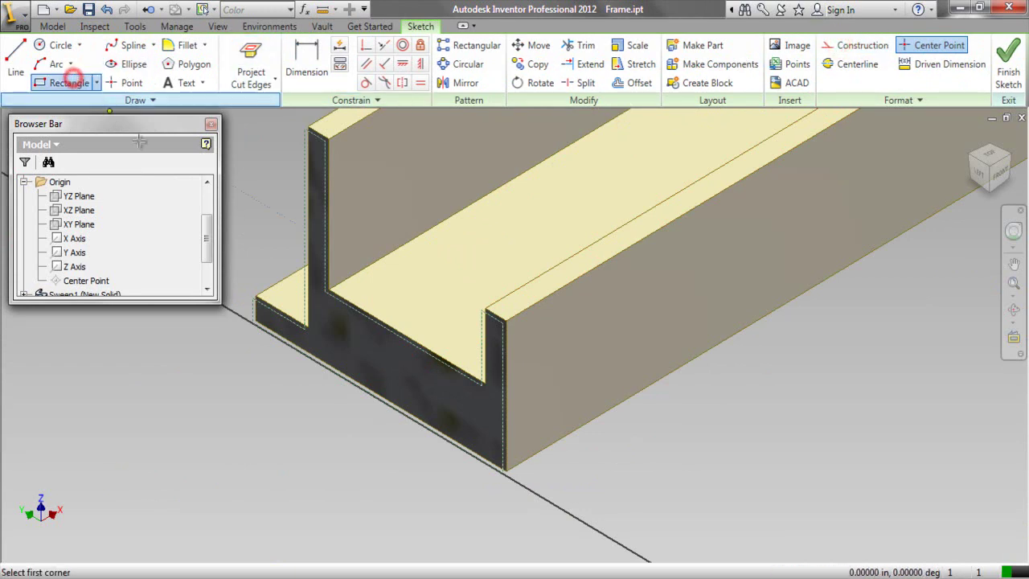
click(483, 311)
click(501, 354)
Dimension the rectangle's height to .125 in and finish the sketch.
scroll(500, 338, up, 3)
right_click(431, 242)
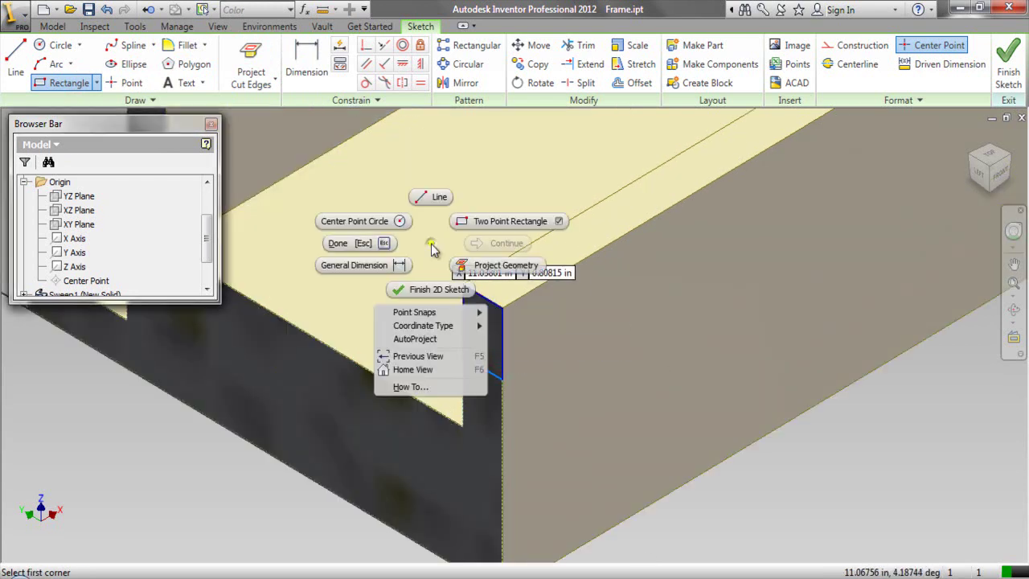
click(400, 264)
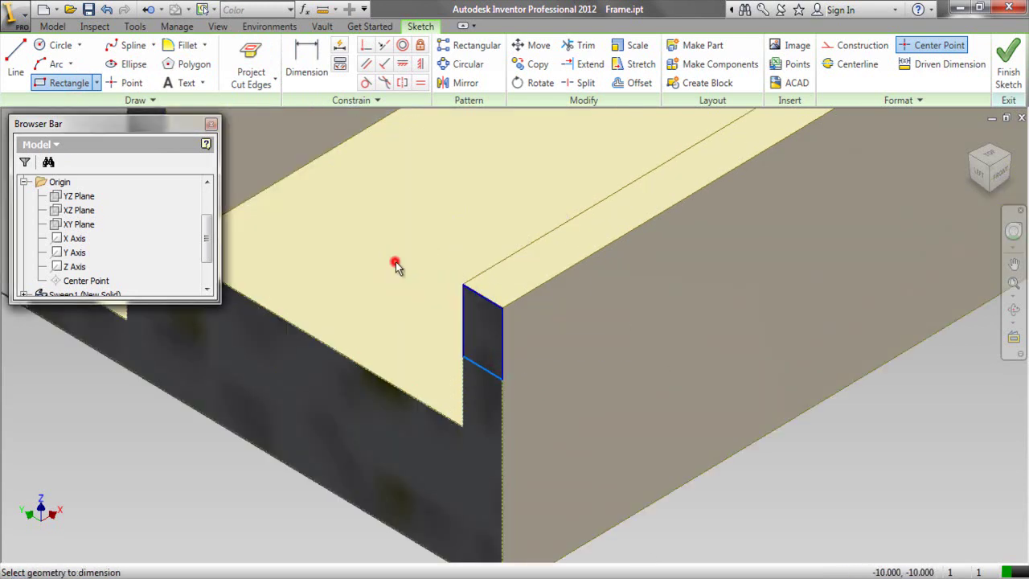
click(463, 317)
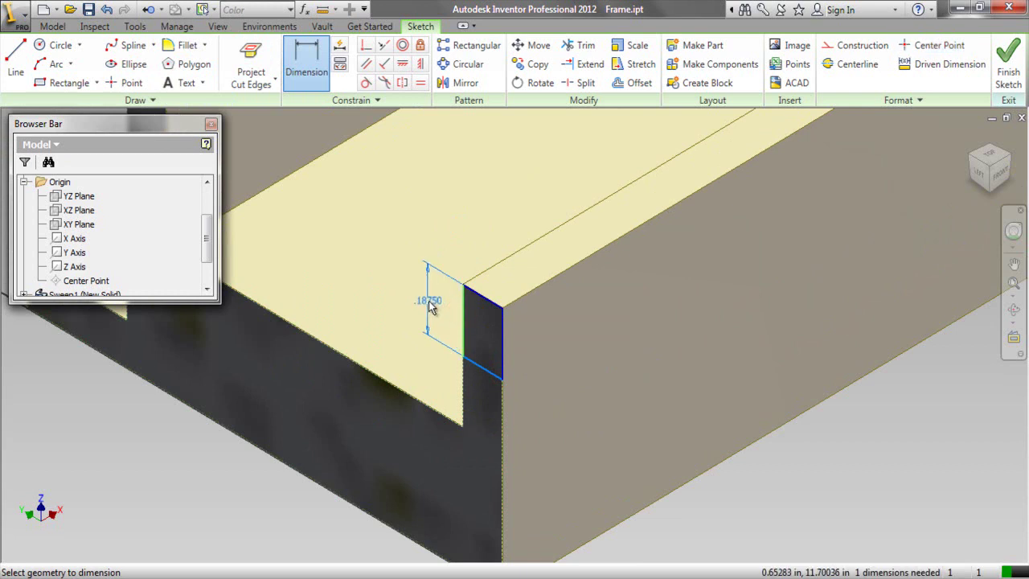
click(426, 299)
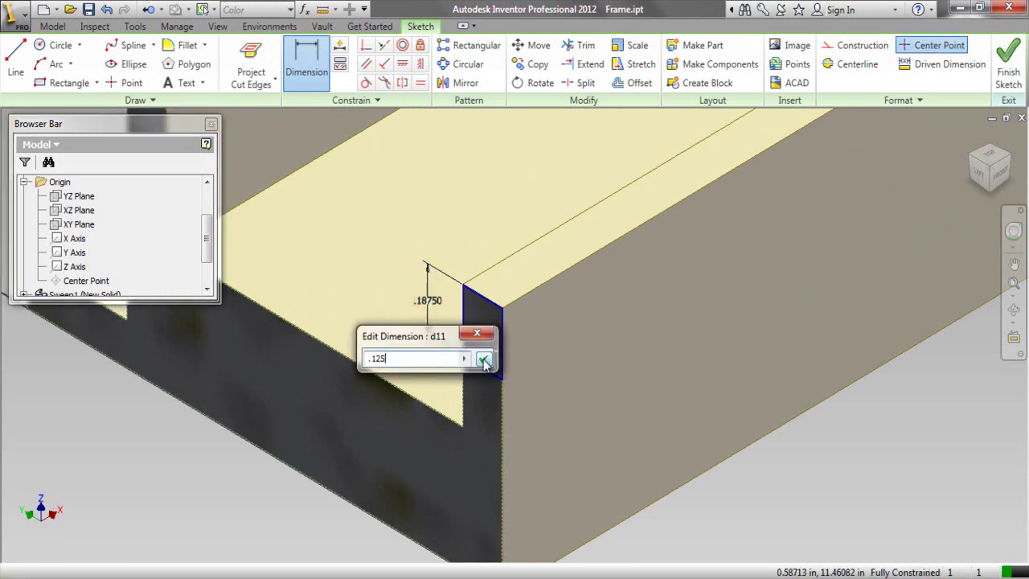
text(.125)
click(483, 360)
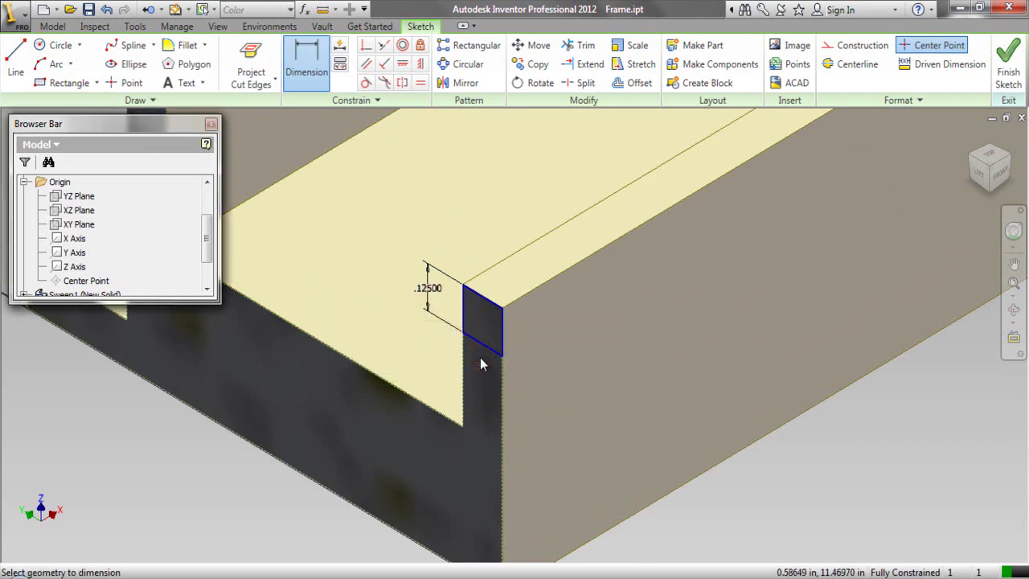
click(1008, 65)
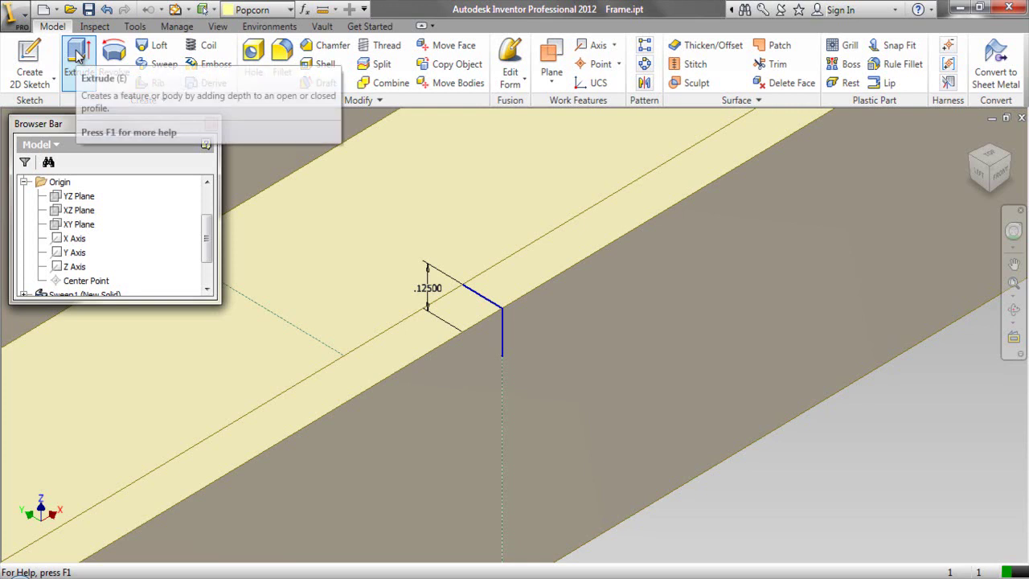
Extrude the rectangle as a symmetric cut over a distance of 16.875 in along the frame's inner wall.
click(77, 53)
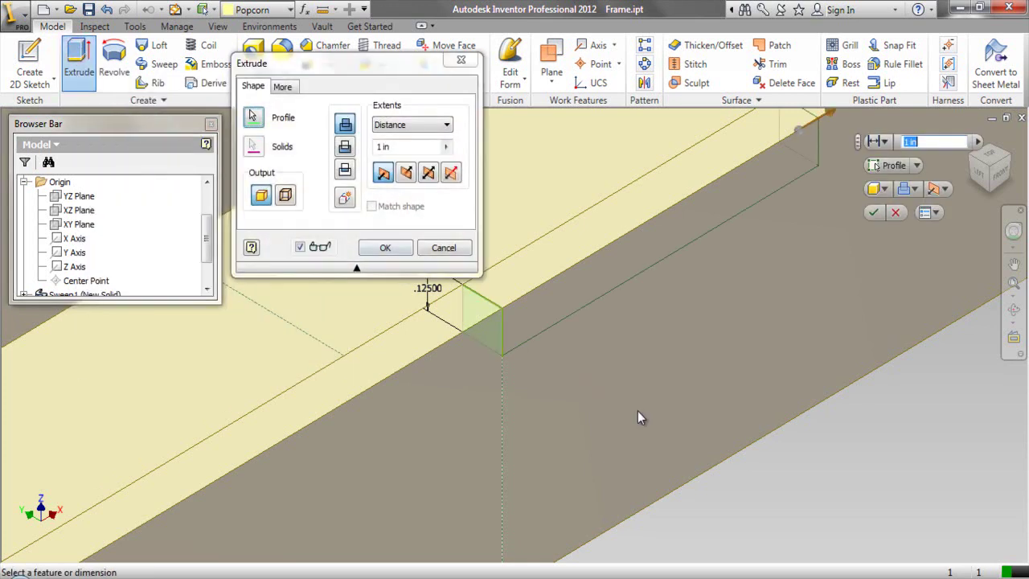
click(312, 153)
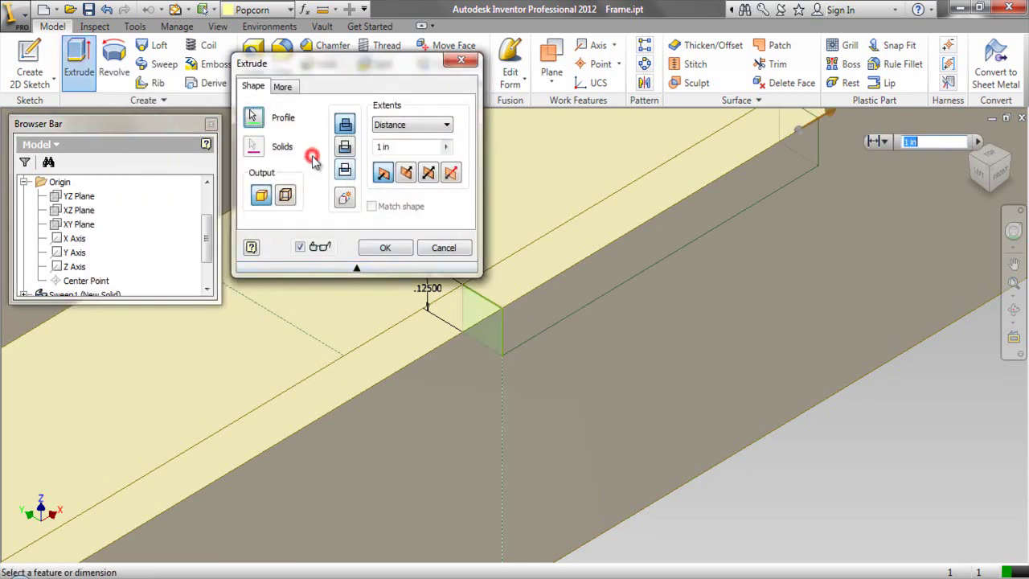
click(344, 148)
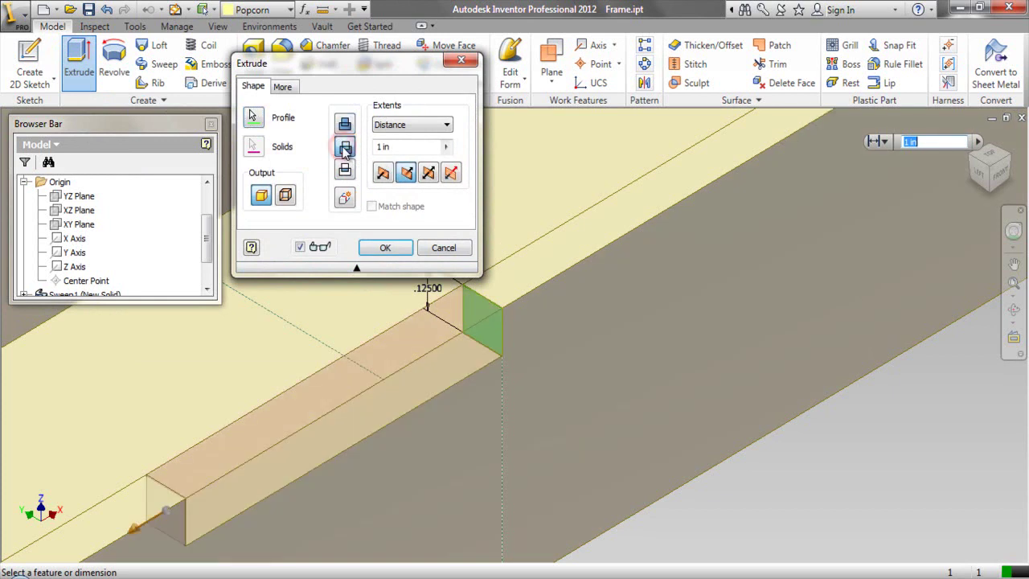
click(428, 173)
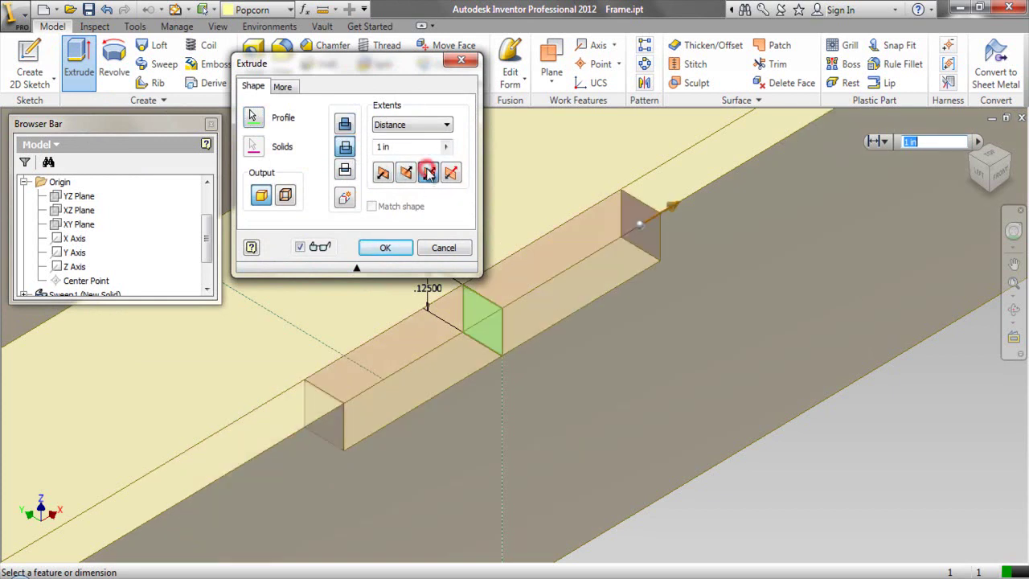
click(401, 146)
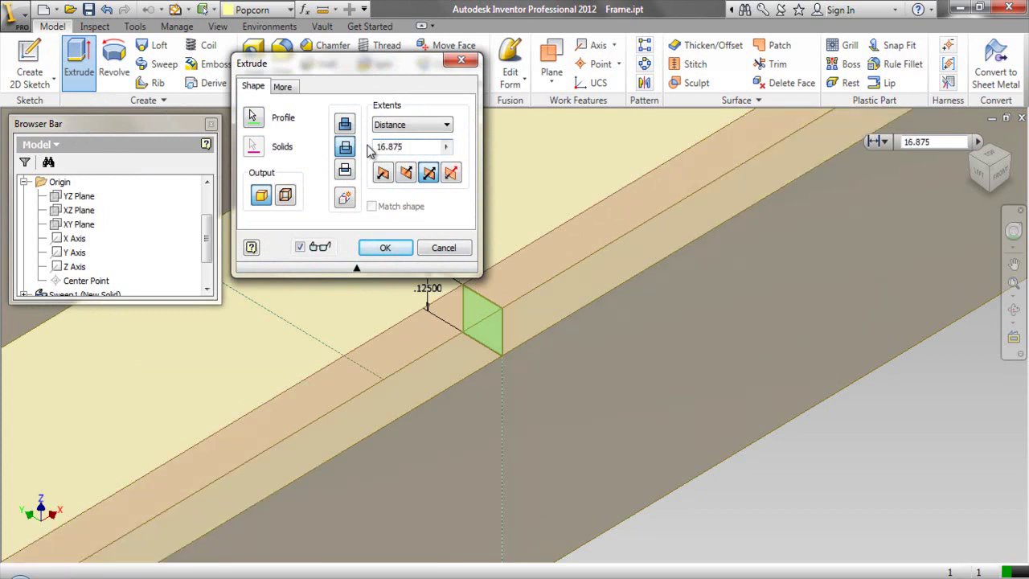
scroll(541, 343, down, 5)
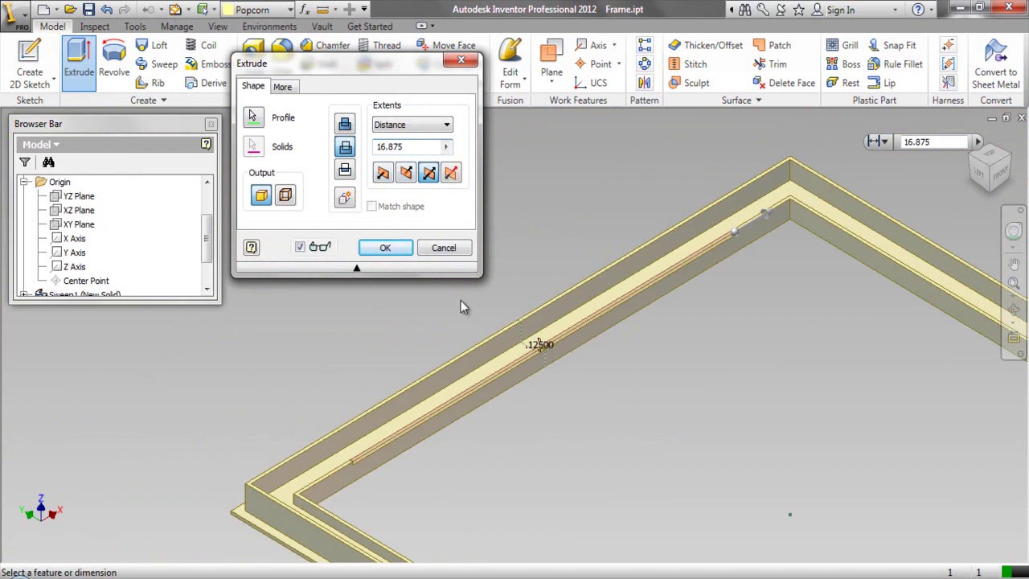
click(385, 247)
scroll(698, 303, up, 5)
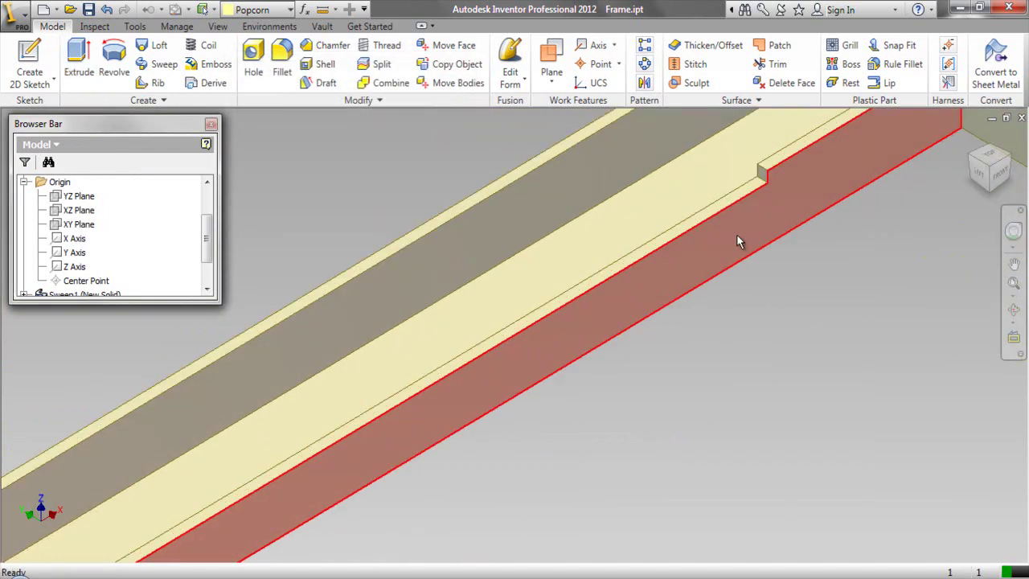
scroll(559, 220, down, 5)
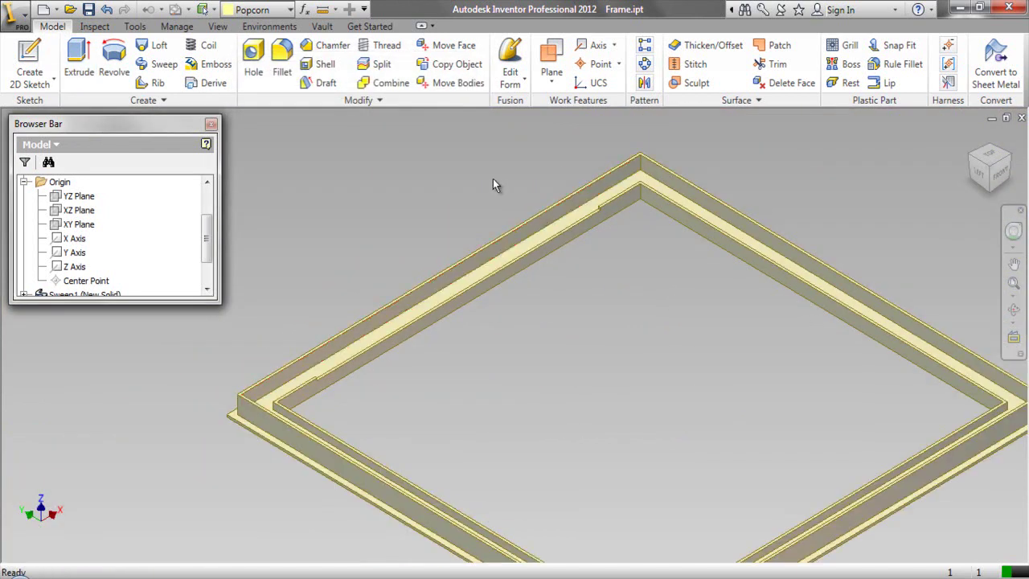
Circular-pattern the notch cut around the Z axis with 4 occurrences over 360 deg.
click(644, 68)
drag(154, 119, 481, 71)
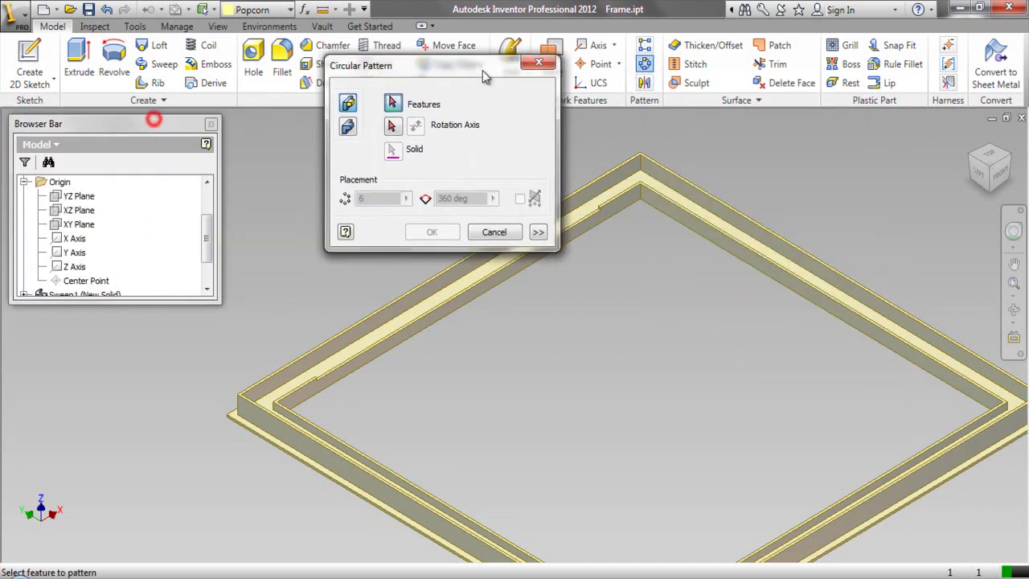
drag(205, 233, 205, 250)
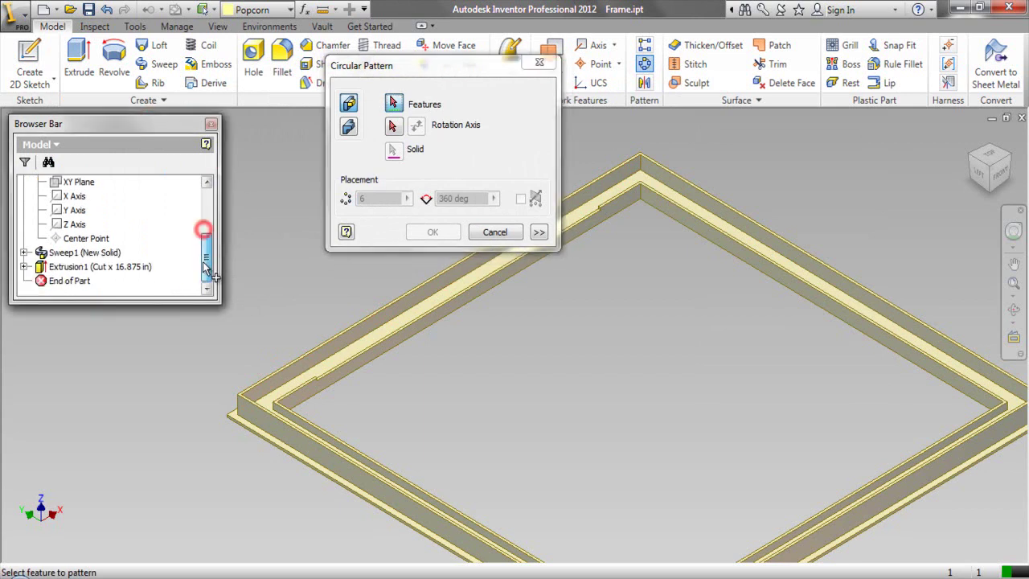
click(146, 266)
click(393, 126)
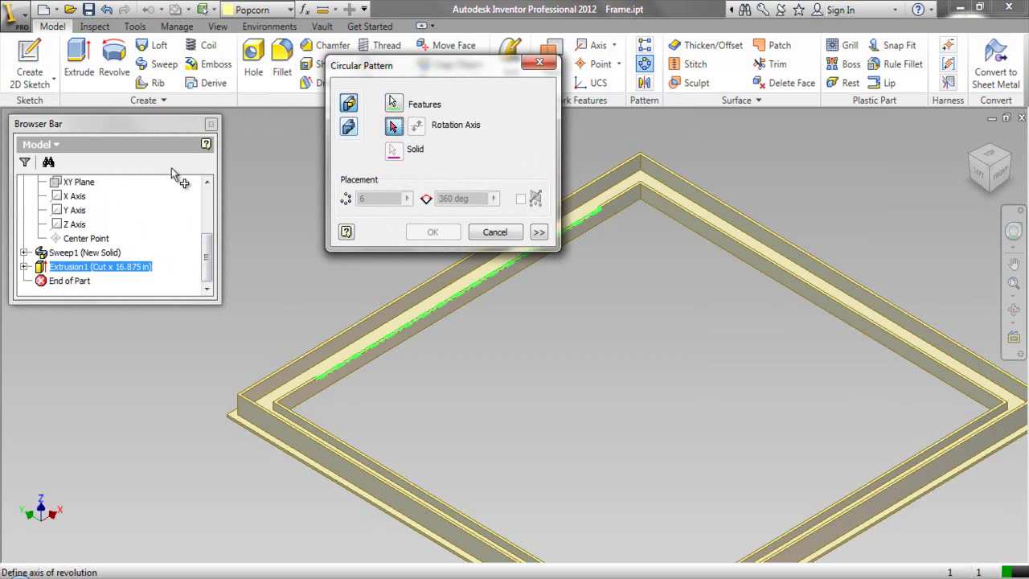
click(75, 225)
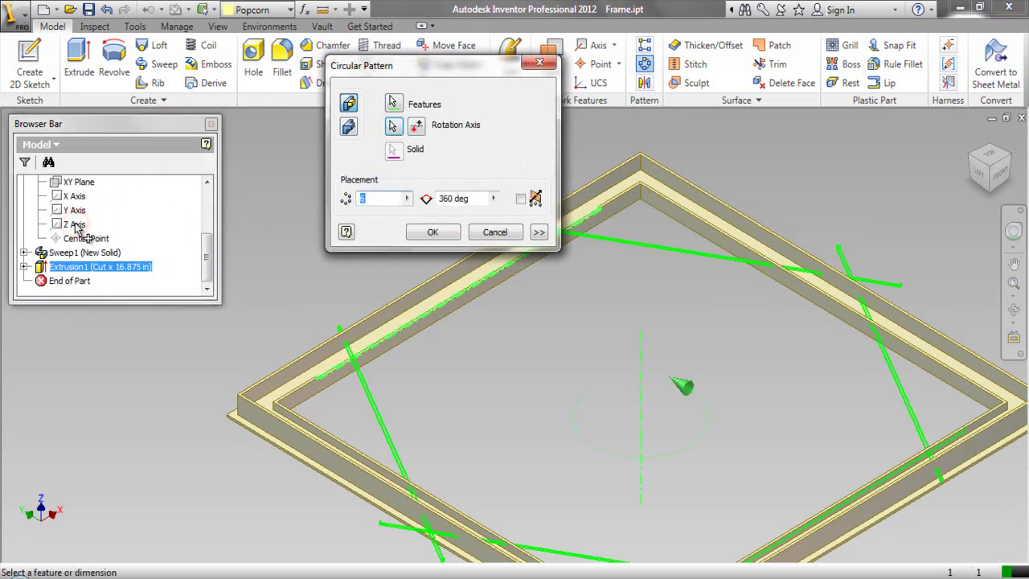
text(4)
click(428, 232)
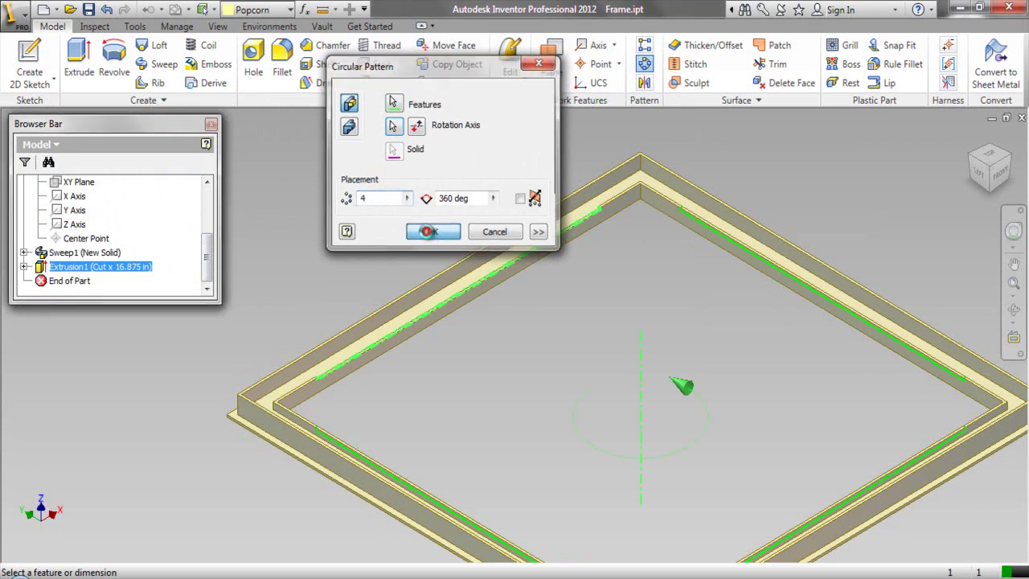
scroll(594, 221, up, 5)
scroll(555, 192, down, 8)
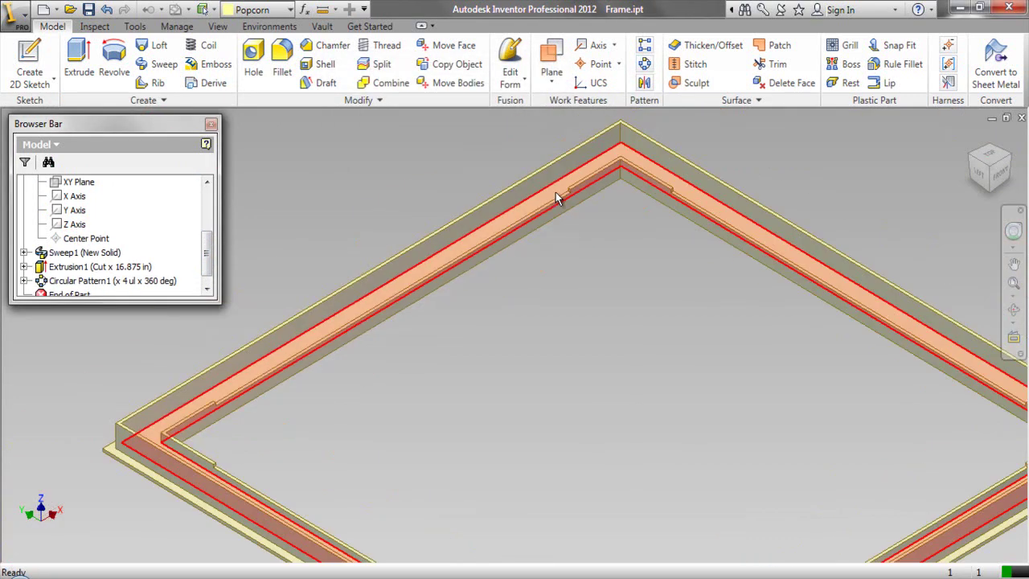
scroll(467, 304, up, 8)
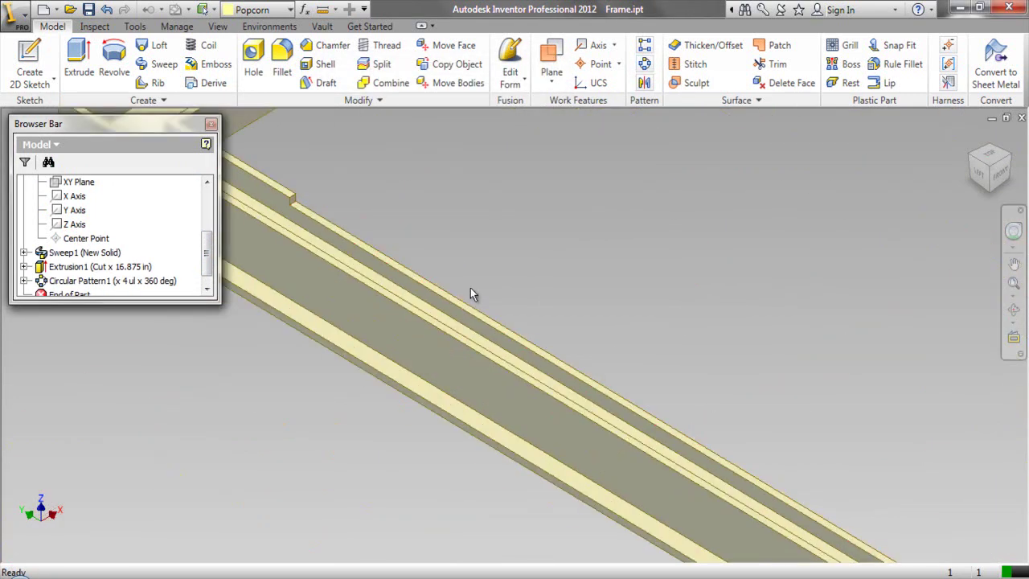
Collapse all nodes of the model tree and fit the whole frame in view.
right_click(167, 207)
click(198, 341)
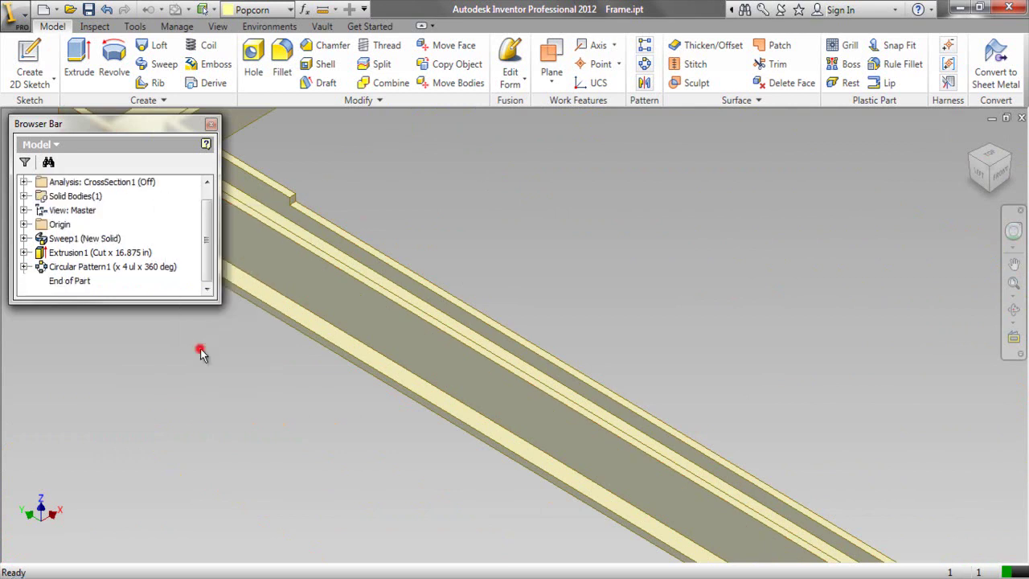
click(1012, 284)
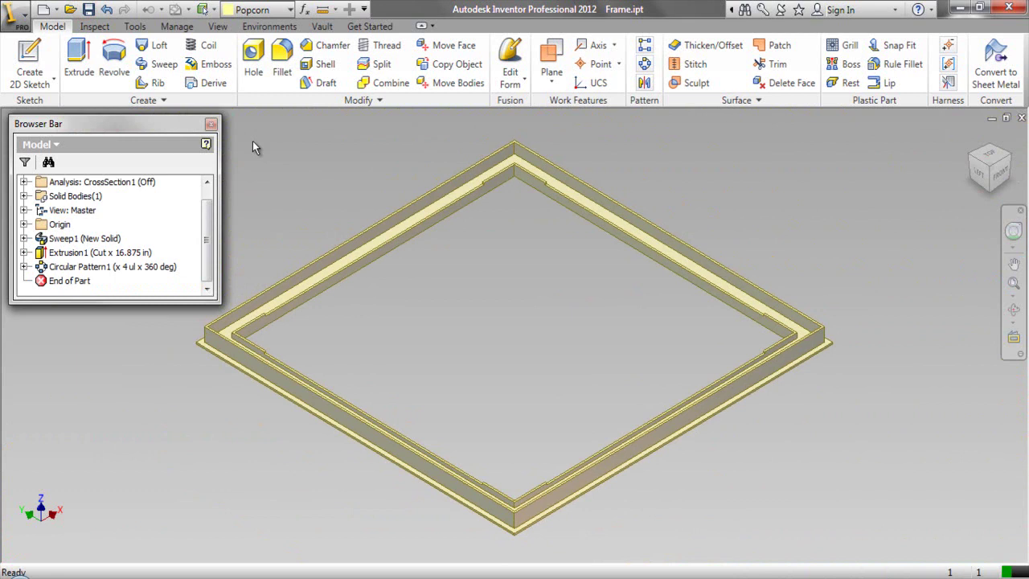
click(271, 131)
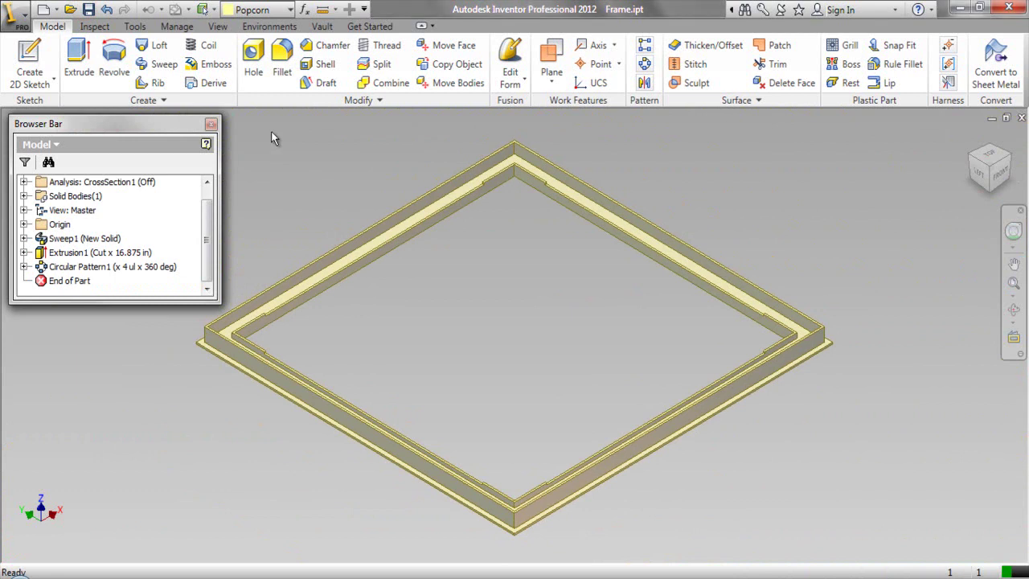
Start a 0.125 in constant-radius fillet and select the two bottom notch-end edges at the frame's back-right corner.
click(283, 72)
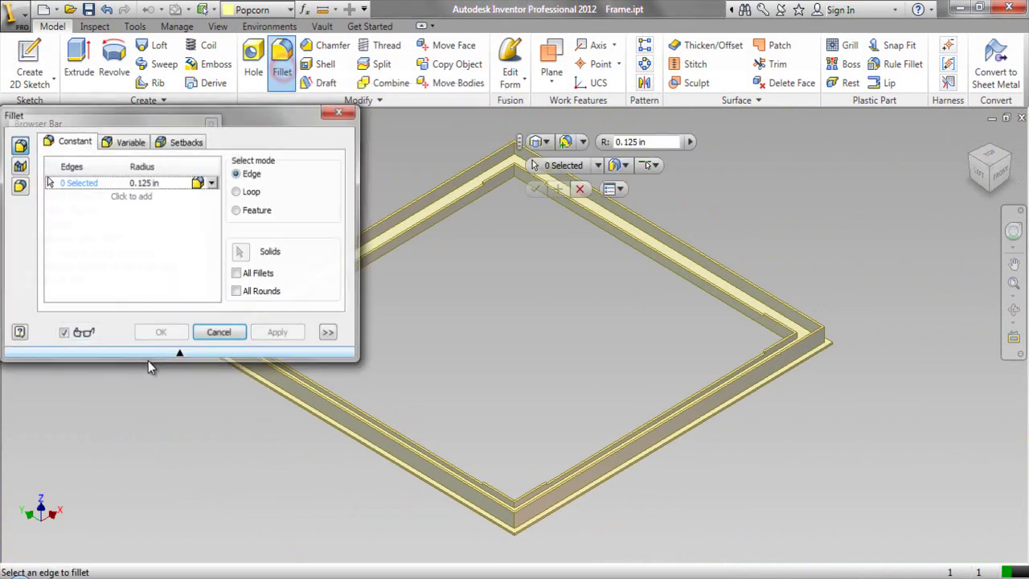
scroll(606, 337, down, 3)
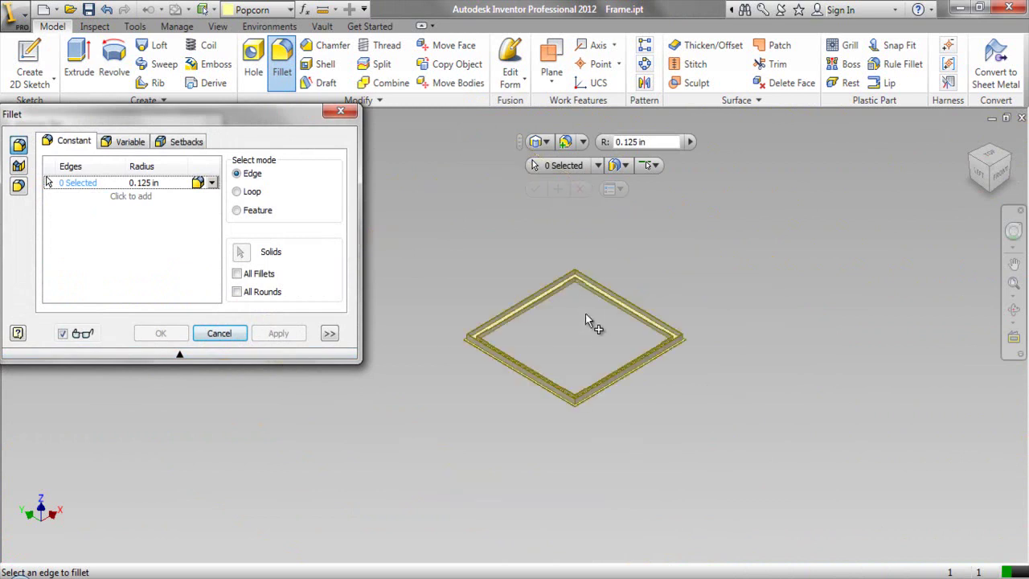
scroll(587, 319, down, 6)
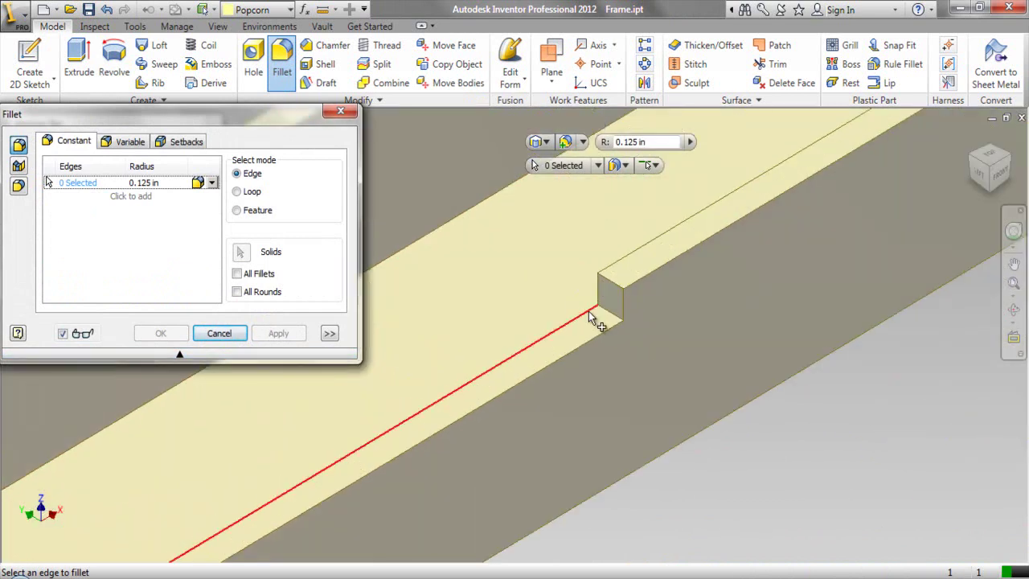
click(605, 314)
scroll(509, 321, up, 3)
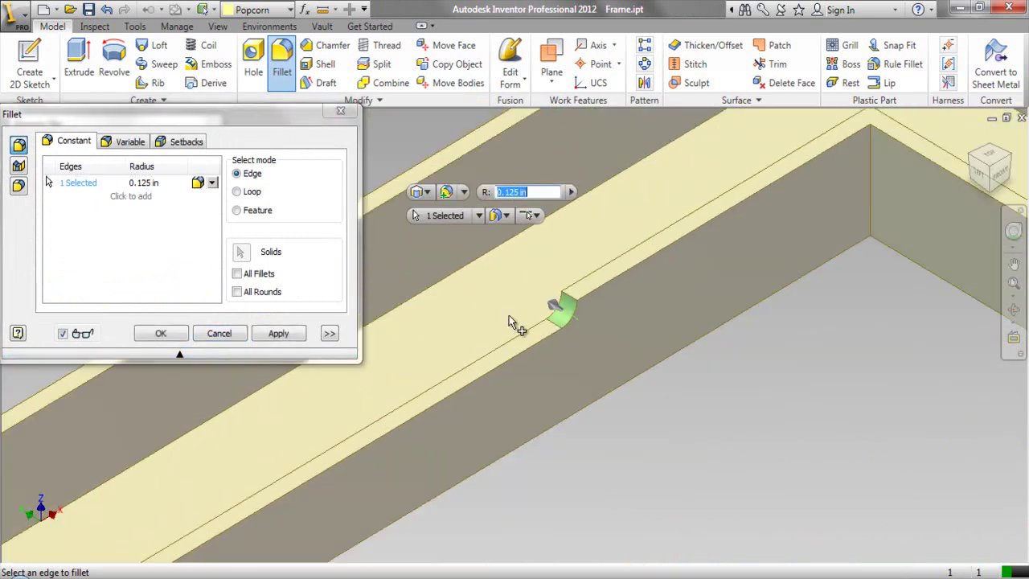
scroll(518, 322, up, 3)
scroll(953, 328, down, 5)
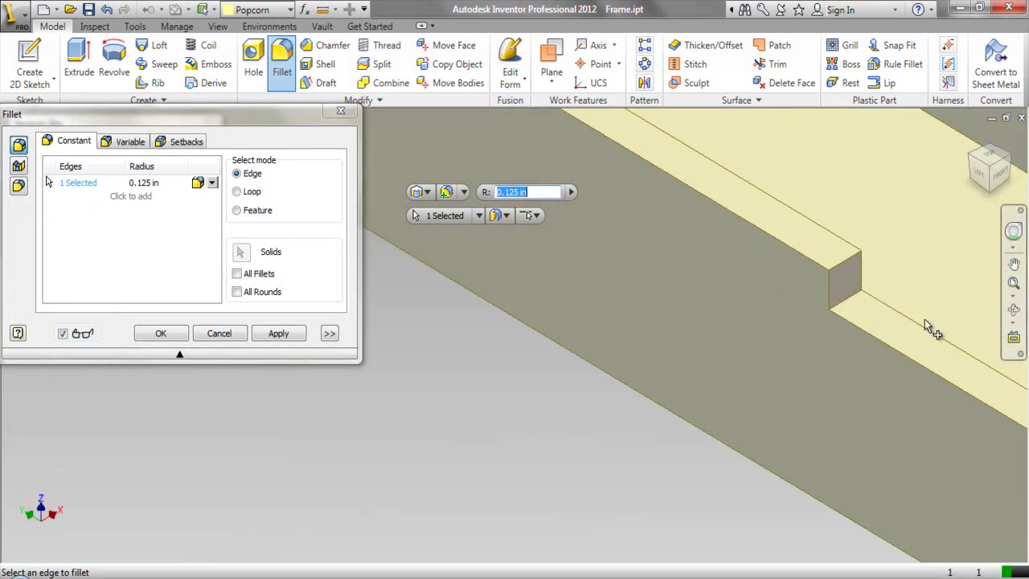
click(850, 299)
scroll(753, 314, up, 4)
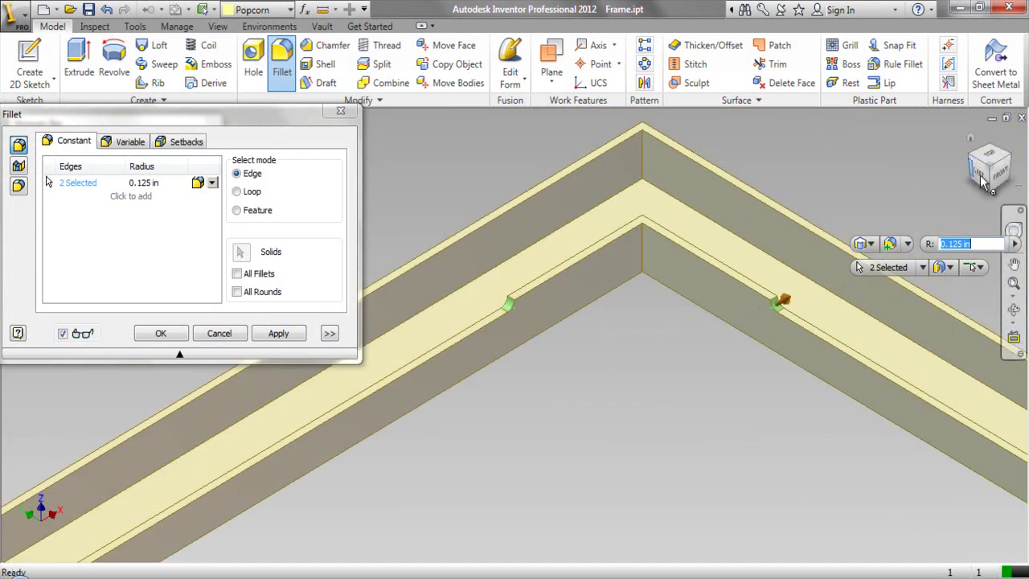
Add the two bottom notch-end edges at the frame's back-left corner to the 0.125 in fillet.
click(1005, 165)
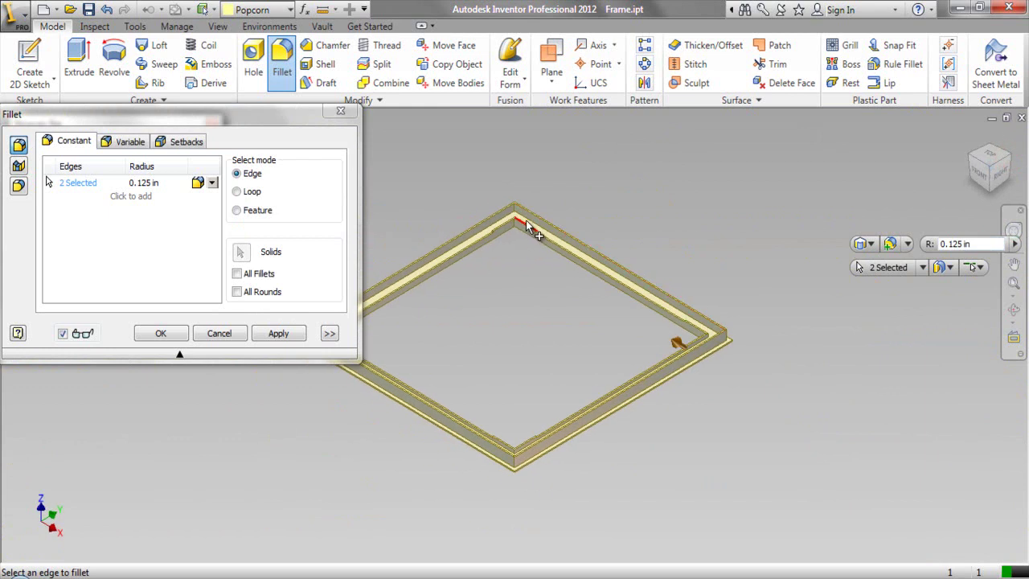
scroll(526, 227, down, 5)
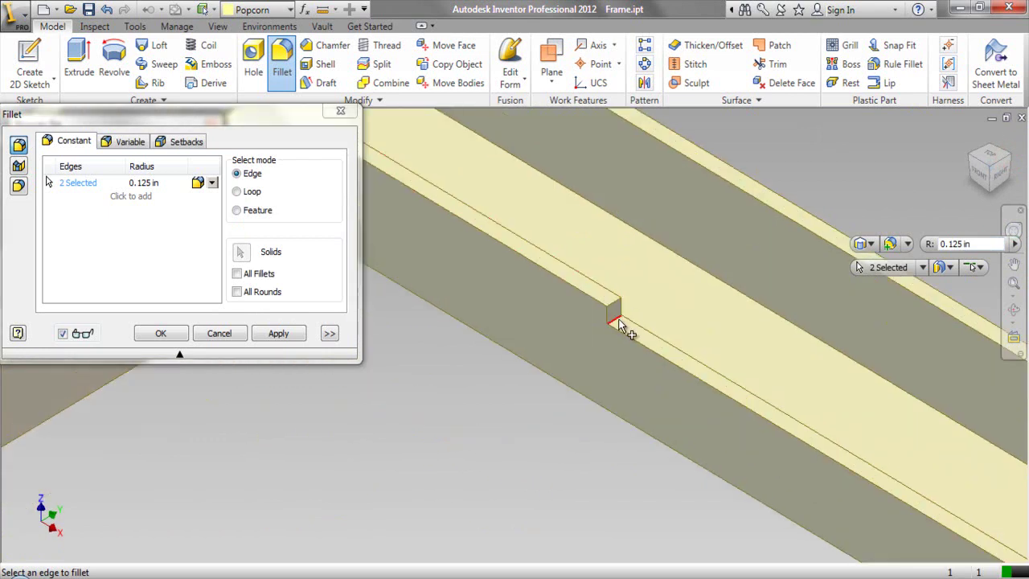
click(617, 323)
scroll(684, 349, up, 4)
scroll(474, 337, down, 4)
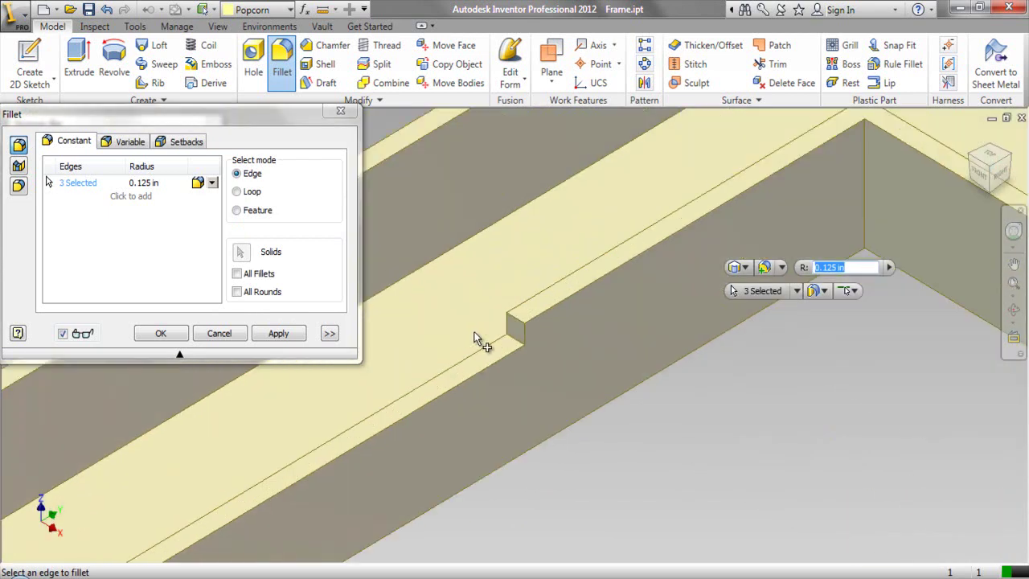
click(514, 344)
scroll(512, 339, up, 4)
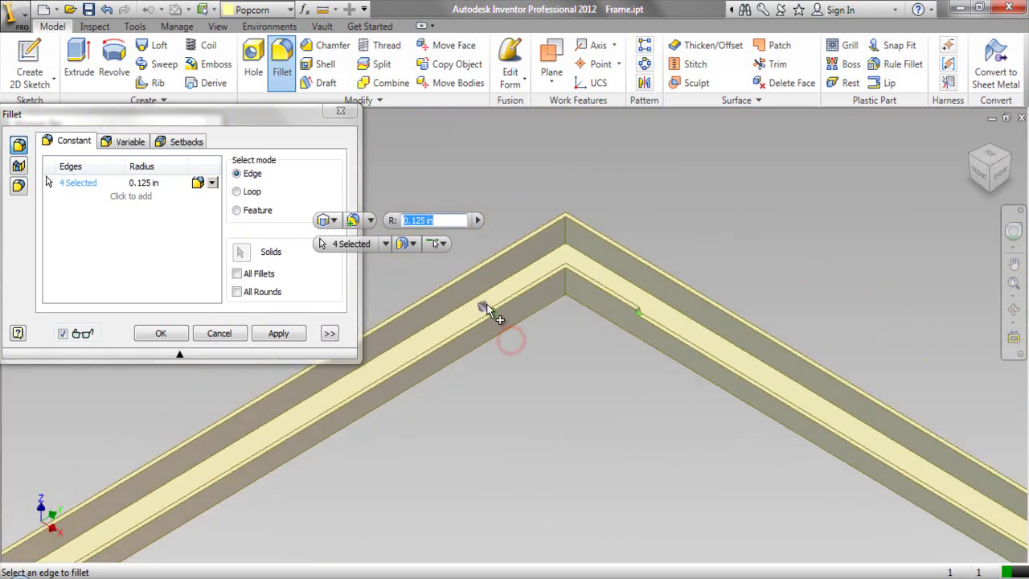
Add the two bottom notch-end edges at the frame's front-left corner to the 0.125 in fillet.
click(994, 161)
scroll(500, 220, down, 3)
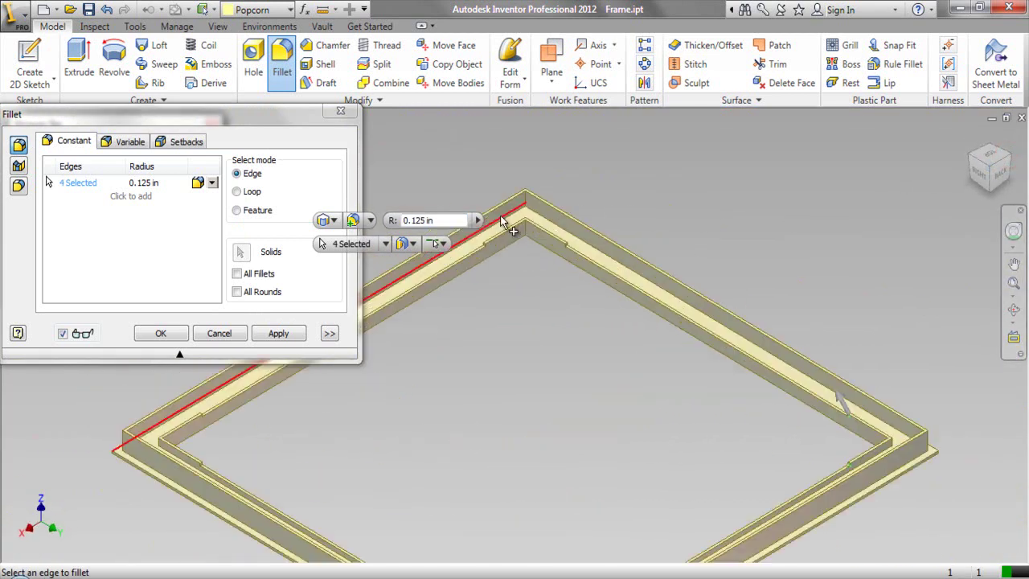
scroll(497, 225, down, 4)
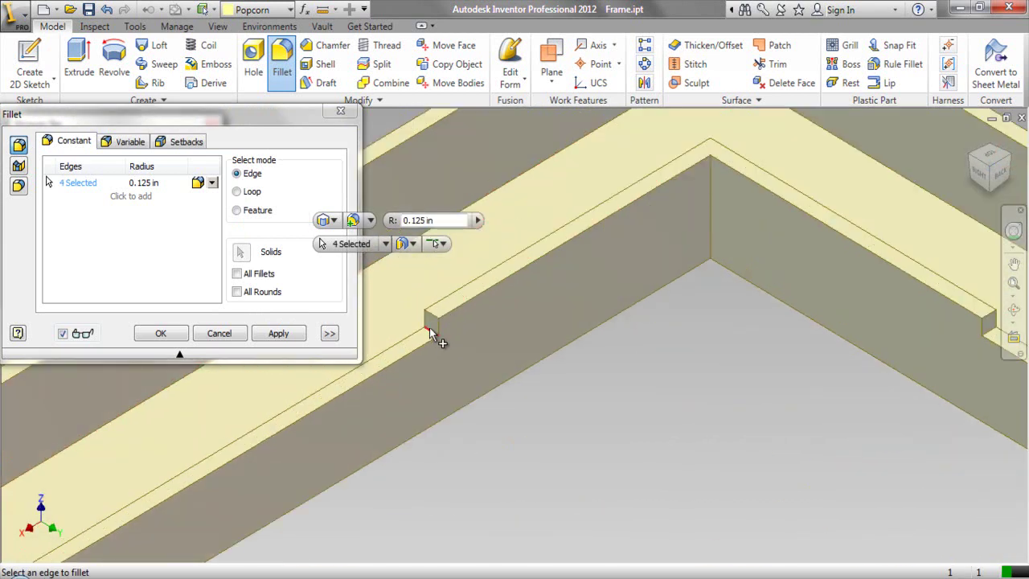
click(430, 327)
scroll(445, 325, up, 3)
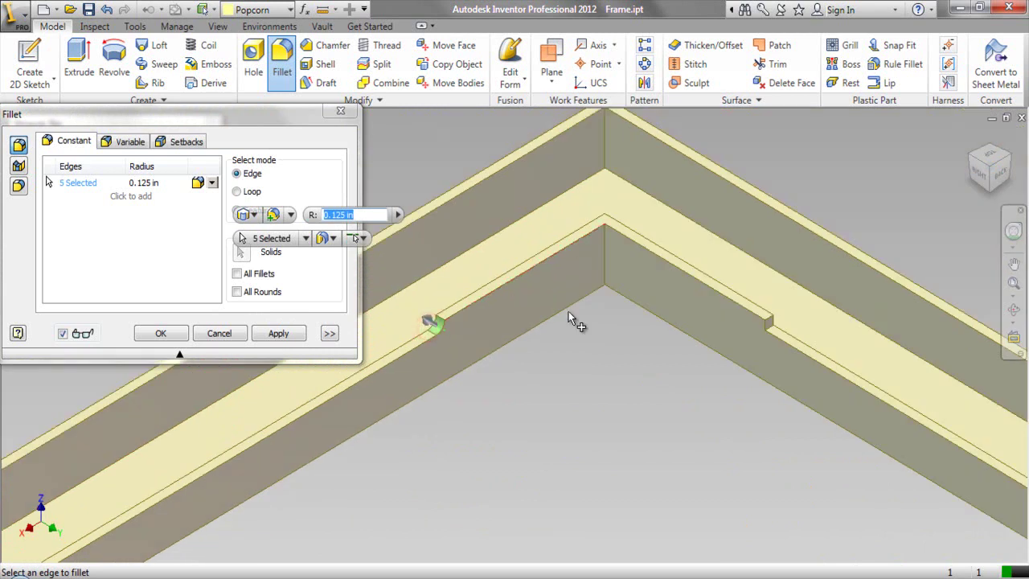
click(770, 330)
scroll(791, 133, up, 5)
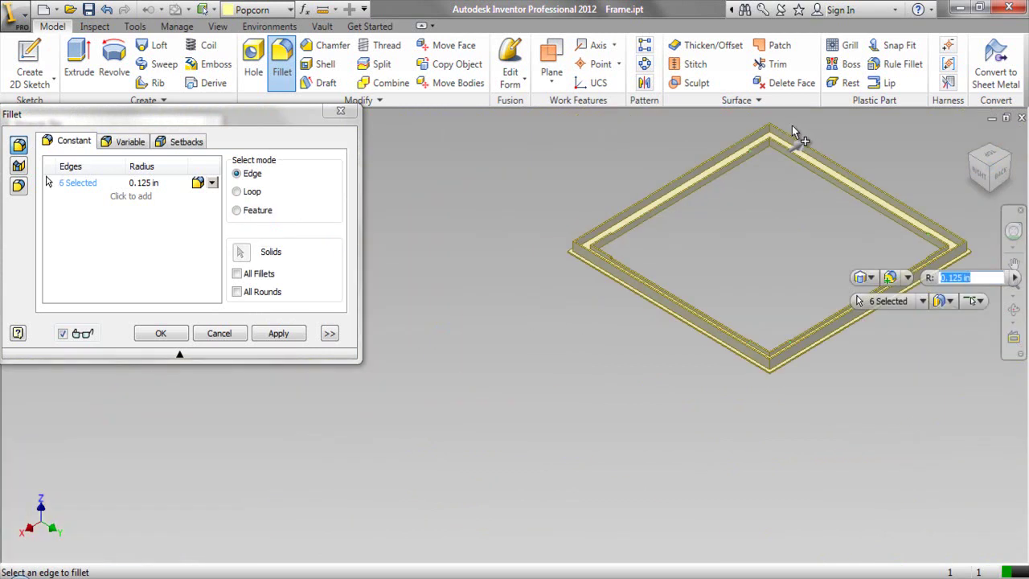
Add the remaining two bottom notch-end edges at the frame's front-right corner to the 0.125 in fillet.
scroll(627, 265, down, 5)
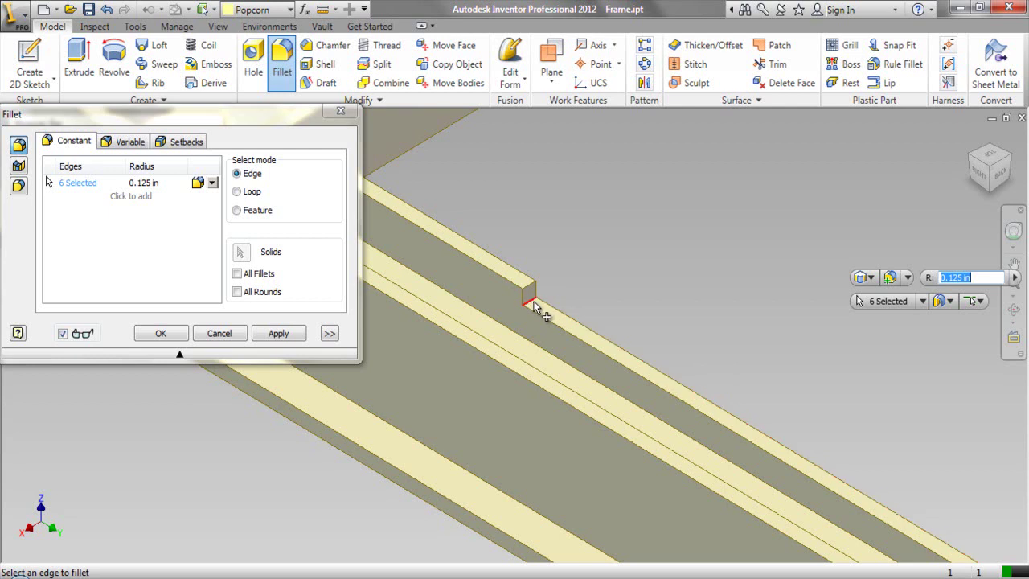
click(529, 299)
click(1010, 165)
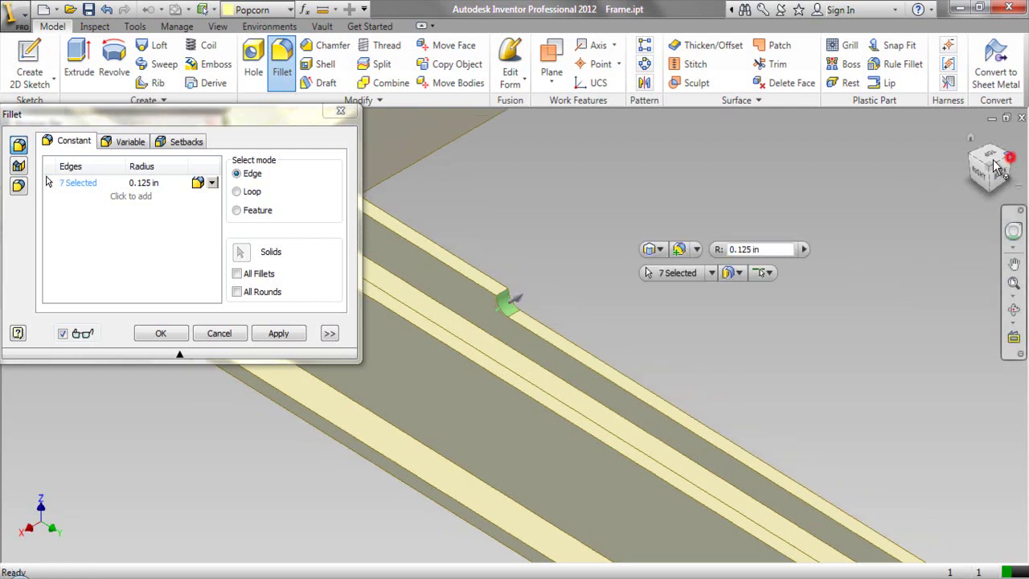
scroll(532, 234, down, 5)
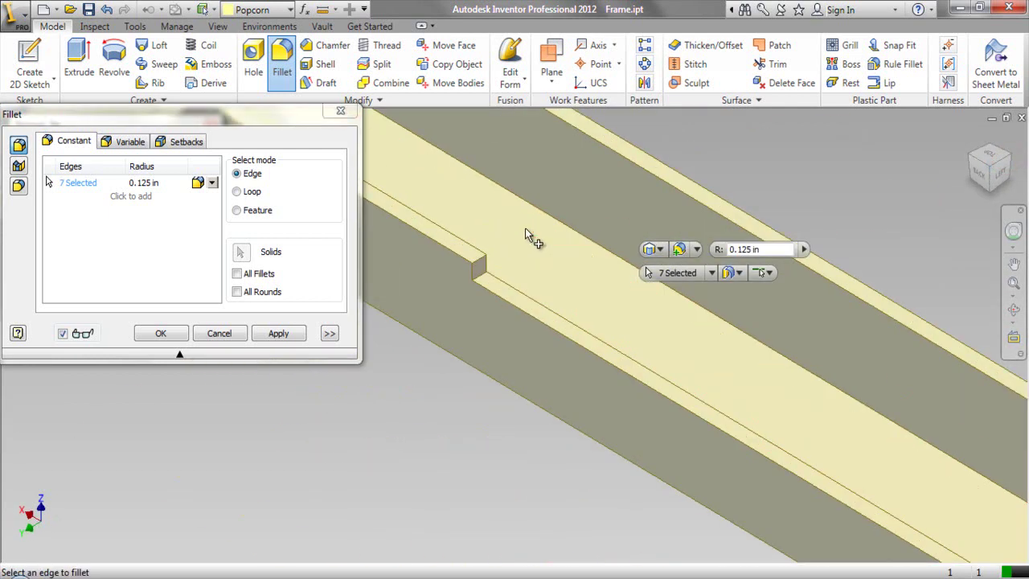
click(487, 281)
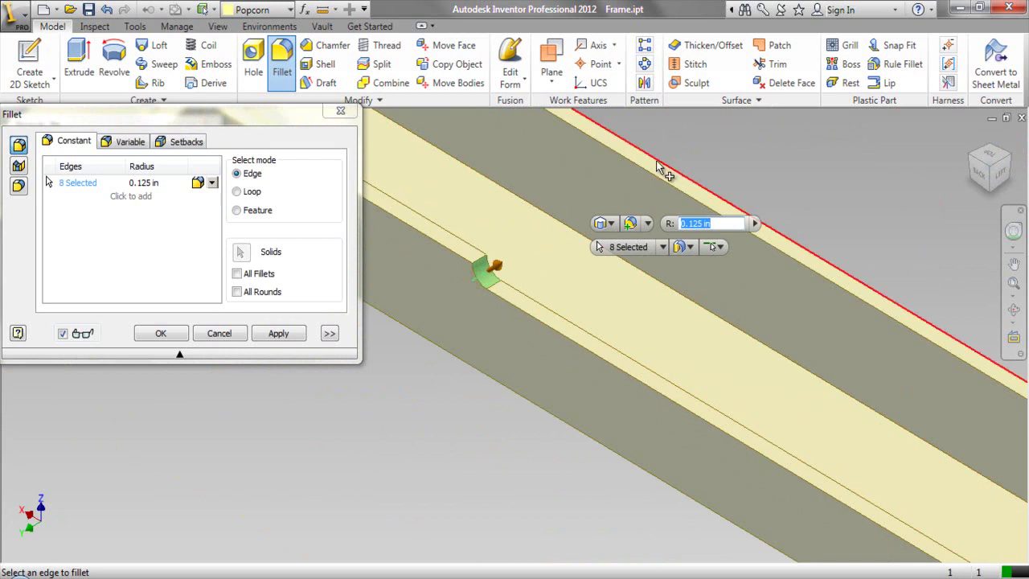
scroll(658, 167, up, 5)
Add a second constant-radius set of 5/16 in to the fillet and select two adjacent edges where the outer wall meets the bottom flange.
click(141, 199)
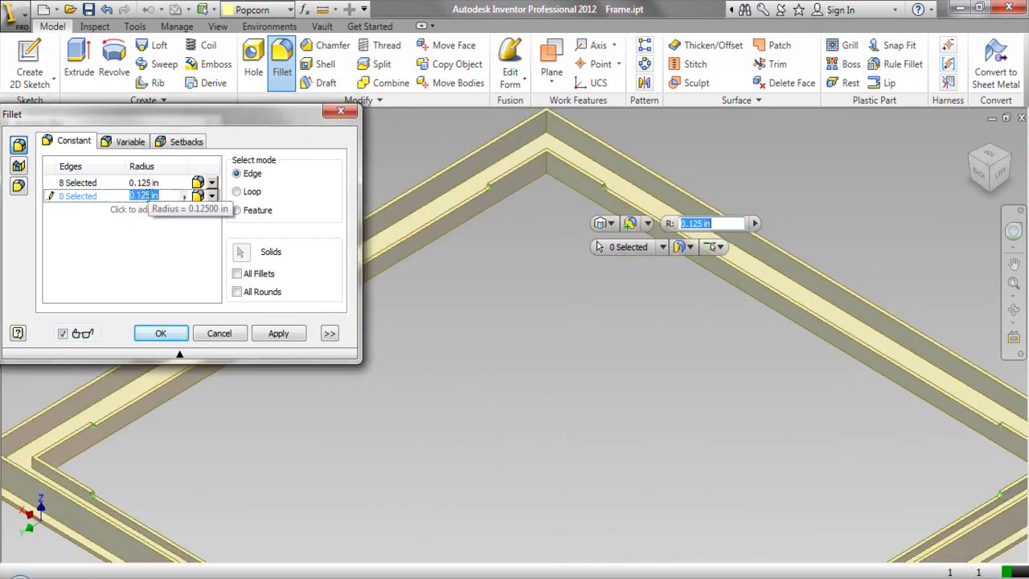
text(5/16)
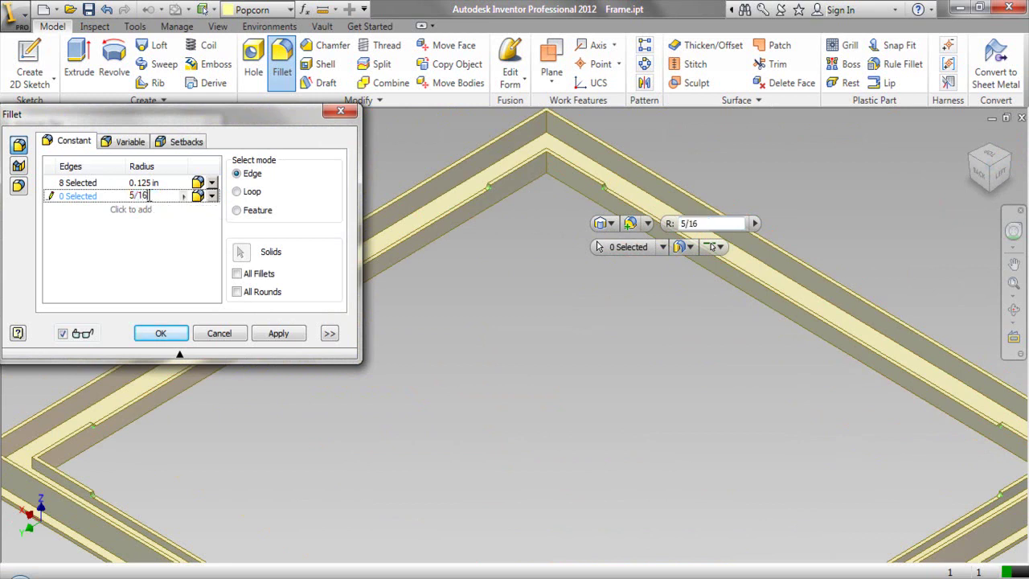
scroll(445, 274, down, 5)
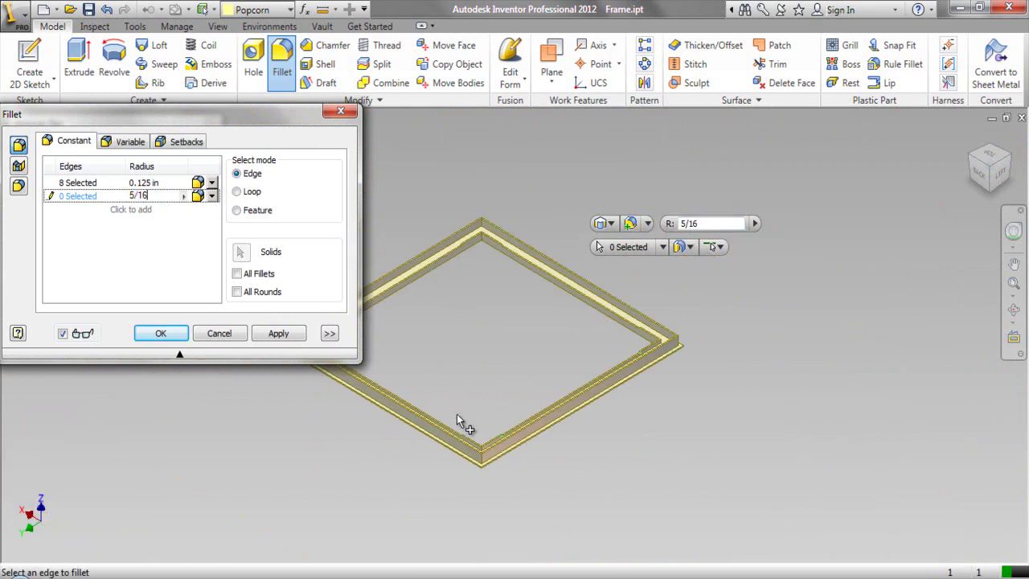
scroll(678, 359, up, 5)
scroll(677, 359, up, 3)
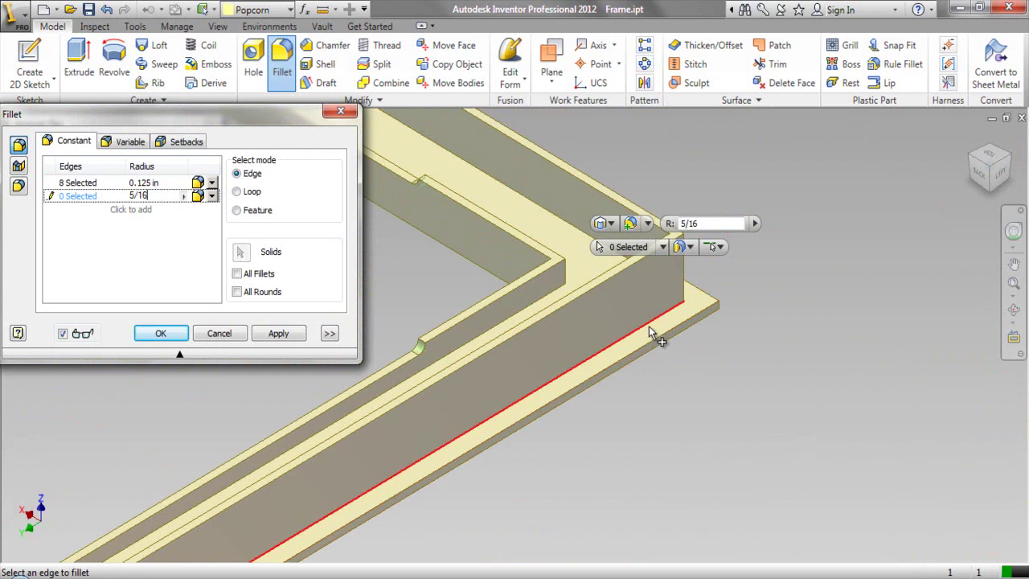
click(654, 339)
scroll(778, 350, down, 5)
scroll(457, 490, up, 5)
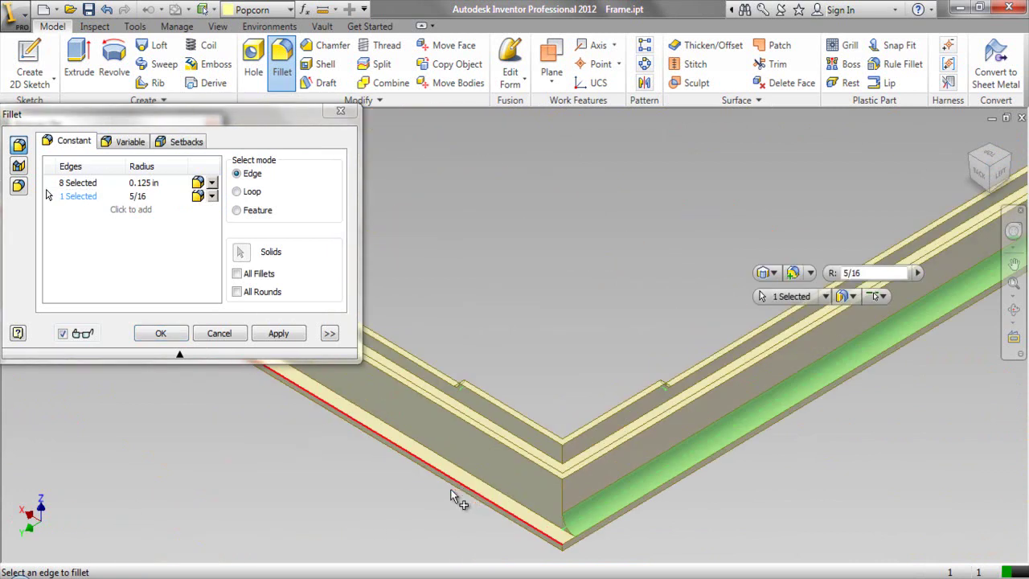
click(474, 485)
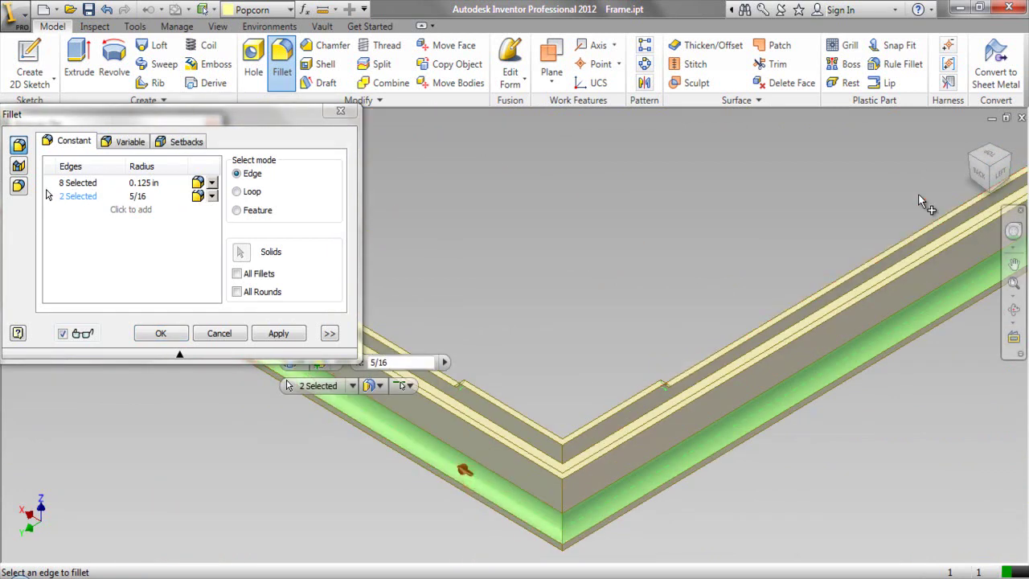
Add the other two outer wall-to-flange edges to the 5/16 in set and create the fillets.
click(967, 154)
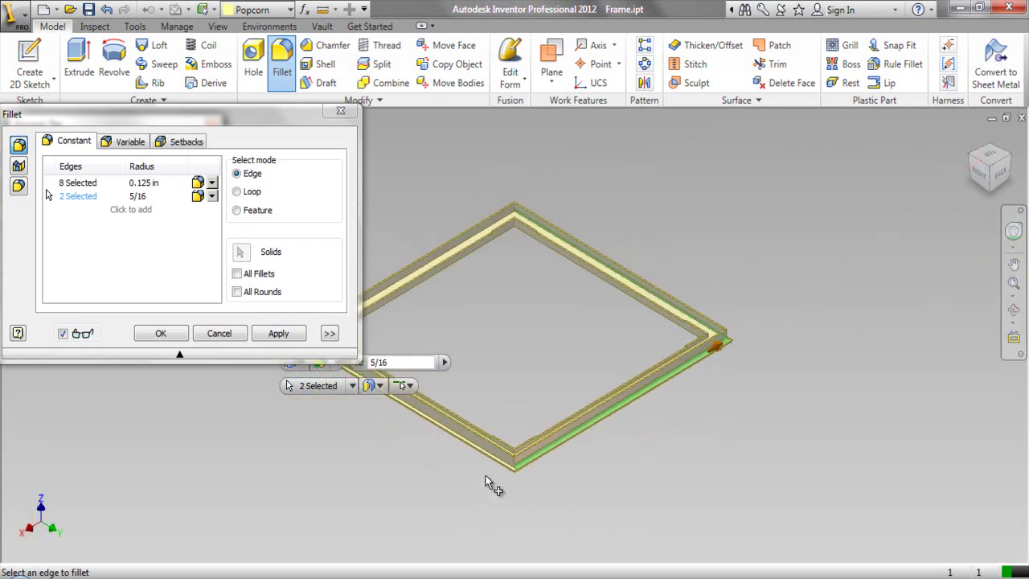
scroll(495, 475, up, 4)
click(523, 394)
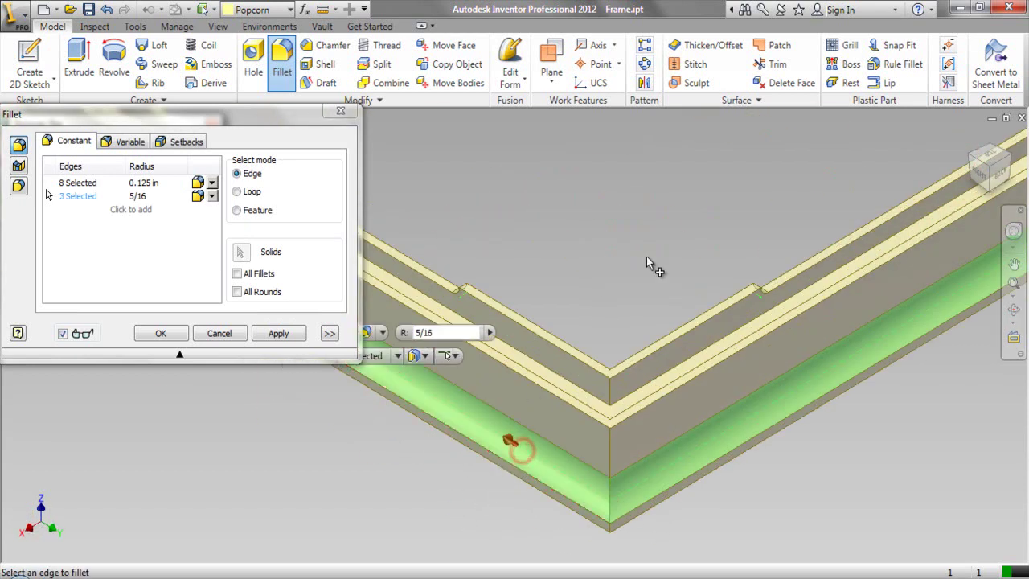
click(966, 155)
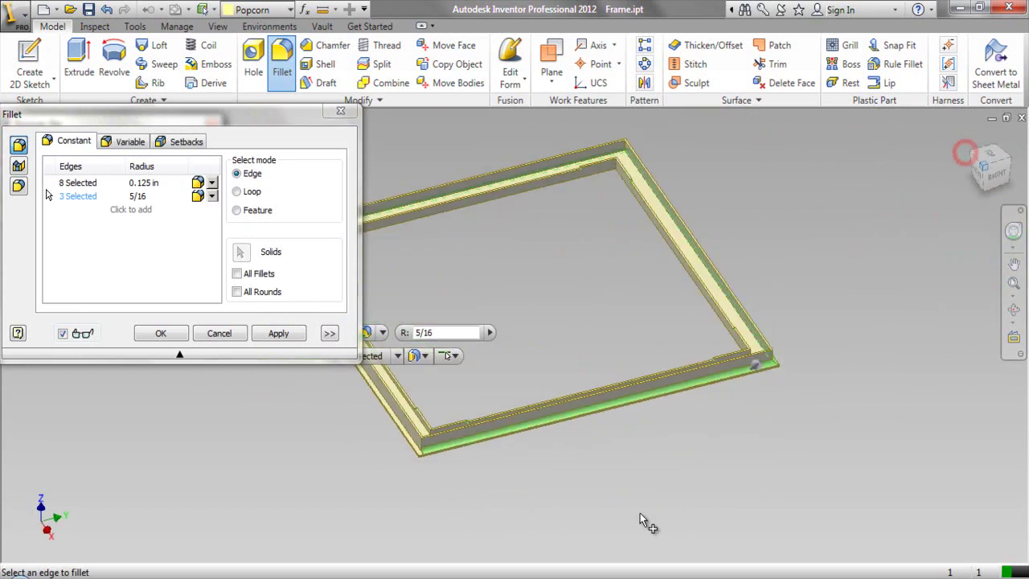
scroll(513, 473, up, 4)
scroll(512, 473, up, 3)
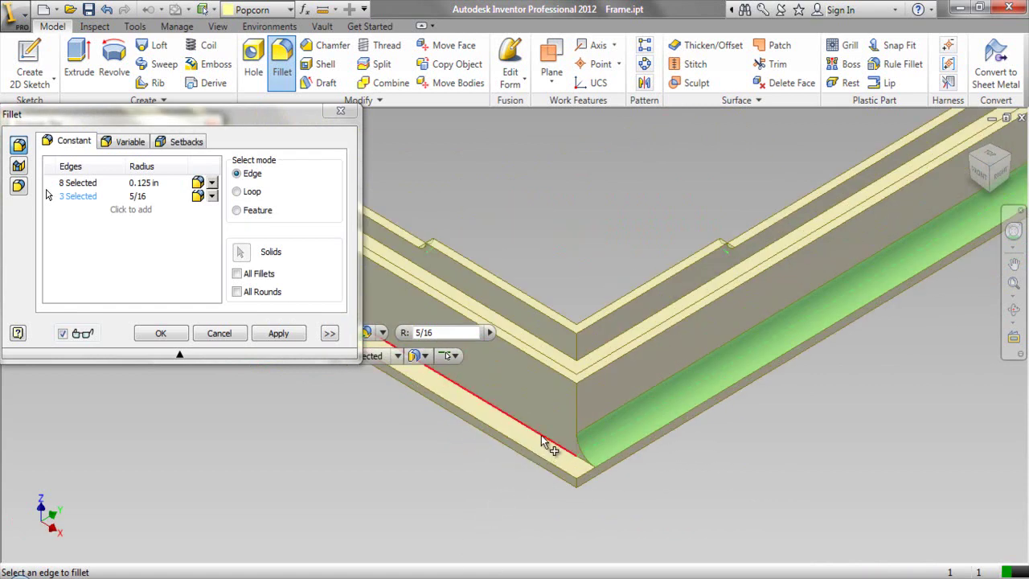
click(544, 439)
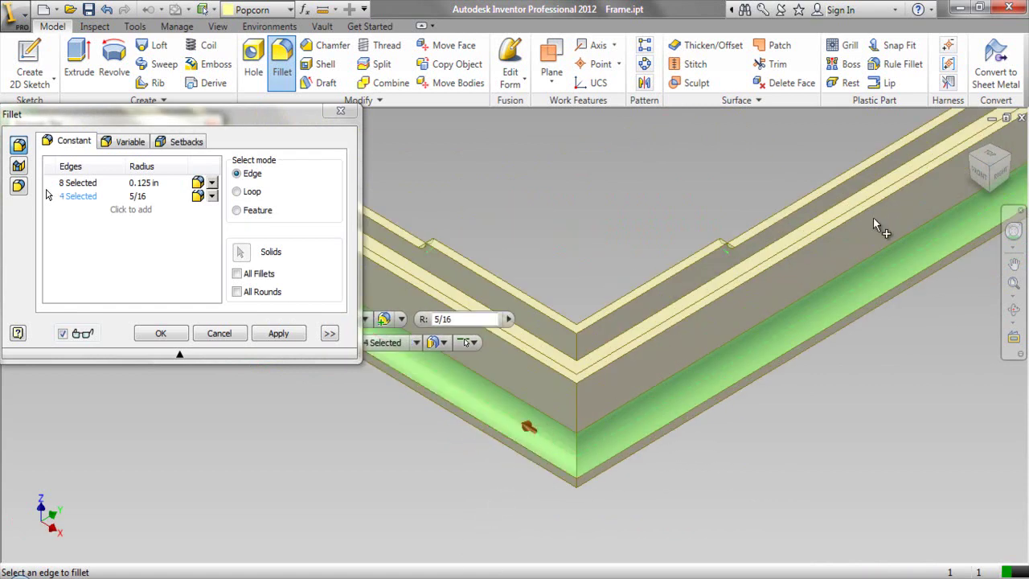
click(971, 155)
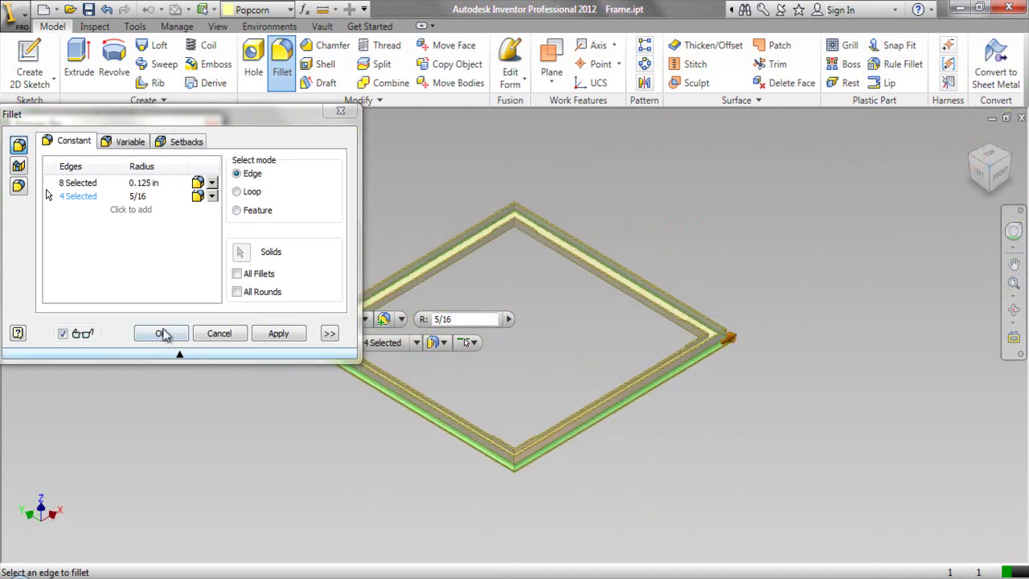
click(161, 335)
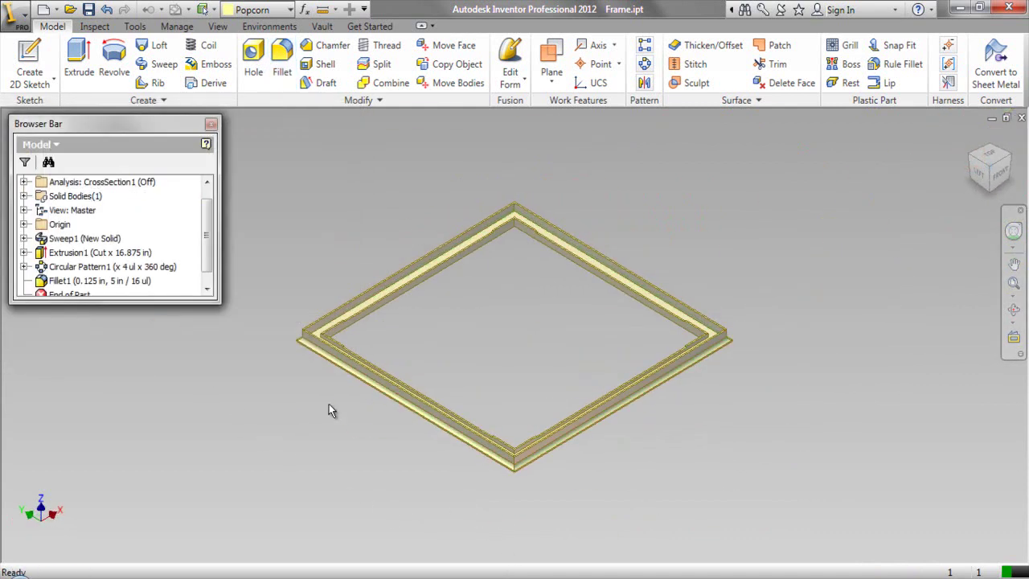
Examine the filleted frame's flange edges and its underside, and return to the isometric view from above.
scroll(333, 401, down, 5)
scroll(339, 387, up, 3)
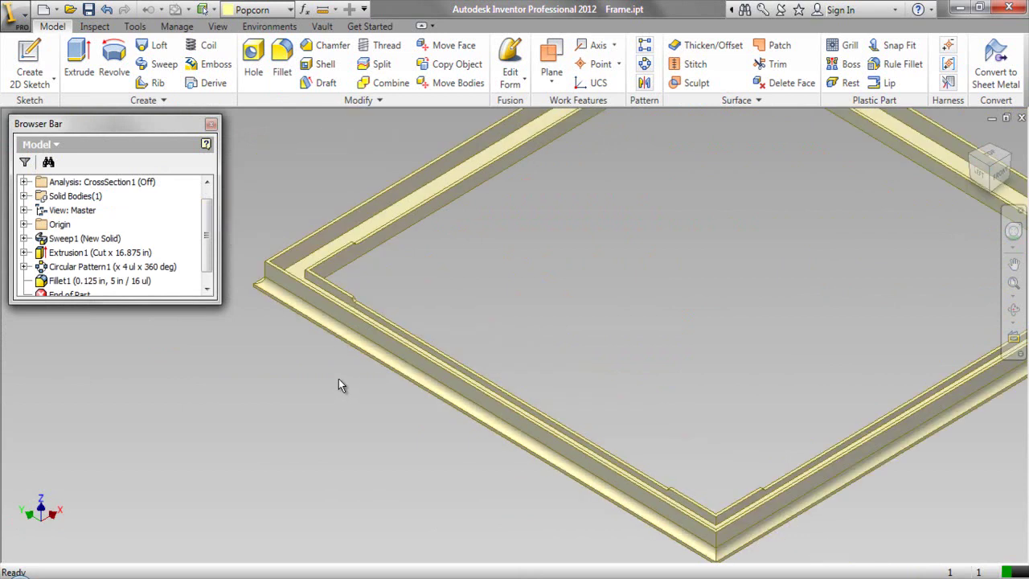
click(1014, 285)
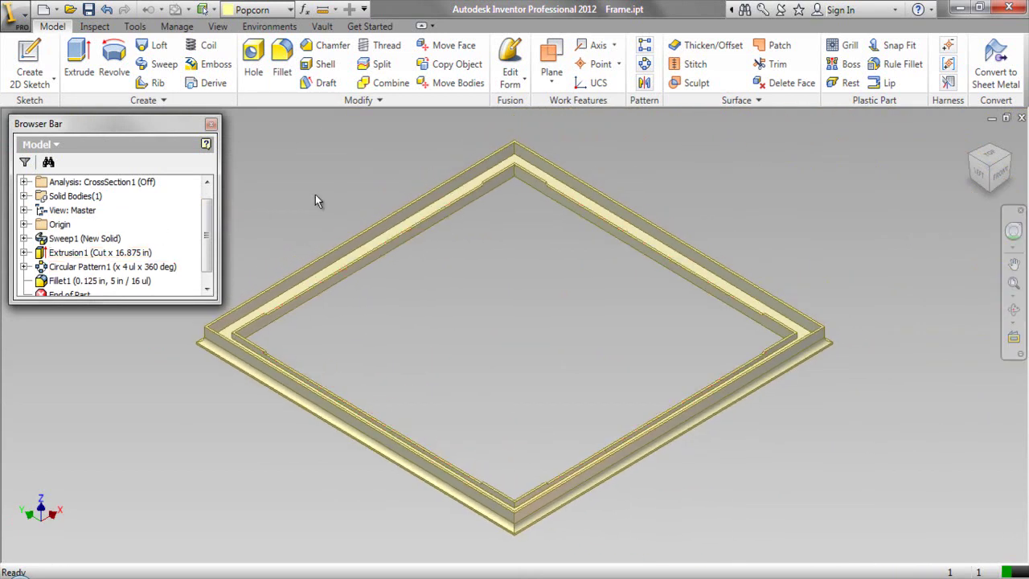
click(1013, 308)
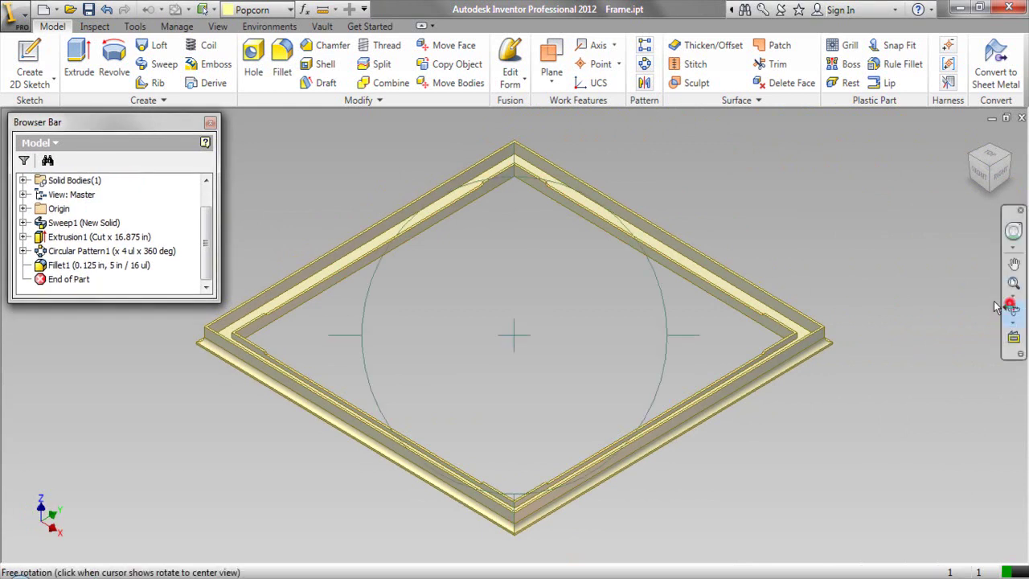
drag(517, 157, 523, 294)
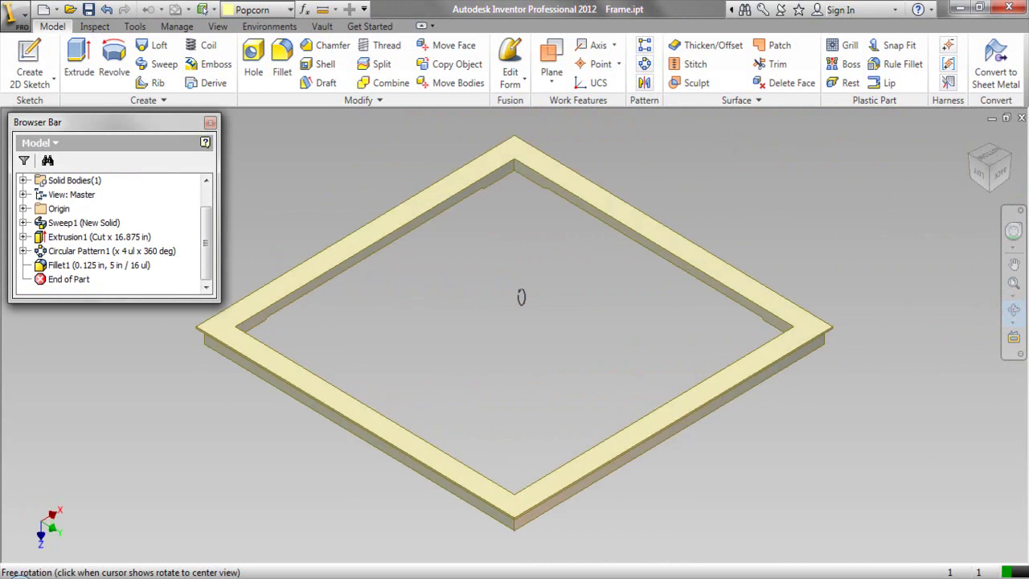
right_click(508, 197)
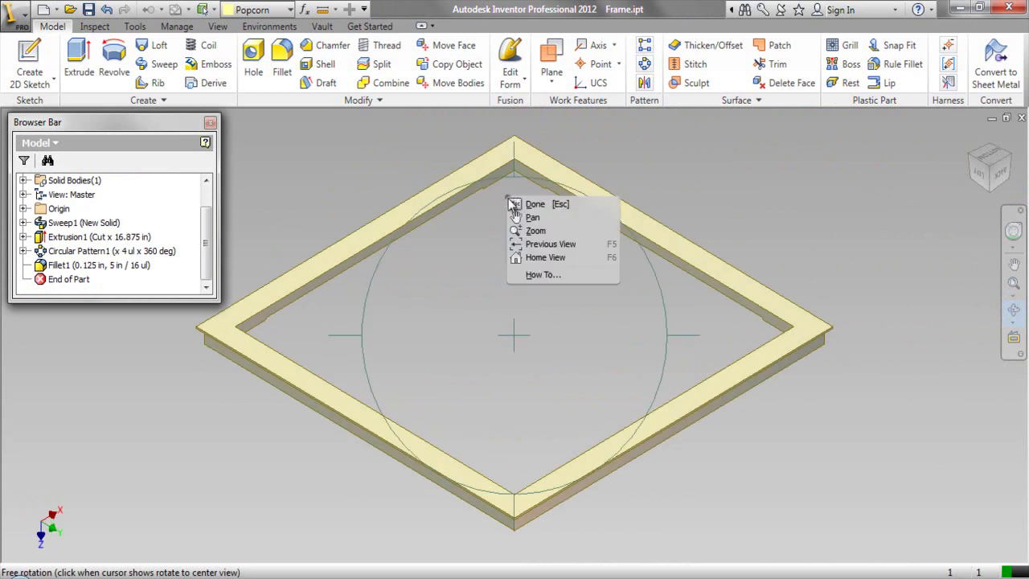
click(515, 246)
right_click(508, 224)
click(524, 233)
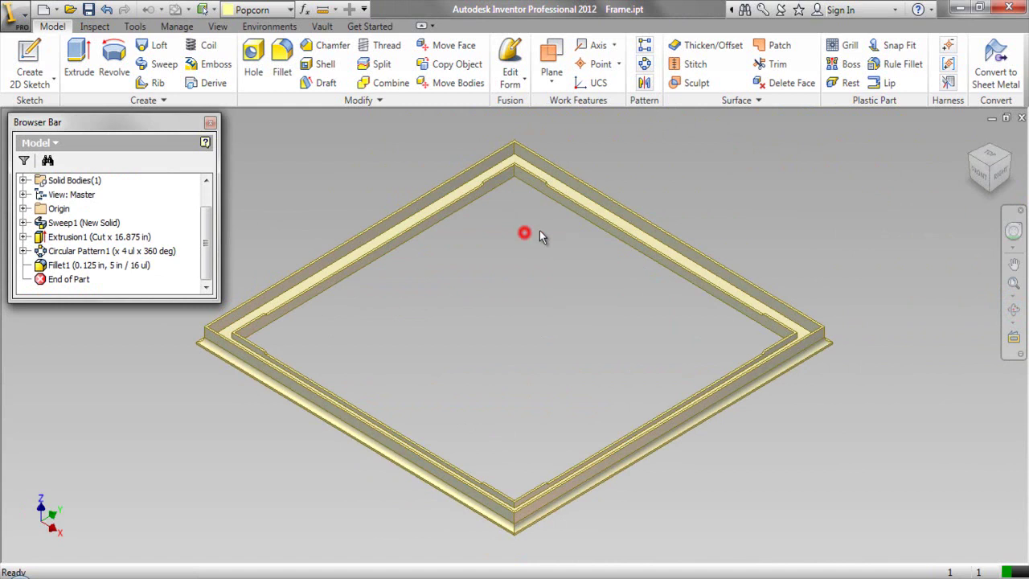
Close the frame part and create a new assembly from the English Standard (in).iam template.
click(1021, 118)
click(479, 272)
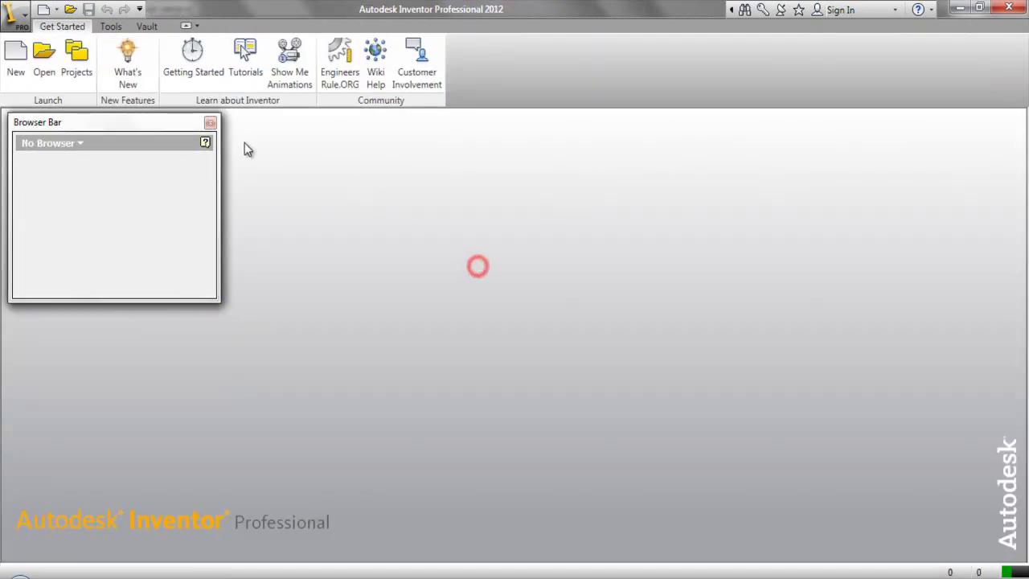
click(16, 62)
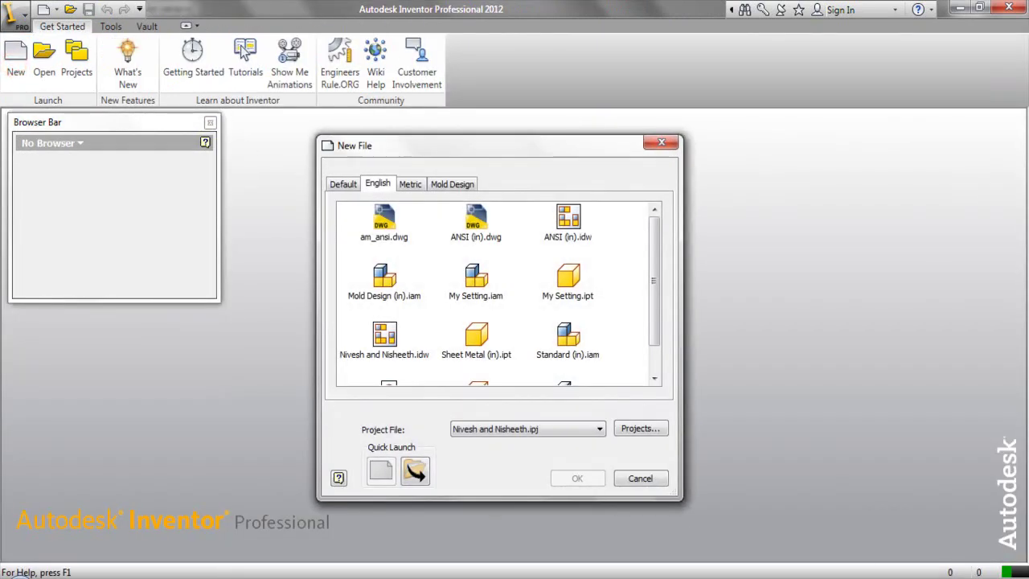
click(569, 342)
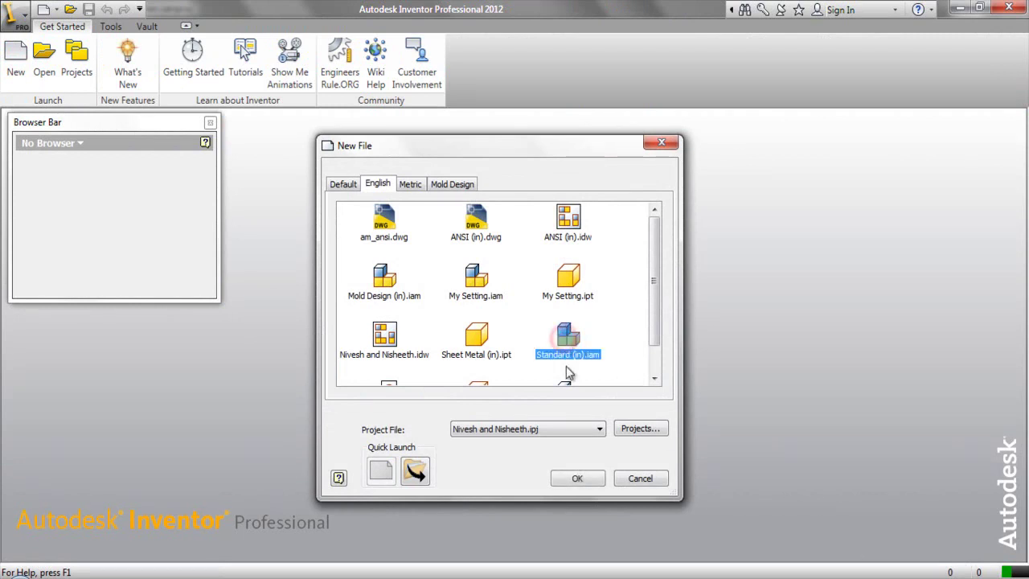
click(579, 476)
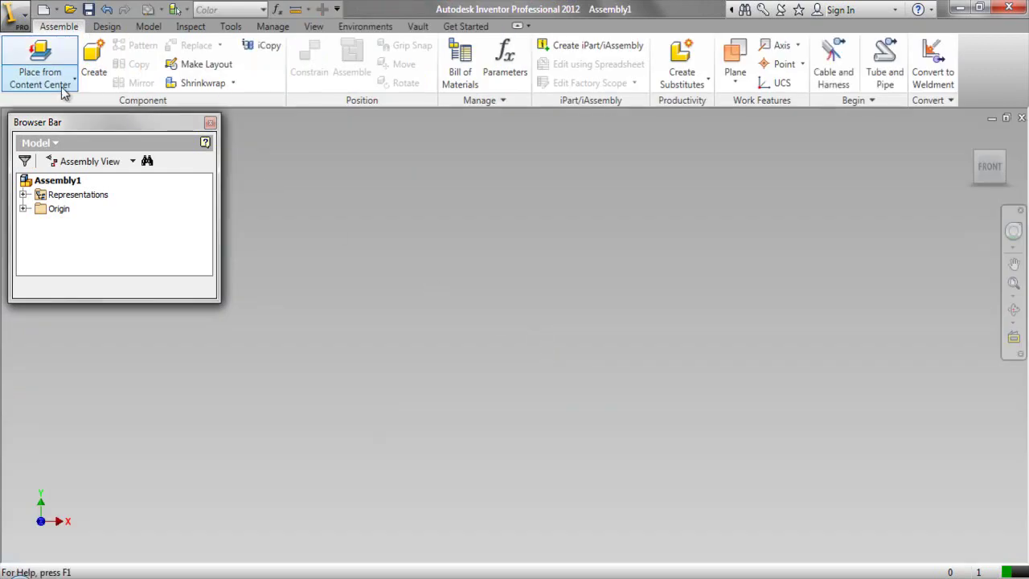
Place one instance of Frame.ipt from the Inspection Cover folder in the assembly.
click(74, 84)
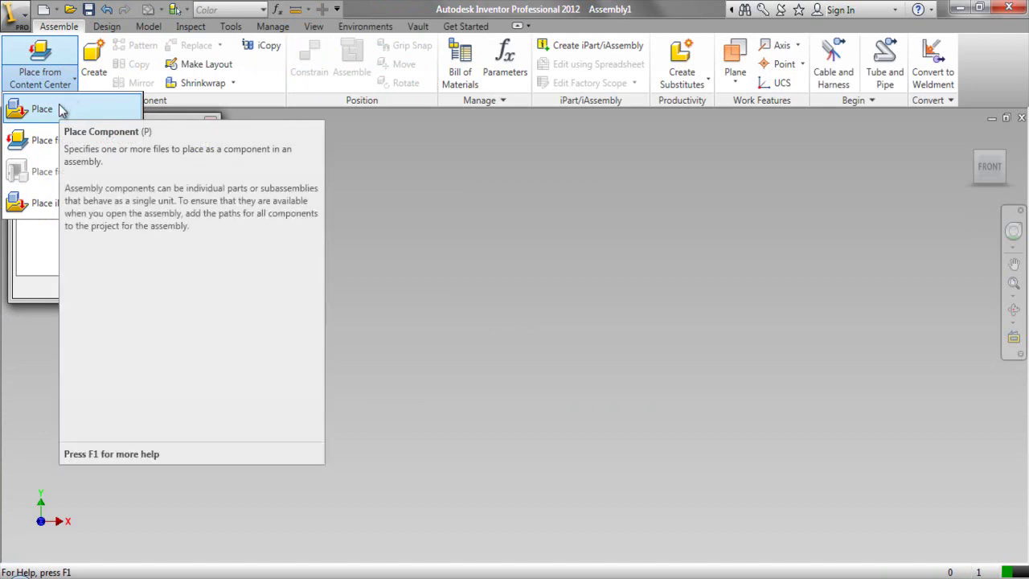
click(61, 110)
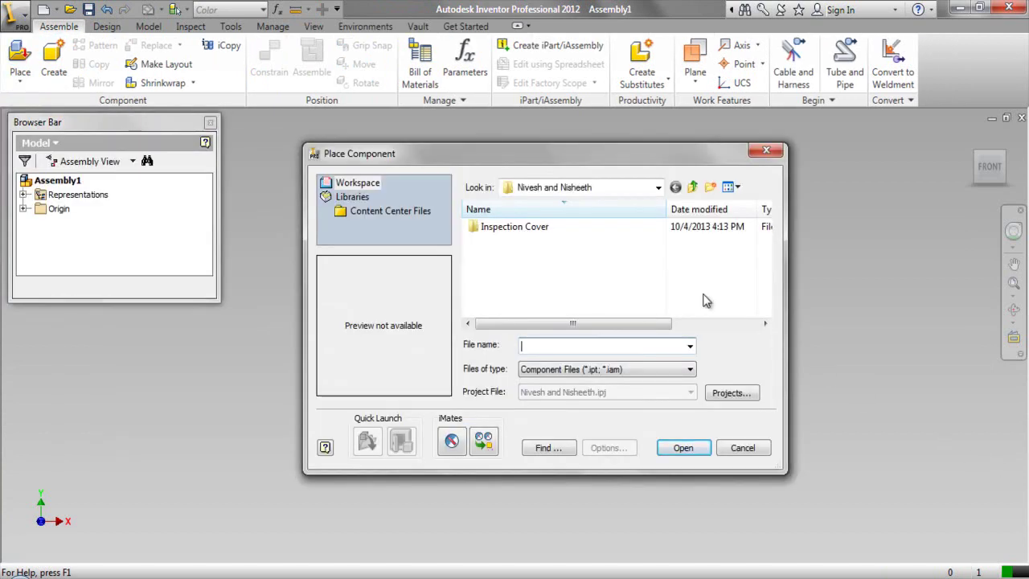
double_click(540, 230)
click(511, 241)
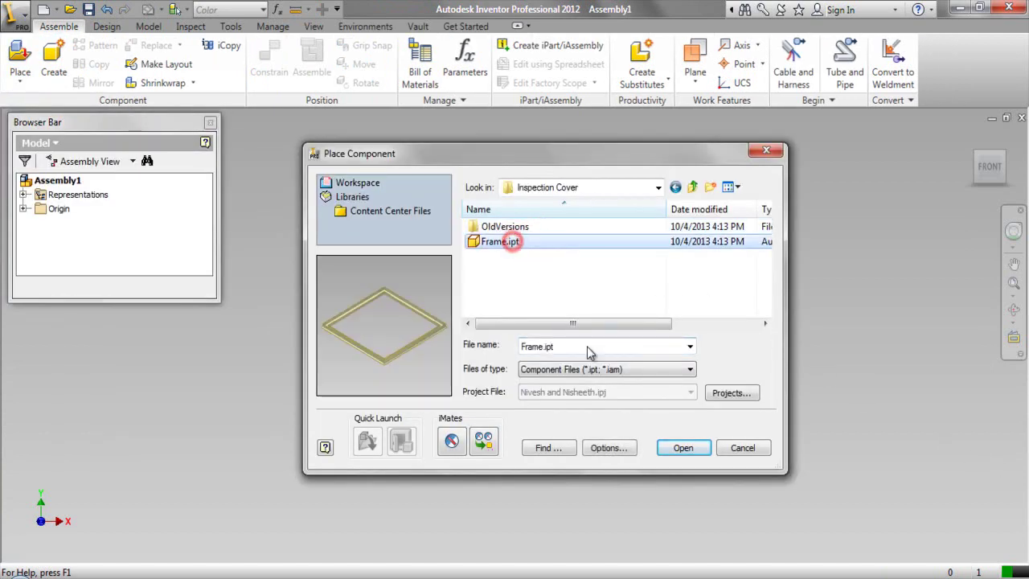
click(670, 447)
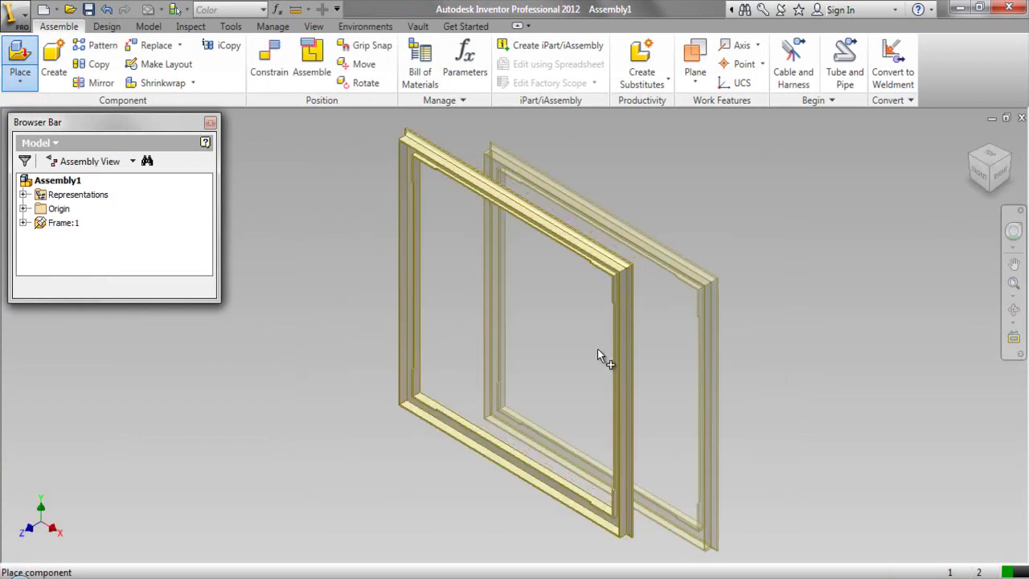
right_click(761, 294)
click(764, 296)
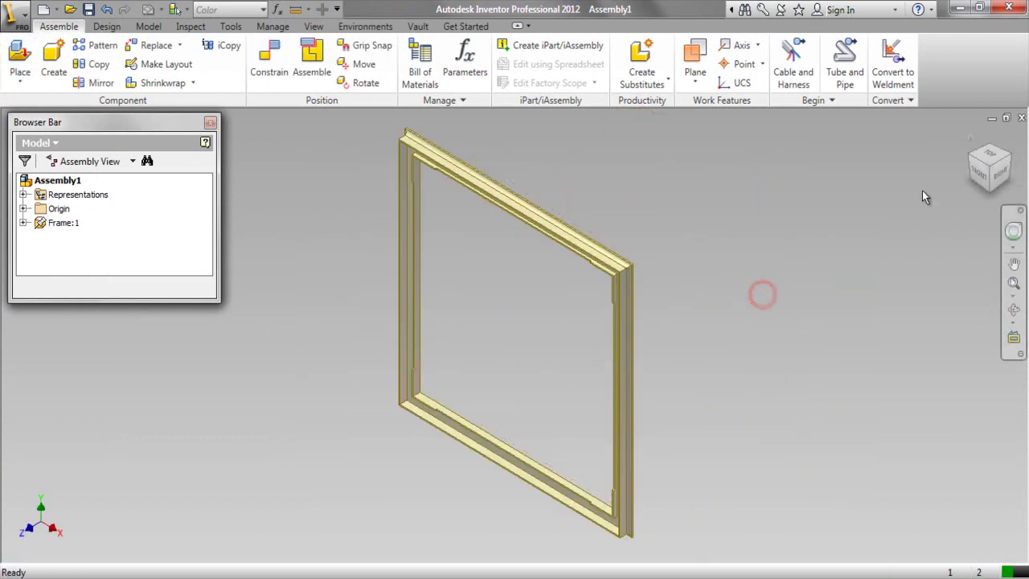
Orient the assembly to its front view and define that view as Top.
drag(975, 171, 979, 177)
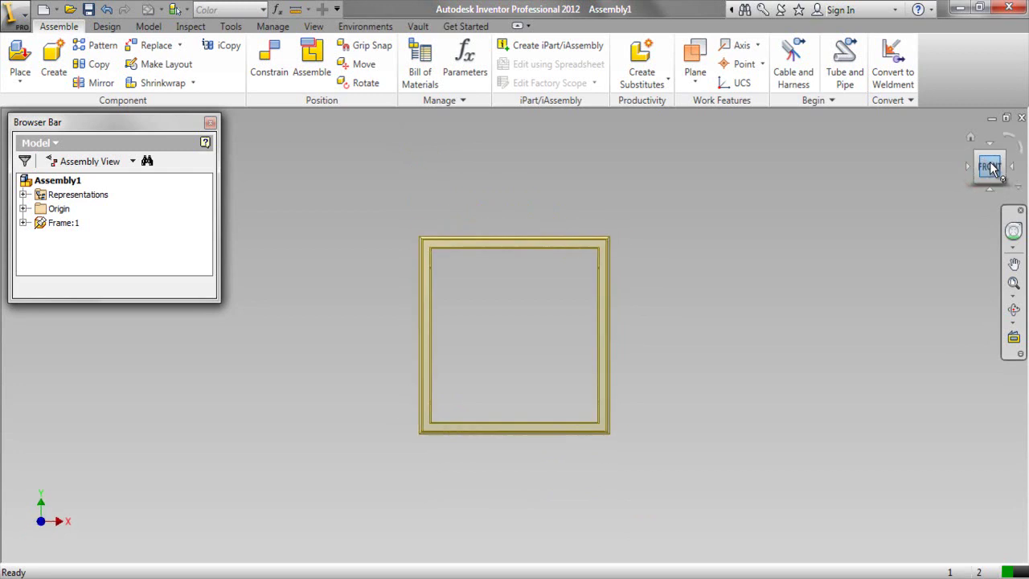
right_click(990, 167)
mouse_move(939, 275)
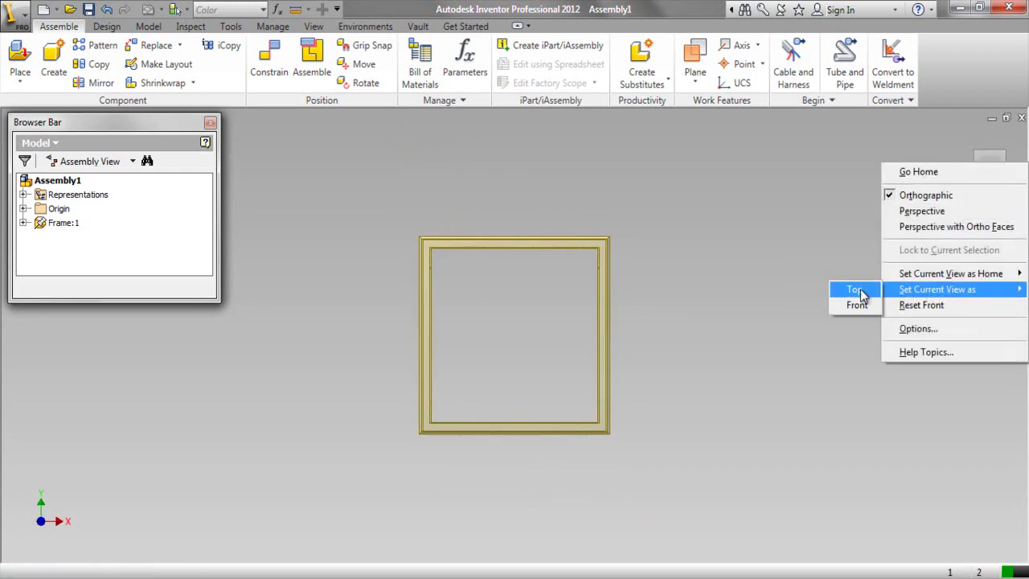
click(858, 289)
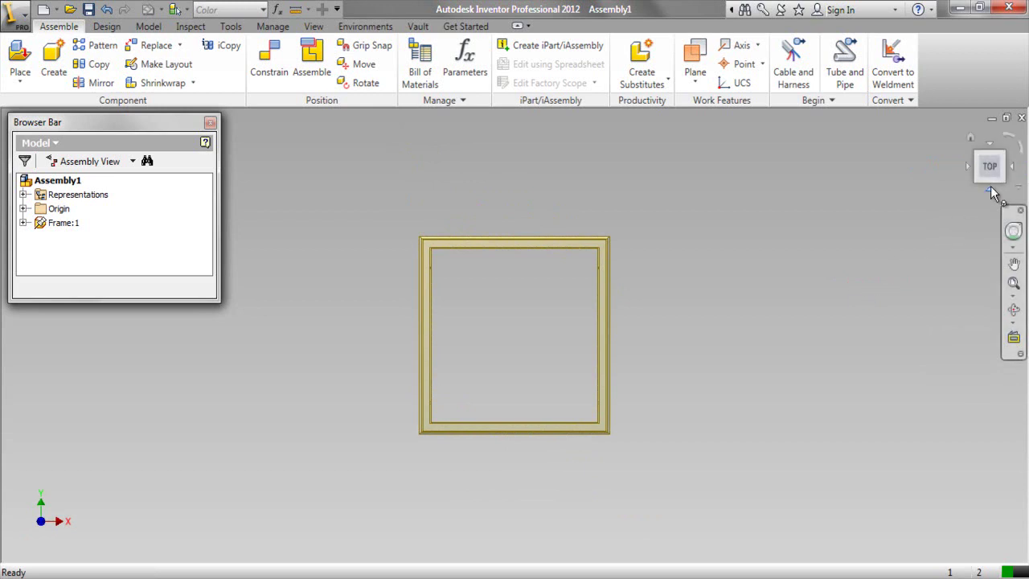
Orient the frame to an isometric view from above and set it as the home view with Fit to View.
click(990, 191)
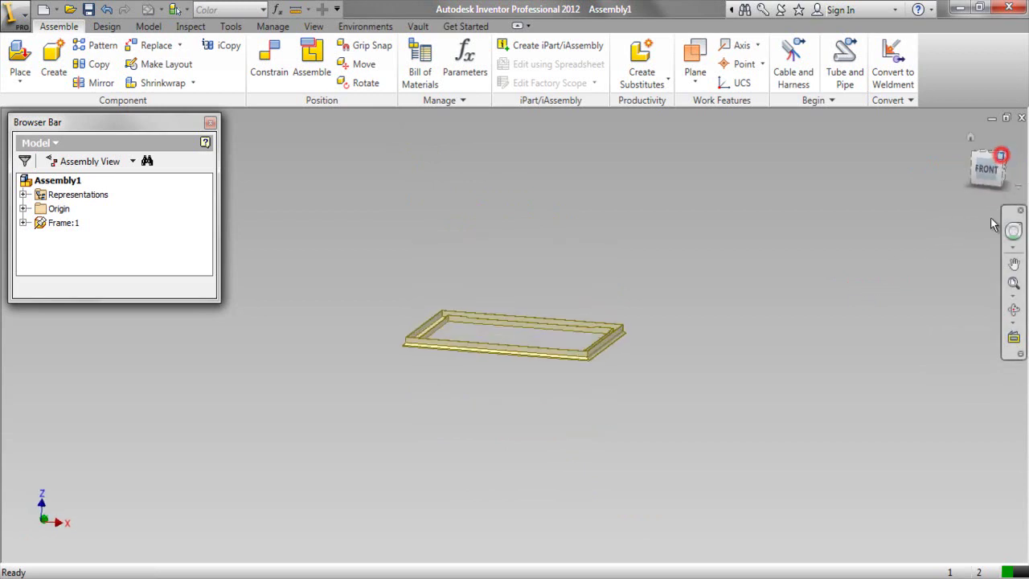
click(1014, 283)
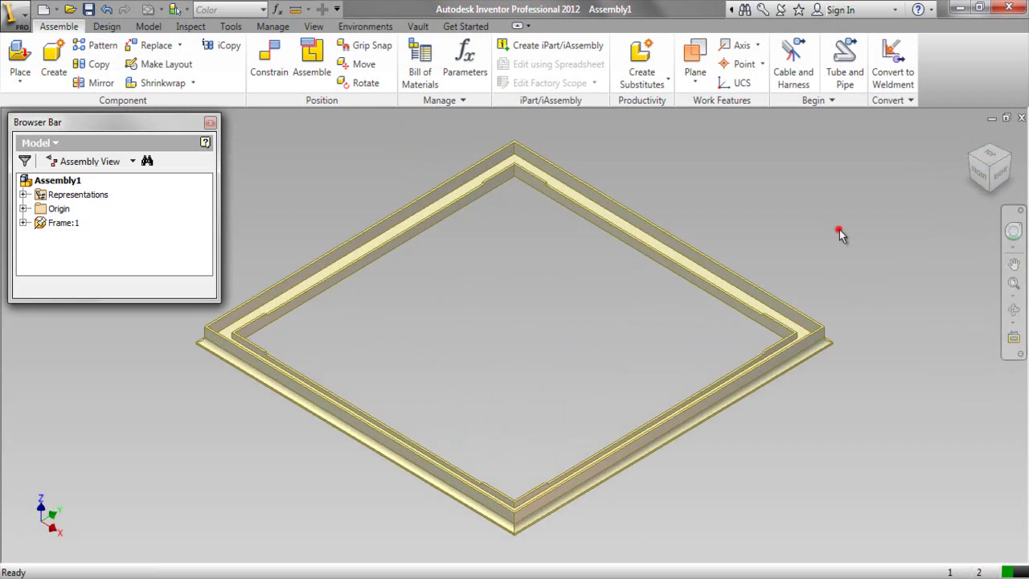
right_click(989, 156)
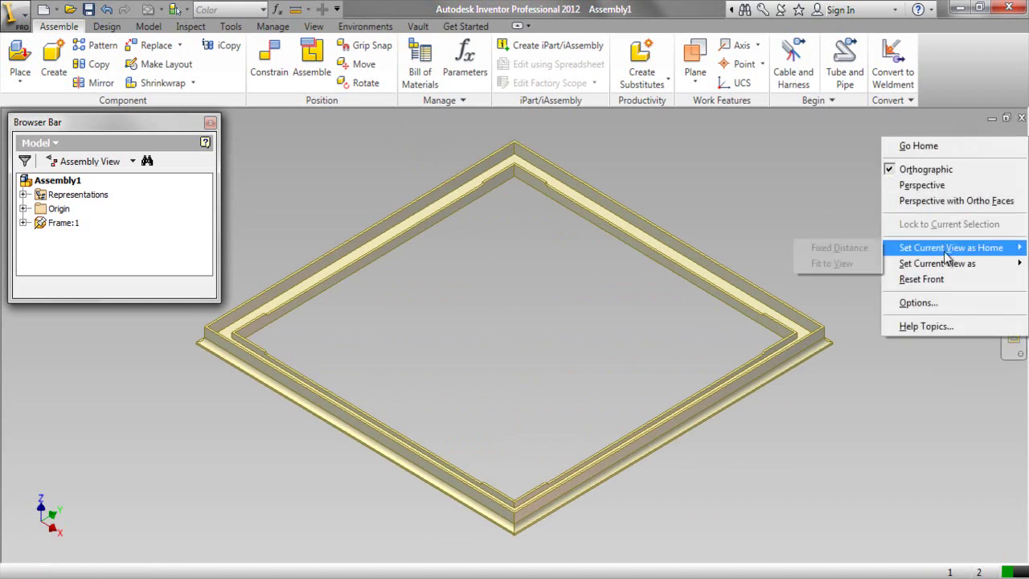
click(853, 263)
Save the assembly as Inspection Cover.iam in the Inspection Cover folder.
click(89, 9)
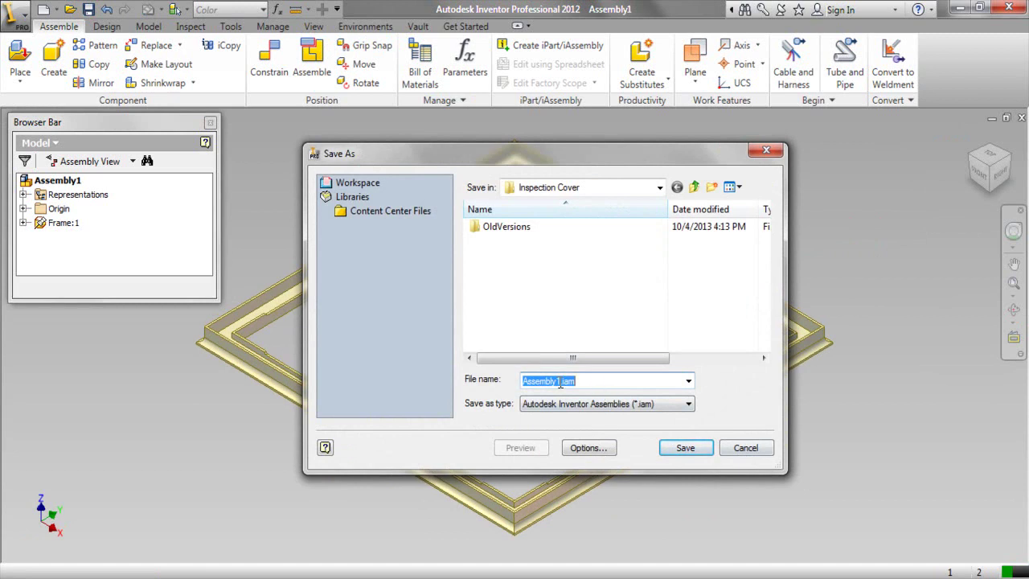
drag(560, 382, 504, 378)
text(Inspection Cover)
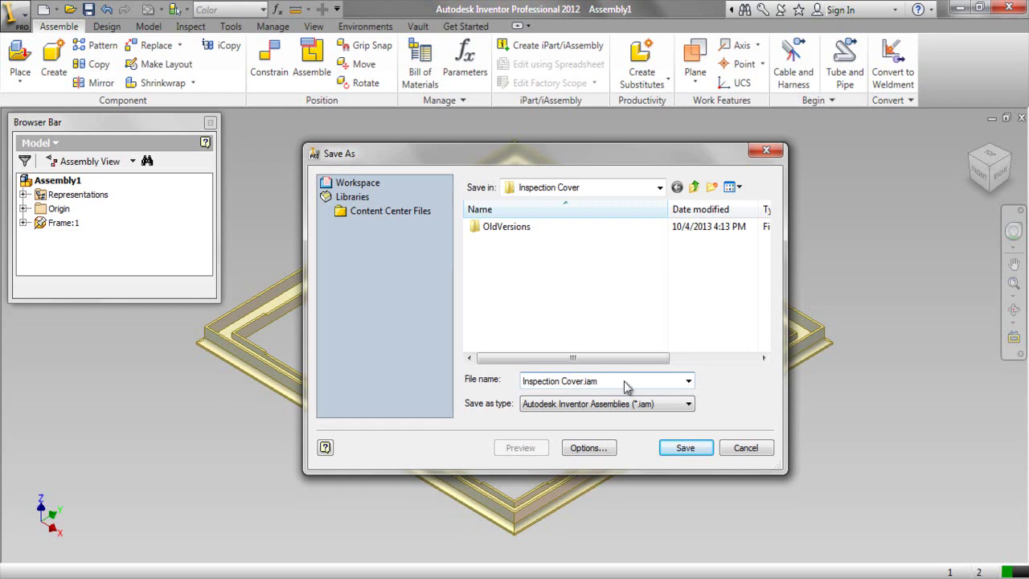
click(685, 448)
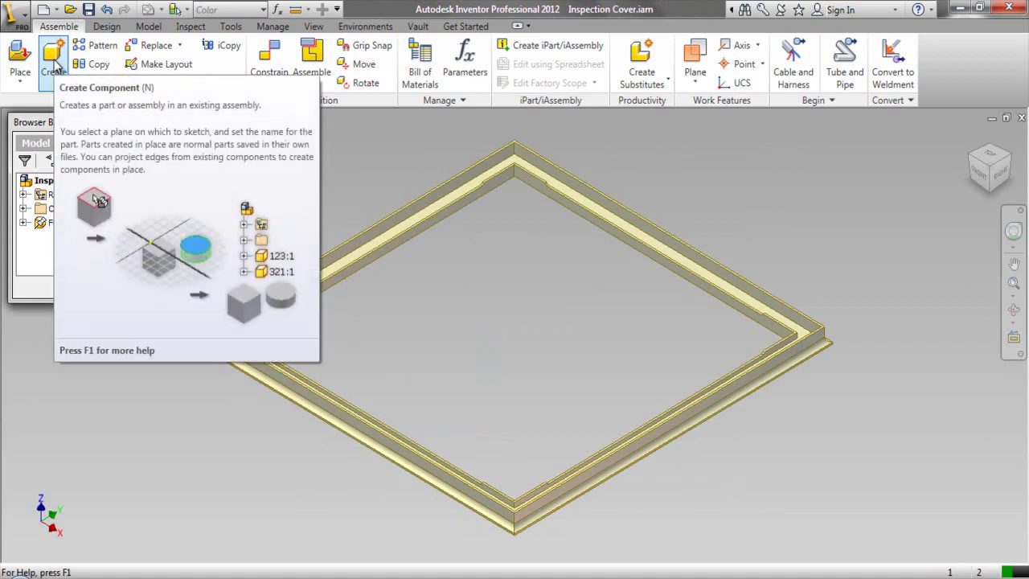
Create an in-place part named Top Plate from the English My Setting.ipt template, sketching on the frame's upper rim face.
click(55, 66)
drag(280, 112, 583, 191)
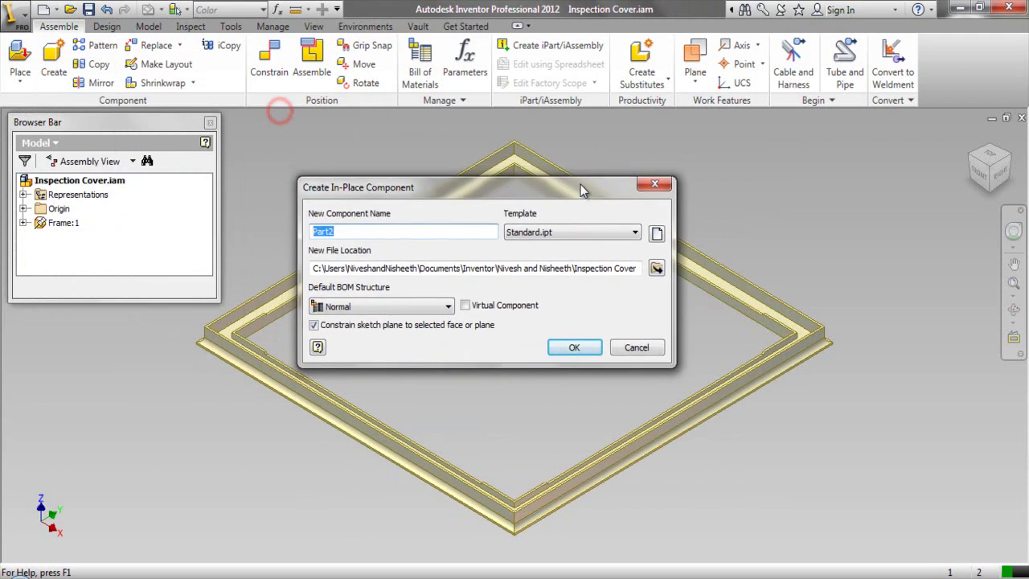
click(657, 233)
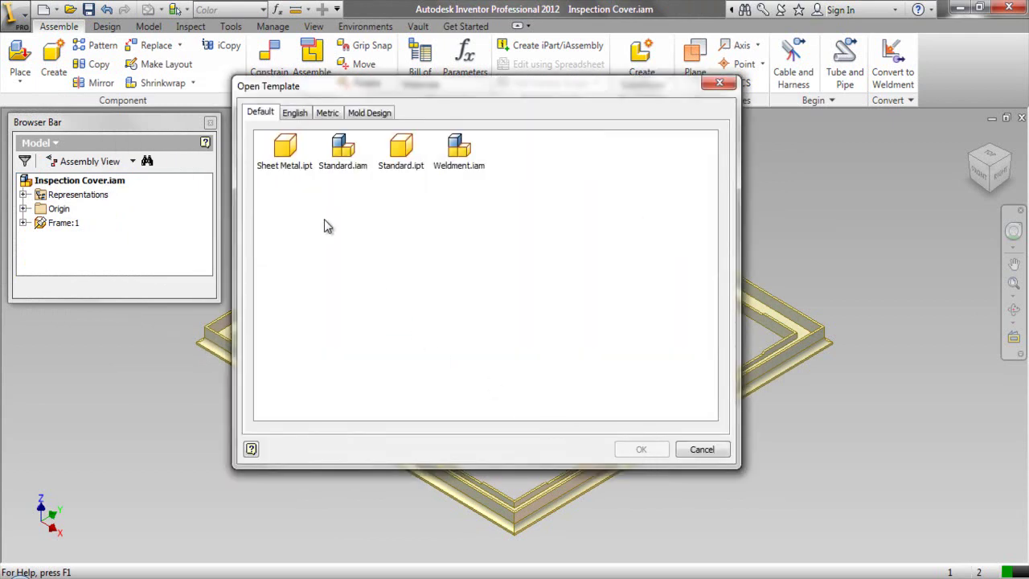
click(295, 113)
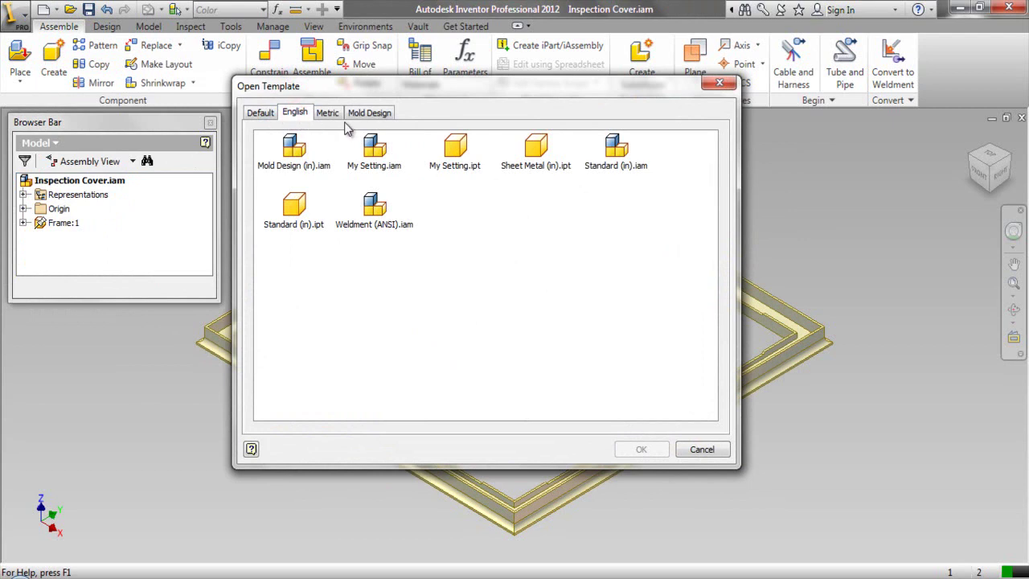
click(462, 153)
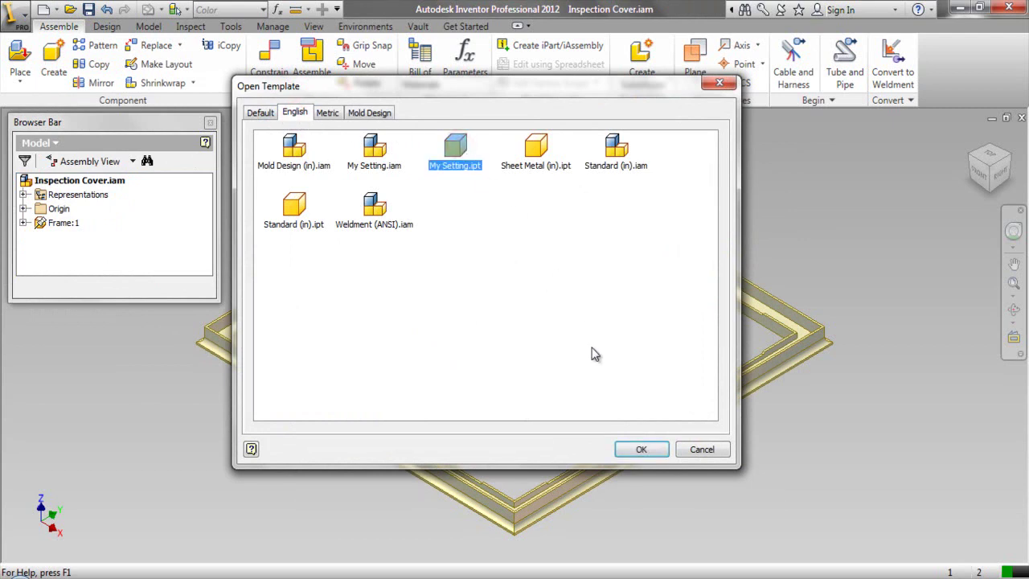
click(640, 448)
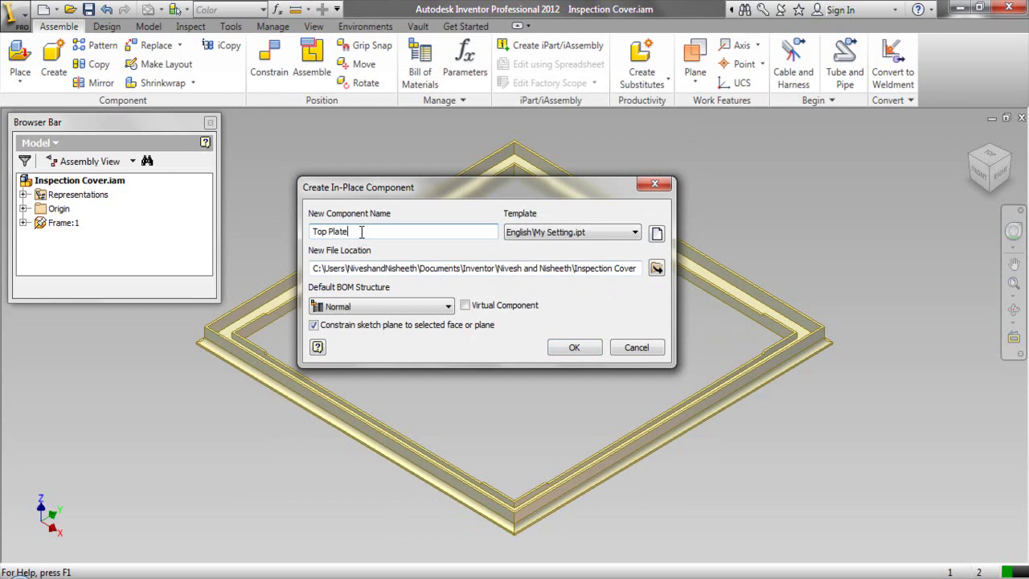
click(574, 347)
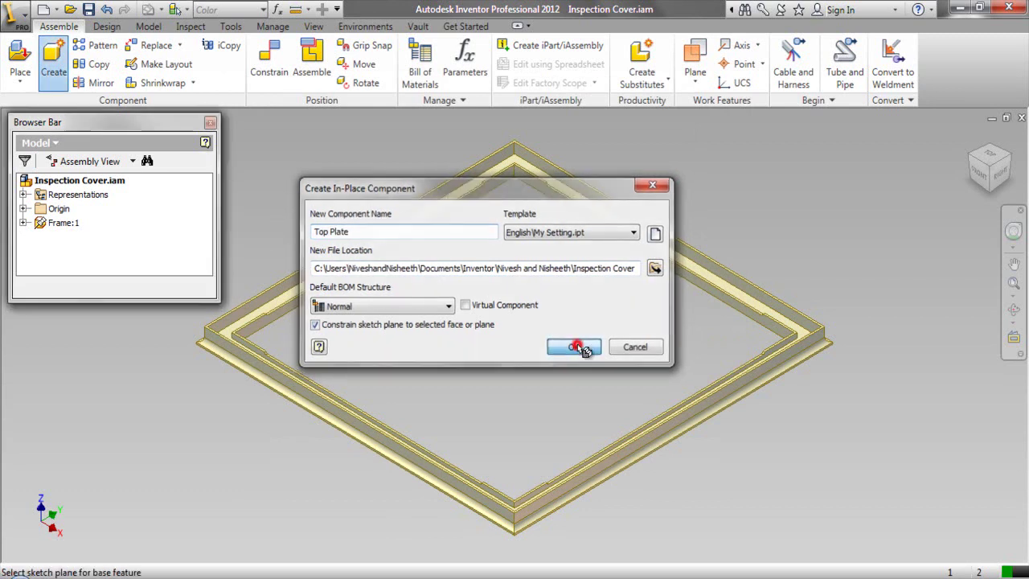
scroll(205, 321, down, 5)
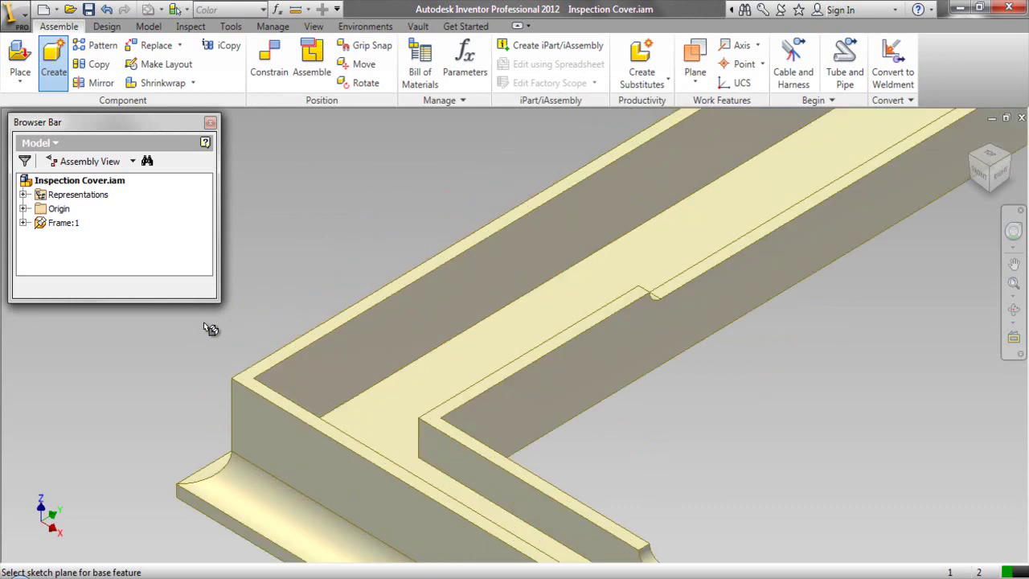
click(247, 384)
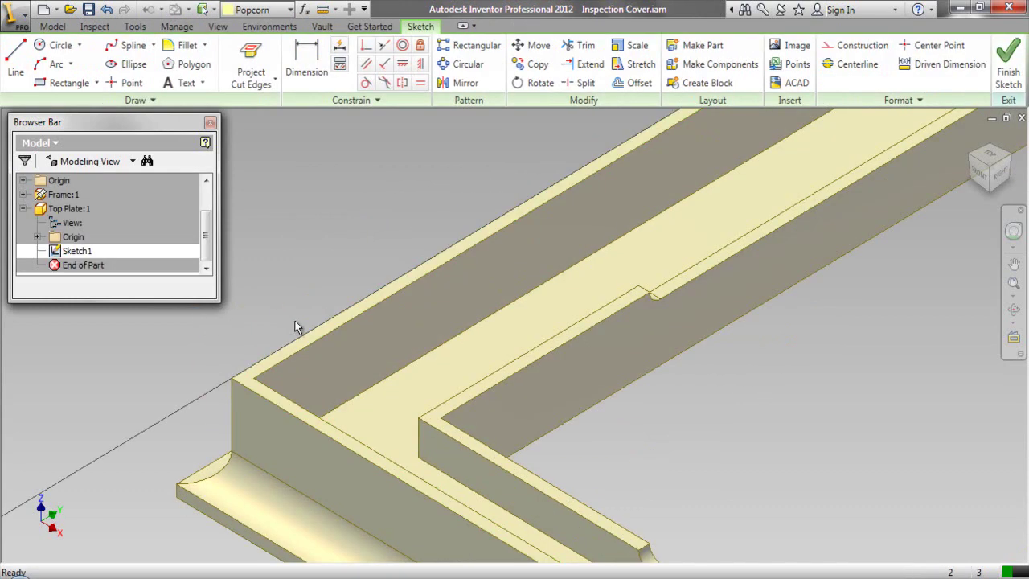
Turn on component transparency so the frame shows see-through while the Top Plate is being edited.
scroll(296, 299, up, 5)
scroll(272, 318, up, 3)
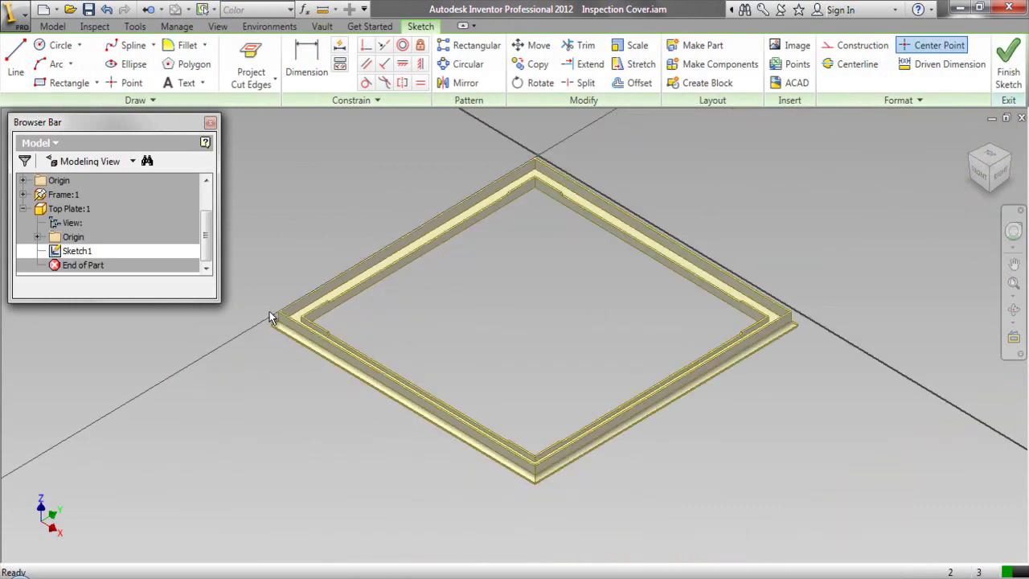
click(218, 27)
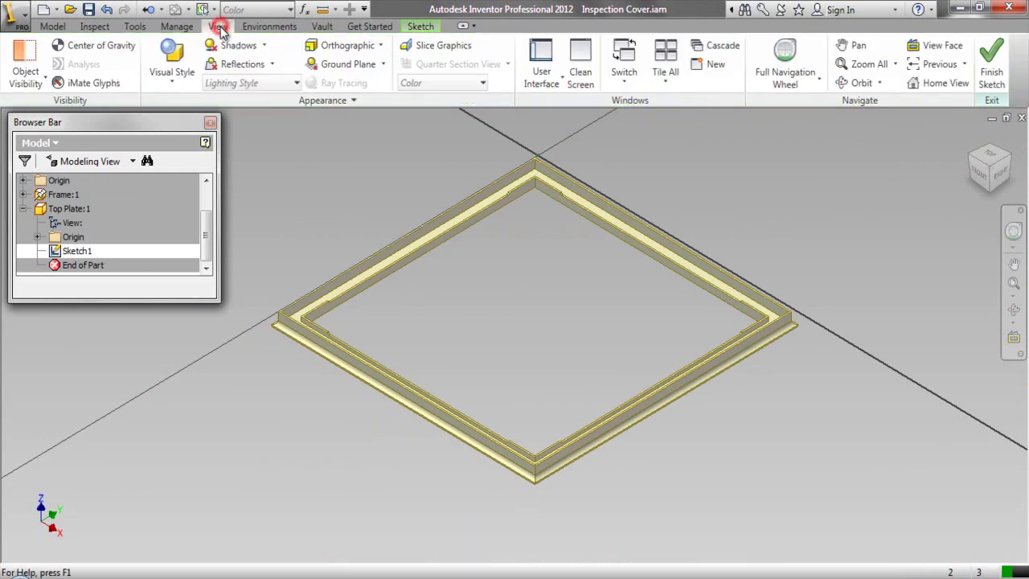
click(319, 103)
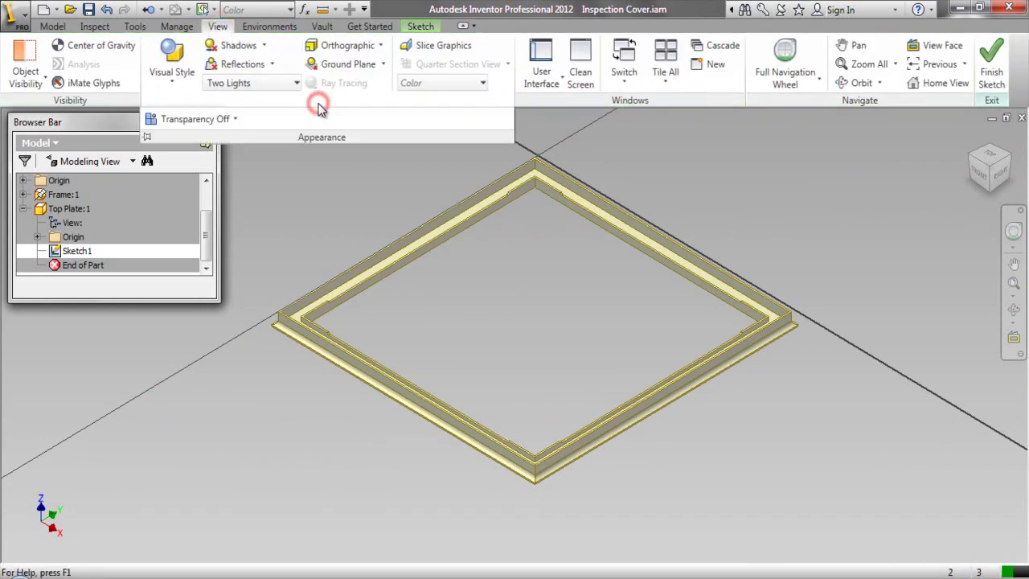
click(237, 120)
click(229, 145)
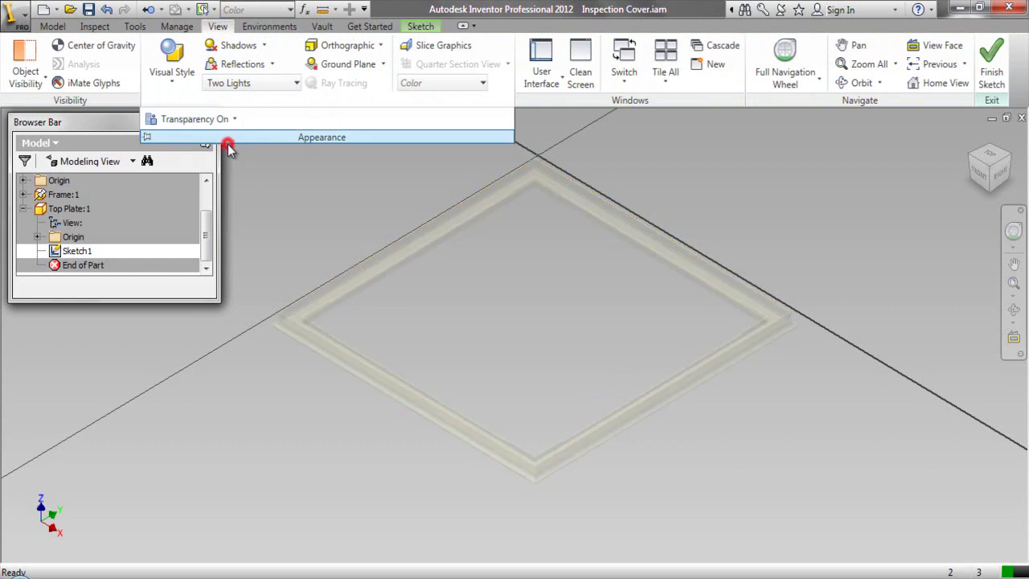
click(276, 198)
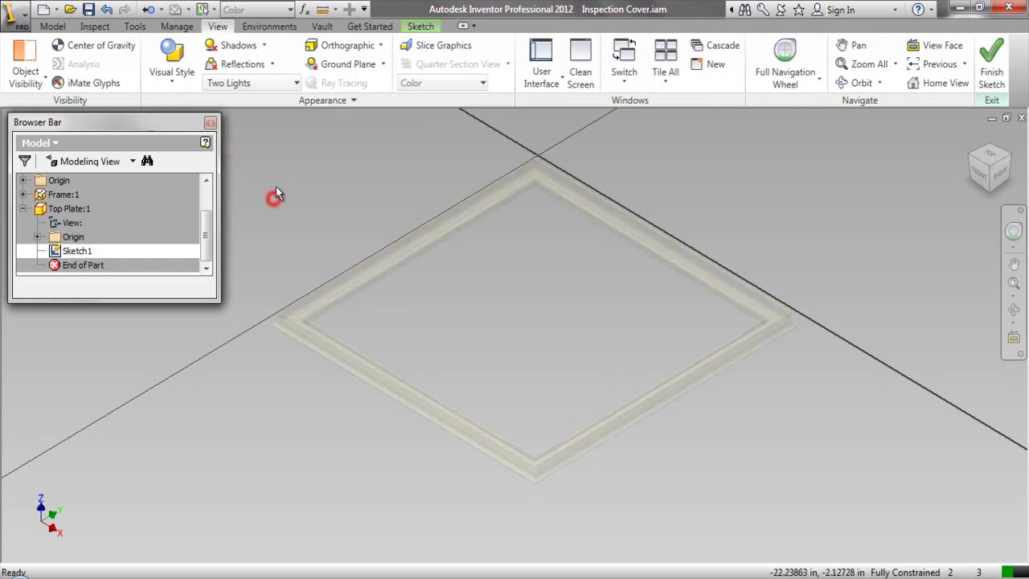
Project the four inner edges of the frame's upper rim into the Top Plate sketch with Project Geometry, and finish the sketch.
click(418, 28)
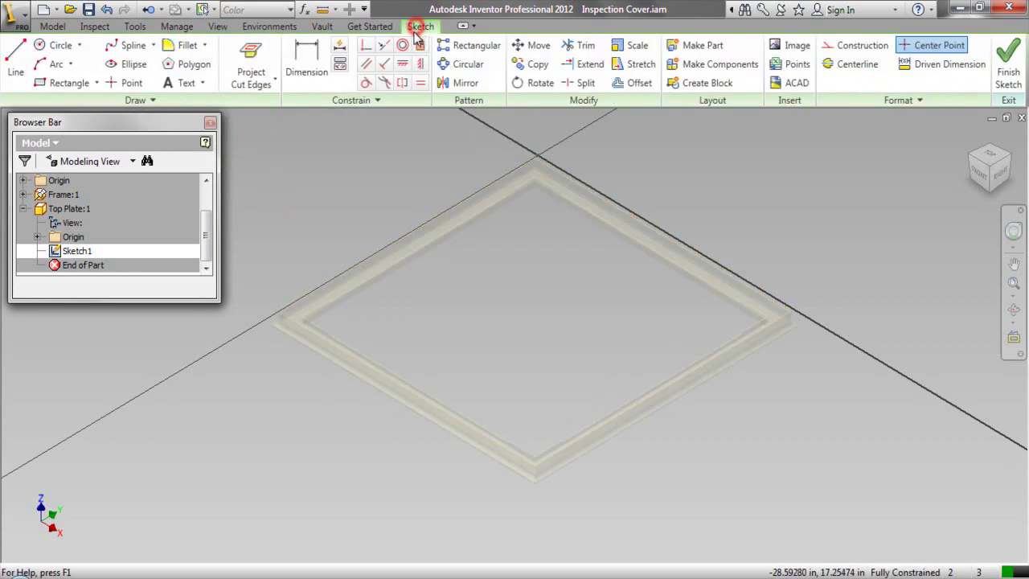
click(258, 88)
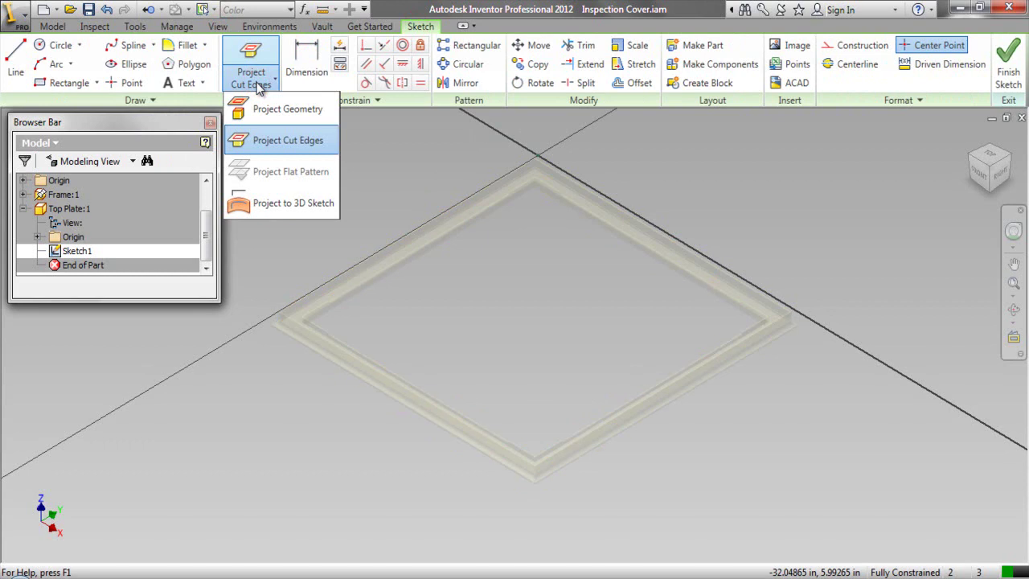
click(266, 106)
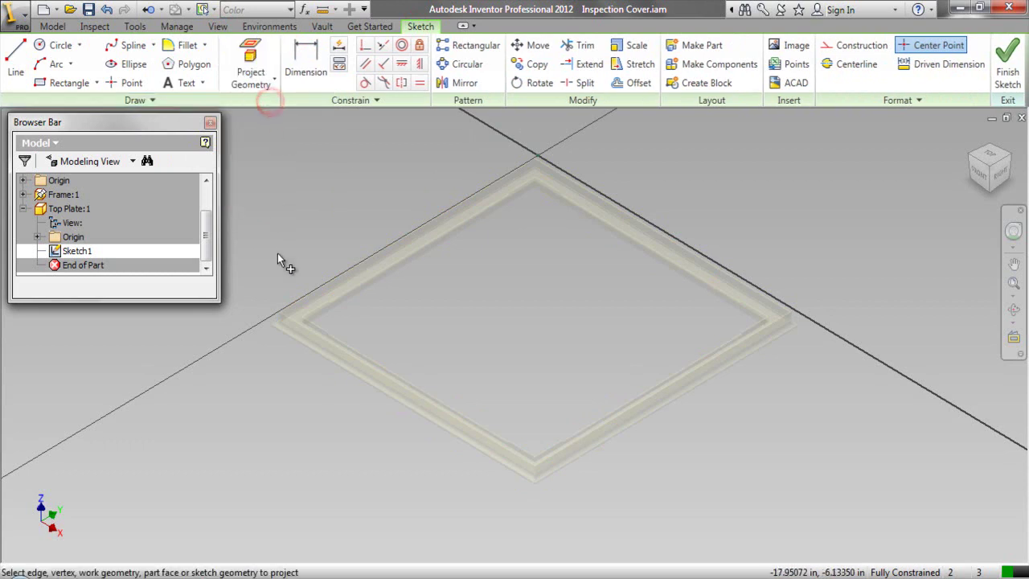
scroll(291, 298, up, 3)
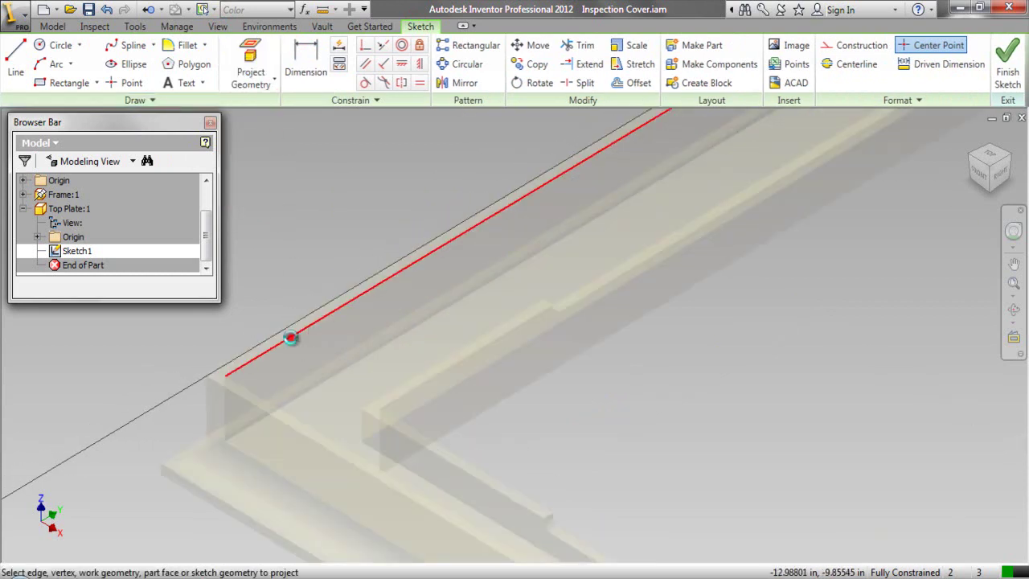
click(291, 338)
click(262, 395)
scroll(242, 328, down, 5)
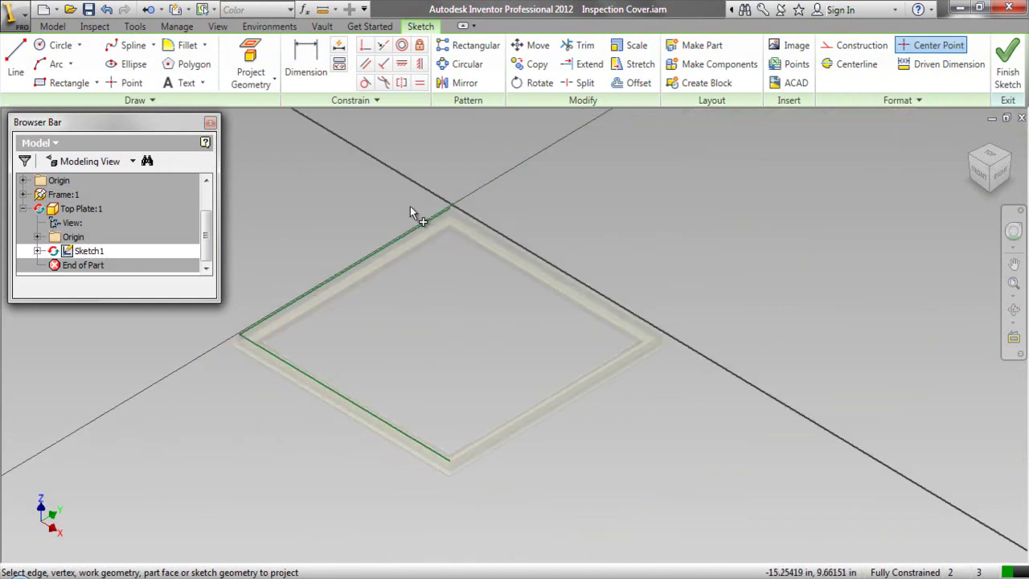
scroll(452, 209, up, 5)
click(471, 253)
scroll(486, 165, down, 3)
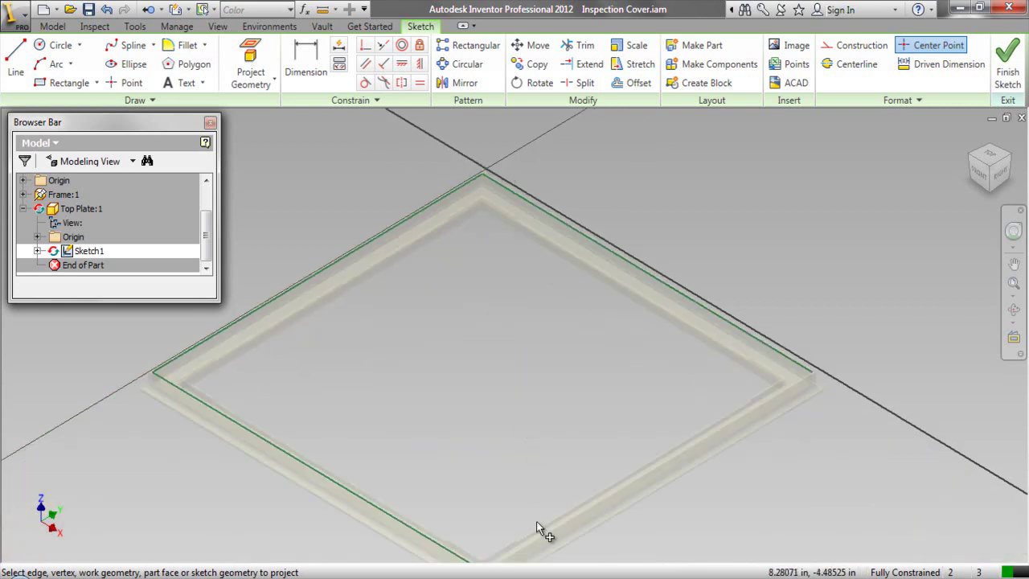
scroll(530, 502, down, 2)
scroll(514, 495, up, 4)
scroll(503, 368, down, 2)
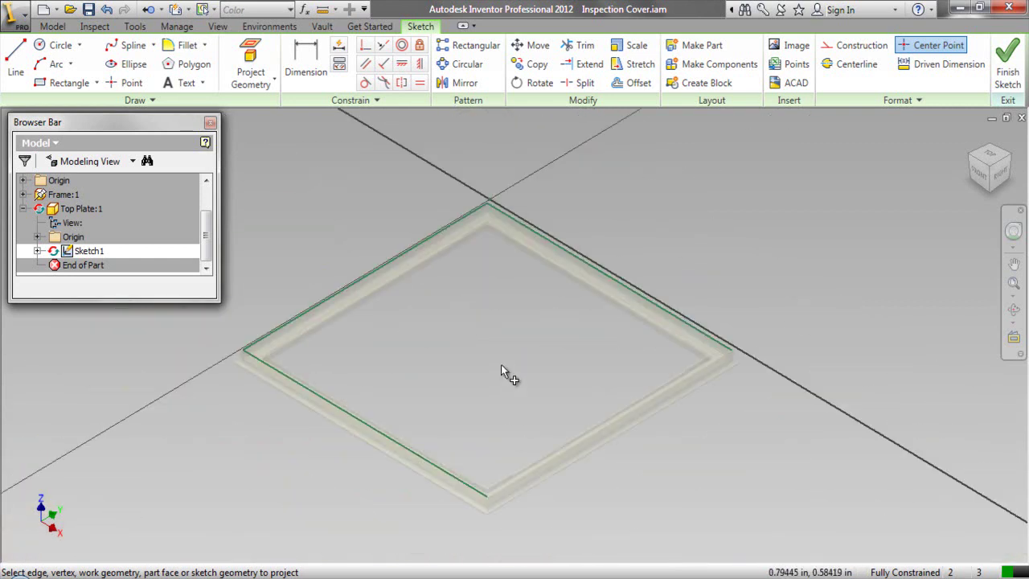
scroll(490, 491, up, 5)
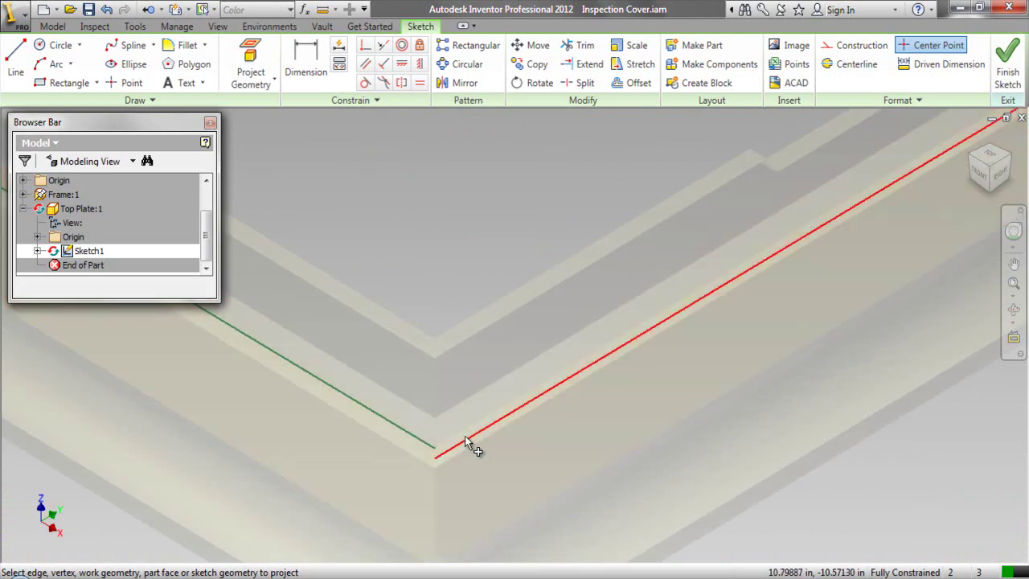
scroll(574, 479, down, 5)
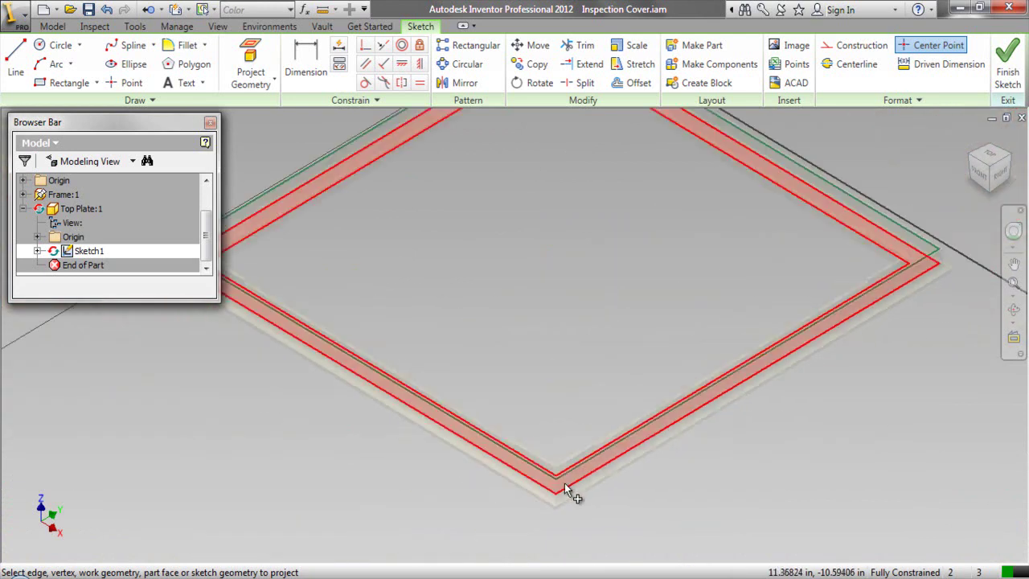
right_click(380, 197)
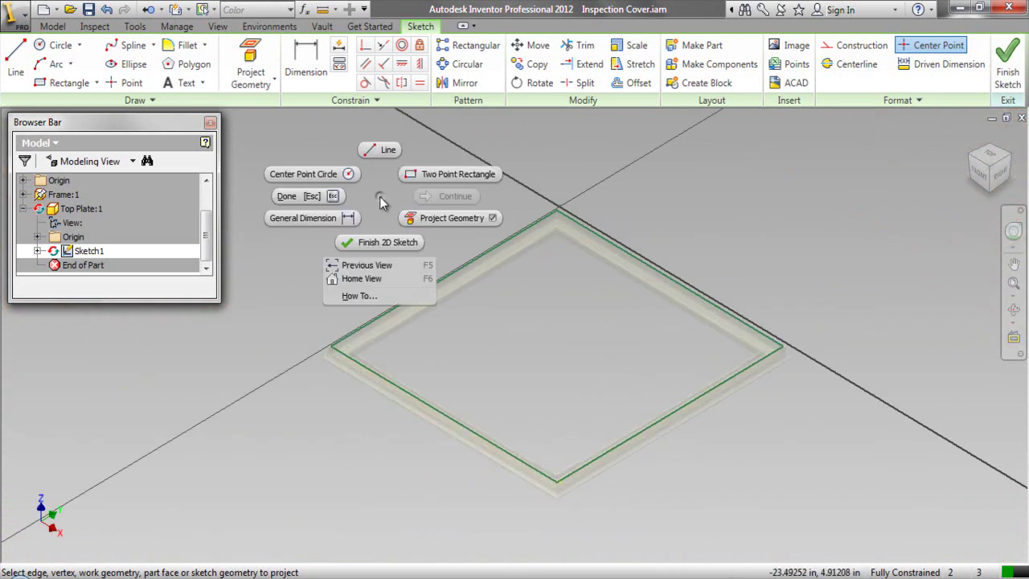
click(332, 196)
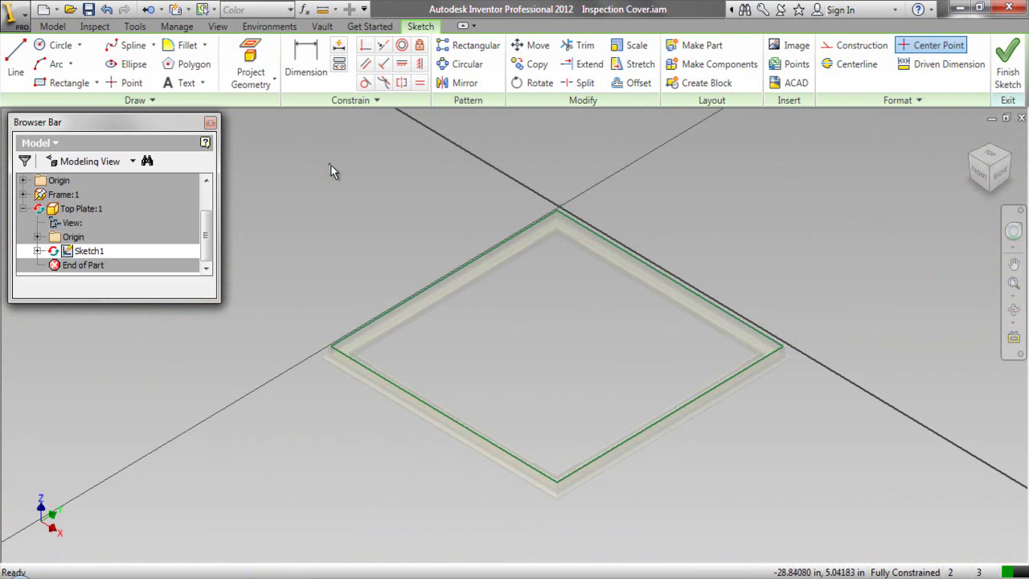
right_click(330, 164)
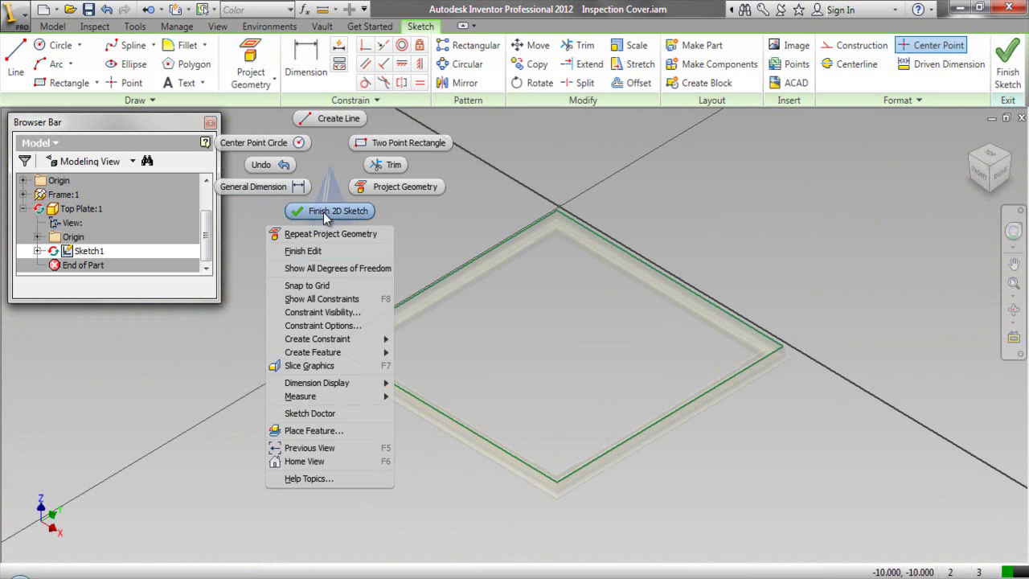
click(338, 210)
Extrude the projected square 0.25 in downward into the frame as a new solid, and color the plate Beige (PC).
scroll(303, 306, down, 5)
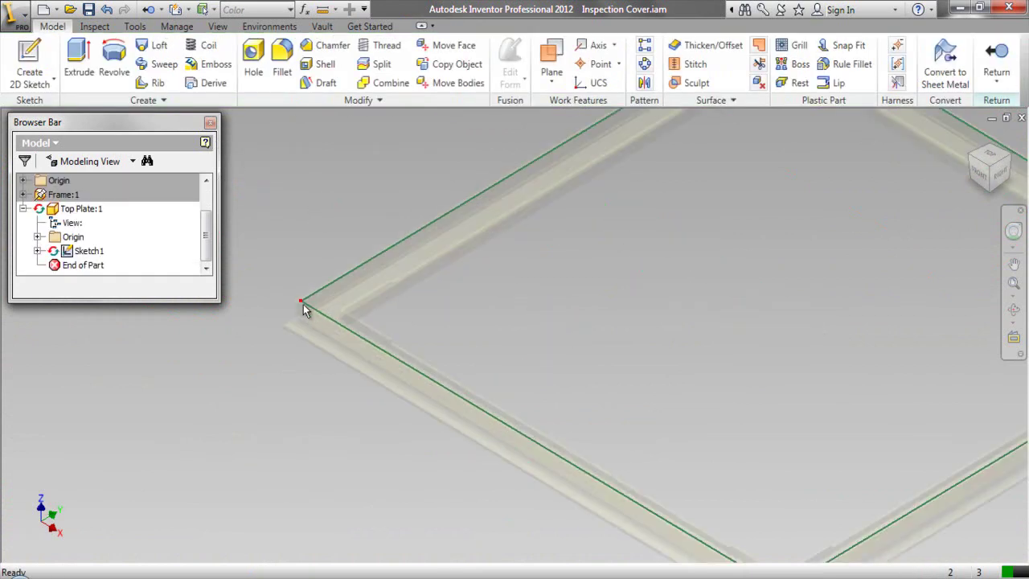
click(78, 60)
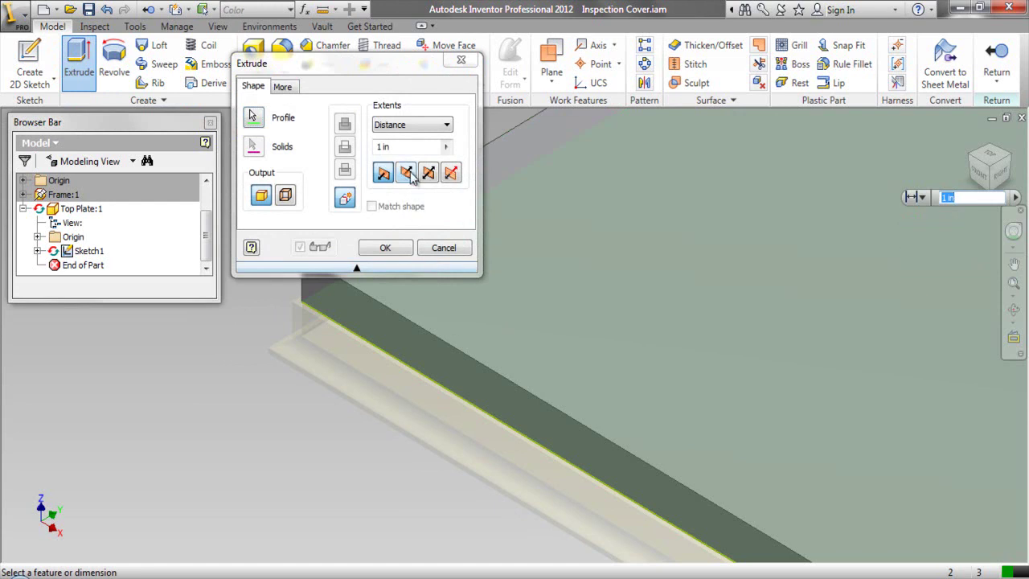
click(405, 173)
drag(402, 148, 367, 151)
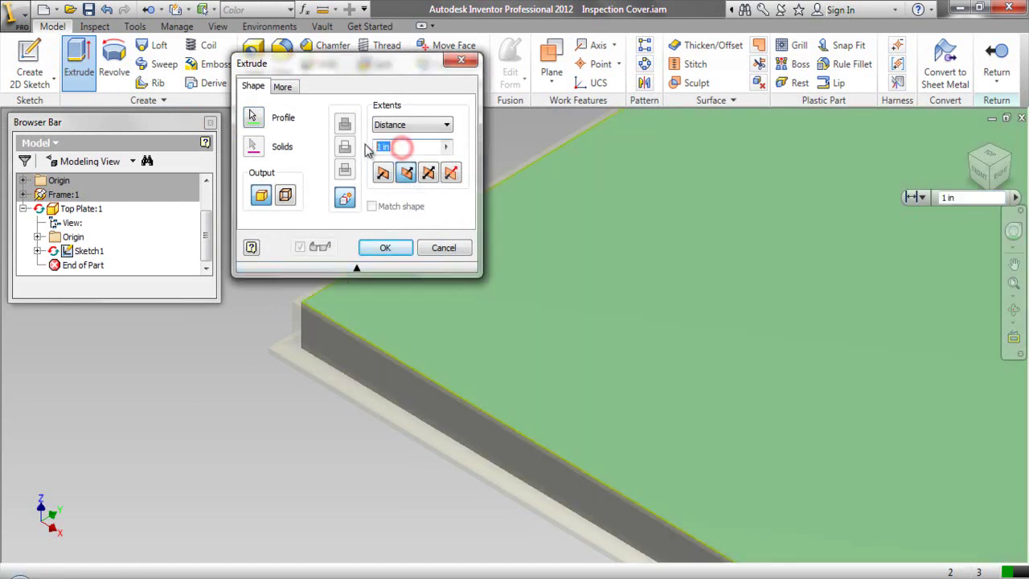
text(0.25)
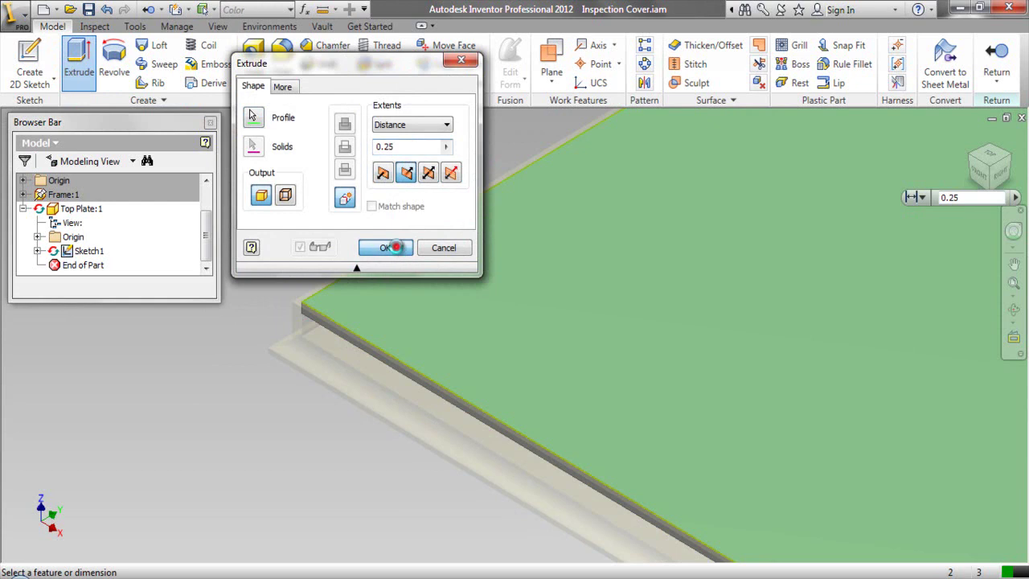
click(391, 246)
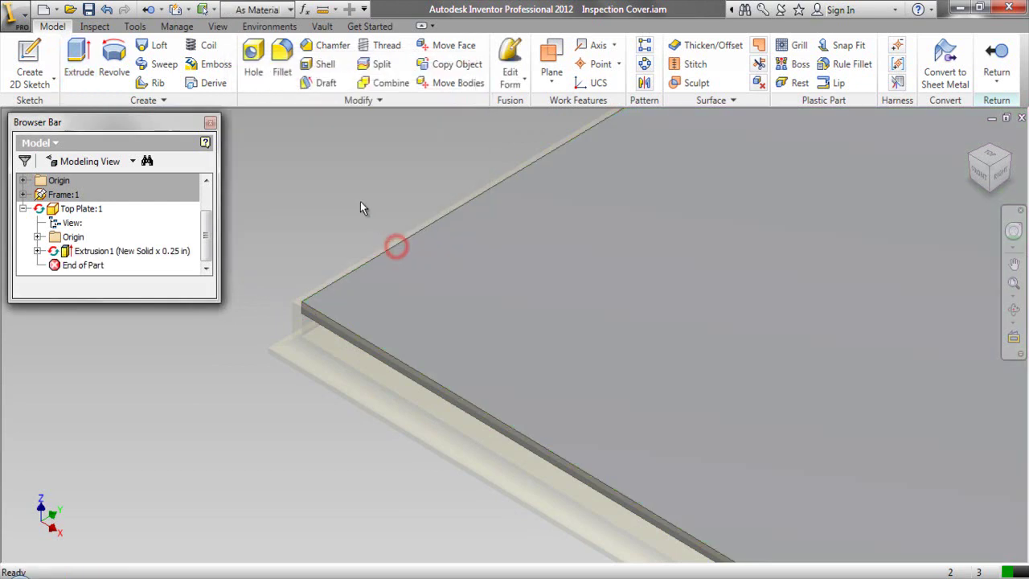
click(291, 9)
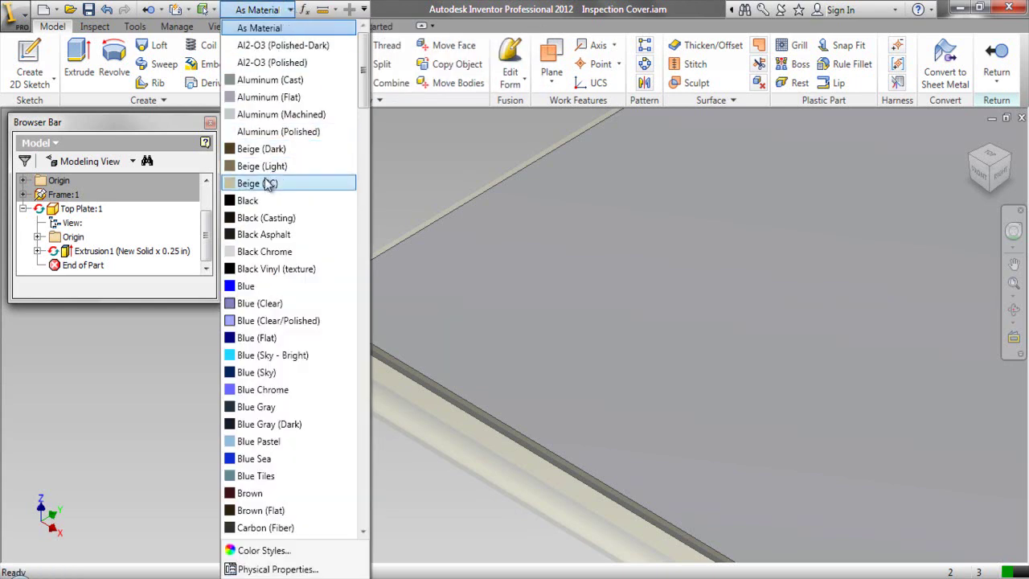
click(266, 184)
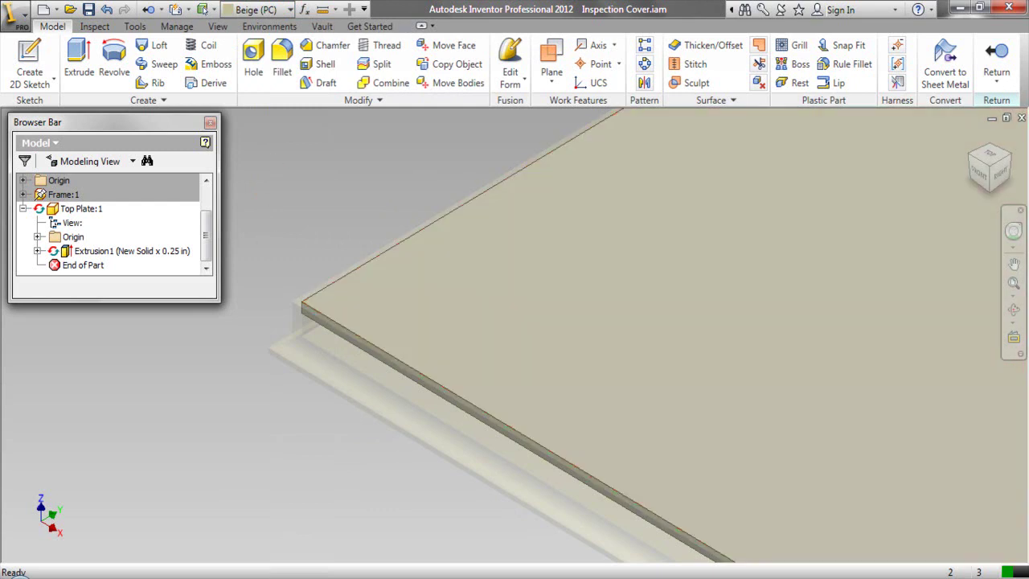
Return from editing the Top Plate to the assembly and turn on the Degrees of Freedom display.
click(1014, 282)
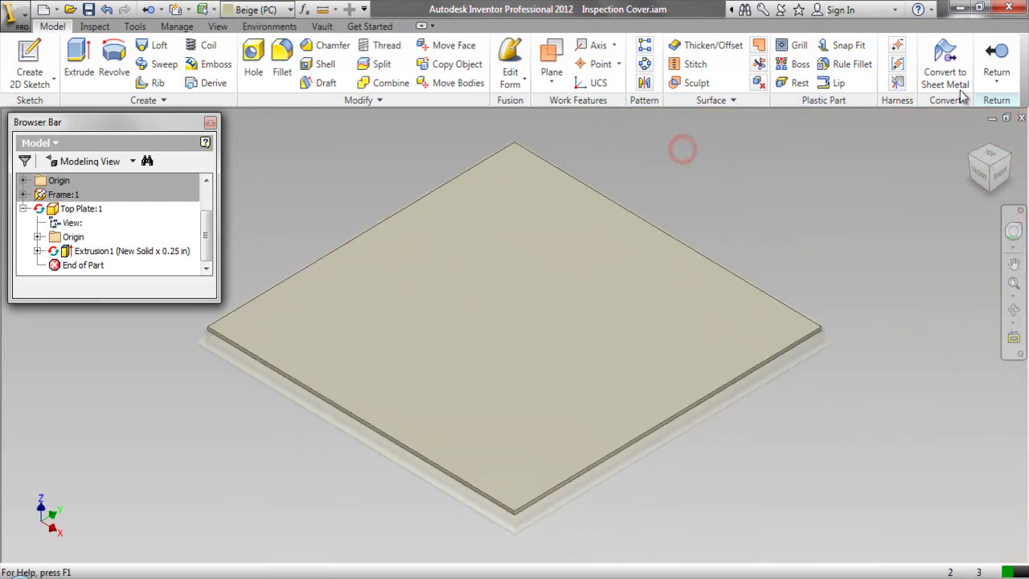
click(996, 56)
click(817, 211)
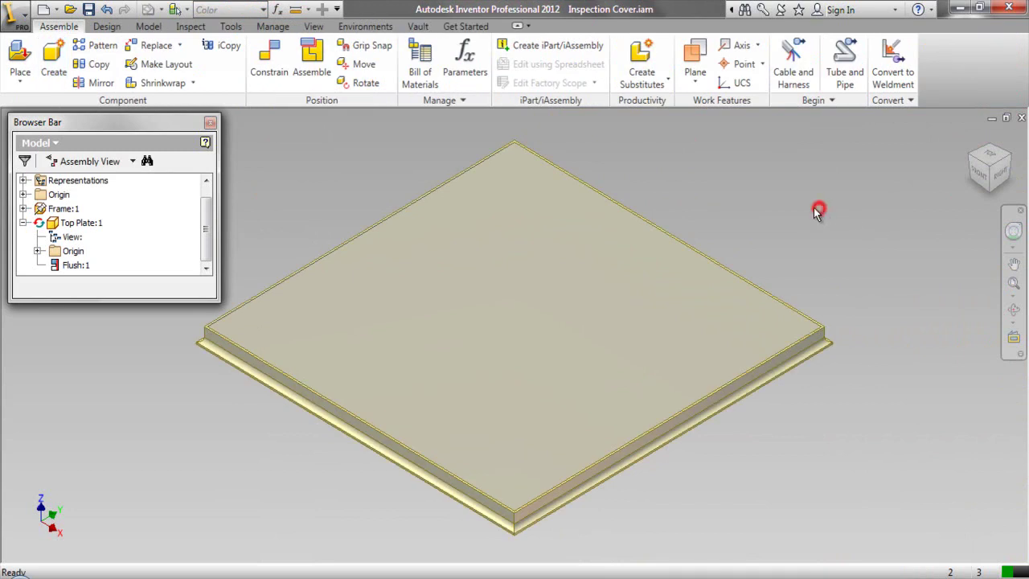
click(309, 27)
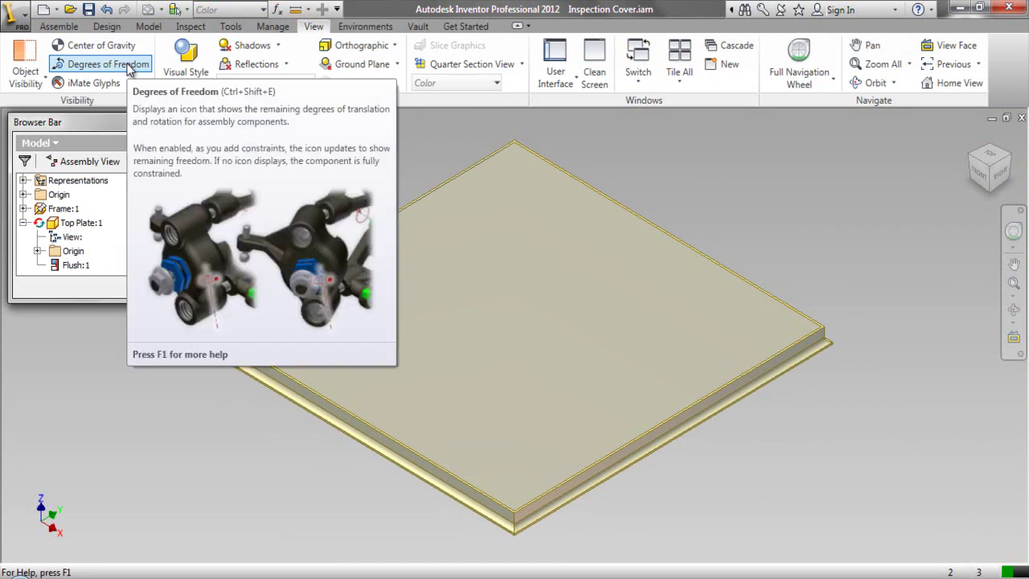
click(129, 66)
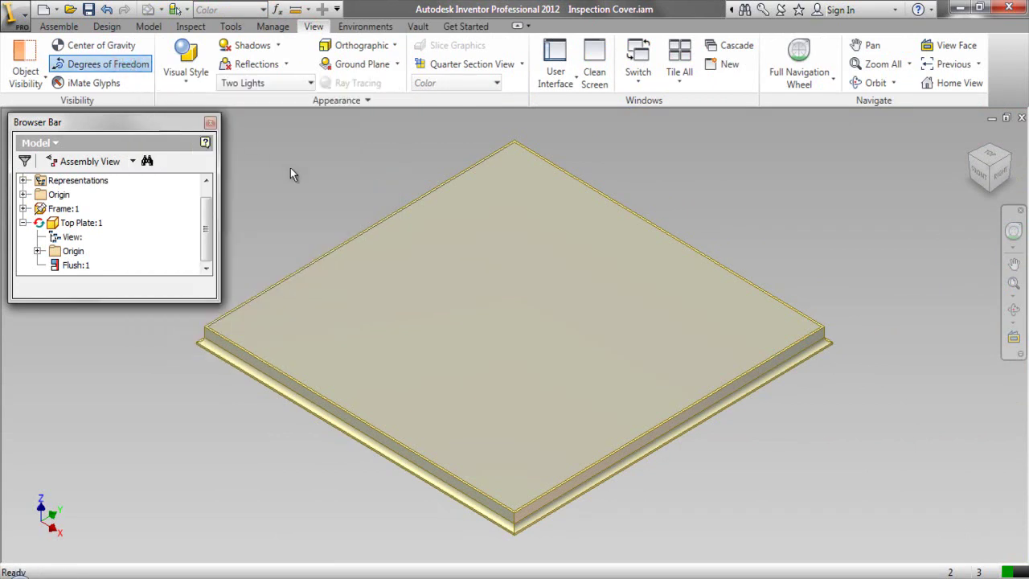
Mate the assembly's YZ origin plane to the Top Plate's YZ origin plane with a 0.000 in offset.
click(53, 27)
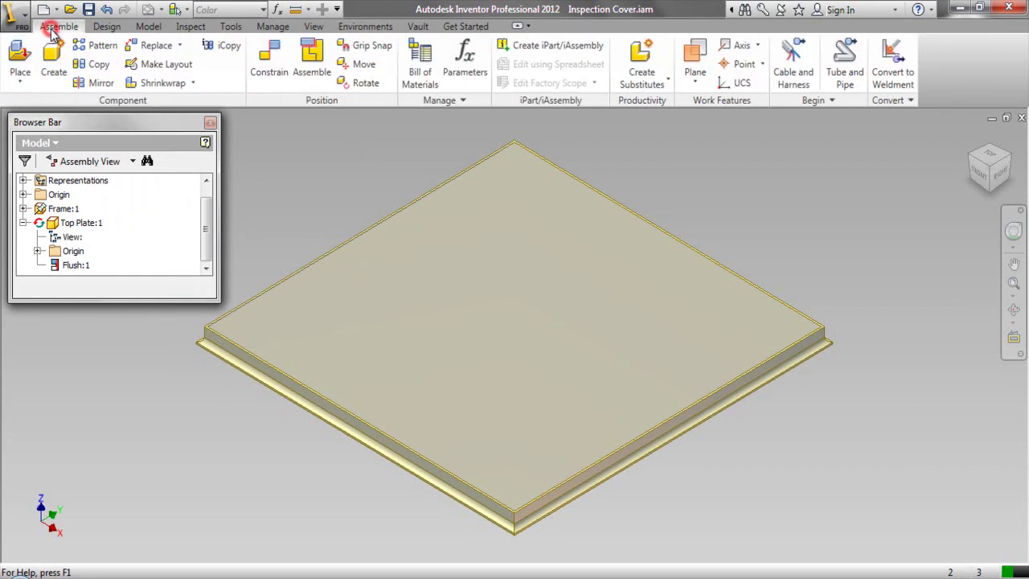
click(270, 66)
drag(123, 121, 750, 179)
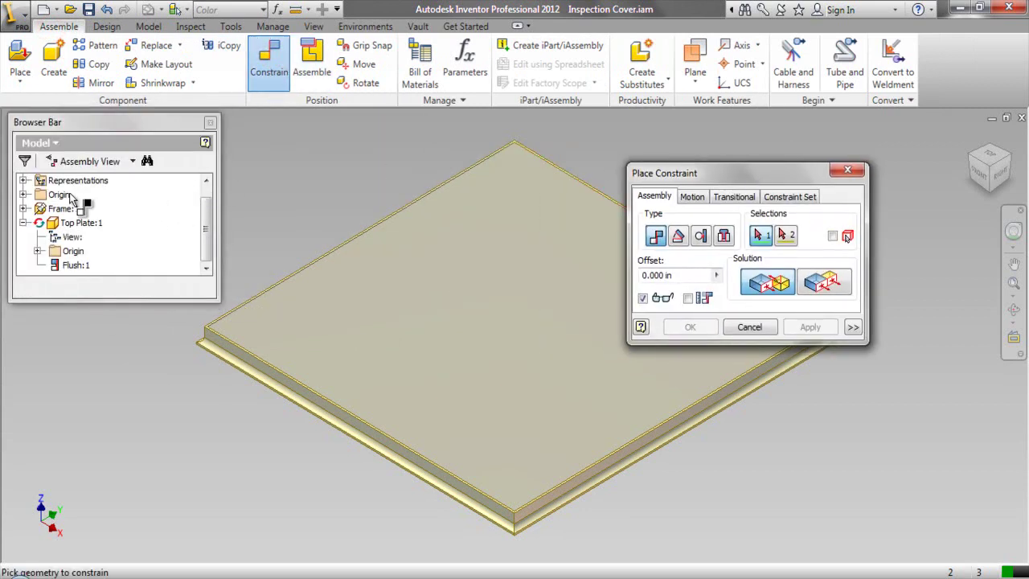
click(23, 194)
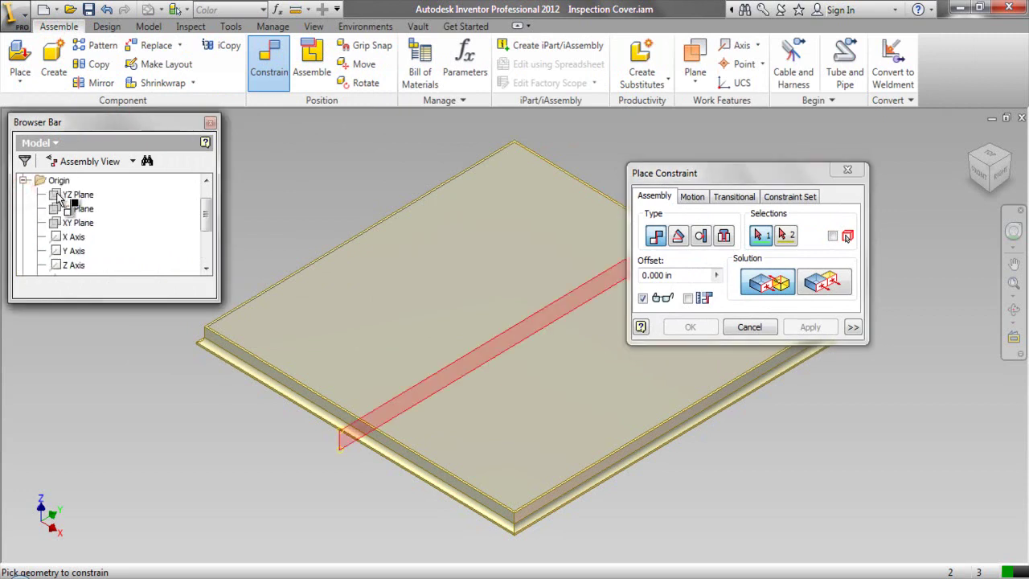
click(58, 199)
drag(207, 211, 207, 234)
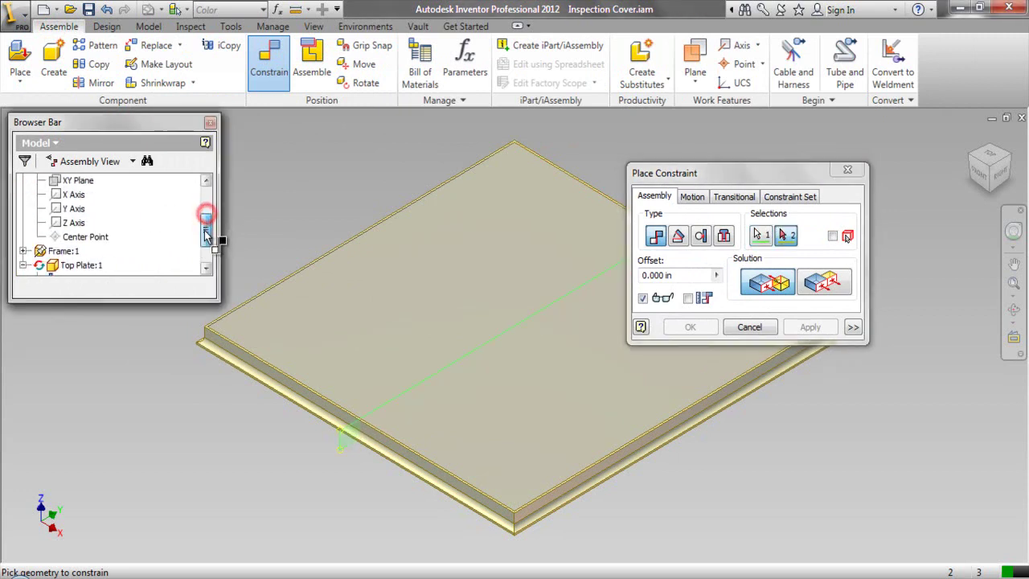
click(37, 264)
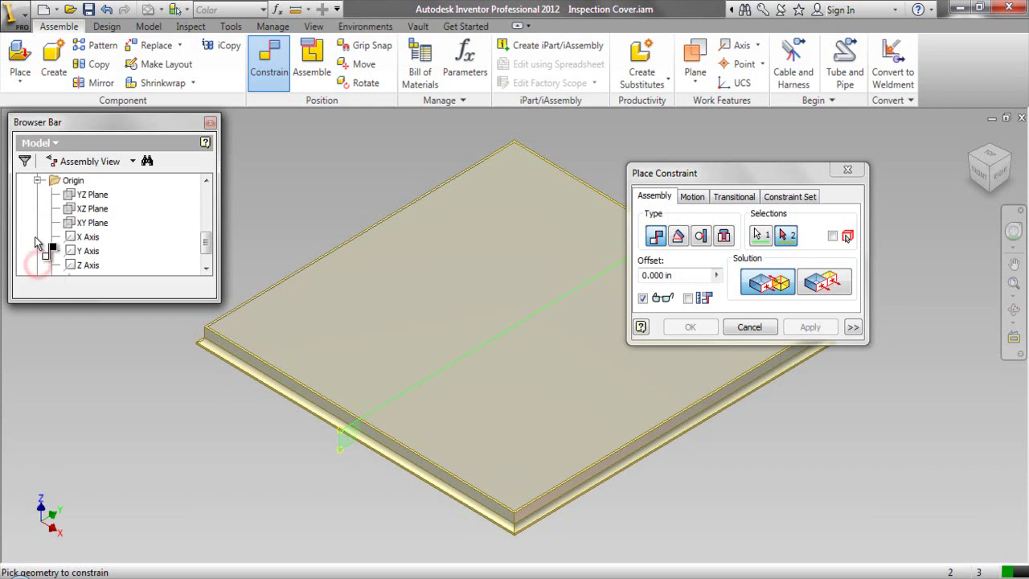
click(88, 208)
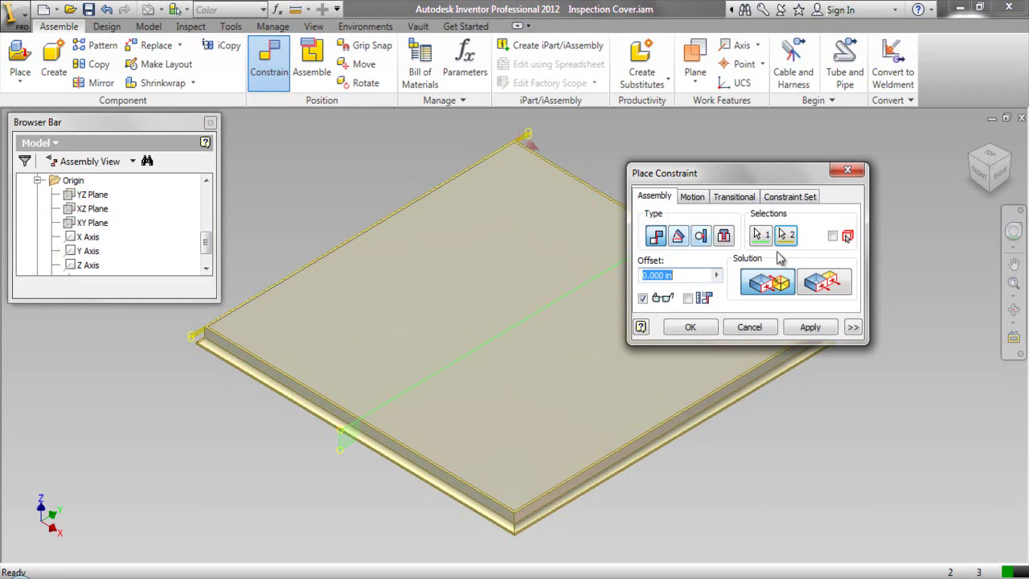
click(816, 328)
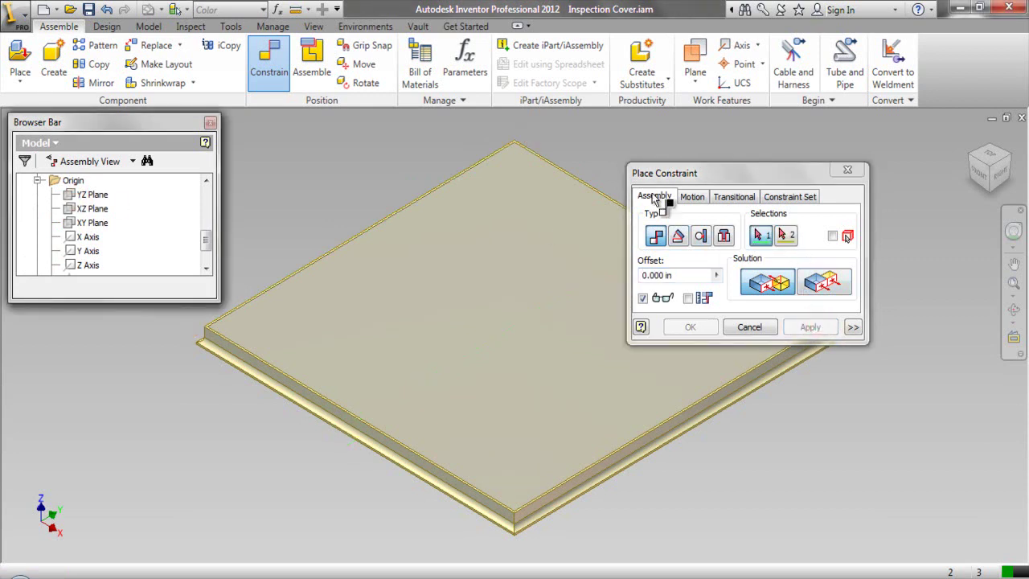
Mate the assembly's XZ origin plane to the Top Plate's XZ origin plane with a 0.000 in offset, and finish constraining.
scroll(185, 213, down, 2)
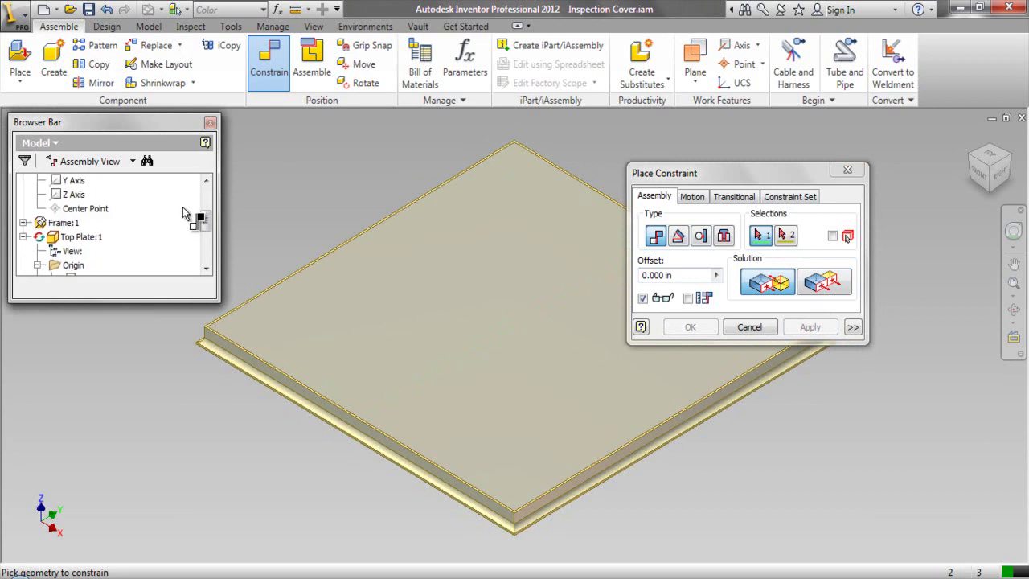
scroll(185, 213, down, 2)
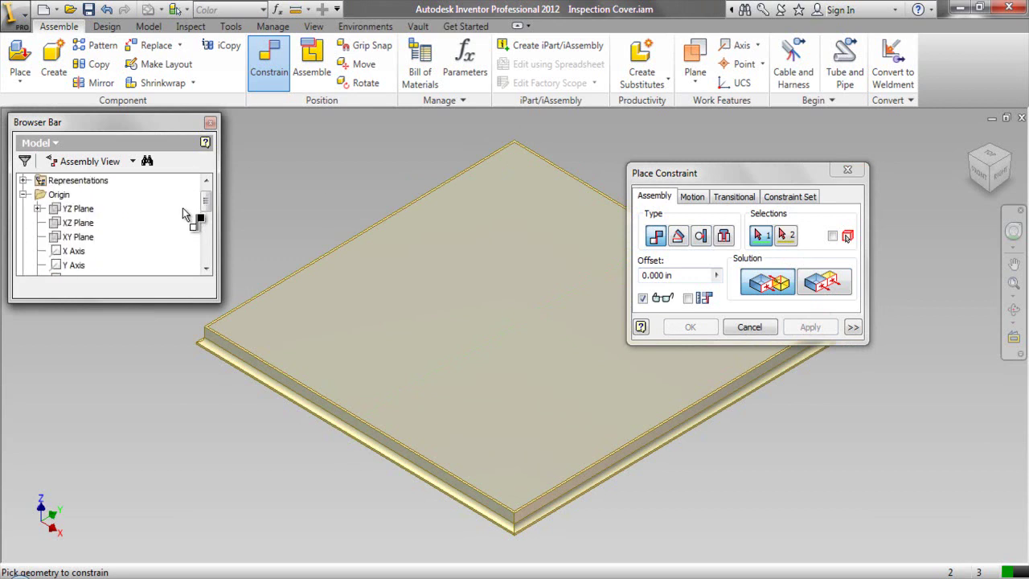
click(86, 227)
drag(207, 202, 205, 234)
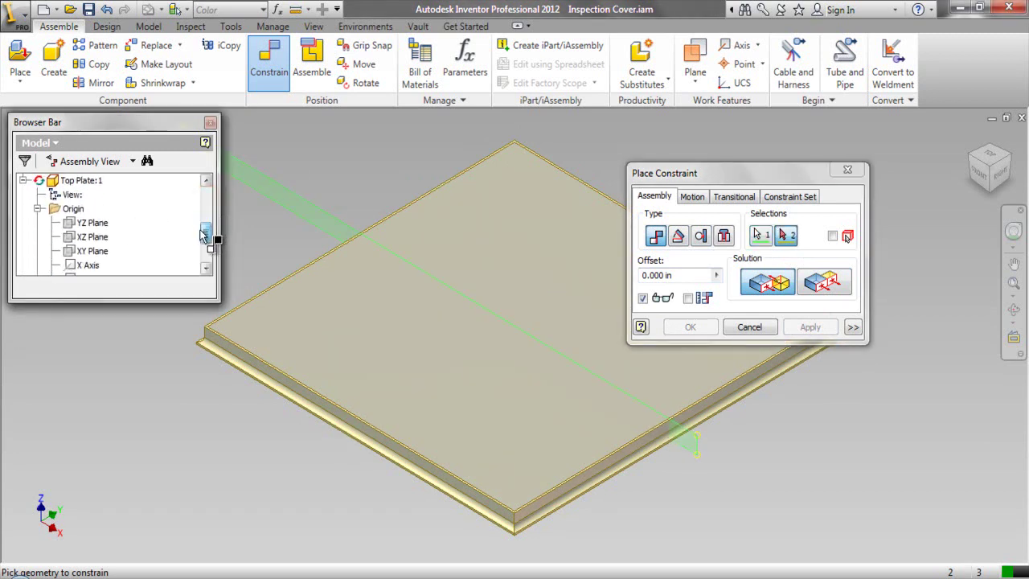
click(98, 238)
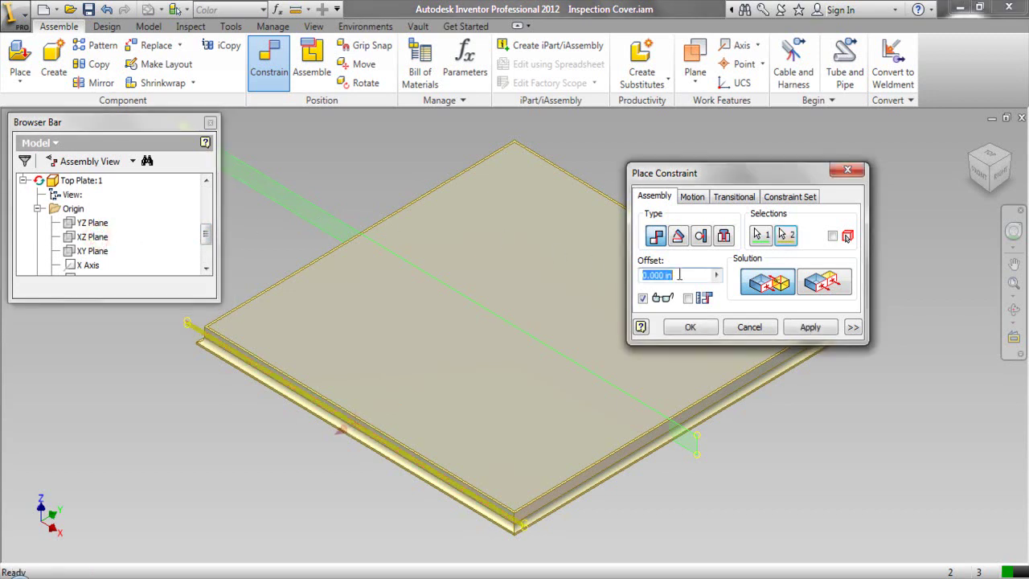
click(693, 328)
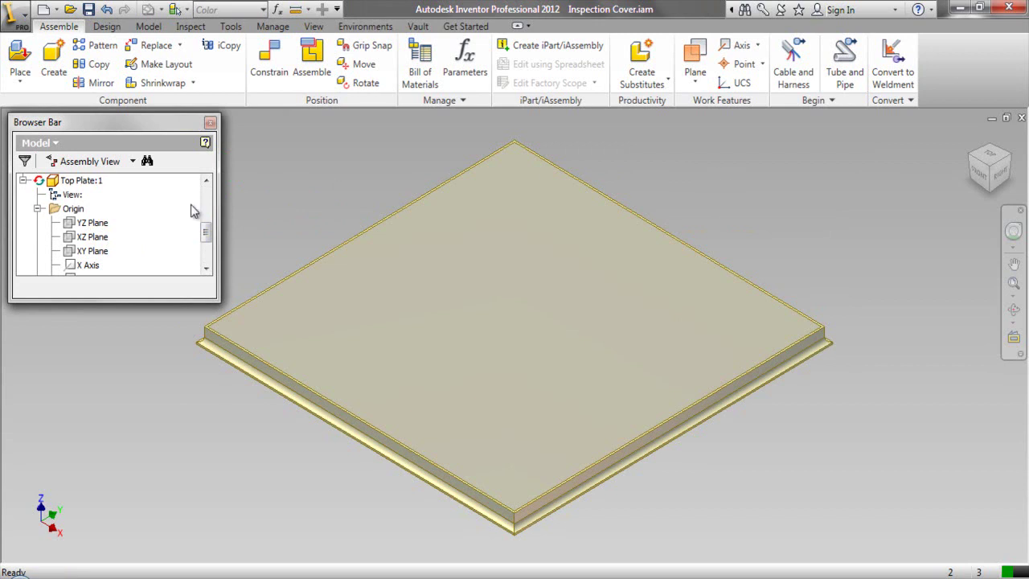
Collapse the whole model tree and save the Inspection Cover assembly together with the new Top Plate part.
right_click(145, 226)
click(161, 522)
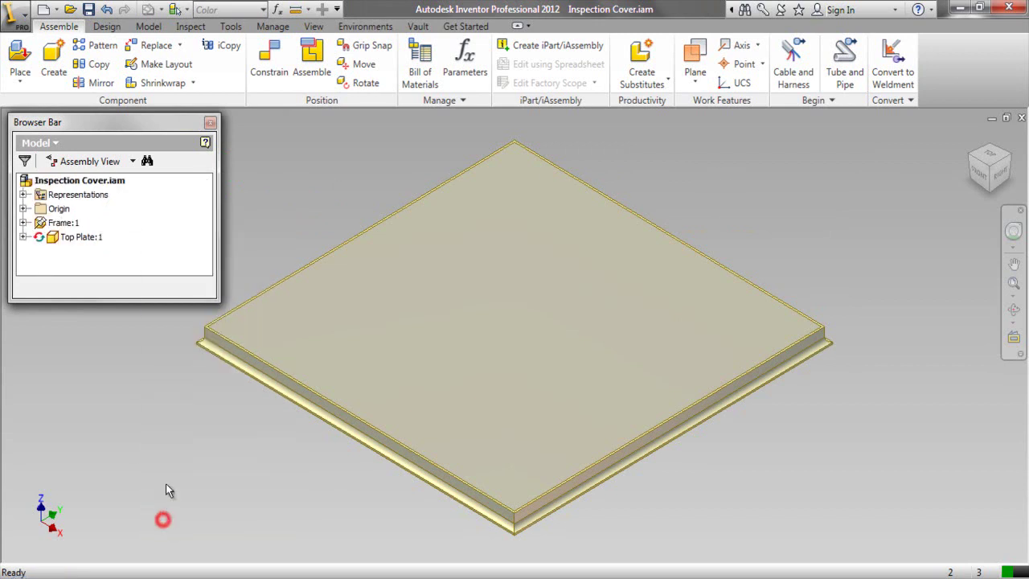
click(89, 9)
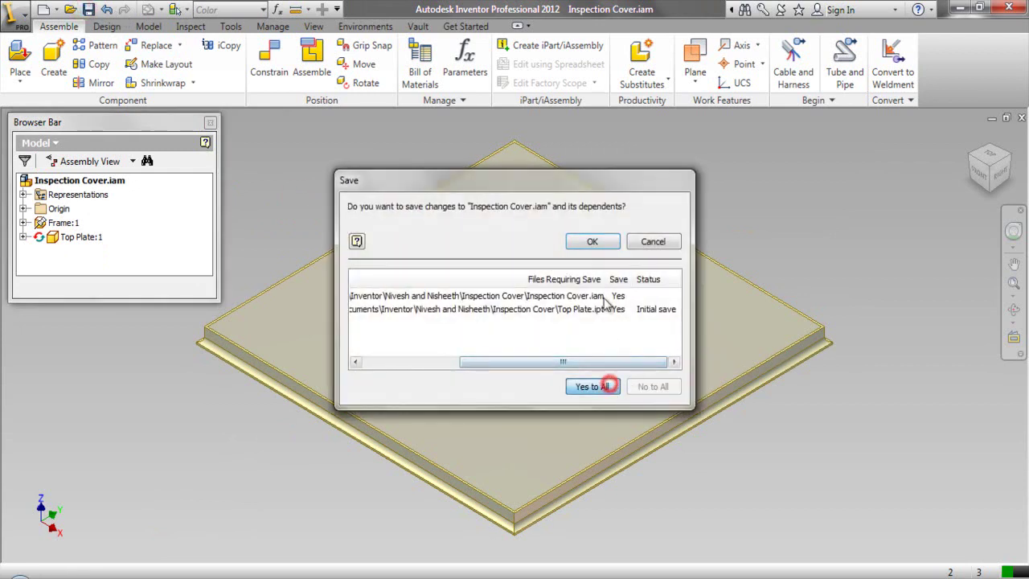
click(602, 243)
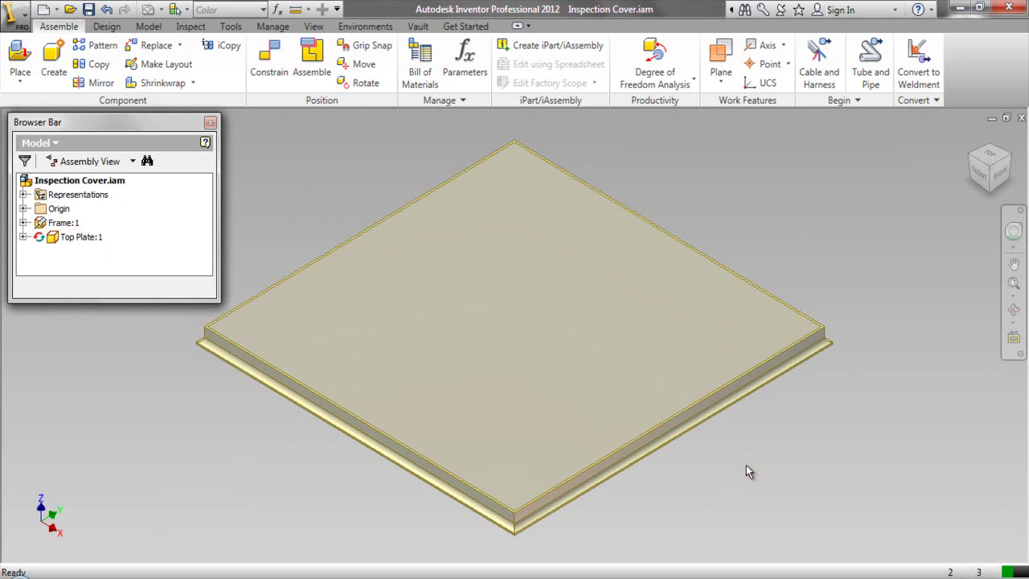
Isolate the Top Plate and turn the view to face its underside squarely.
right_click(594, 324)
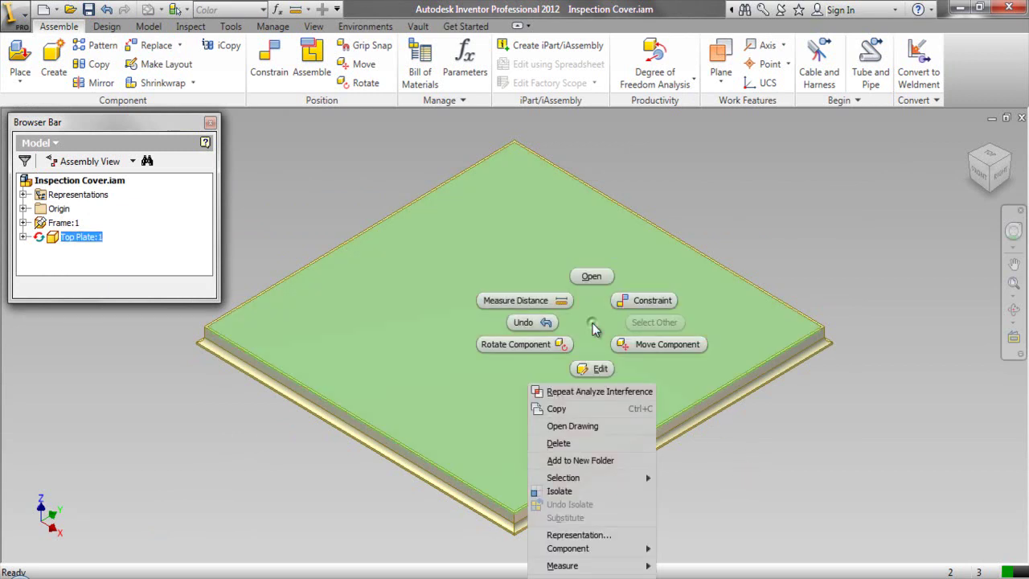
click(560, 490)
click(784, 215)
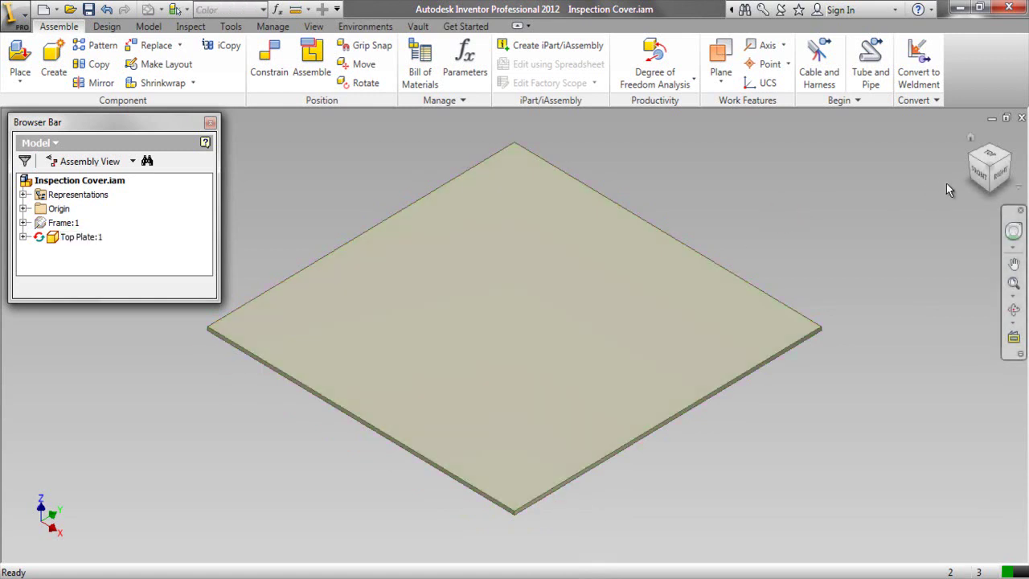
click(979, 175)
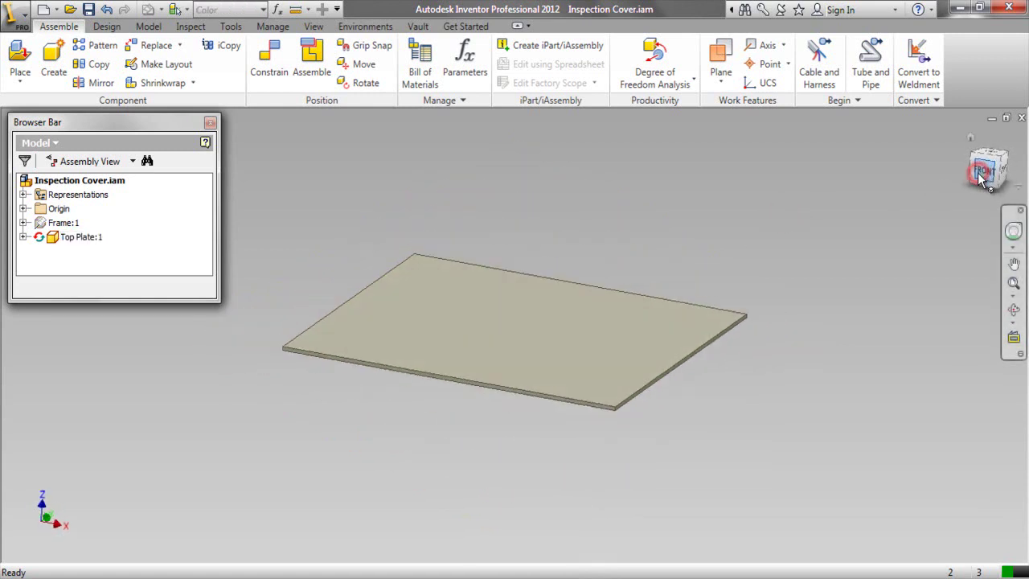
click(1022, 148)
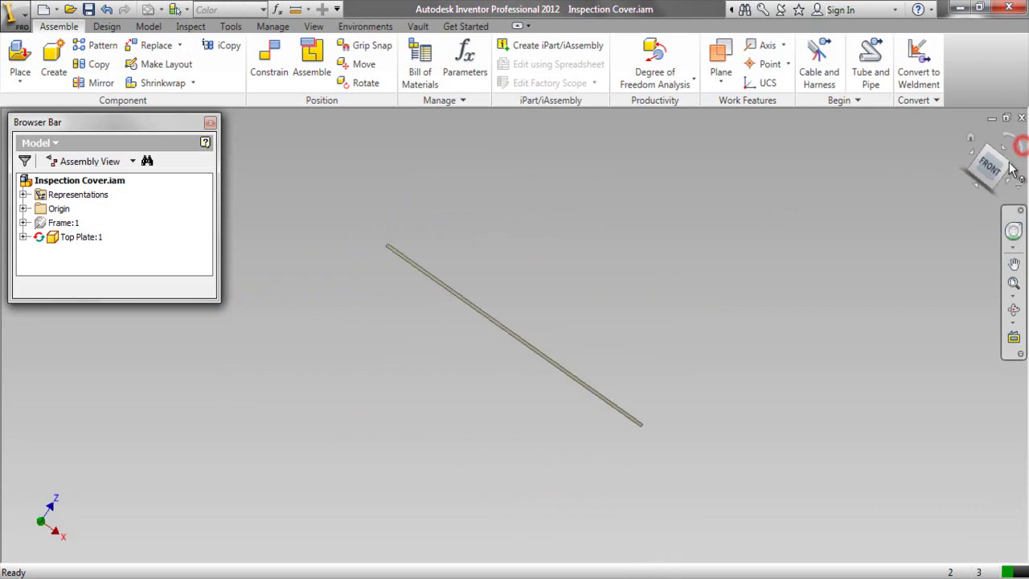
click(967, 168)
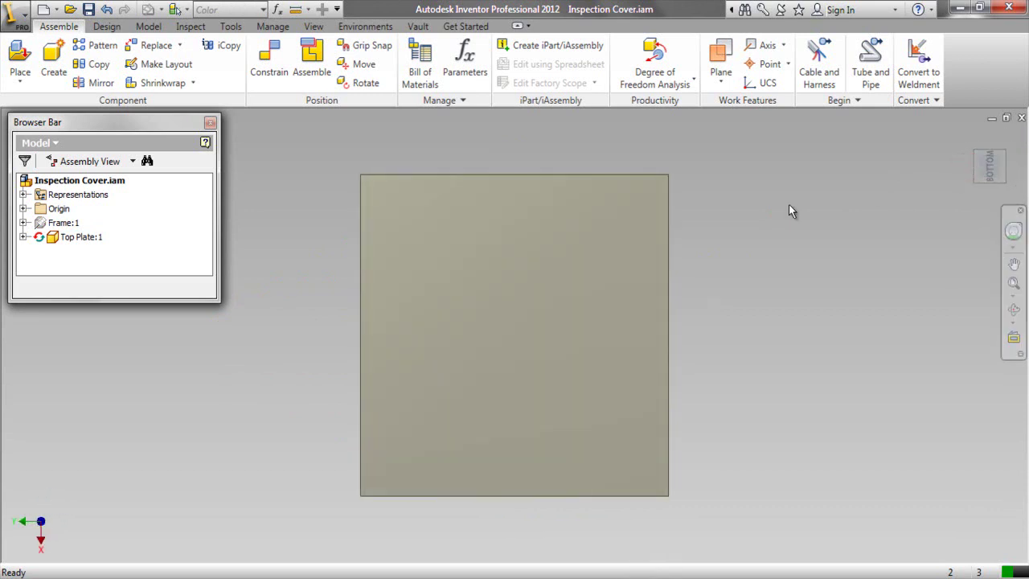
Edit the Top Plate in place, start a sketch on its bottom face, and project that face's outline into the sketch.
double_click(574, 219)
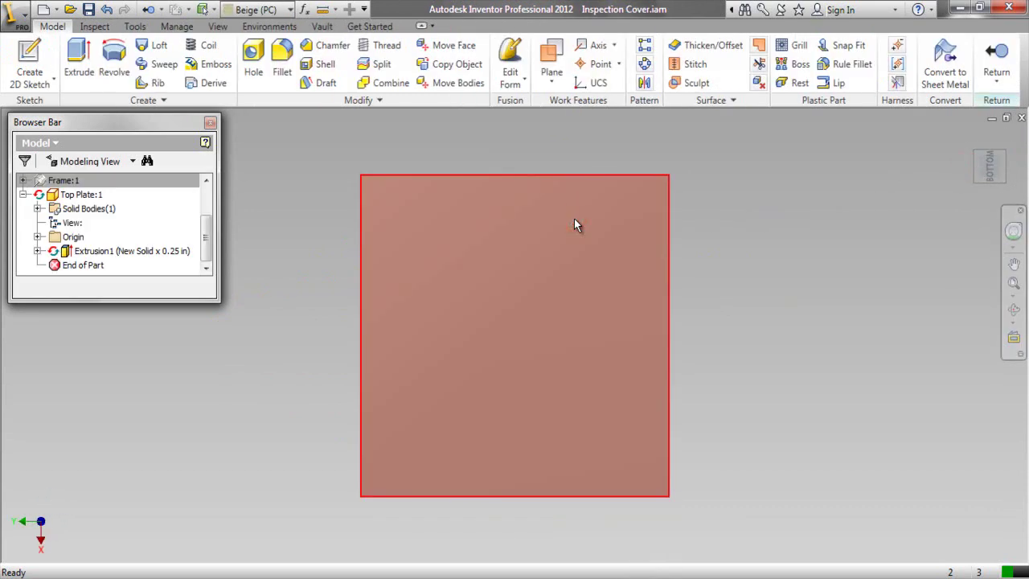
click(373, 204)
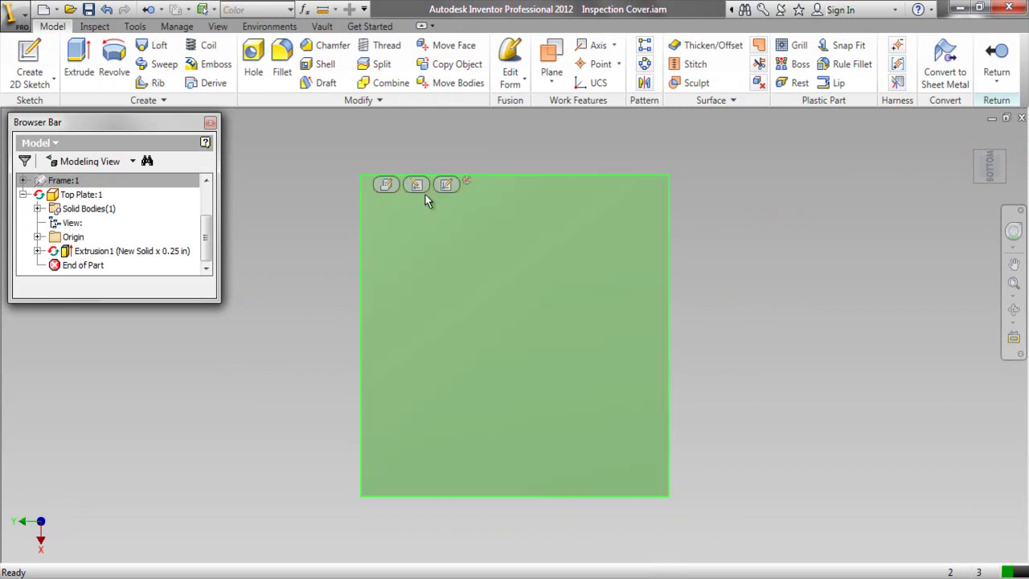
click(446, 184)
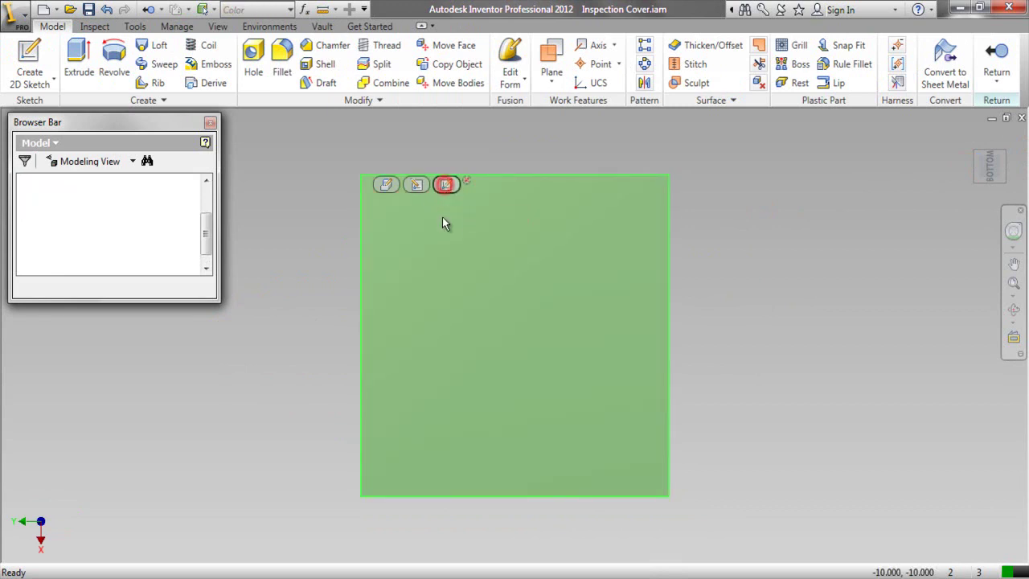
click(250, 58)
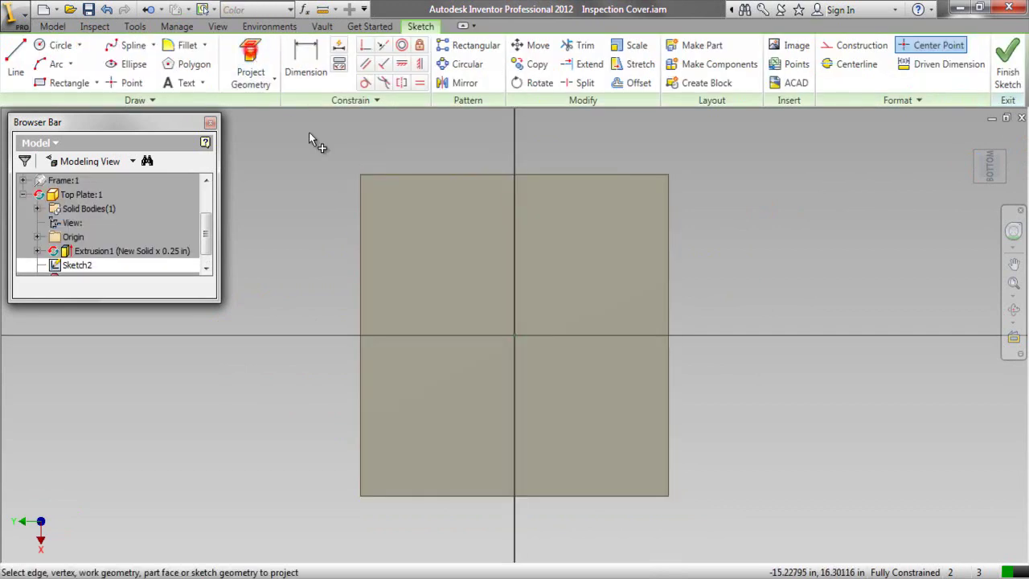
click(436, 219)
right_click(292, 129)
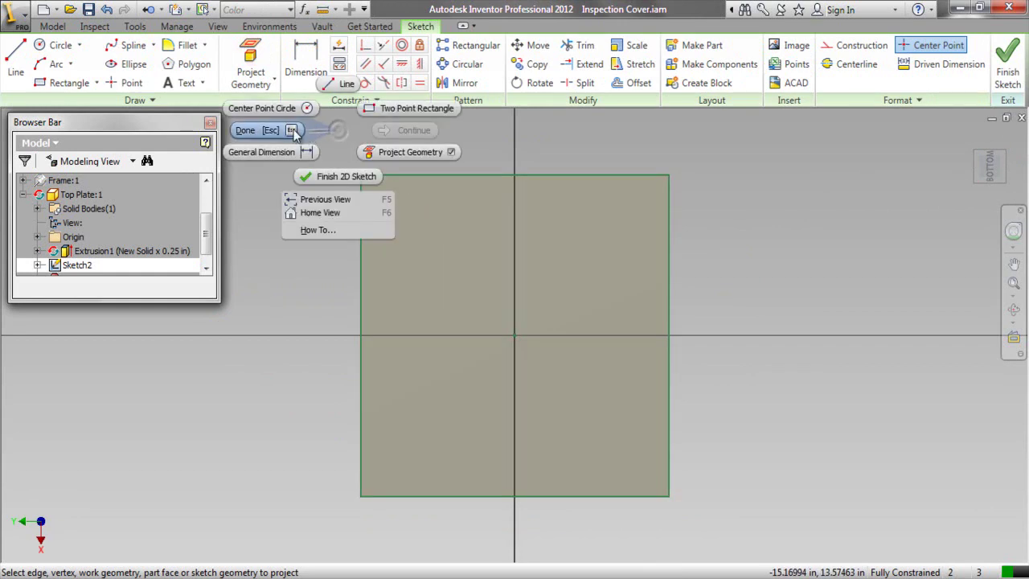
key(Escape)
Offset the projected square inward by about 0.59 in, and offset that loop inward again to form a second, smaller square.
click(639, 83)
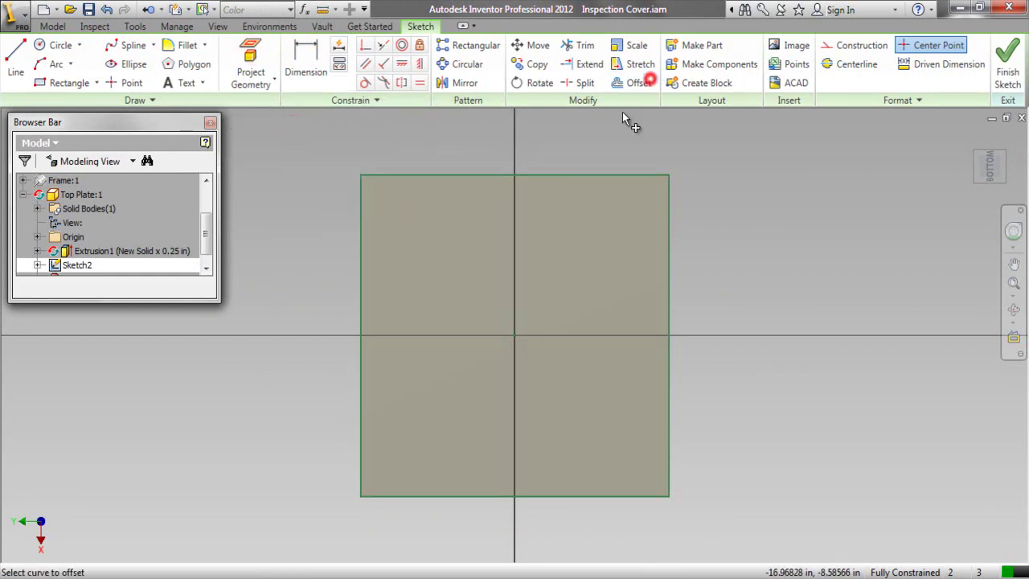
click(604, 173)
click(603, 182)
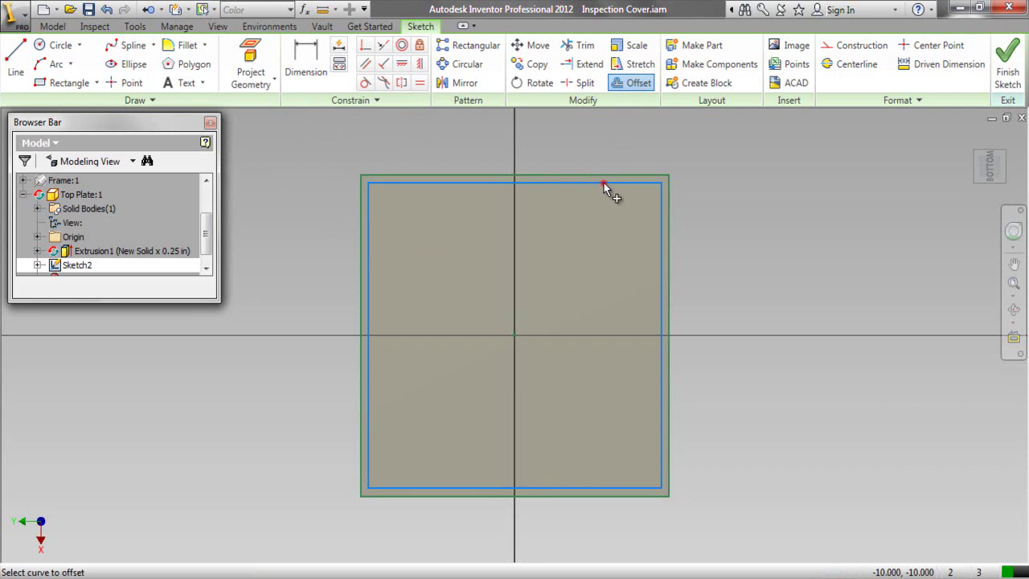
click(604, 184)
click(604, 193)
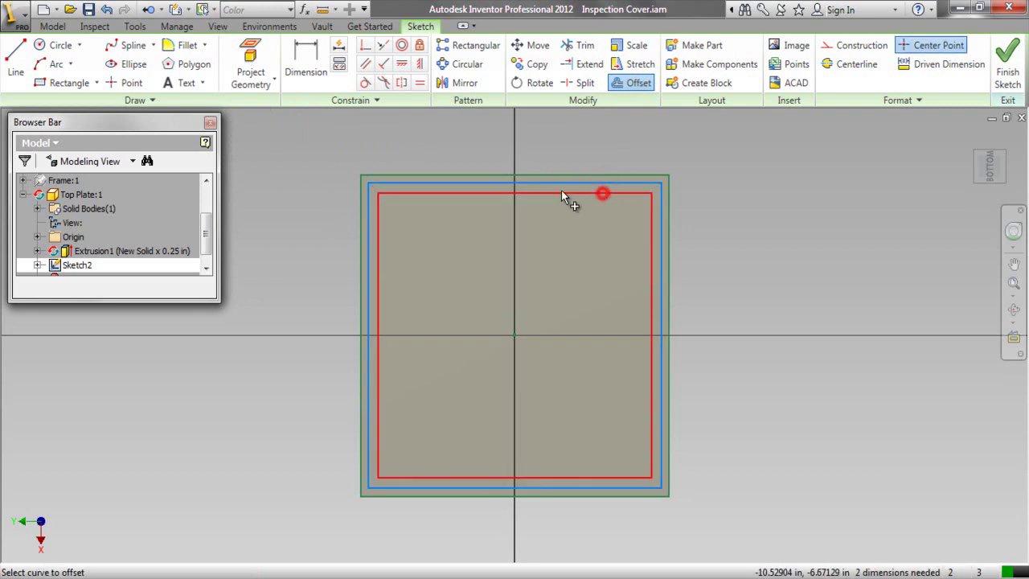
Dimension the gap between the plate's projected outline and the larger offset square, setting it to 0.125 in.
right_click(305, 147)
click(251, 162)
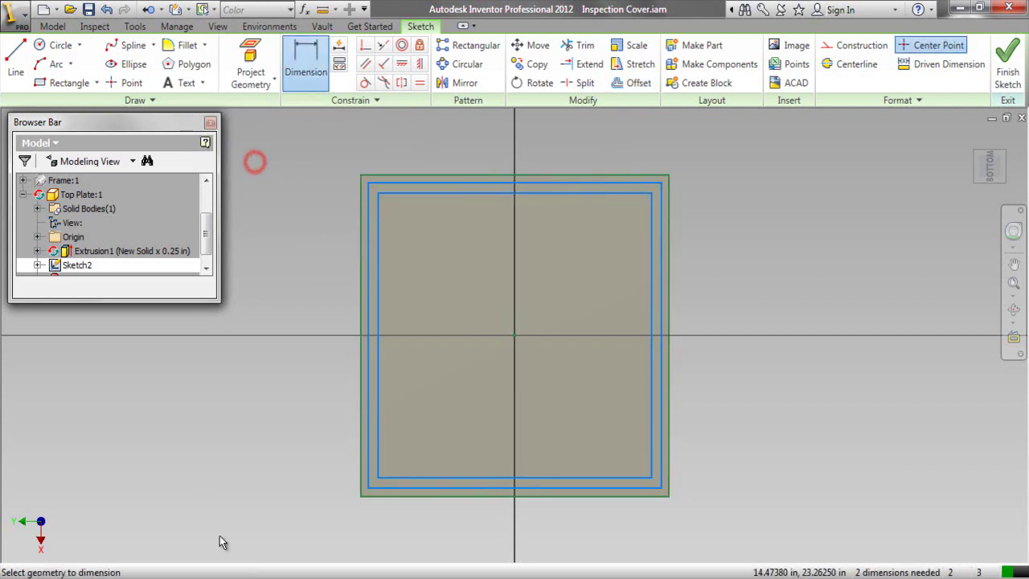
scroll(364, 493, up, 3)
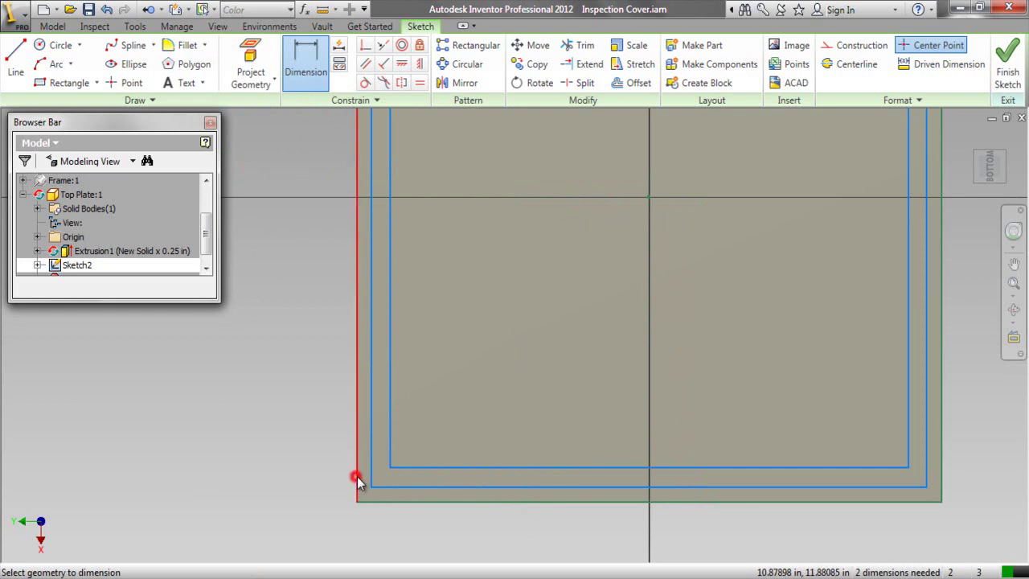
click(357, 476)
click(370, 475)
click(363, 522)
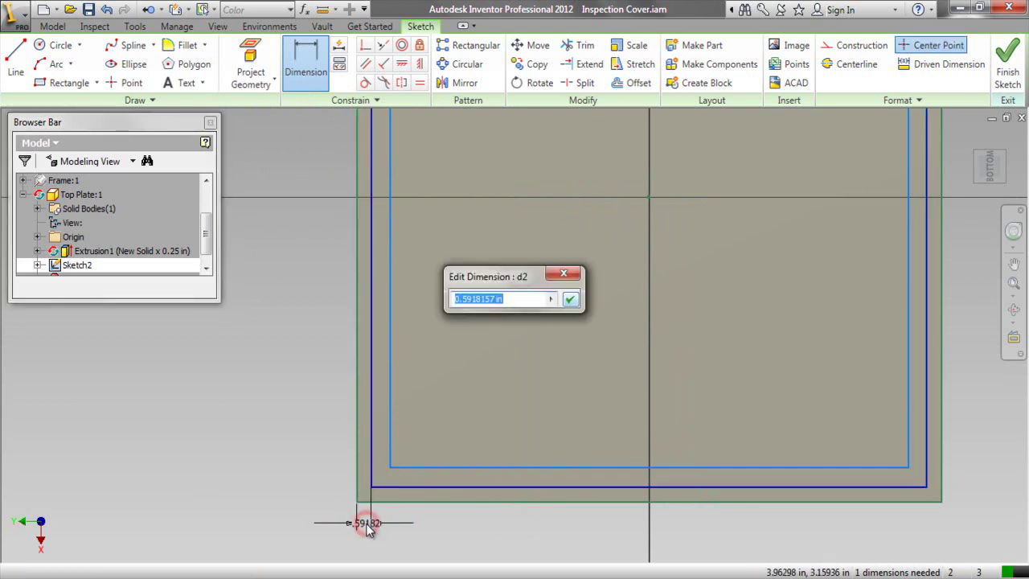
text(.125)
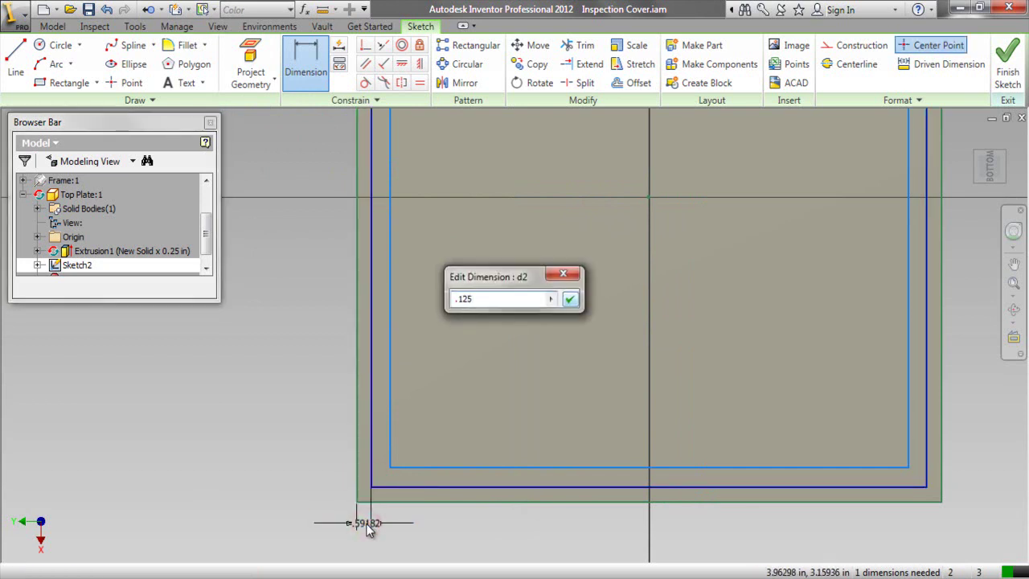
key(Return)
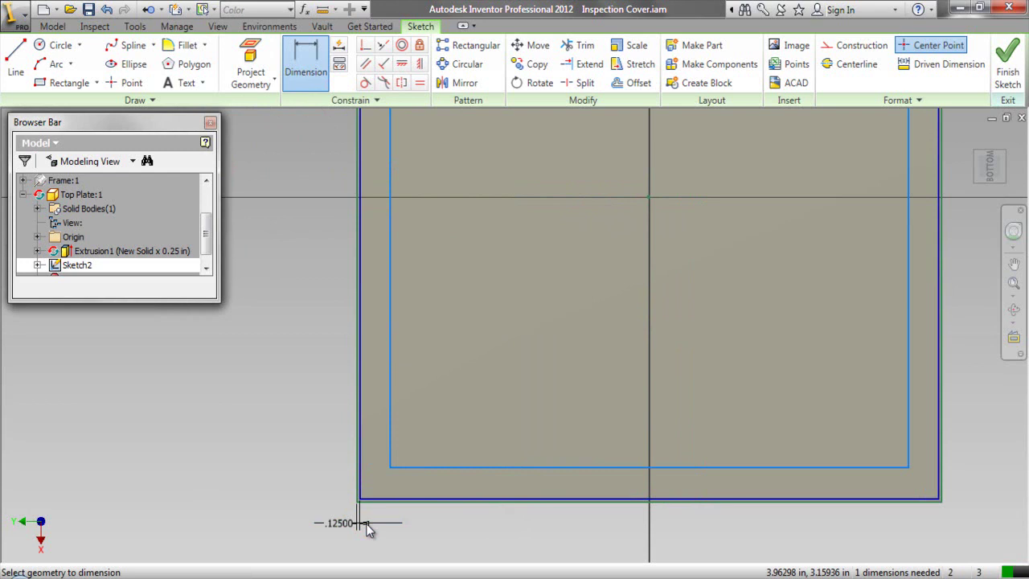
Dimension the gap between the two offset squares and make it equal to the first gap by referencing dimension d2.
click(391, 395)
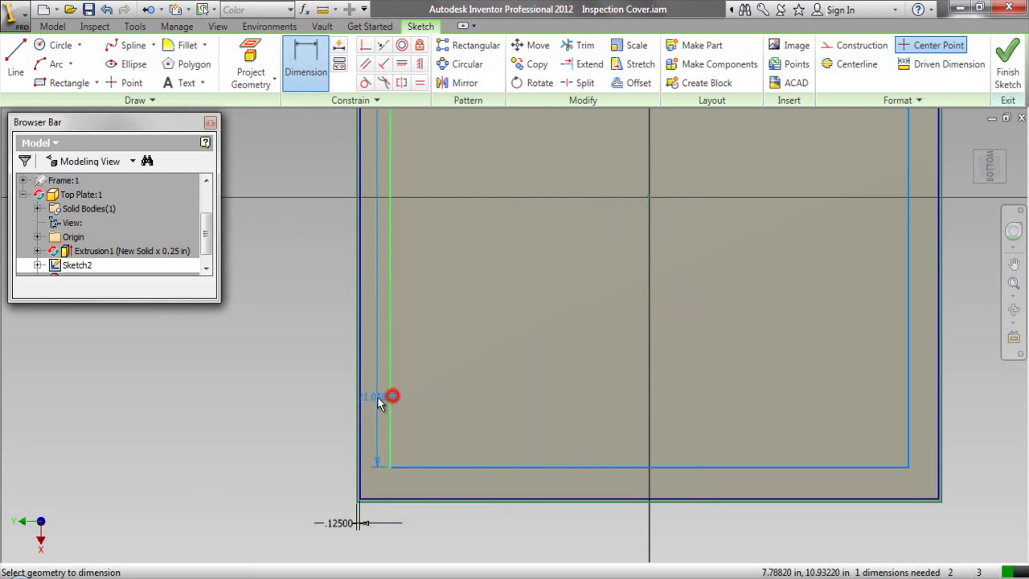
click(362, 400)
click(373, 402)
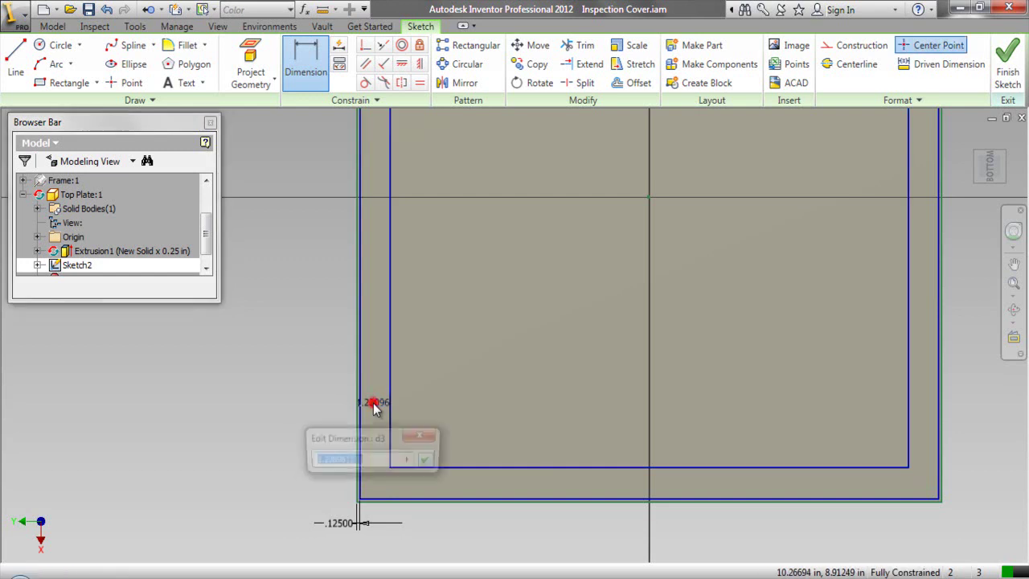
click(367, 523)
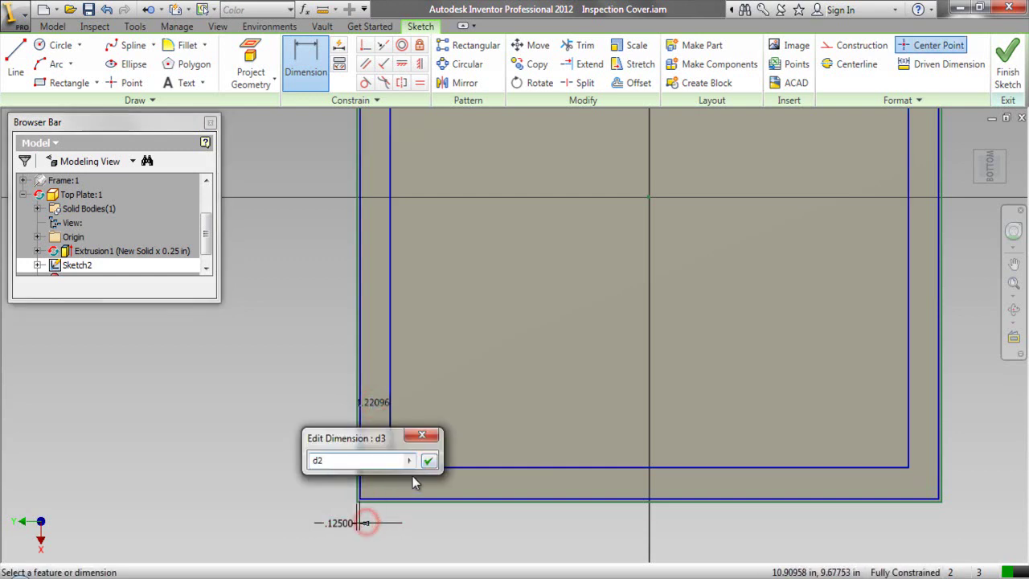
click(429, 461)
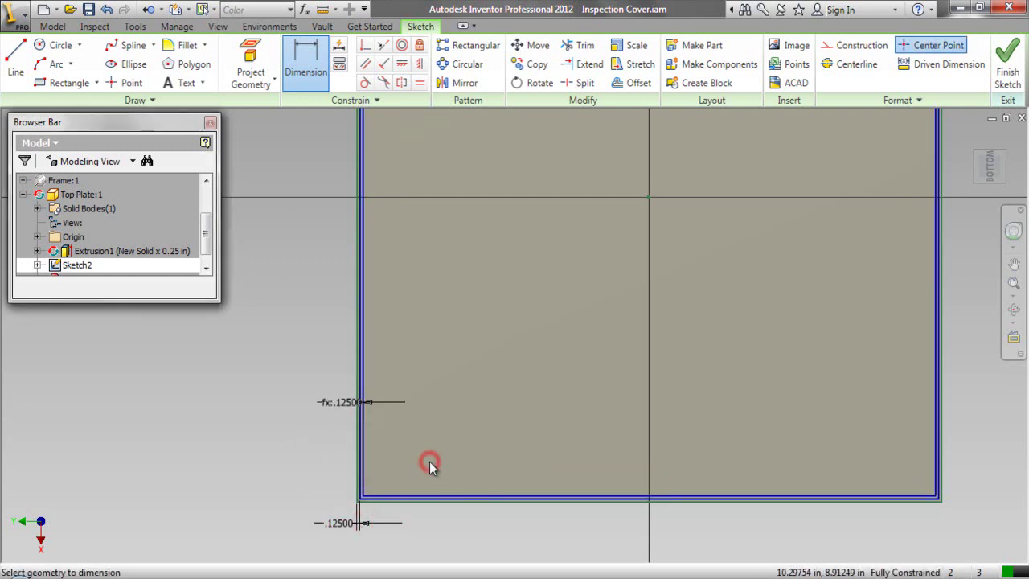
right_click(258, 374)
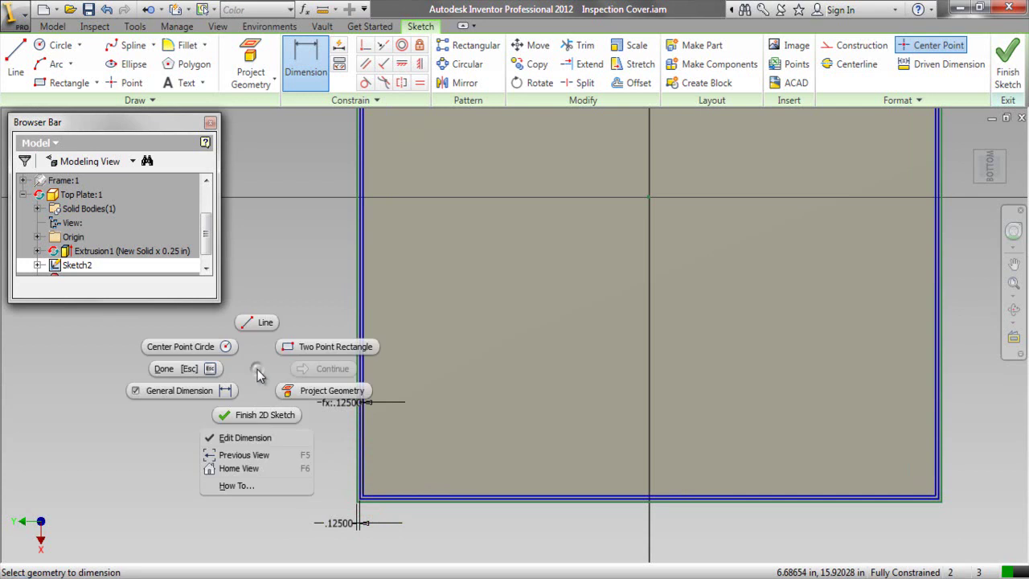
click(207, 368)
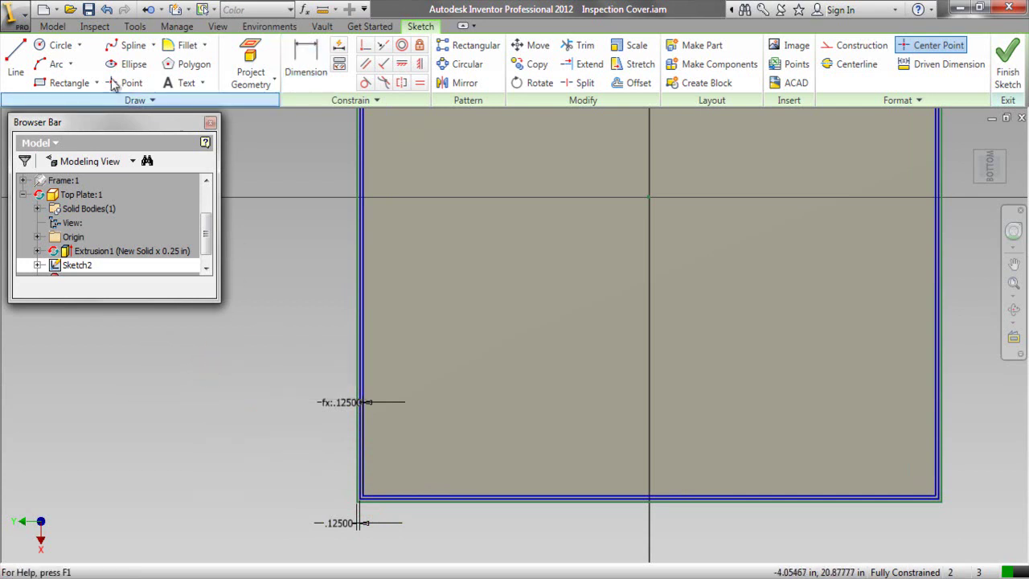
Extrude the narrow band between the two offset squares 0.5 in from the underside, joined to the plate.
click(53, 26)
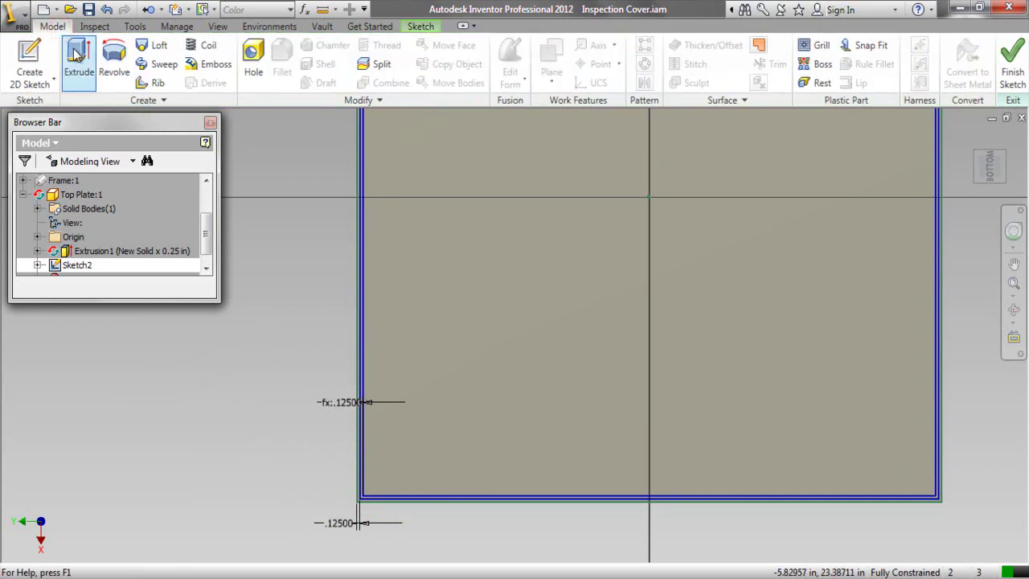
click(76, 53)
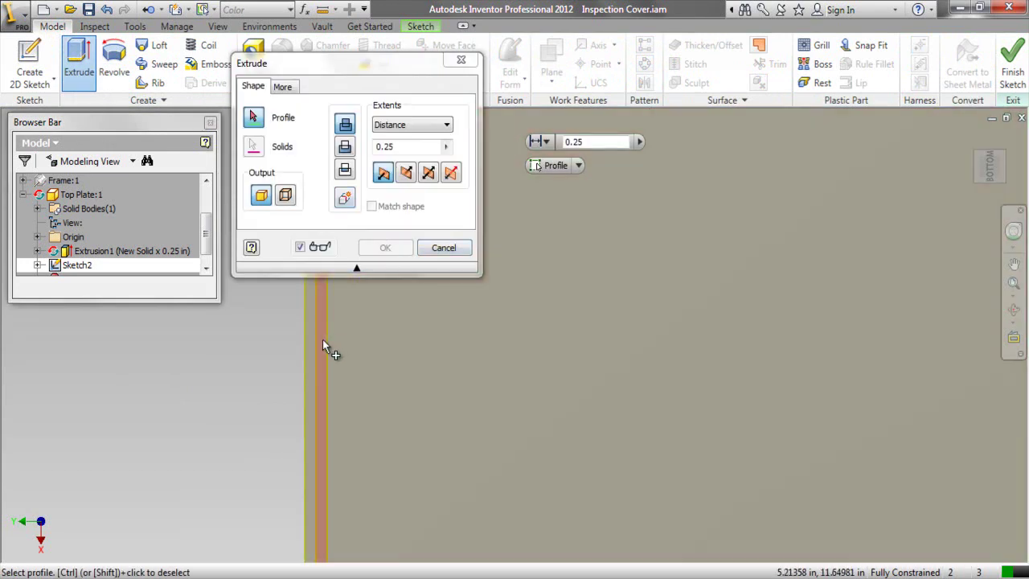
click(322, 340)
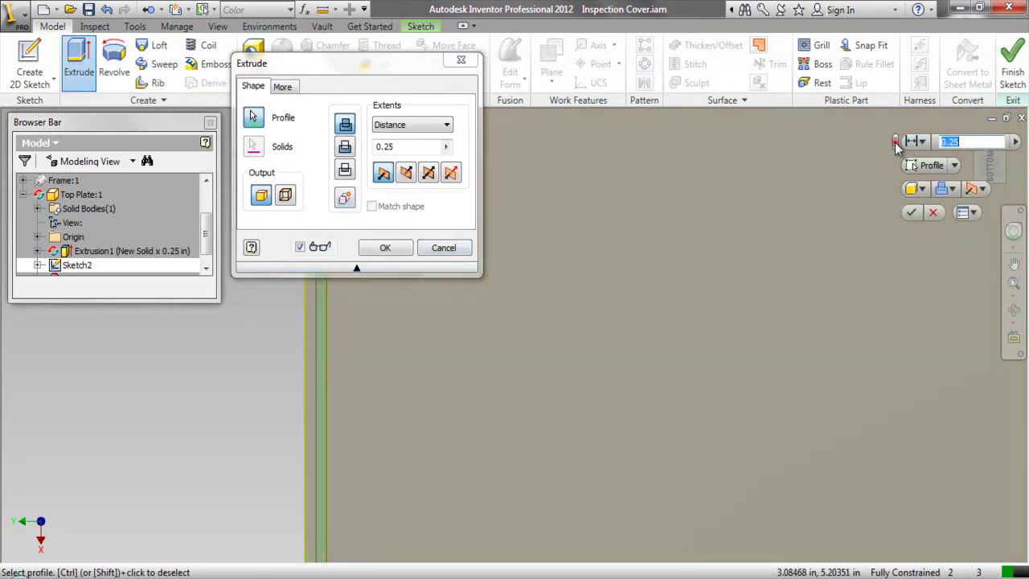
click(895, 143)
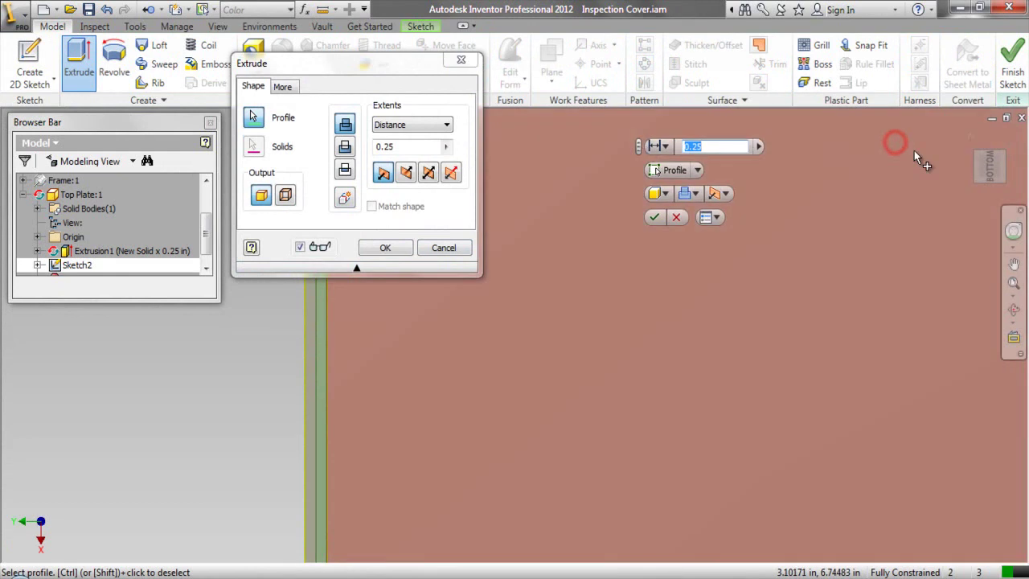
click(977, 145)
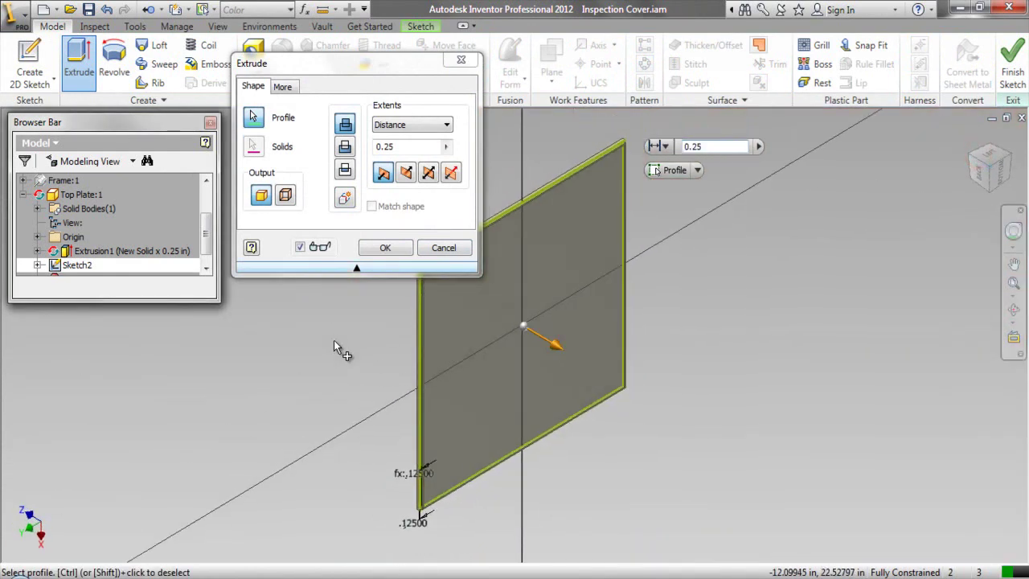
scroll(414, 503, up, 5)
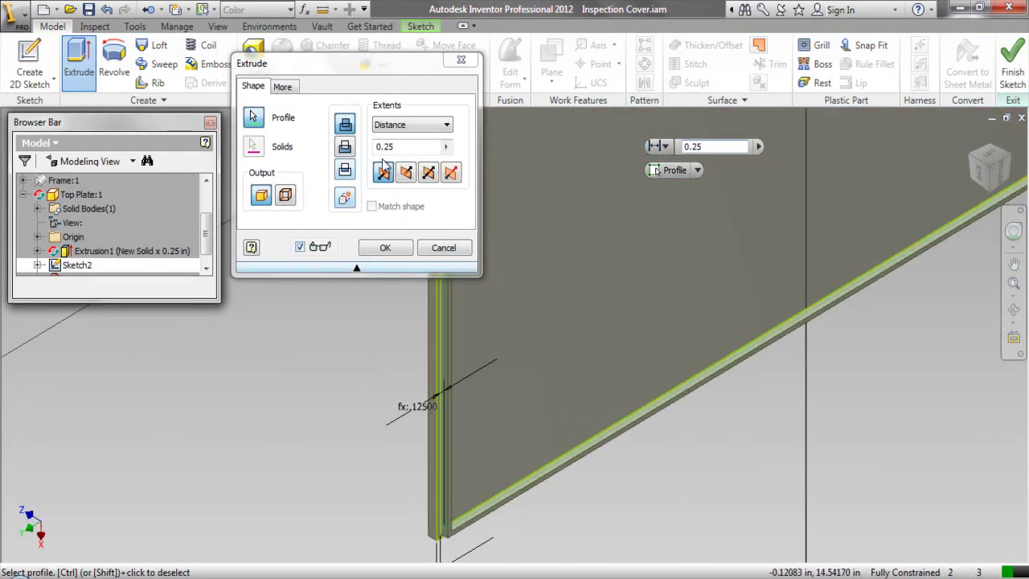
double_click(401, 147)
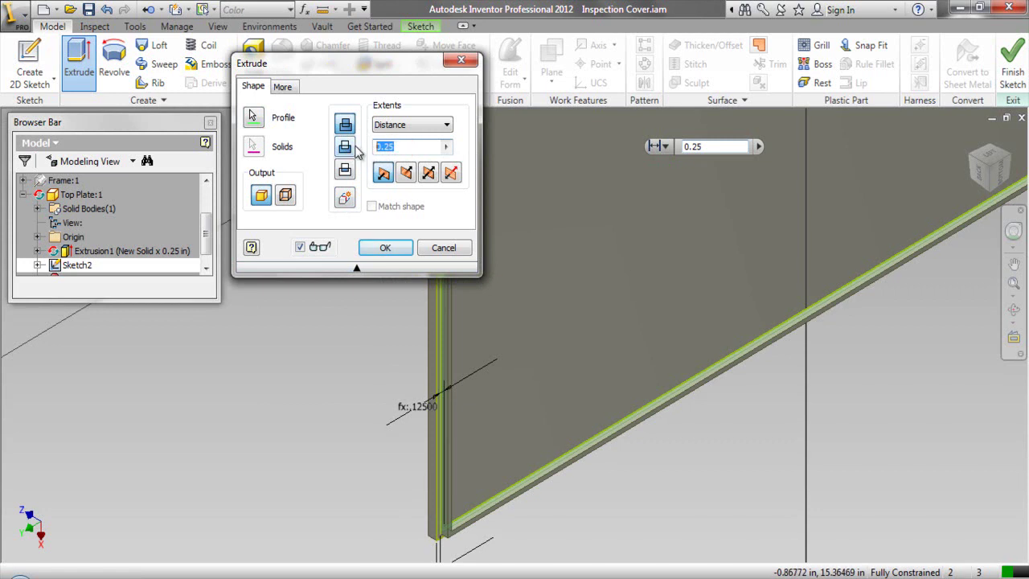
text(.5)
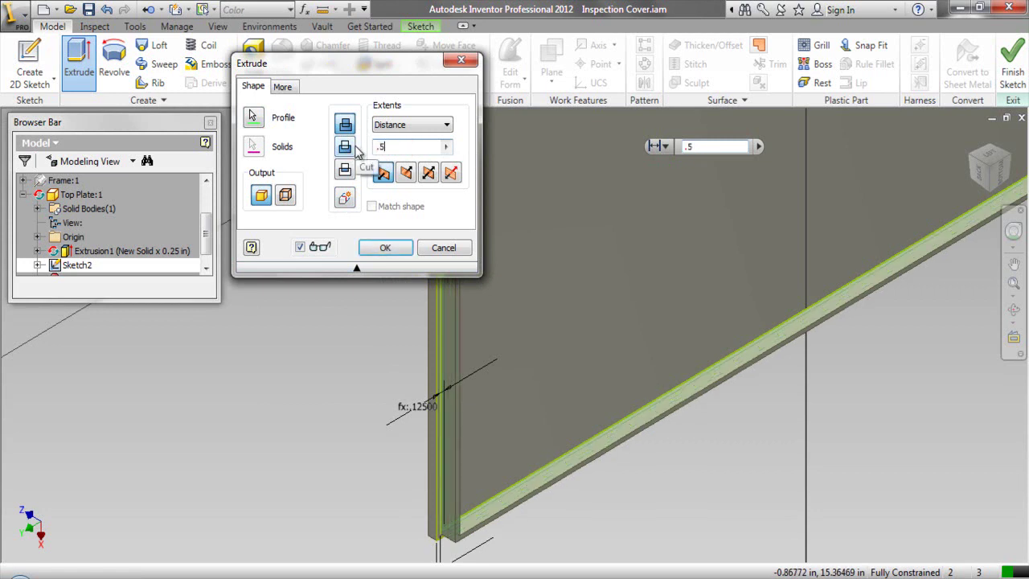
click(402, 249)
scroll(339, 384, down, 3)
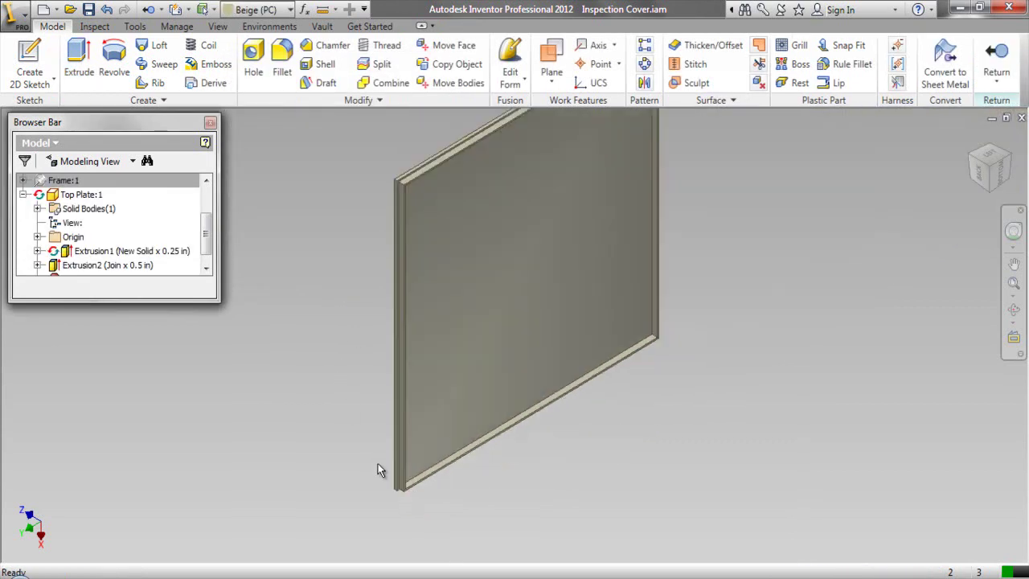
Finish editing the Top Plate, return to the assembly in the home view, and inspect the new lip from below.
click(972, 142)
click(834, 212)
click(994, 53)
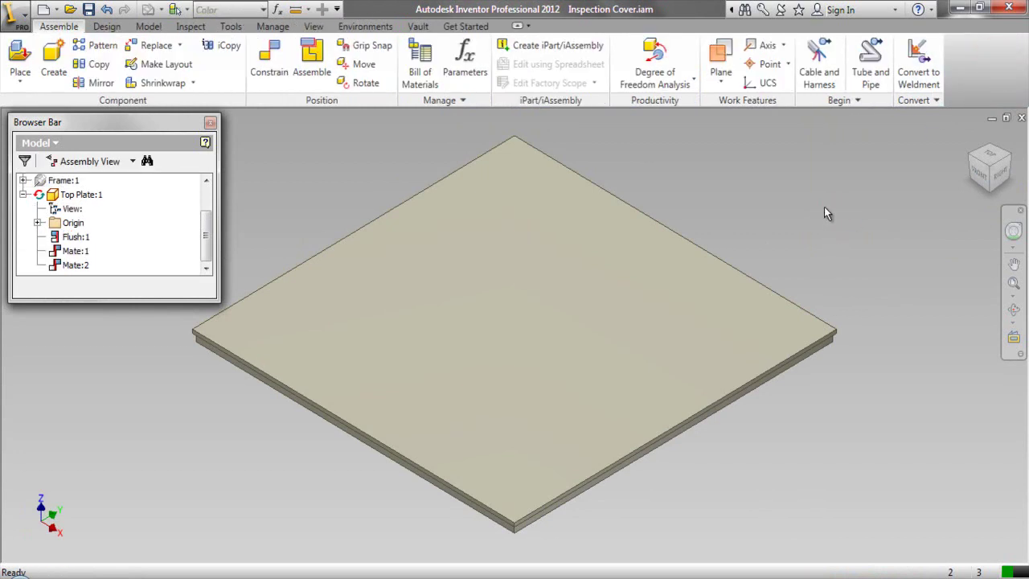
click(1011, 308)
drag(461, 362, 533, 158)
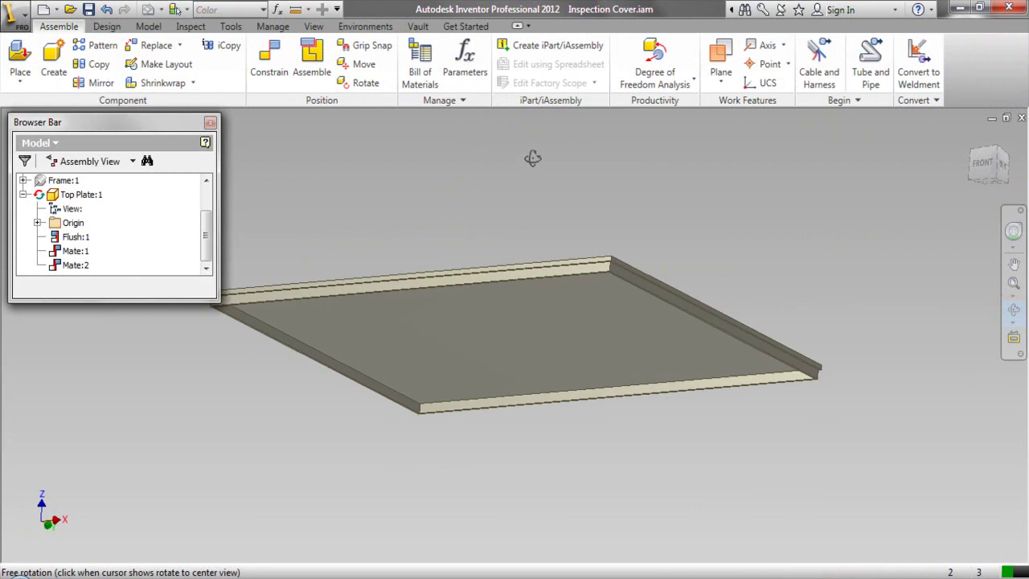
right_click(516, 214)
click(543, 266)
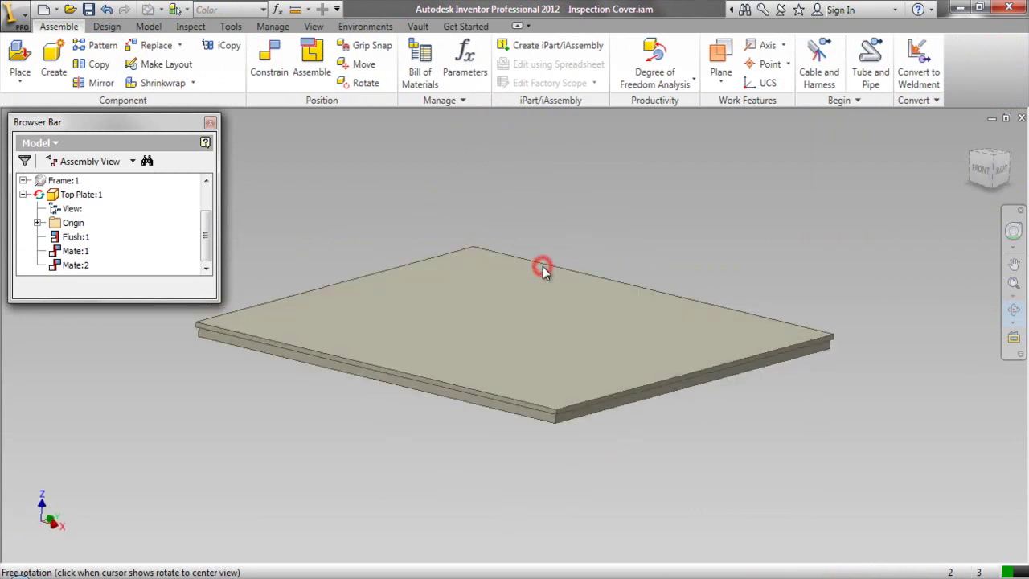
right_click(518, 230)
click(530, 237)
Collapse the whole model tree and open the Top Plate for in-place editing again.
right_click(151, 229)
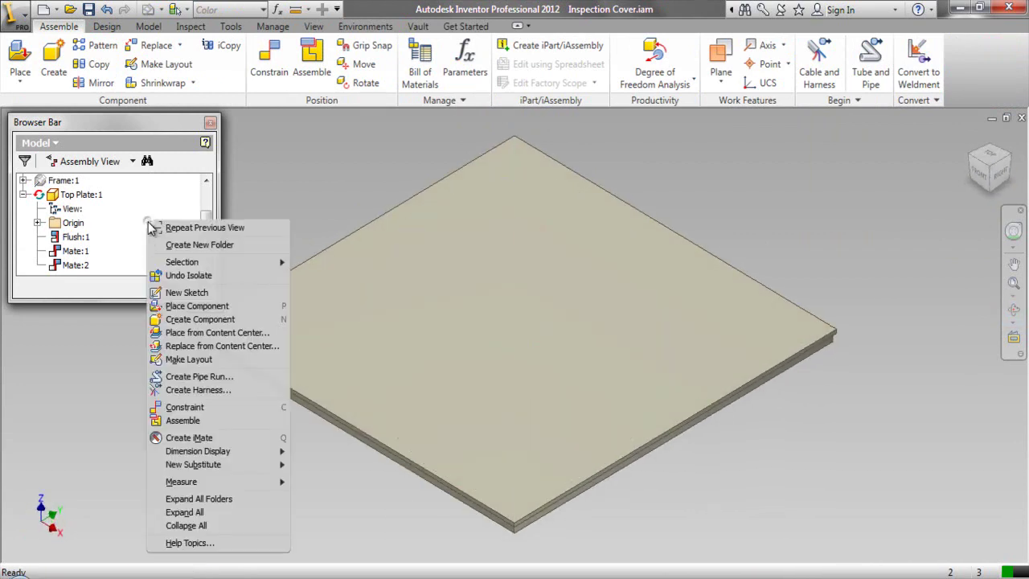
click(184, 528)
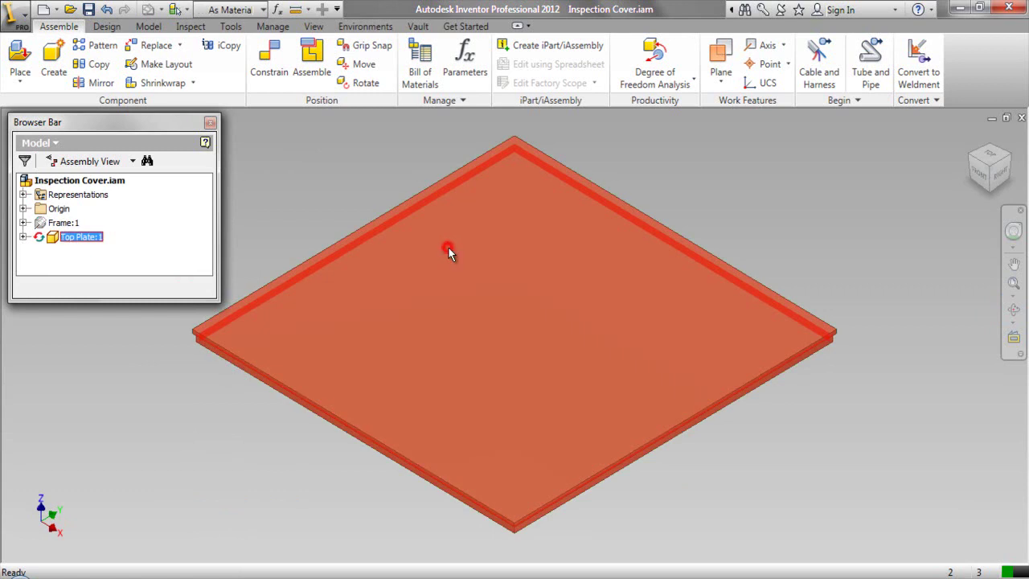
right_click(447, 249)
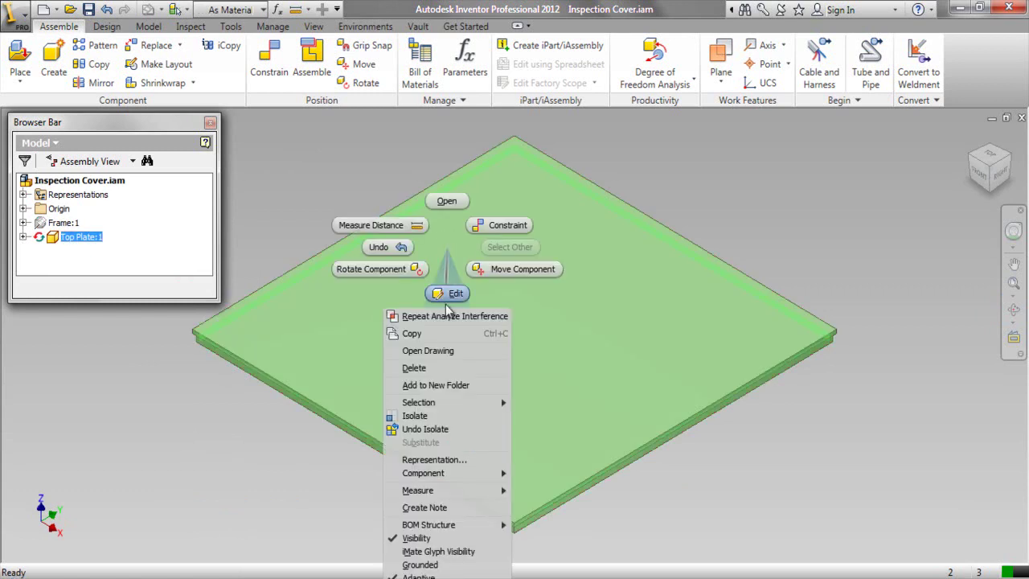
click(447, 294)
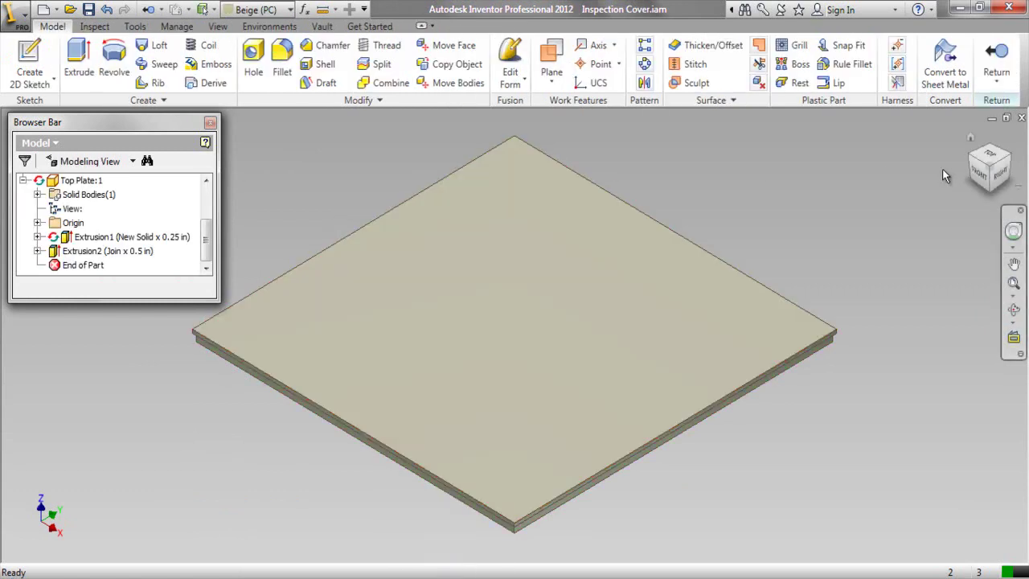
Face the plate's underside squarely and start a new sketch on the bottom face enclosed by the lip.
click(980, 175)
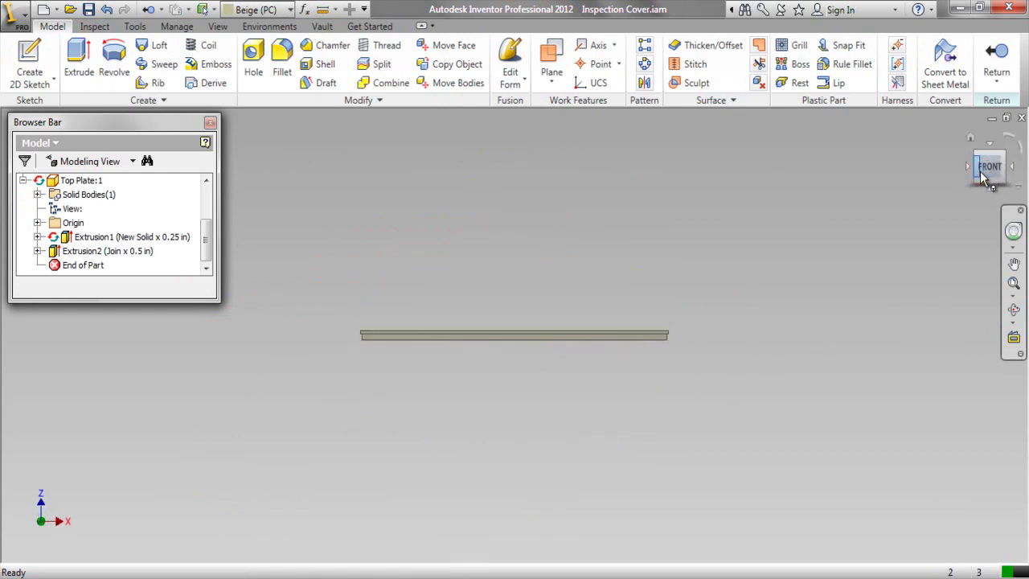
click(994, 182)
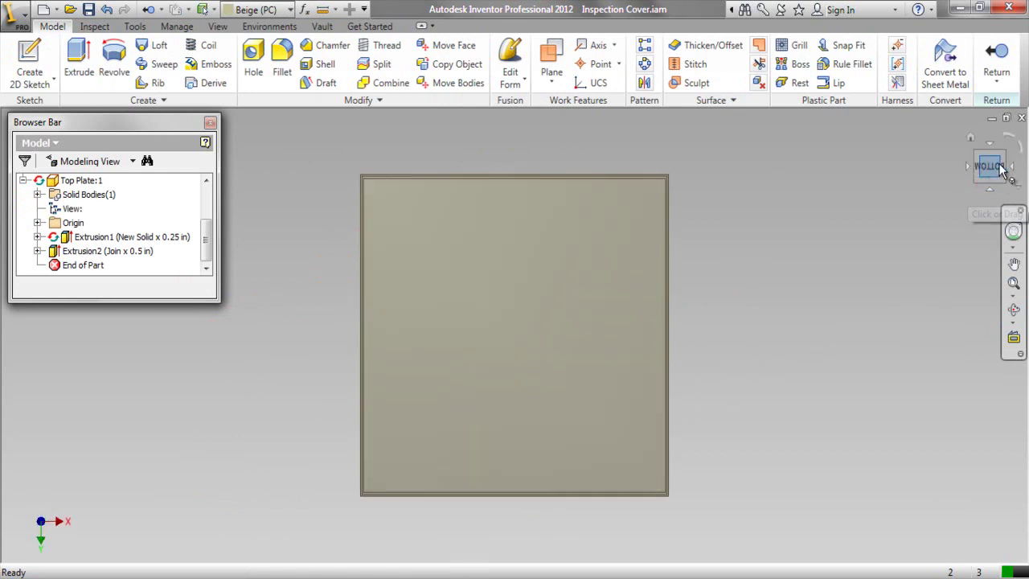
click(1021, 152)
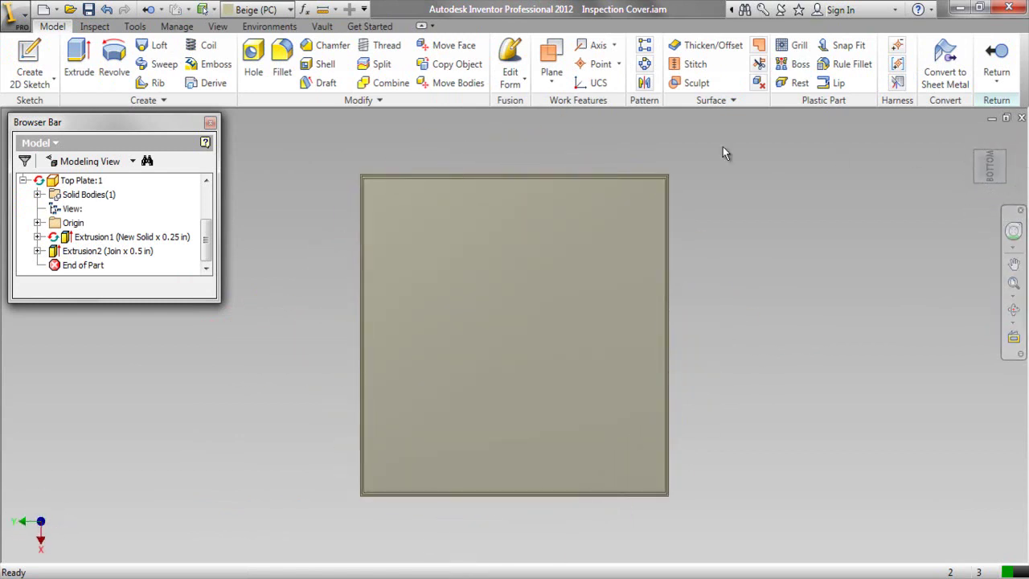
click(527, 234)
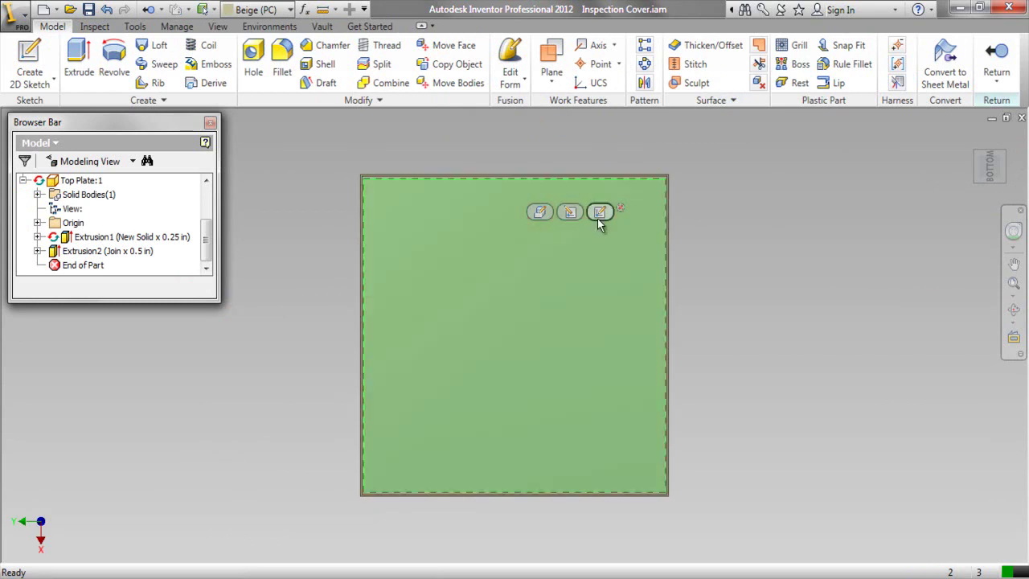
click(599, 213)
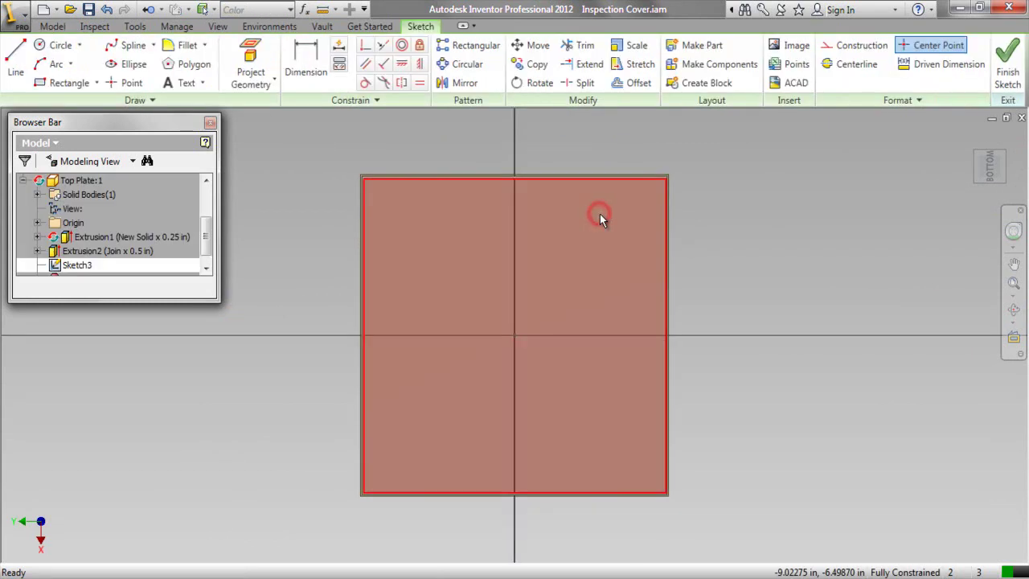
Project two adjoining outer edges of the Top Plate, meeting at one corner, into the new sketch.
click(258, 54)
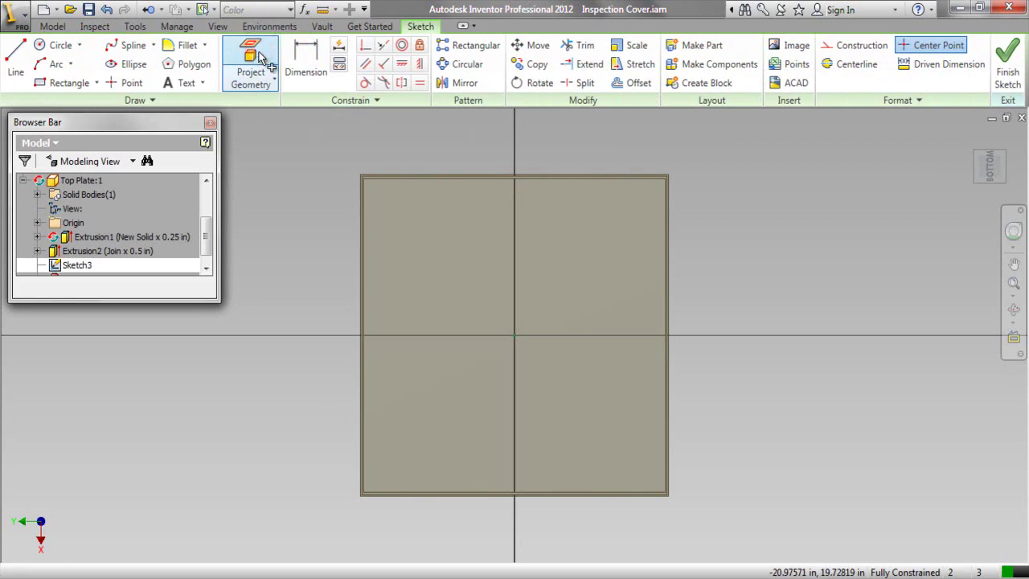
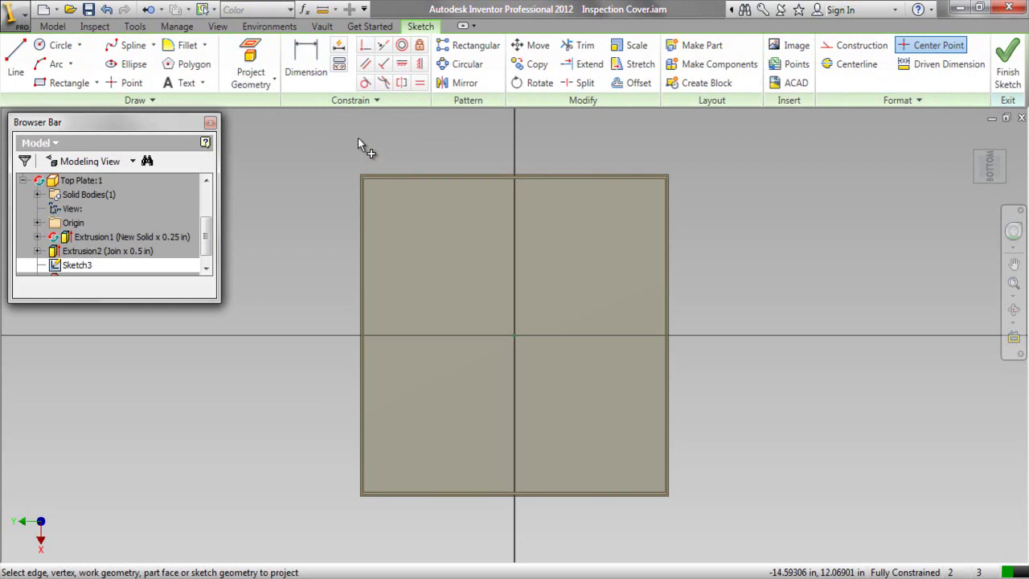
scroll(370, 165, up, 4)
click(370, 208)
click(333, 248)
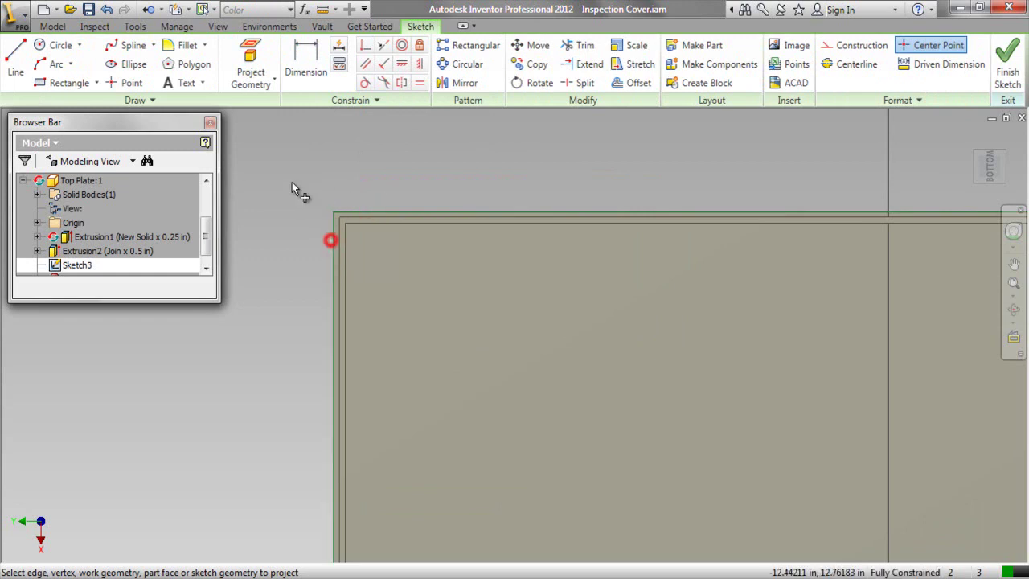
Project the Top Plate's two remaining outer edges into the sketch to complete the outline, and end the projection.
scroll(294, 185, down, 2)
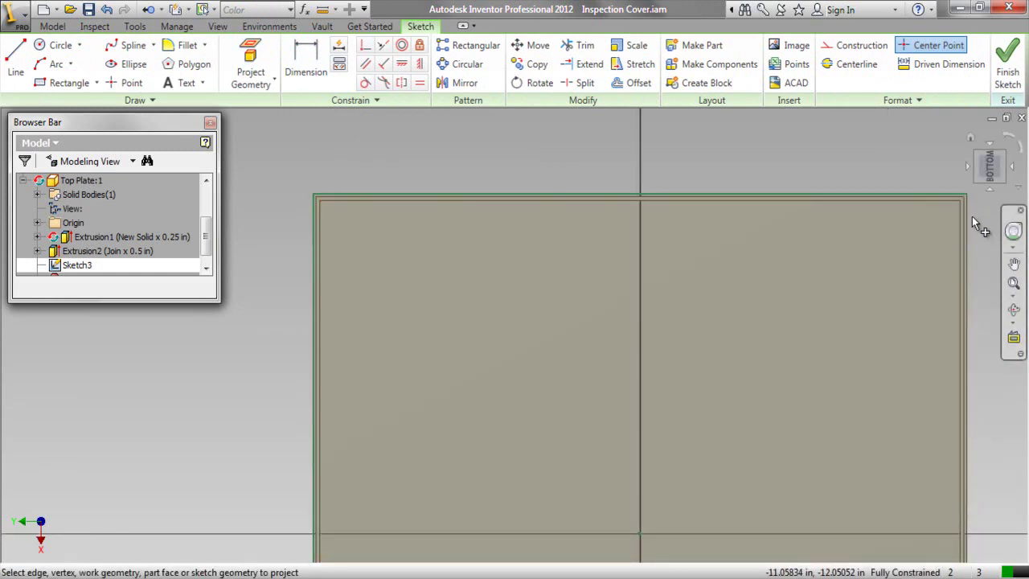
click(967, 215)
scroll(524, 126, down, 3)
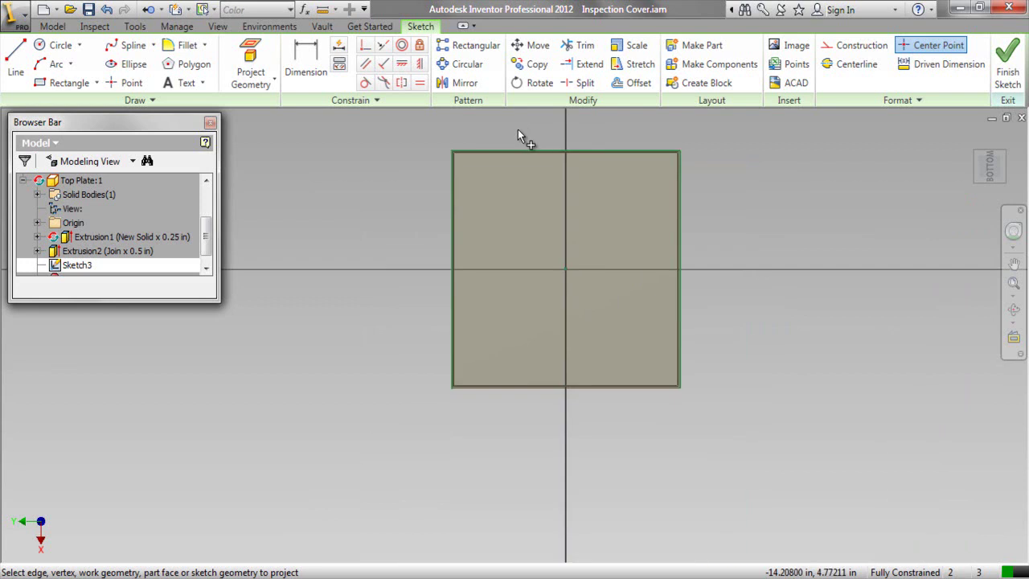
scroll(456, 371, up, 3)
click(451, 398)
right_click(344, 225)
click(279, 222)
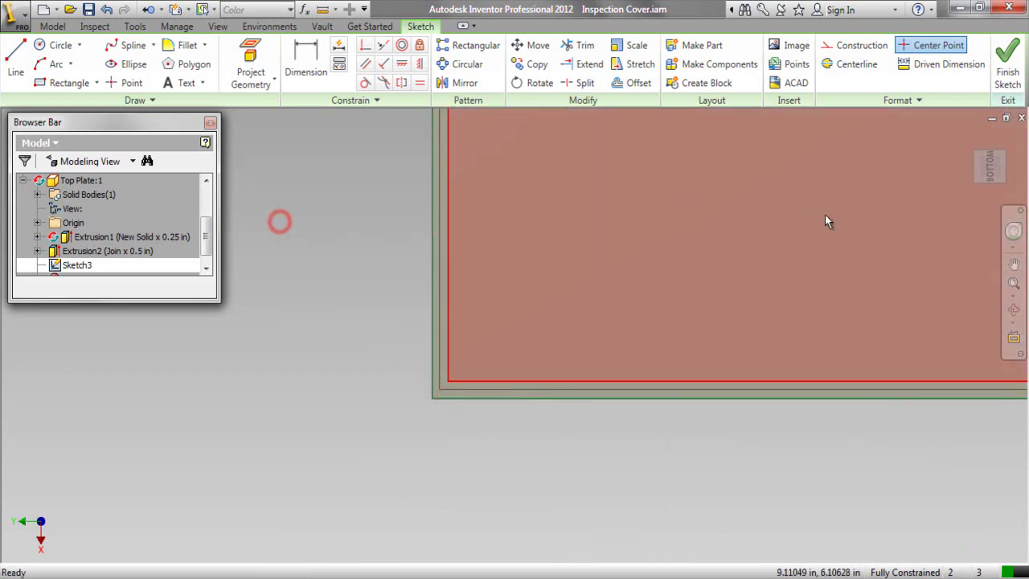
Offset the projected plate outline inward by about 2.37 in to form an inner rectangle.
click(1013, 283)
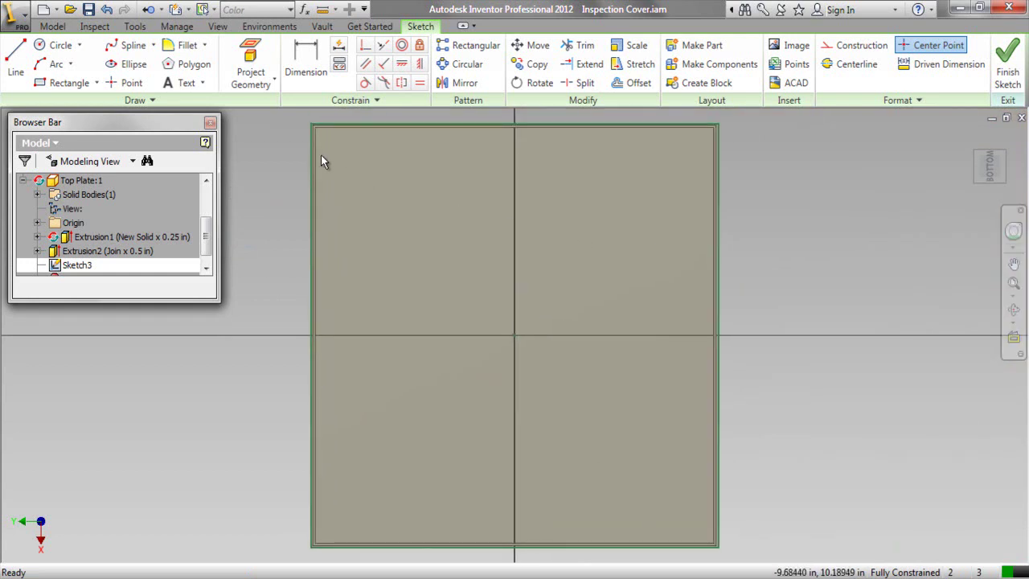
click(630, 85)
click(629, 124)
click(627, 170)
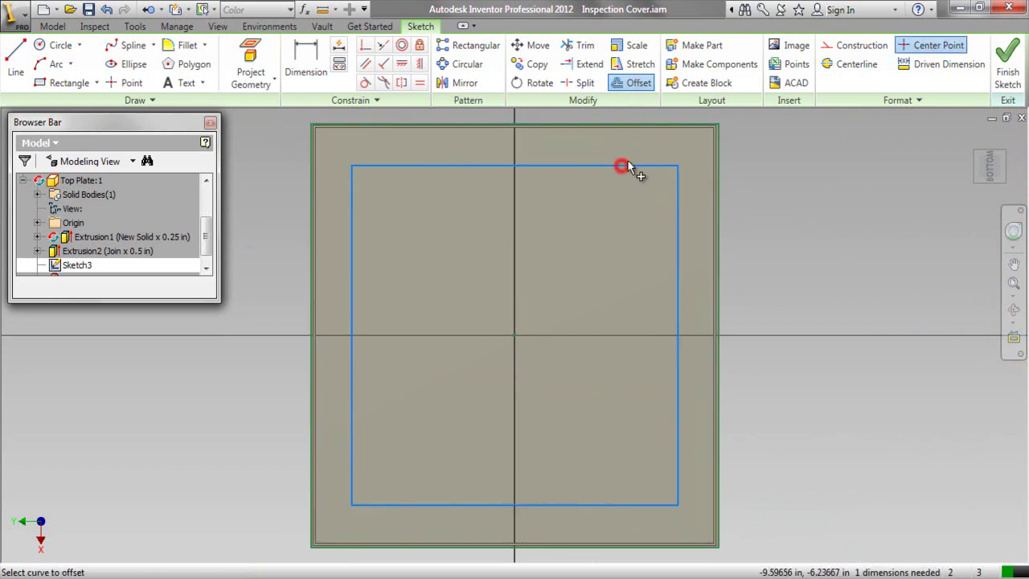
Dimension the gap between the plate's outer edge and the inner offset rectangle as 2.5 in.
right_click(811, 165)
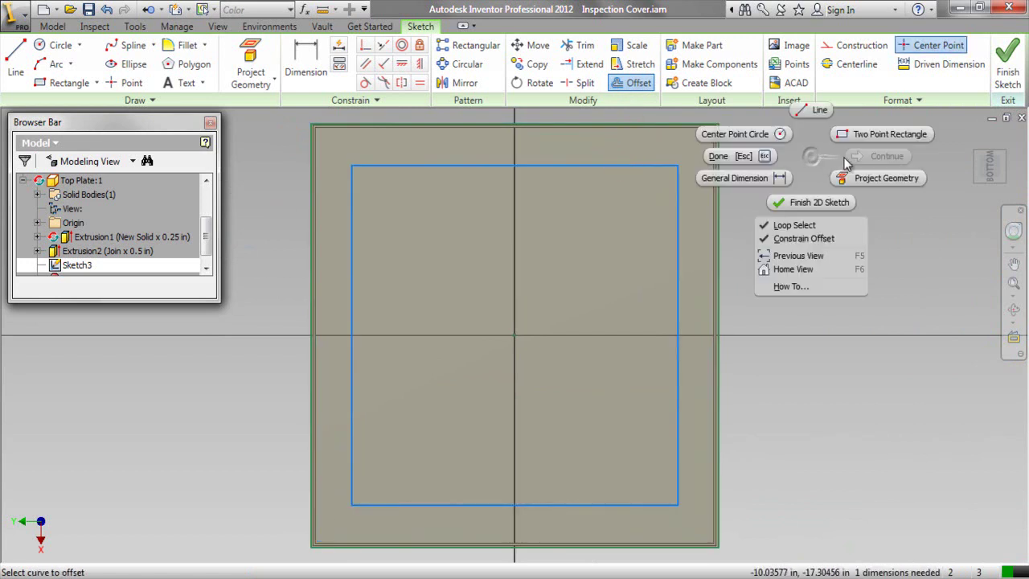
click(752, 173)
scroll(698, 120, up, 5)
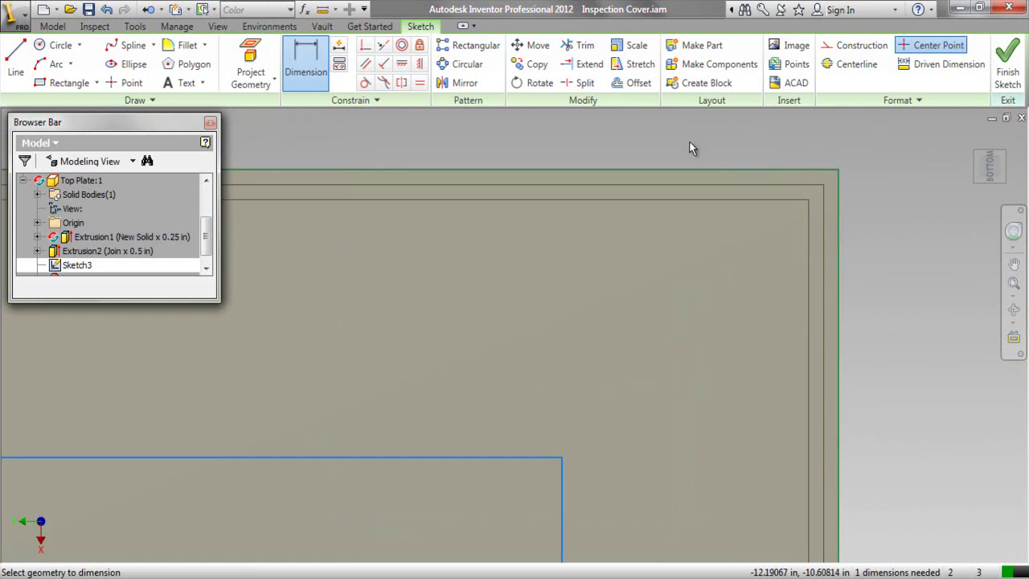
scroll(687, 168, down, 3)
click(675, 168)
click(609, 271)
click(775, 236)
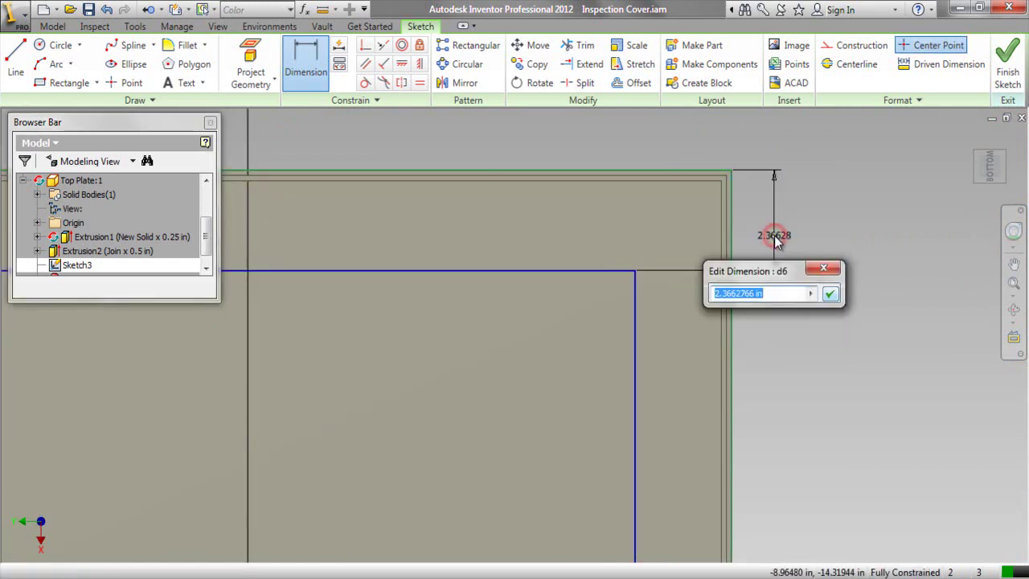
text(2.5)
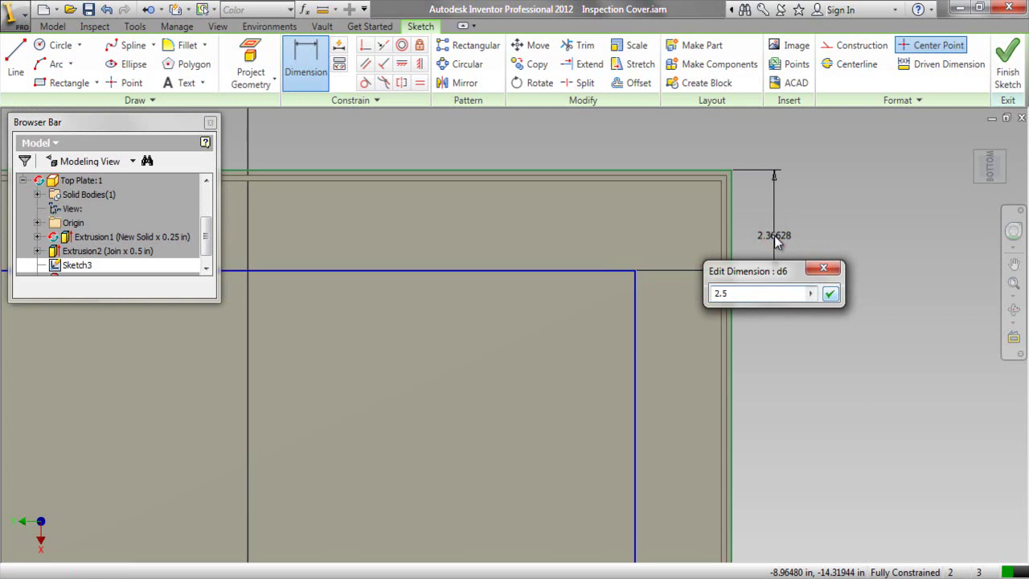
key(Return)
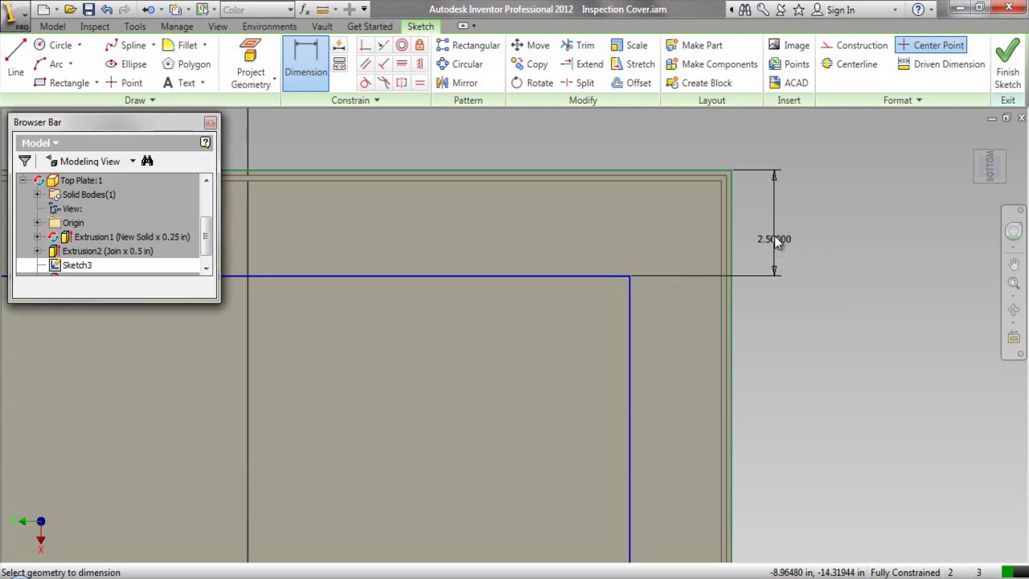
Draw a diagonal line between two opposite corners of the inner rectangle and end the Line command.
click(1014, 283)
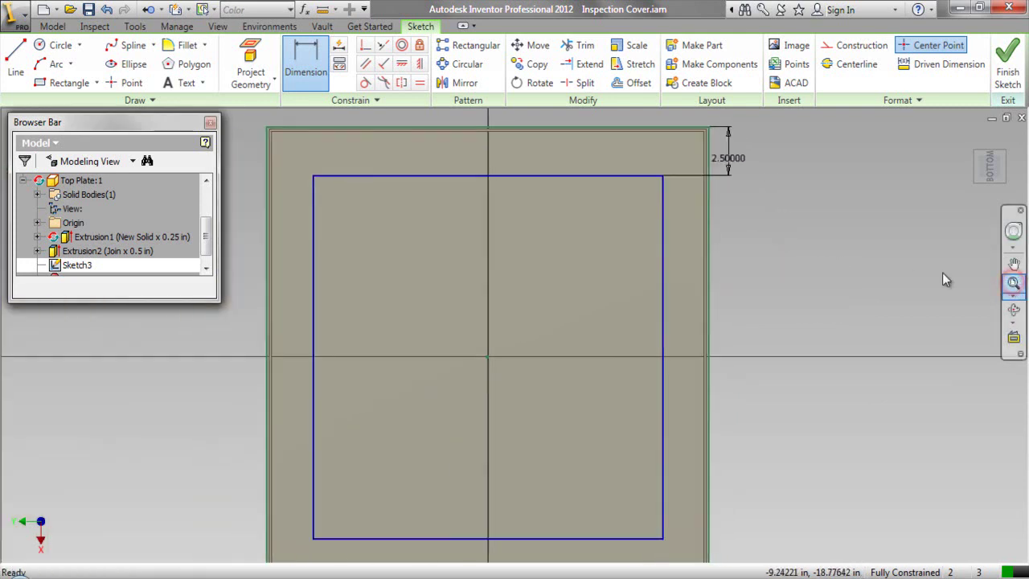
right_click(434, 214)
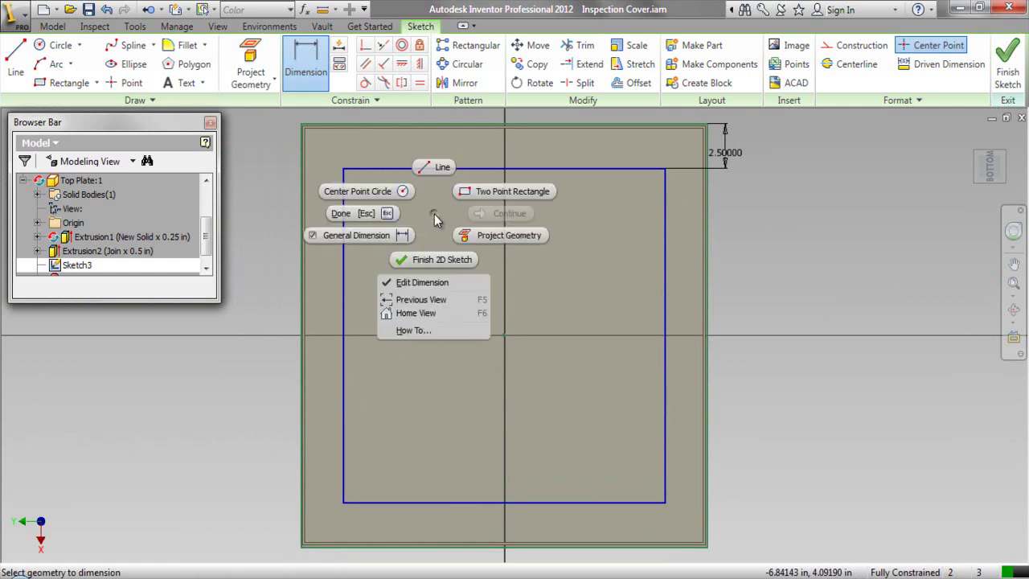
click(431, 168)
click(344, 169)
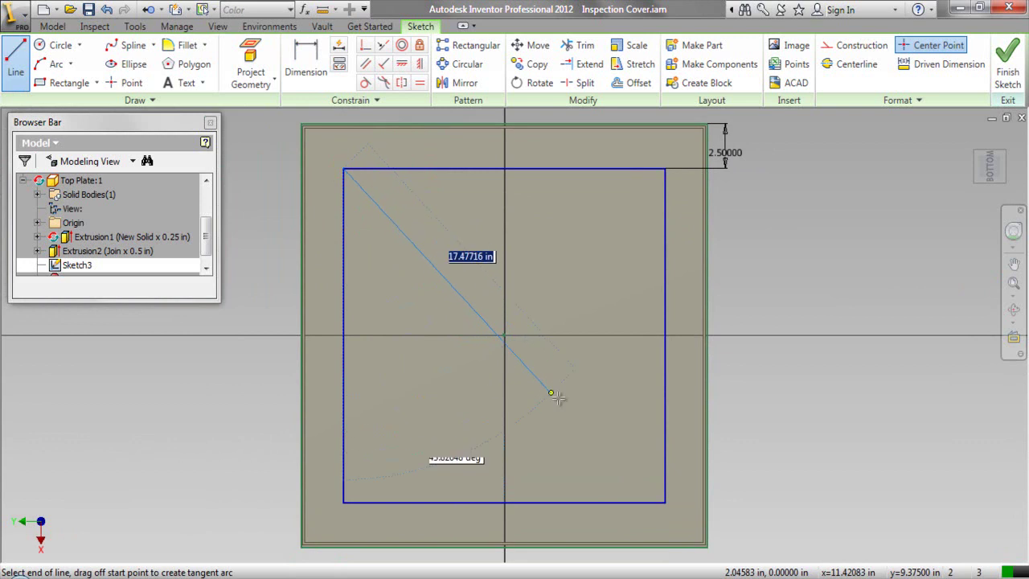
click(664, 502)
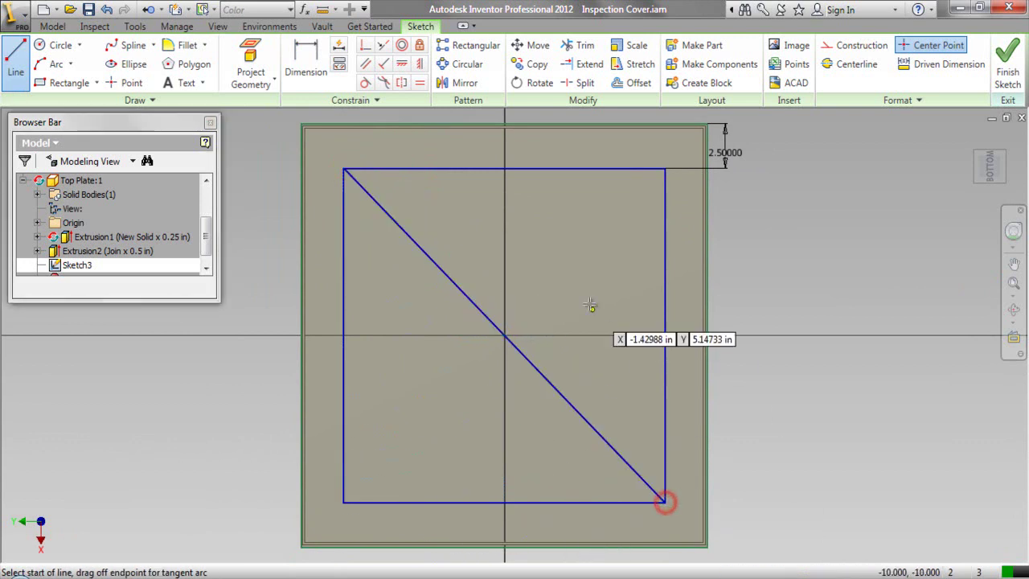
right_click(492, 222)
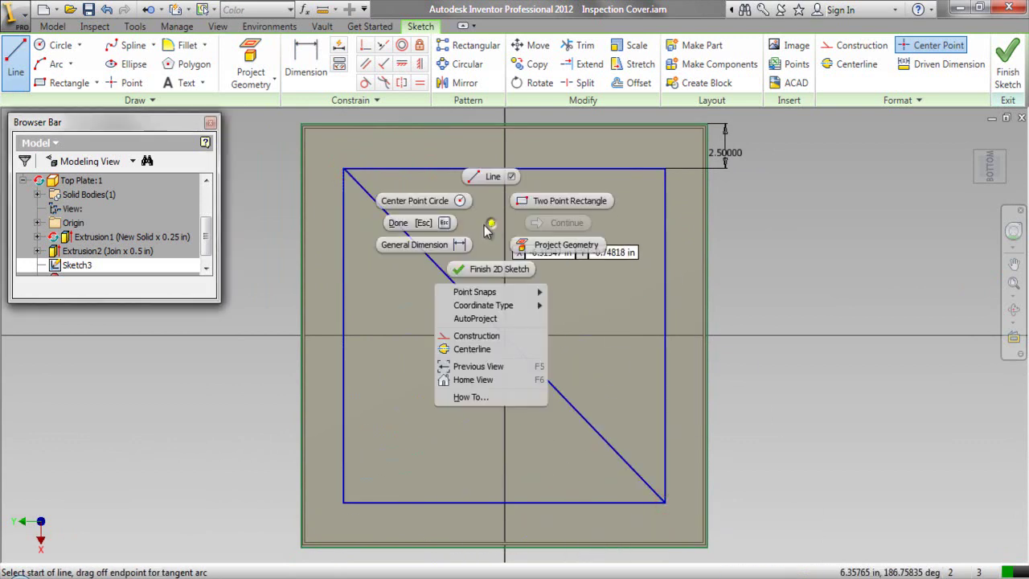
click(427, 225)
Convert the projected outline and the inner rectangle to construction geometry, leaving the diagonal as a normal line.
mouse_move(352, 130)
mouse_down()
mouse_move(689, 198)
mouse_move(766, 344)
mouse_move(758, 561)
mouse_up()
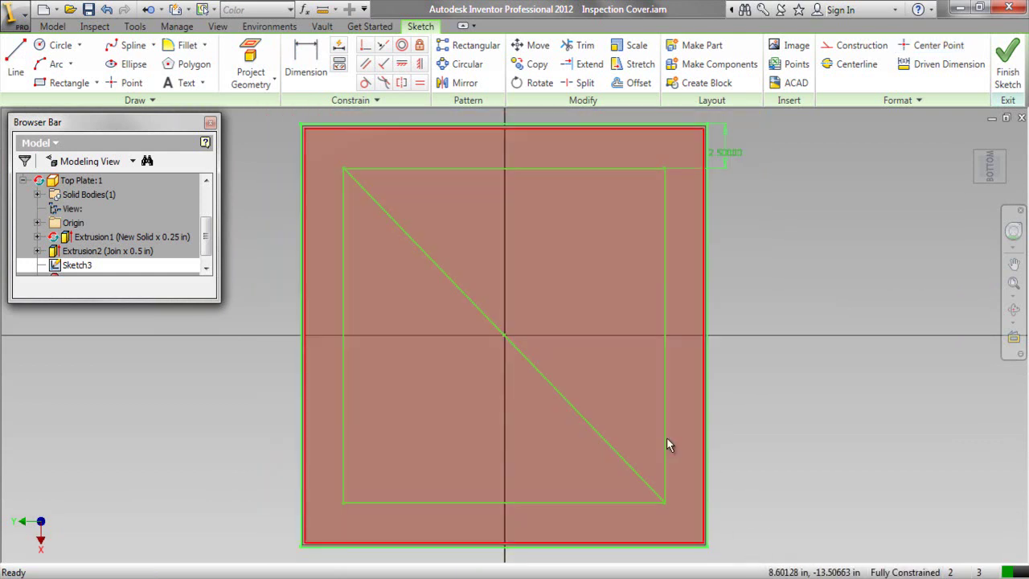
click(572, 402)
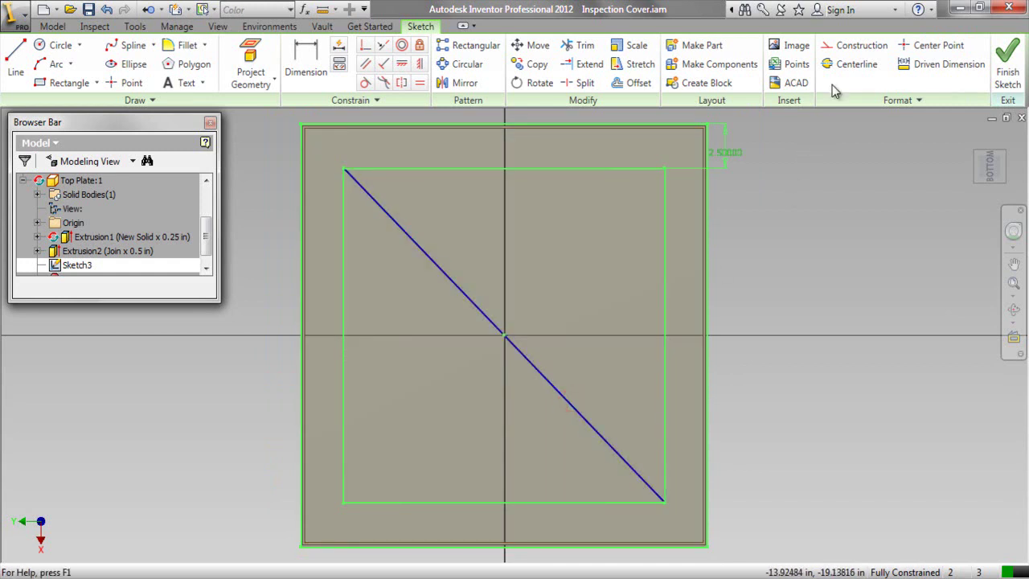
click(848, 45)
click(843, 158)
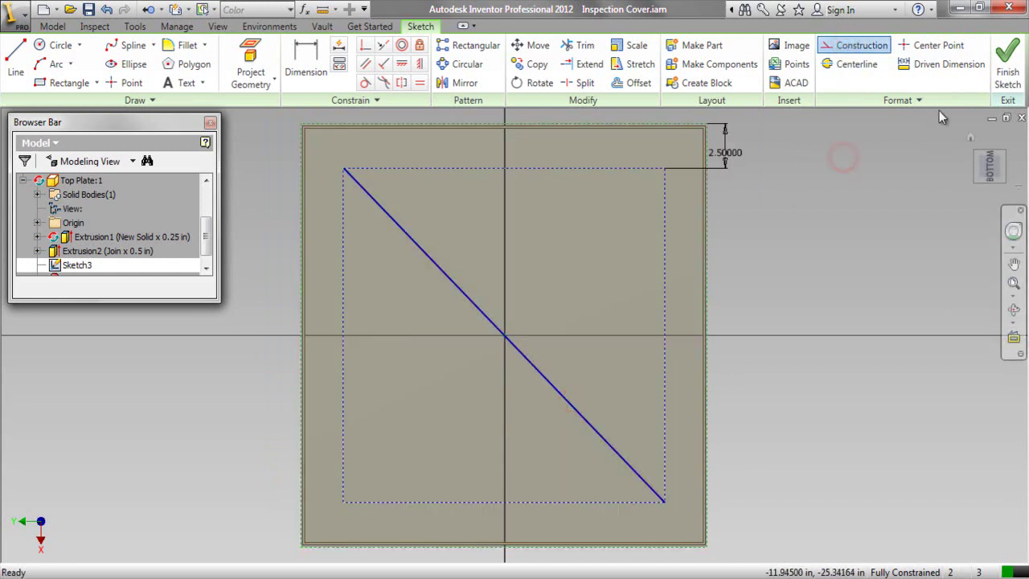
Offset the diagonal line to both sides by about 0.48 in each and end the Offset command.
click(619, 83)
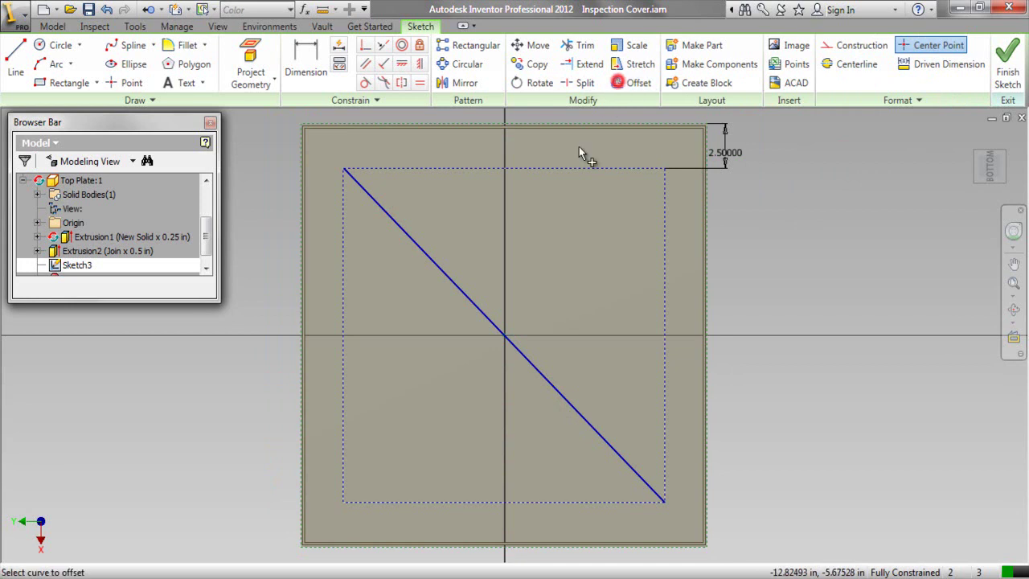
click(473, 298)
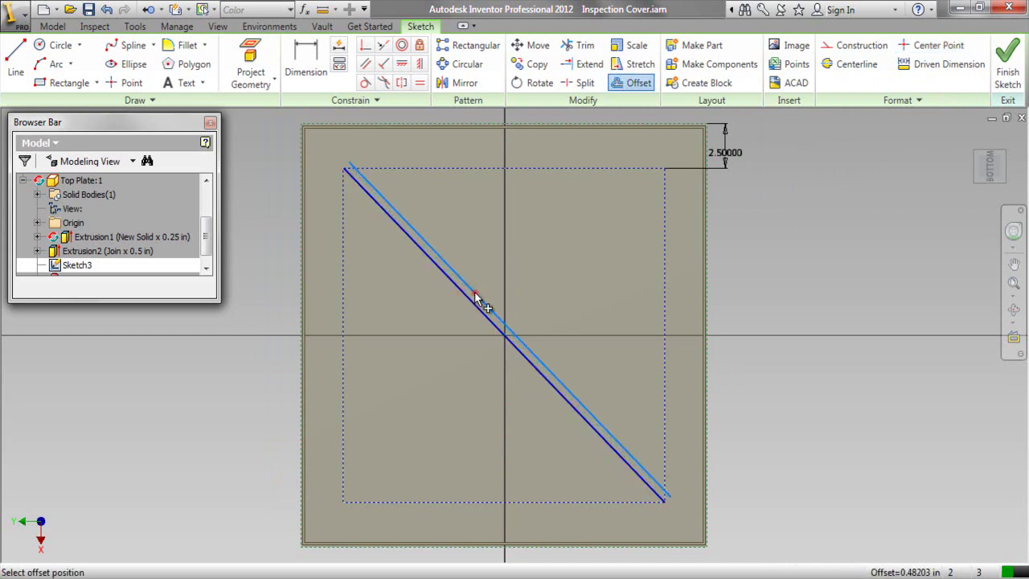
click(462, 304)
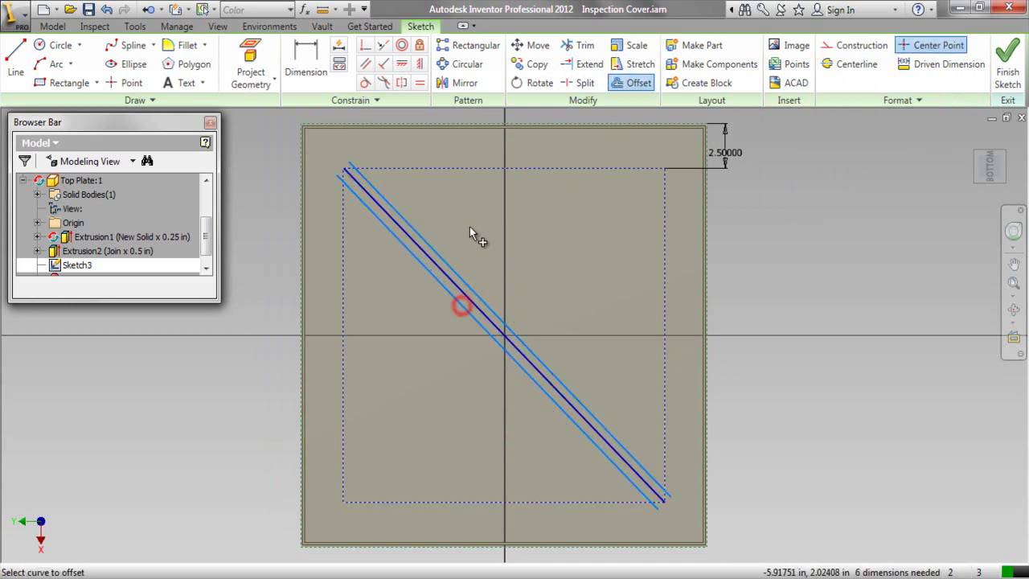
right_click(469, 218)
click(424, 218)
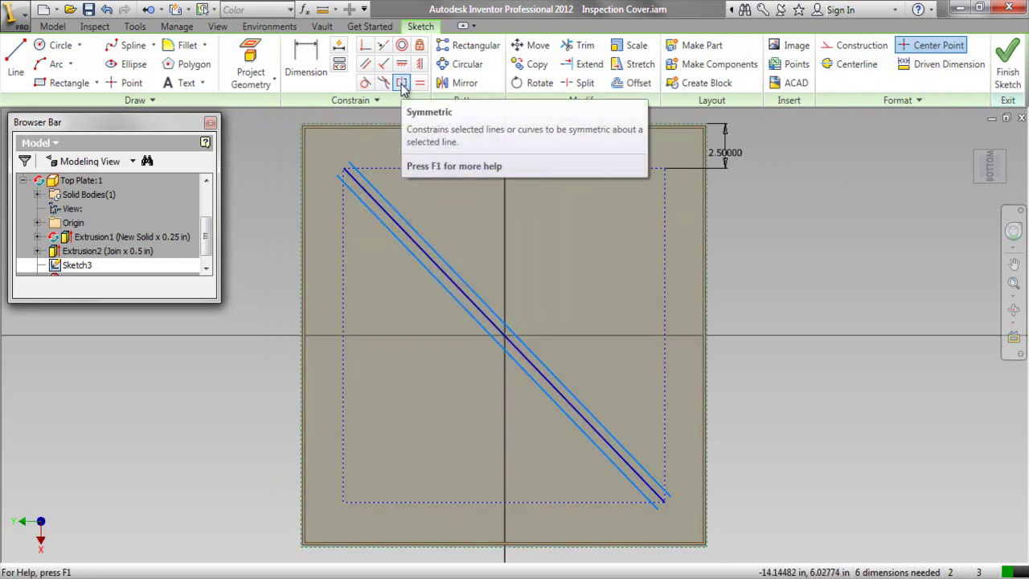
Constrain the two offset lines to be symmetric about the diagonal.
click(402, 84)
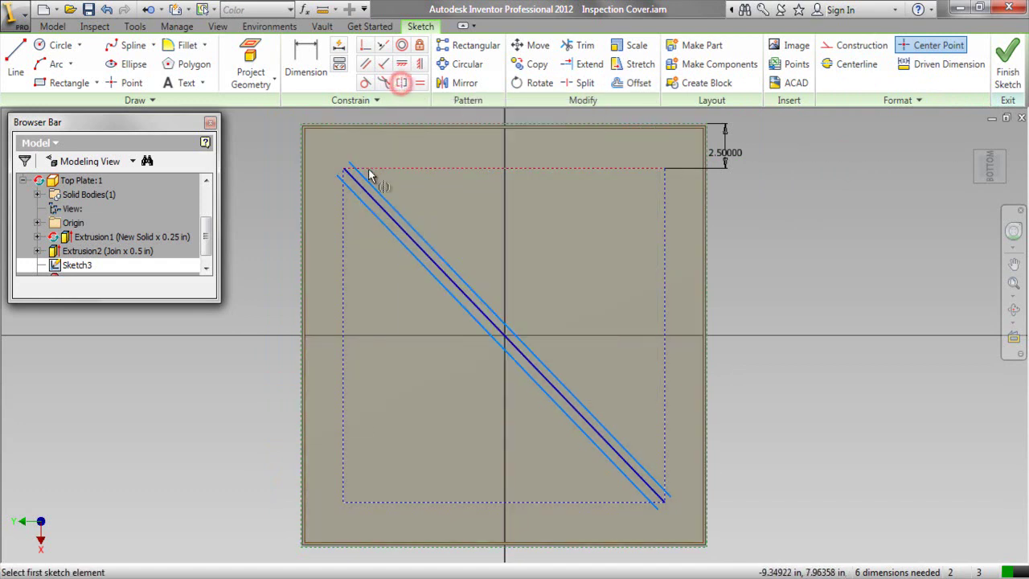
scroll(369, 168, up, 2)
click(367, 190)
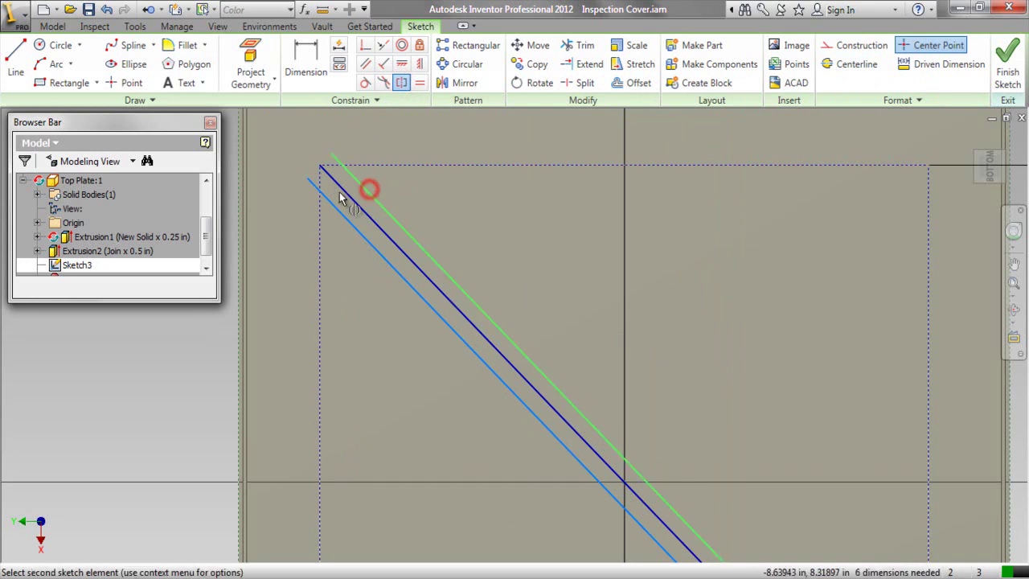
click(329, 203)
click(348, 198)
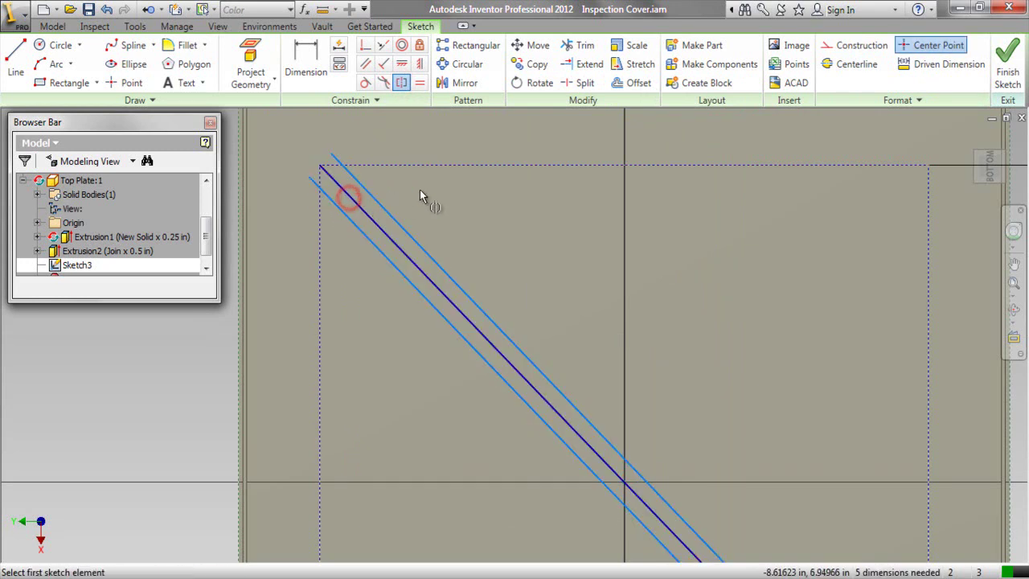
Dimension the distance between the two outer diagonal lines as 0.1875 in and end the Dimension command.
right_click(424, 192)
click(375, 209)
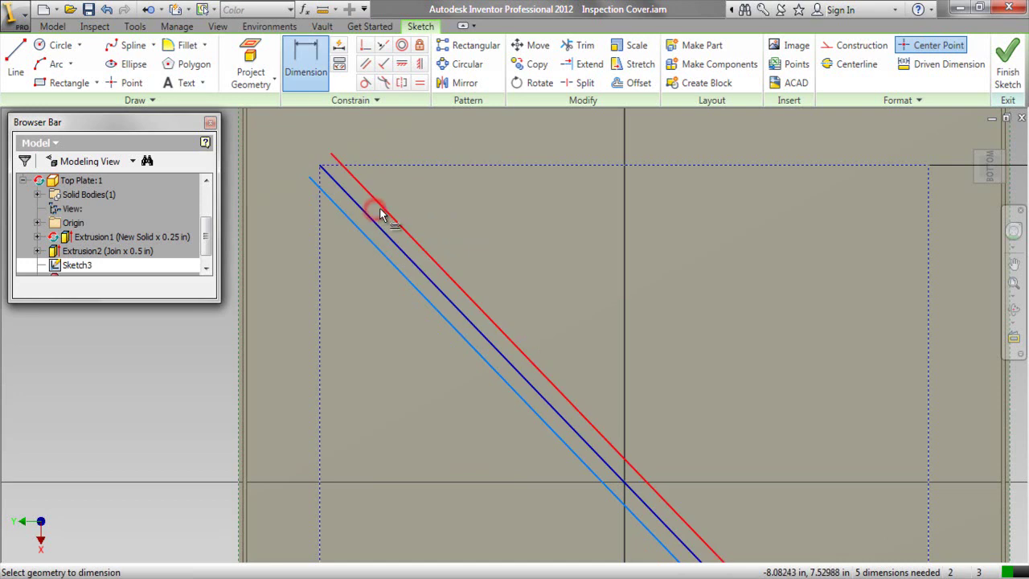
click(366, 241)
click(384, 233)
click(429, 228)
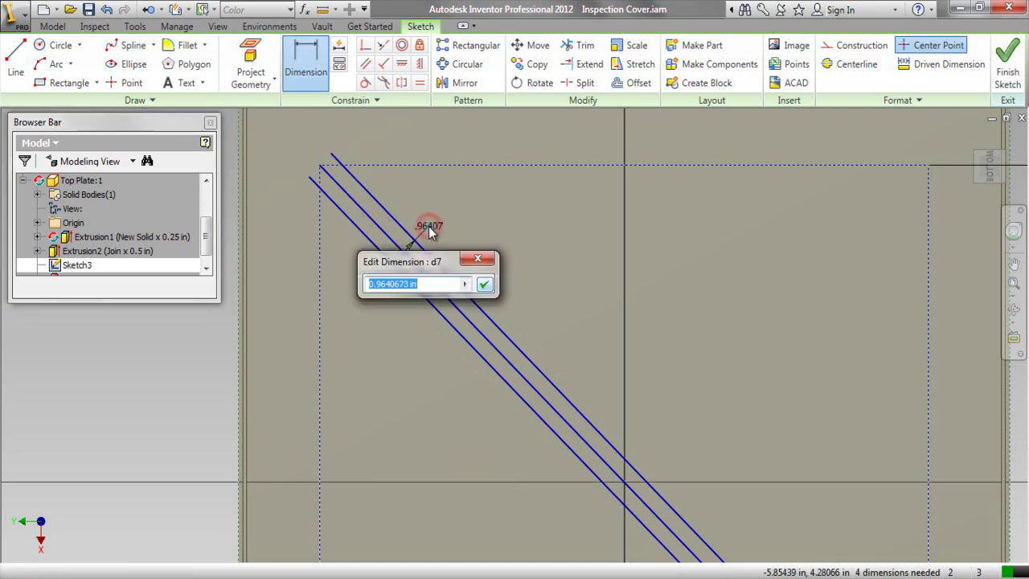
text(.1875)
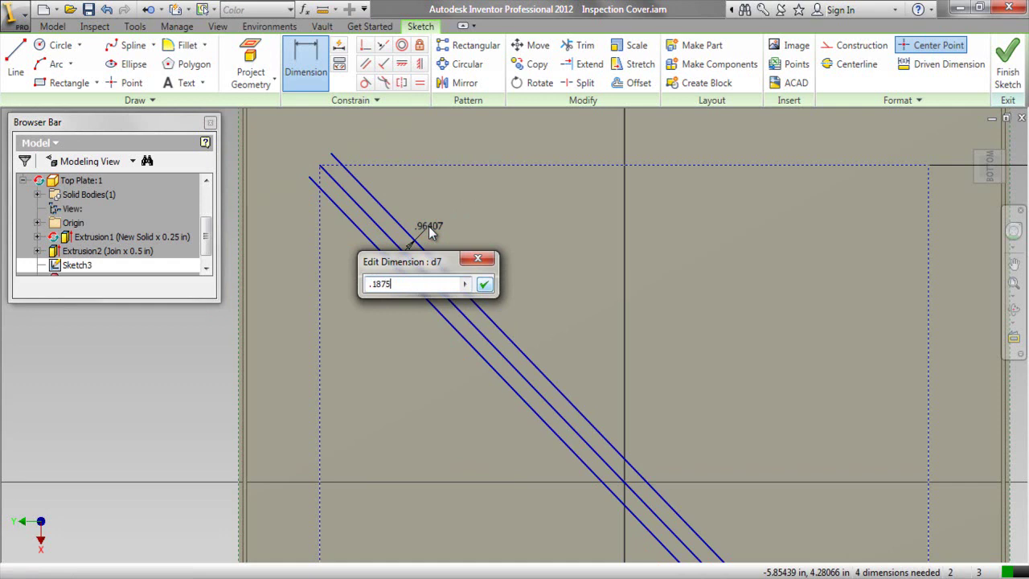
key(Return)
right_click(365, 133)
click(306, 131)
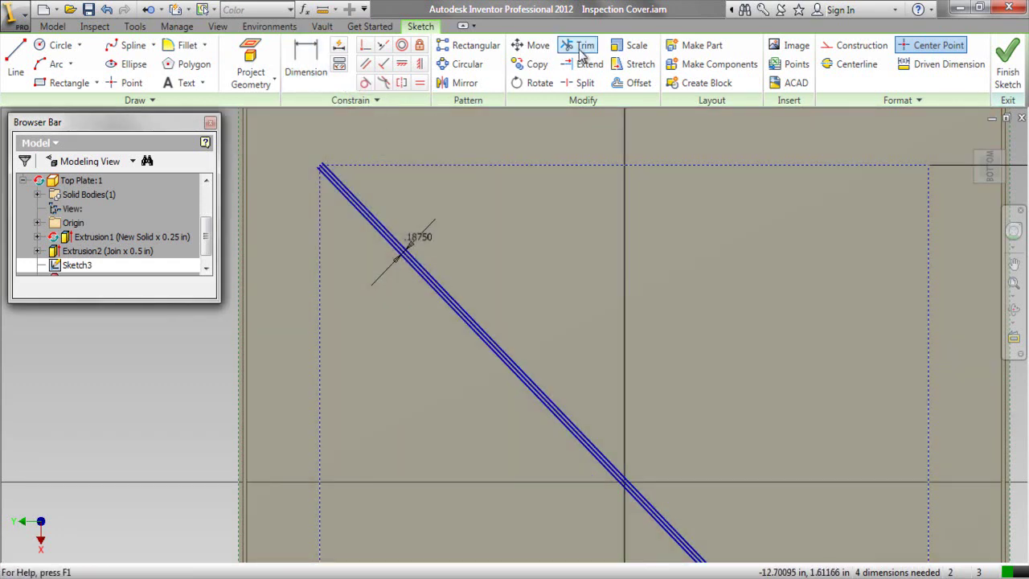
Trim the ends of both offset lines that extend beyond the construction rectangle at its two diagonal corners.
click(584, 50)
scroll(326, 140, up, 3)
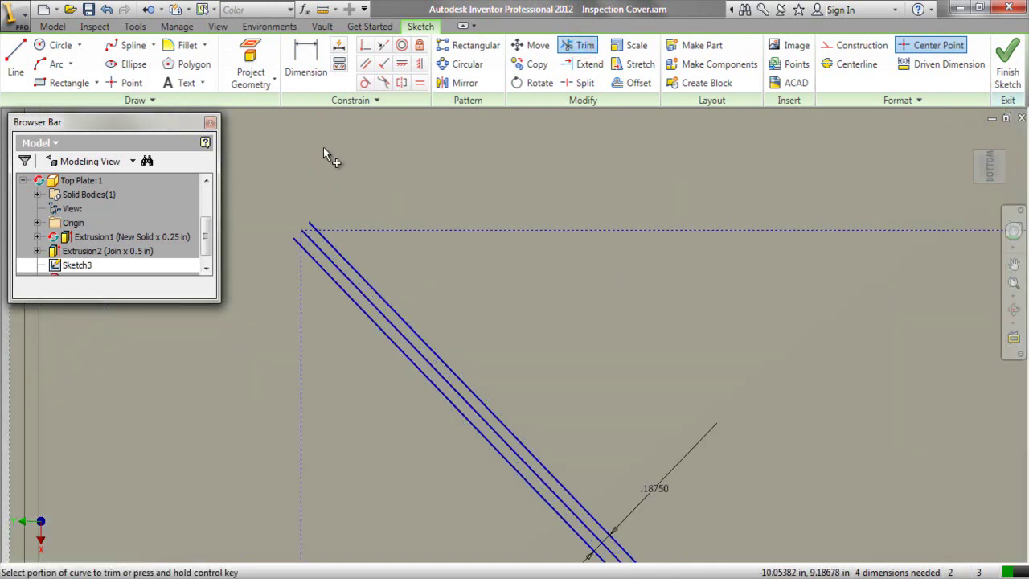
click(312, 226)
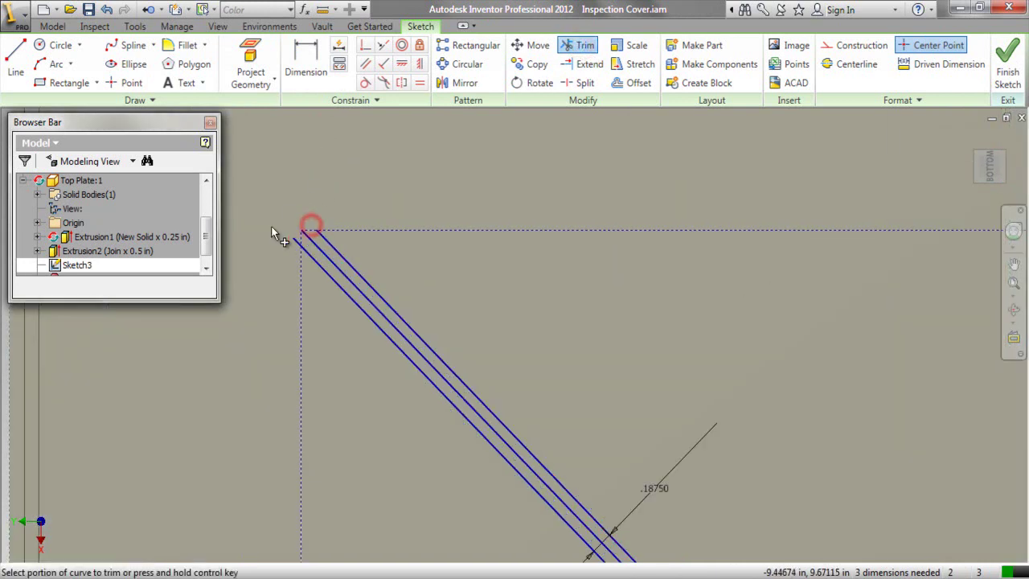
scroll(294, 220, down, 3)
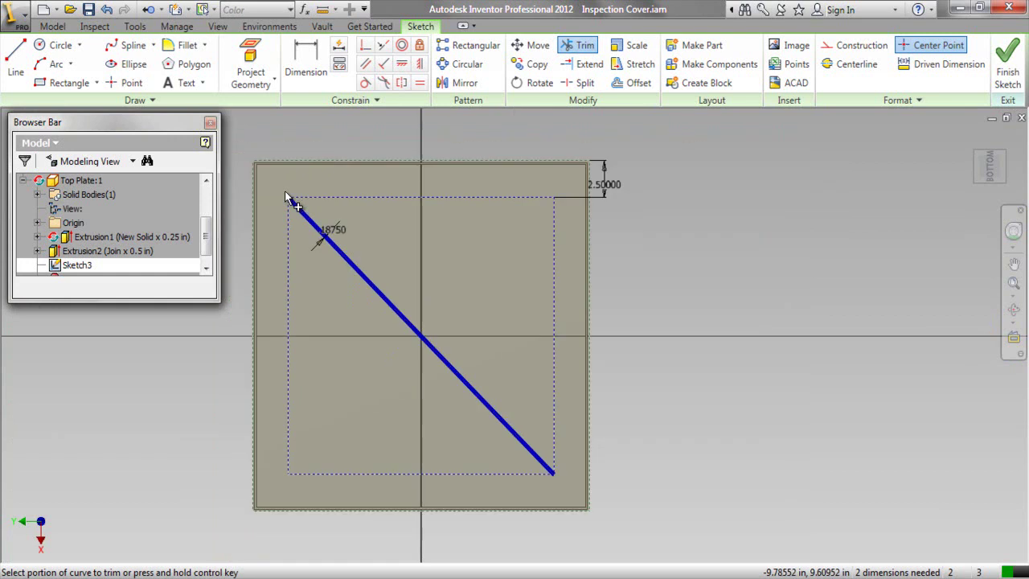
scroll(557, 480, up, 5)
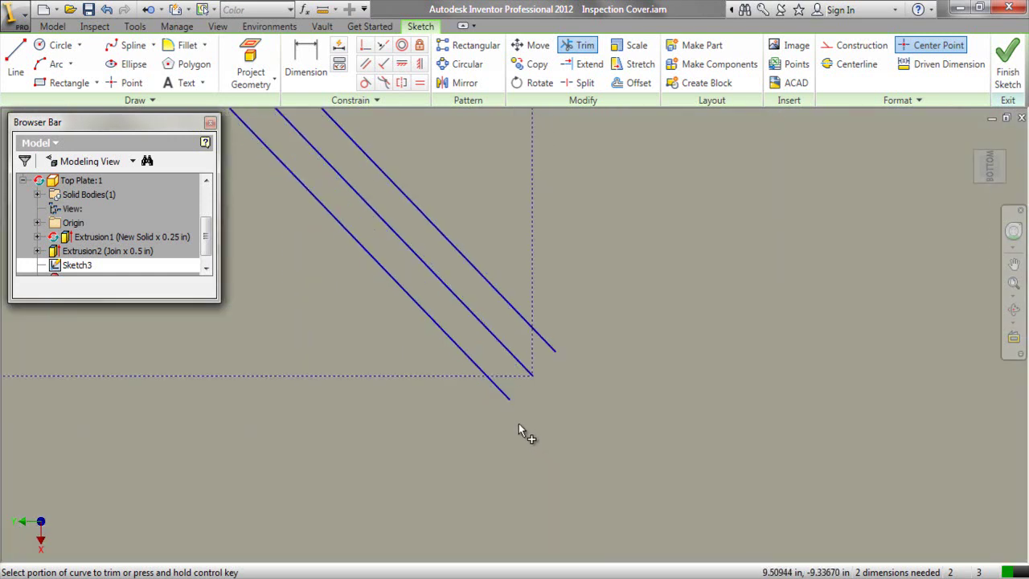
click(553, 349)
Close the diagonal strip's lower-right end with two lines joining the outer lines' ends to the construction rectangle's corner.
right_click(632, 279)
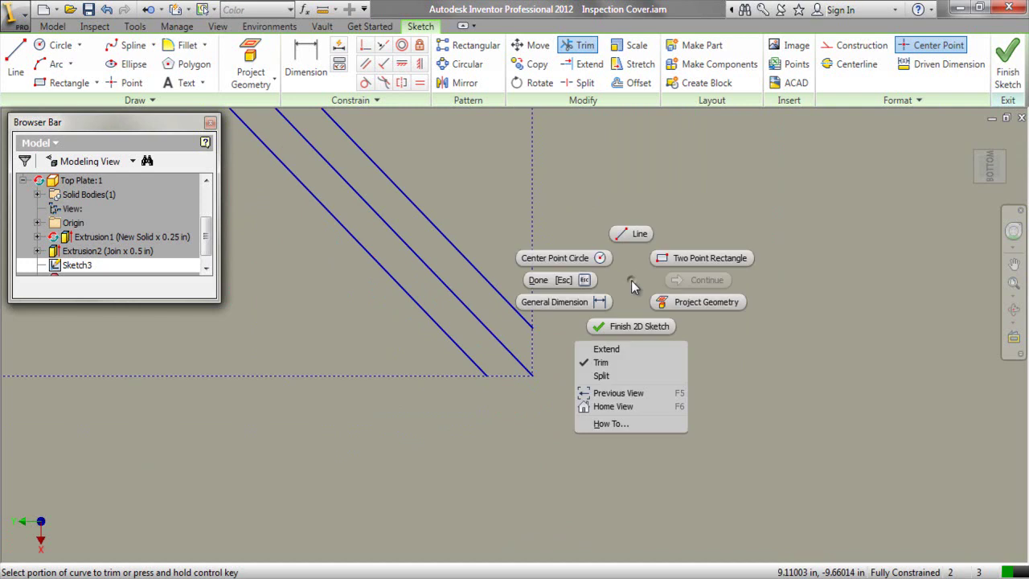
click(638, 233)
click(534, 328)
click(532, 374)
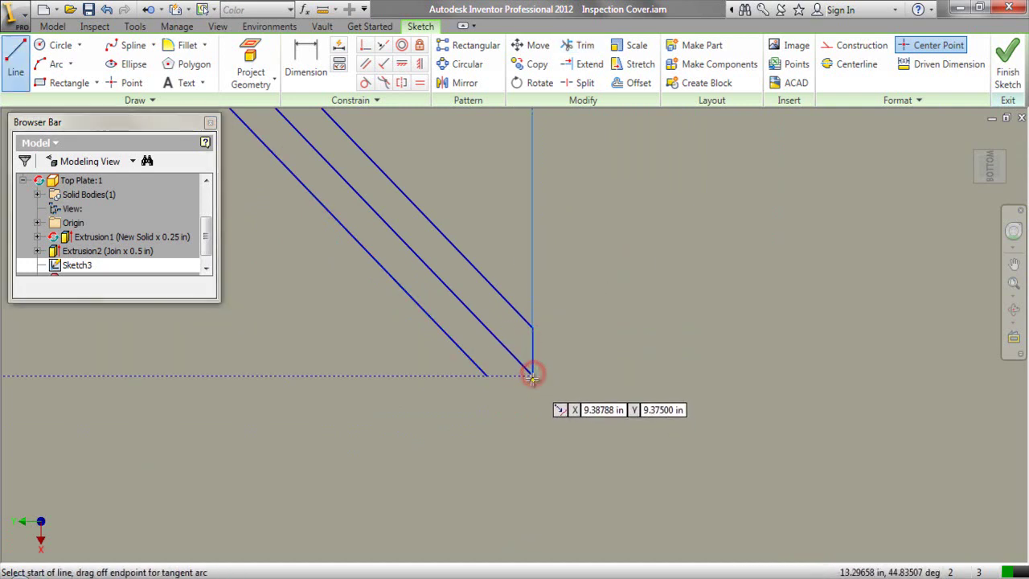
click(532, 374)
double_click(485, 374)
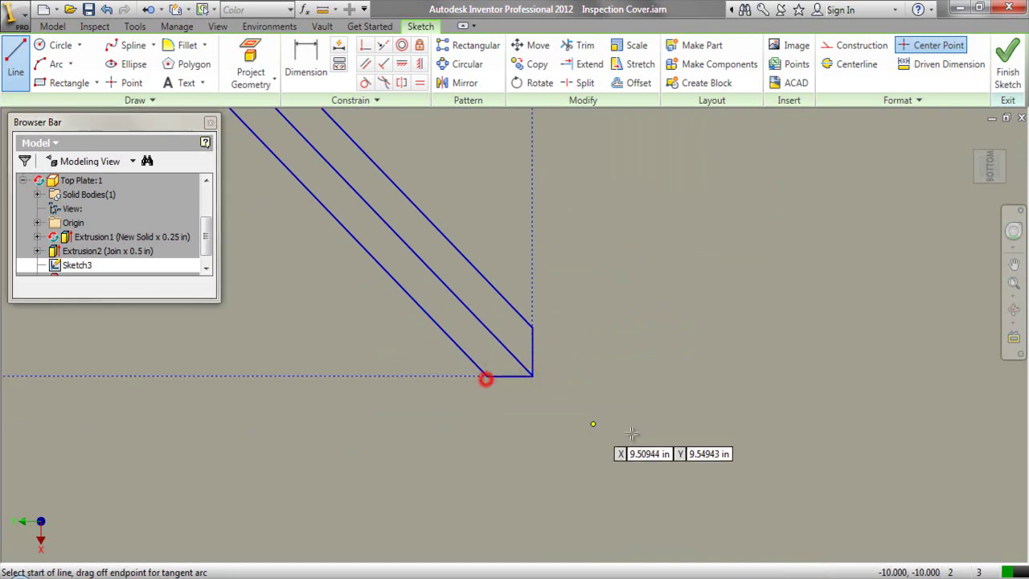
Close the strip's opposite end with two lines from the construction rectangle's upper-left corner to the outer lines' ends, and end the Line command.
scroll(632, 434, down, 5)
scroll(402, 162, up, 3)
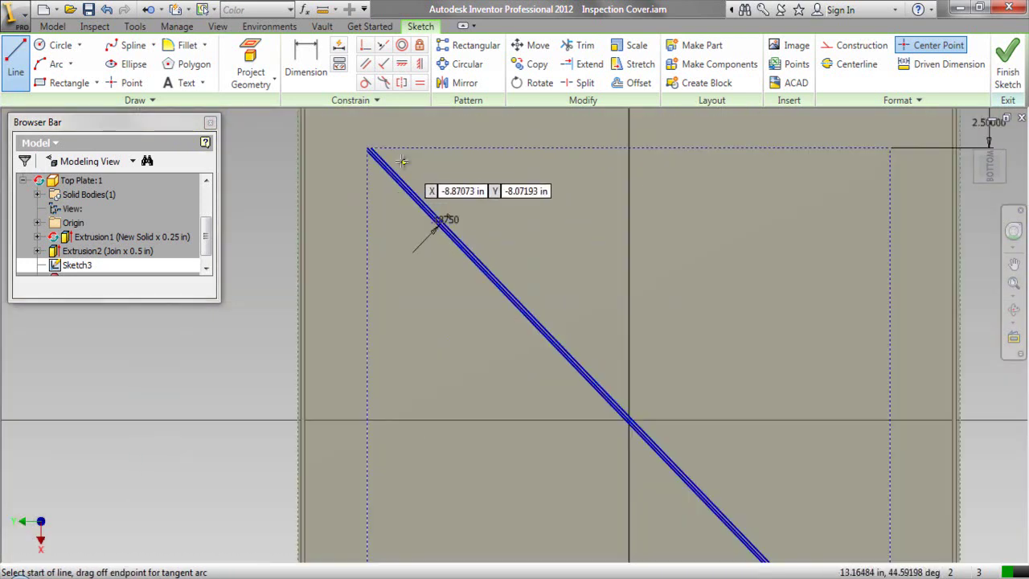
scroll(402, 161, up, 4)
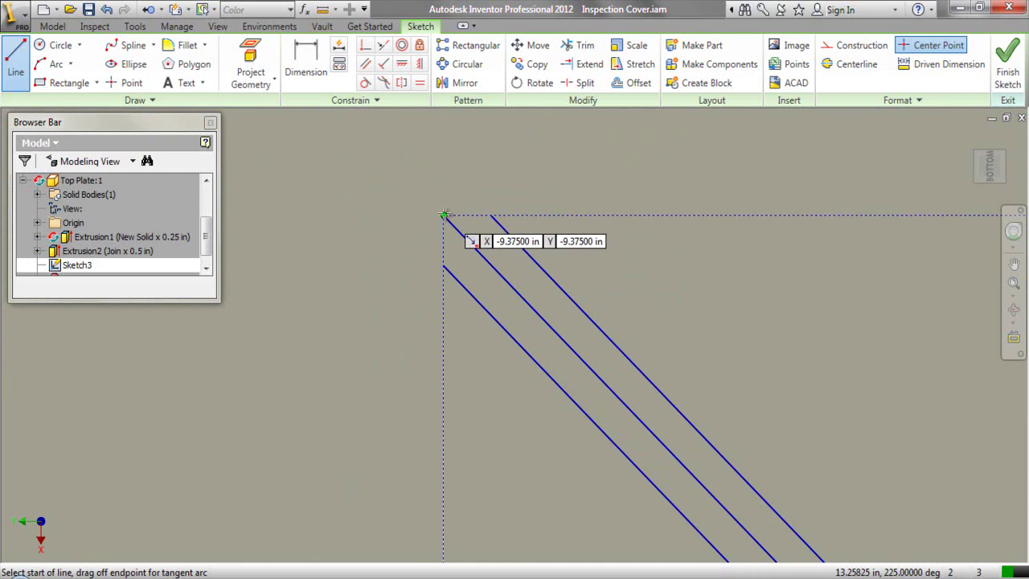
click(445, 214)
double_click(488, 214)
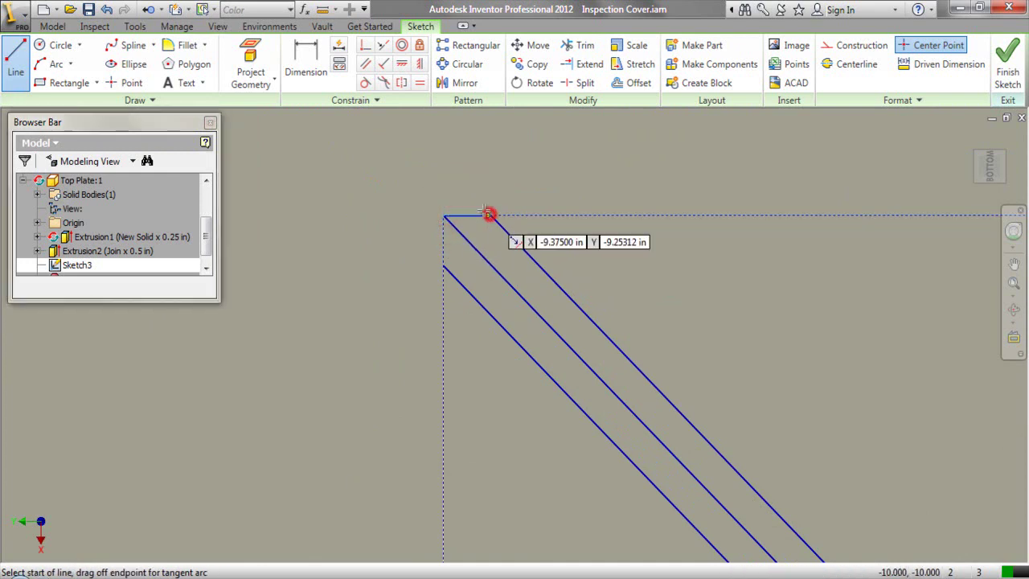
click(444, 215)
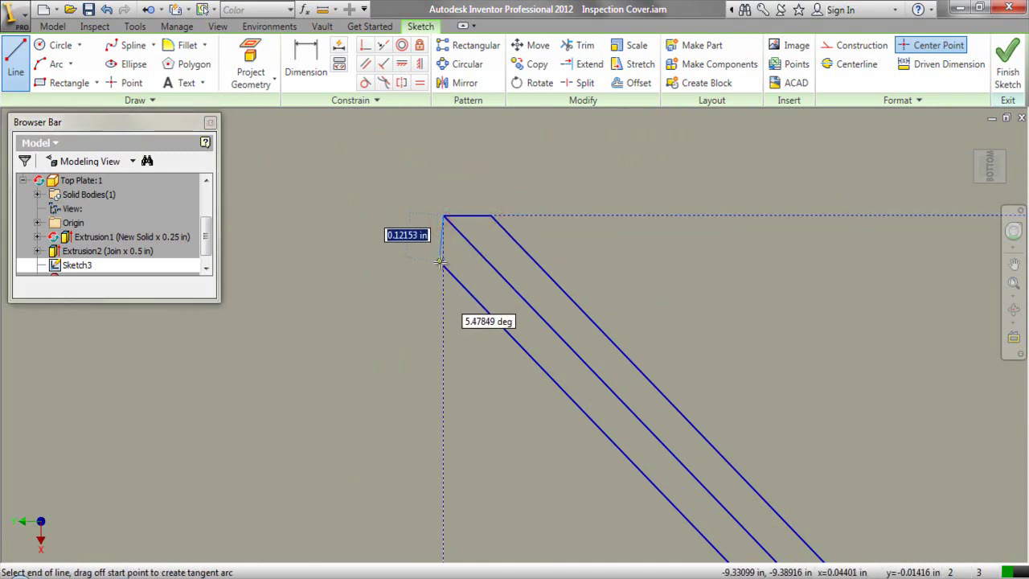
double_click(442, 262)
right_click(417, 192)
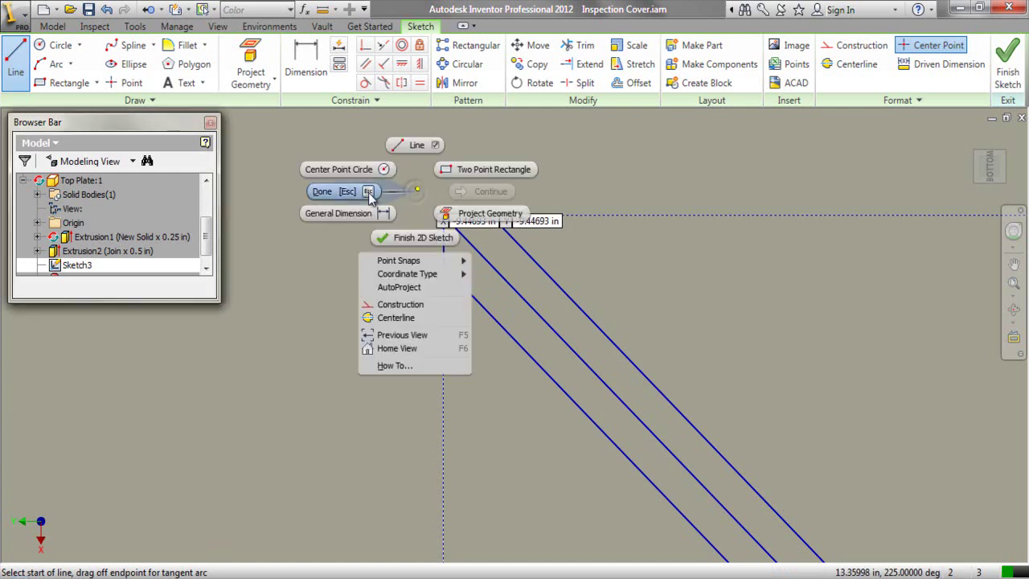
click(370, 198)
Convert the middle diagonal line of the strip to construction geometry and clear the selection.
scroll(394, 198, up, 5)
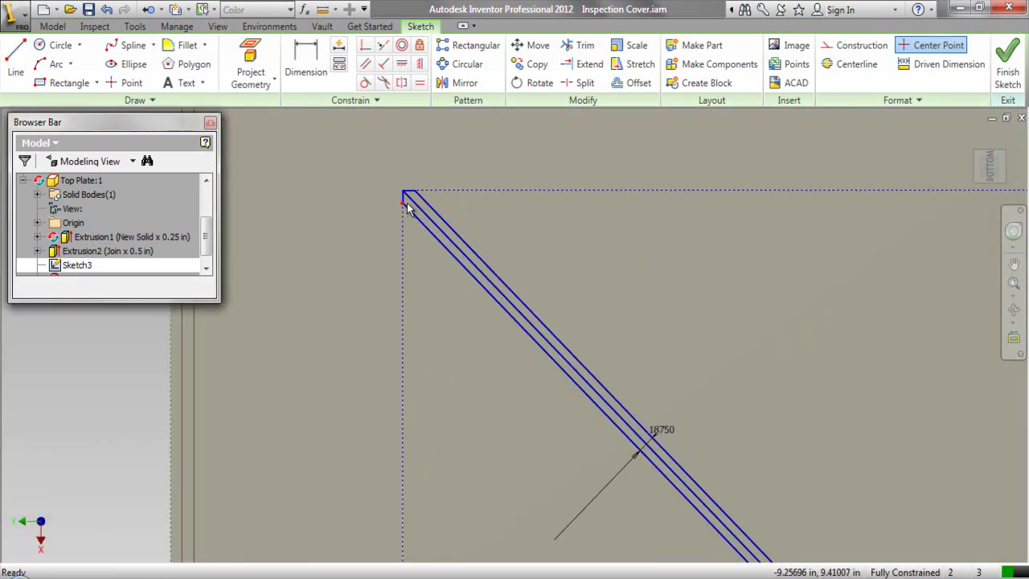
click(414, 203)
click(854, 63)
click(862, 45)
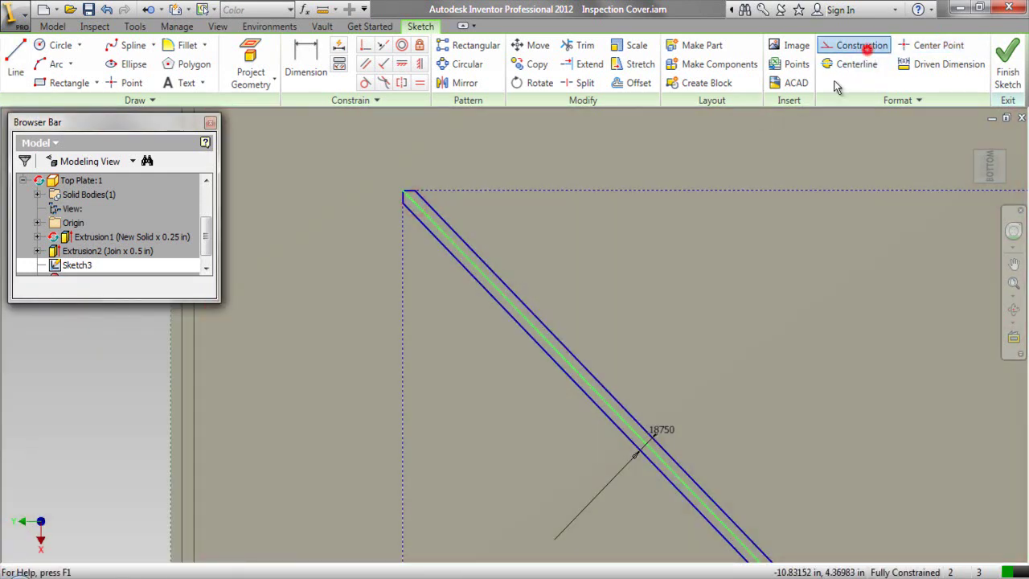
click(706, 162)
scroll(385, 219, down, 3)
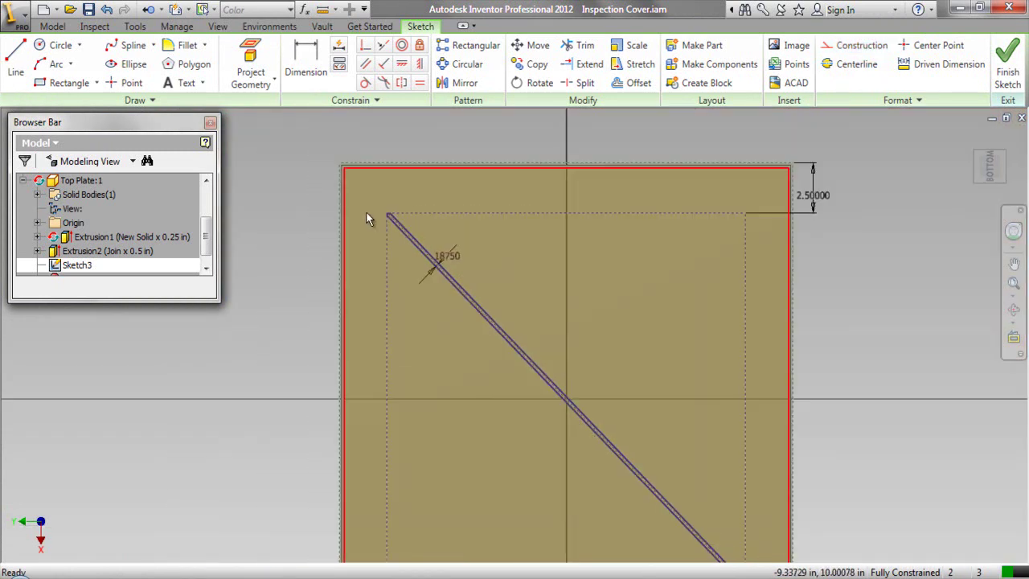
click(367, 216)
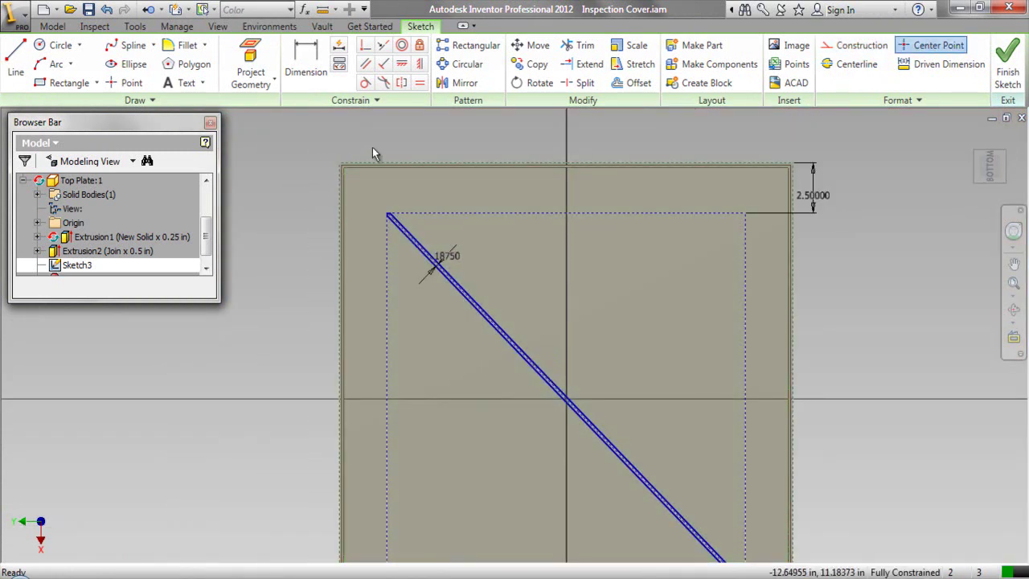
Finish the sketch and extrude the diagonal strip 0.375 in as a join on the plate's underside.
click(1007, 64)
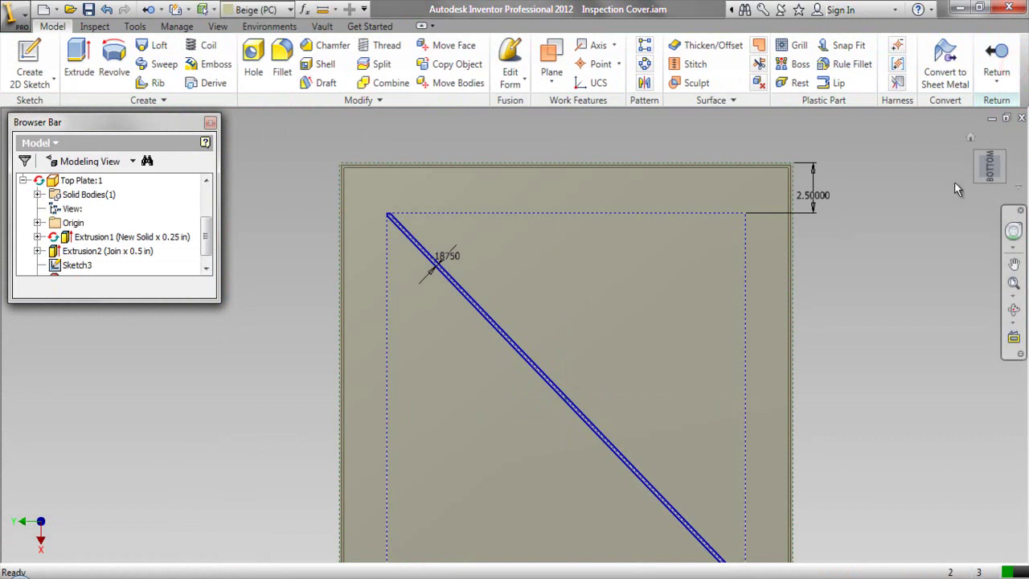
click(988, 193)
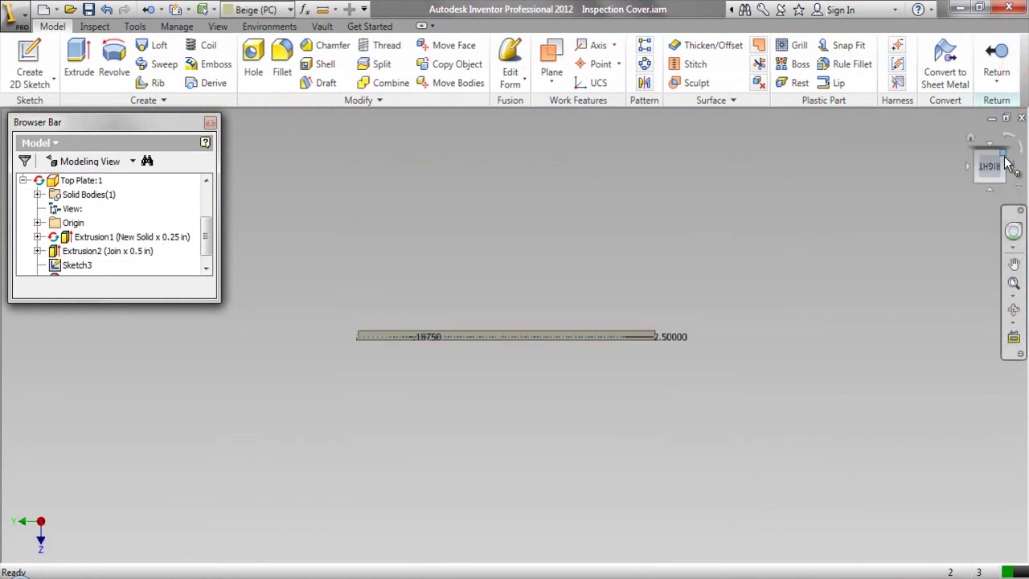
key(F6)
scroll(485, 306, down, 10)
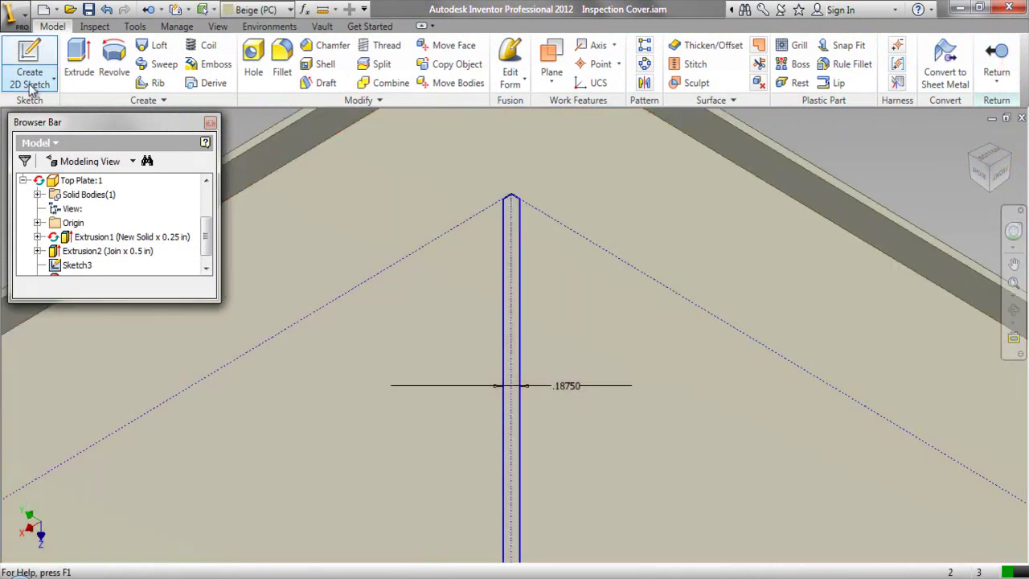
click(79, 62)
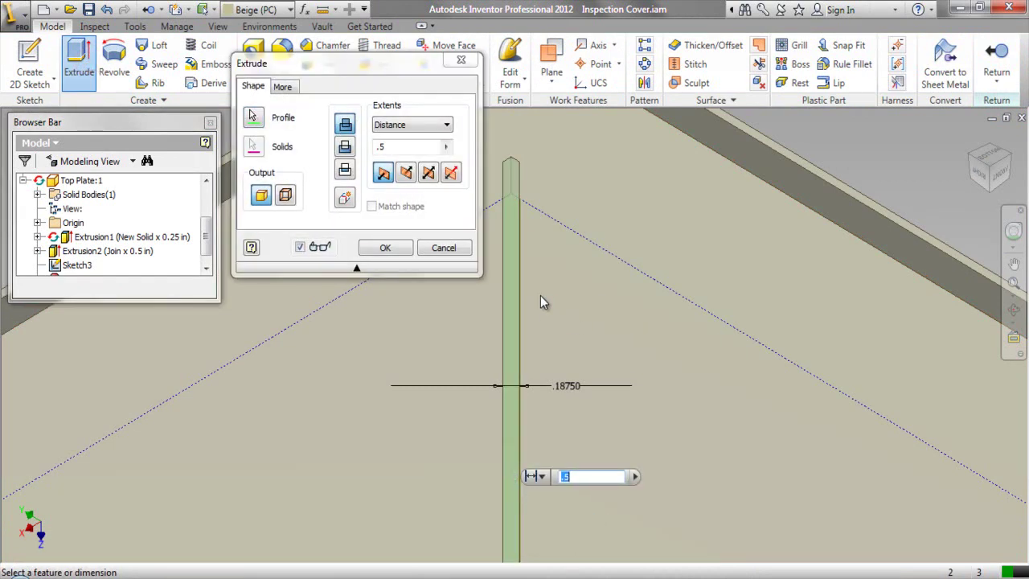
click(382, 146)
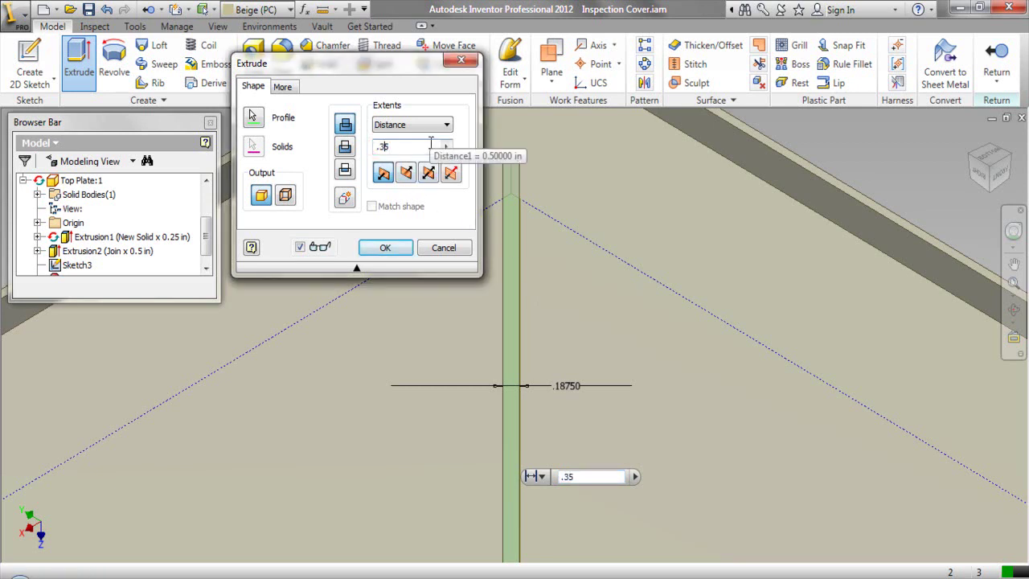
text(.375)
click(402, 248)
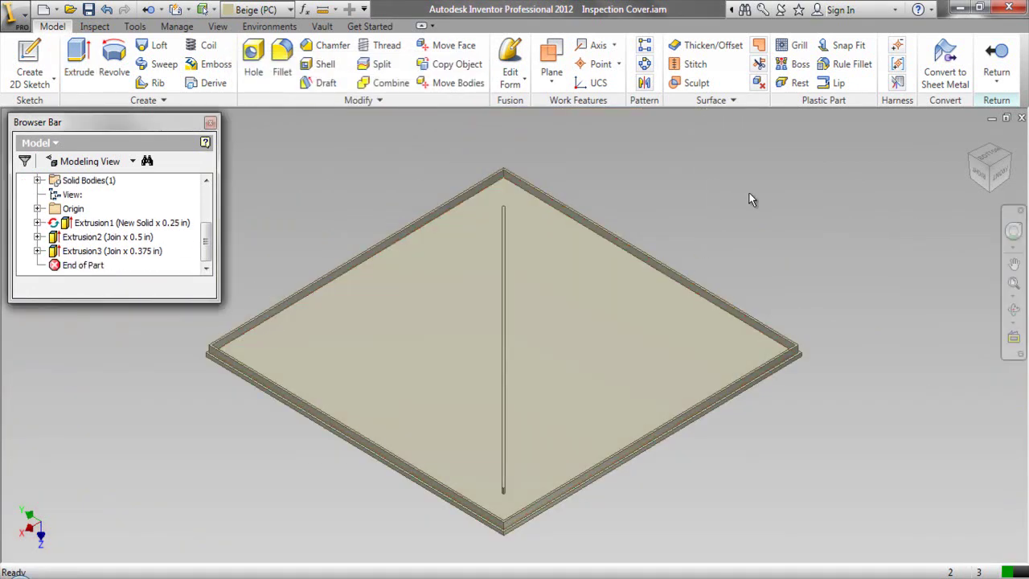
Create a circular pattern of the diagonal rib about the top plate's Z axis with 4 occurrences over 360 degrees.
click(647, 66)
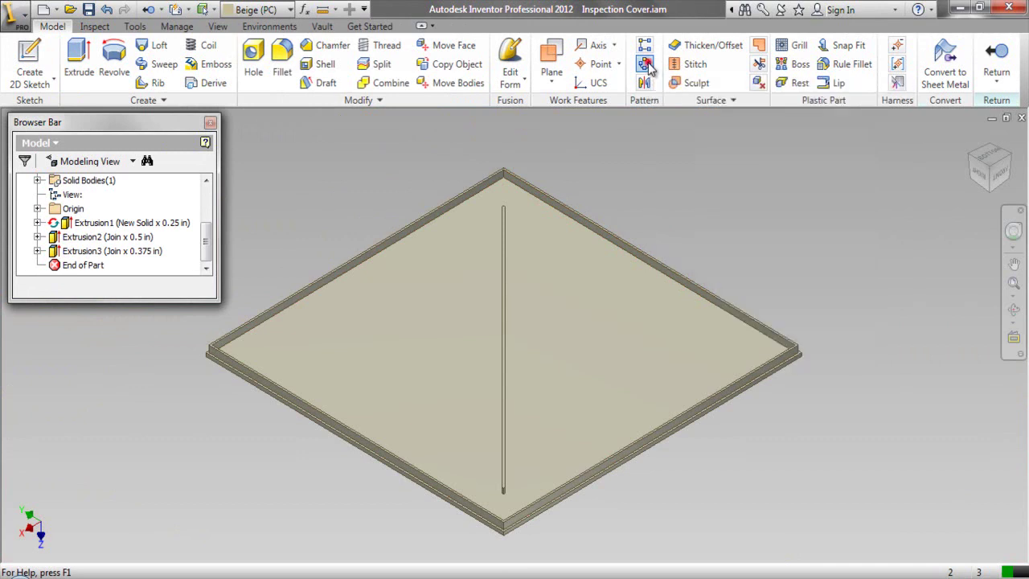
click(502, 291)
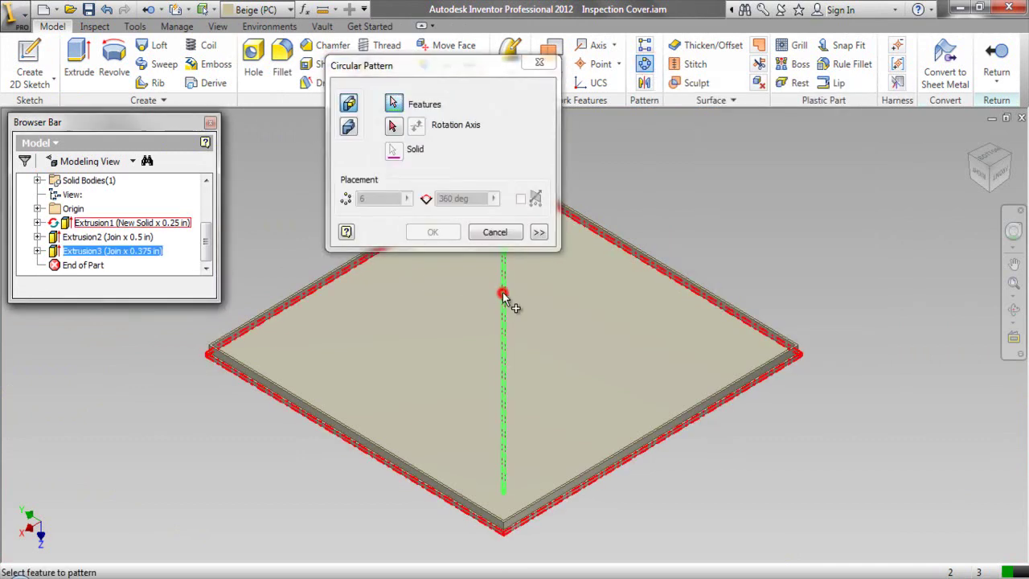
click(392, 127)
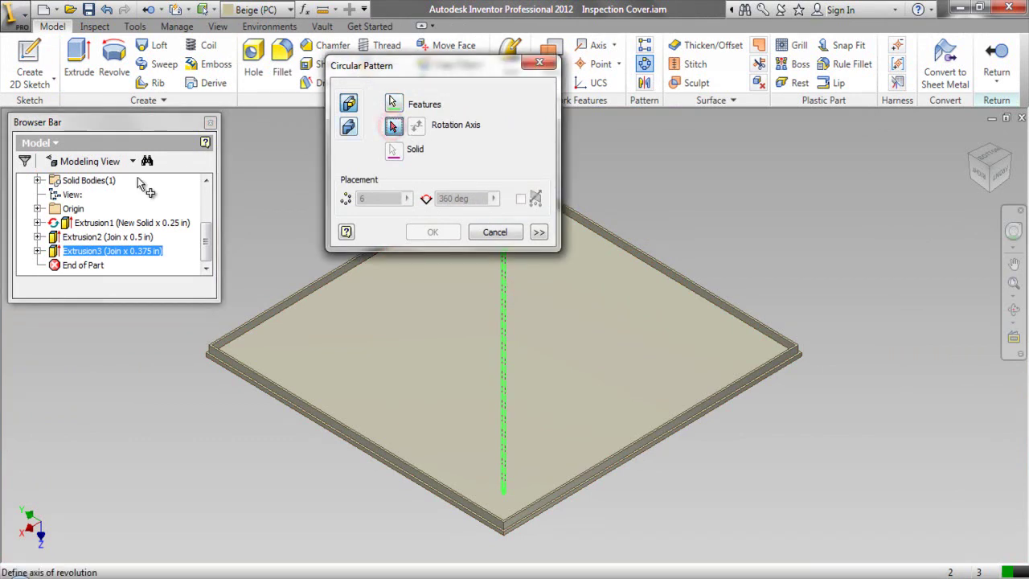
click(37, 209)
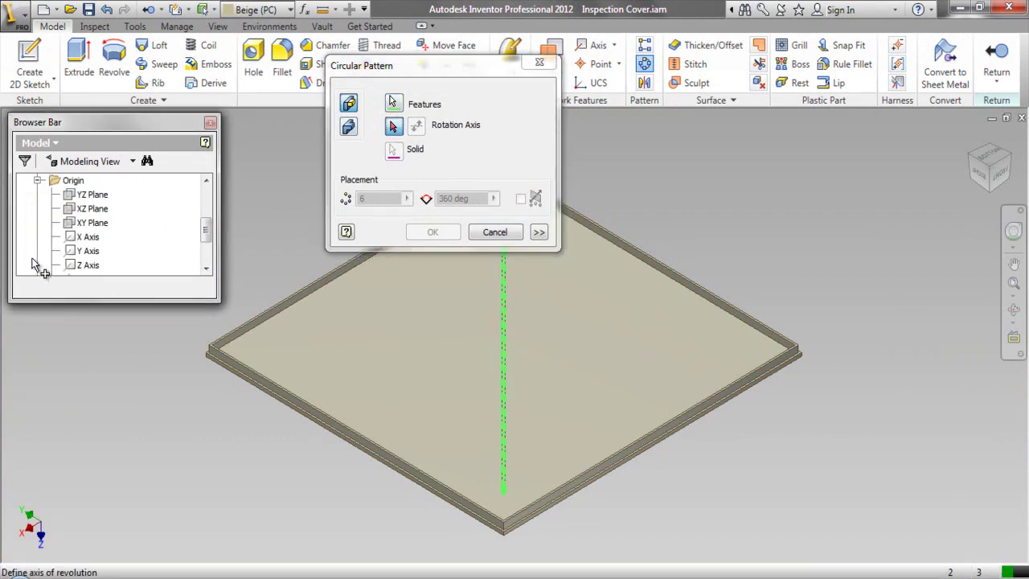
click(76, 266)
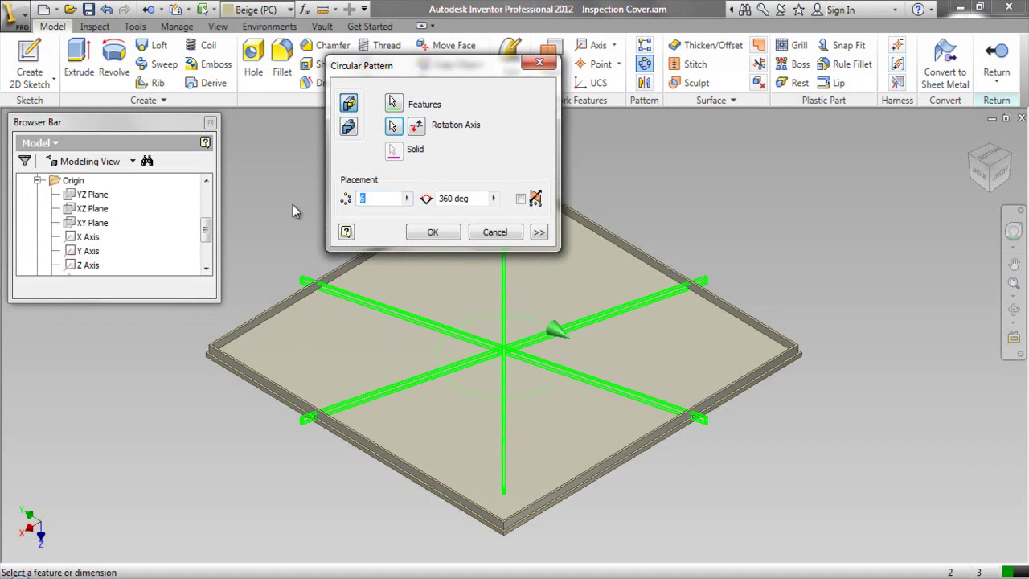
text(4)
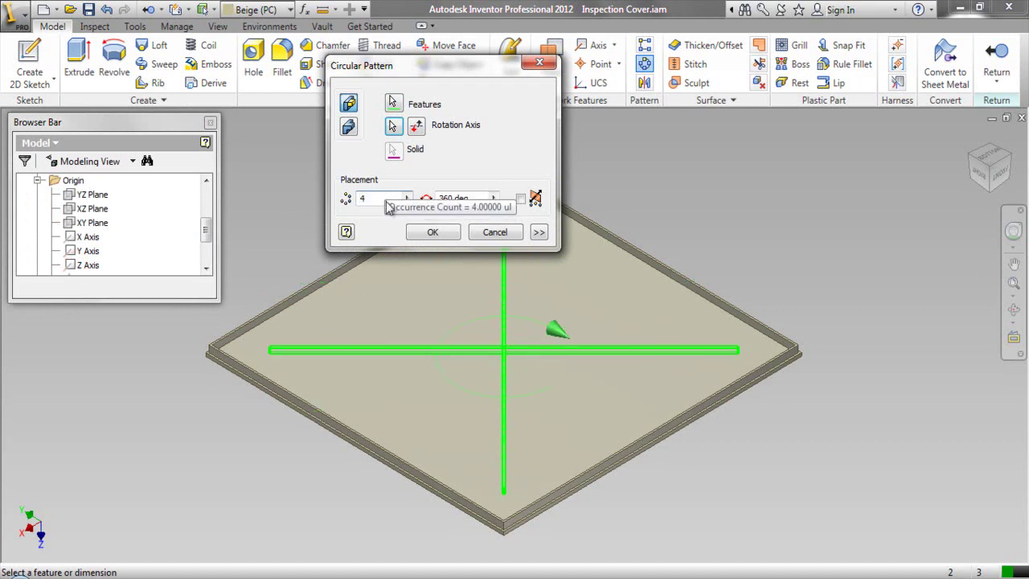
click(421, 231)
click(344, 176)
click(38, 181)
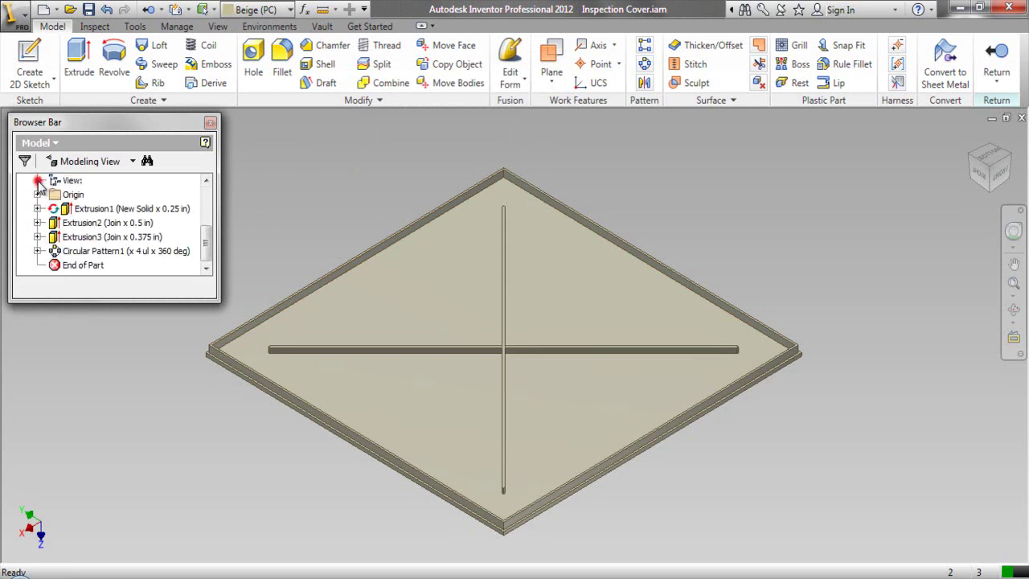
Start a 2D sketch on the side face of the long horizontal rib under the cover.
click(29, 61)
scroll(311, 343, up, 5)
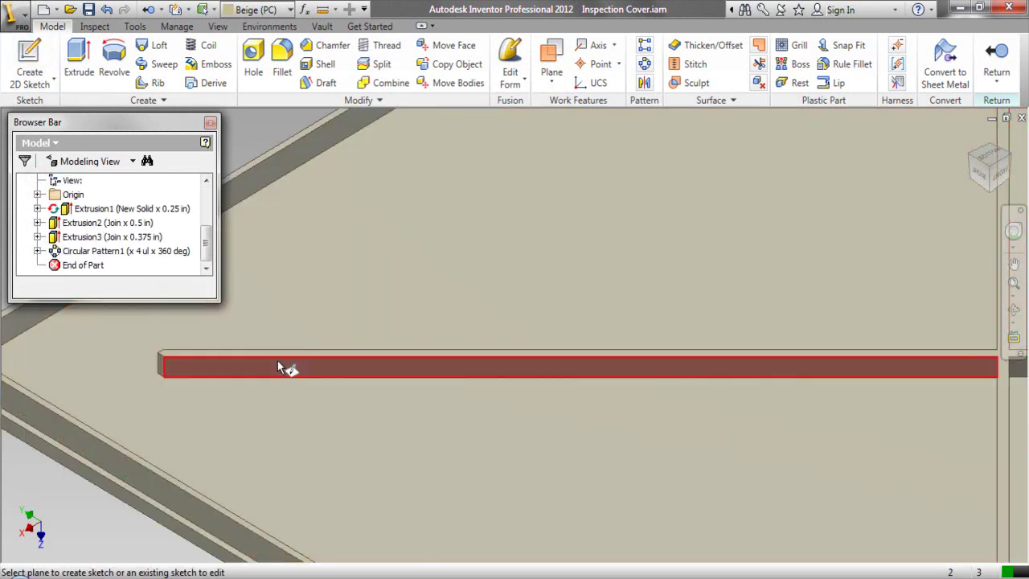
click(274, 366)
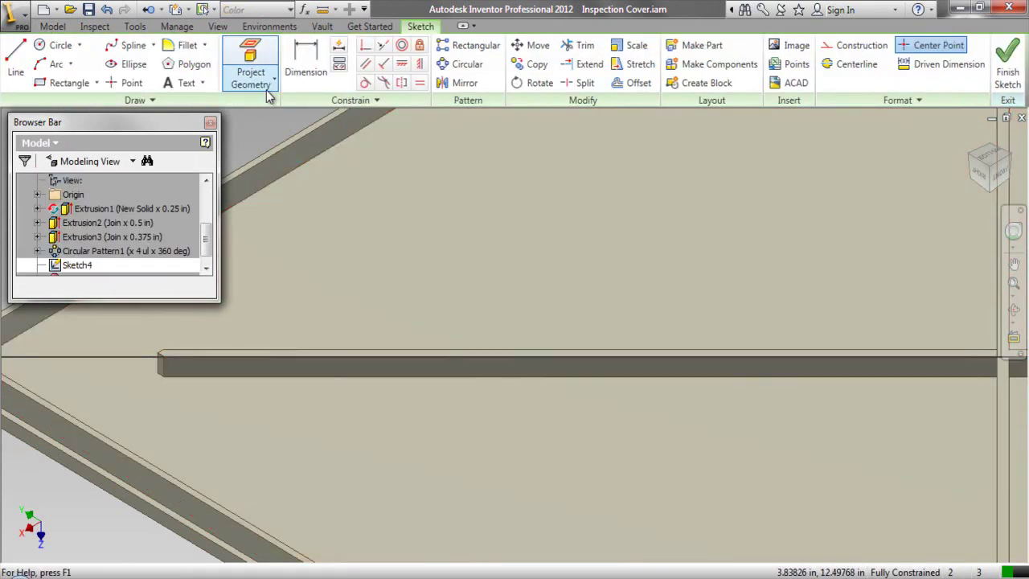
Project the part's cut edges onto the rib sketch plane.
click(273, 83)
click(268, 139)
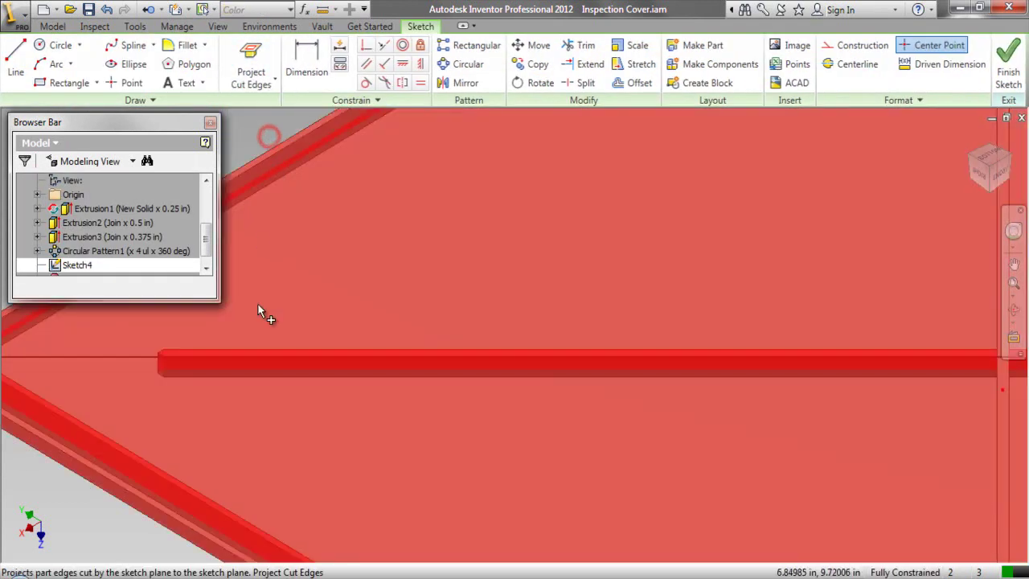
scroll(486, 343, down, 4)
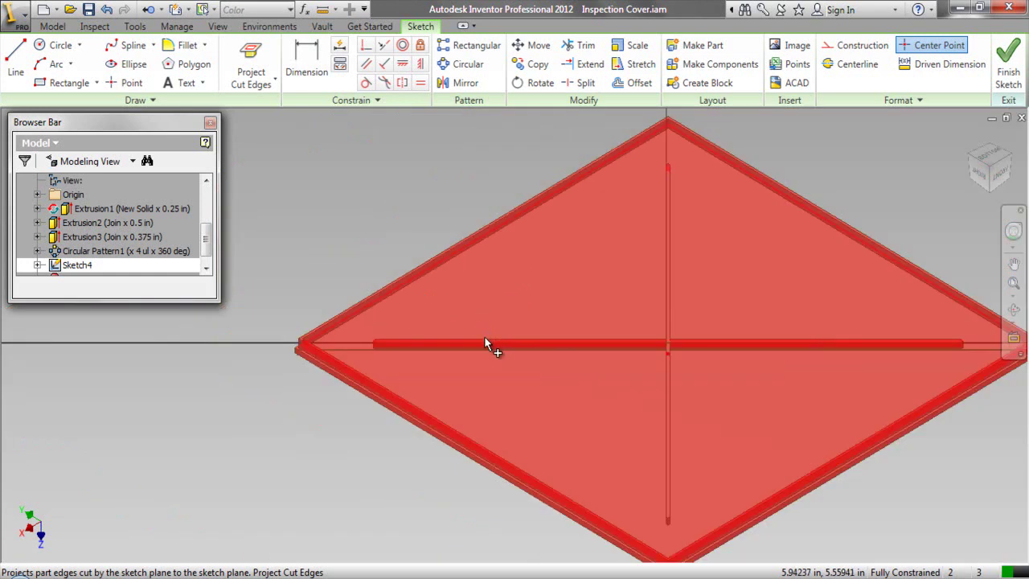
scroll(352, 352, up, 2)
right_click(328, 166)
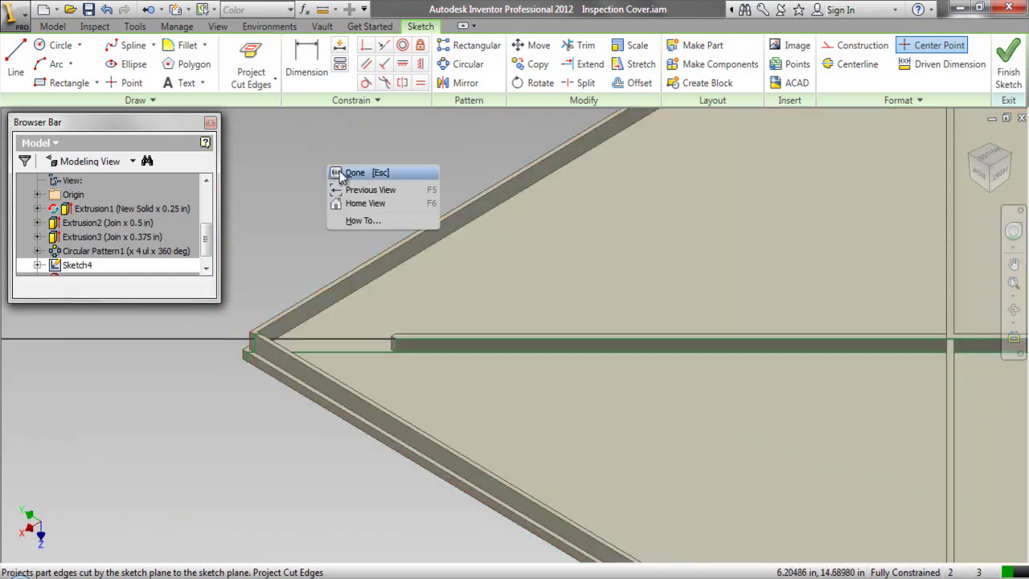
click(340, 173)
Sketch a sloping line from the rib's free edge at the central crossing to the base corner of its outer end.
click(95, 83)
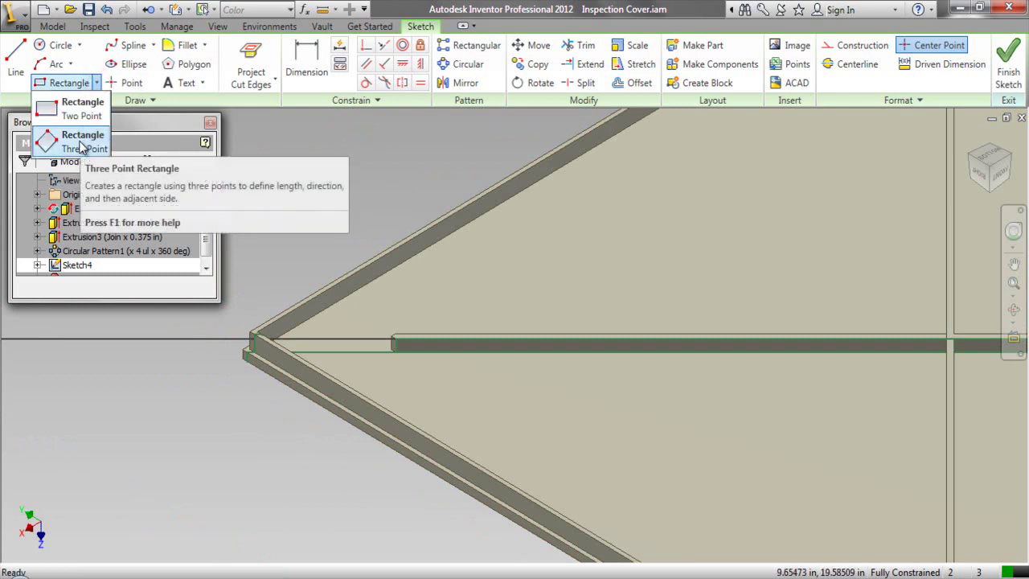
click(13, 61)
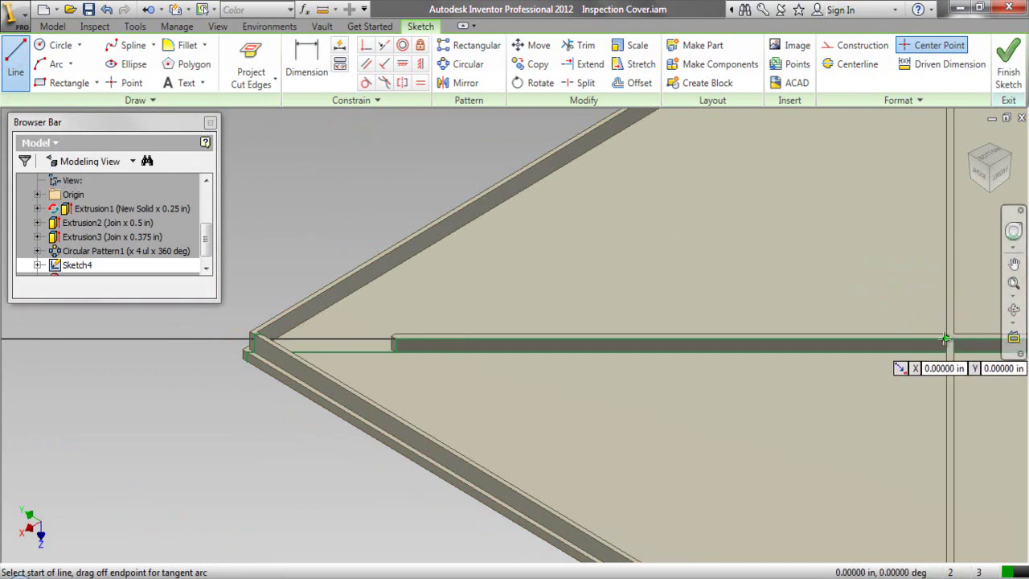
click(949, 344)
scroll(402, 344, up, 5)
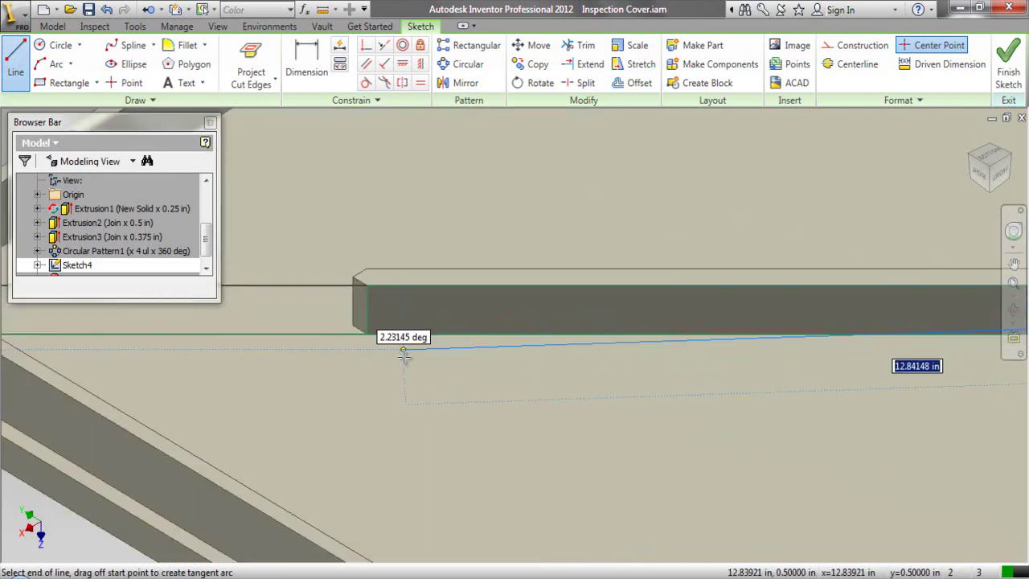
click(368, 335)
scroll(367, 346, down, 4)
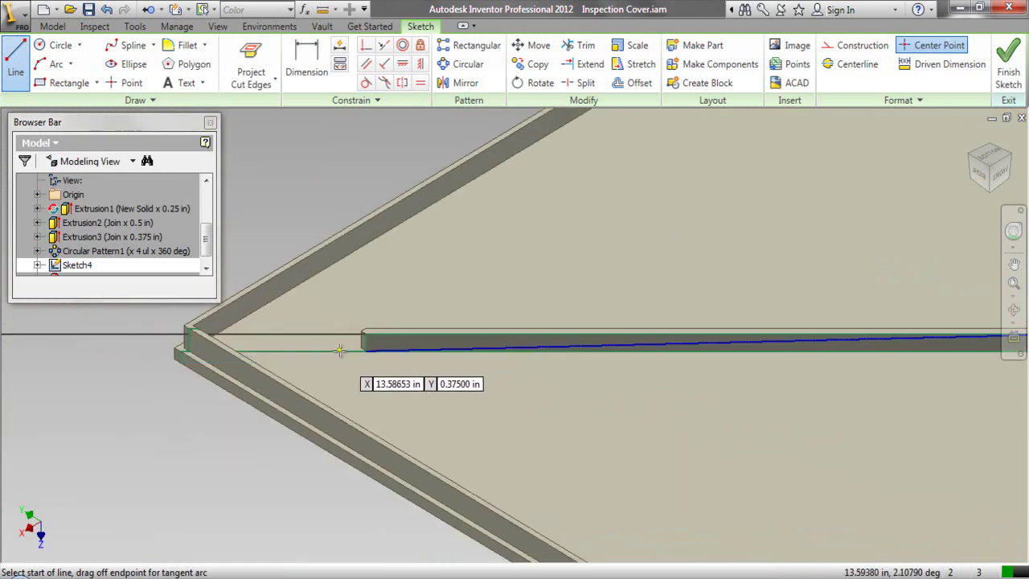
right_click(320, 191)
click(274, 193)
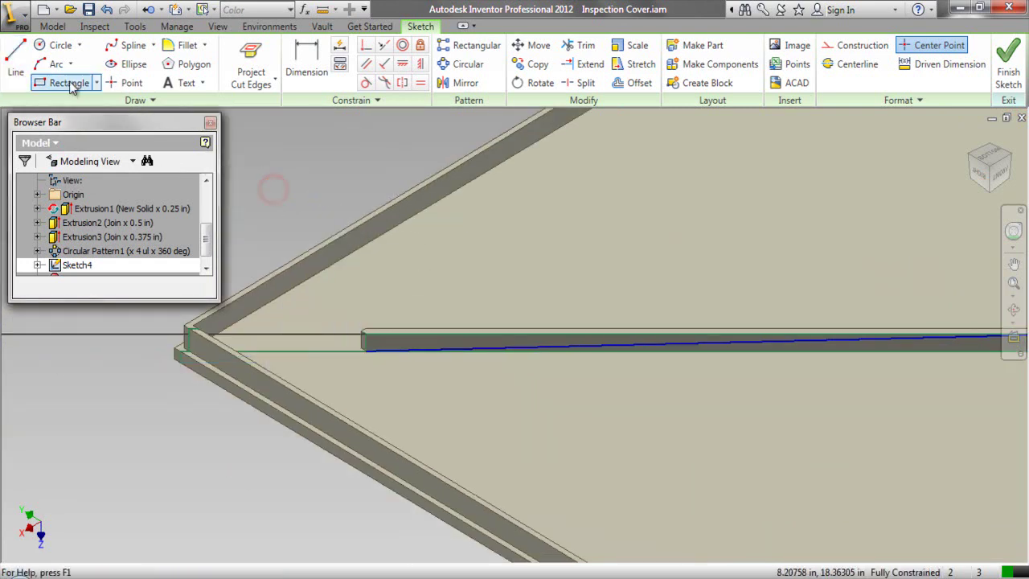
Sketch a three-point rectangle along the rib's end edge, extending outward from the end of the sloping line.
click(97, 83)
click(78, 134)
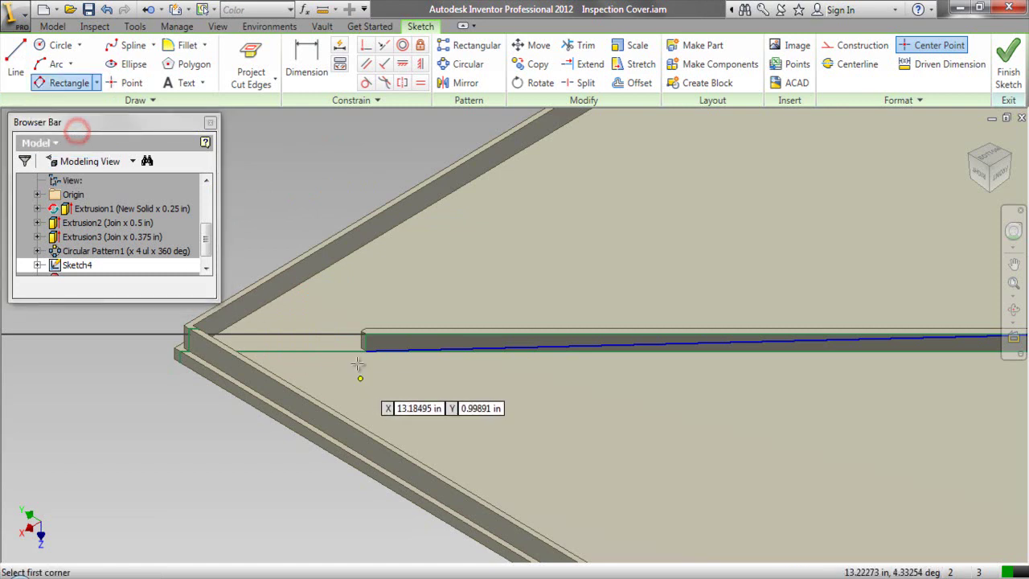
scroll(356, 351, up, 2)
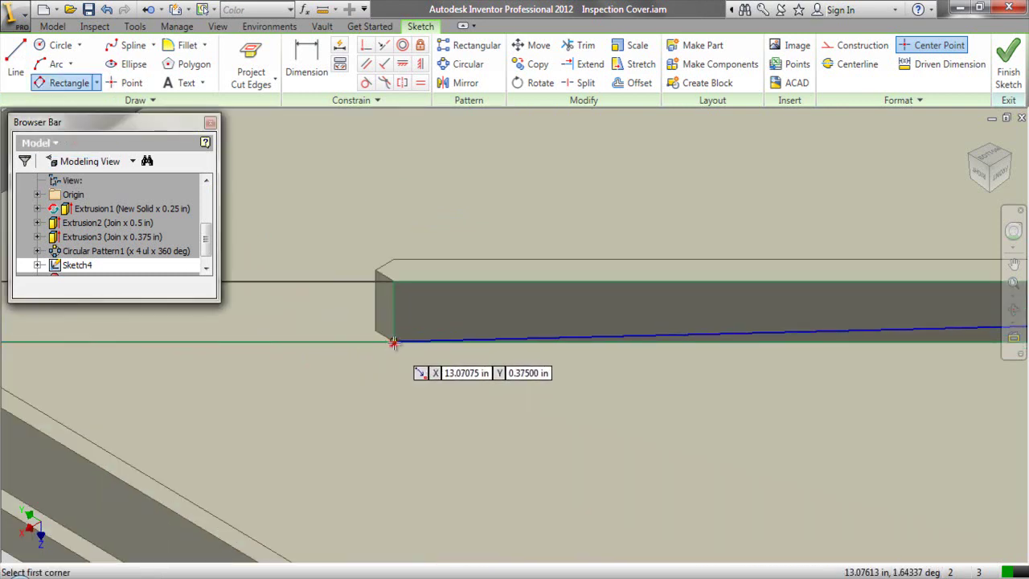
click(393, 341)
click(394, 280)
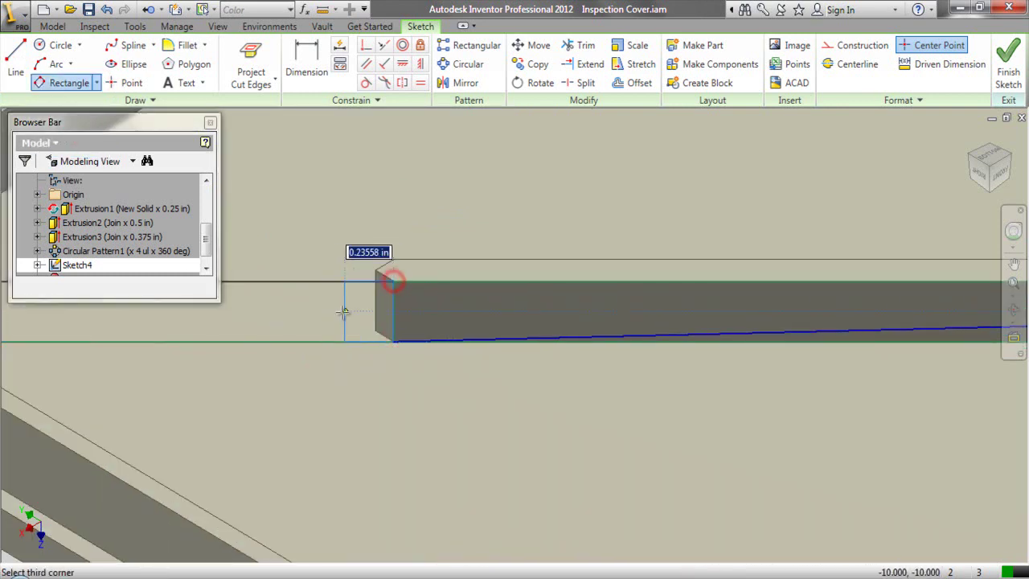
click(301, 317)
right_click(406, 204)
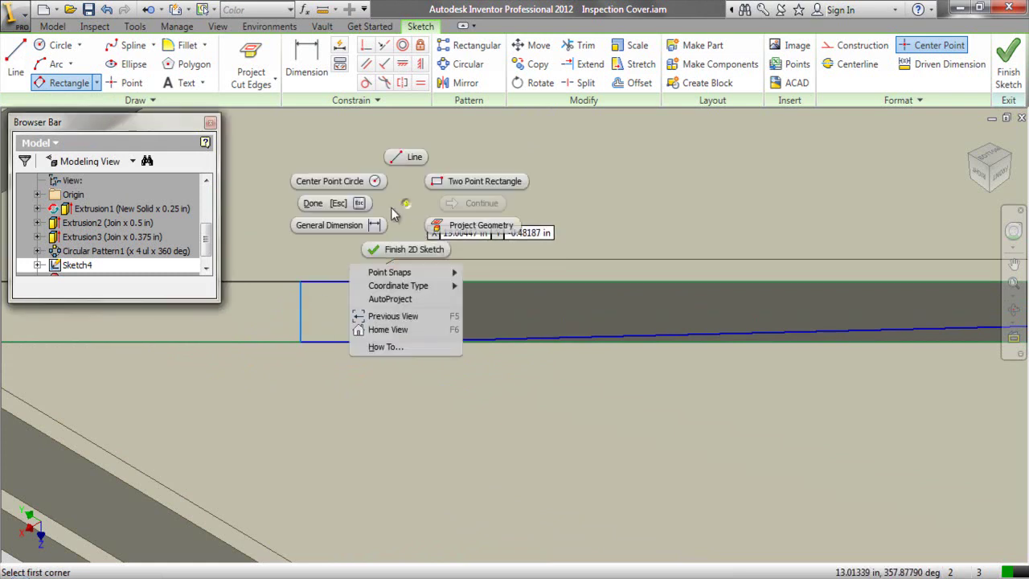
click(353, 201)
Finish the sketch and extrude the triangular area above the sloping line as a 0.375 in cut to taper the rib.
scroll(354, 302, down, 5)
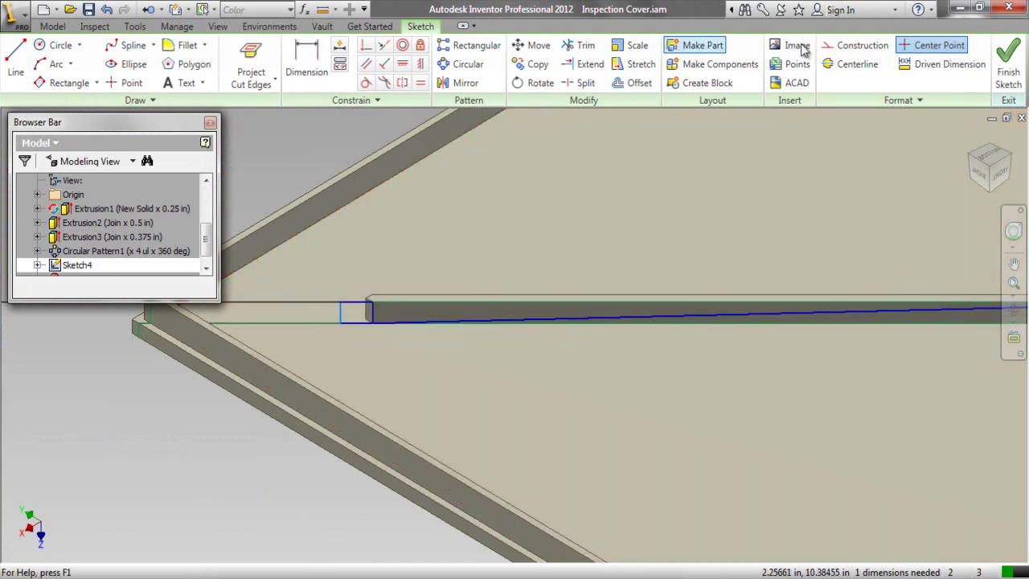
click(1006, 71)
click(79, 60)
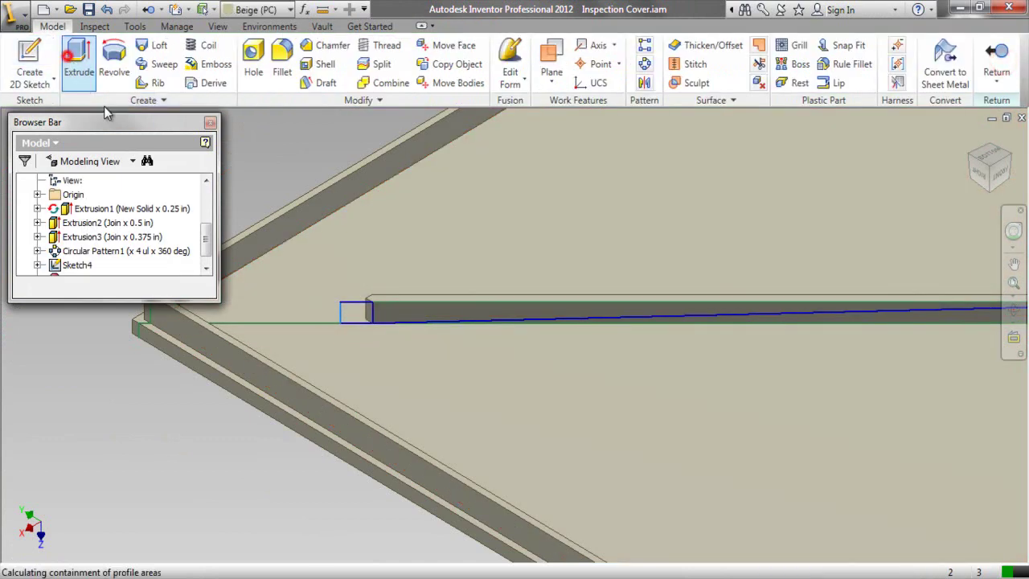
click(467, 311)
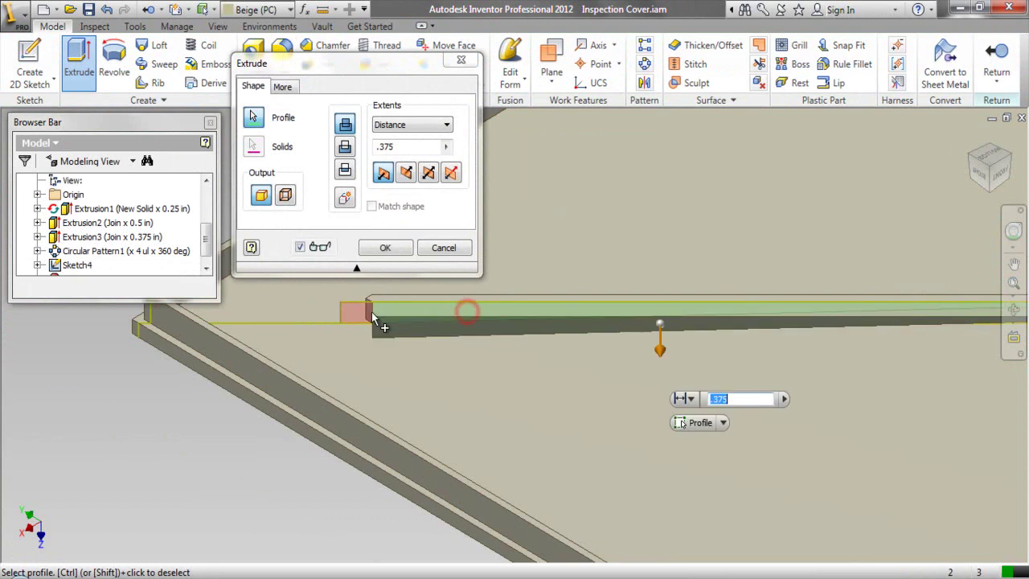
click(346, 146)
click(385, 248)
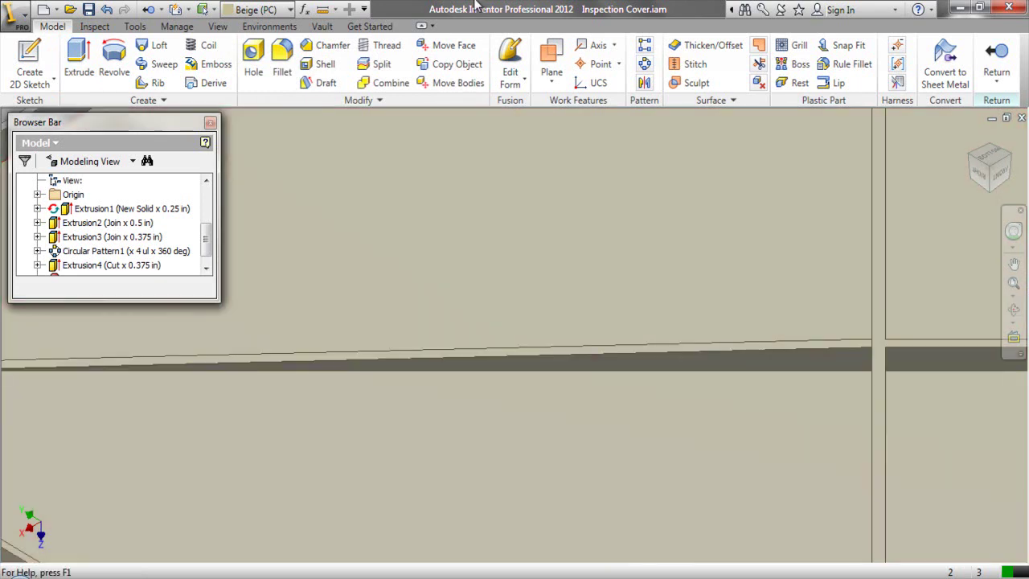
Circular-pattern the rib's taper cut around the origin Z axis with 4 occurrences over 360 degrees.
scroll(453, 379, up, 3)
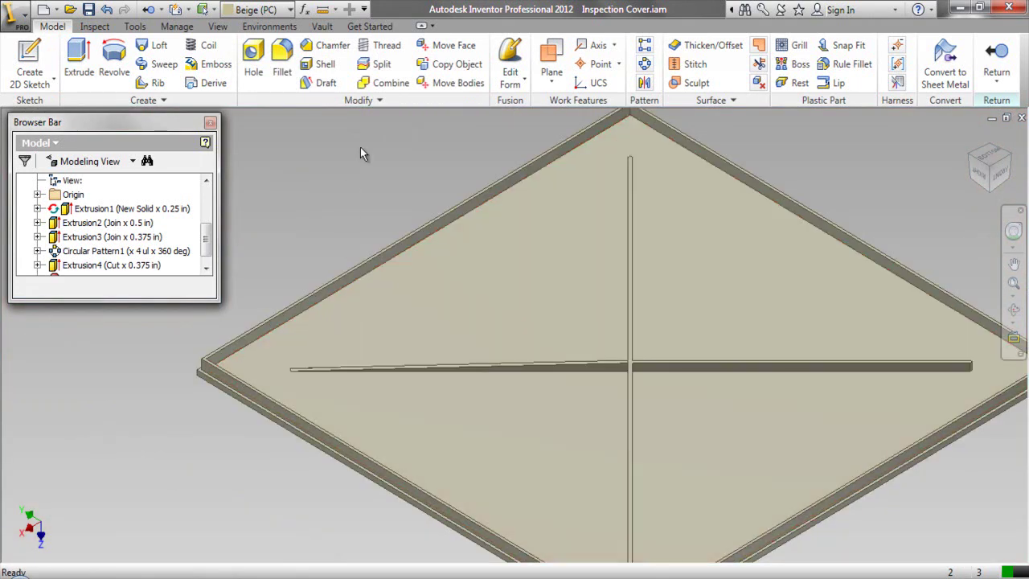
click(644, 66)
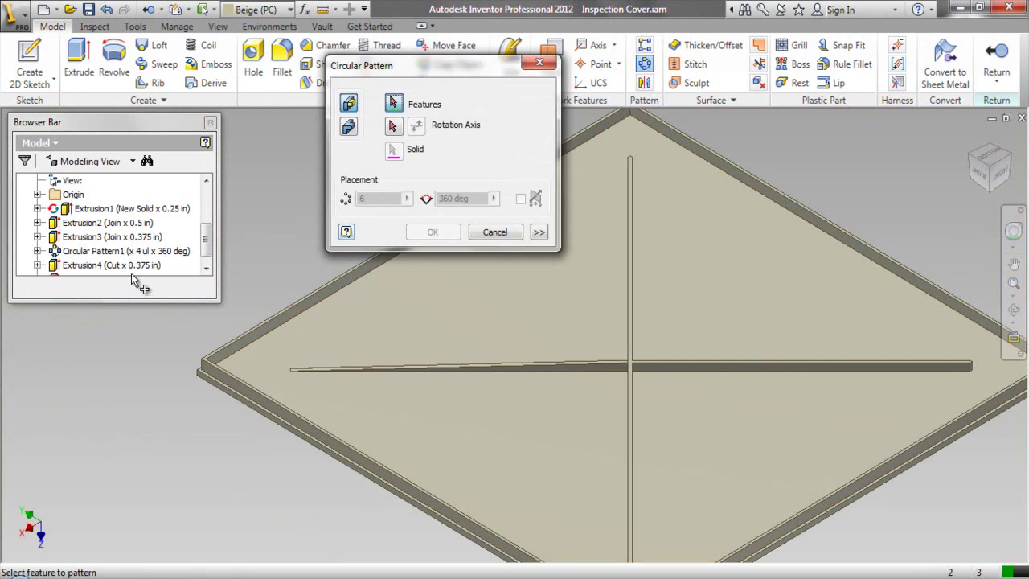
scroll(148, 269, down, 1)
click(144, 252)
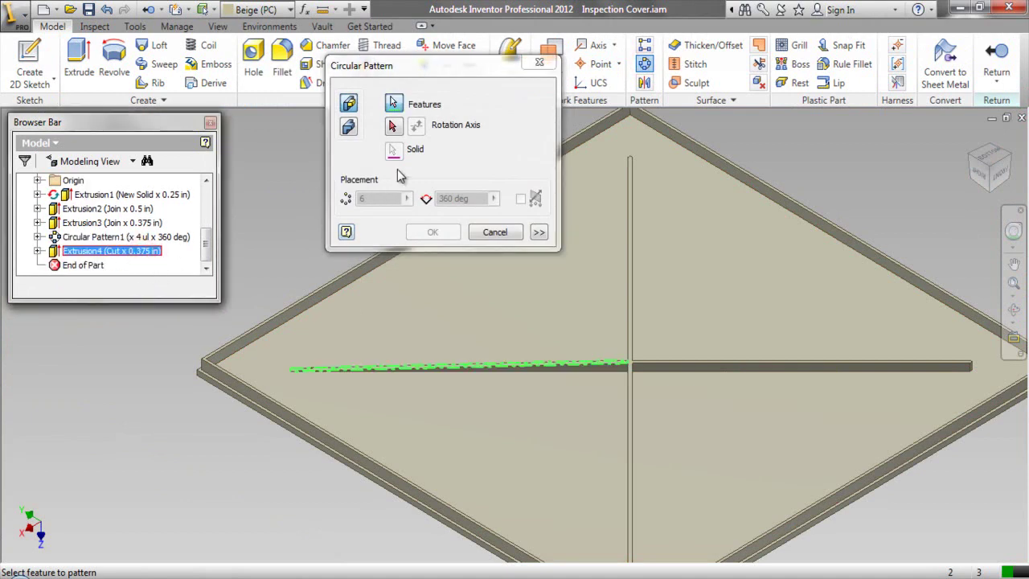
click(392, 129)
drag(203, 247, 205, 240)
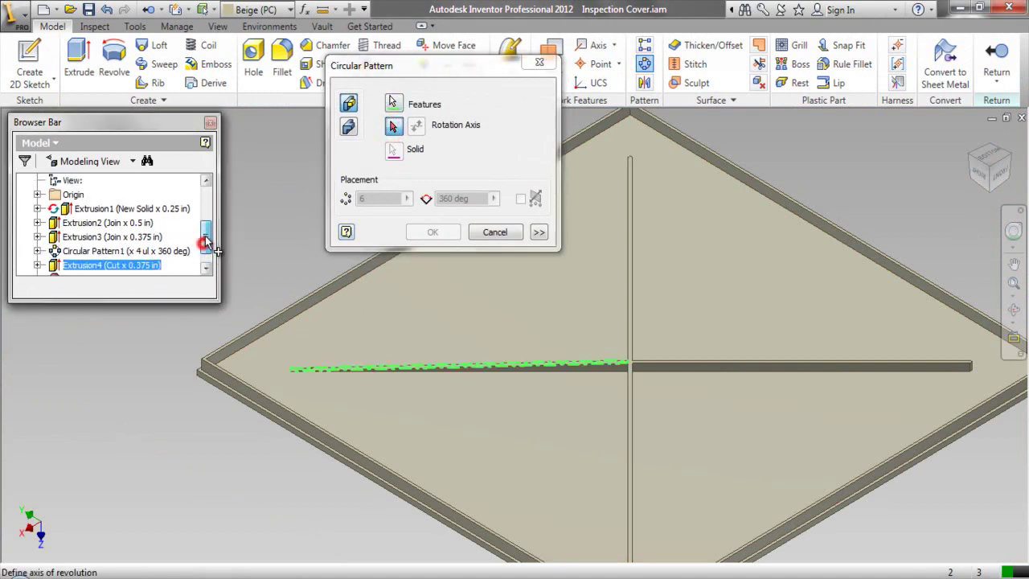
click(38, 194)
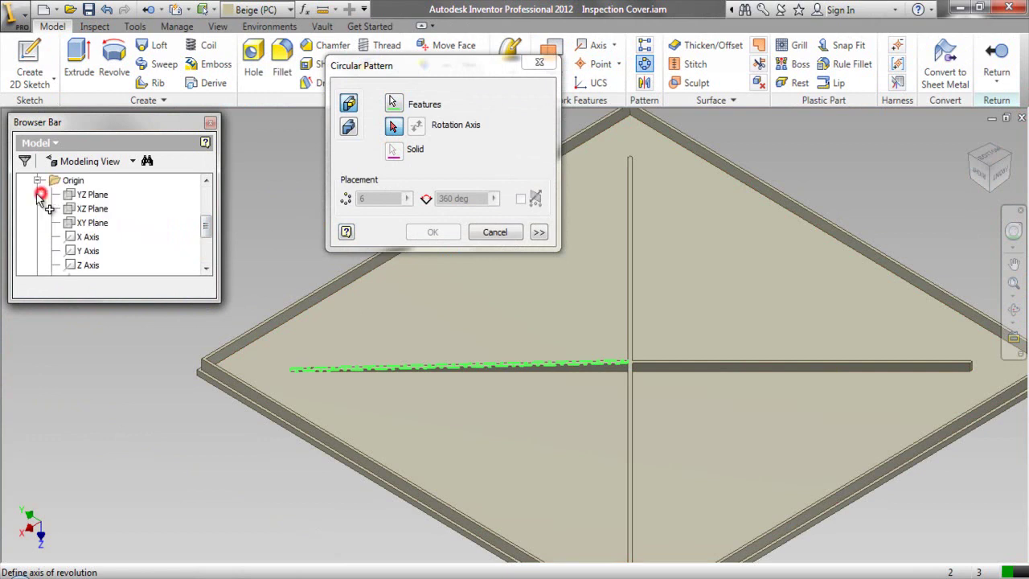
click(80, 266)
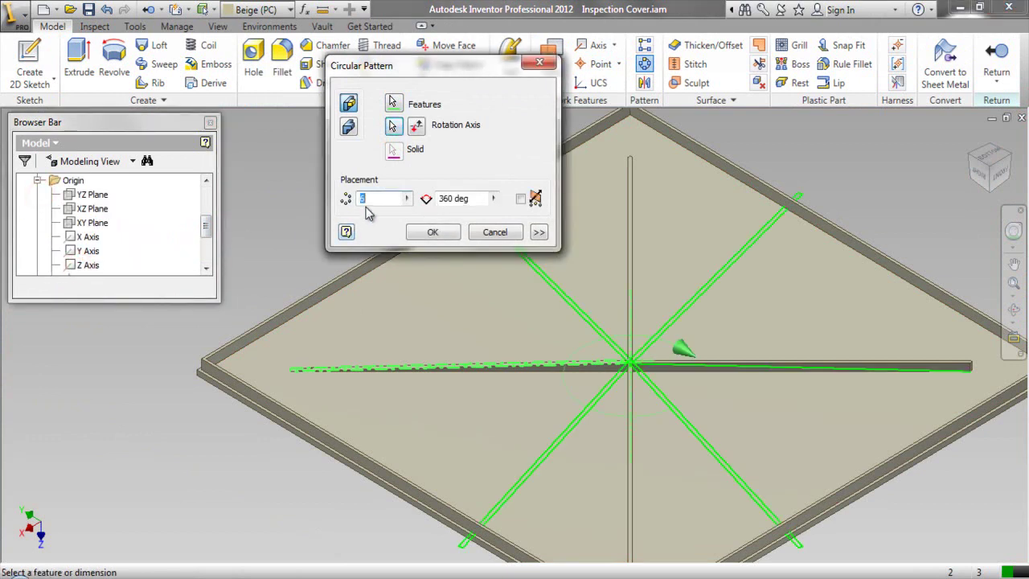
text(4)
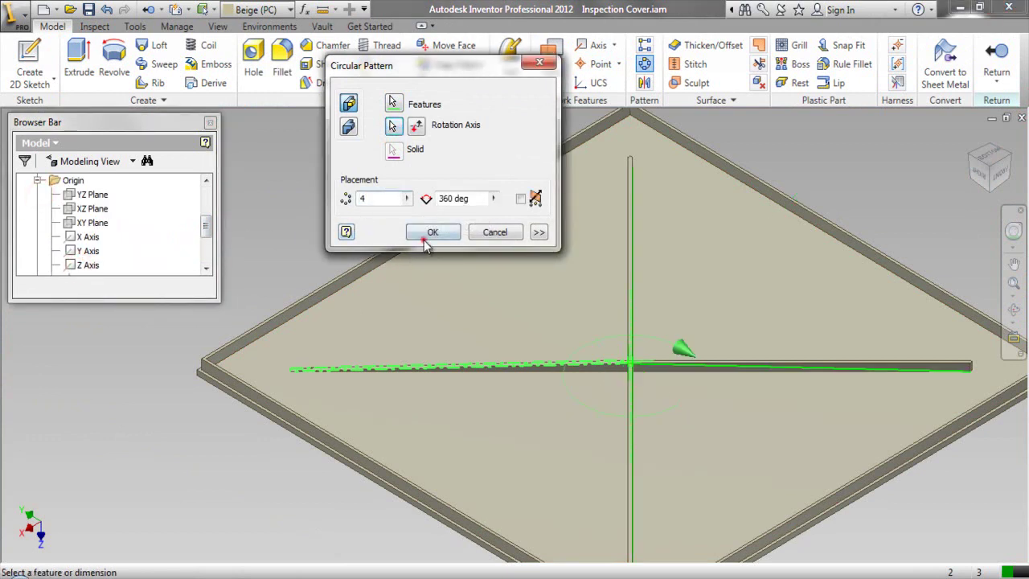
click(431, 233)
scroll(687, 375, up, 3)
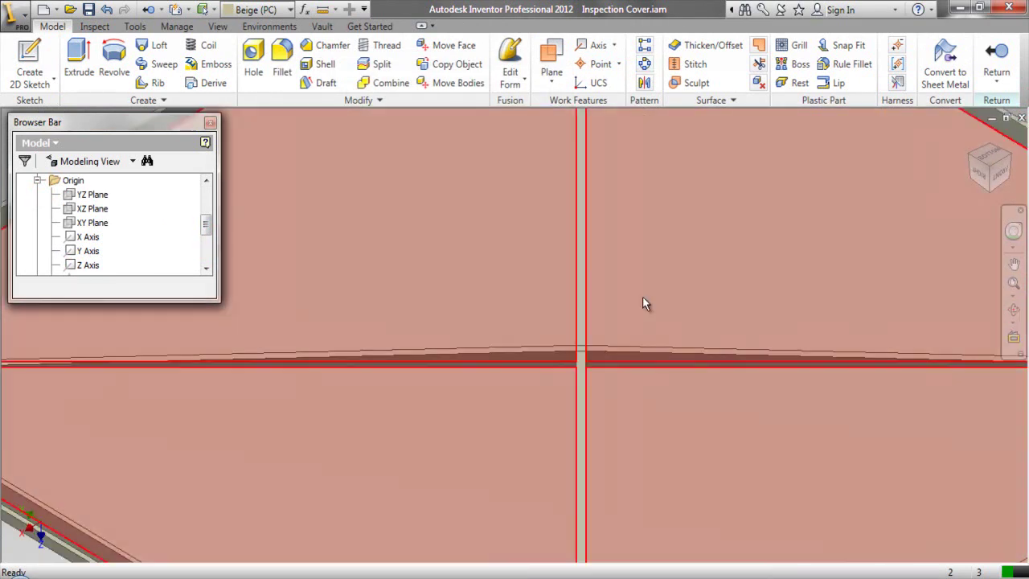
scroll(642, 296, down, 3)
scroll(956, 287, down, 5)
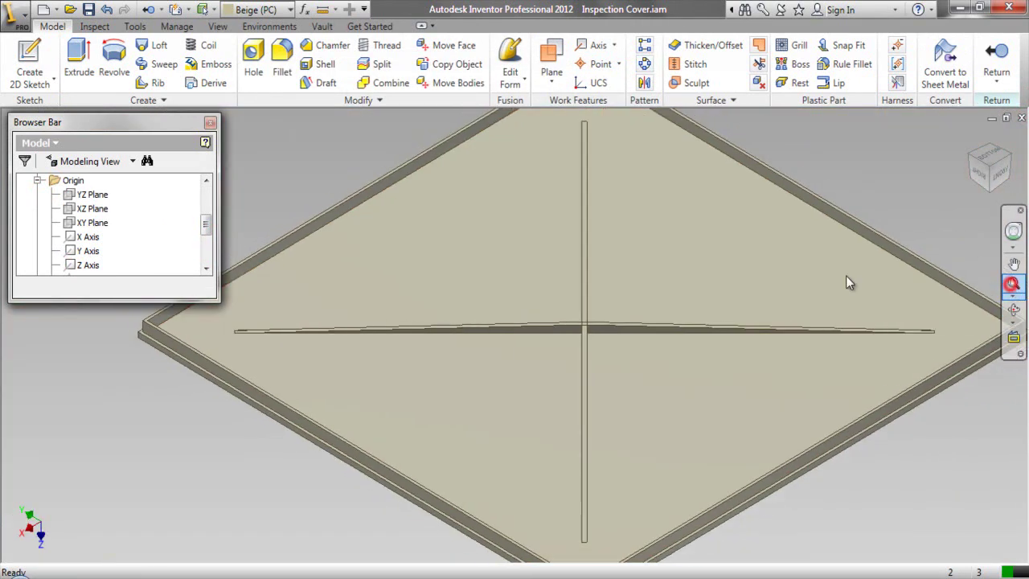
click(37, 181)
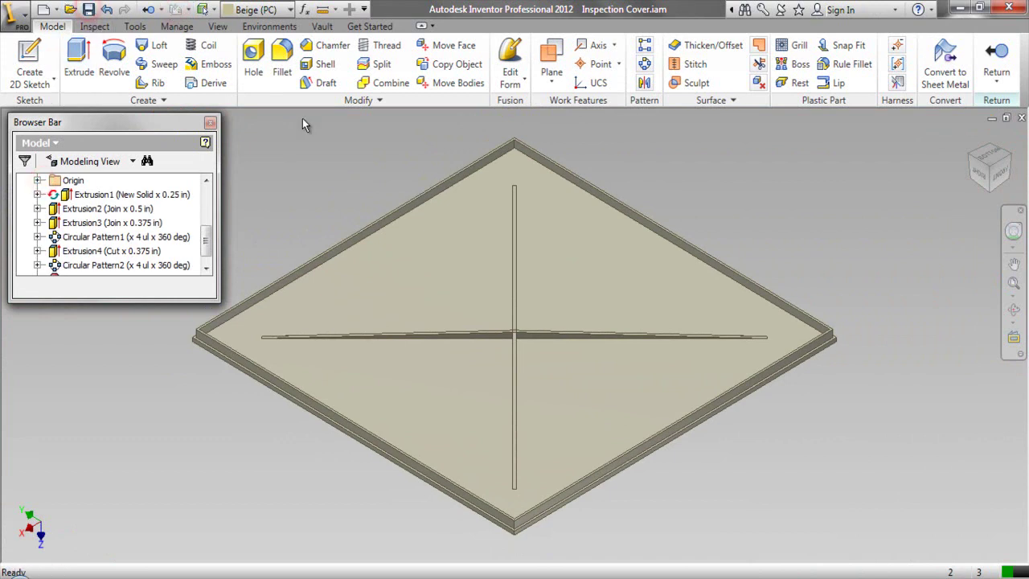
Create a sketch on a new work plane offset -4 in from the side face of the cover's top plate.
right_click(354, 145)
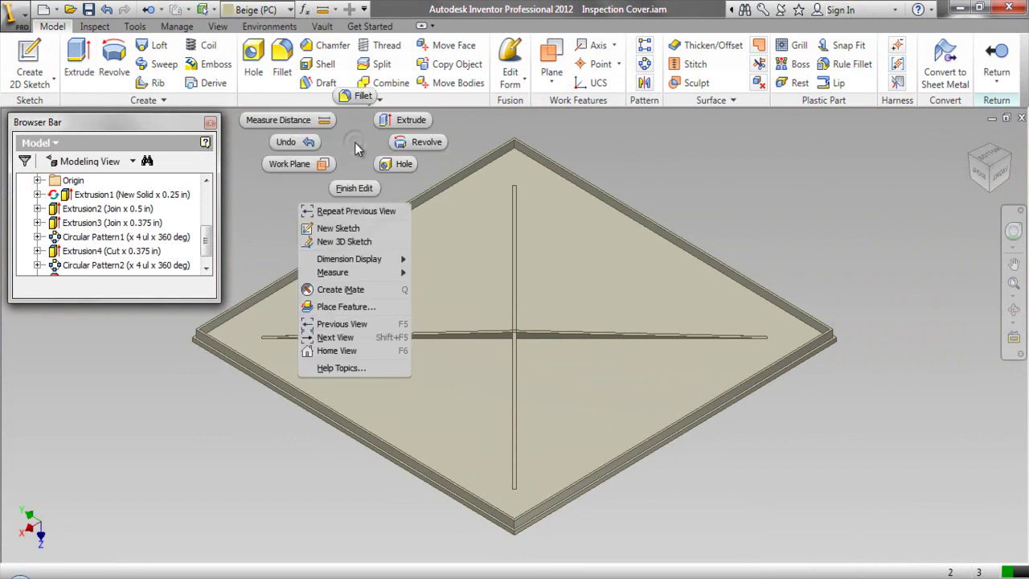
click(346, 350)
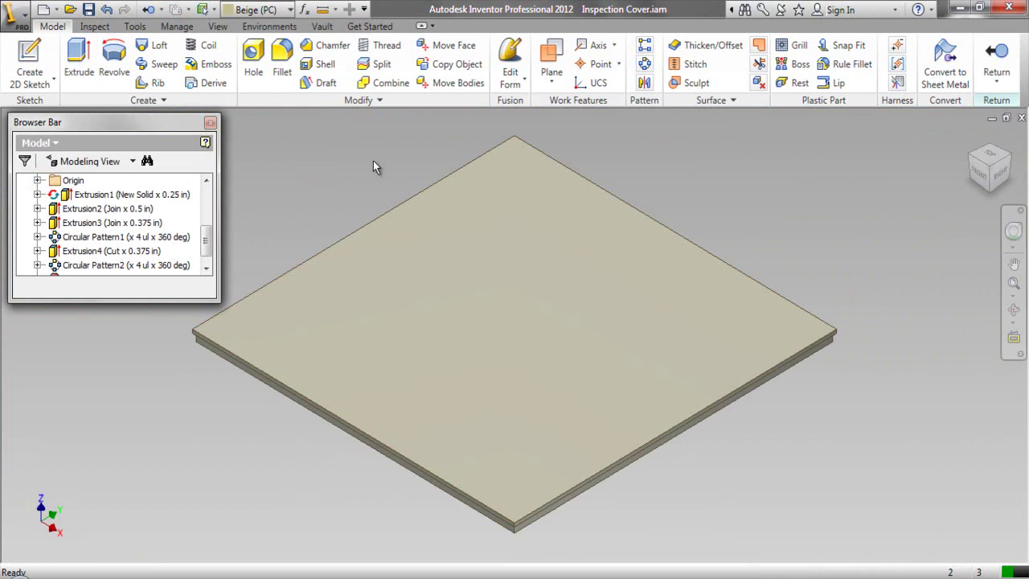
click(1006, 153)
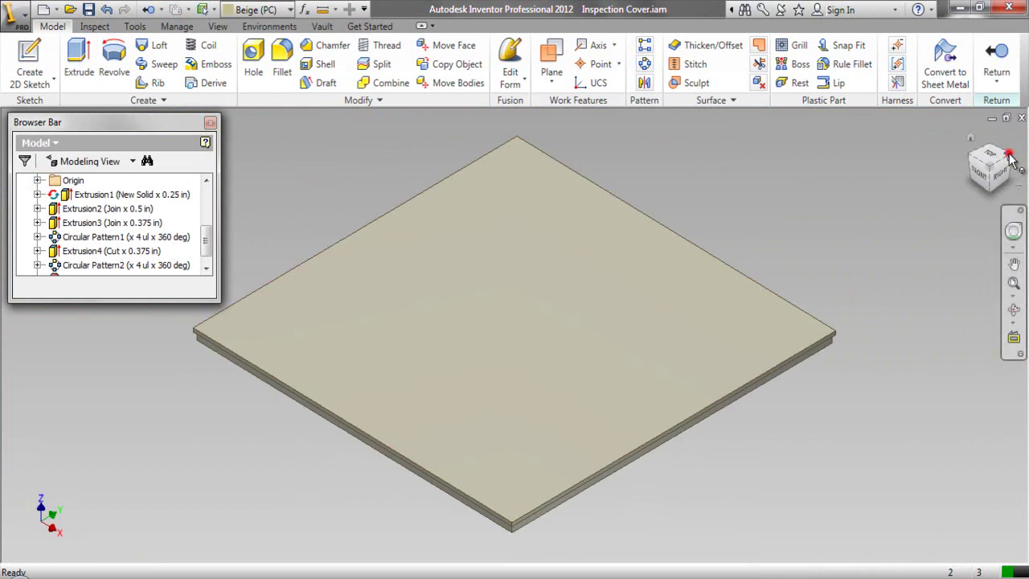
scroll(519, 464, up, 6)
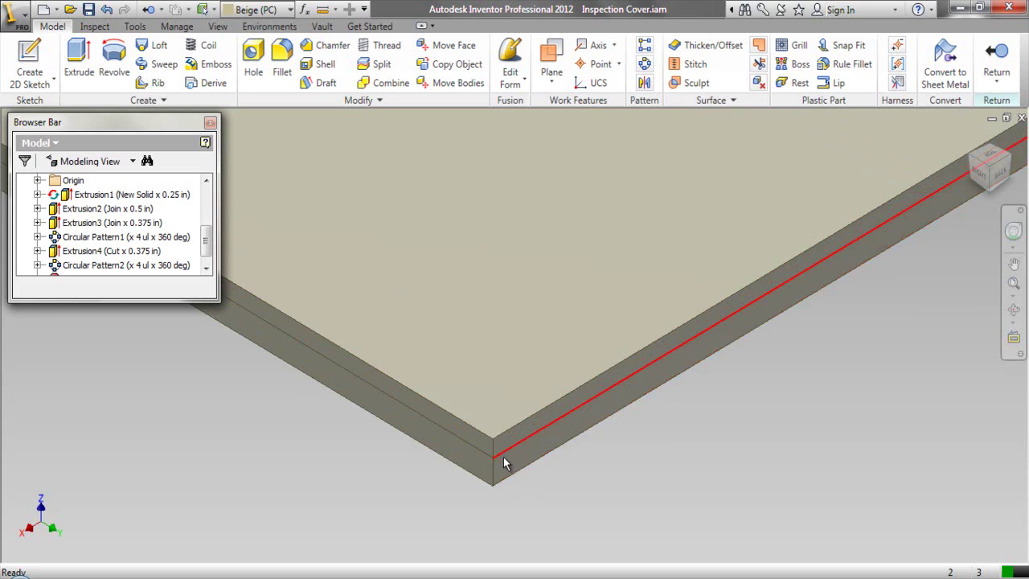
click(29, 56)
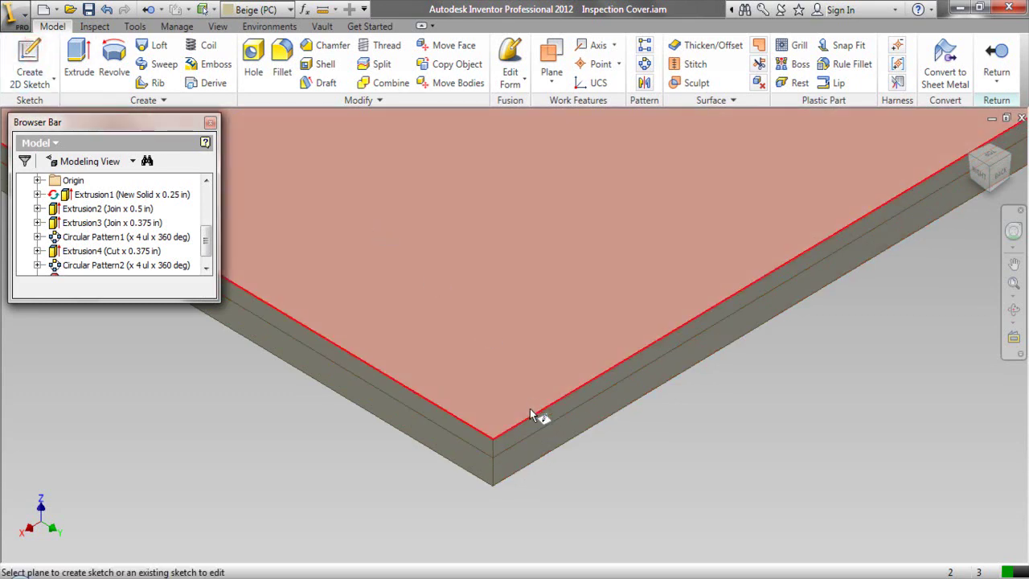
drag(534, 418, 419, 329)
text(-4)
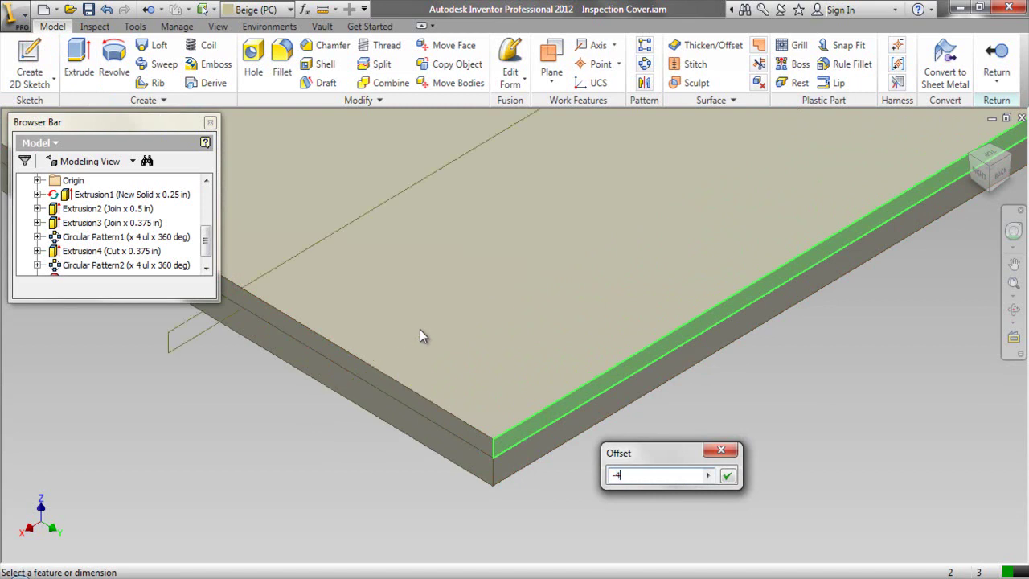
click(723, 479)
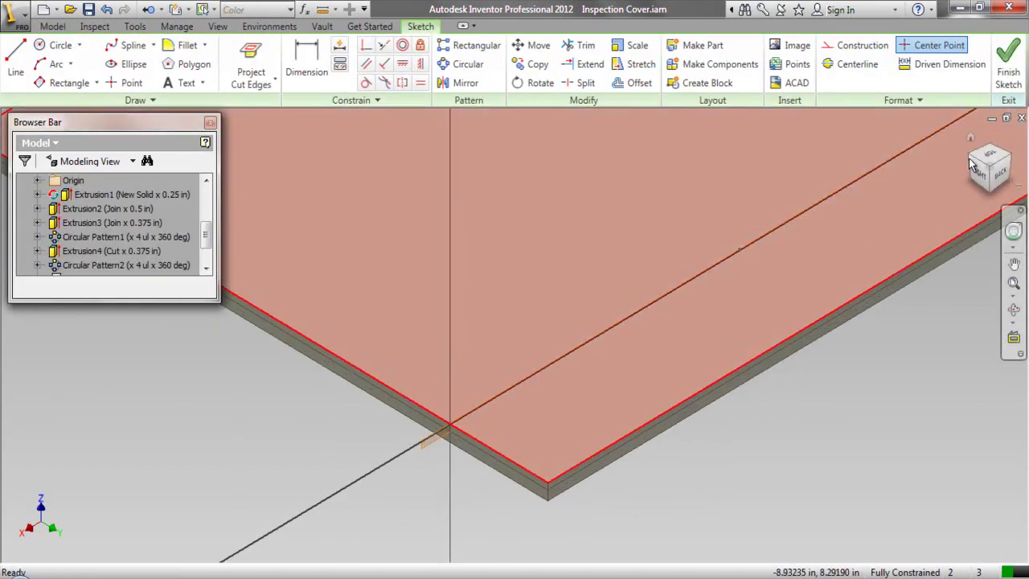
Slice the graphics at the sketch plane, face the sketch from the front and hide the offset work plane.
click(971, 164)
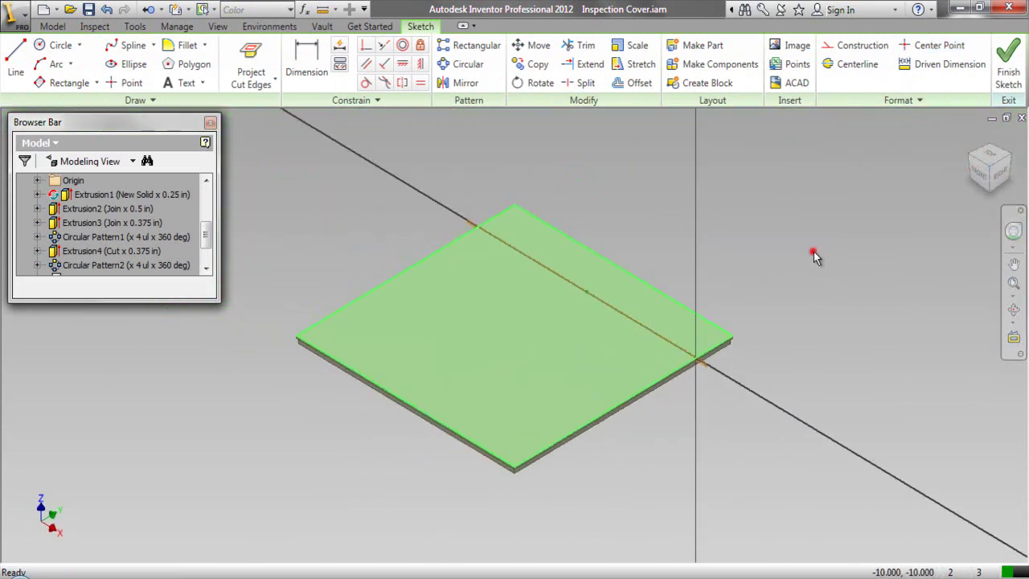
right_click(817, 228)
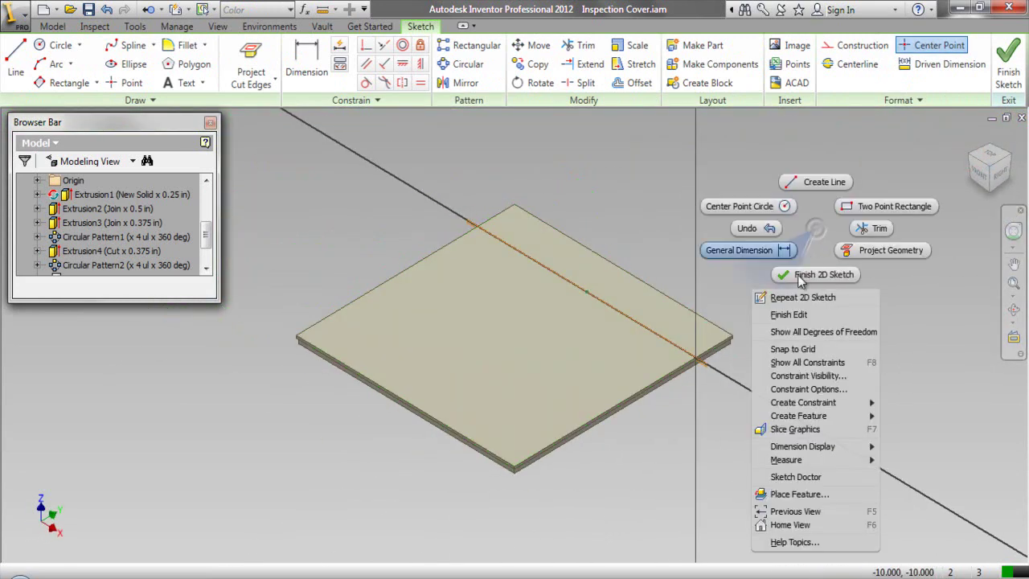
click(794, 430)
click(979, 180)
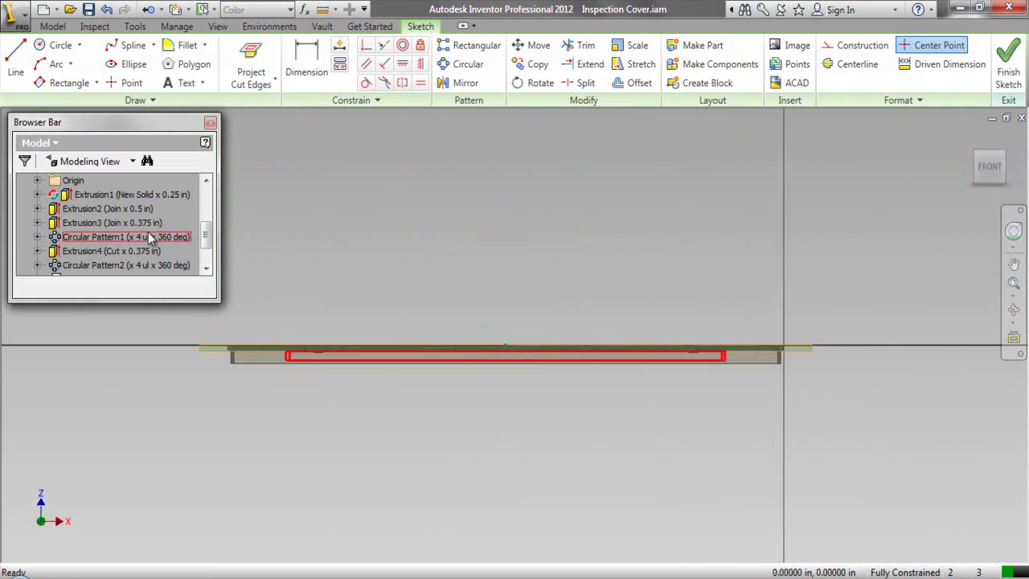
scroll(148, 233, down, 1)
right_click(96, 237)
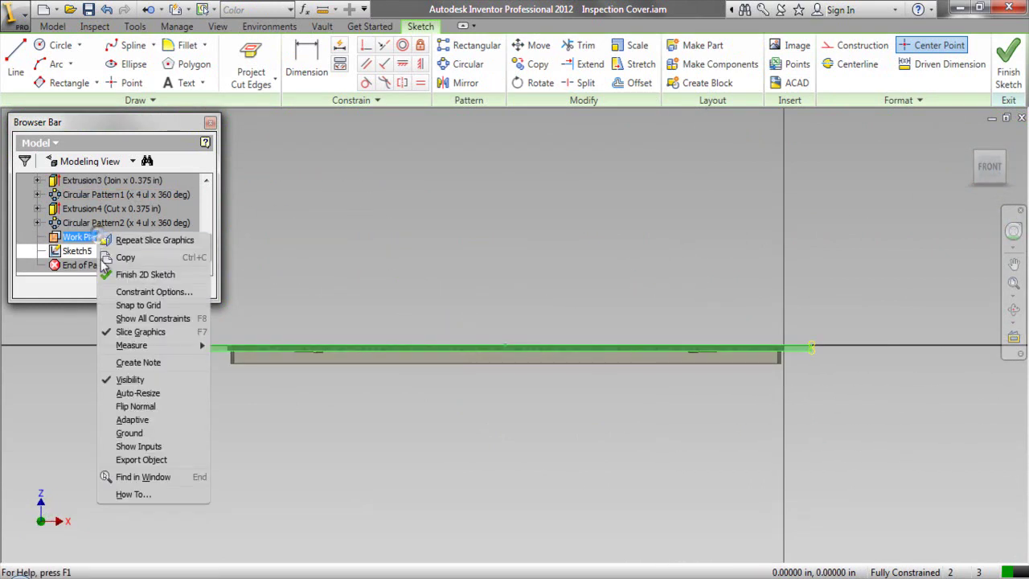
click(109, 379)
Project the top plate's origin YZ Plane into the sketch with Project Geometry.
click(262, 84)
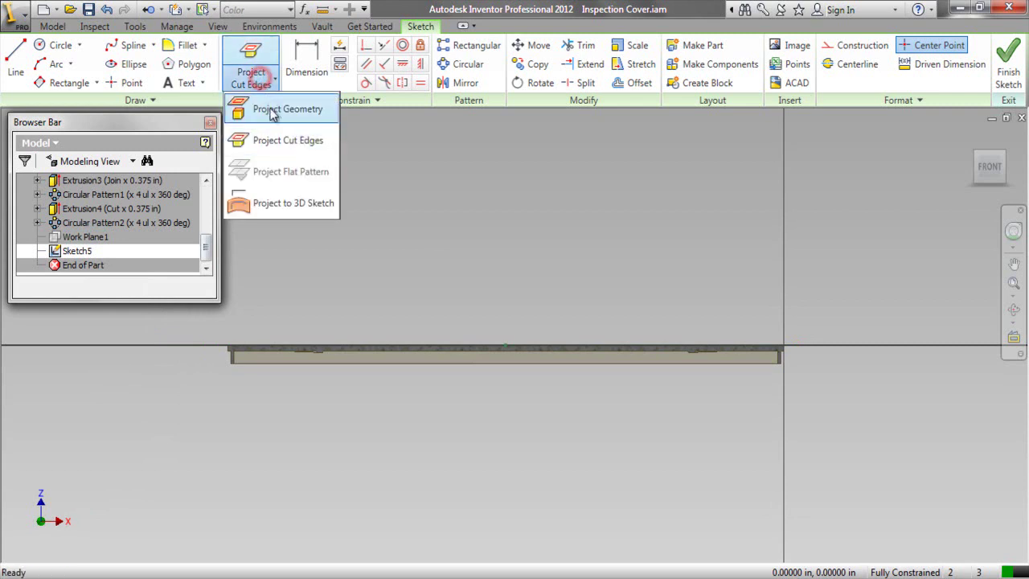
click(269, 108)
drag(208, 243, 207, 218)
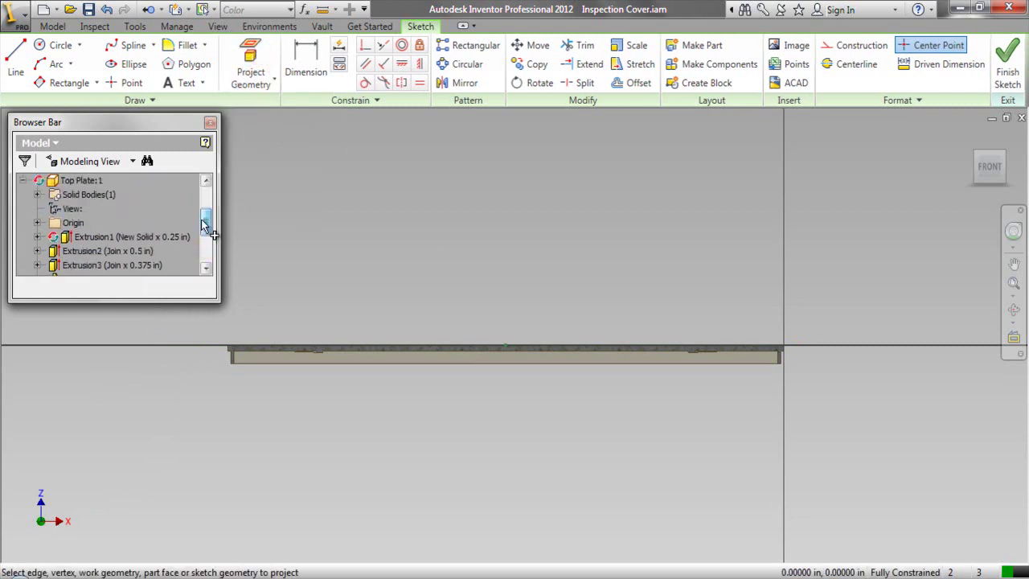
click(37, 222)
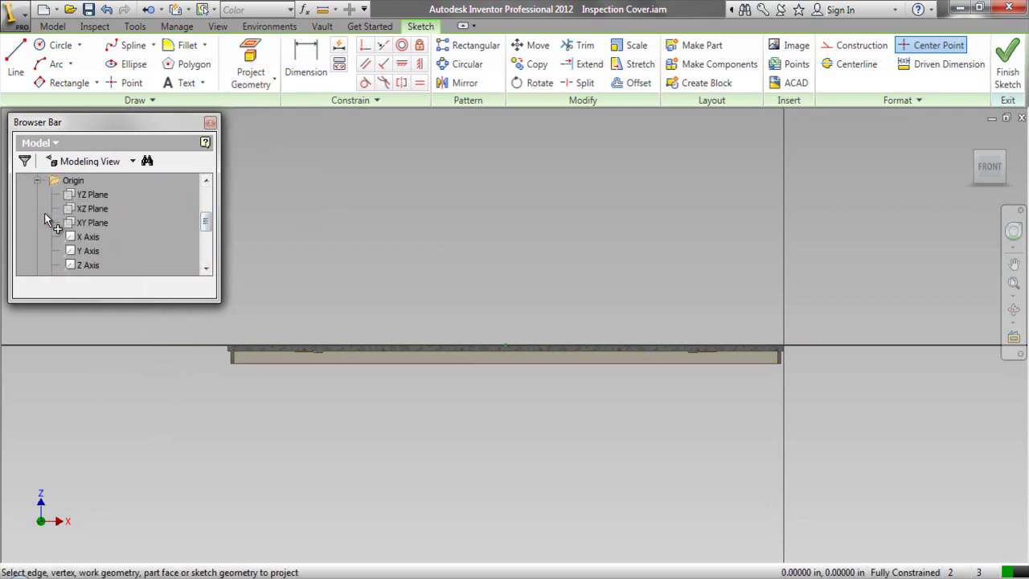
click(79, 195)
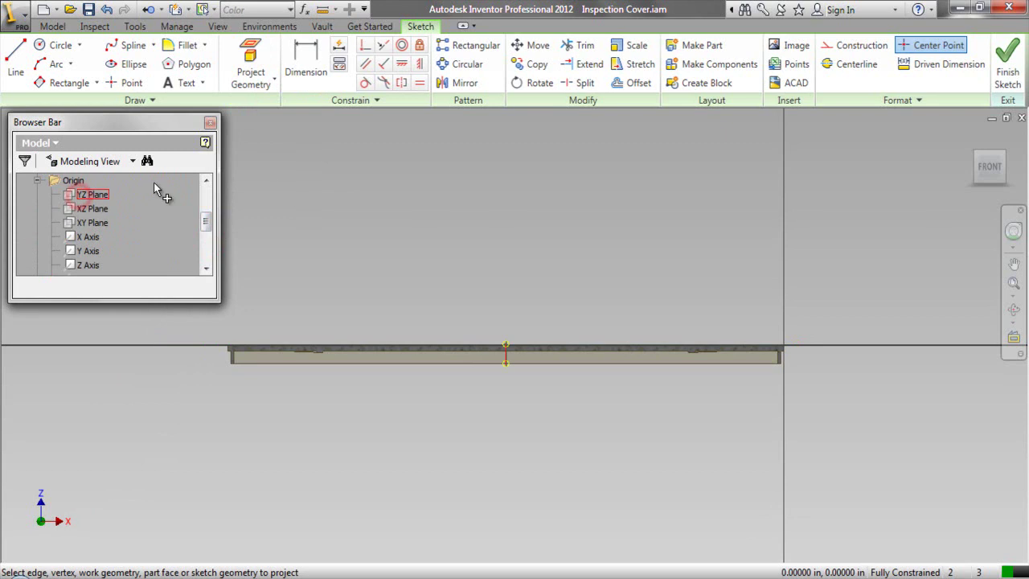
right_click(663, 195)
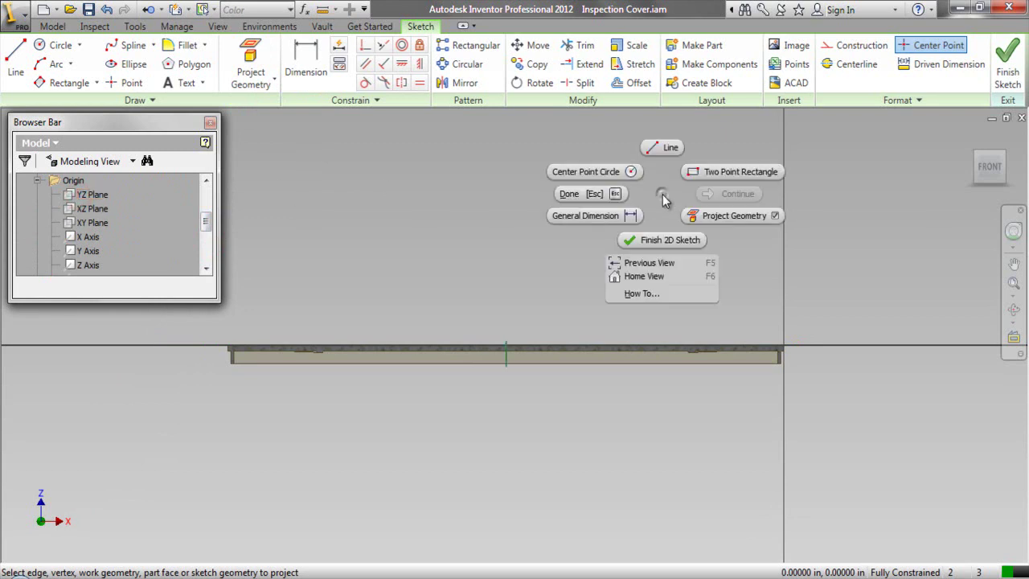
click(583, 197)
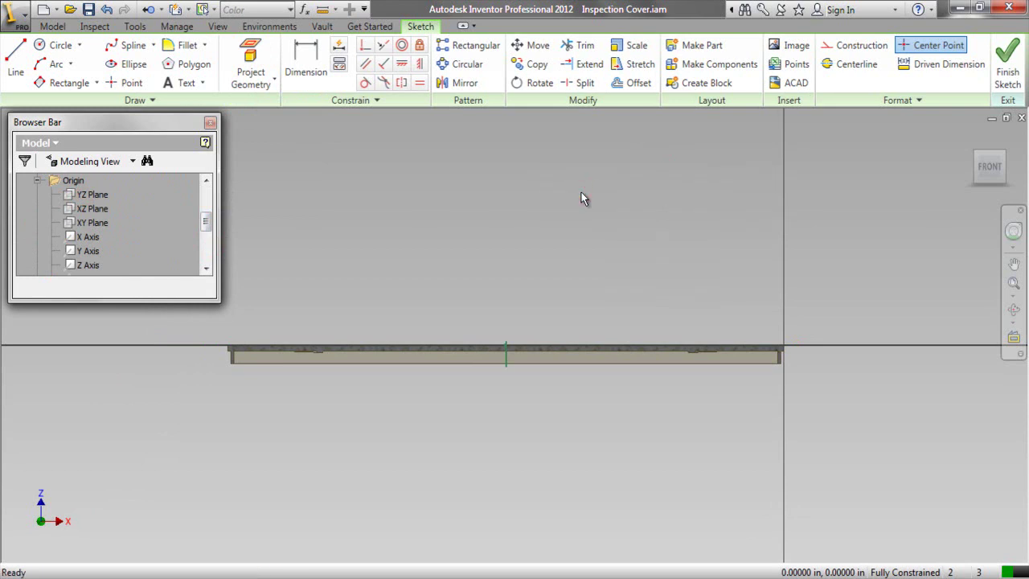
Project the plate's upper face edge into the sketch.
right_click(581, 200)
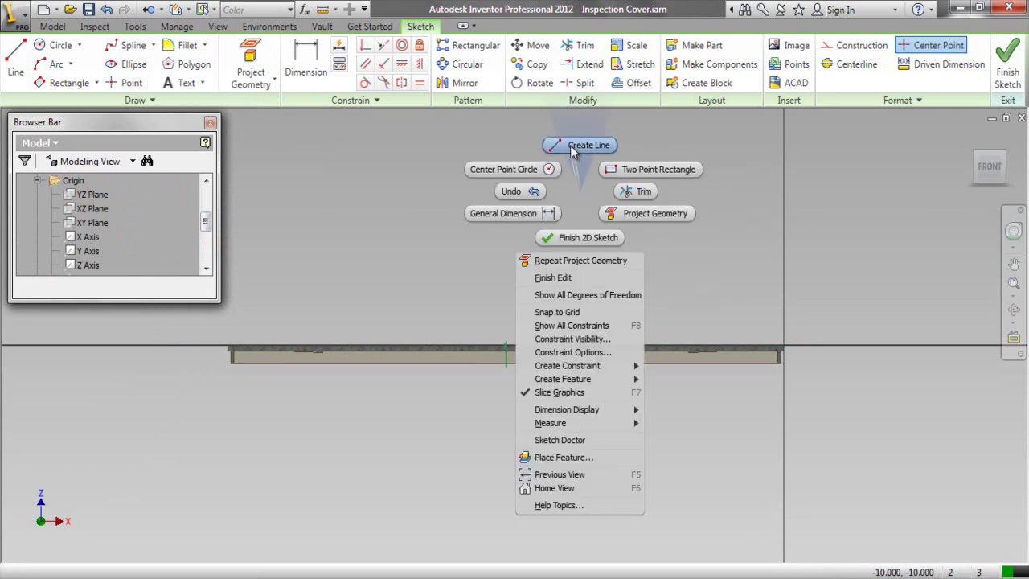
click(612, 212)
scroll(525, 355, up, 5)
click(514, 316)
Sketch a 1.6875 in horizontal line along the projected upper edge, starting at the projected centre line and running toward positive X.
right_click(523, 200)
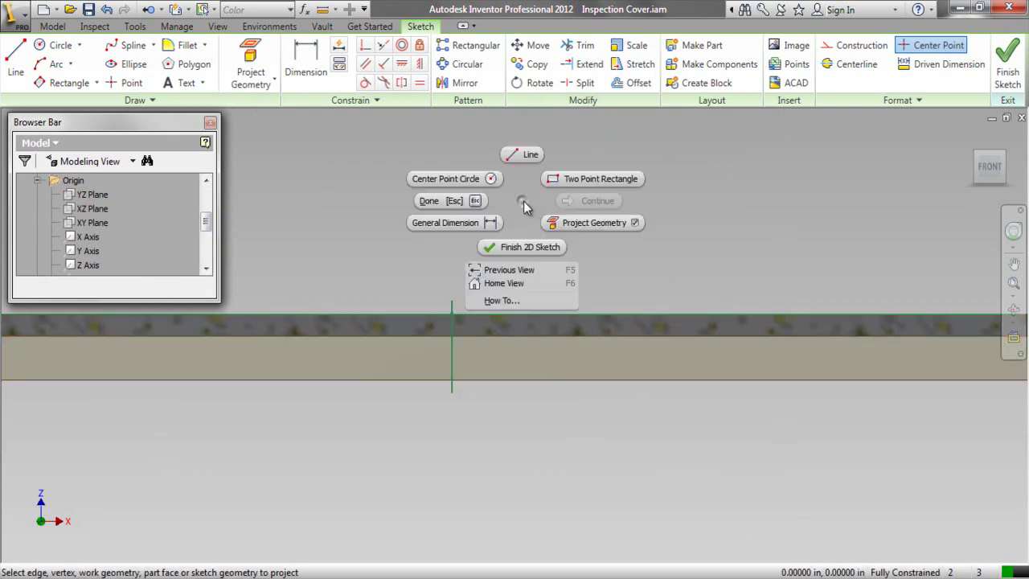
click(540, 155)
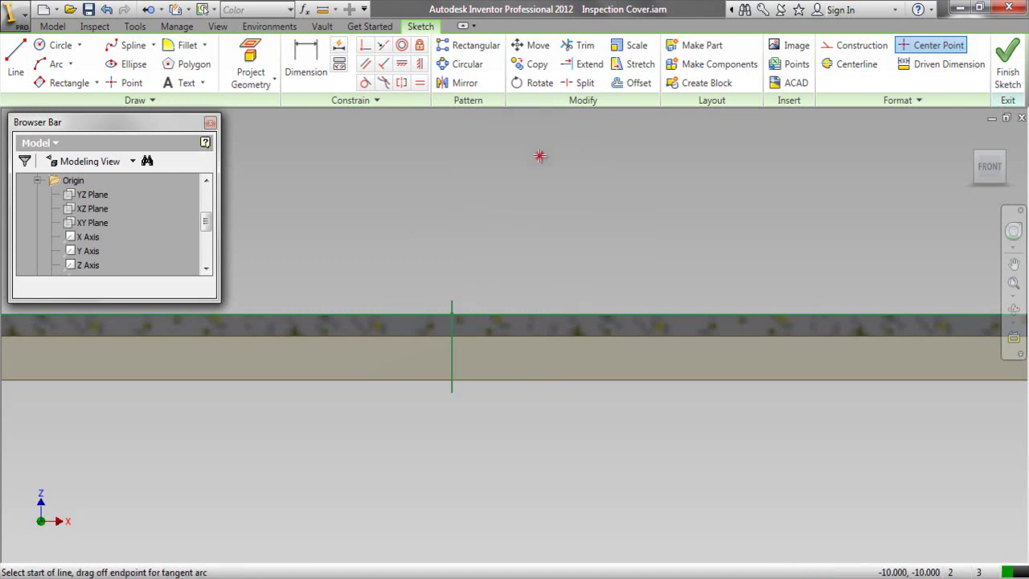
click(451, 314)
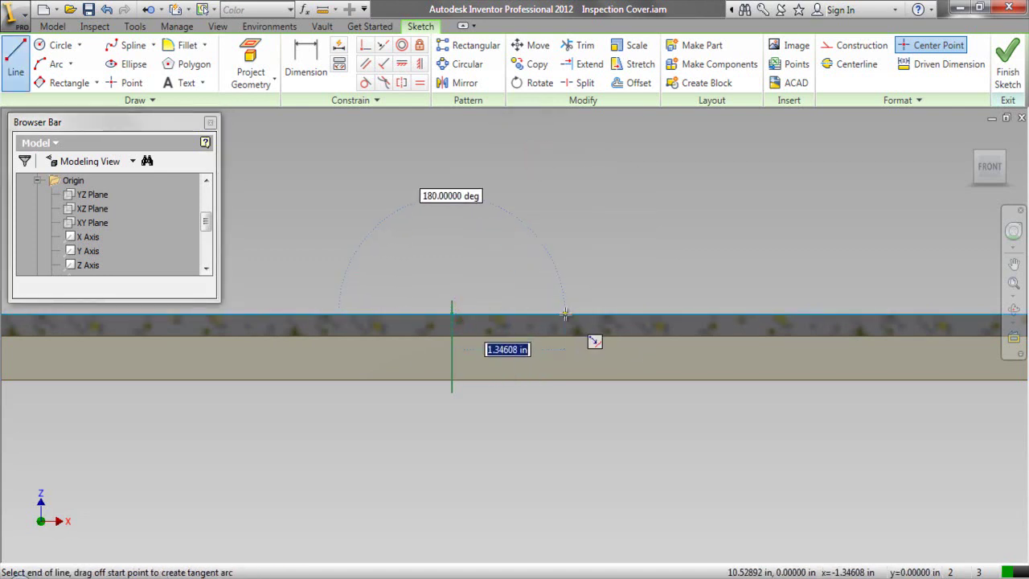
text(1.6875)
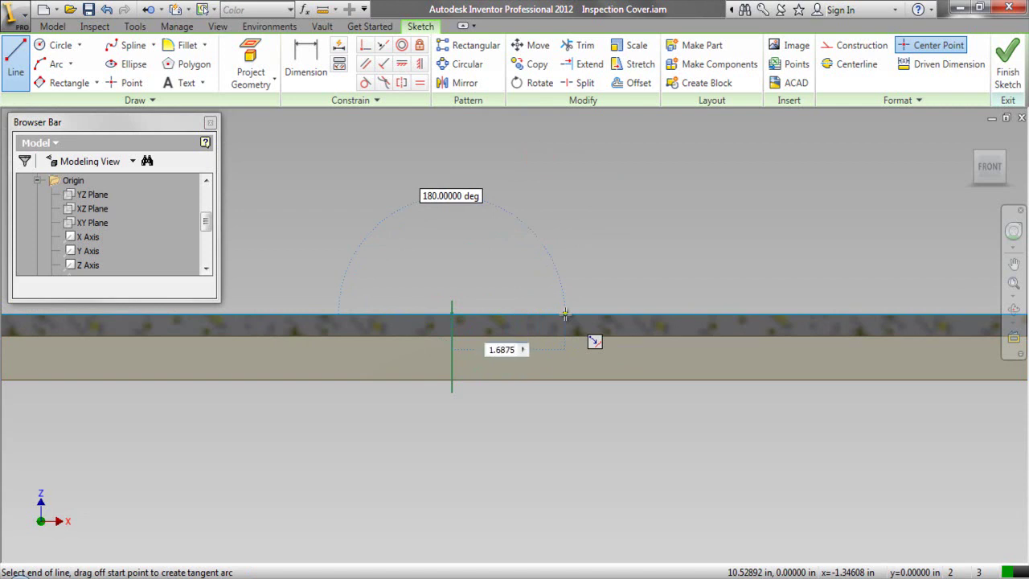
key(Return)
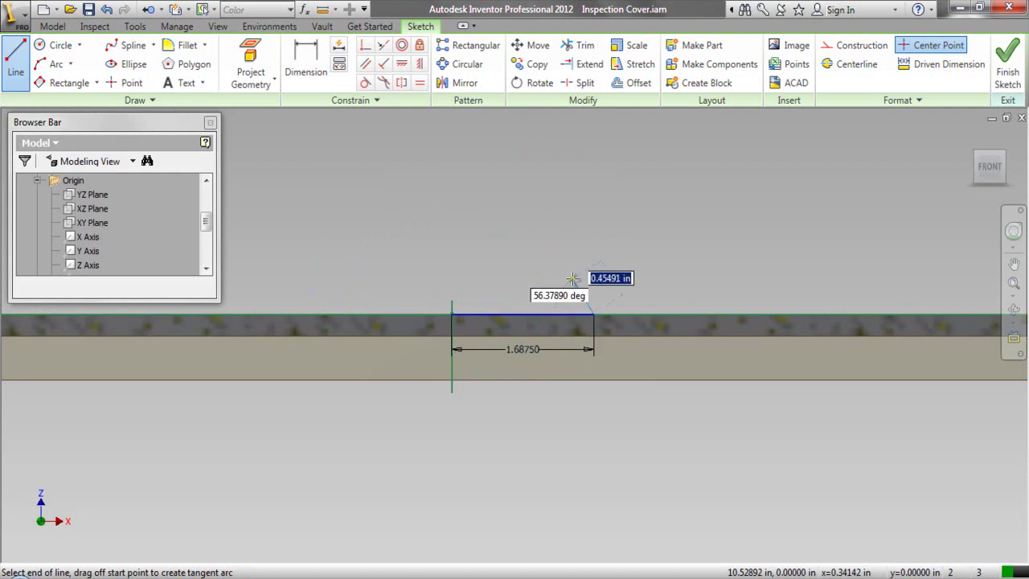
right_click(571, 247)
click(545, 319)
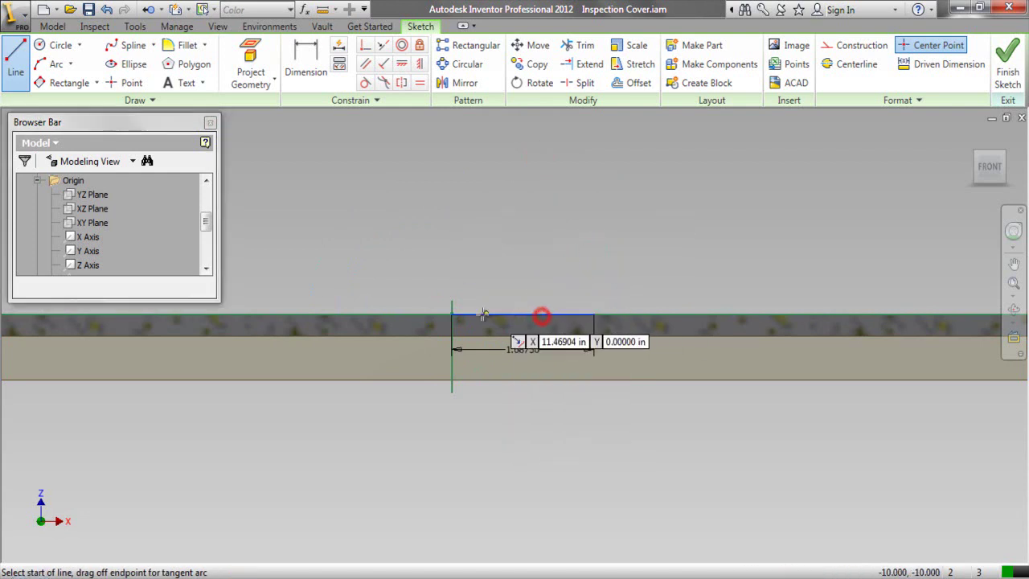
Sketch a 1.125 in vertical line straight down from the horizontal line's start point along the projected centre line.
click(452, 315)
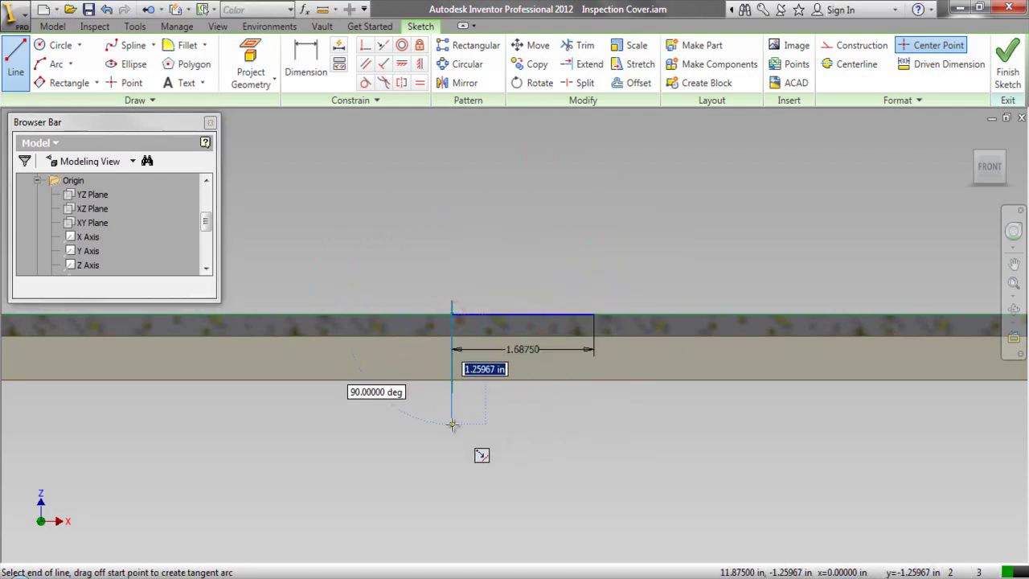
text(1.)
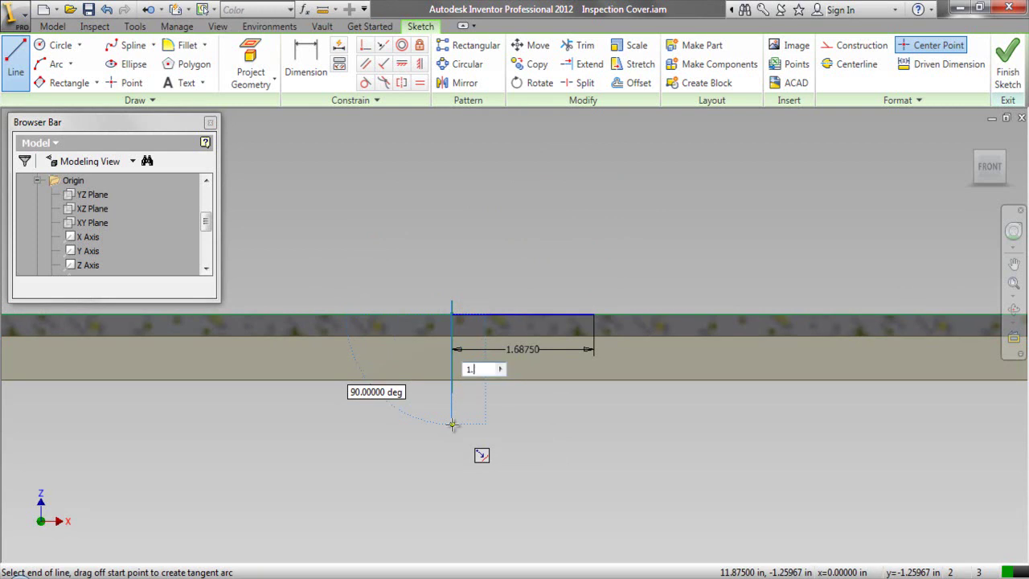
text(125)
key(Return)
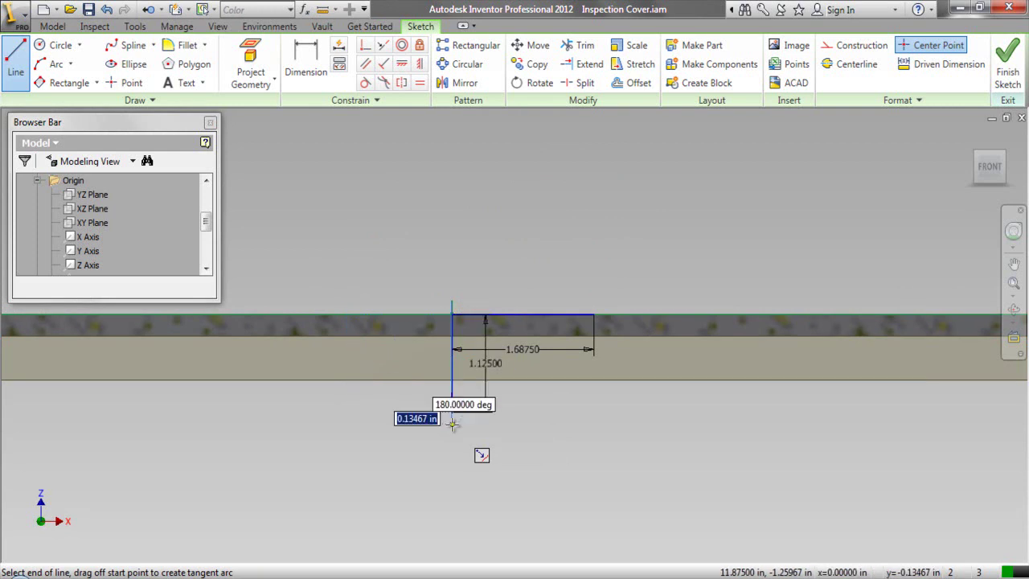
right_click(551, 215)
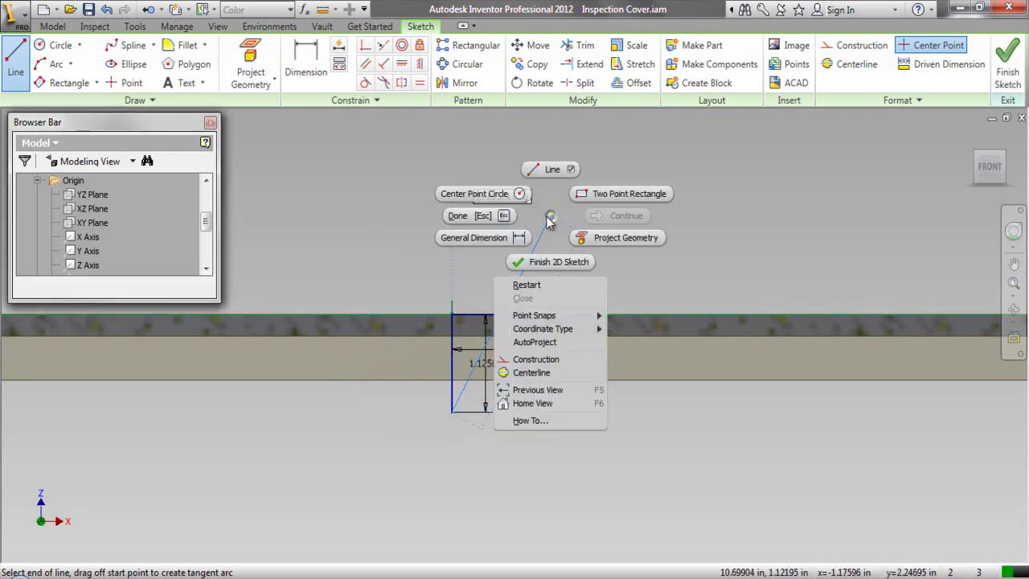
click(471, 214)
Draw a three-point arc bulging outward from the vertical line's lower end to the horizontal line's outer end.
click(41, 64)
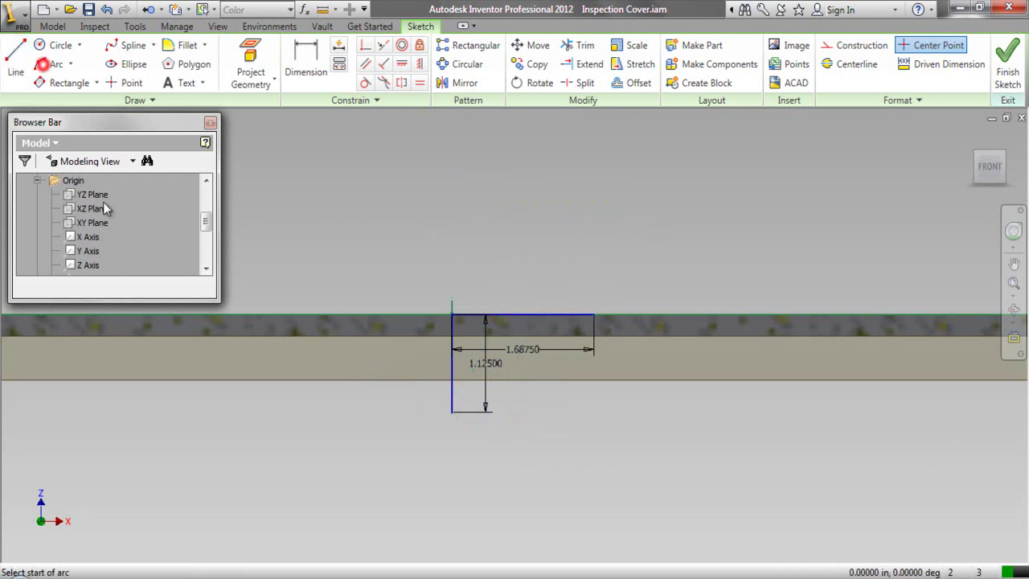
click(451, 413)
click(592, 319)
click(577, 364)
Dimension the arc's radius as 1.82813 in.
click(306, 72)
click(536, 400)
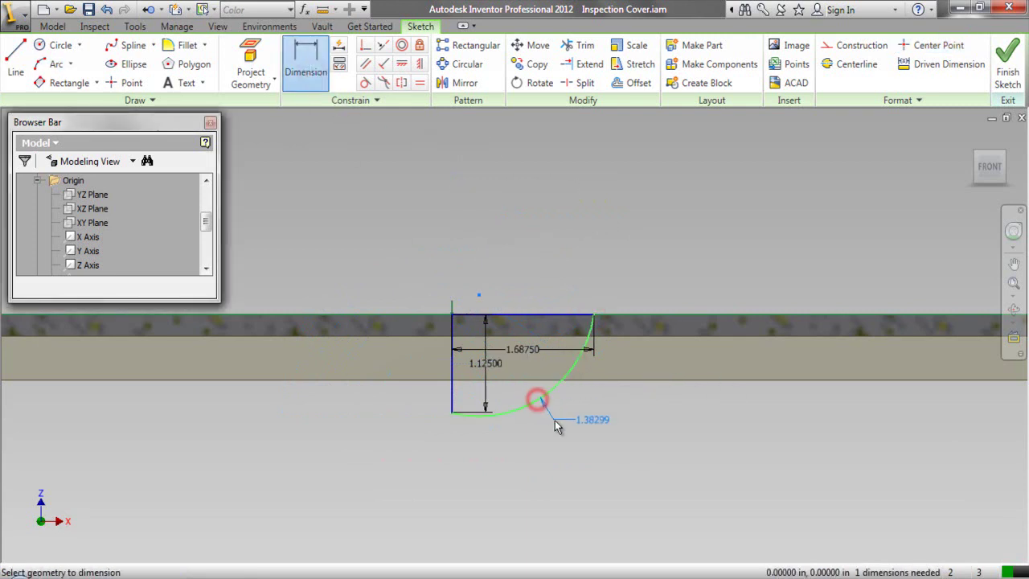
click(553, 419)
text(1.82813)
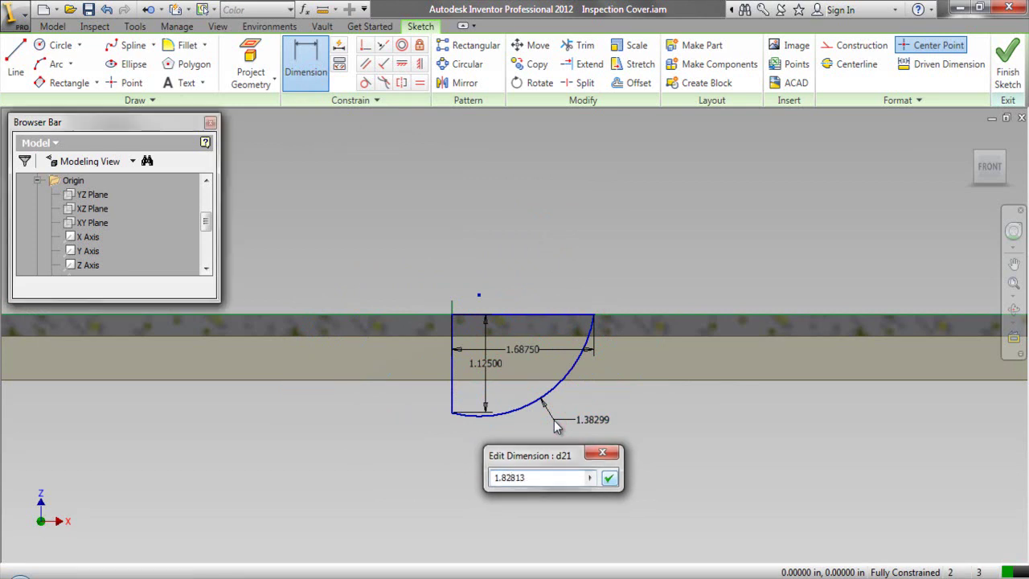
key(Return)
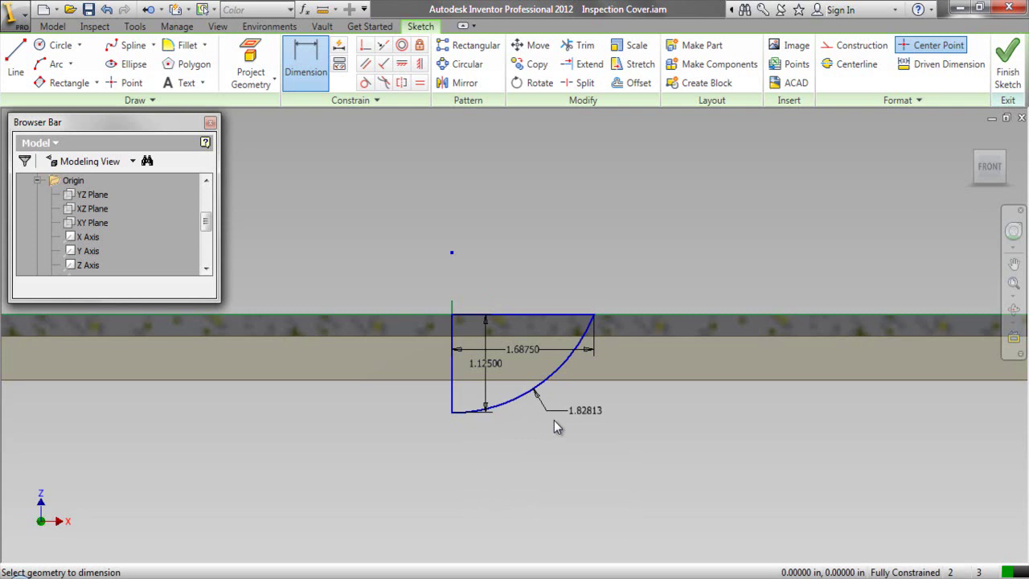
right_click(565, 253)
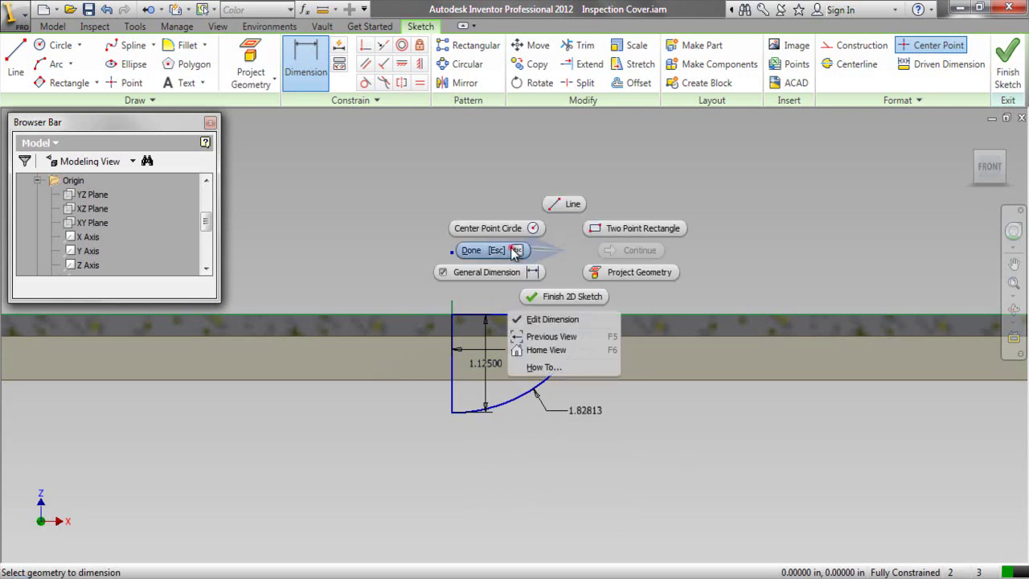
click(510, 246)
Revolve the closed quarter profile a full turn around its vertical line as a join to form a dome.
right_click(564, 170)
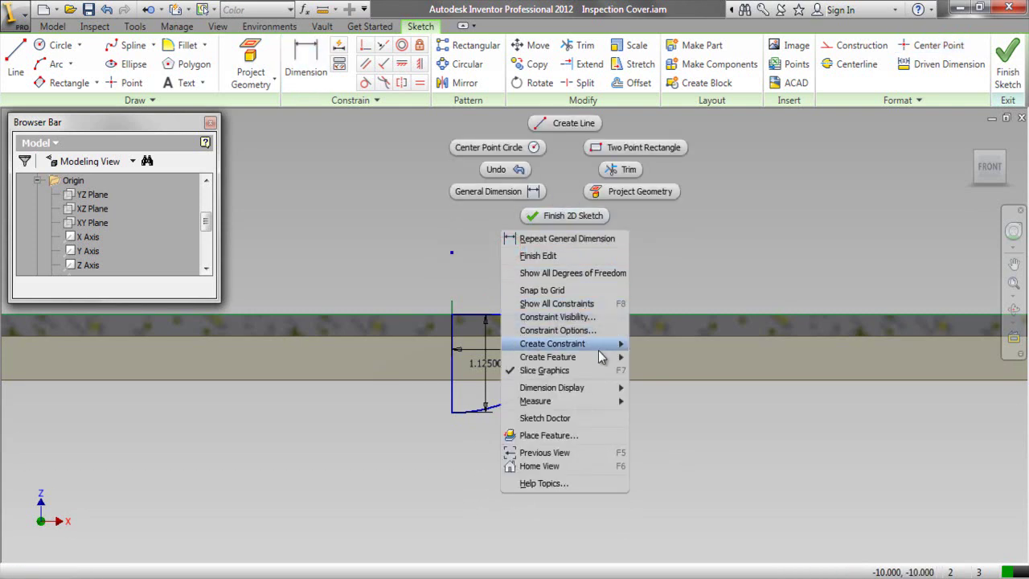
mouse_move(601, 358)
click(660, 370)
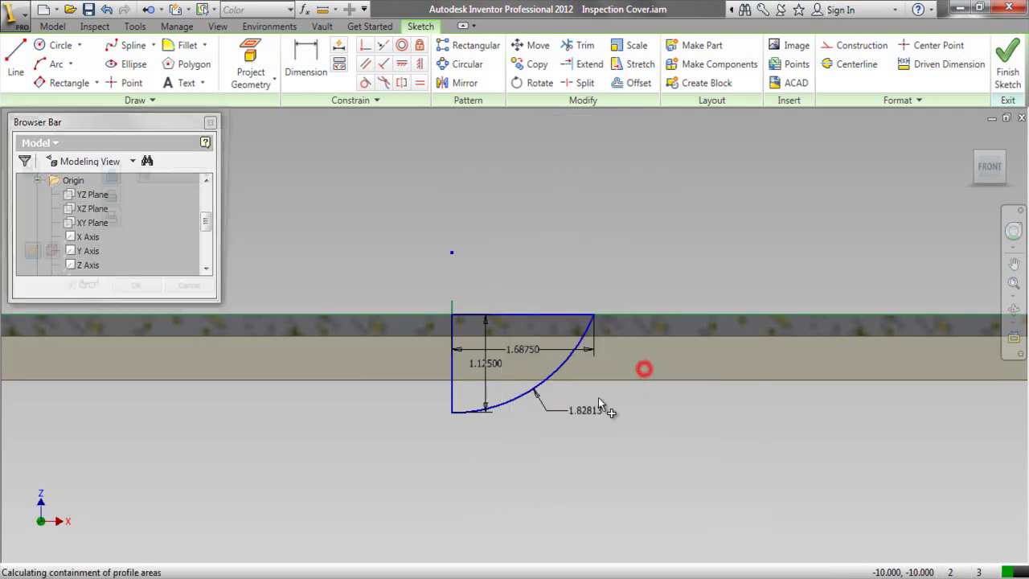
click(452, 402)
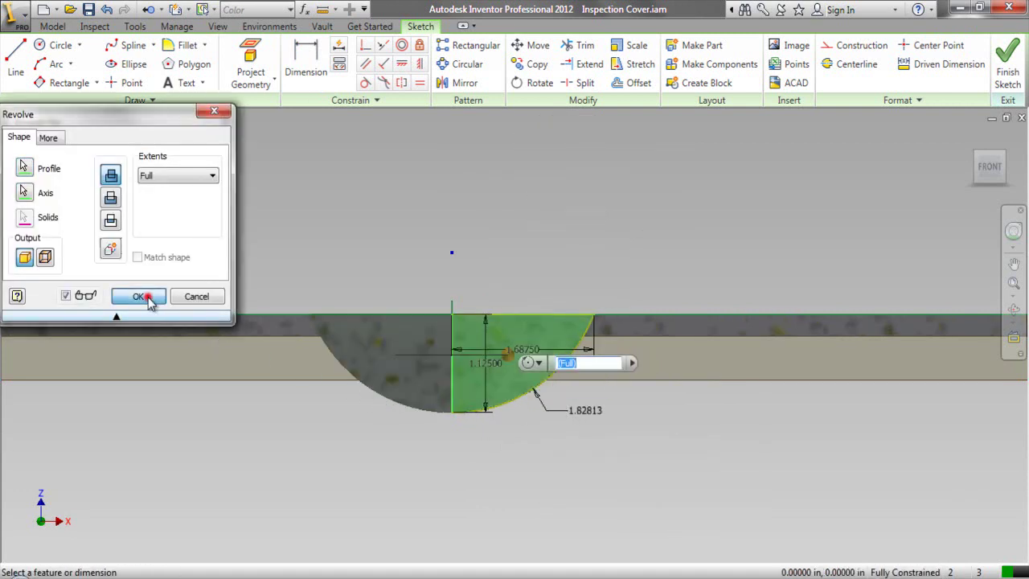
click(146, 296)
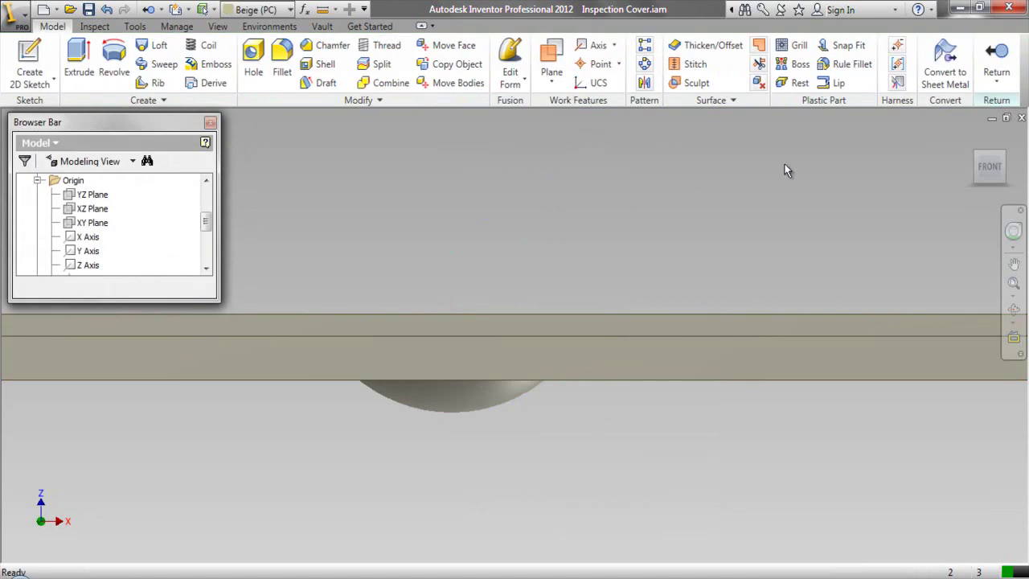
Examine the revolved dome on the plate's underside from below and up close, and return to the isometric view from above.
click(1006, 157)
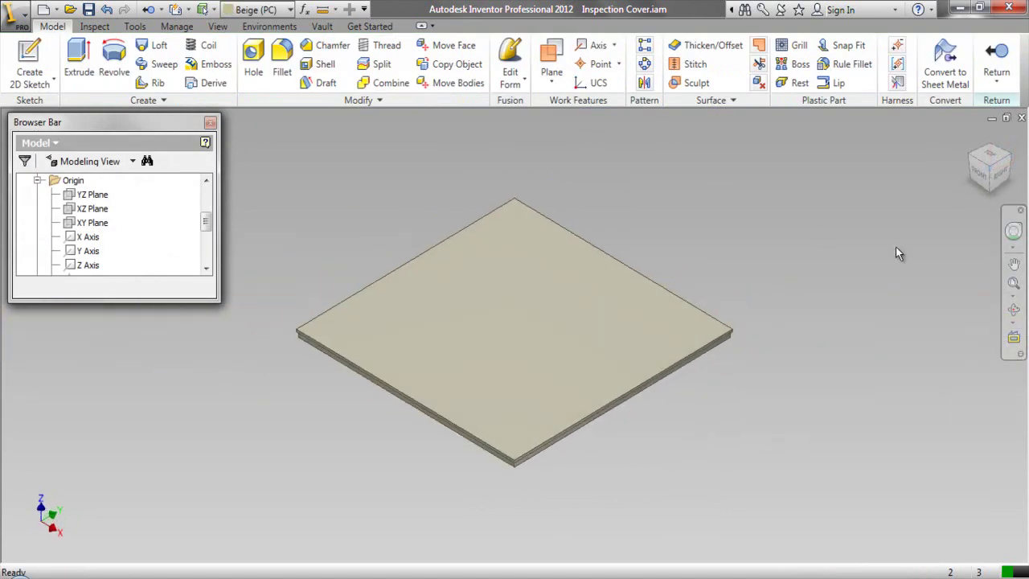
click(1015, 309)
drag(518, 172, 545, 318)
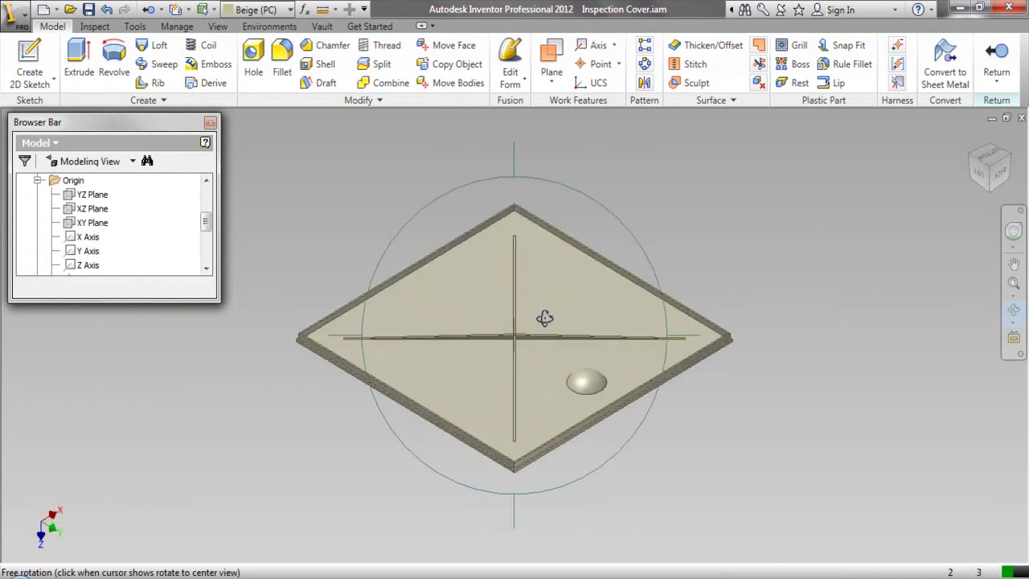
scroll(588, 413, up, 5)
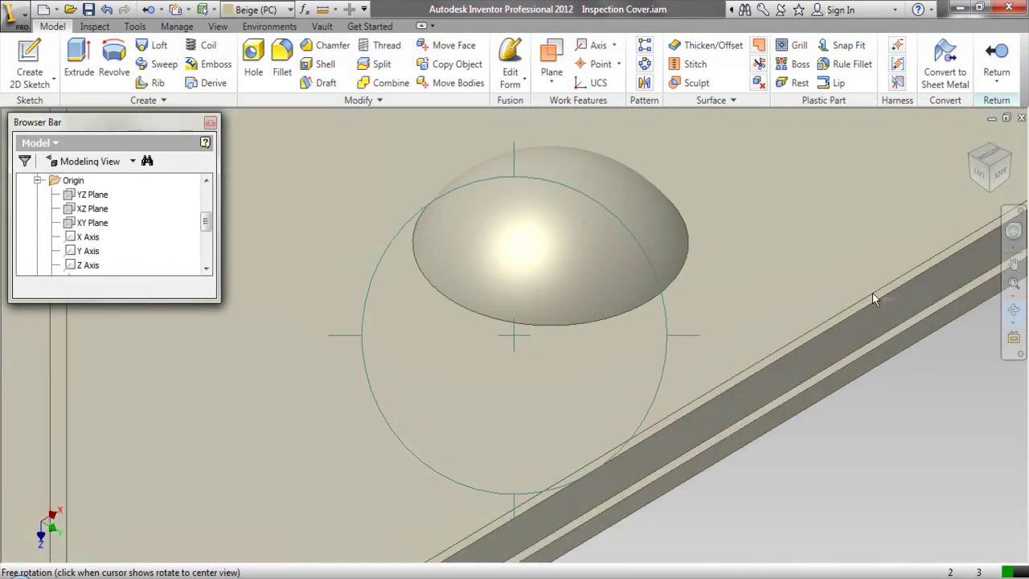
right_click(672, 240)
click(692, 247)
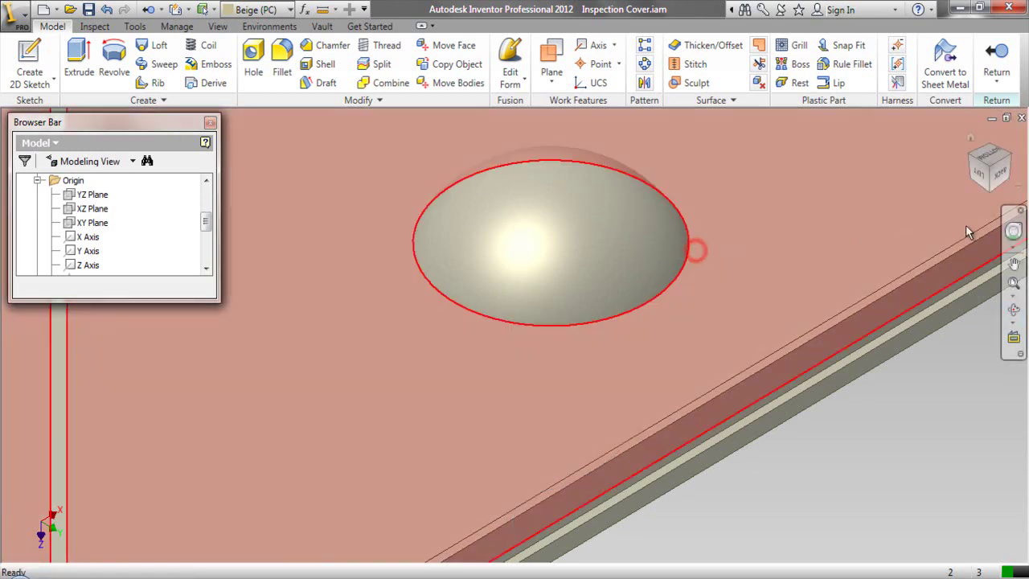
click(1013, 231)
drag(731, 310, 682, 309)
click(684, 270)
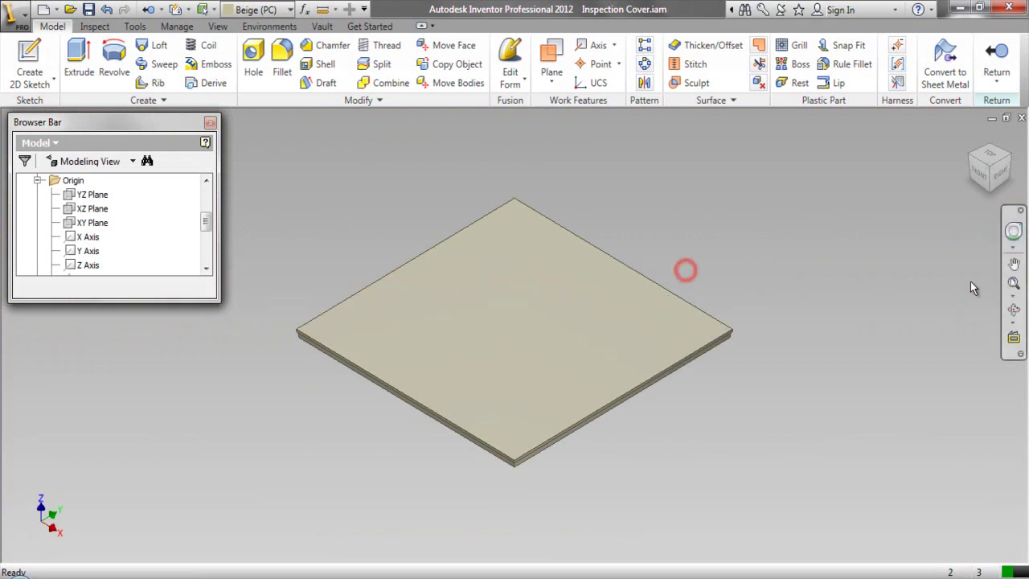
Start a new sketch on the offset work plane through the dome and slice the graphics at that plane.
click(1010, 284)
drag(751, 253, 654, 185)
click(655, 178)
drag(205, 219, 205, 251)
click(84, 237)
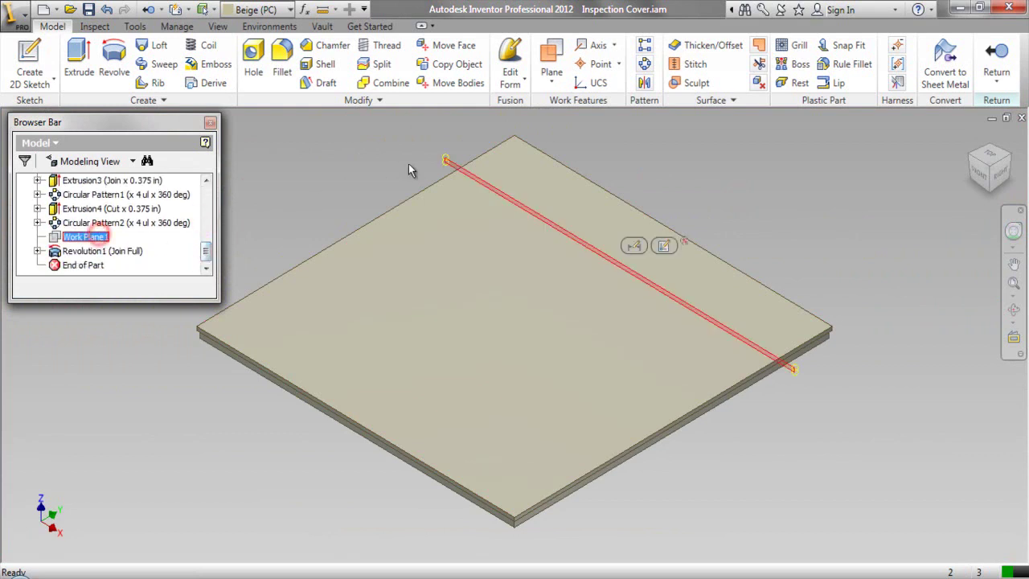
click(664, 246)
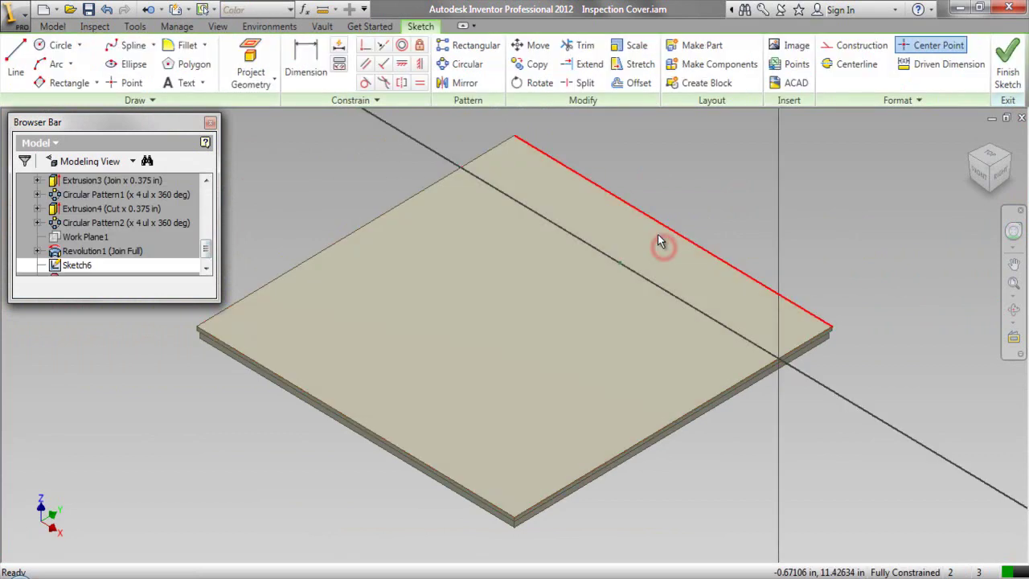
right_click(722, 155)
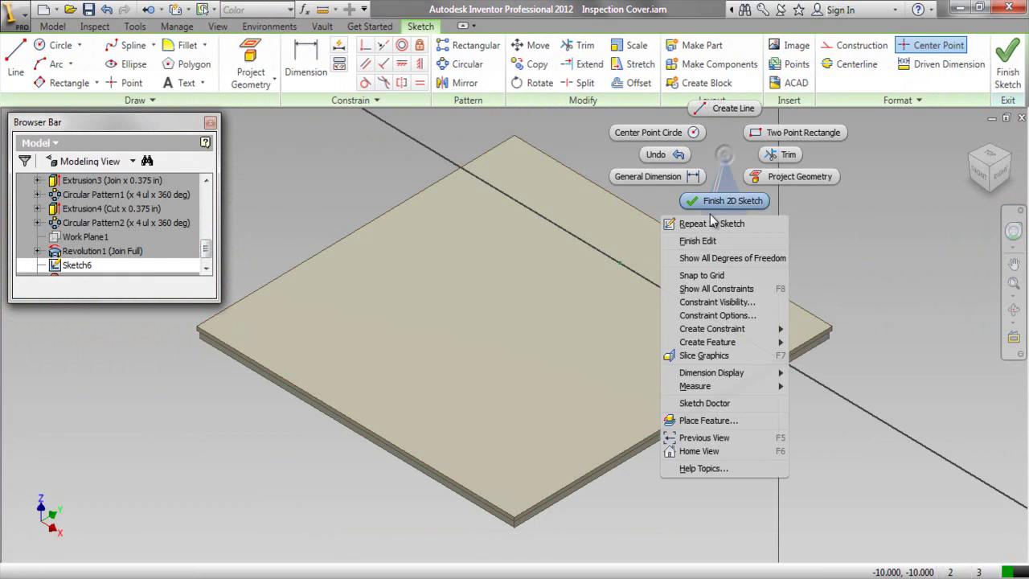
click(684, 356)
scroll(643, 257, up, 3)
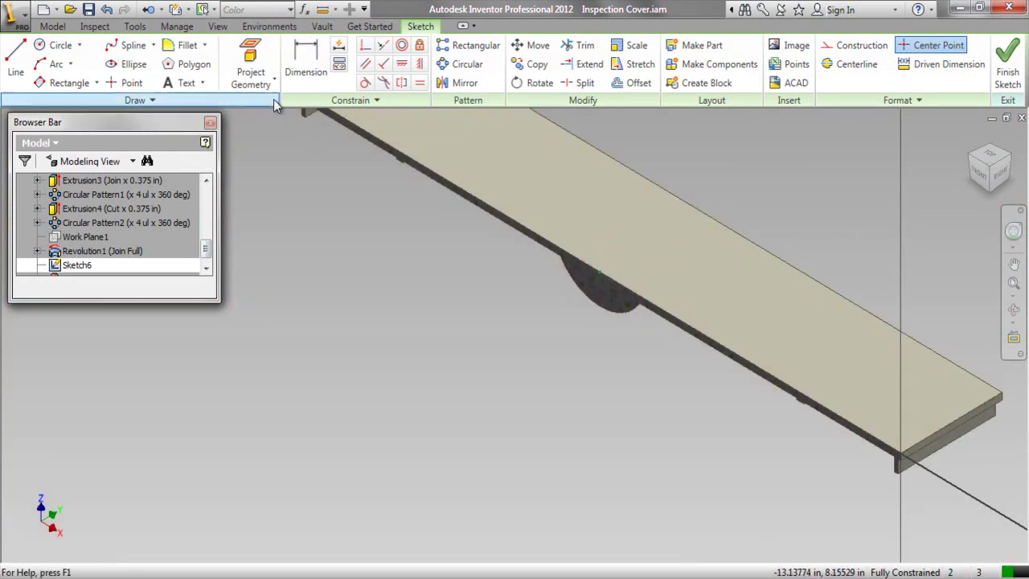
Project the part's cut edges and the Z axis into the sketch.
click(273, 100)
click(269, 87)
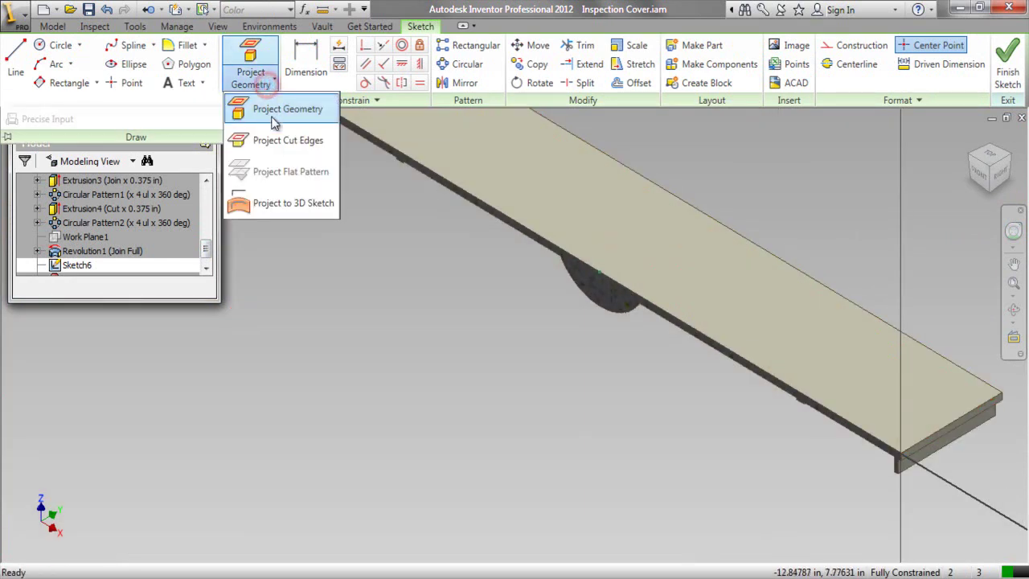
click(278, 136)
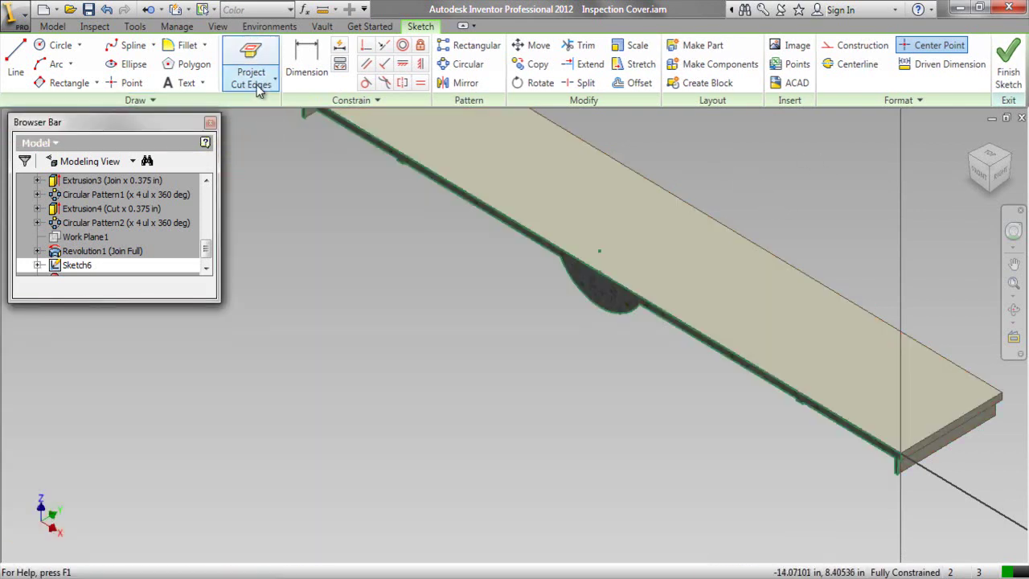
click(259, 81)
click(266, 104)
scroll(191, 212, up, 3)
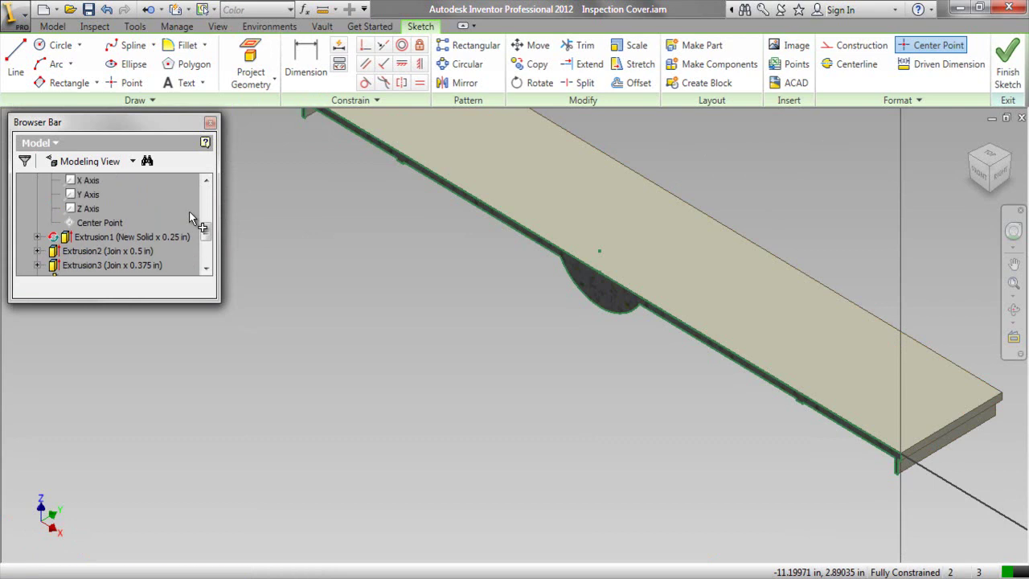
click(93, 208)
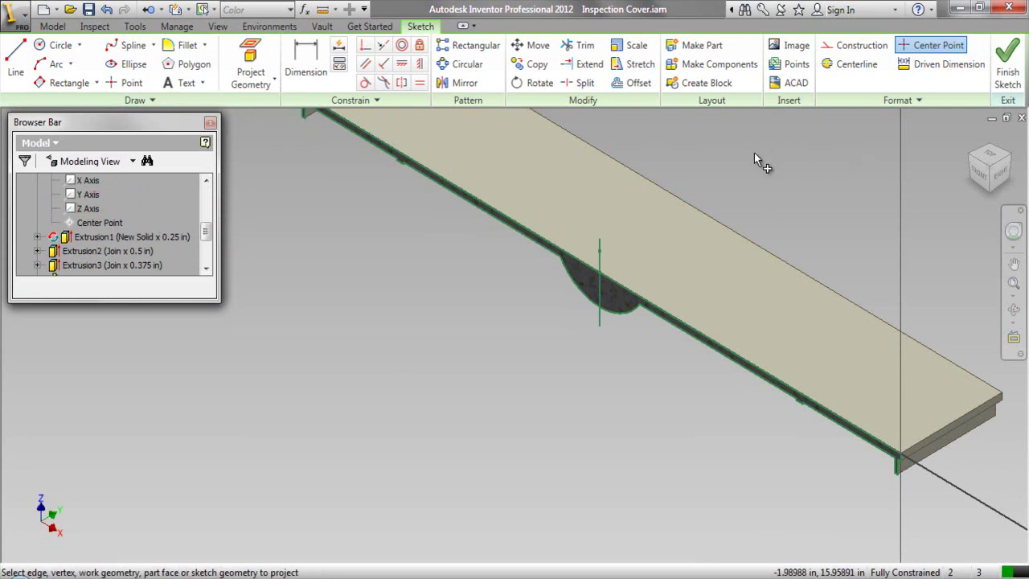
Draw a 0.875 in vertical line downward along the projected Z axis from the plate's top edge.
right_click(754, 153)
click(749, 106)
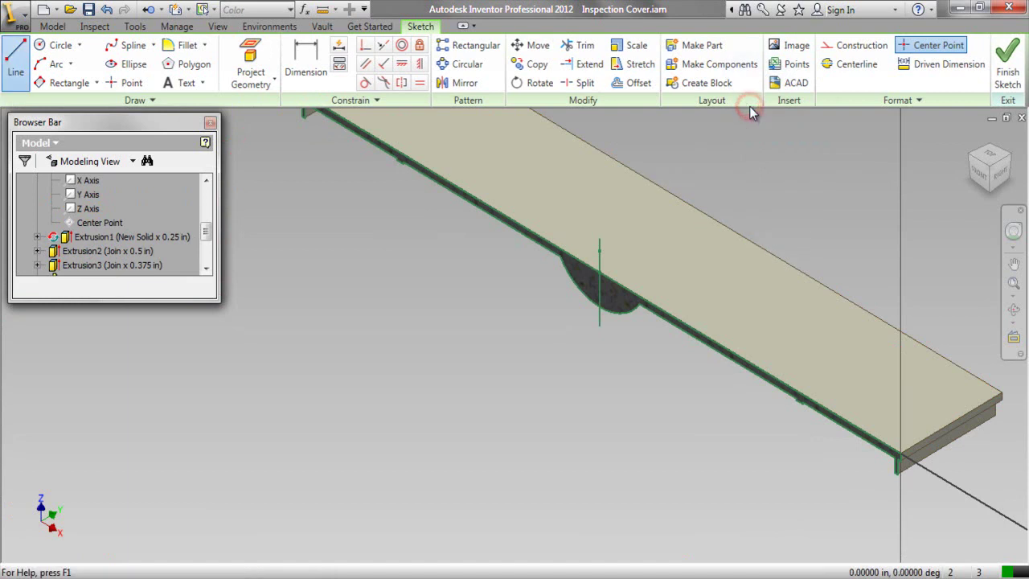
scroll(599, 273, up, 3)
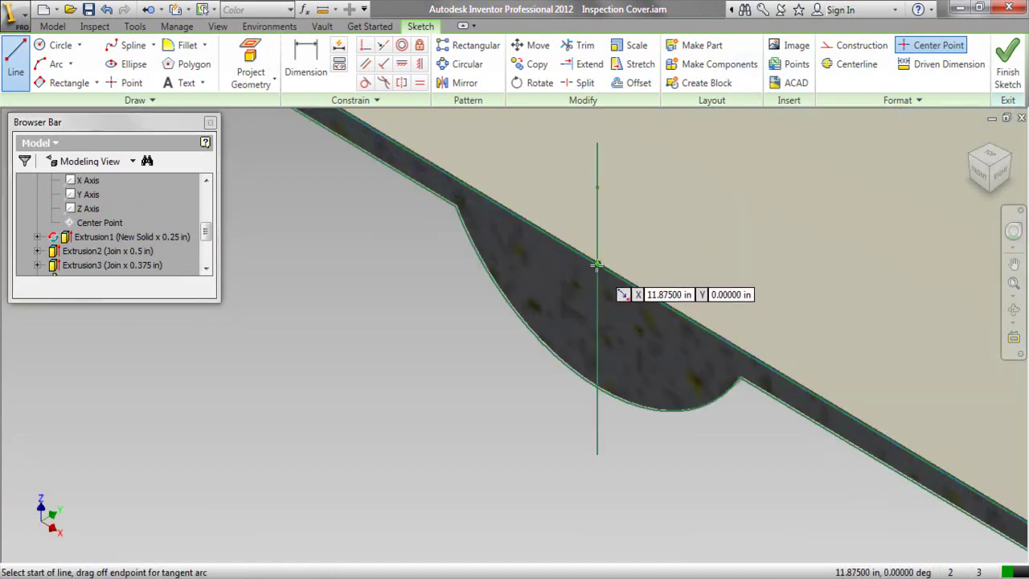
click(596, 265)
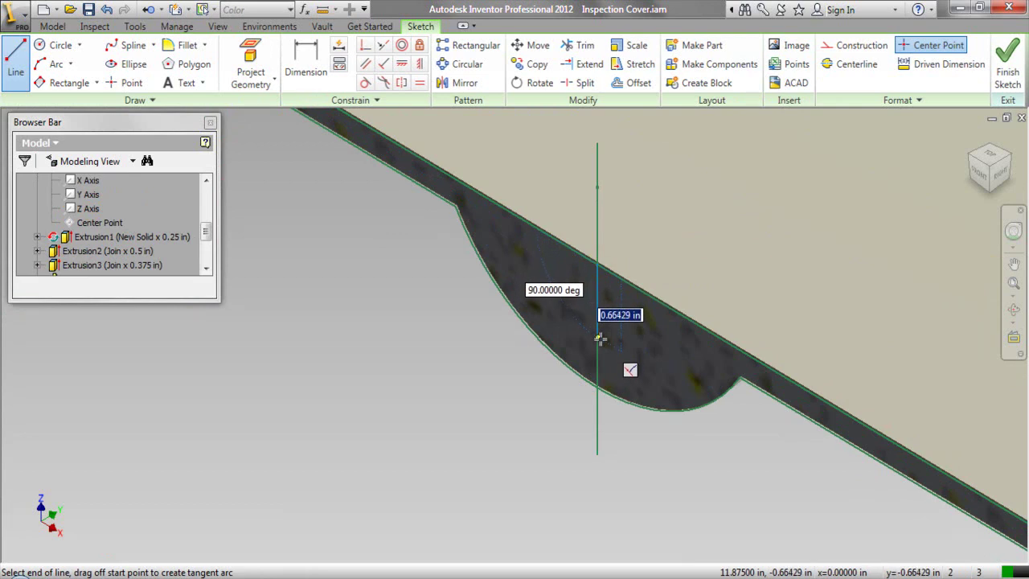
text(.87)
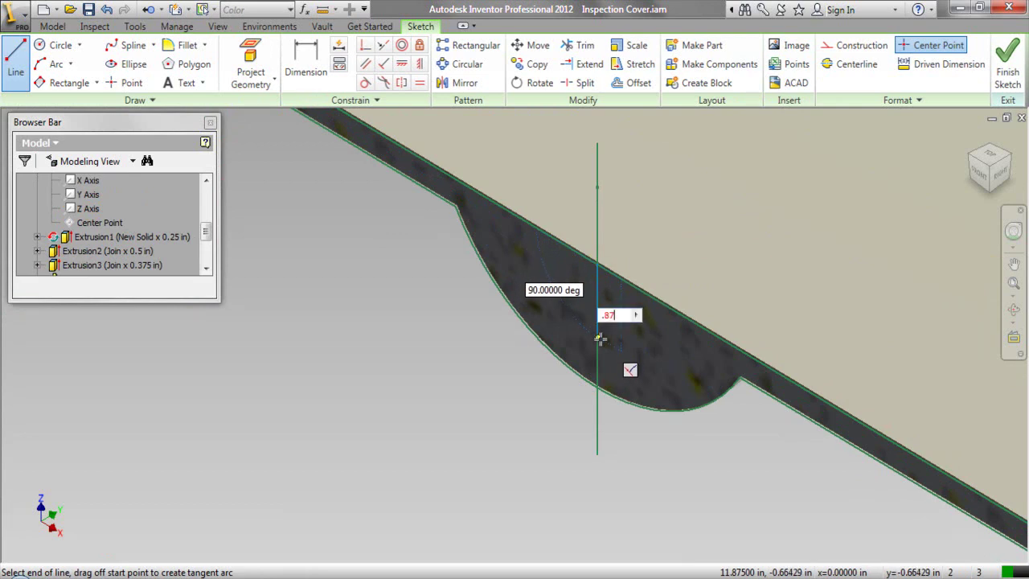
text(5)
key(Return)
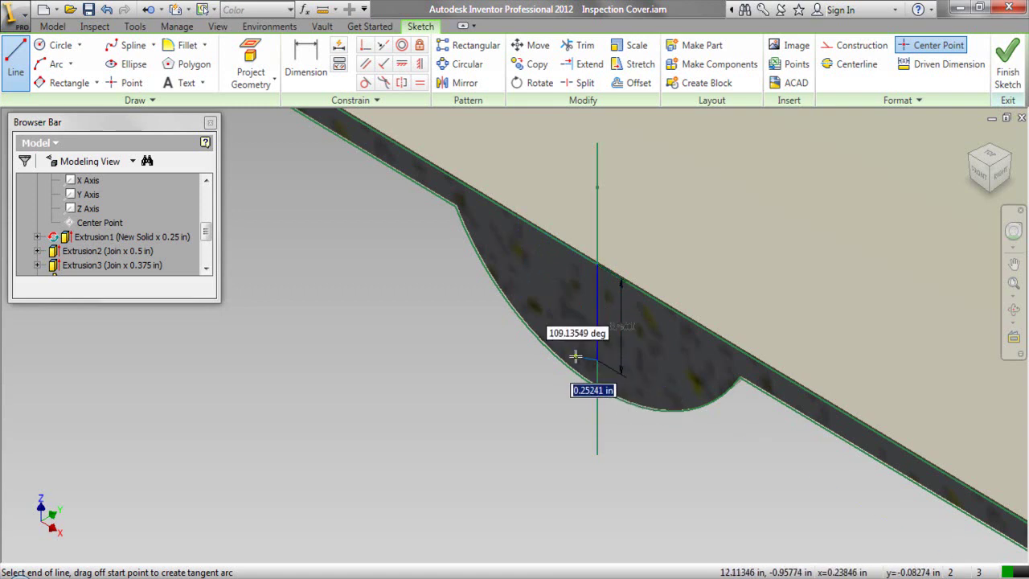
right_click(567, 302)
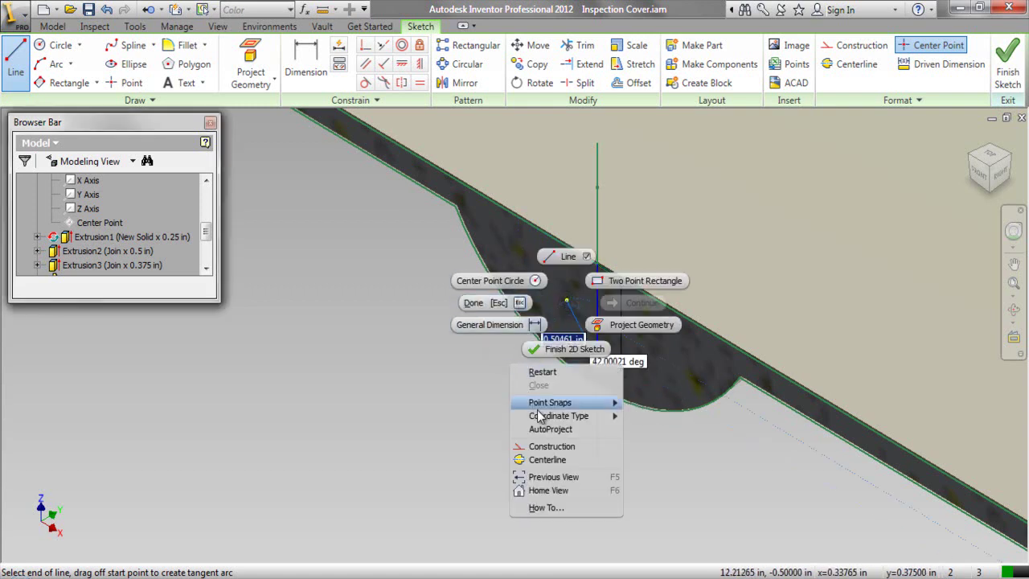
click(542, 372)
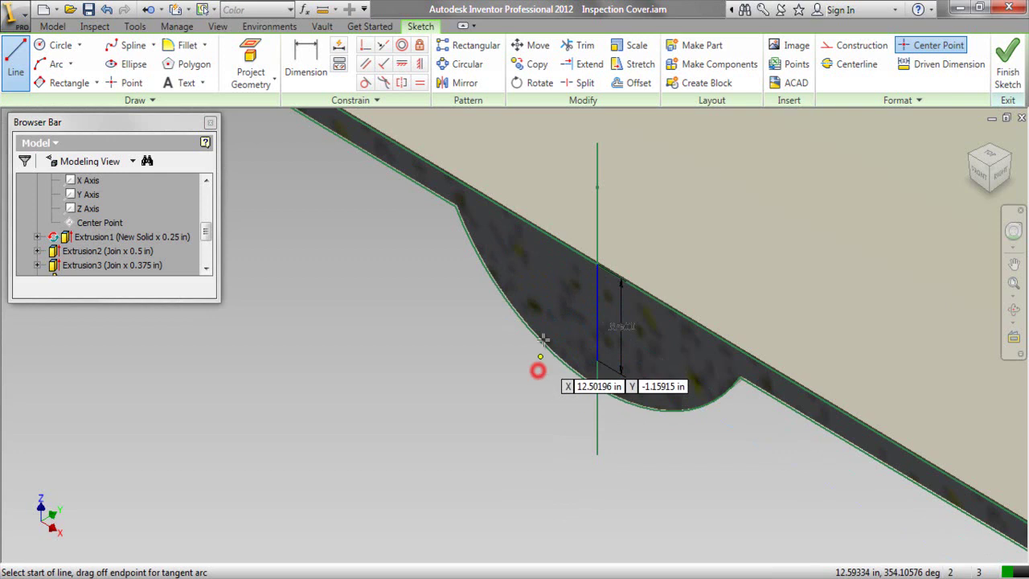
In the front view, draw a 1.41283 in horizontal line leftward along the plate's top edge from the vertical line's upper end.
click(974, 174)
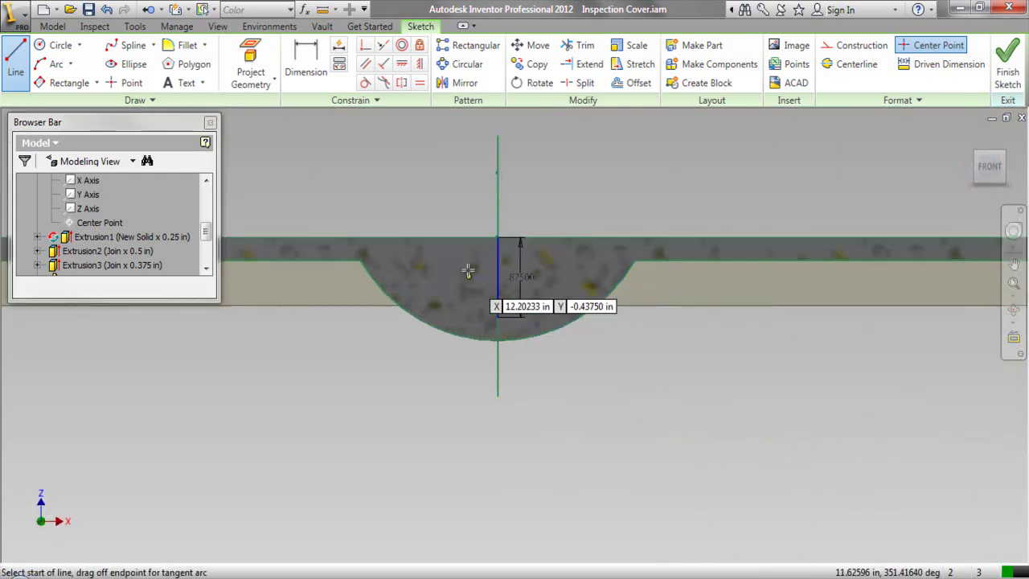
scroll(396, 211, up, 2)
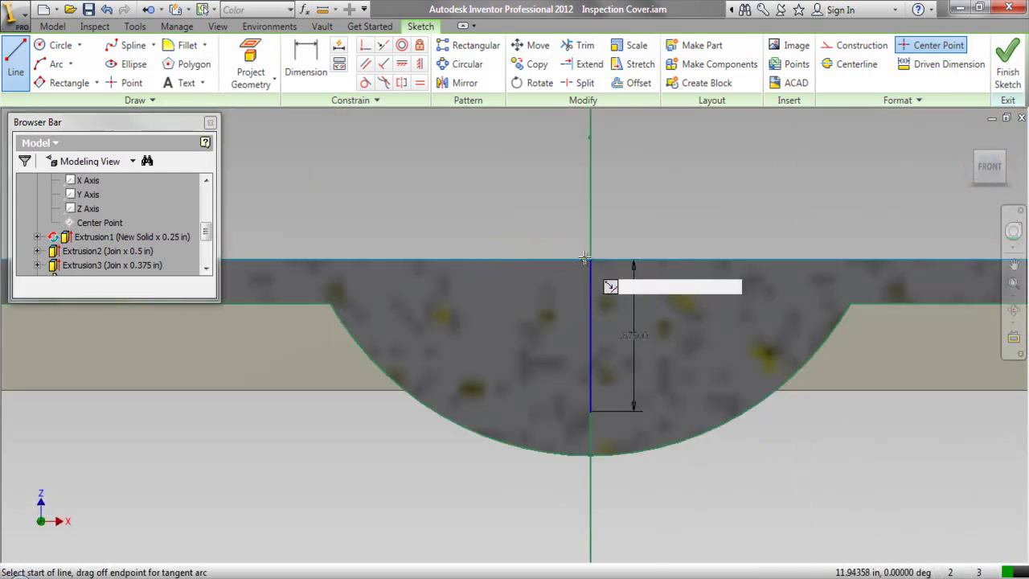
click(590, 259)
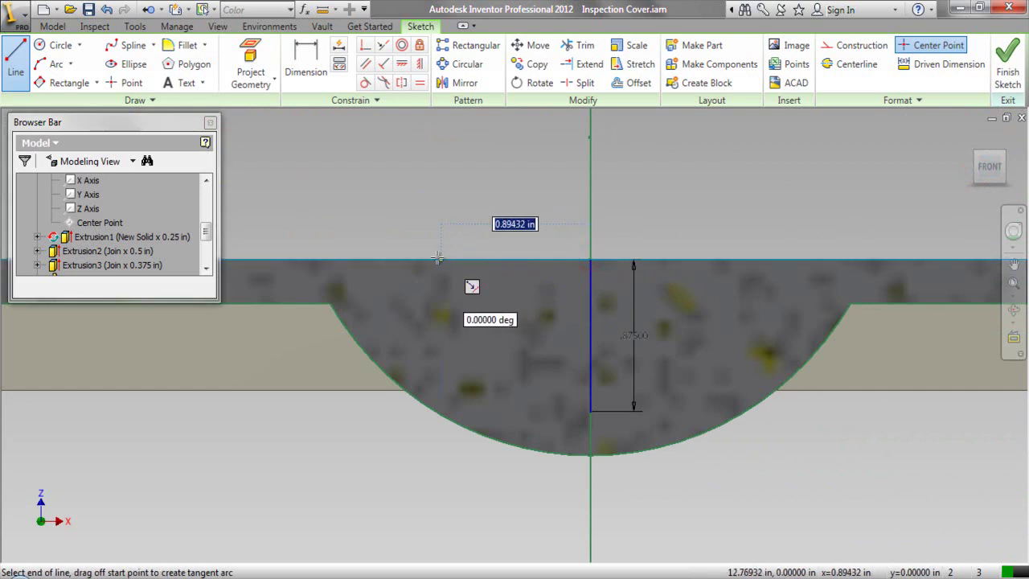
text(1.41)
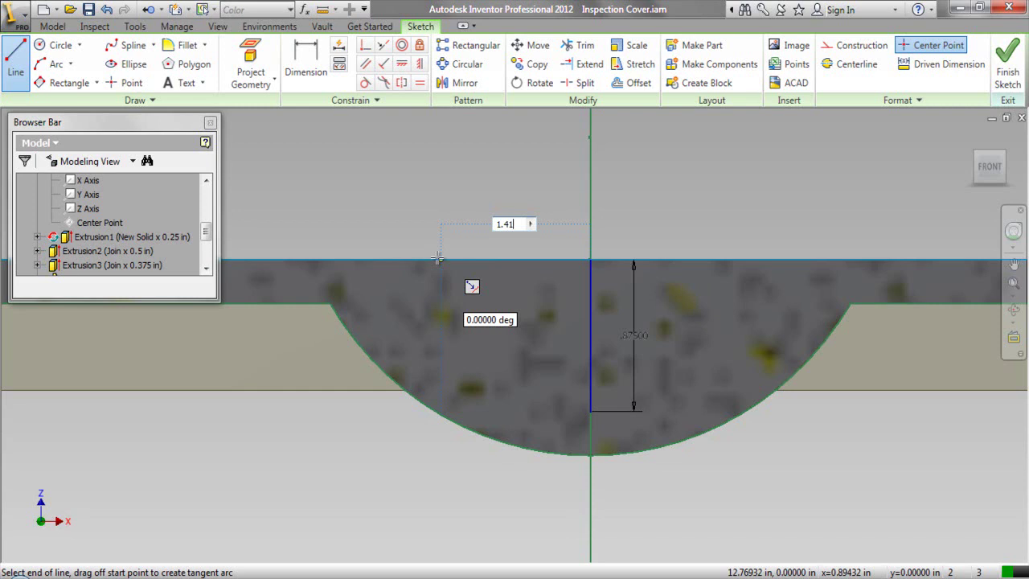
key(Return)
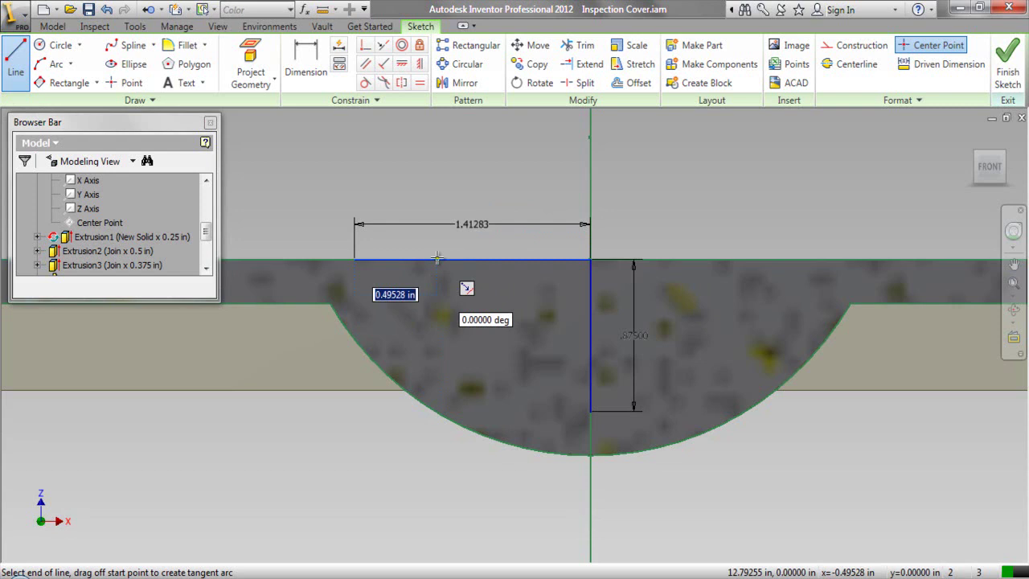
right_click(425, 162)
click(366, 163)
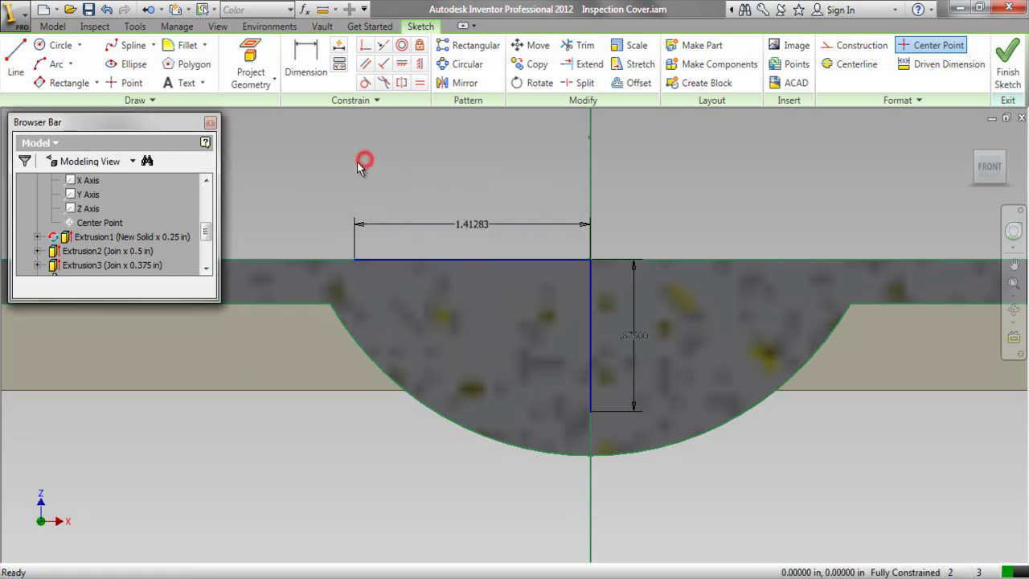
Draw a three-point arc bulging outward from the horizontal line's outer end to the vertical line's lower end.
click(52, 64)
click(354, 260)
click(591, 411)
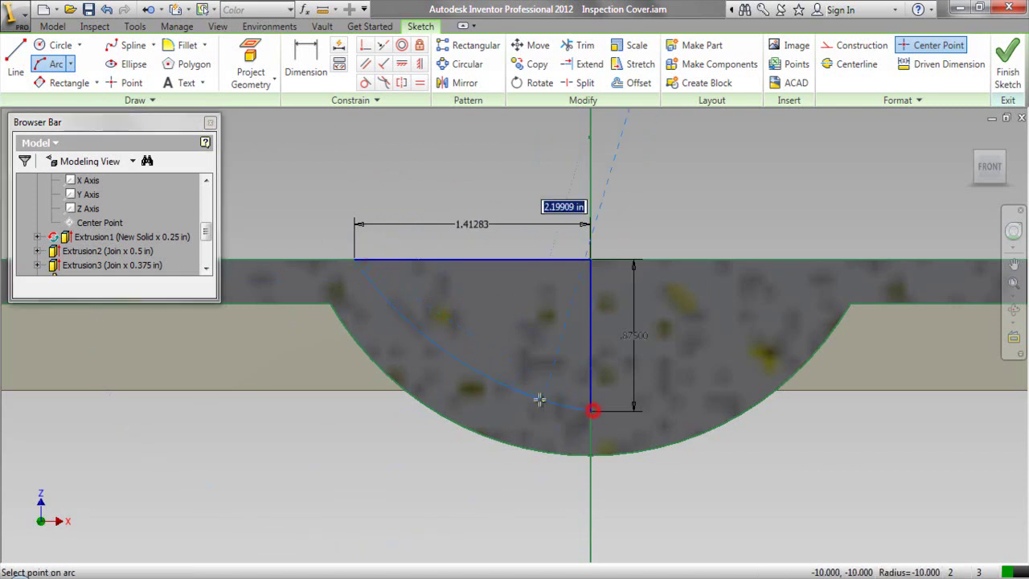
click(502, 393)
Dimension the inner arc's radius as 1.57813 in.
click(306, 69)
click(452, 370)
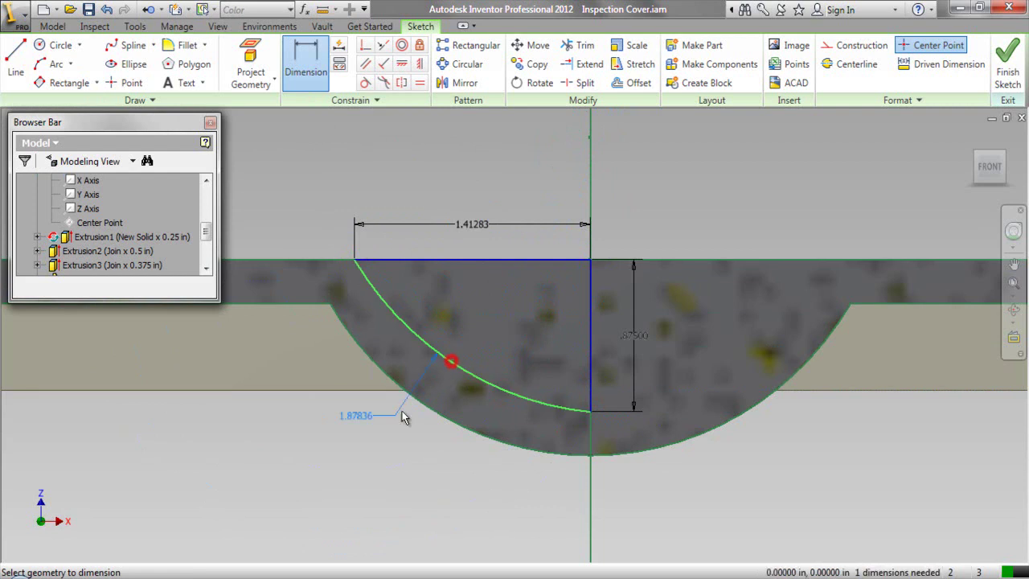
click(381, 435)
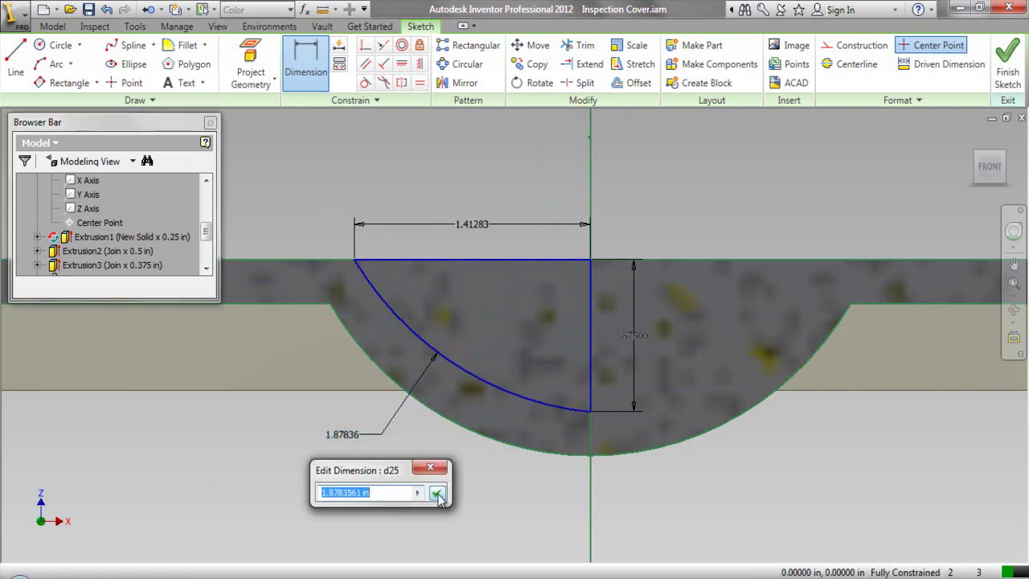
text(1.57813)
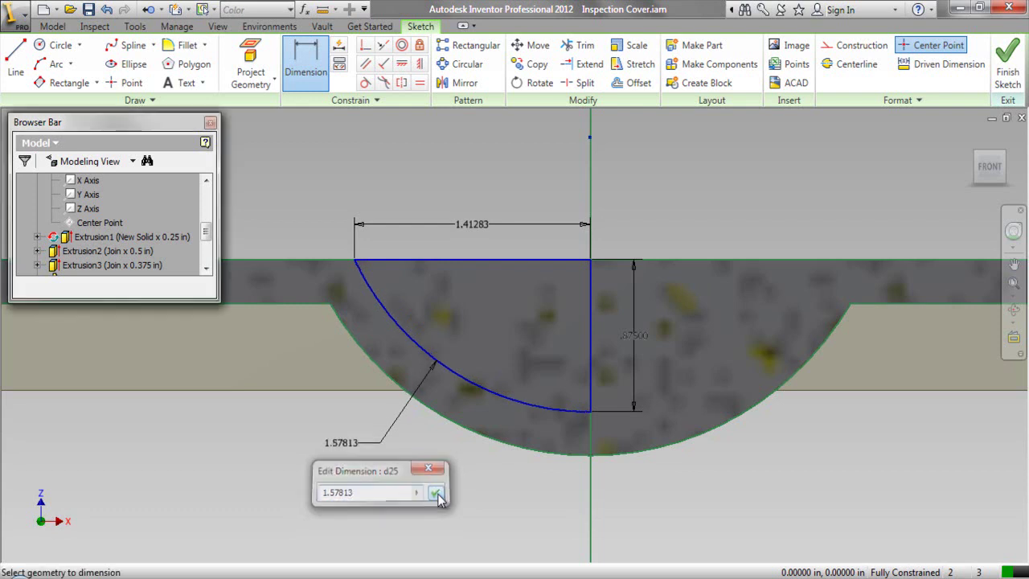
click(436, 493)
right_click(477, 211)
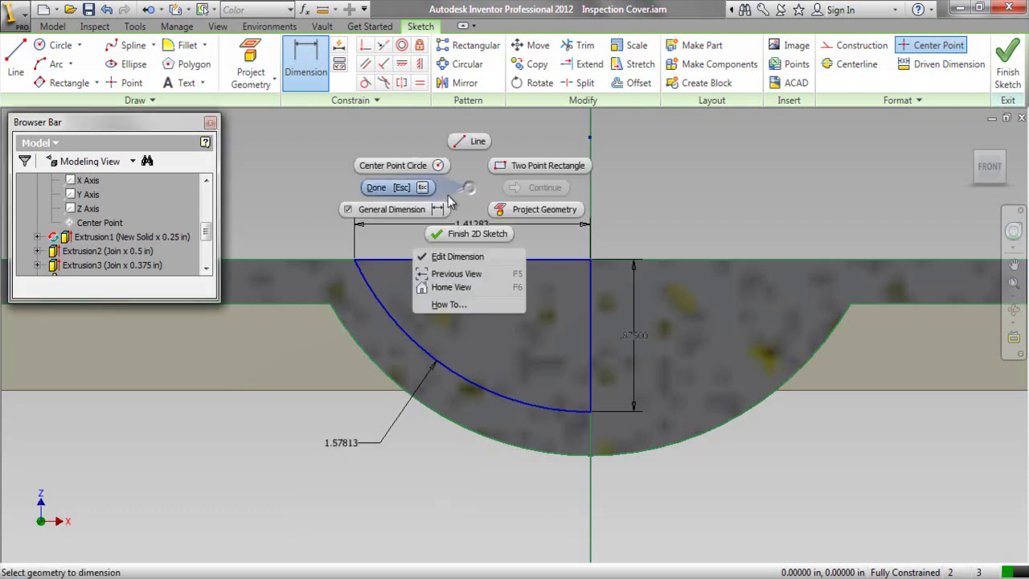
click(402, 187)
Revolve the inner quarter profile a full turn around its vertical line as a cut to hollow the dome, ending in the home view.
click(53, 26)
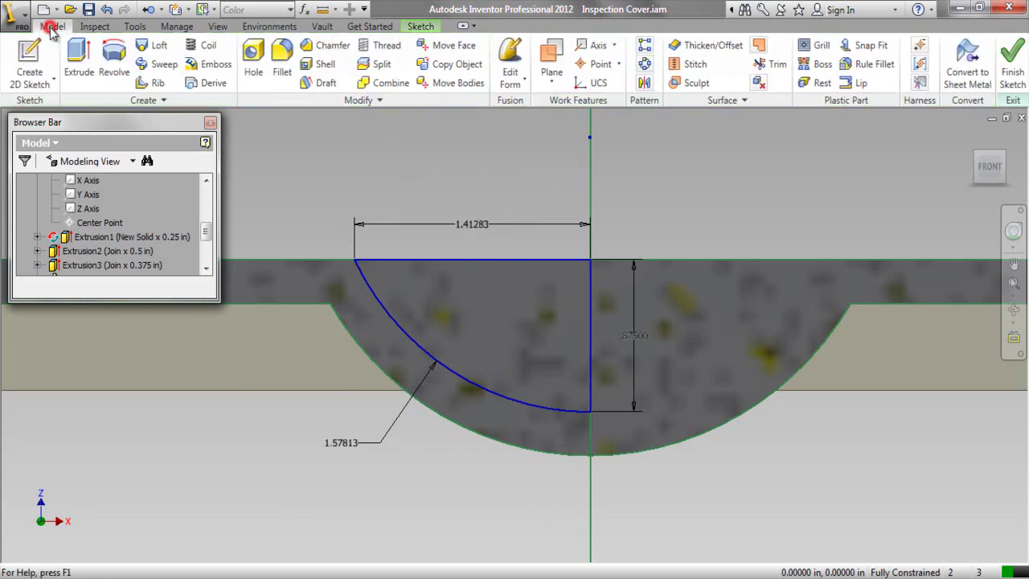
click(115, 62)
click(474, 374)
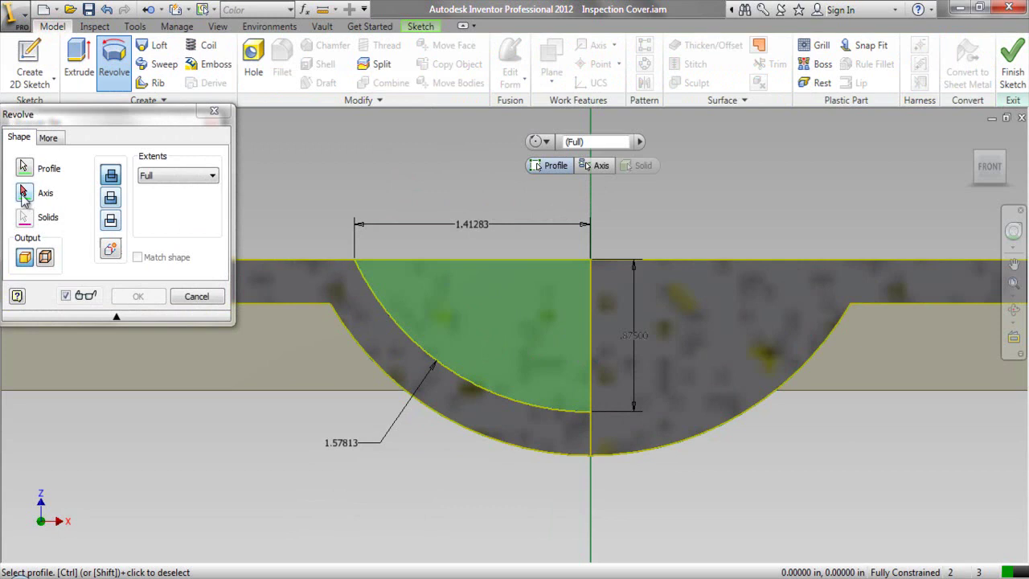
click(24, 193)
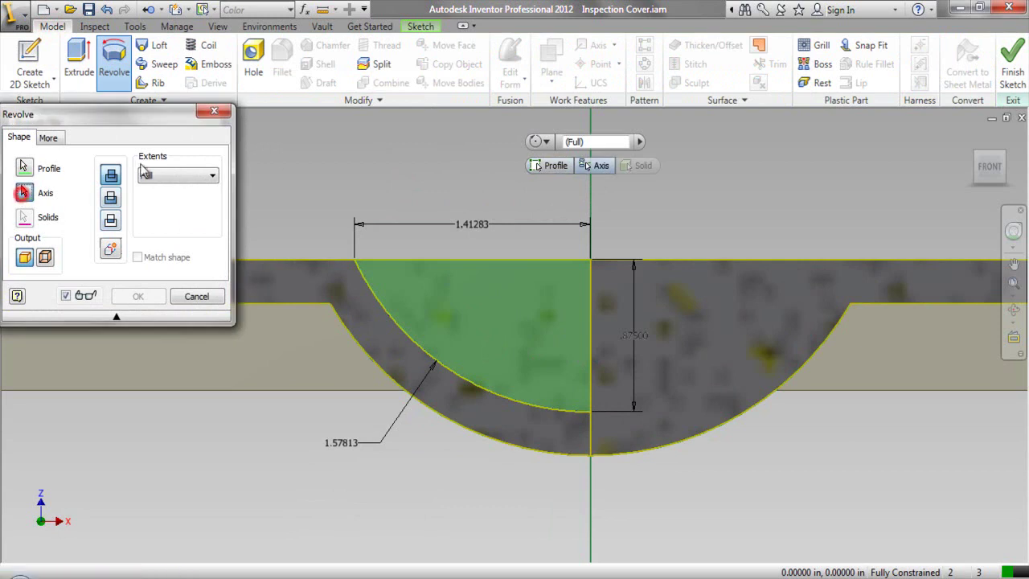
click(592, 294)
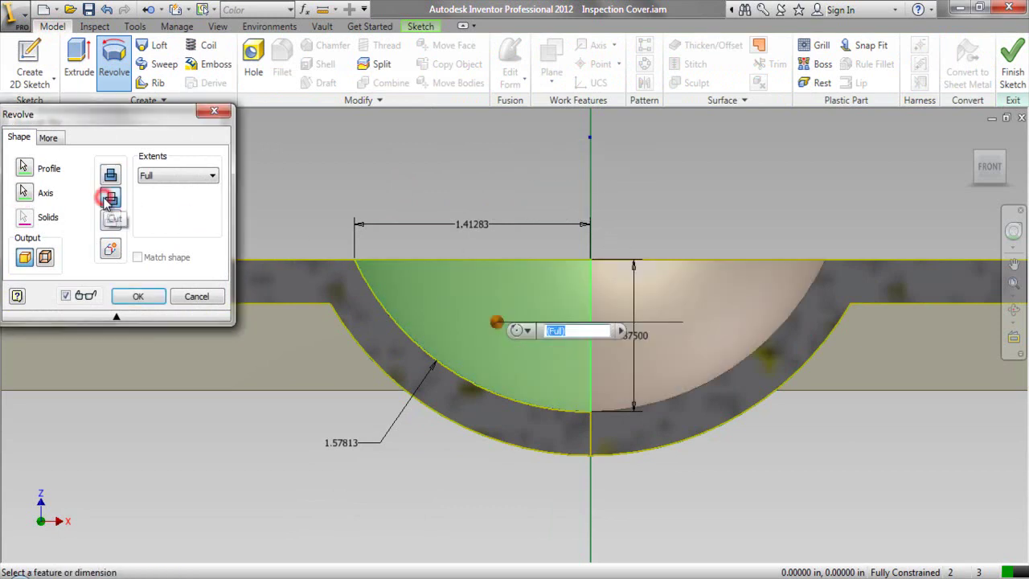
click(147, 294)
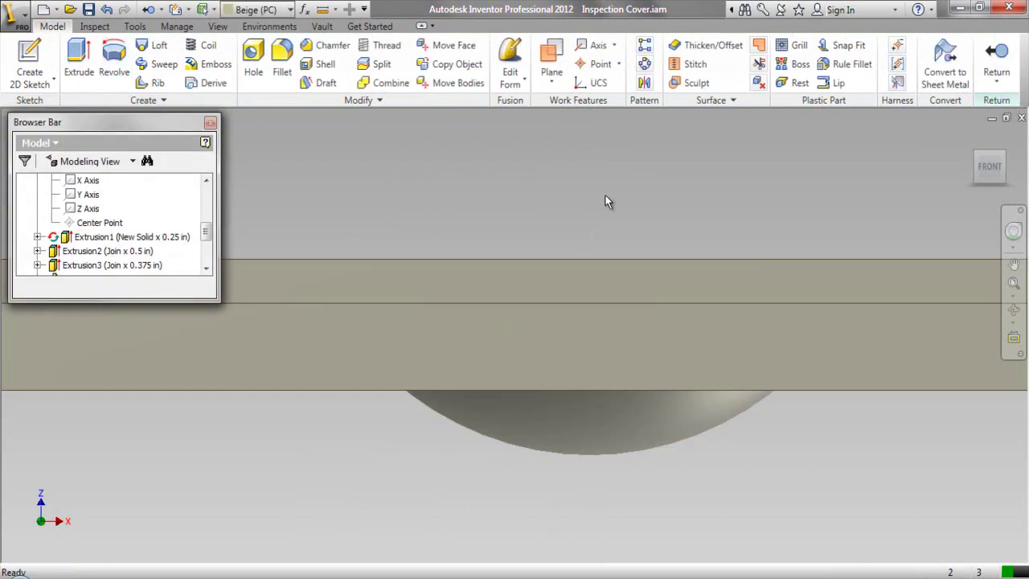
click(970, 143)
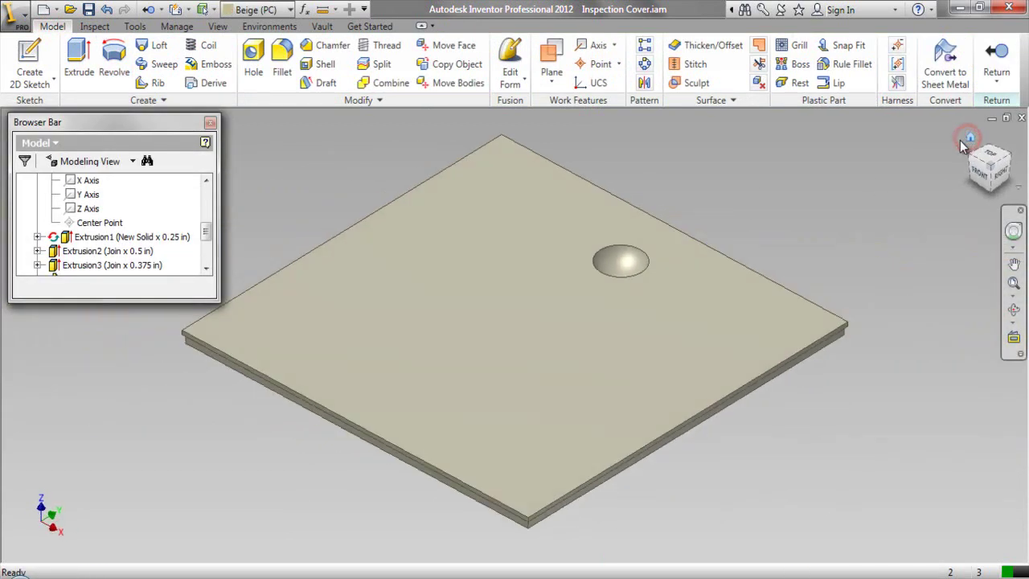
Collapse the Origin folder in the top plate's feature tree.
click(206, 181)
click(206, 180)
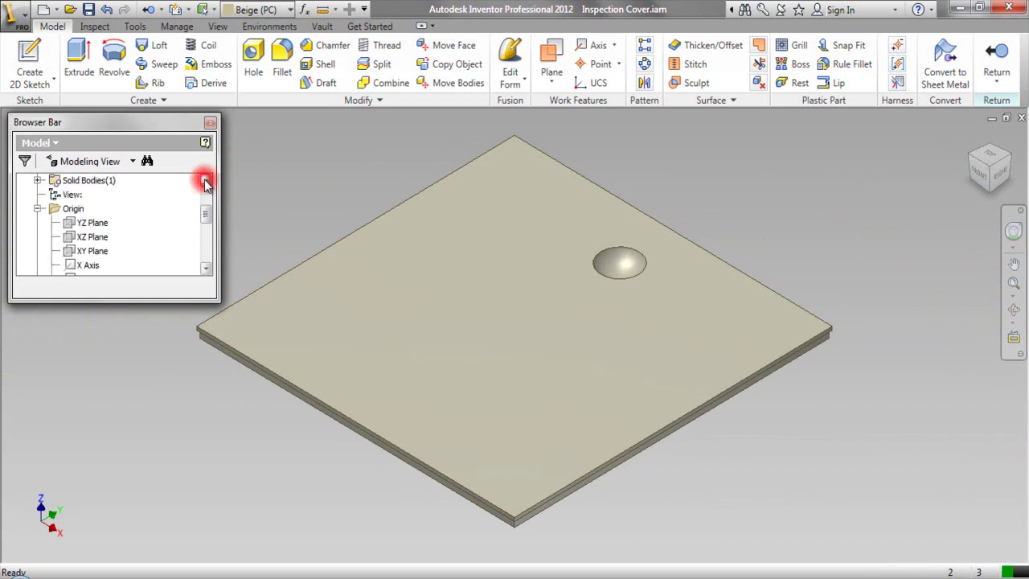
click(37, 209)
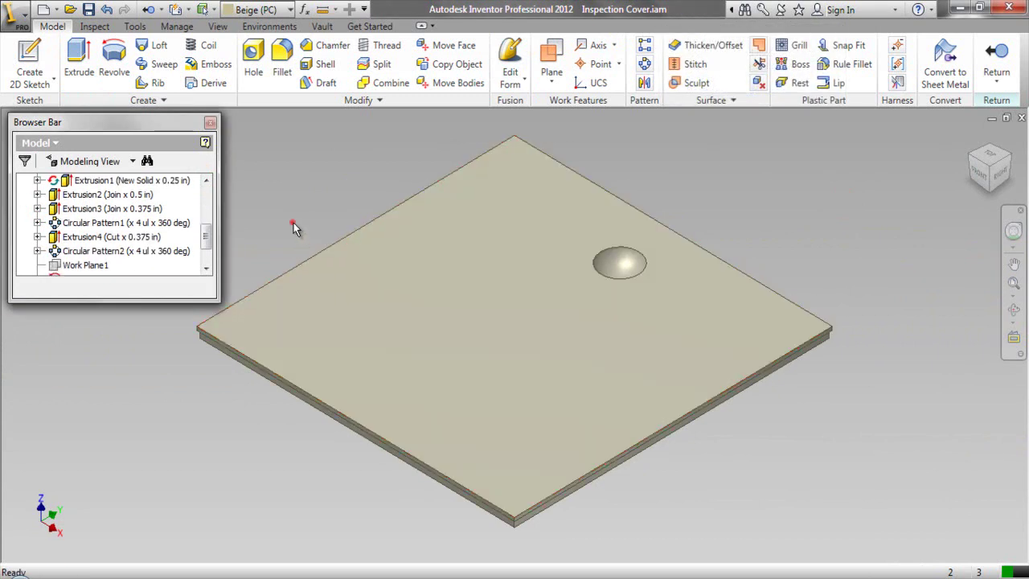
drag(207, 236, 208, 219)
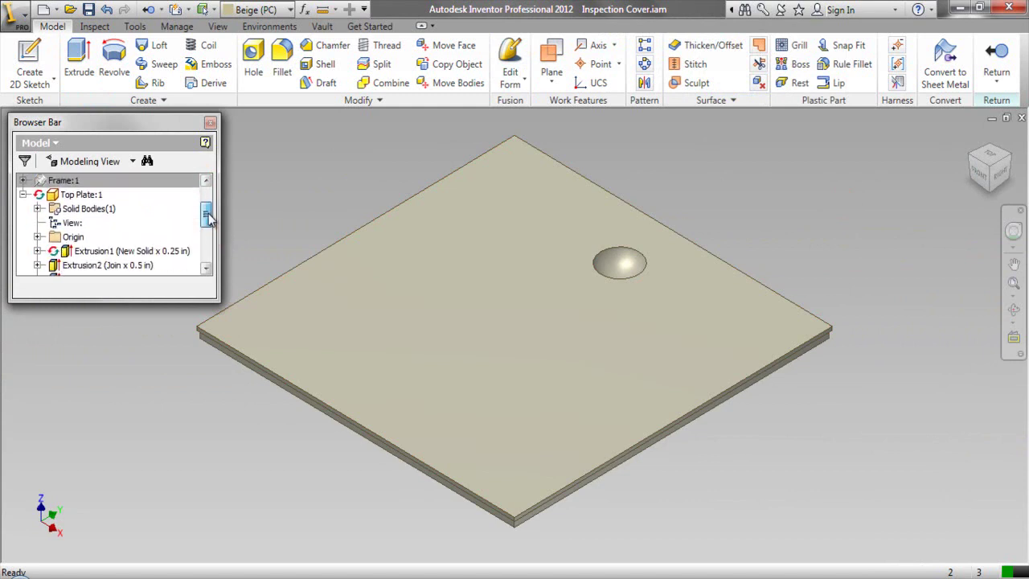
Expand the top plate's Origin folder and make its YZ plane visible.
click(37, 236)
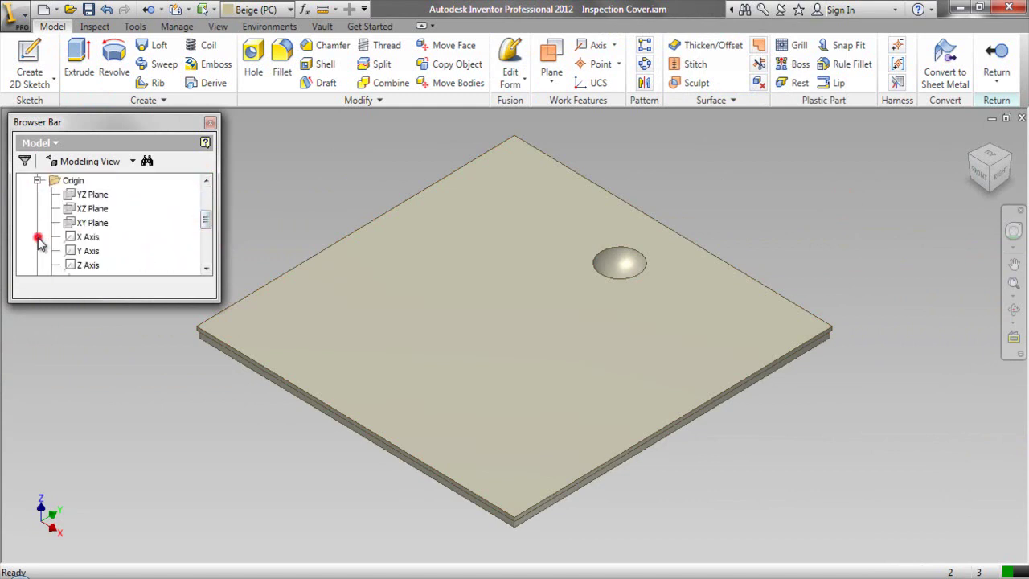
click(88, 195)
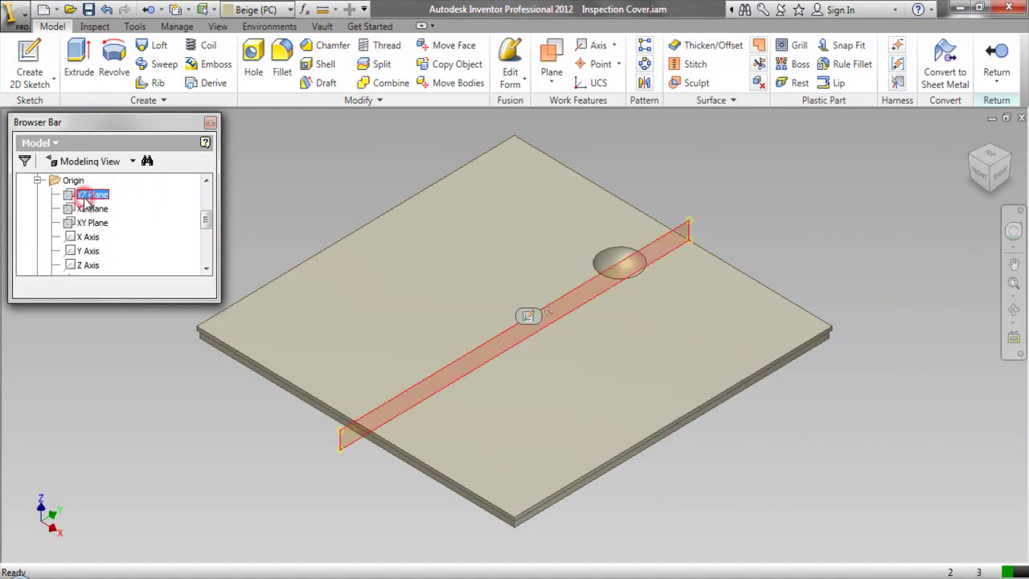
right_click(89, 195)
click(113, 285)
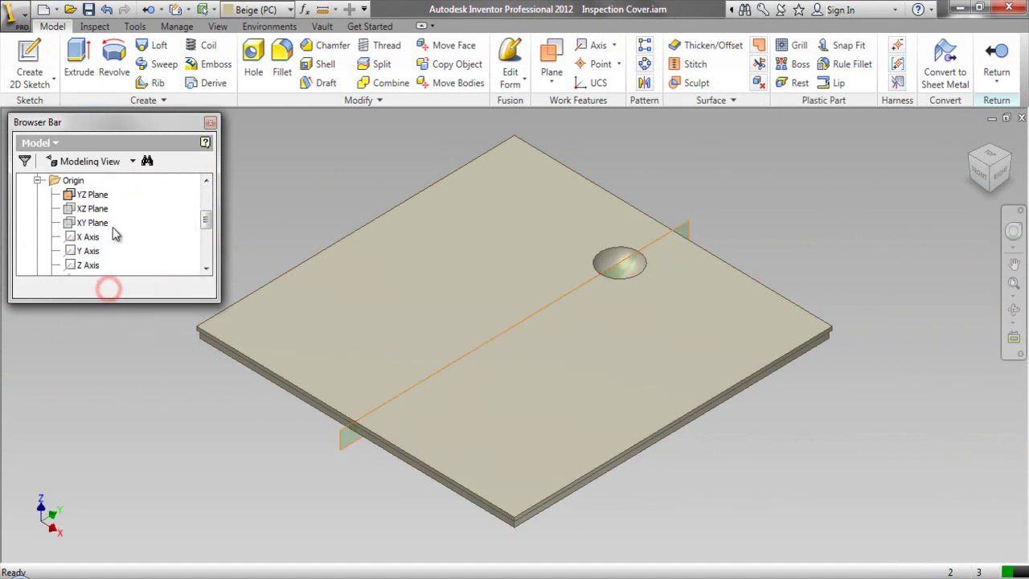
Create a 2D sketch on a new work plane offset -1.923 in from the YZ plane.
click(40, 58)
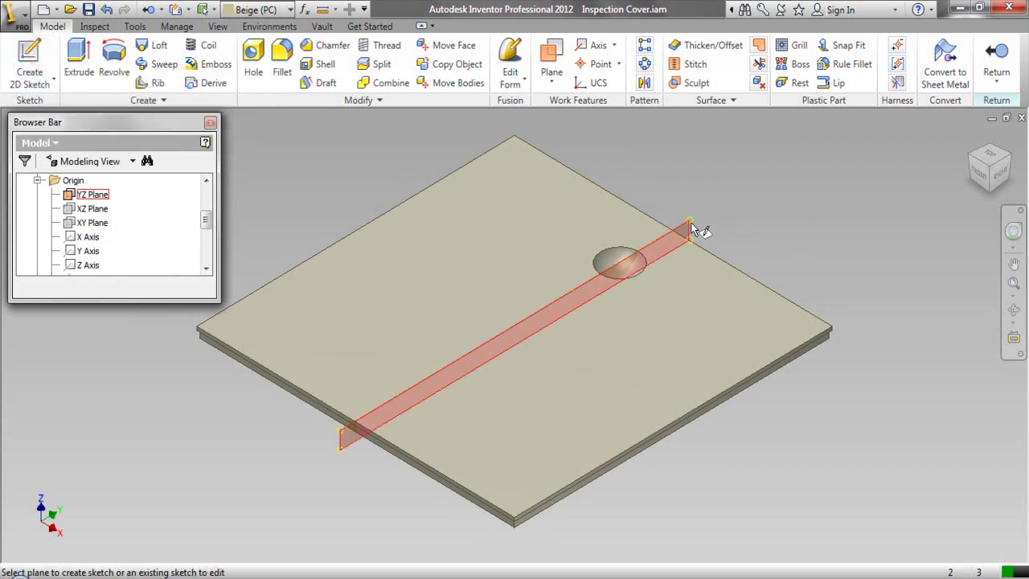
scroll(690, 223, up, 3)
drag(689, 222, 842, 304)
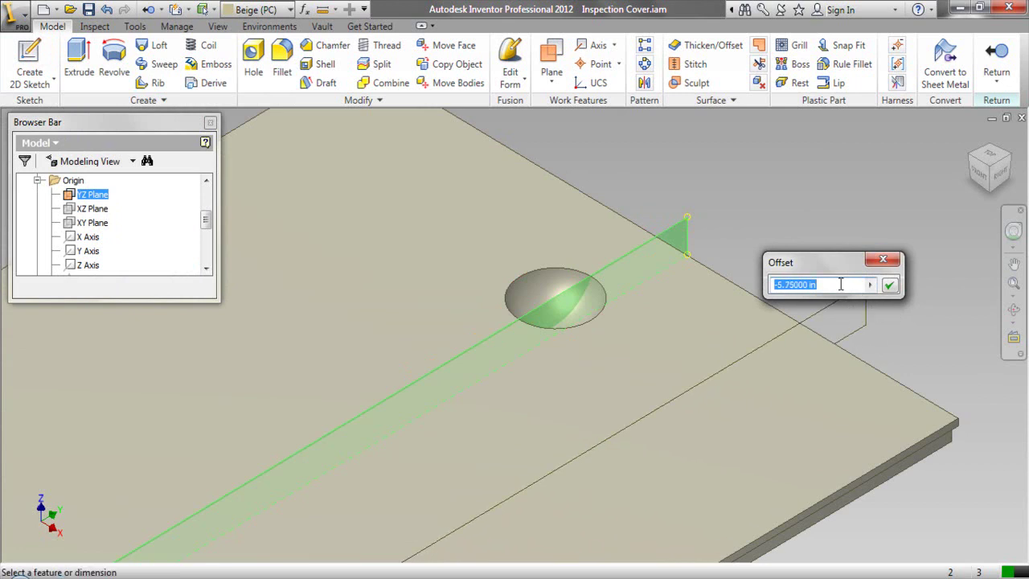
text(-1)
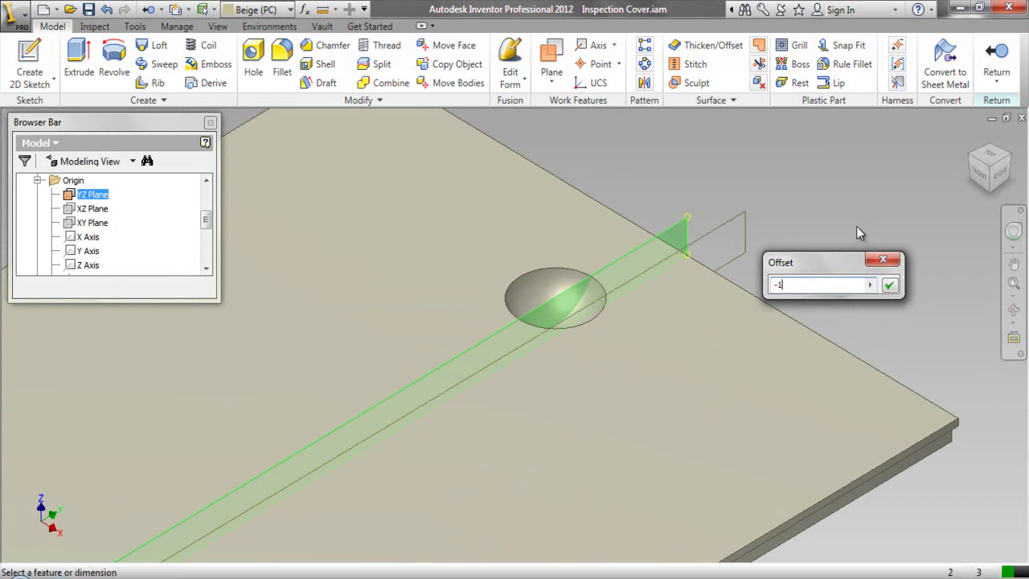
text(.923)
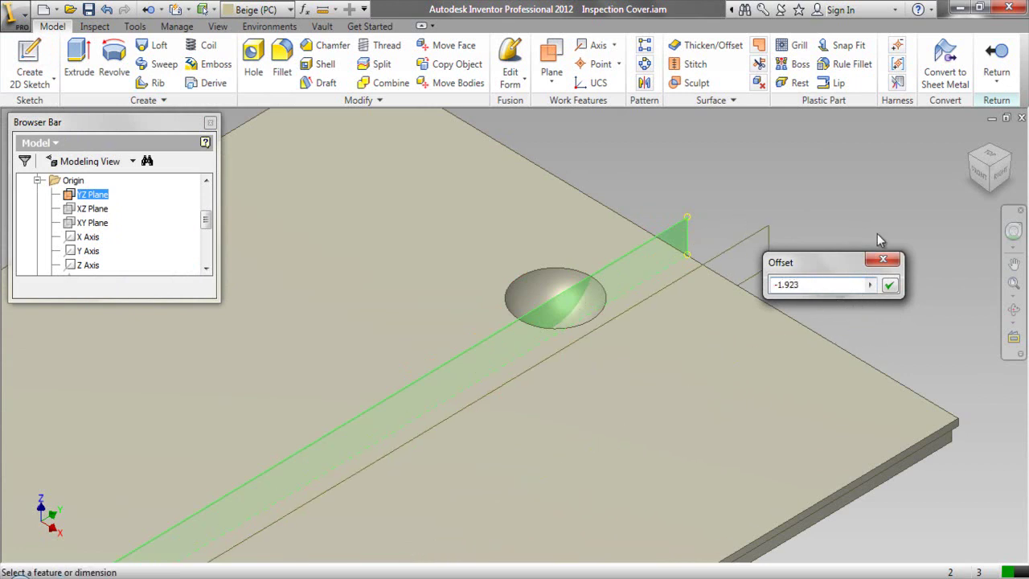
click(891, 285)
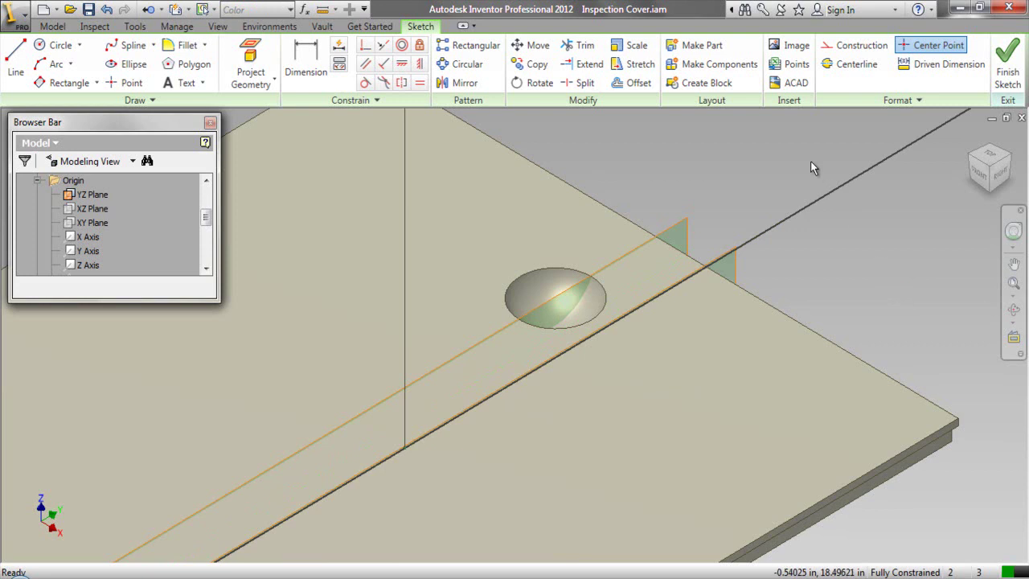
Slice the graphics at the sketch plane and project the plate's cut edges into the sketch.
right_click(777, 170)
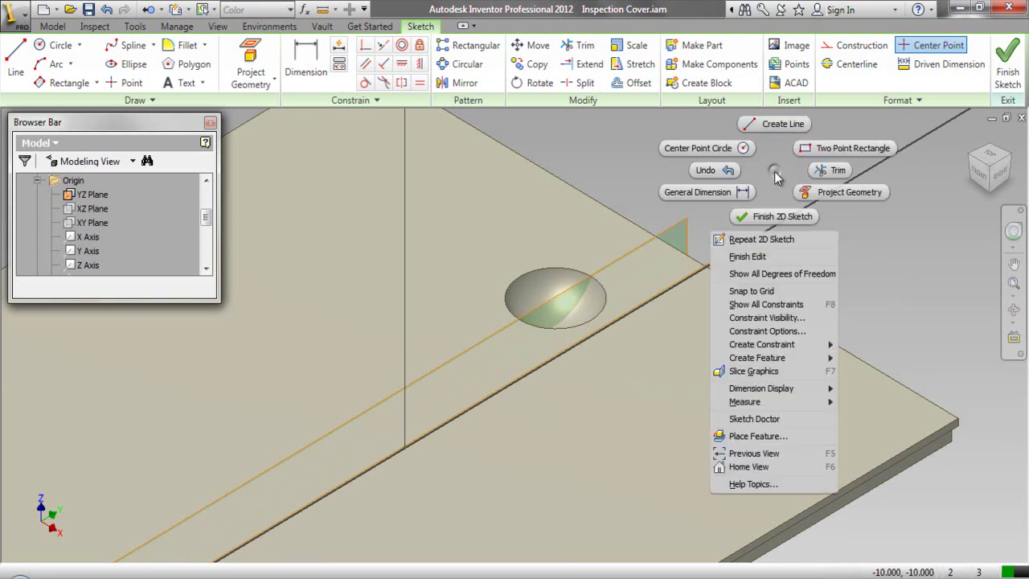
click(753, 371)
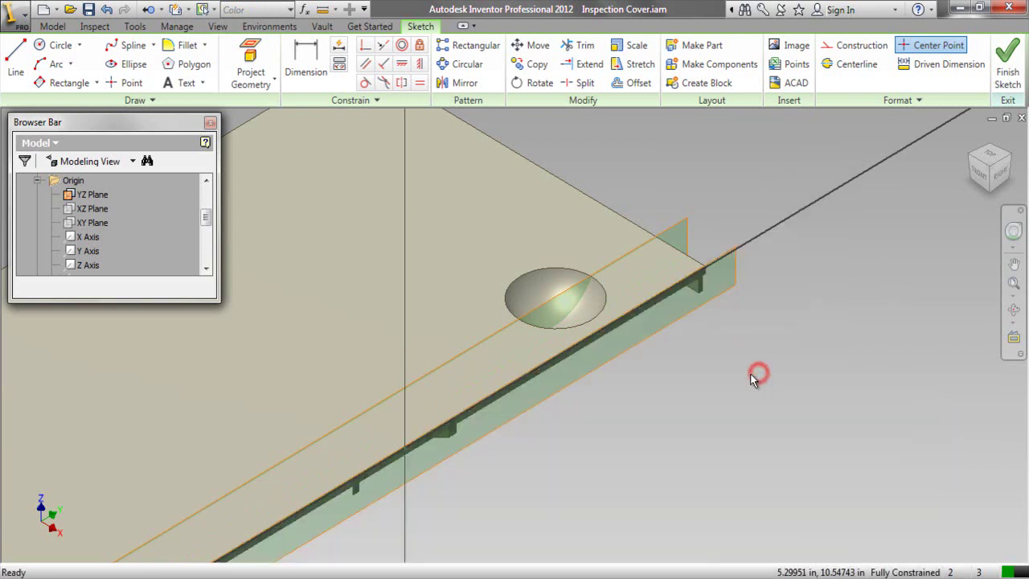
scroll(582, 341, down, 2)
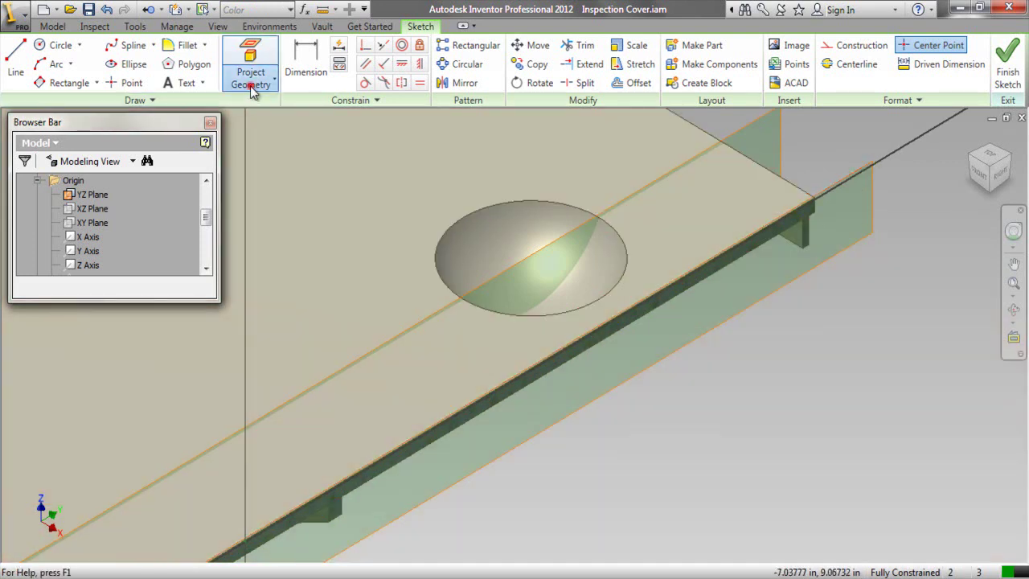
click(250, 86)
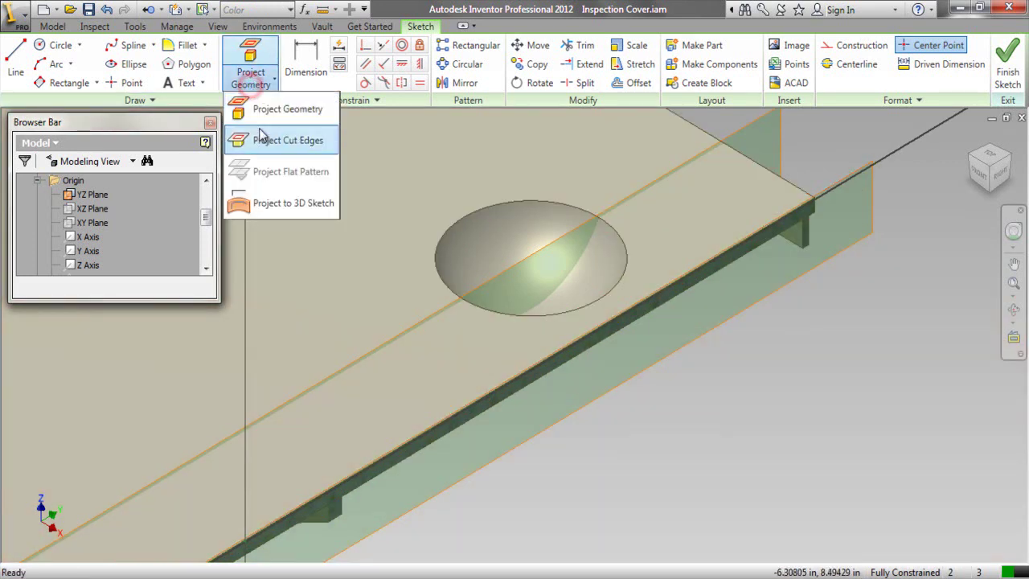
click(259, 137)
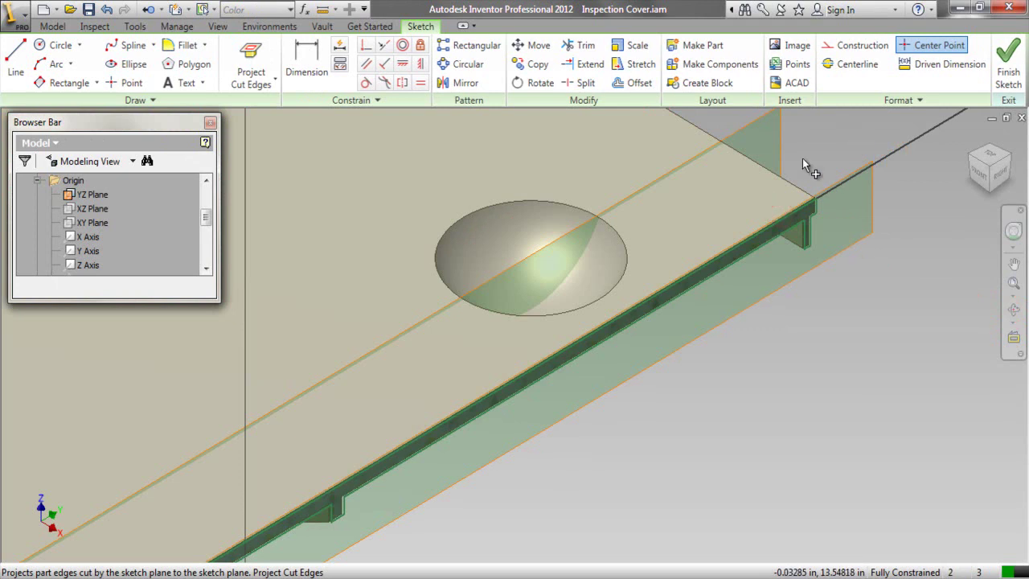
right_click(802, 157)
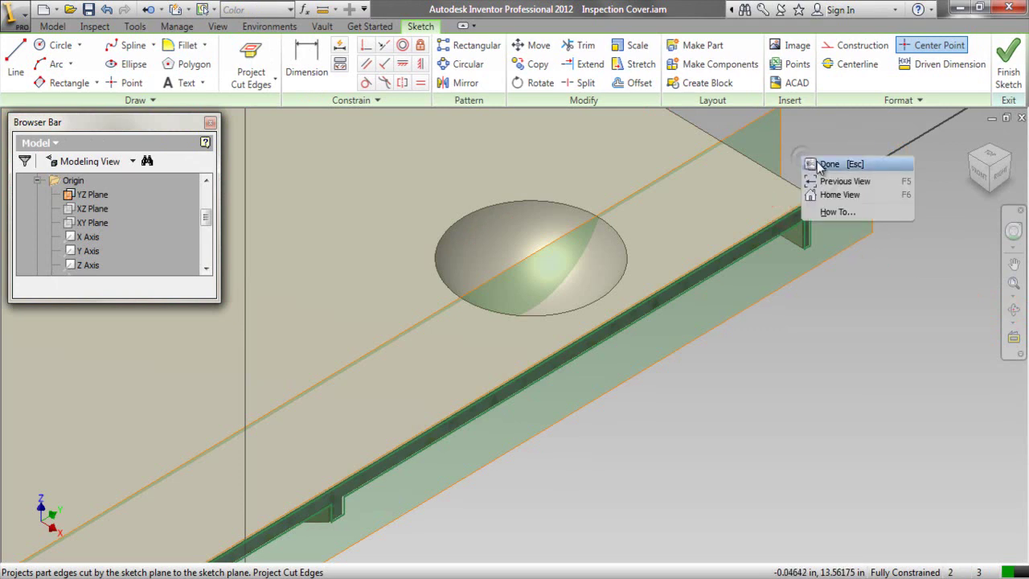
click(838, 177)
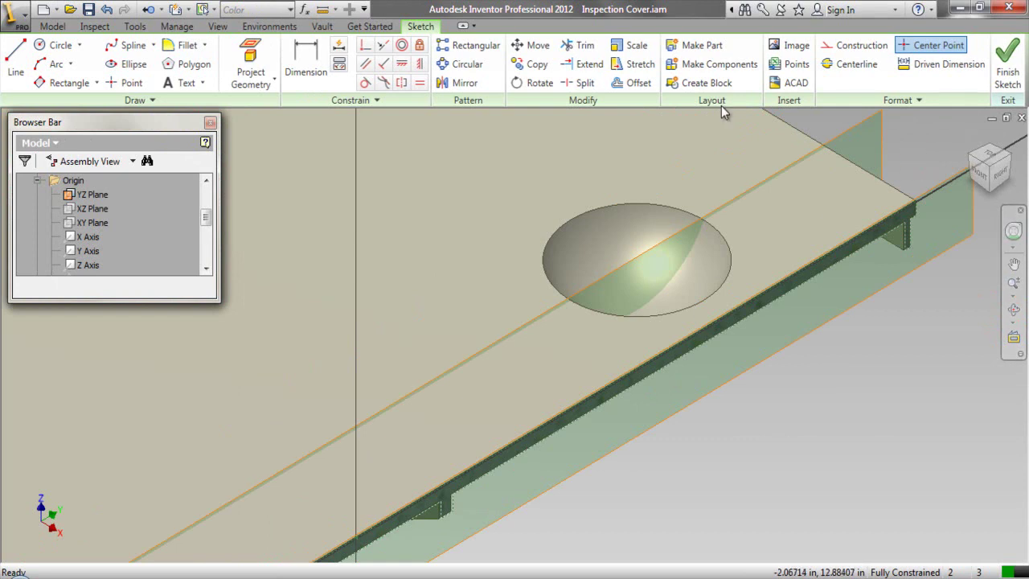
Project the dome's circular edge on the plate's underside into the sketch.
click(249, 80)
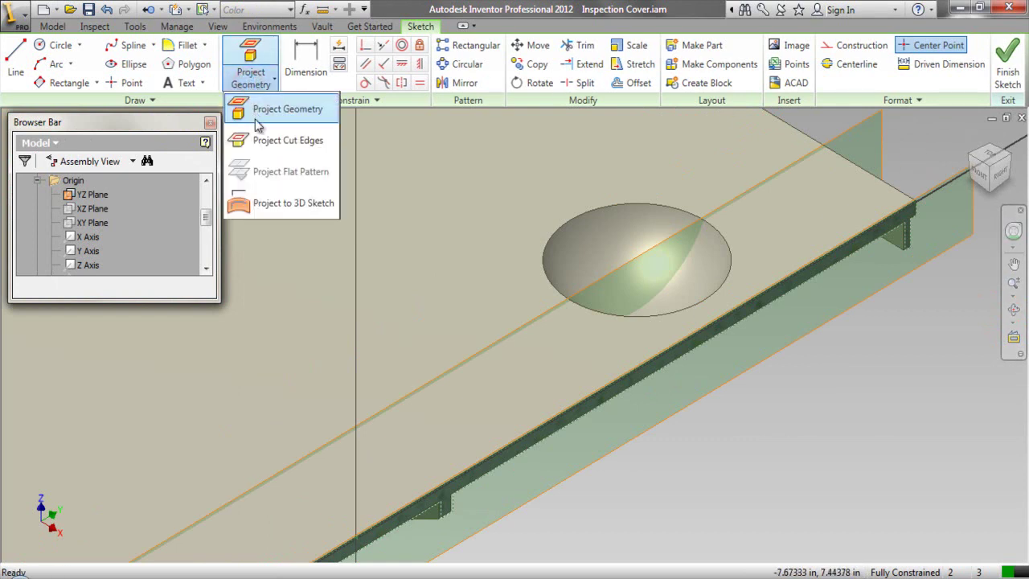
click(274, 110)
click(1010, 310)
drag(547, 385, 490, 177)
right_click(504, 267)
click(532, 275)
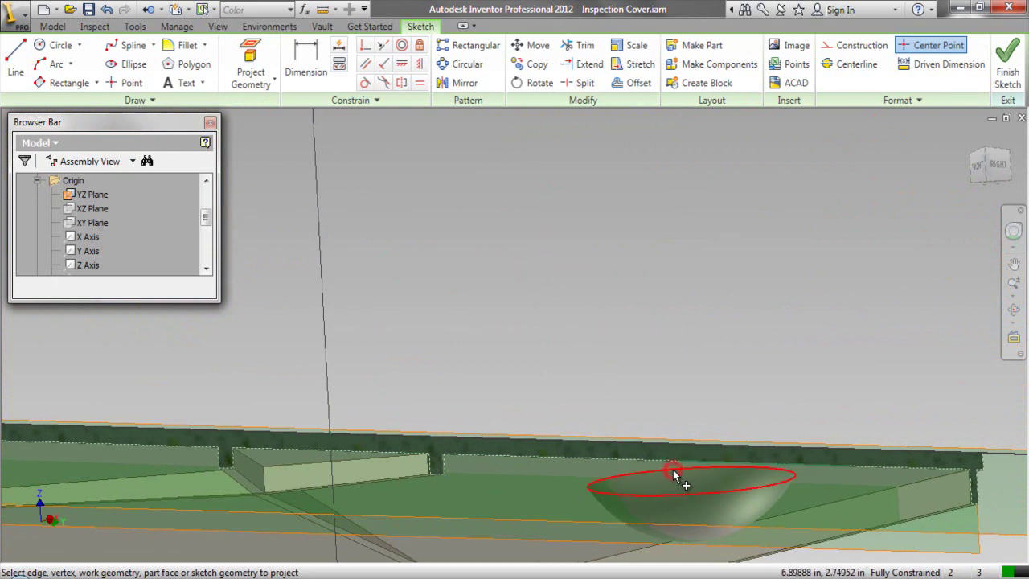
right_click(664, 273)
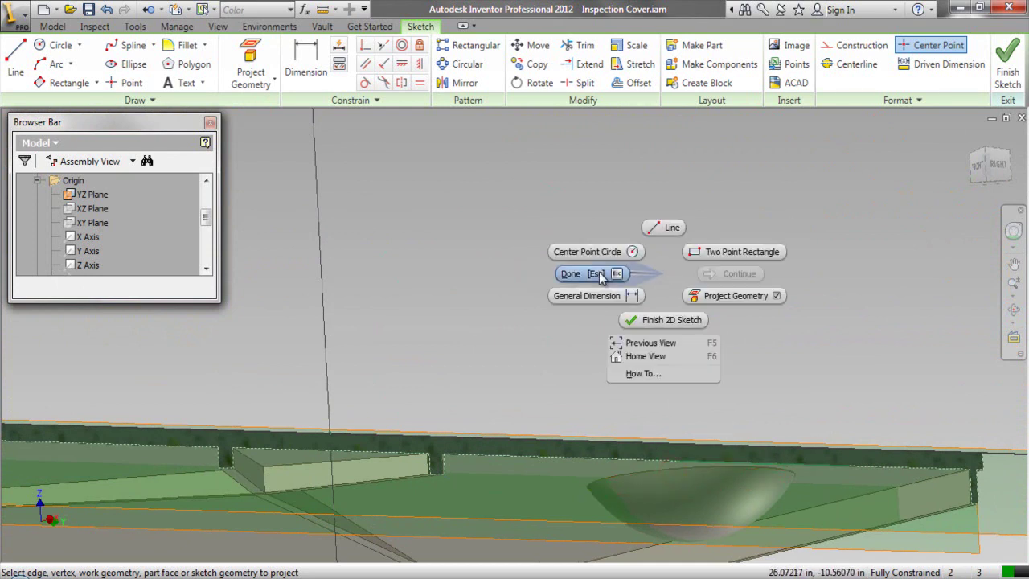
click(598, 272)
Draw a horizontal line along the plate's underside, within the width of the dome, viewed from the right.
click(995, 166)
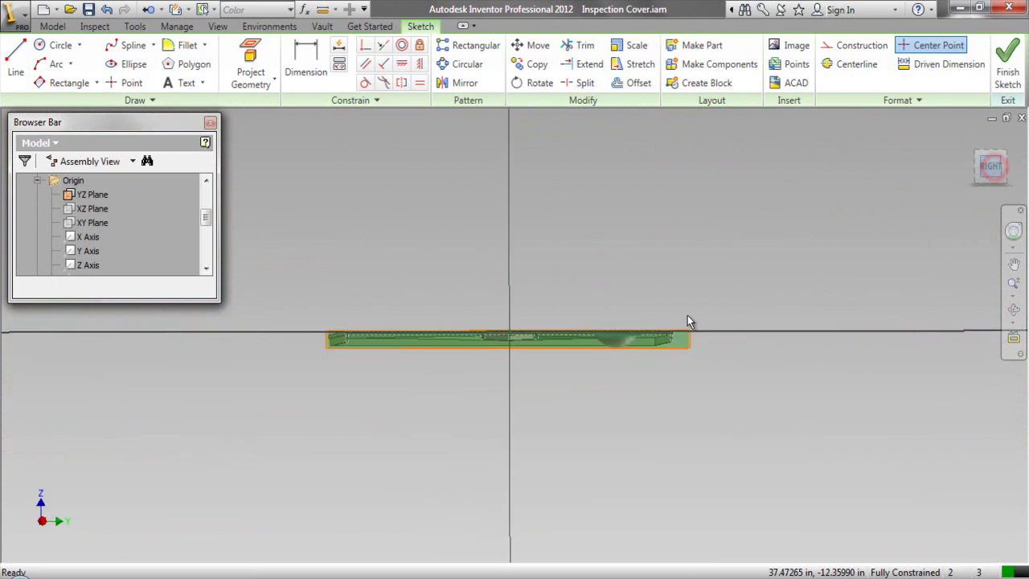
scroll(605, 338, up, 5)
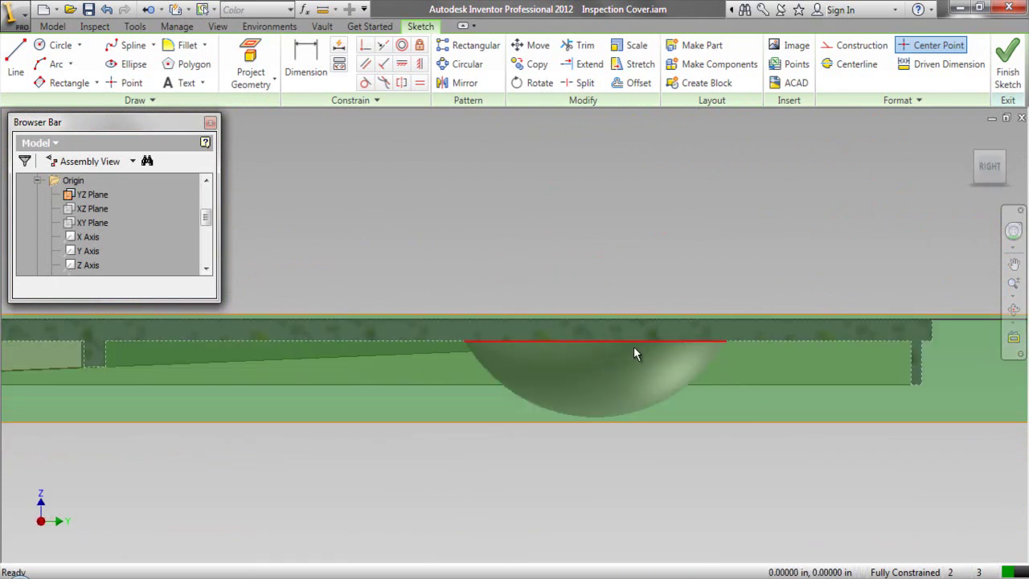
click(15, 60)
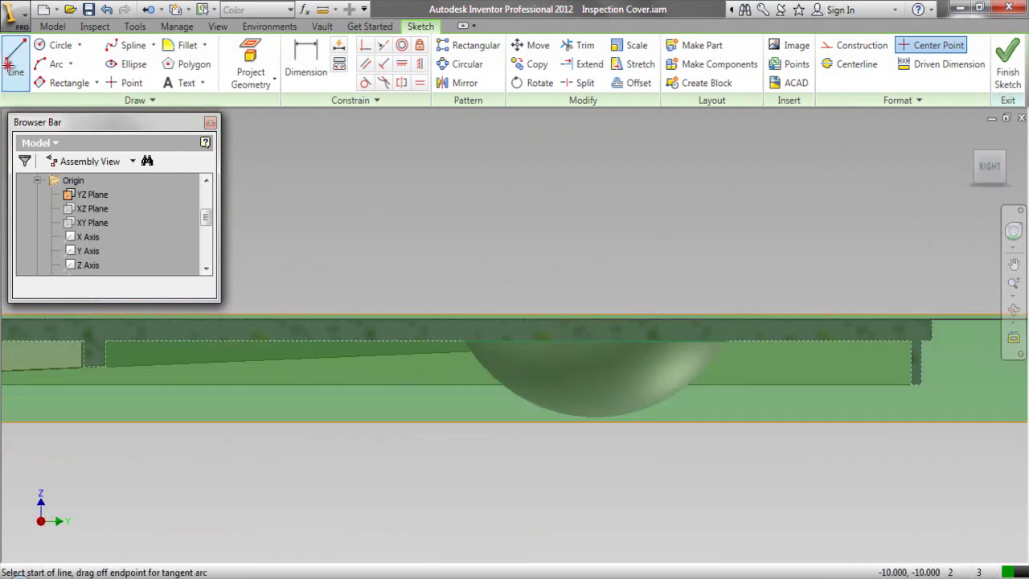
scroll(544, 364, up, 3)
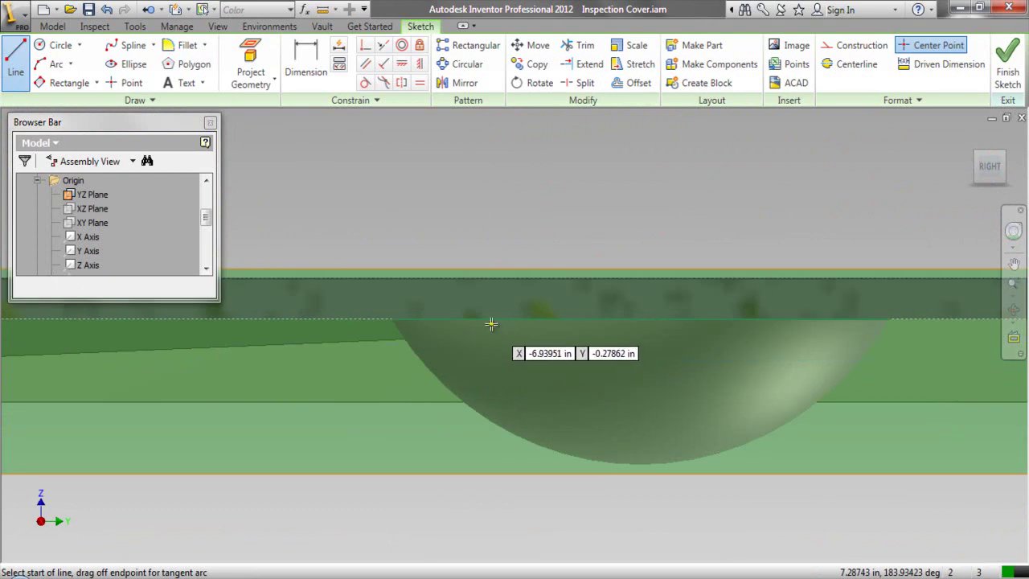
click(478, 320)
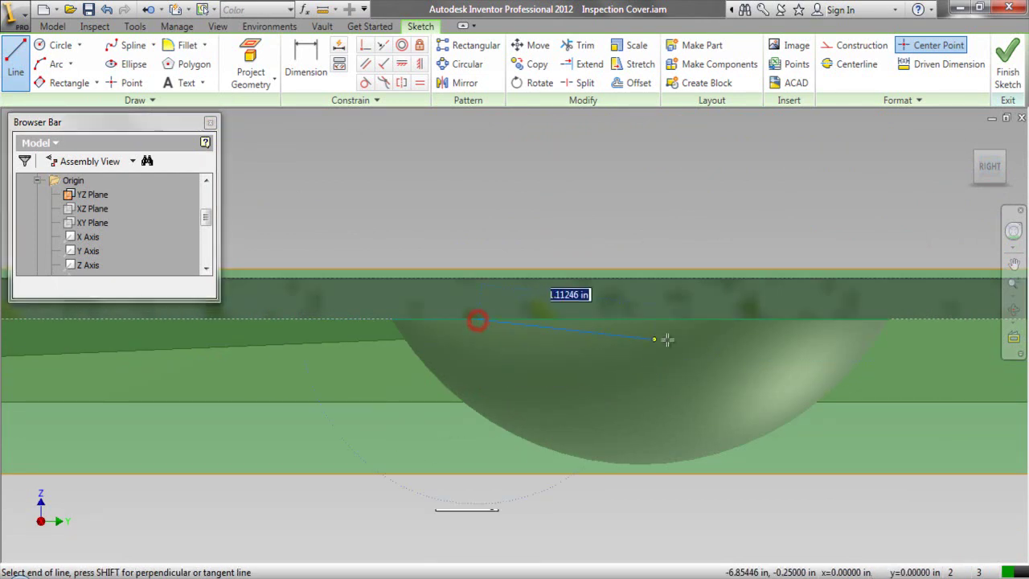
double_click(816, 319)
right_click(687, 154)
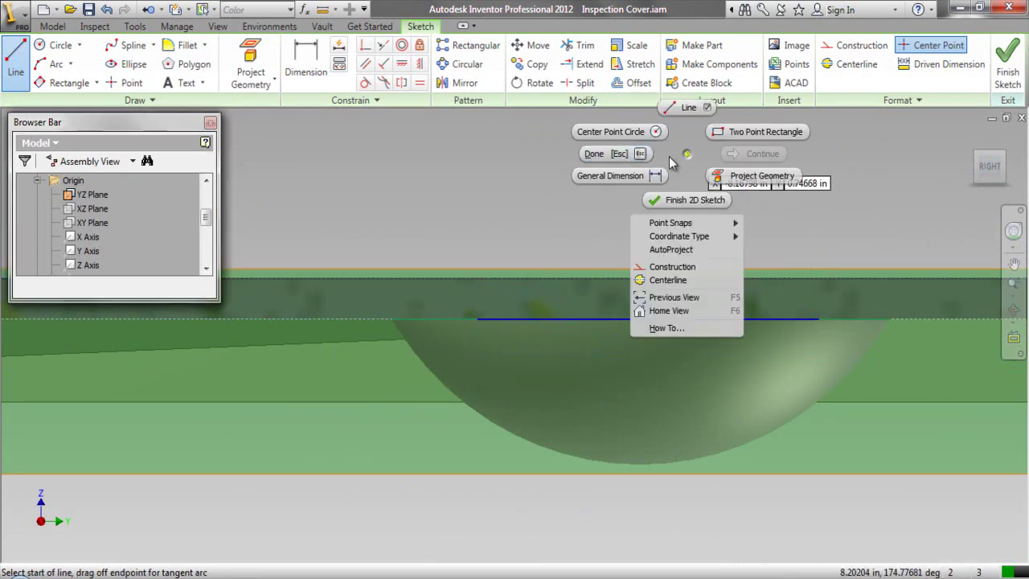
click(609, 154)
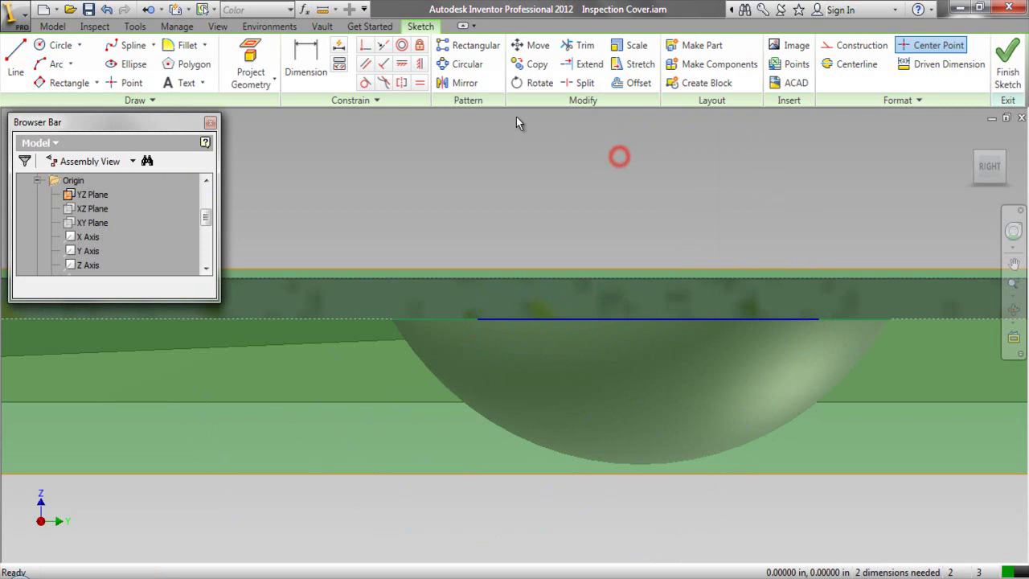
Centre the line under the dome by vertically aligning its midpoint with the projected dome edge's midpoint.
click(418, 68)
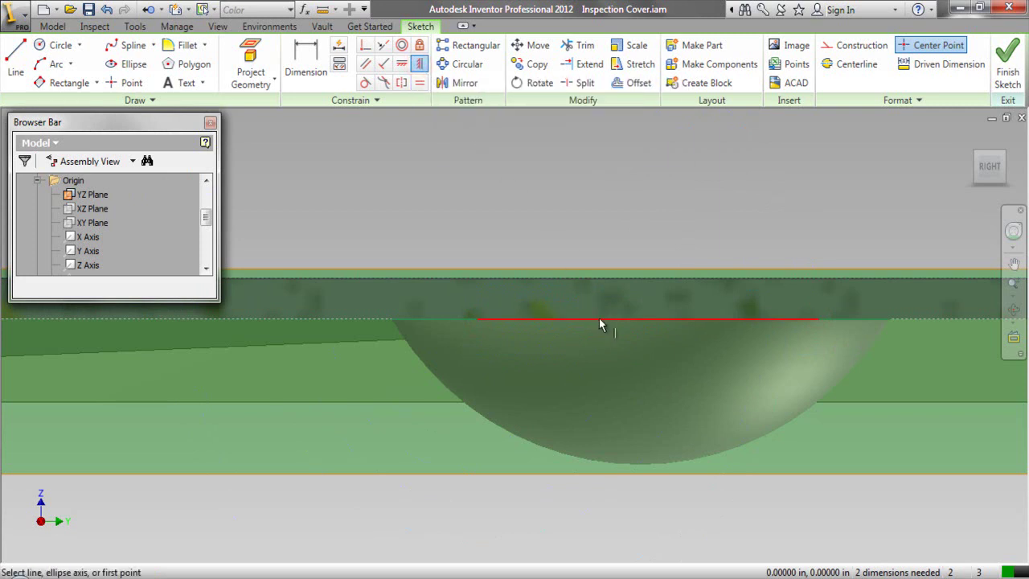
click(637, 320)
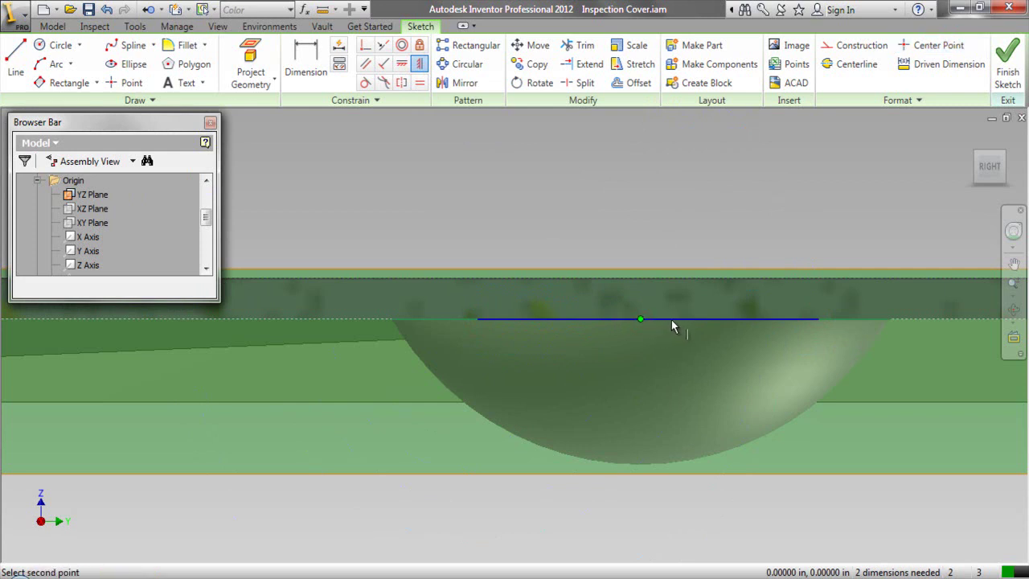
click(650, 320)
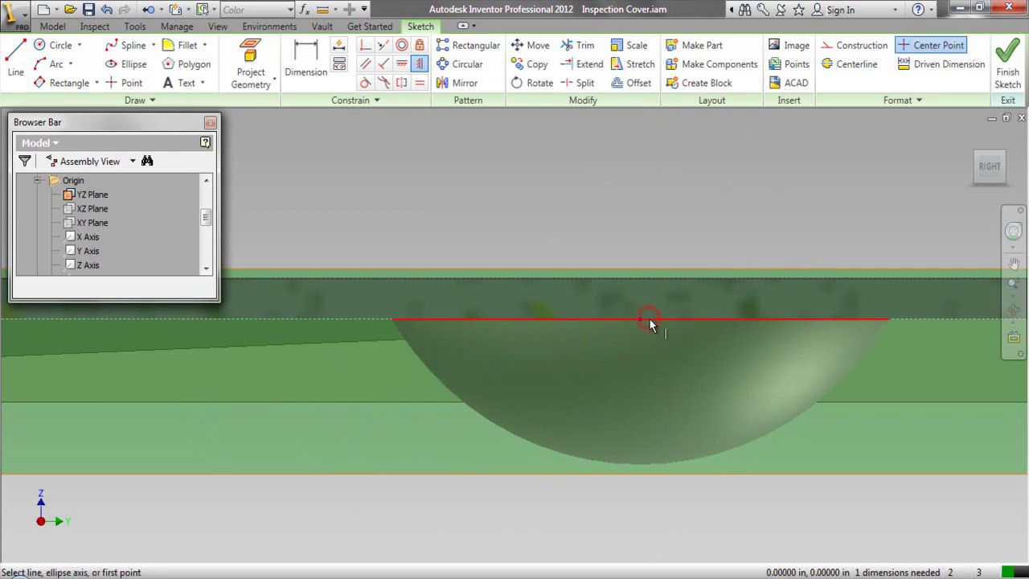
click(325, 66)
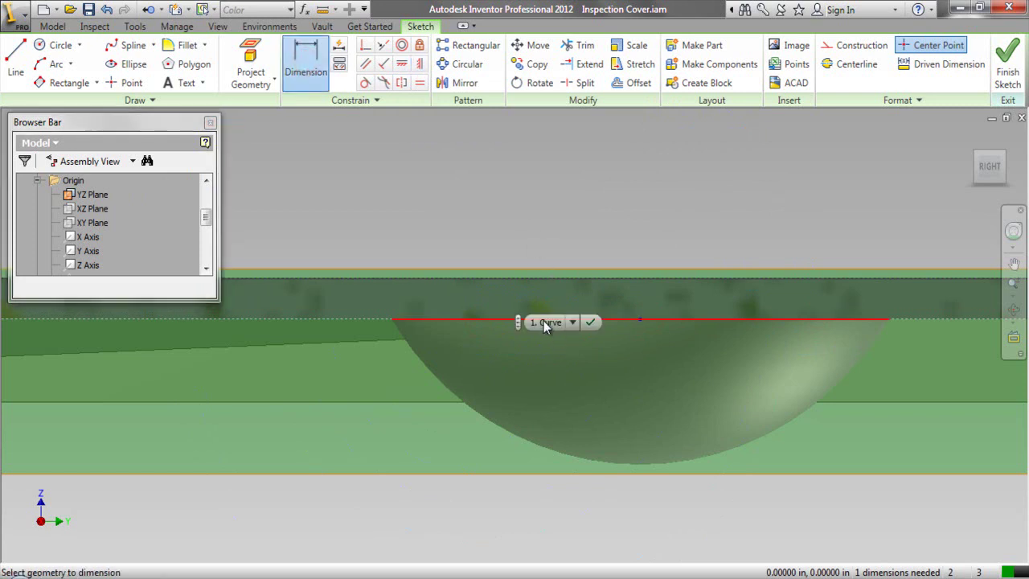
click(572, 322)
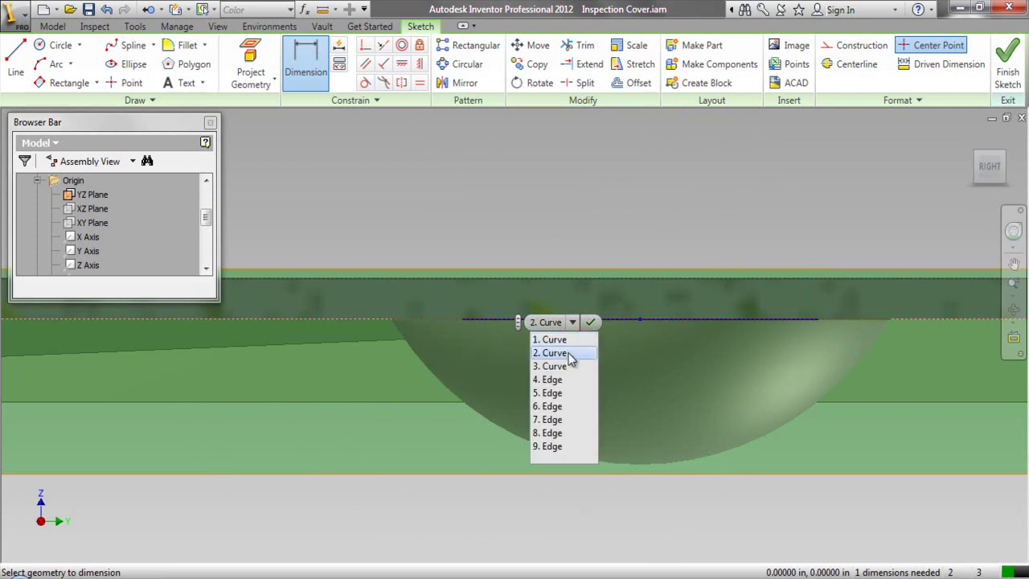
click(569, 352)
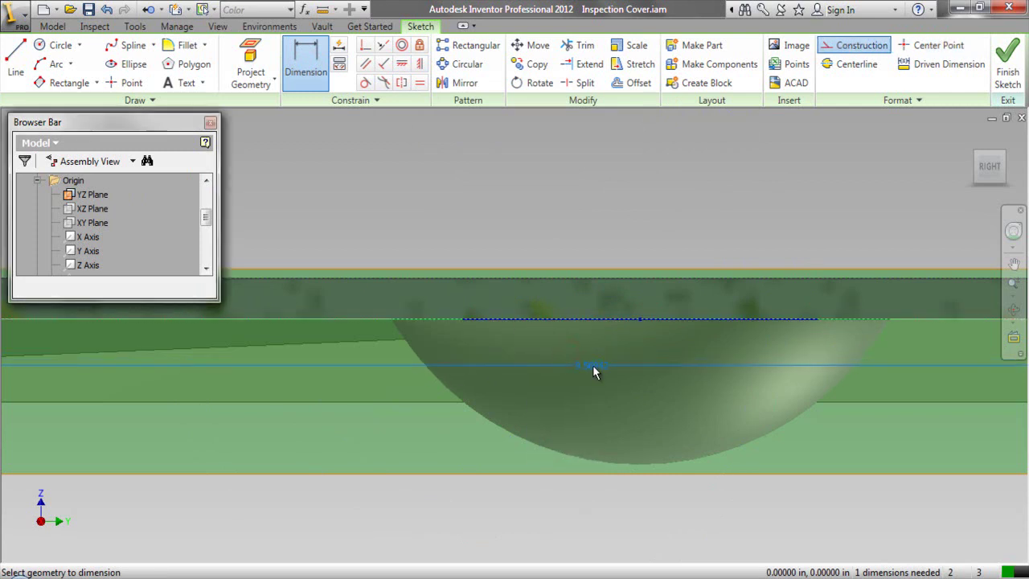
right_click(580, 318)
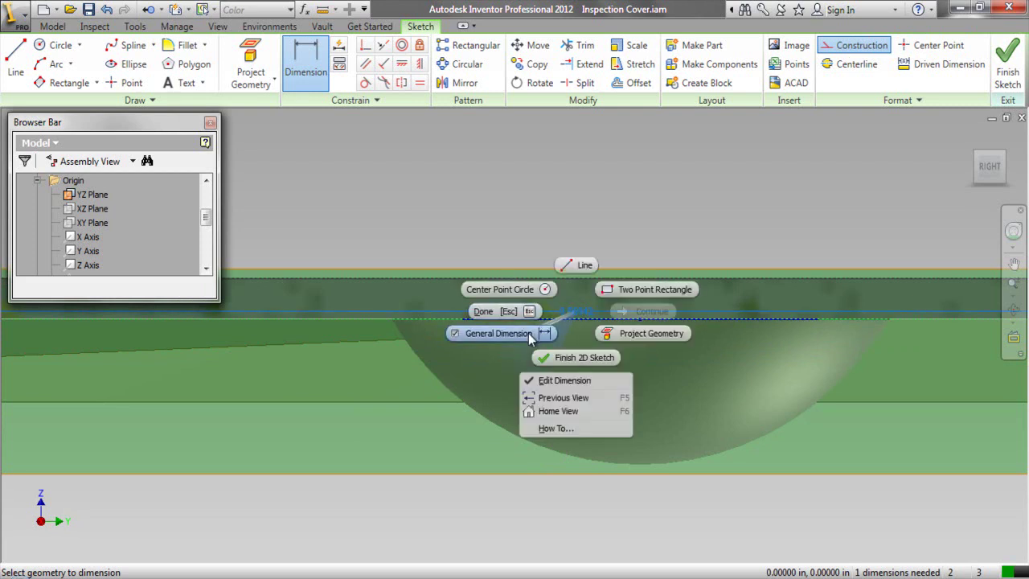
Dimension the horizontal sketch line's length and set it to 1.125 in.
click(531, 333)
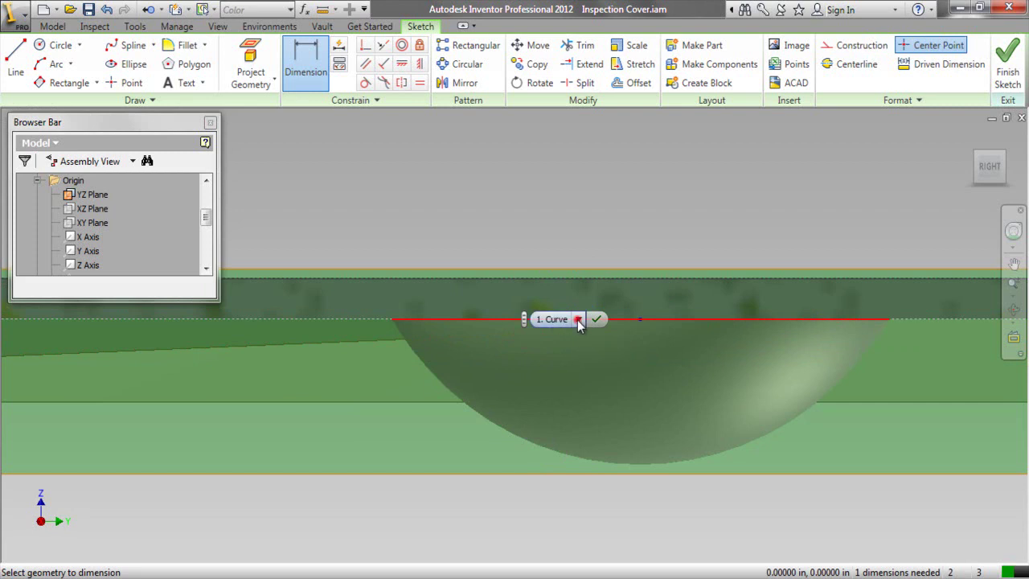
click(578, 319)
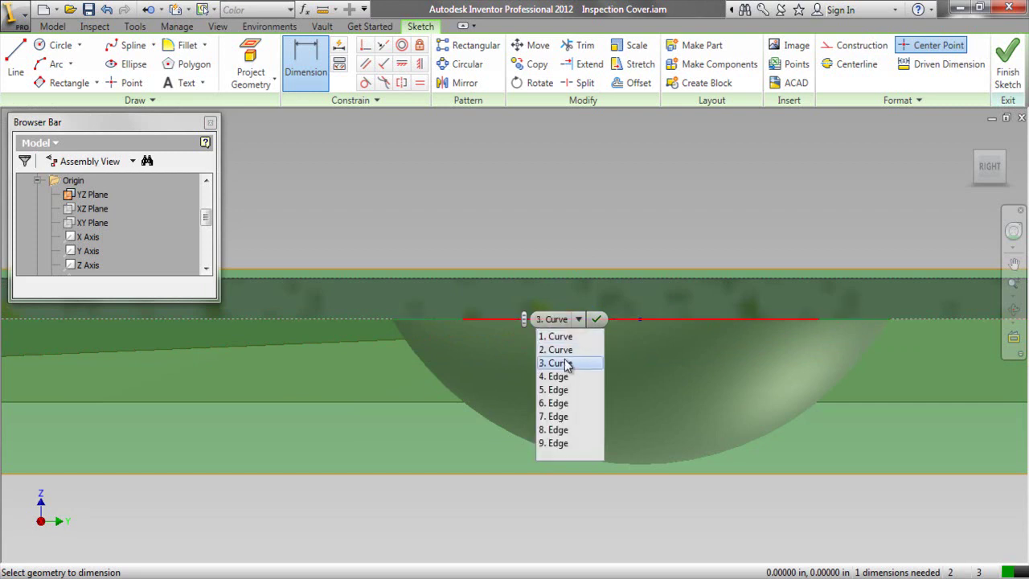
click(568, 362)
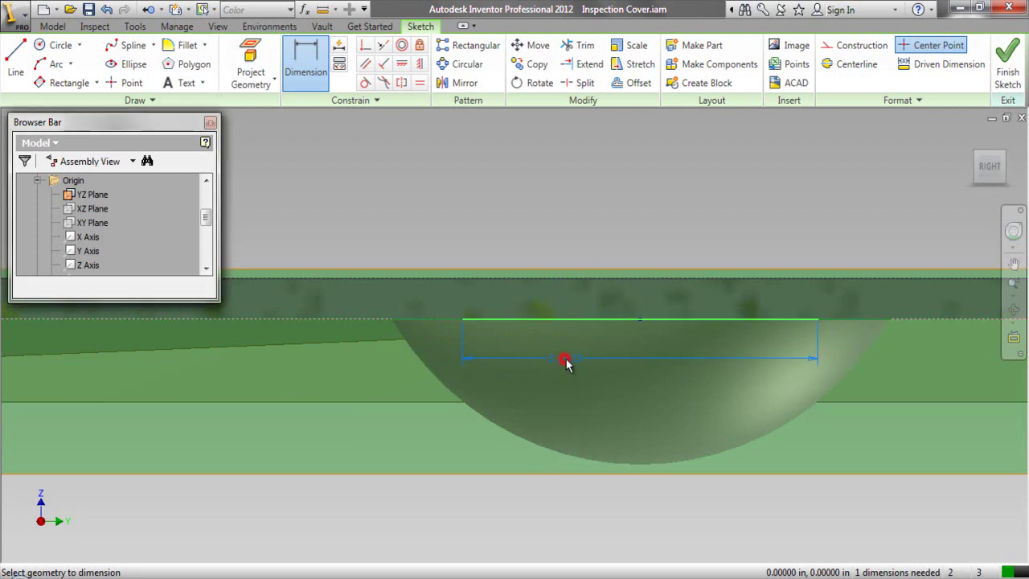
click(603, 209)
text(1.125)
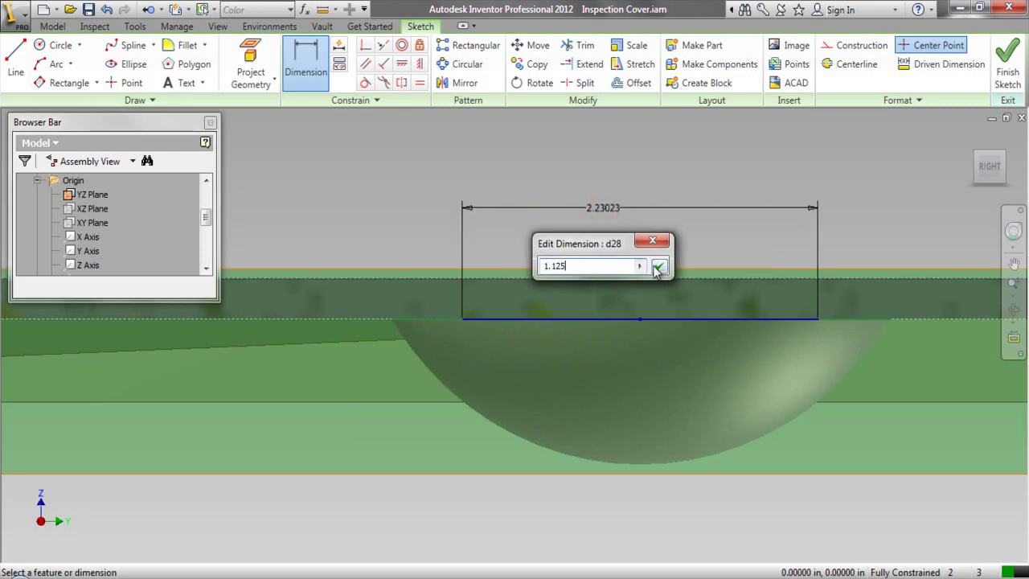
click(657, 267)
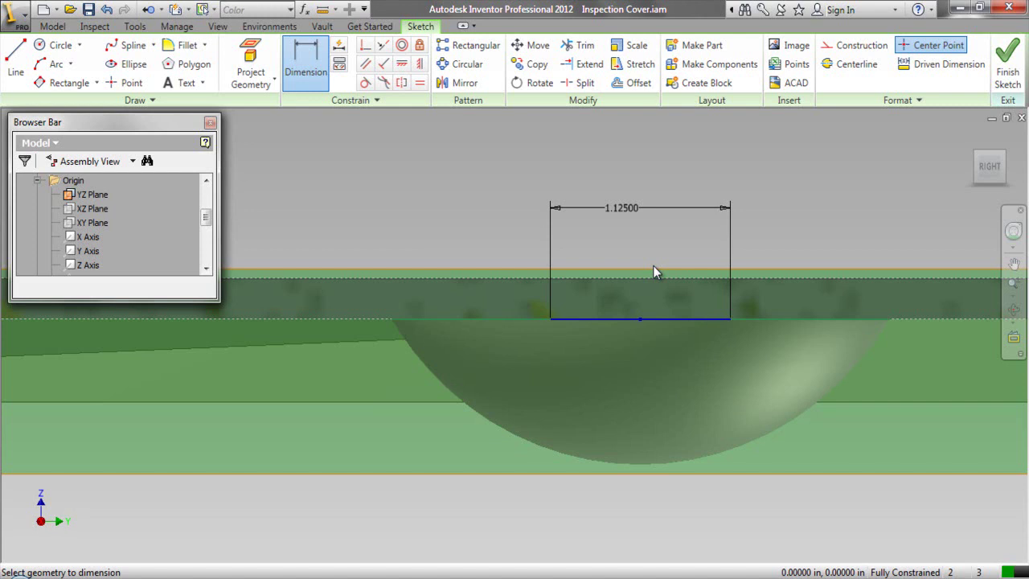
right_click(497, 181)
click(447, 179)
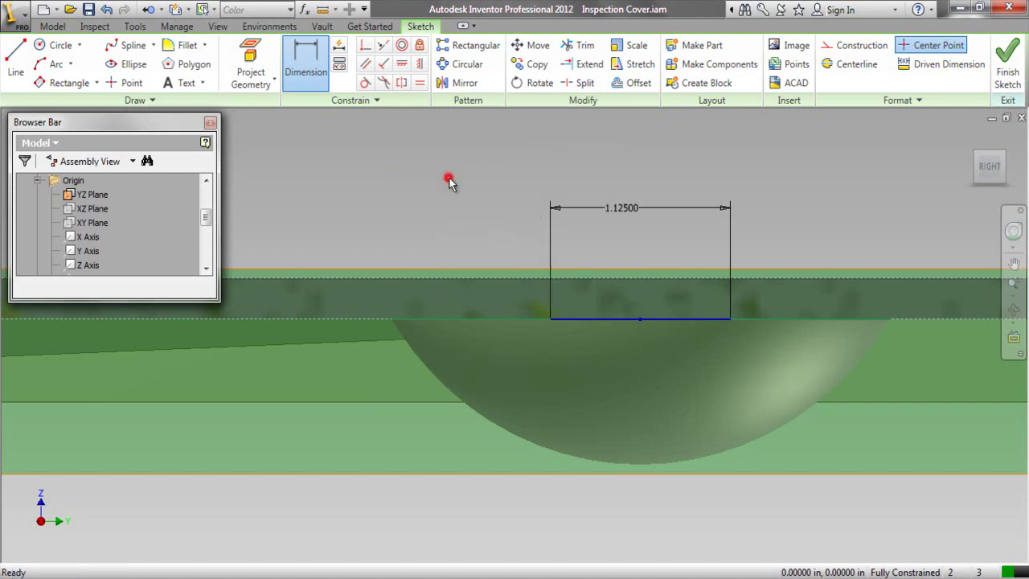
Draw an arc about 0.35 in deep below the line, joining its endpoints, and place a sketch point at the arc's lowest position.
click(53, 65)
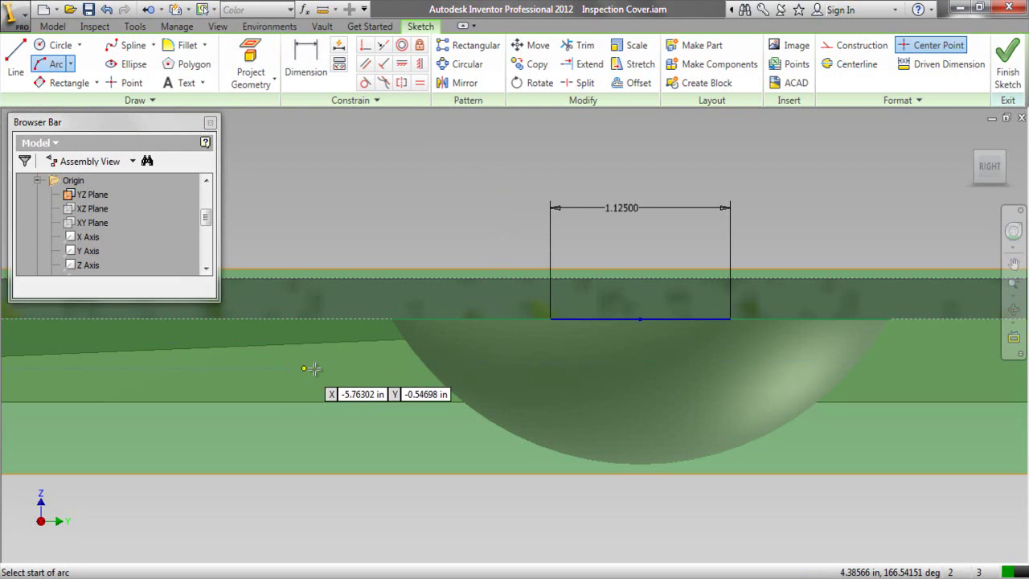
click(550, 319)
click(730, 319)
click(656, 374)
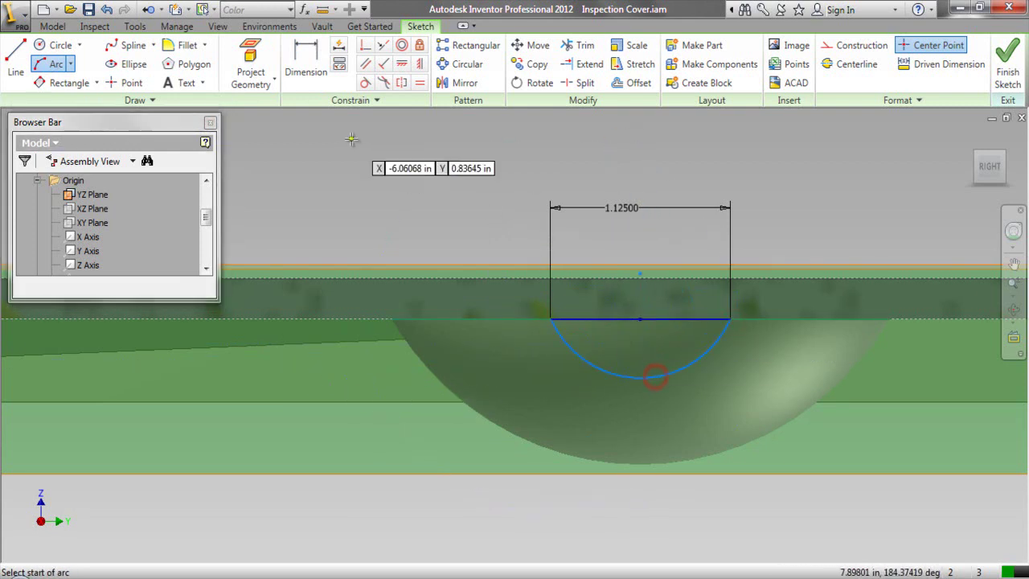
click(127, 82)
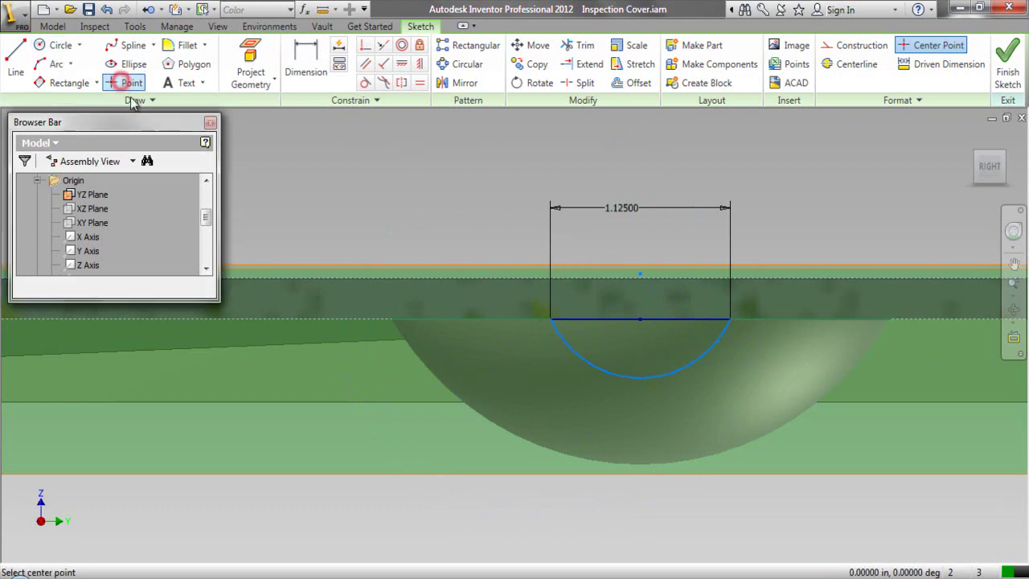
click(638, 378)
Dimension the vertical distance from the line to the arc's lowest point and set it to 0.375 in.
click(294, 59)
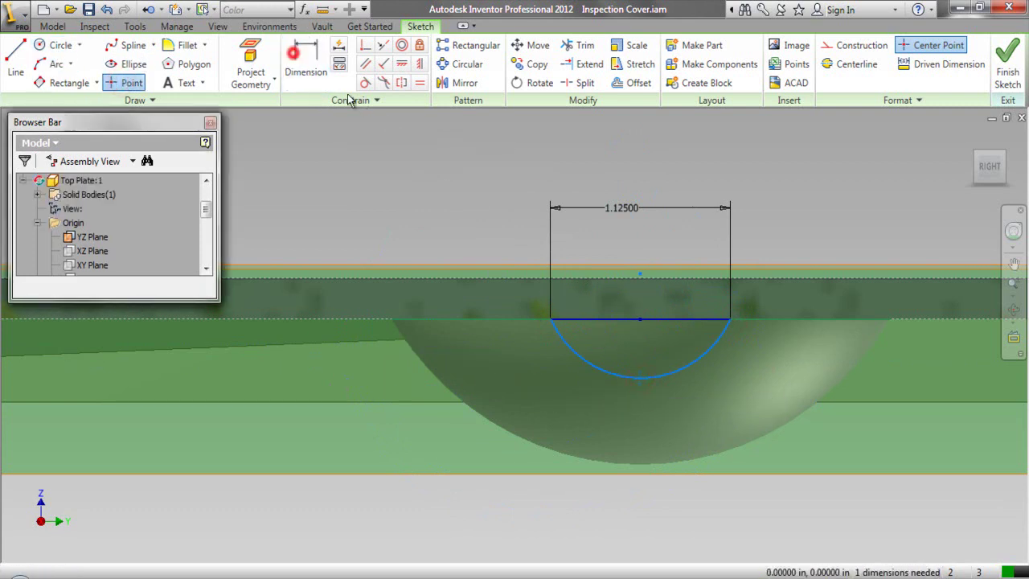
click(595, 321)
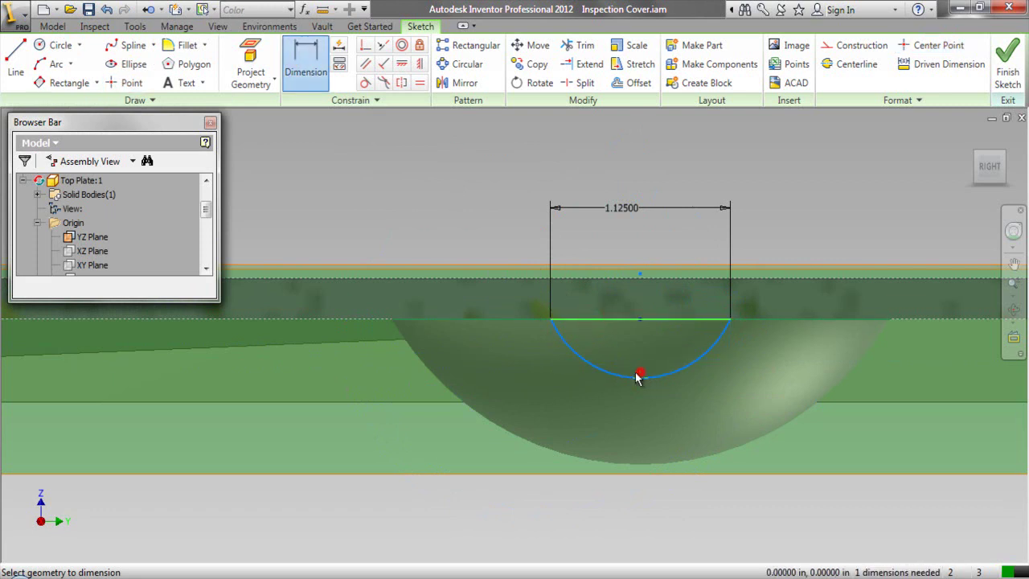
click(521, 368)
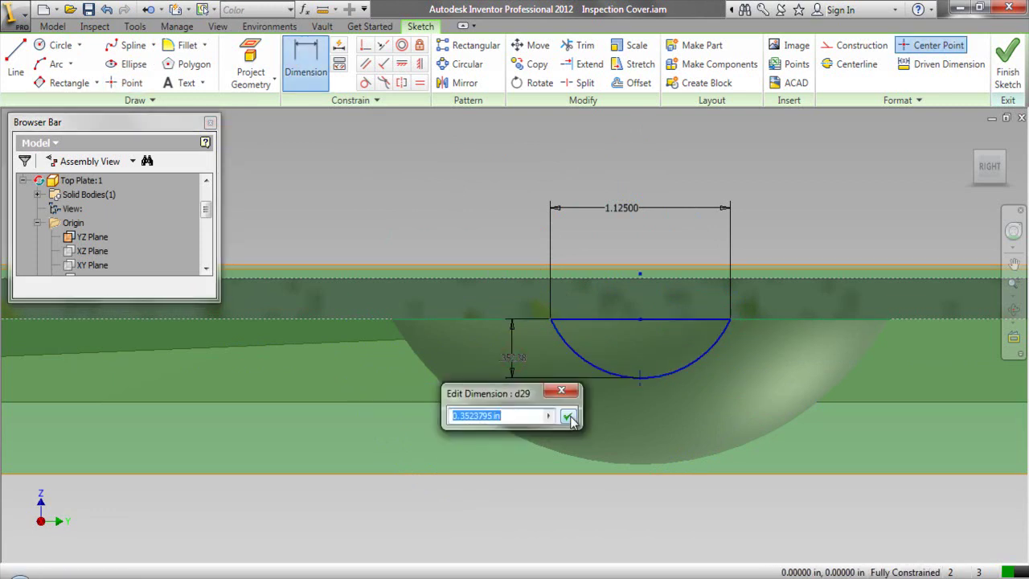
text(.375)
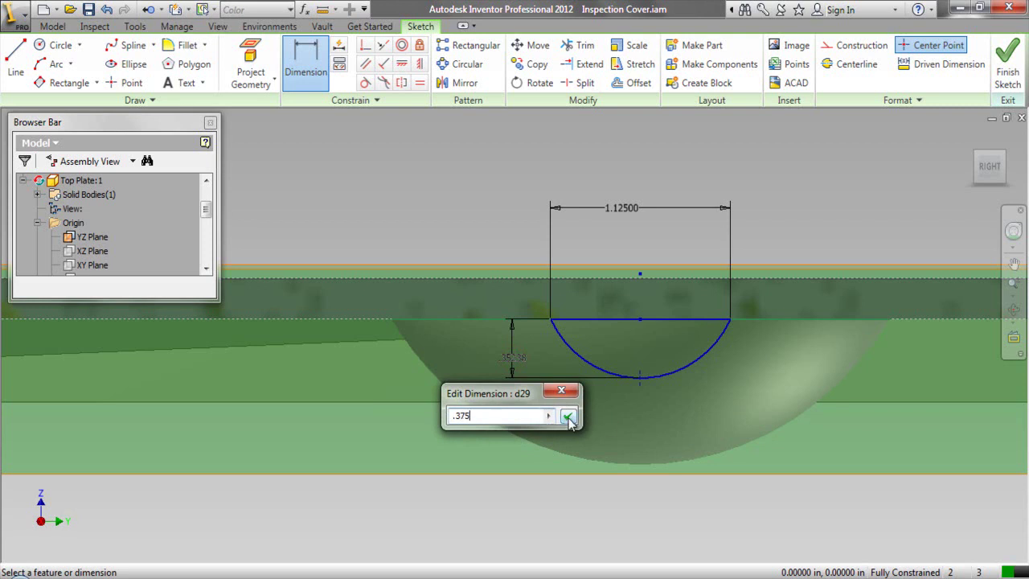
click(568, 418)
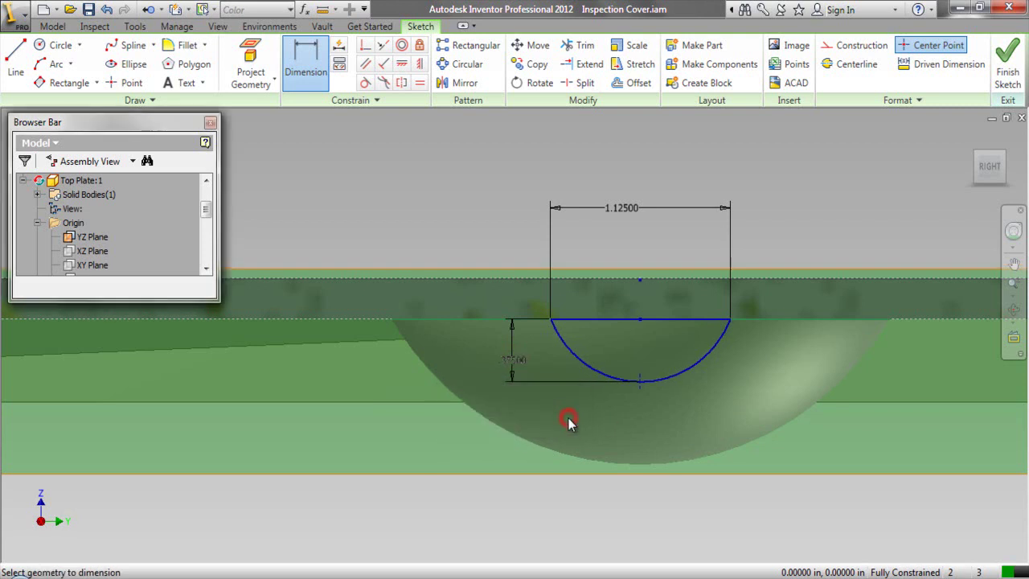
right_click(485, 193)
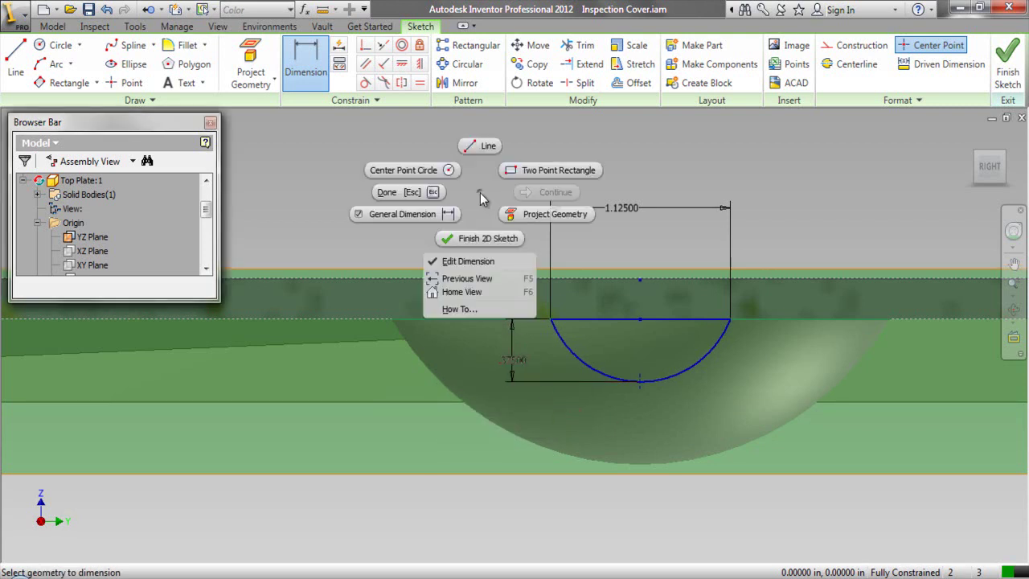
click(423, 198)
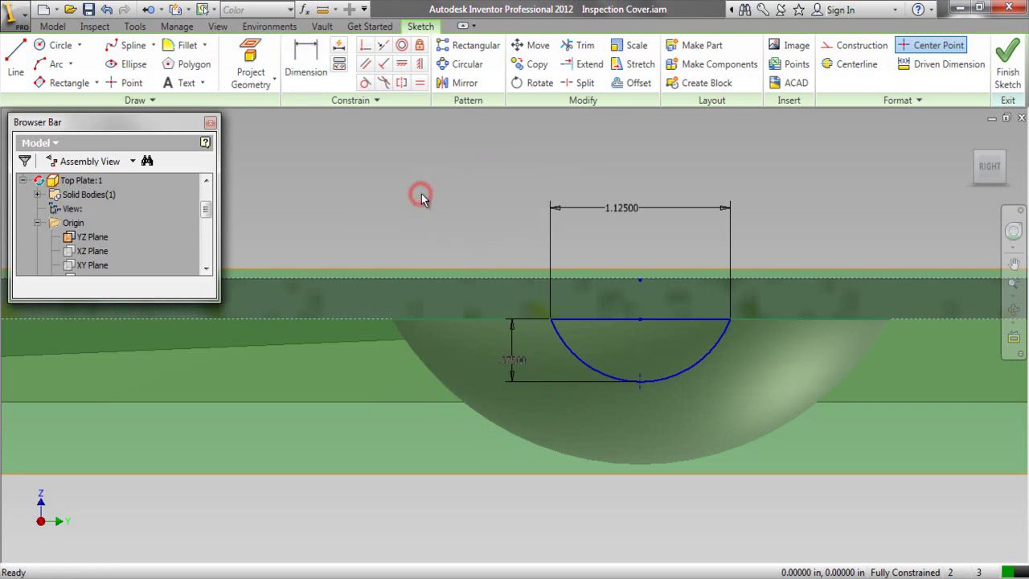
Finish the sketch and extrude the closed arc profile toward the dome with the To Next extent.
click(999, 76)
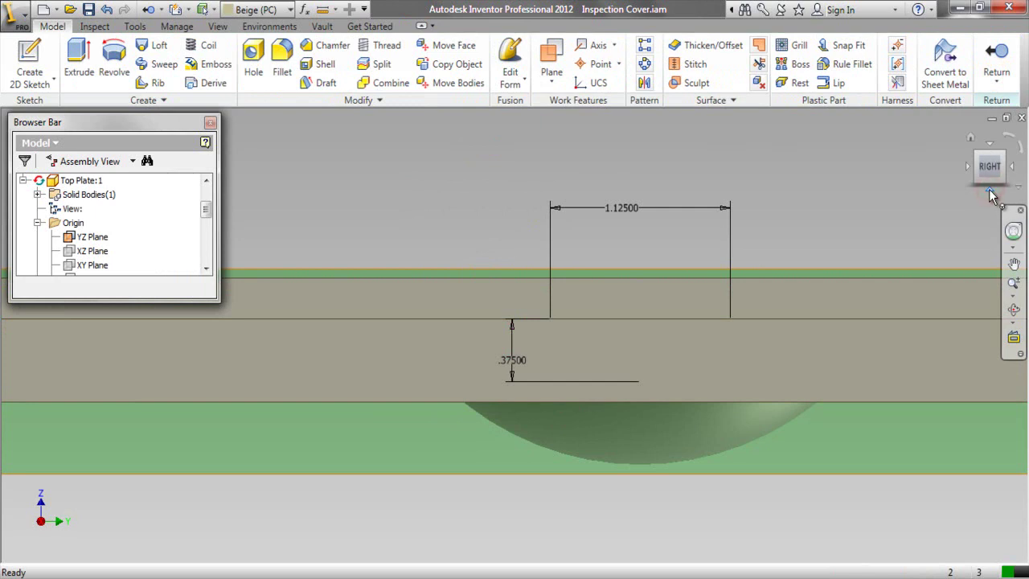
click(991, 193)
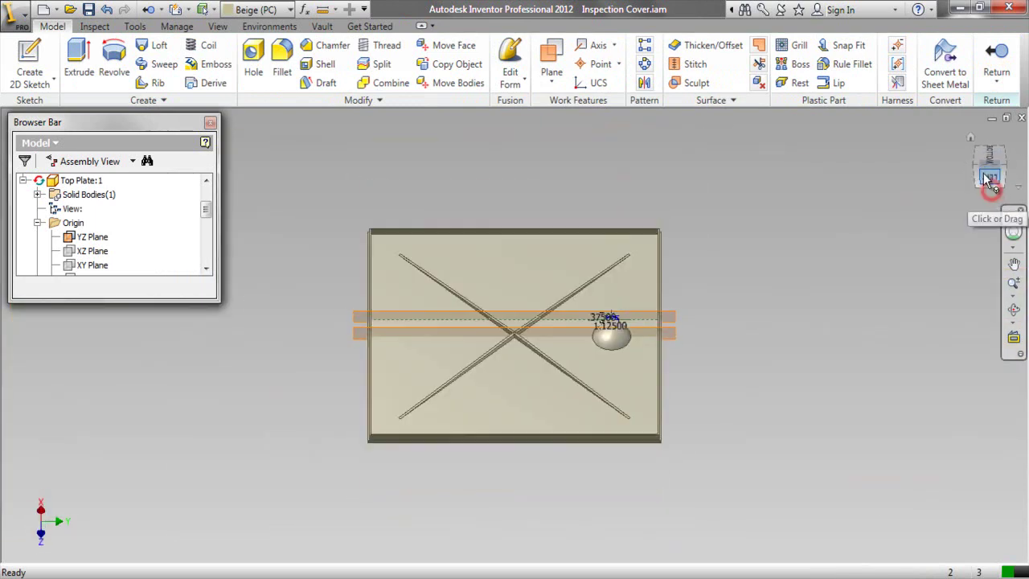
click(973, 152)
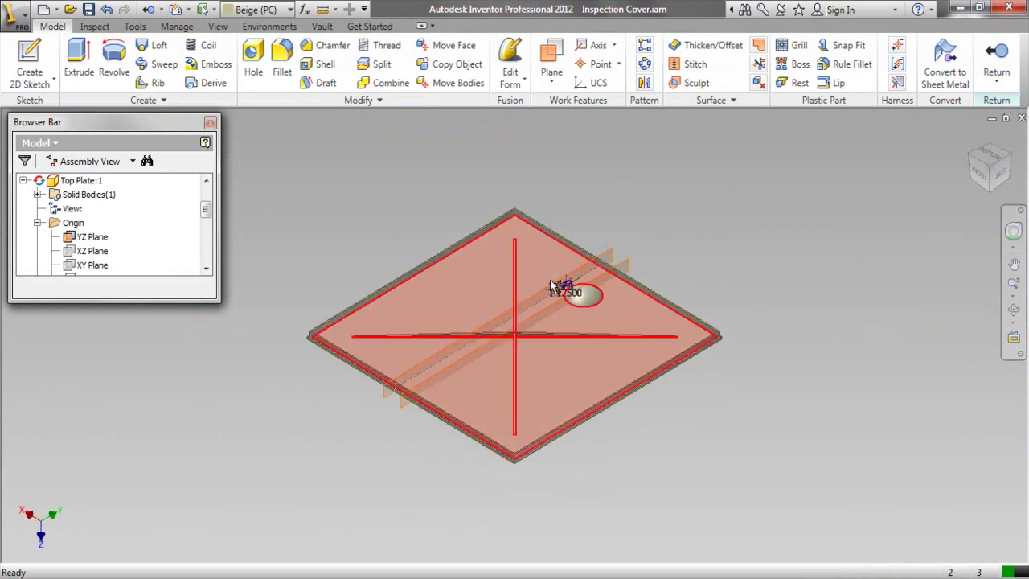
scroll(552, 287, down, 5)
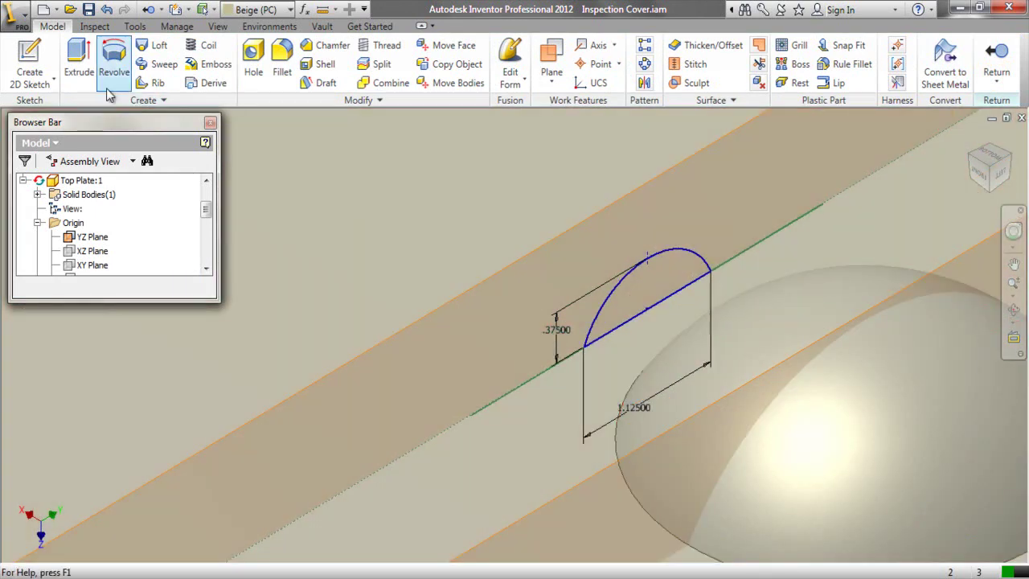
click(79, 58)
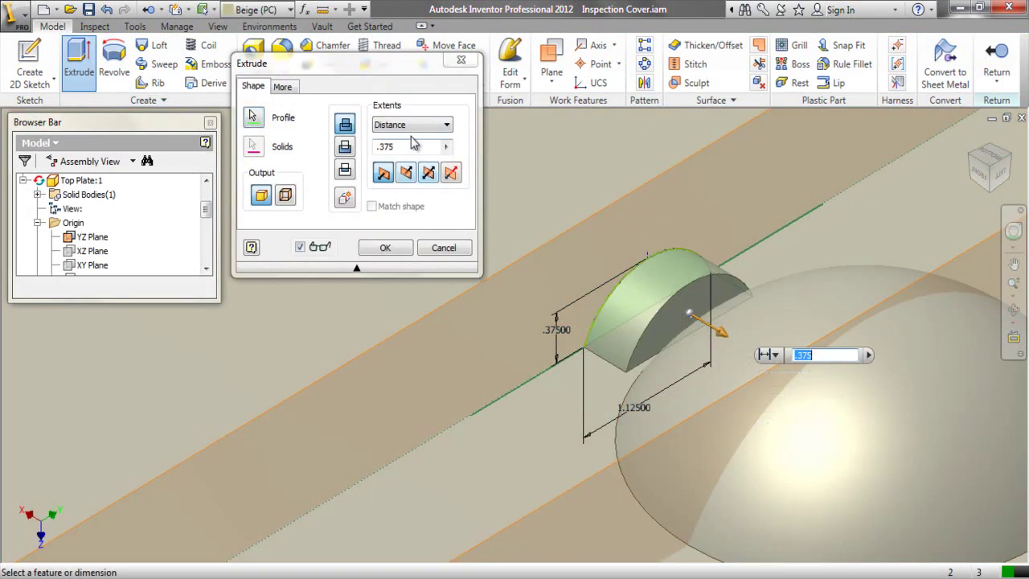
click(412, 125)
click(398, 145)
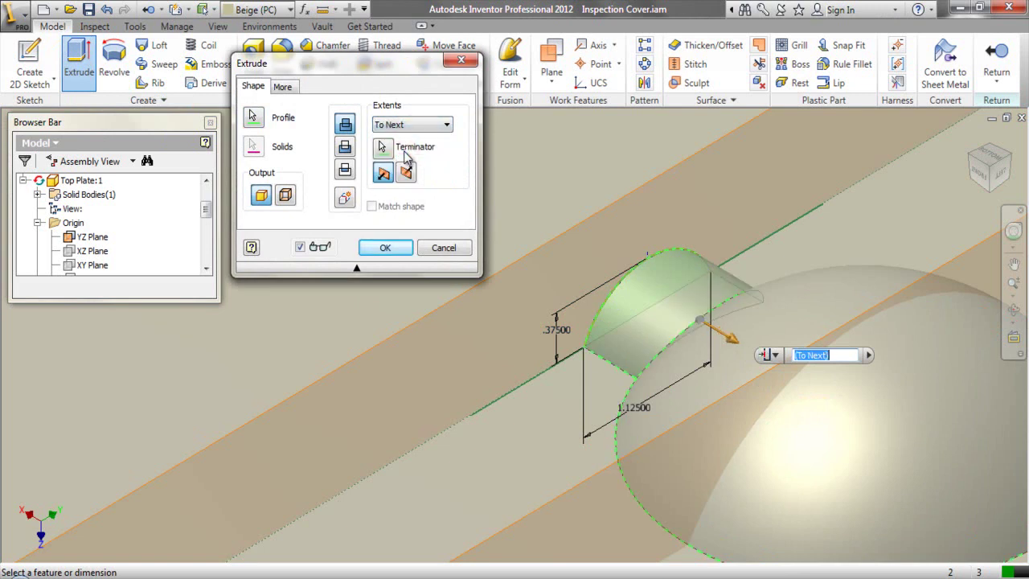
click(409, 250)
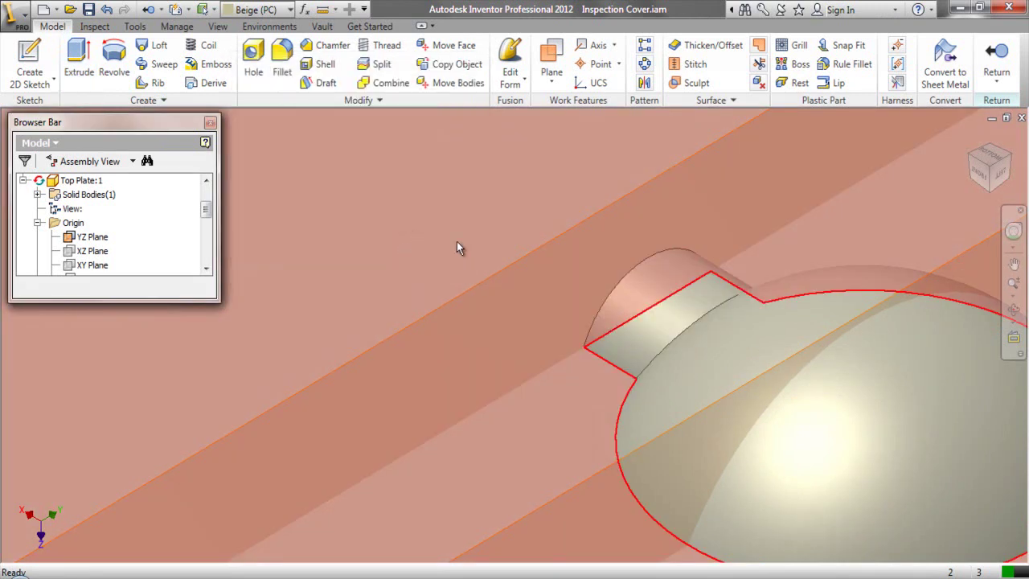
Mirror the extruded half-round feature to the opposite side of the dome about the YZ plane.
scroll(544, 285, up, 3)
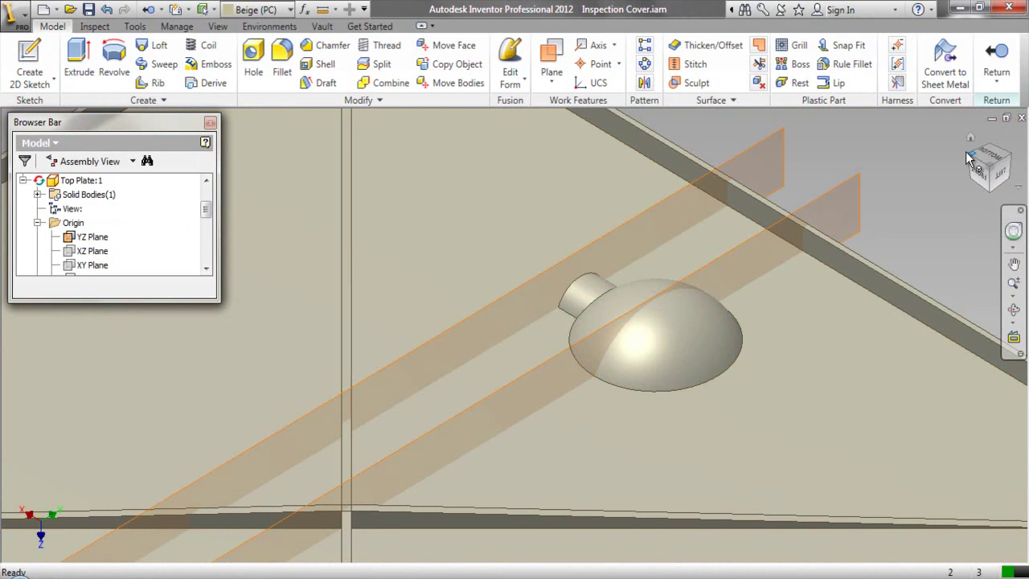
click(967, 153)
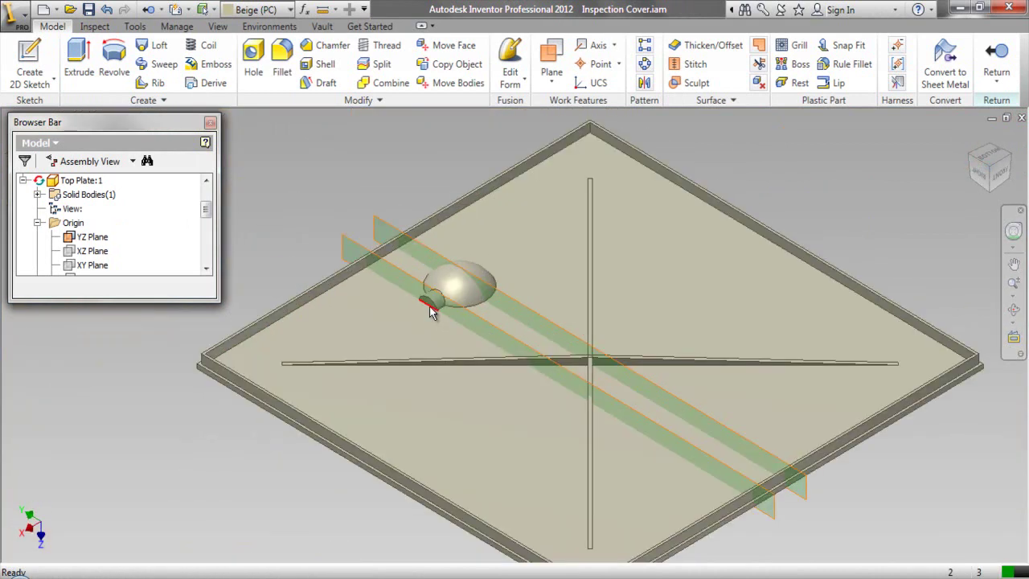
click(337, 201)
click(356, 162)
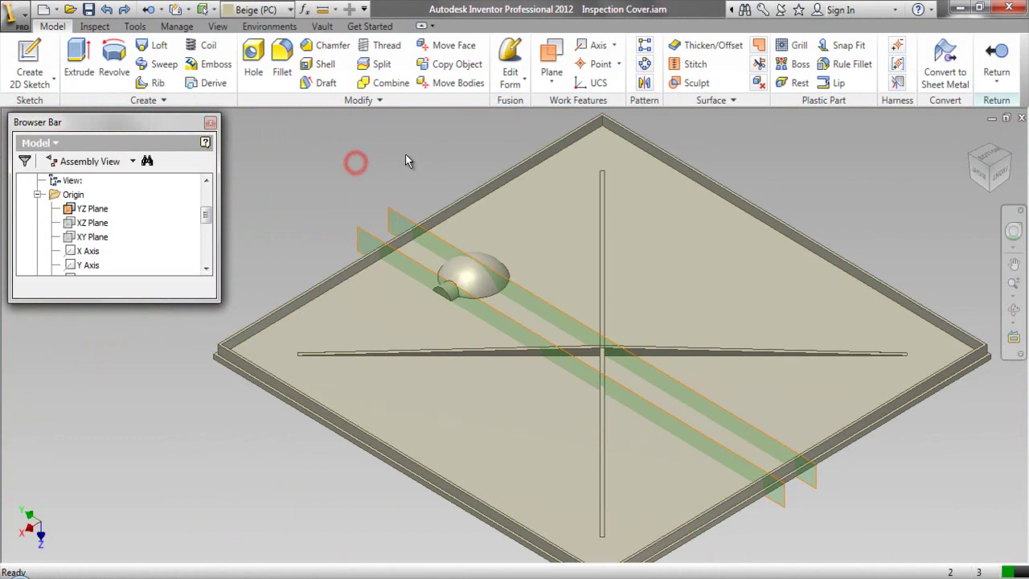
click(647, 88)
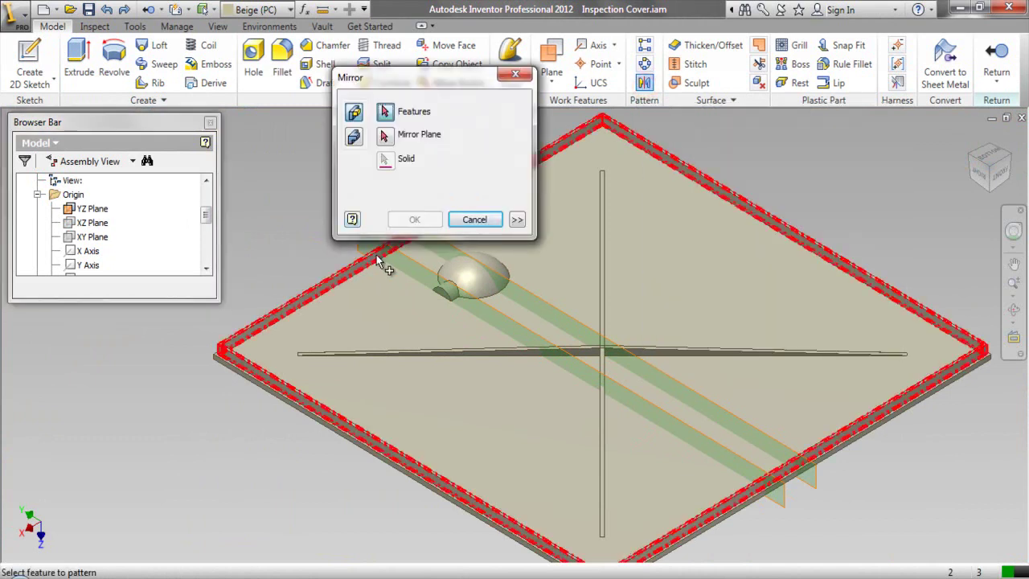
scroll(434, 277, up, 3)
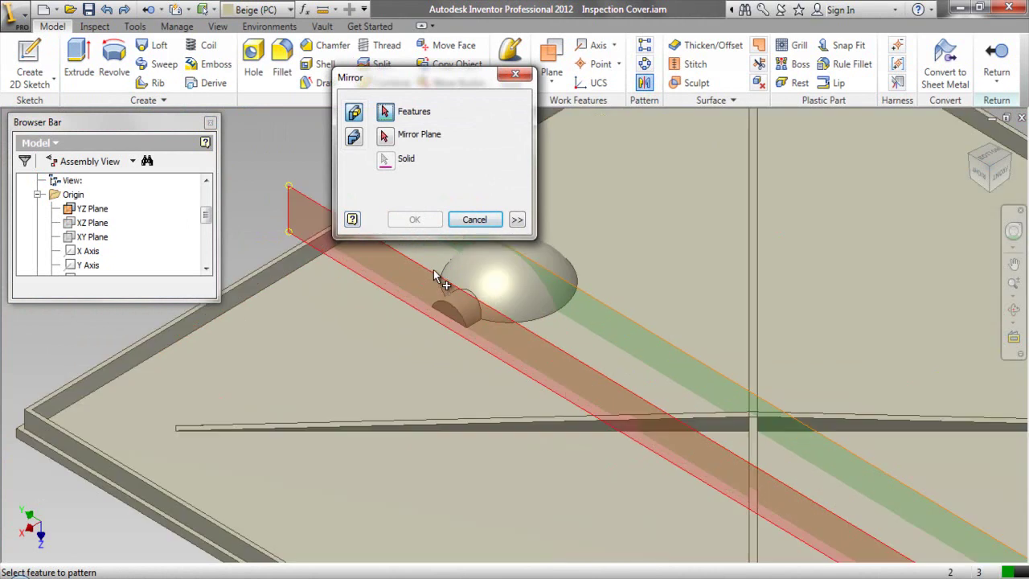
click(456, 310)
click(386, 138)
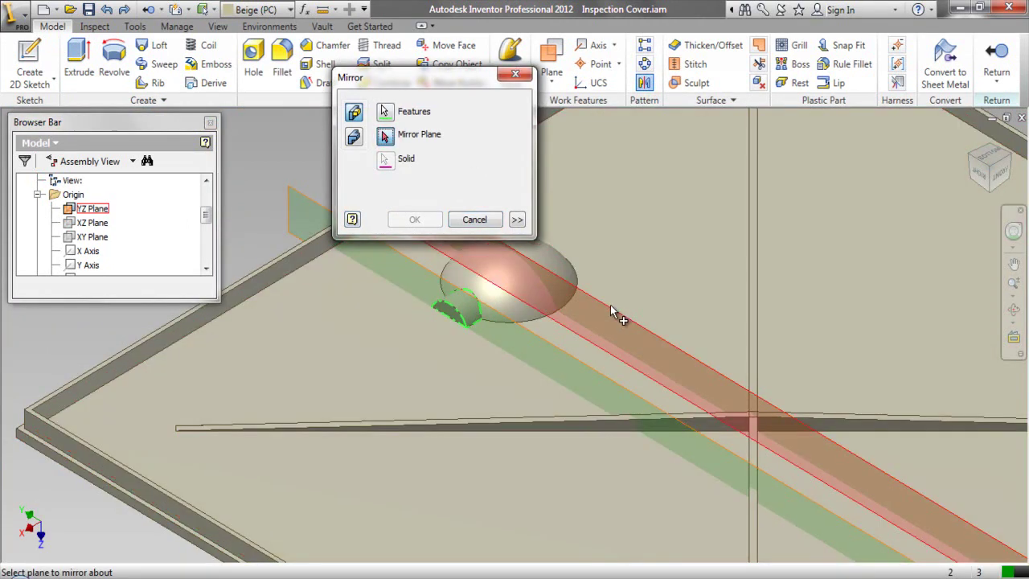
click(610, 308)
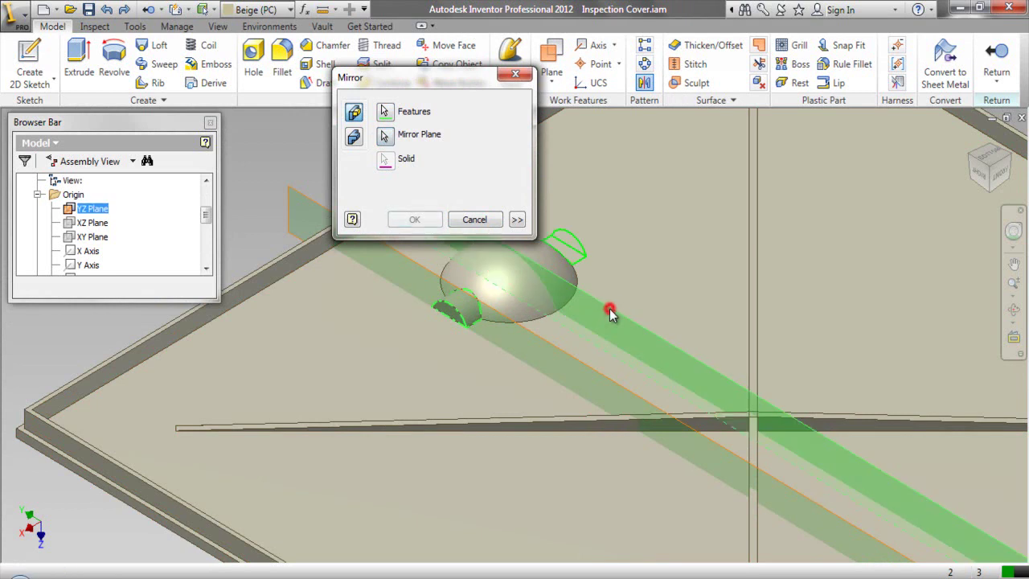
click(414, 219)
scroll(422, 225, up, 3)
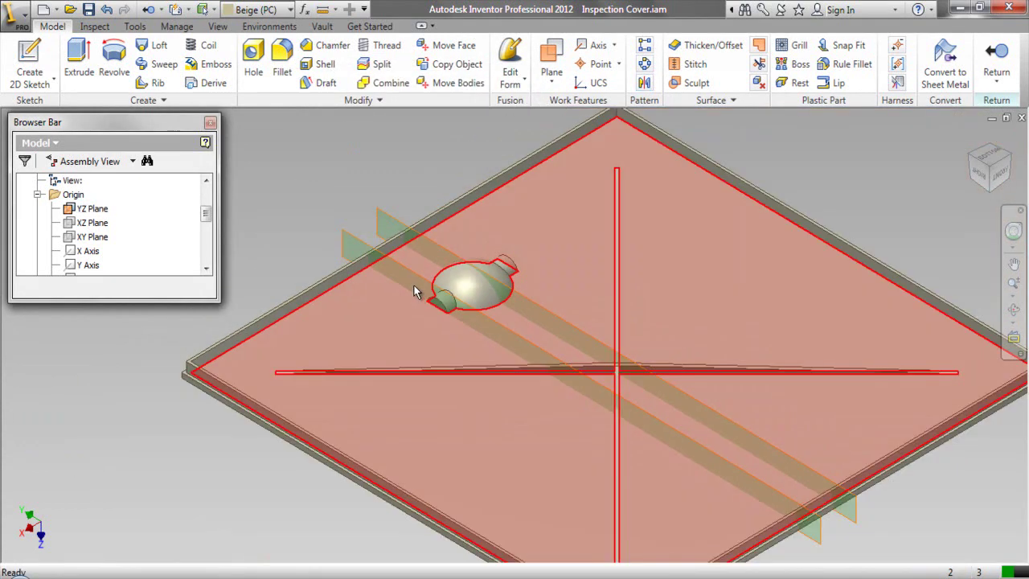
Mirror the dome revolve, its hollow cut, the half-round extrusion and its mirrored copy about the XZ plane.
right_click(368, 176)
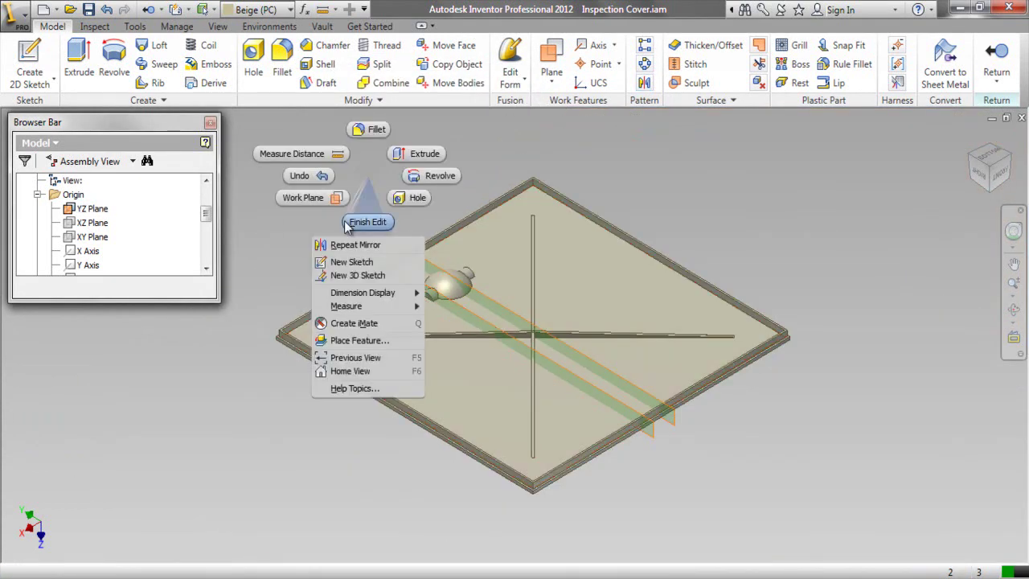
click(353, 244)
drag(205, 213, 205, 247)
scroll(205, 249, down, 1)
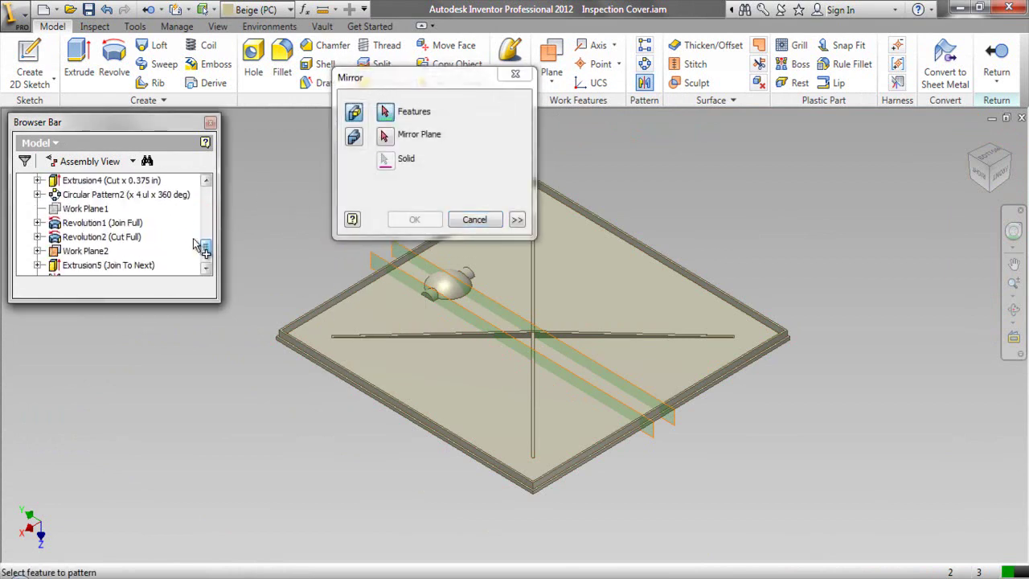
click(137, 223)
click(130, 237)
scroll(207, 254, down, 2)
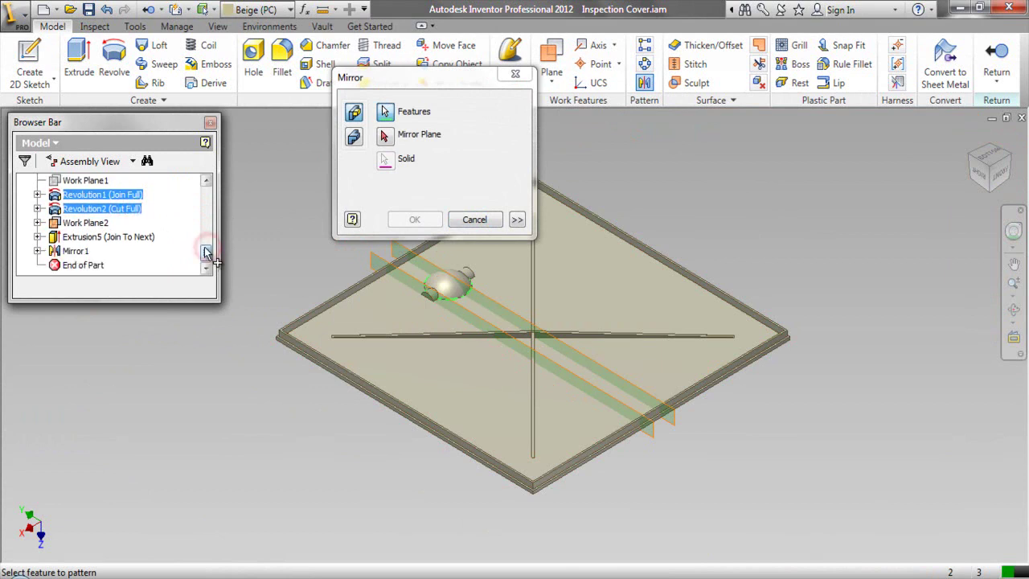
click(147, 236)
click(76, 251)
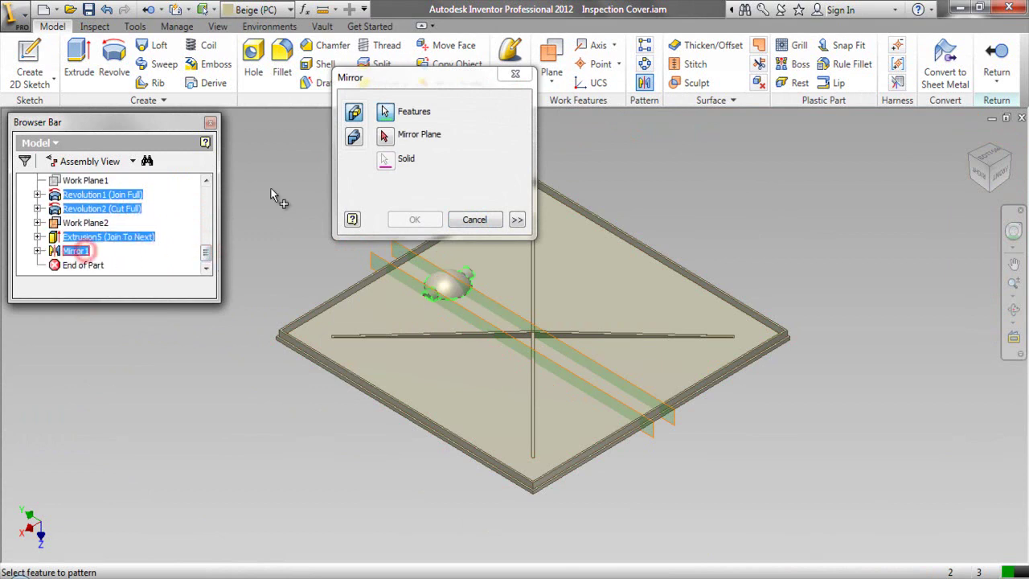
click(385, 138)
scroll(207, 246, up, 5)
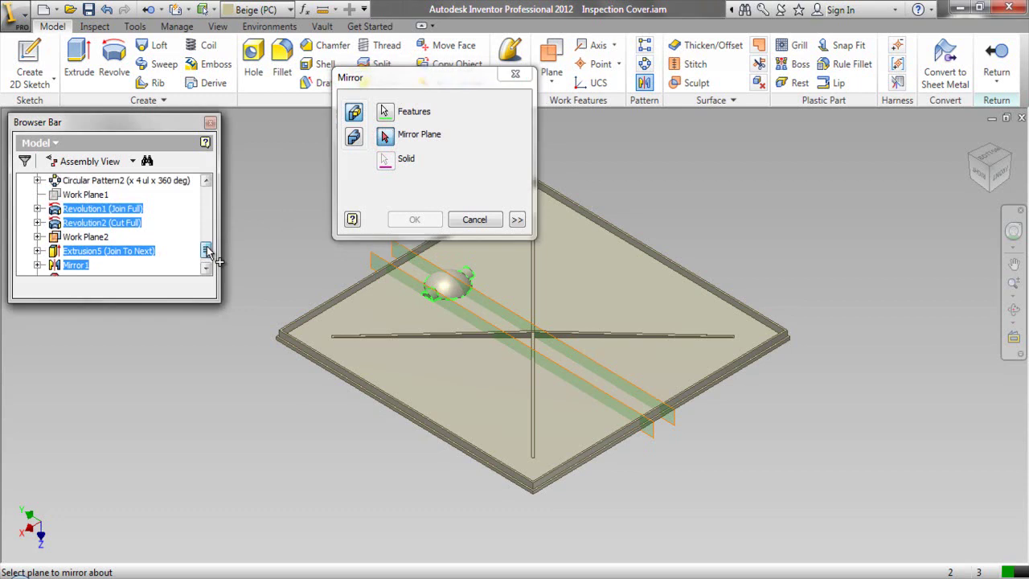
drag(207, 246, 206, 225)
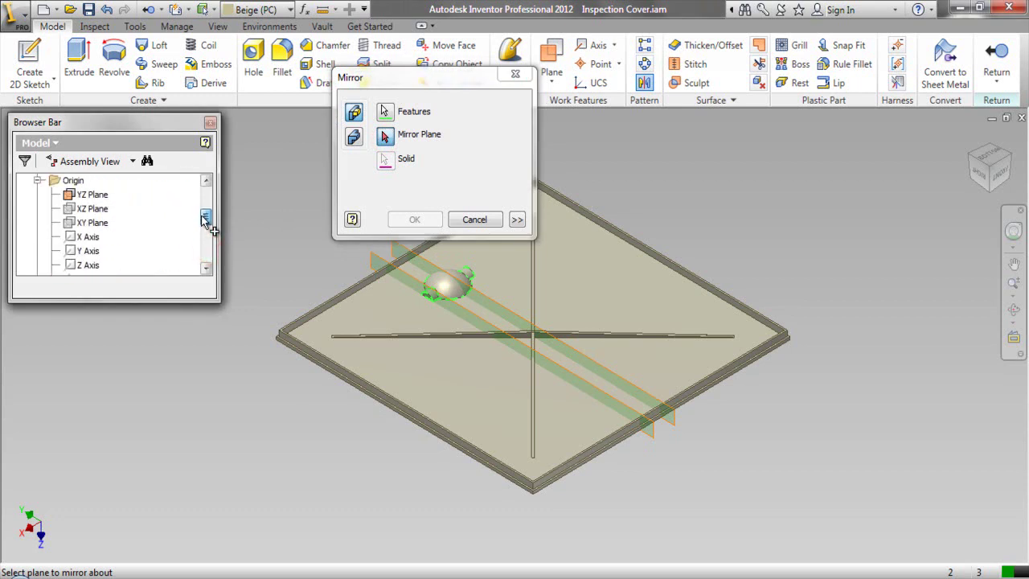
click(101, 208)
click(414, 220)
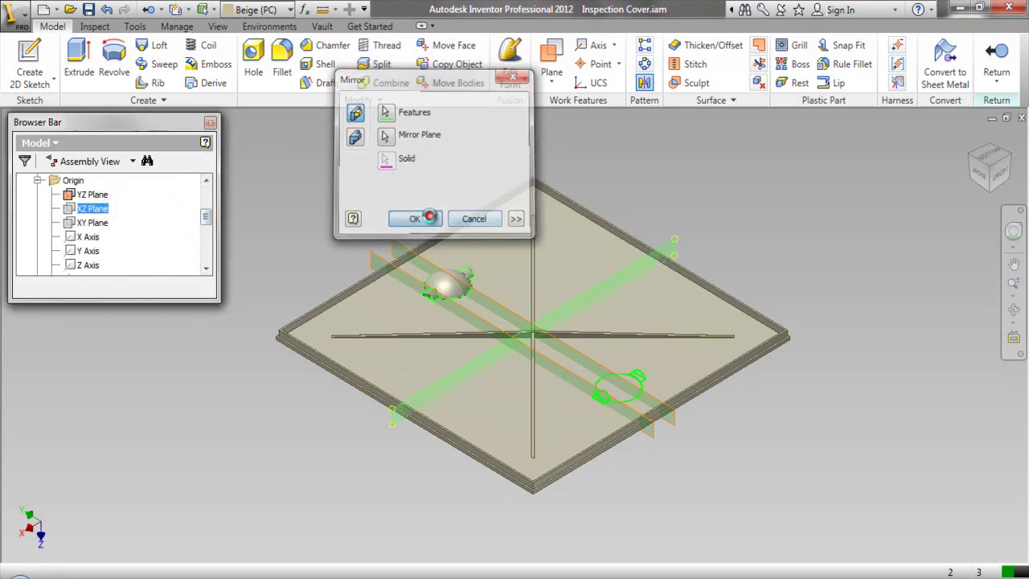
click(344, 201)
Turn off the visibility of the YZ plane and the offset work plane used for the half-round extrusion.
scroll(378, 204, down, 3)
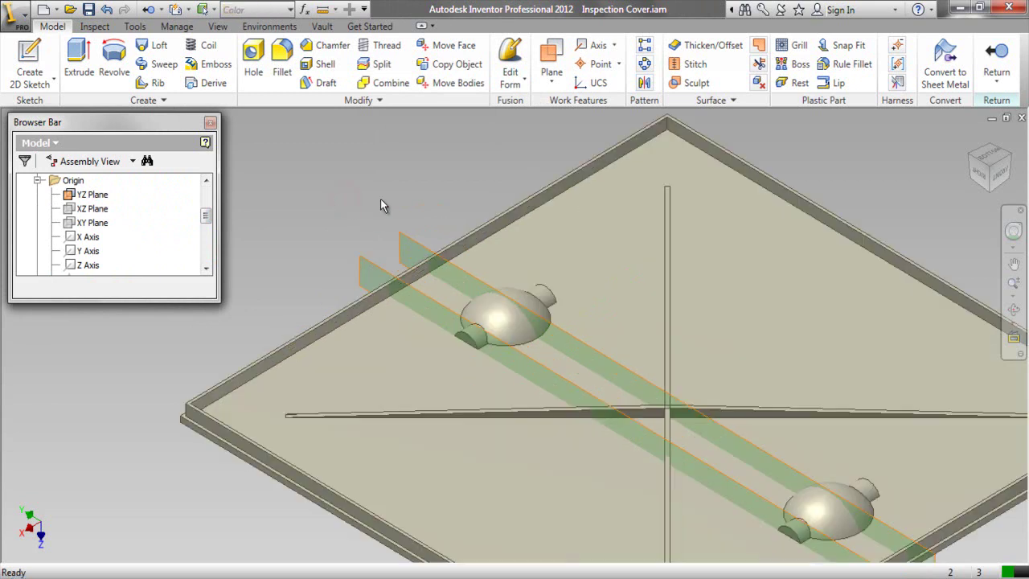
right_click(98, 196)
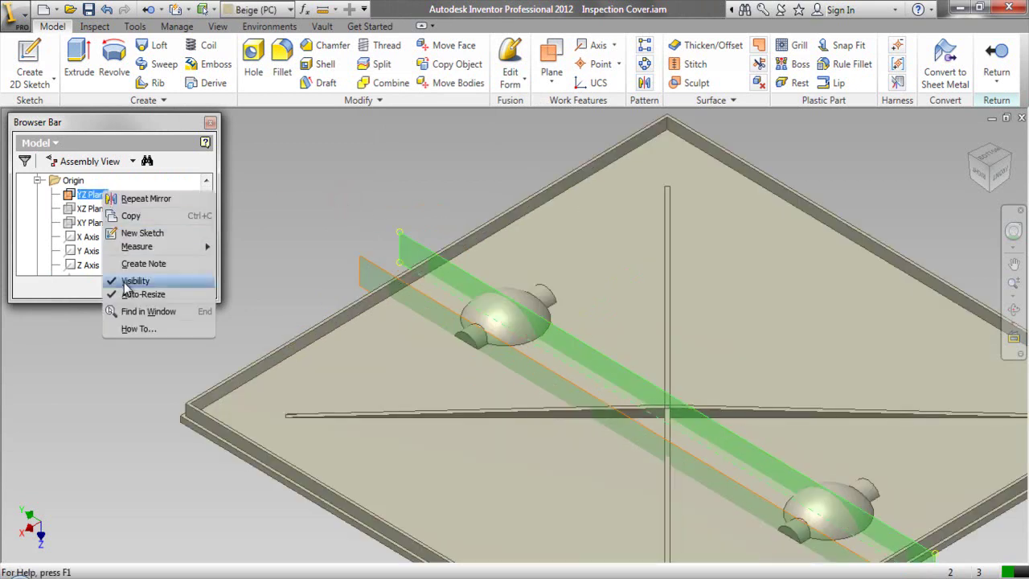
click(124, 280)
scroll(158, 243, down, 5)
click(98, 252)
right_click(98, 255)
click(126, 381)
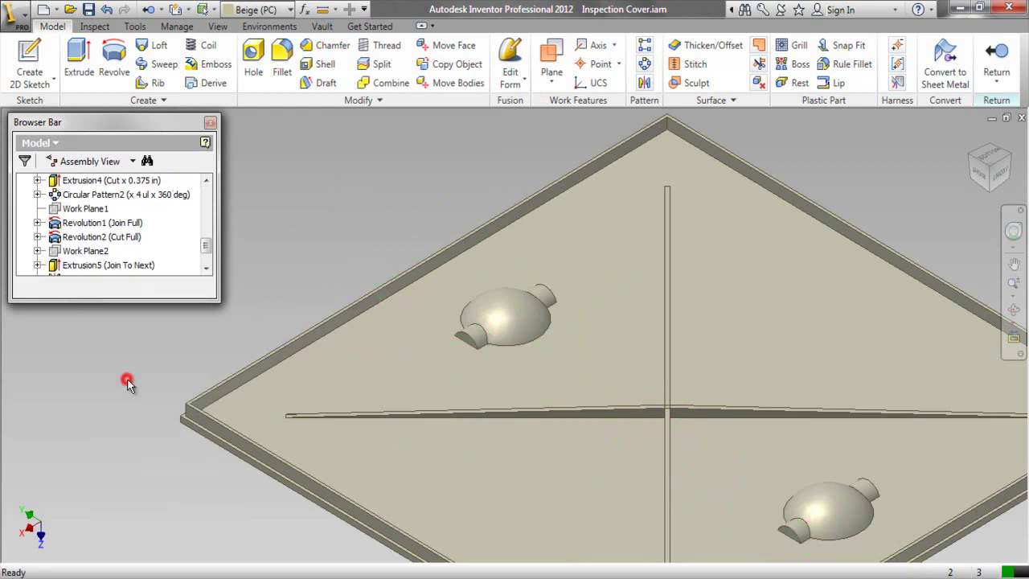
Finish editing the top plate and return to the Inspection Cover assembly.
click(1014, 309)
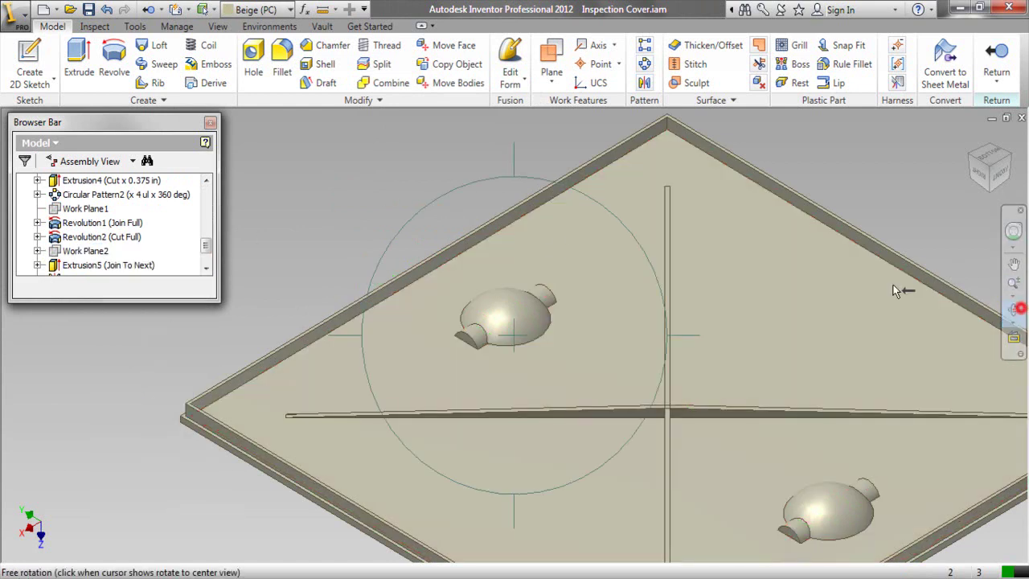
drag(518, 170, 538, 310)
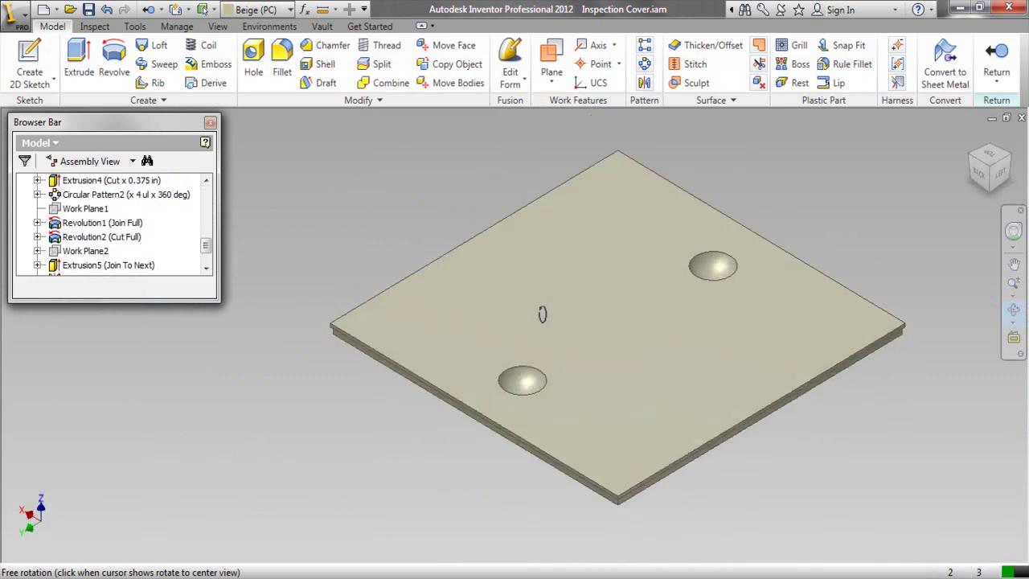
right_click(521, 235)
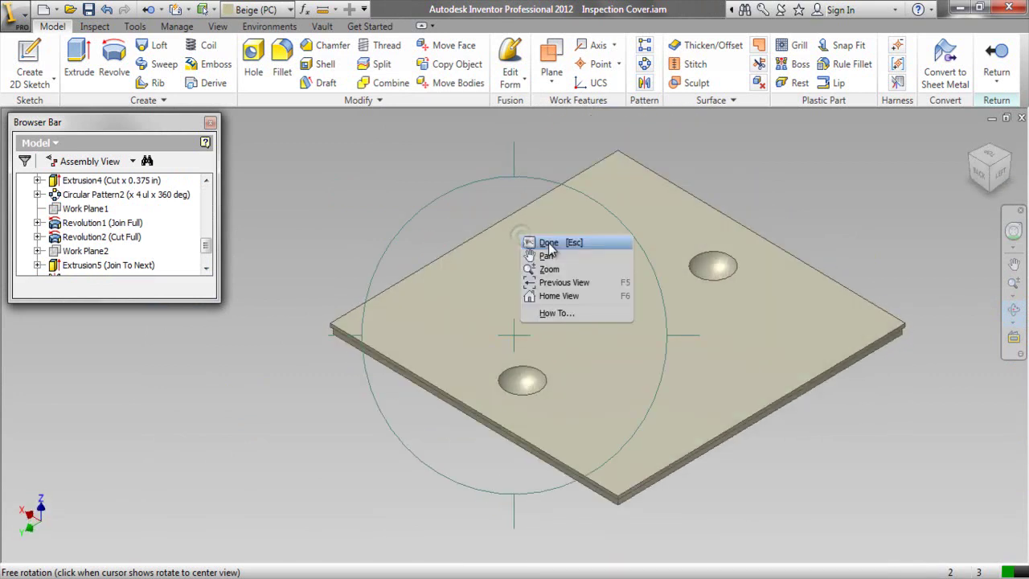
click(552, 296)
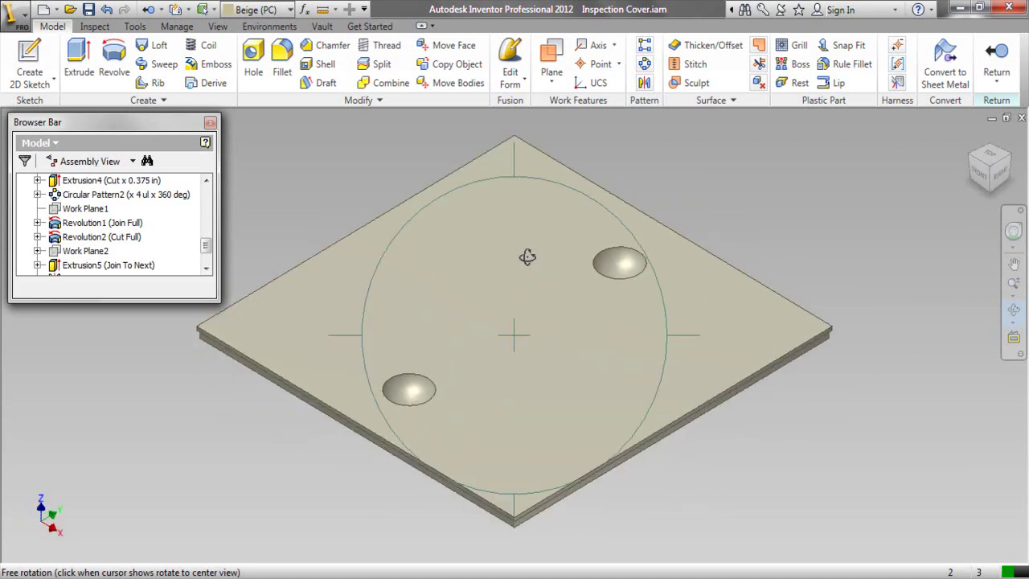
right_click(524, 259)
click(541, 264)
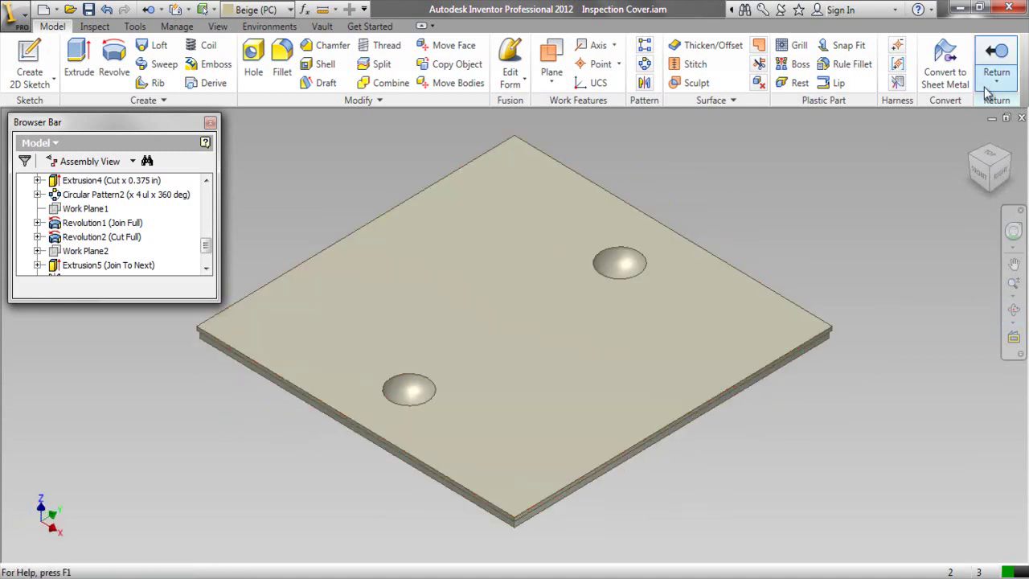
click(993, 55)
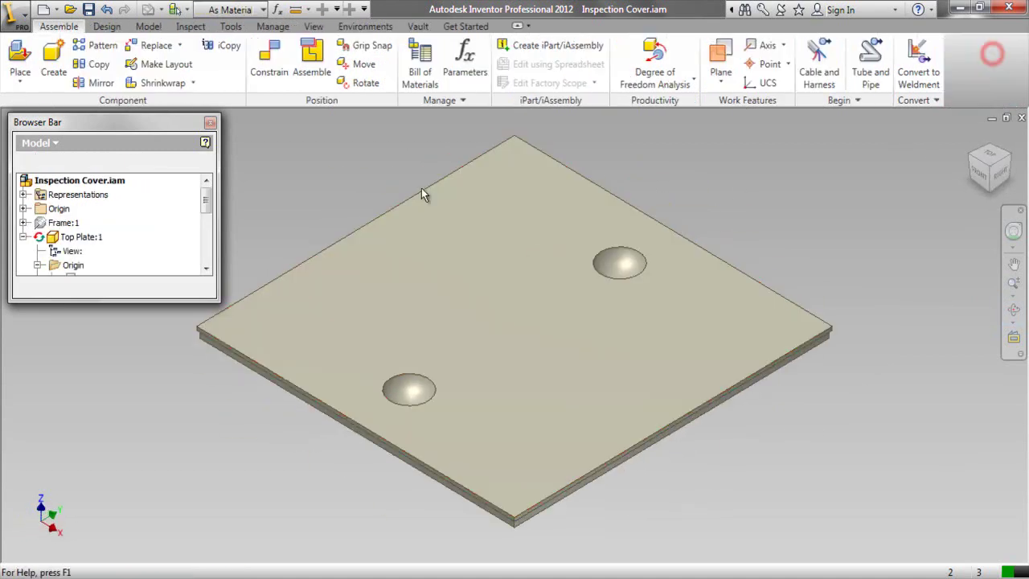
Collapse all branches of the assembly's model tree and undo the isolation to bring the frame back.
right_click(145, 210)
click(173, 514)
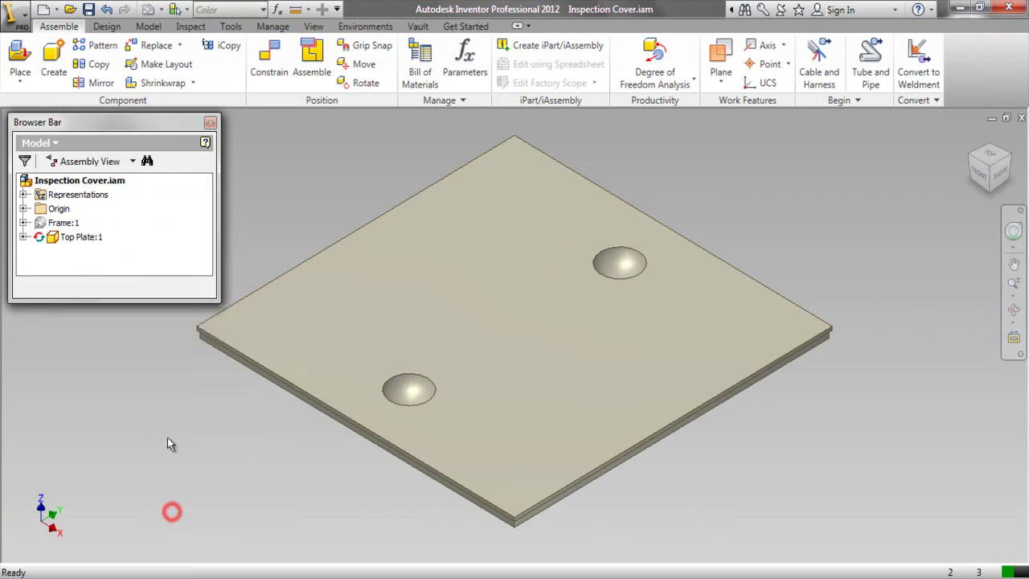
right_click(245, 183)
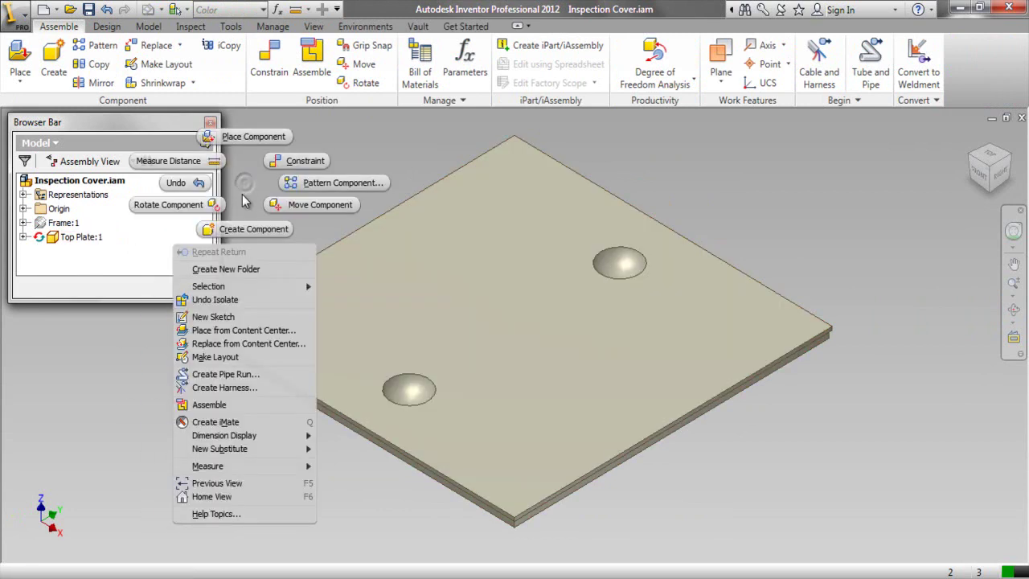
click(215, 301)
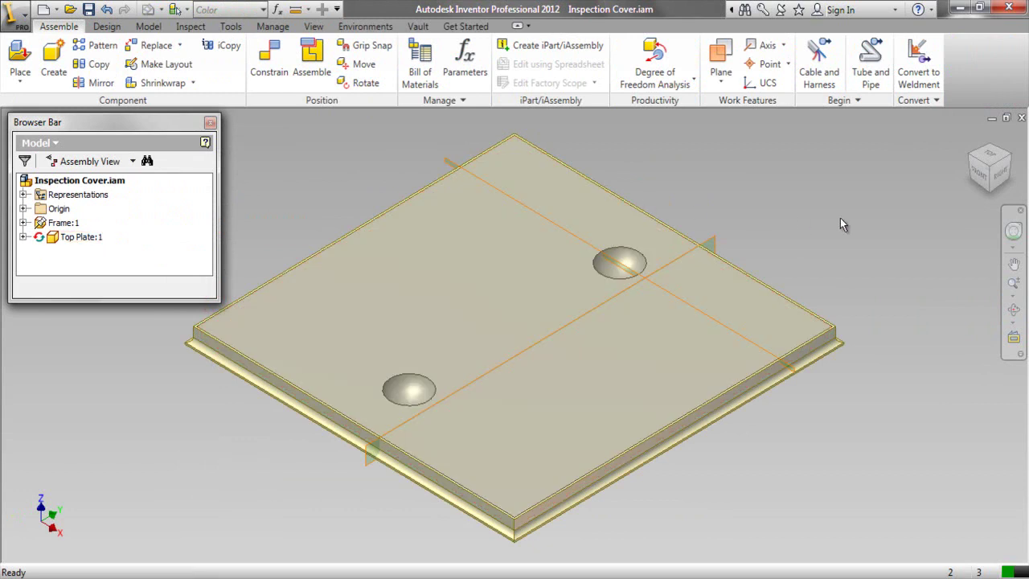
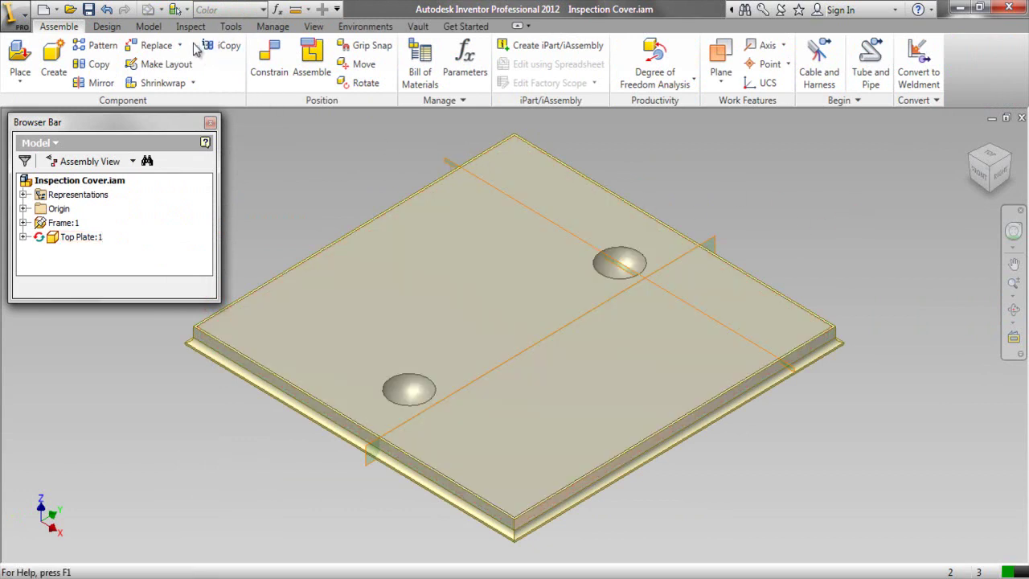
Set the selection priority to sketch features and hide the two work planes crossing the cover.
click(187, 12)
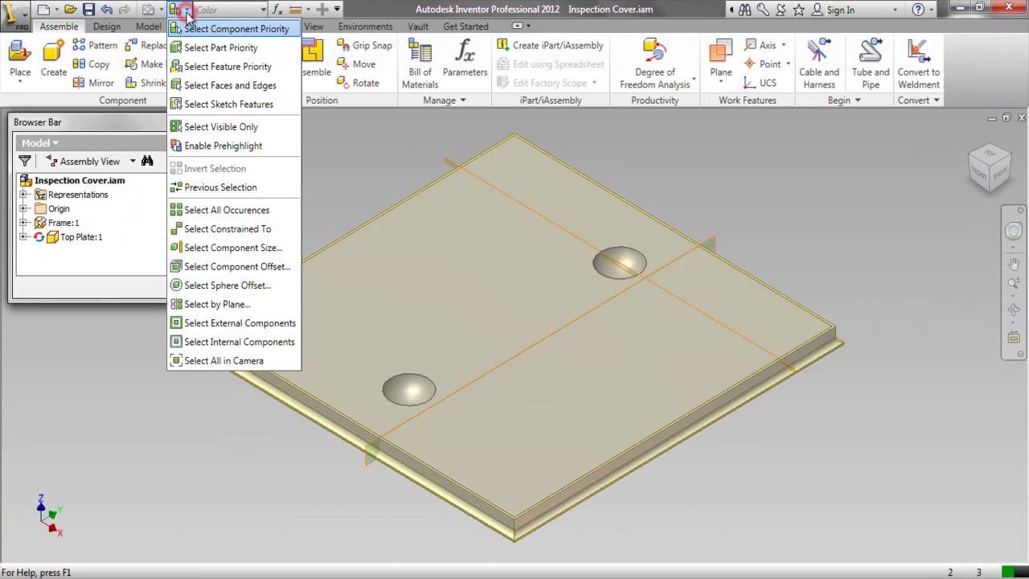
click(206, 99)
click(447, 159)
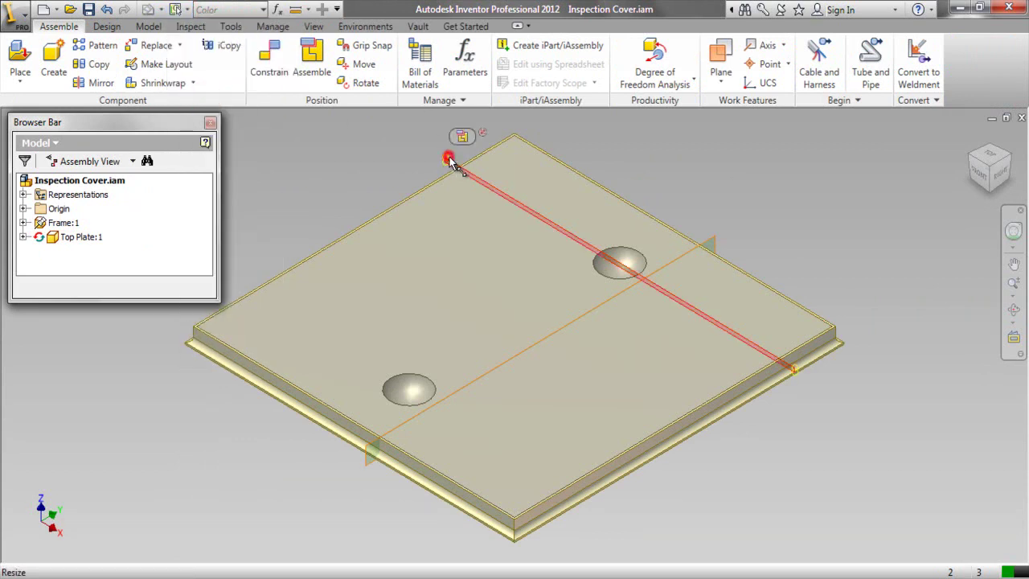
ctrl+click(715, 237)
right_click(766, 181)
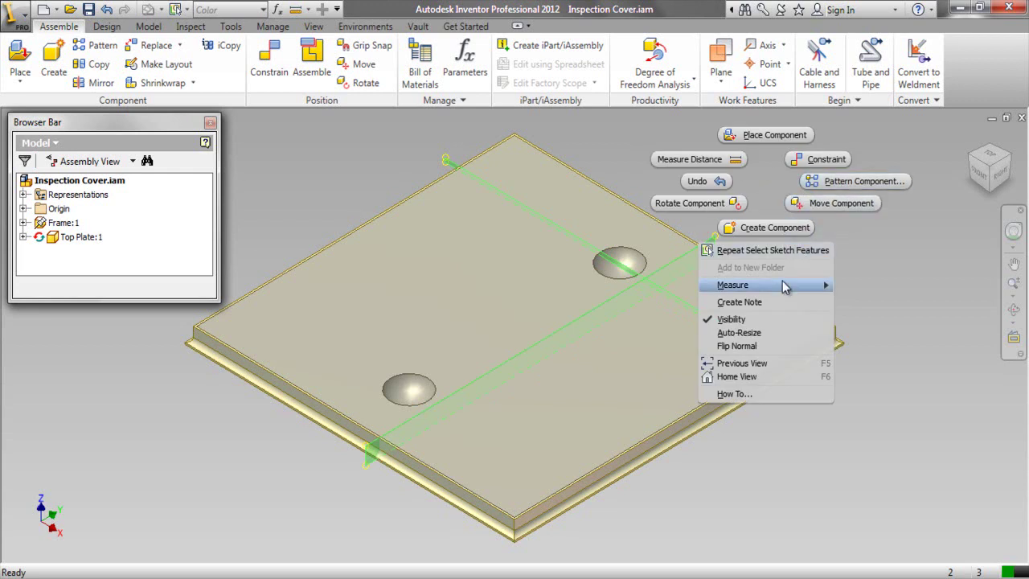
click(731, 319)
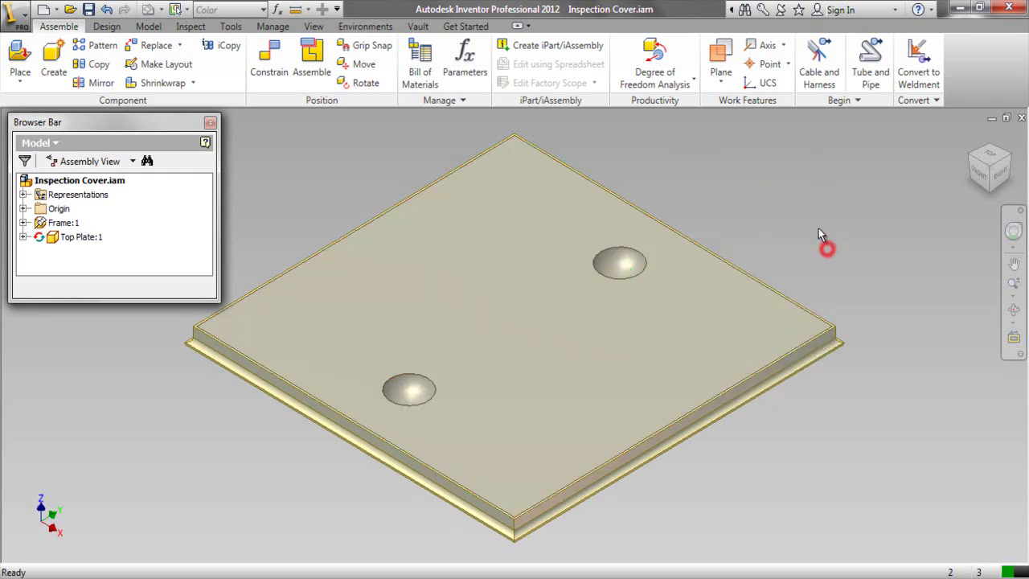
Save the Inspection Cover assembly.
click(1013, 310)
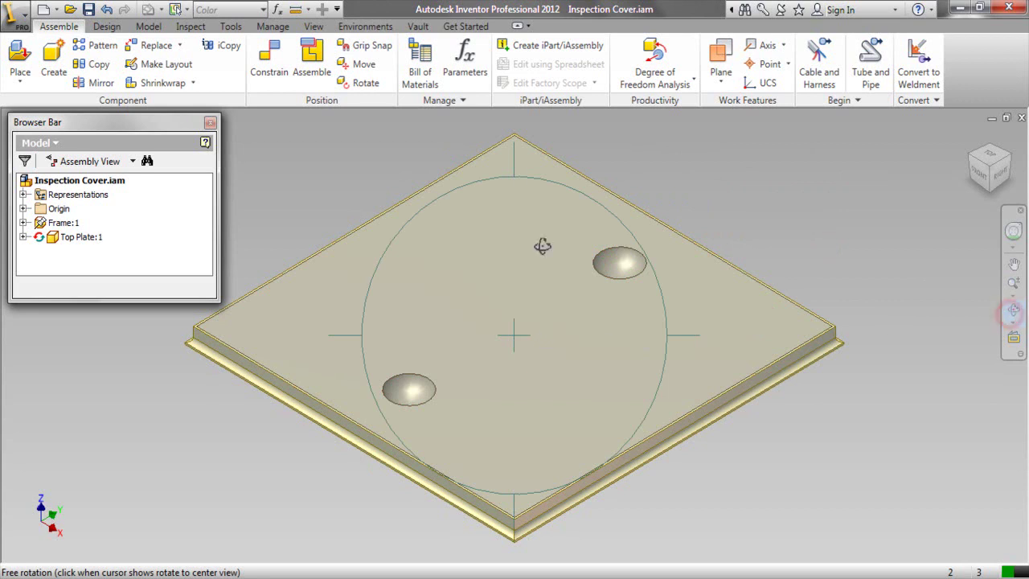
drag(523, 166, 527, 301)
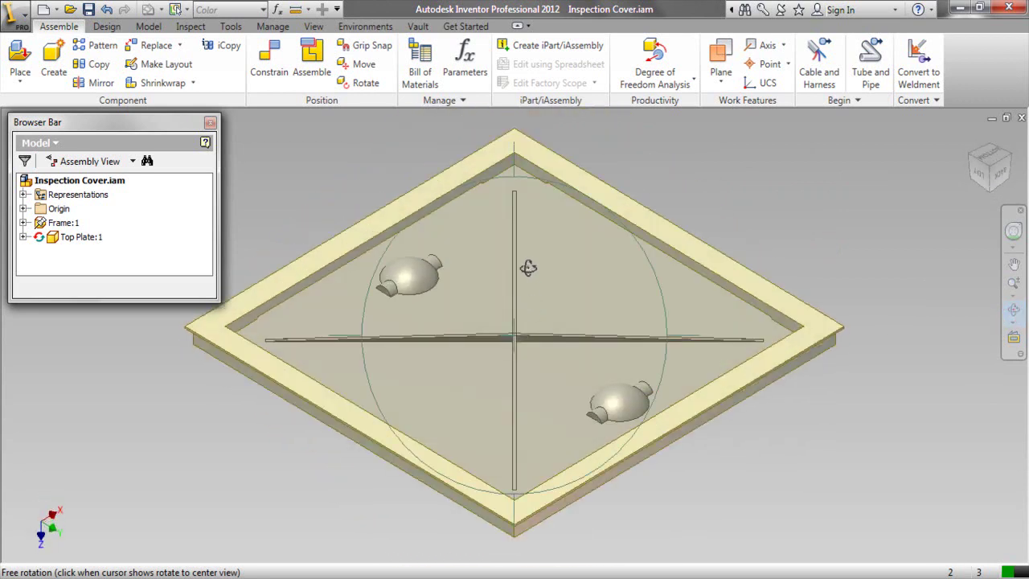
right_click(528, 268)
click(540, 336)
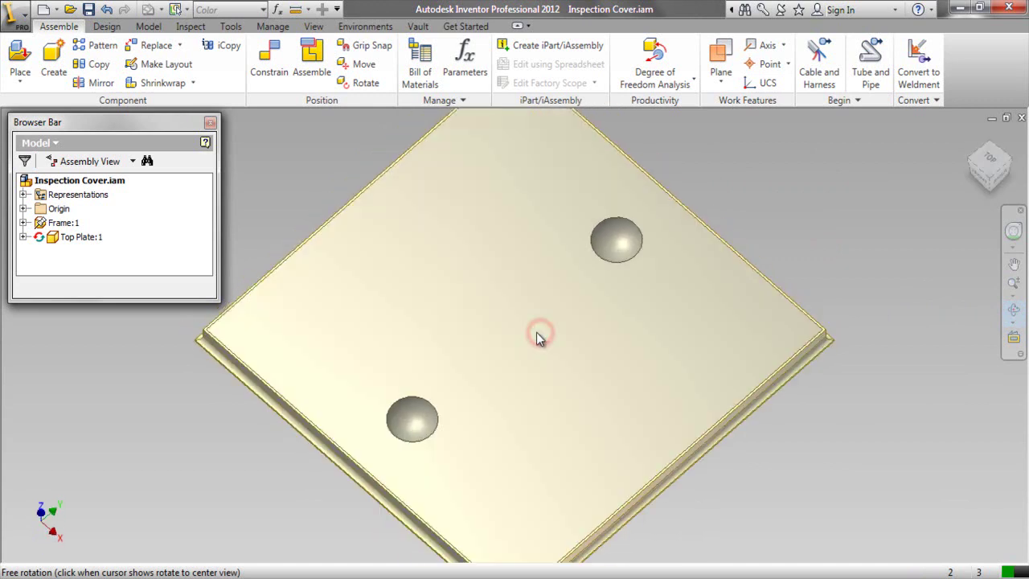
right_click(411, 245)
click(438, 255)
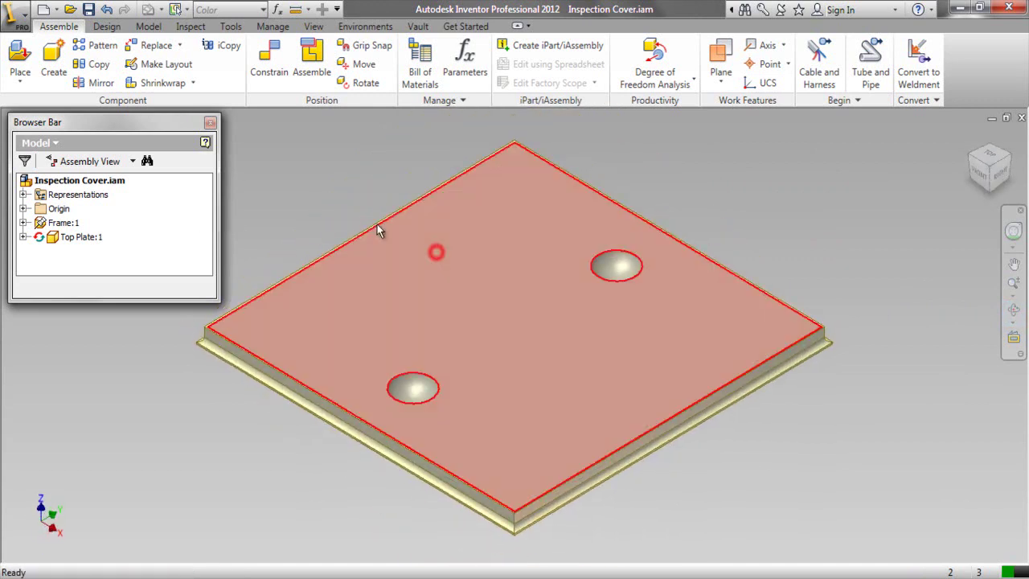
key(ctrl+s)
click(593, 387)
click(592, 241)
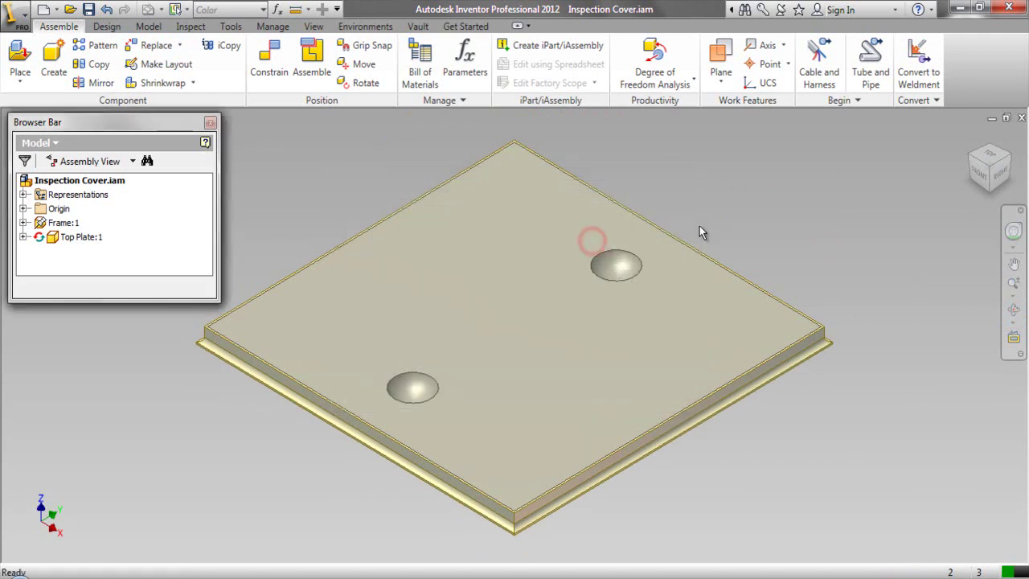
Open the top plate for in-place editing and start a sketch on its top face, with the domes lying horizontally.
click(311, 187)
double_click(359, 282)
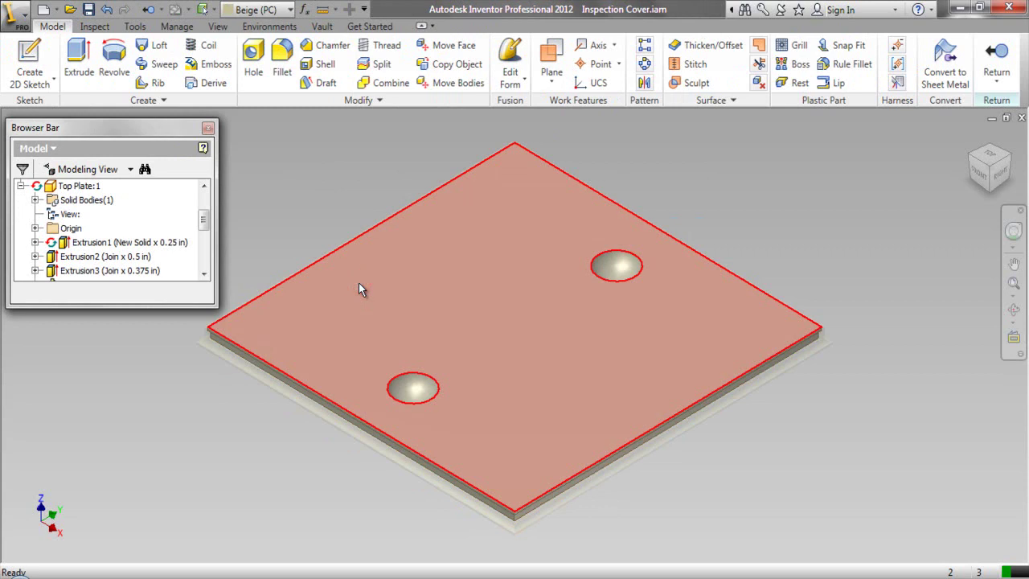
click(358, 283)
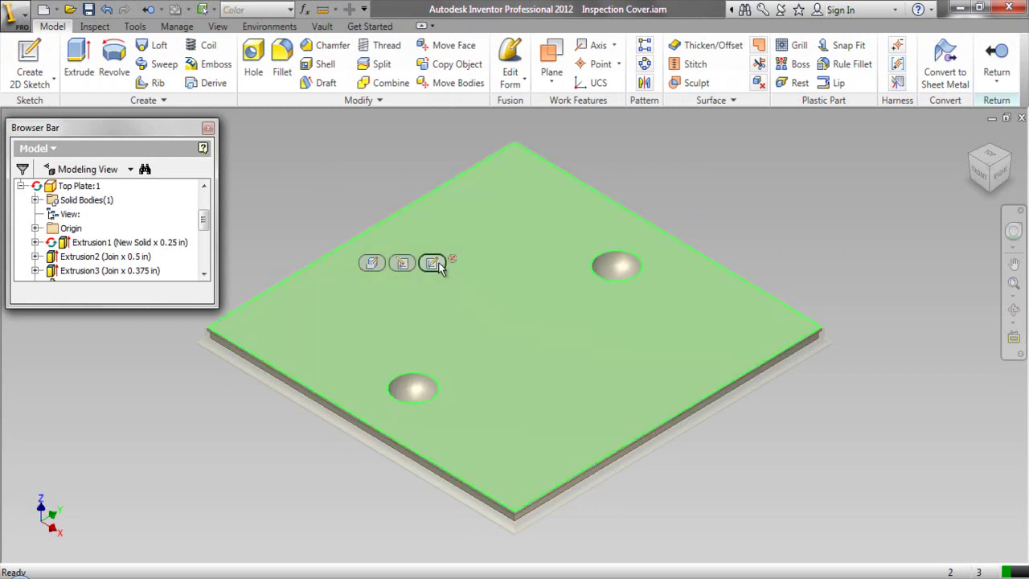
click(433, 264)
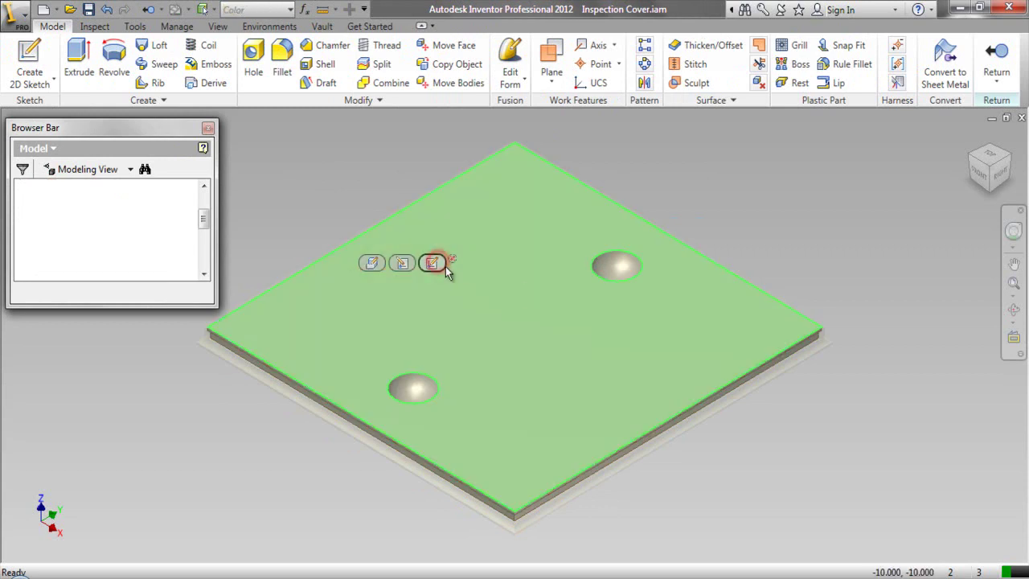
click(990, 160)
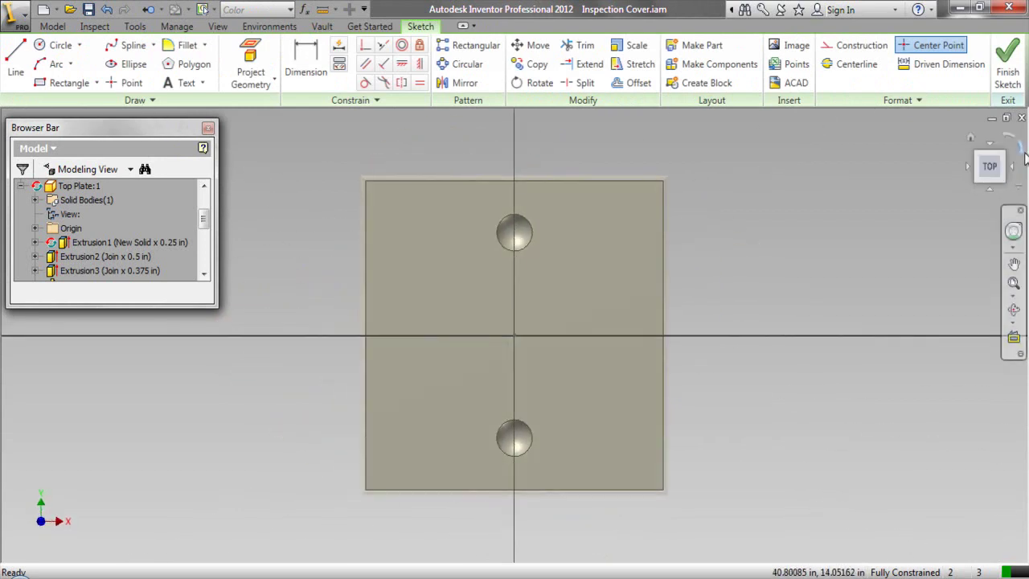
click(1004, 171)
Project the top face's outer edges and the two round recess edges into the sketch.
click(250, 58)
click(456, 211)
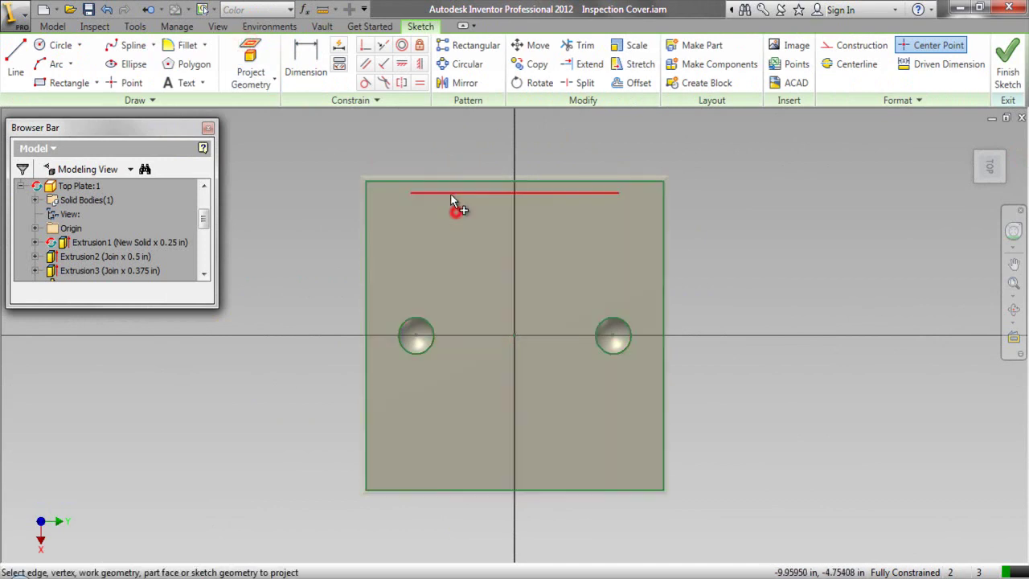
right_click(434, 140)
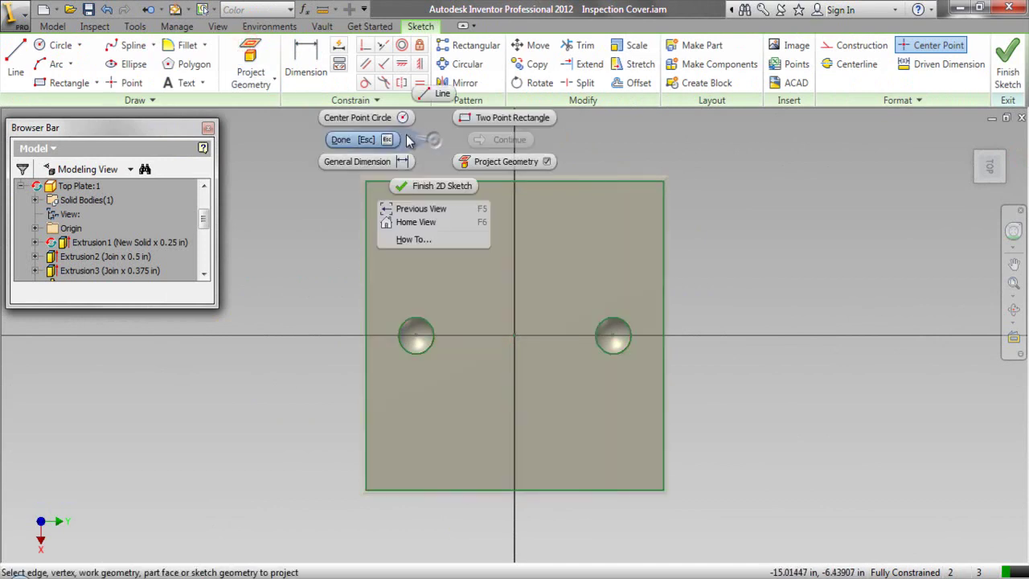
Sketch a rectangle about 21.7 in wide and 18 in high around both dome recesses on the plate's top face.
click(366, 138)
right_click(365, 140)
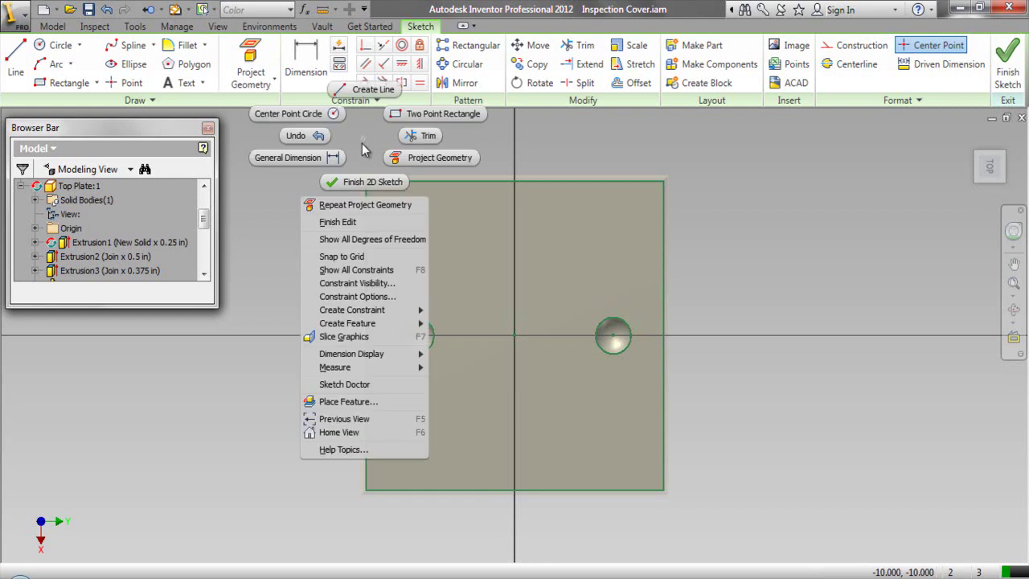
click(402, 117)
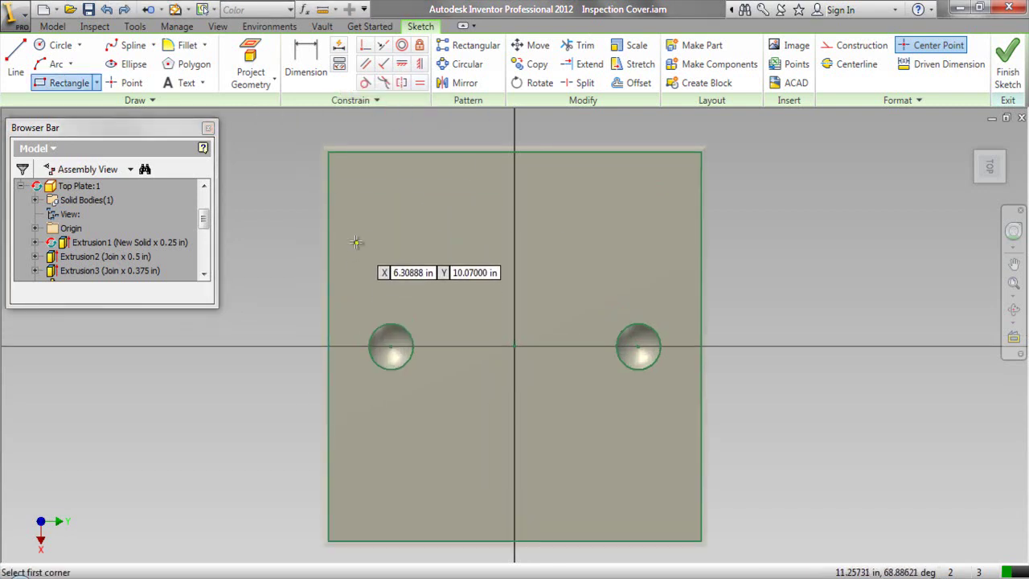
click(345, 220)
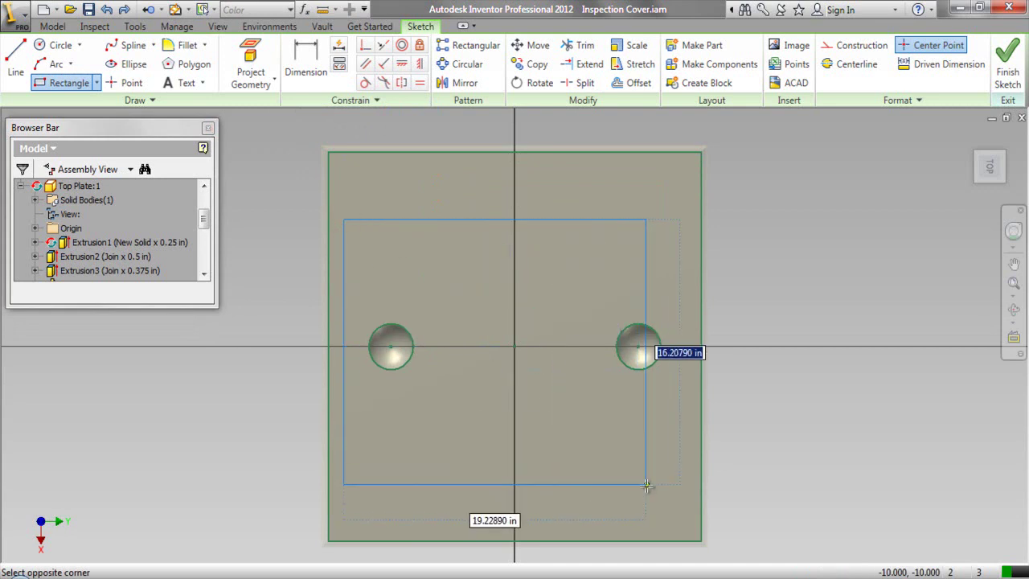
click(685, 514)
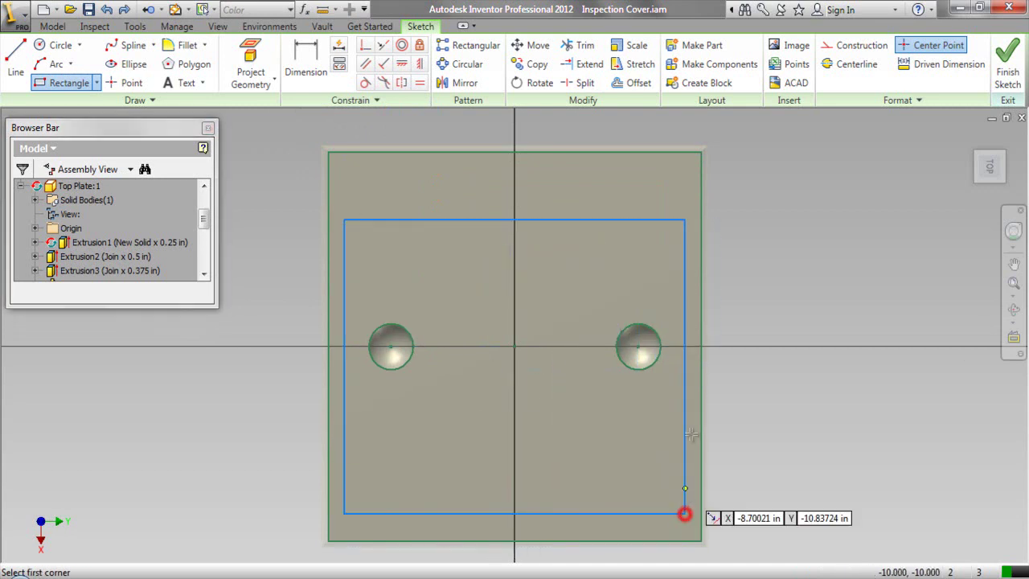
Dimension the rectangle's vertical side and set its height to 19.937 in.
right_click(807, 152)
click(738, 176)
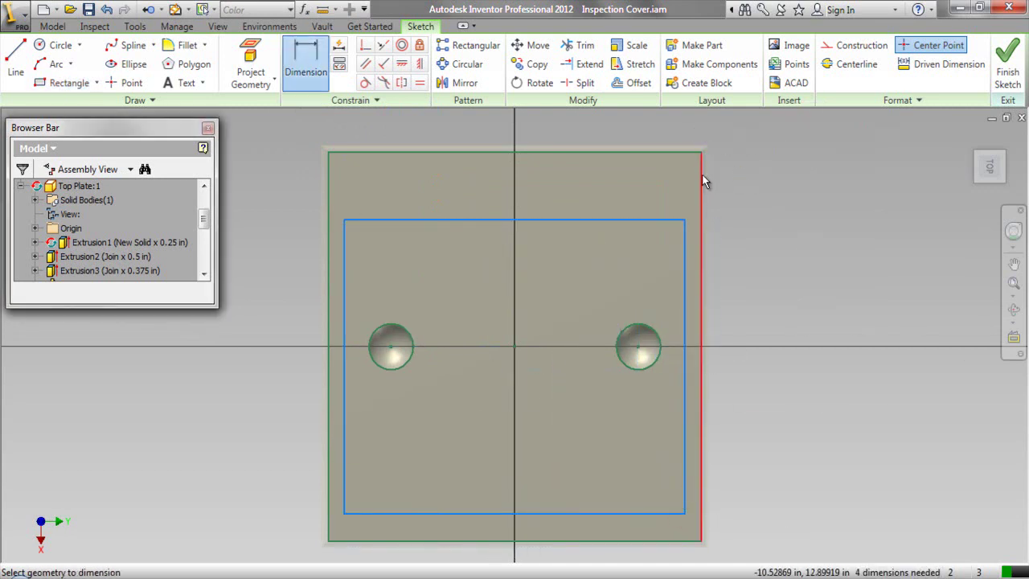
click(343, 294)
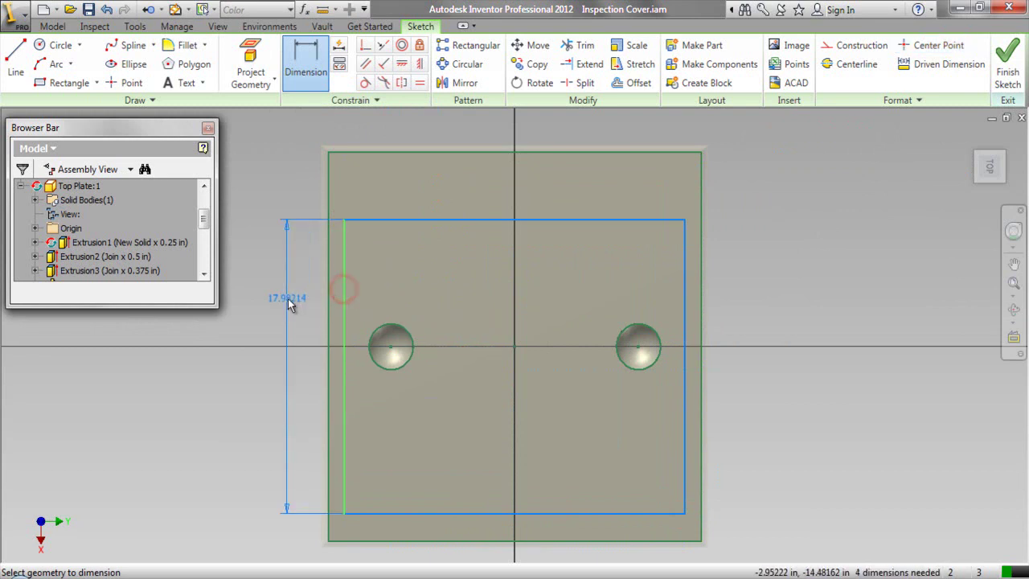
click(287, 298)
text(19.9)
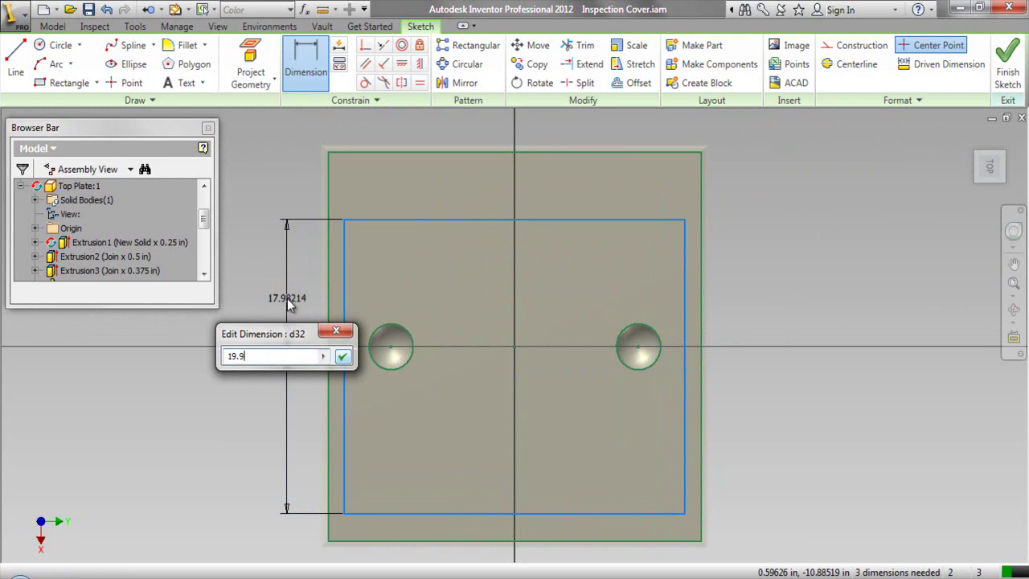
text(37)
key(Return)
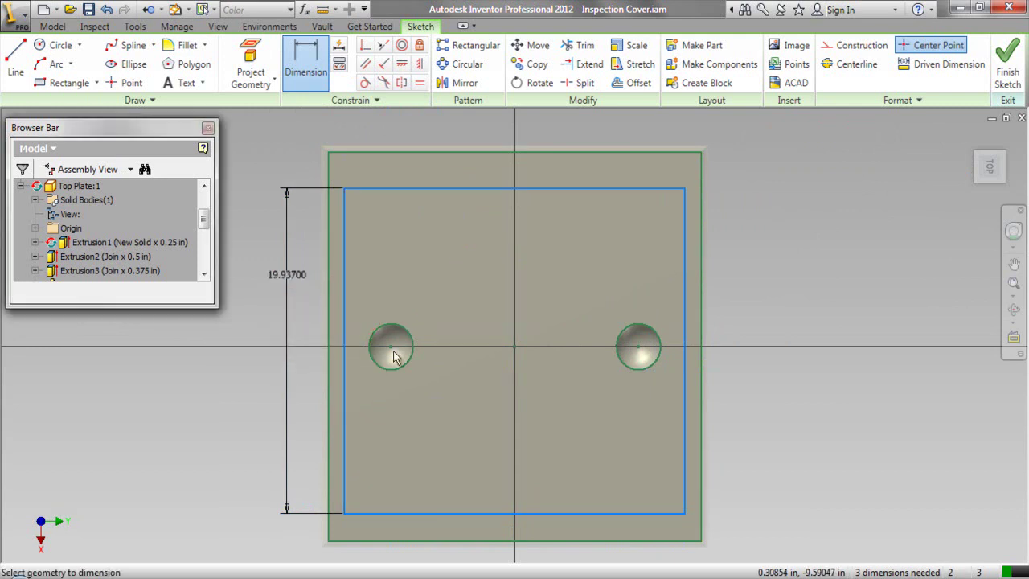
Set the distance between the rectangle's upper side and the plate's upper edge to 3.625 in.
click(641, 190)
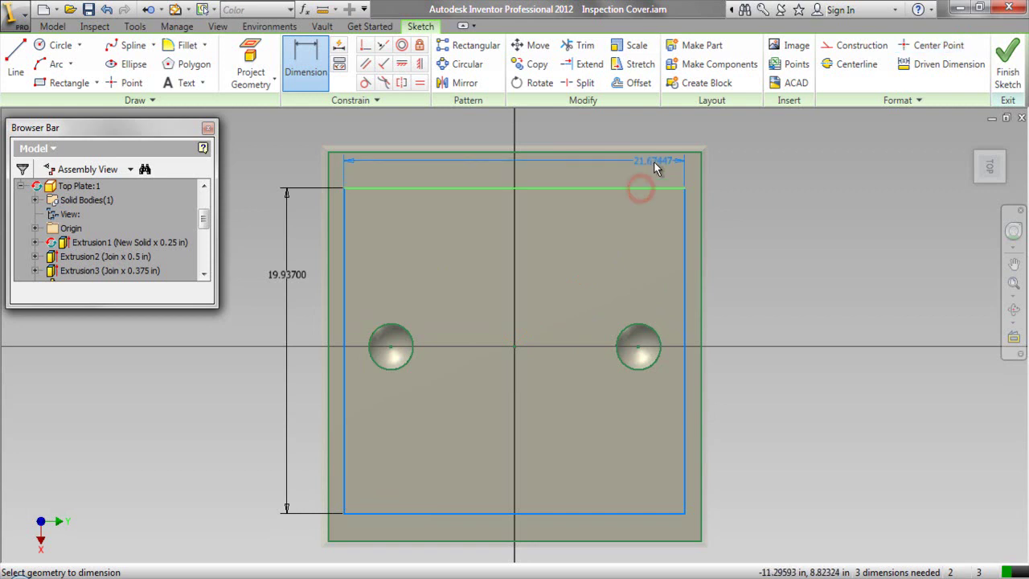
click(656, 153)
click(749, 169)
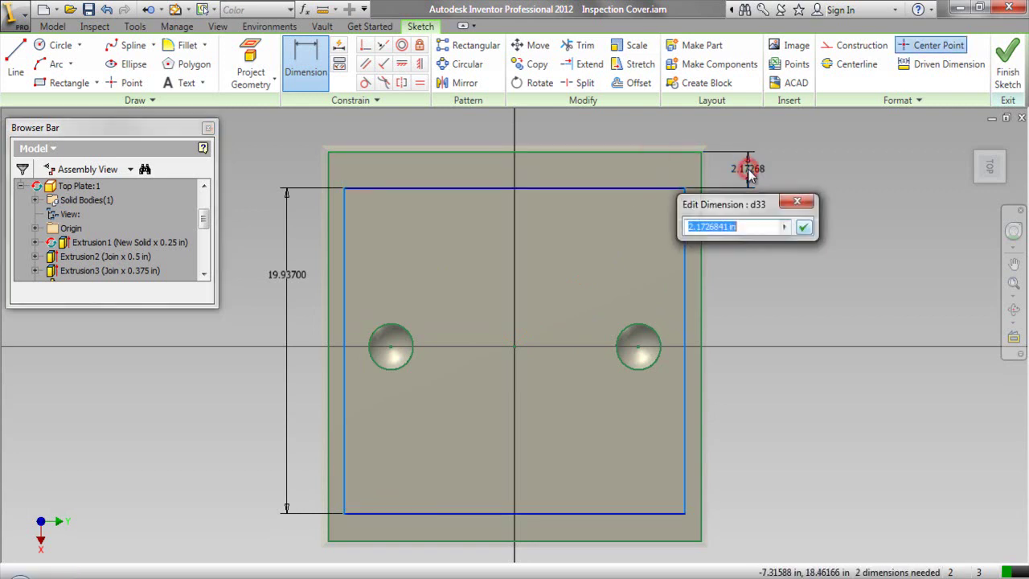
text(3.625)
key(Return)
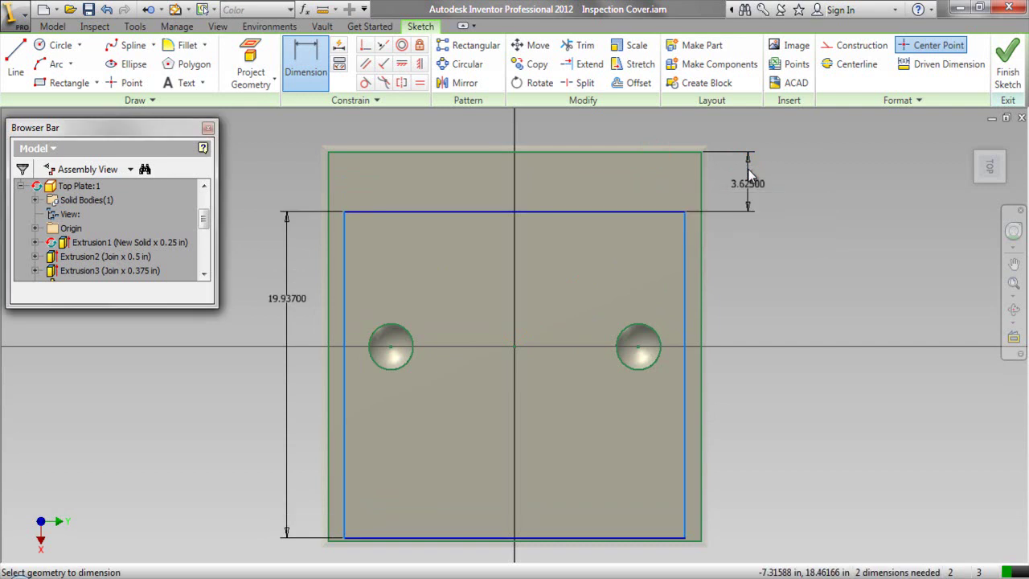
Set the distance between the rectangle's right side and the plate's right edge to 0.4375 in.
click(684, 311)
click(701, 312)
click(732, 316)
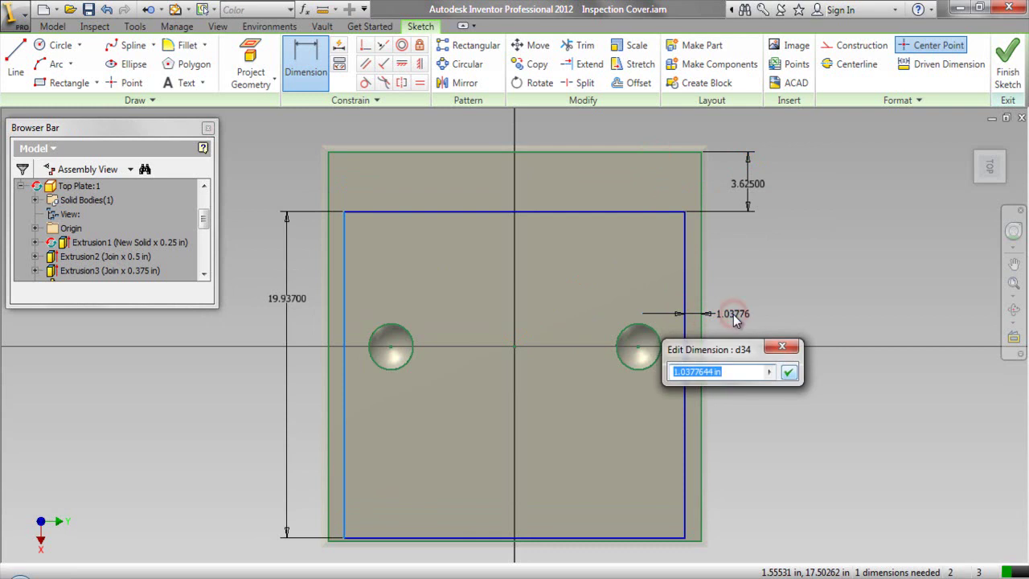
text(.)
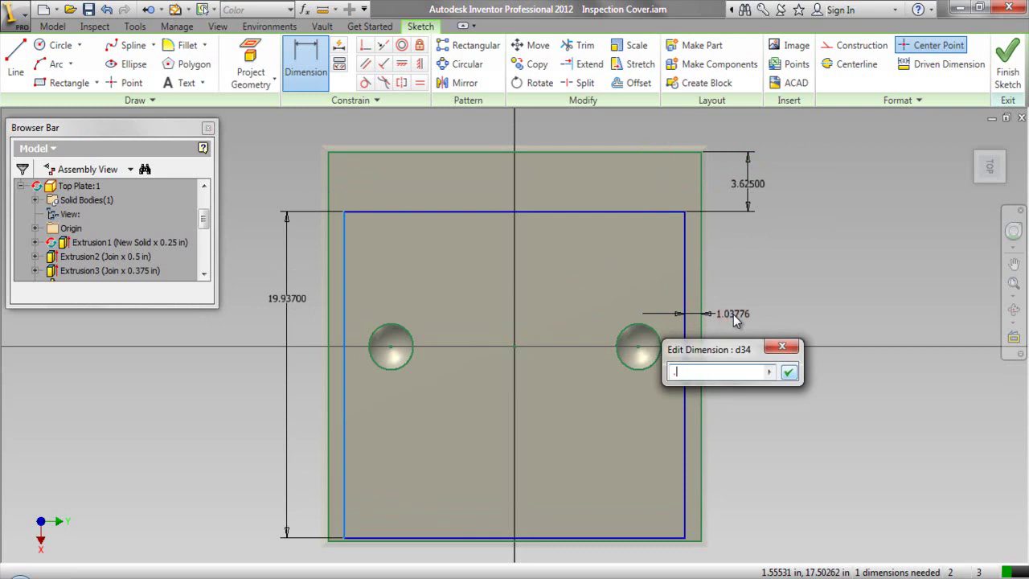
text(4375)
key(Return)
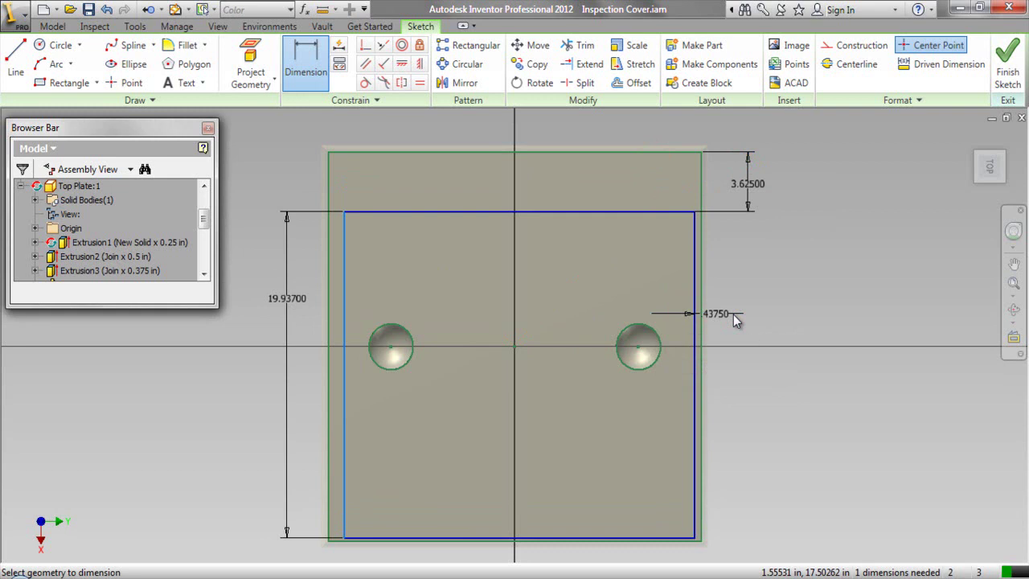
right_click(796, 290)
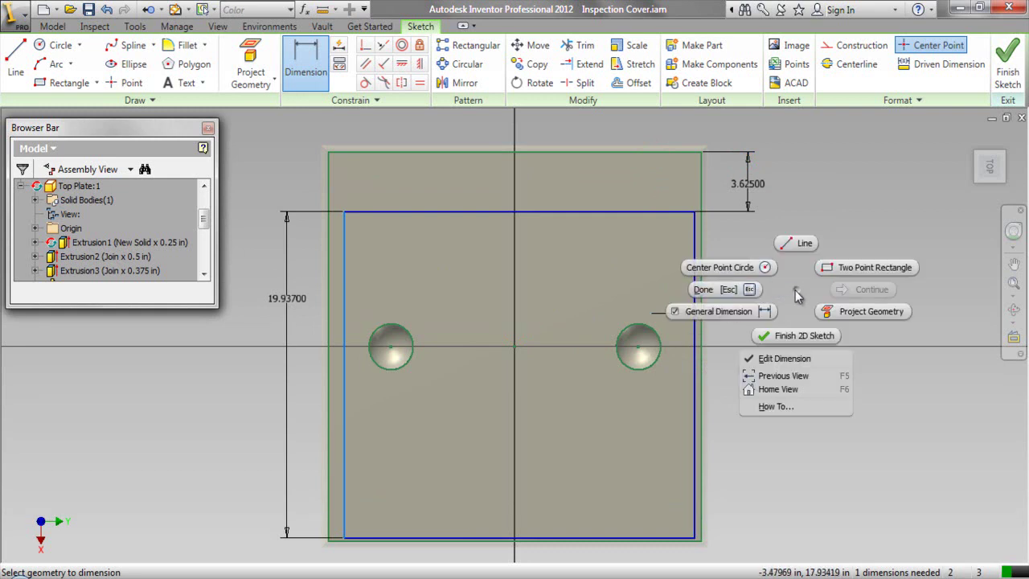
click(740, 287)
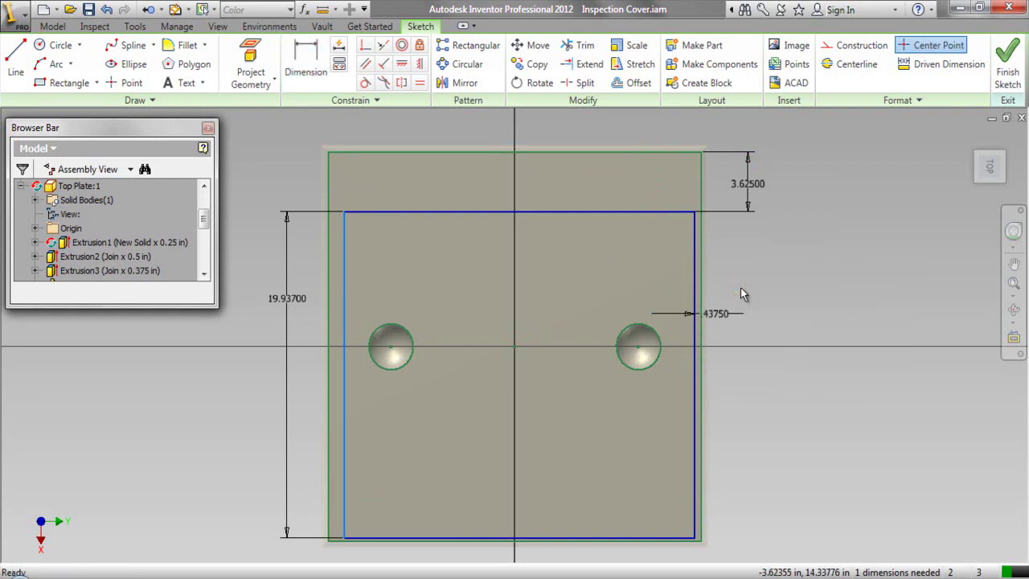
Dimension the rectangle's upper side and set its width to 22.6875 in.
right_click(715, 285)
click(698, 291)
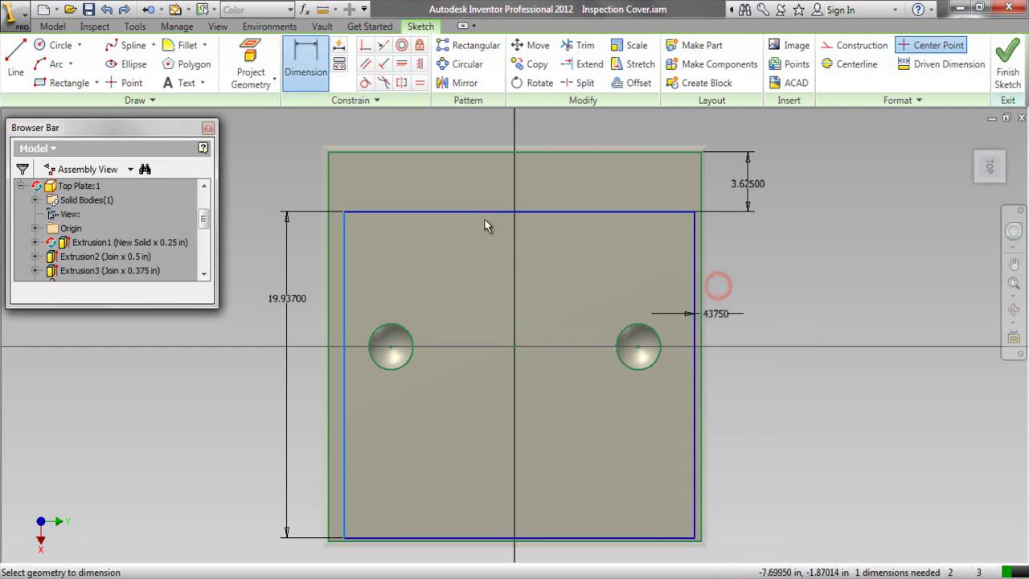
click(482, 212)
click(484, 232)
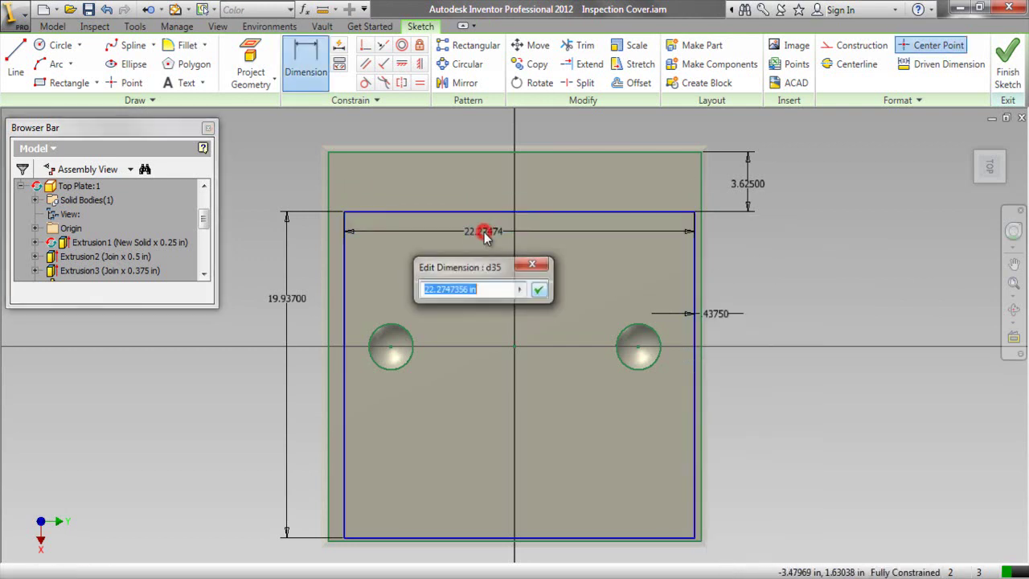
text(22)
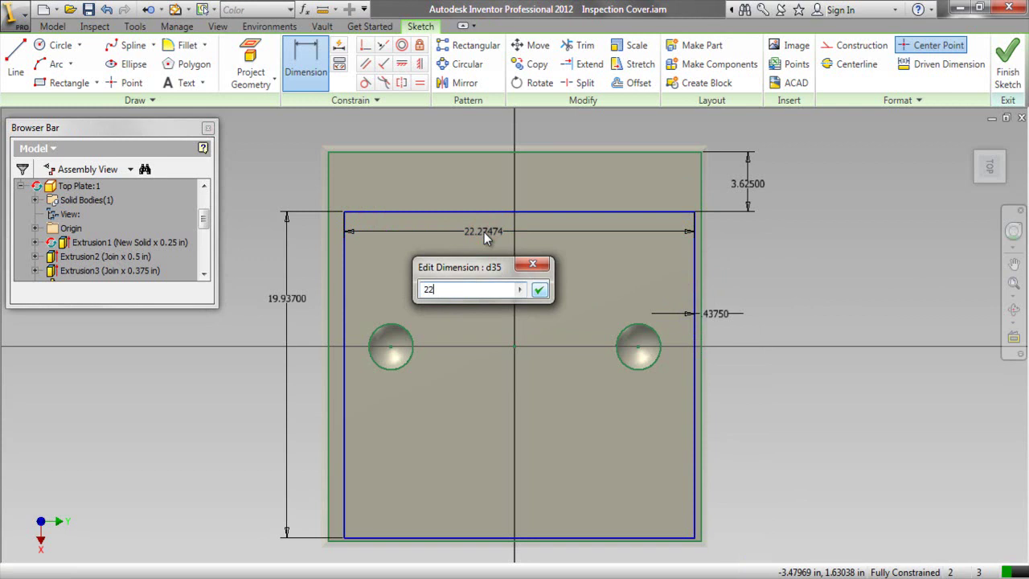
text(.6875)
key(Return)
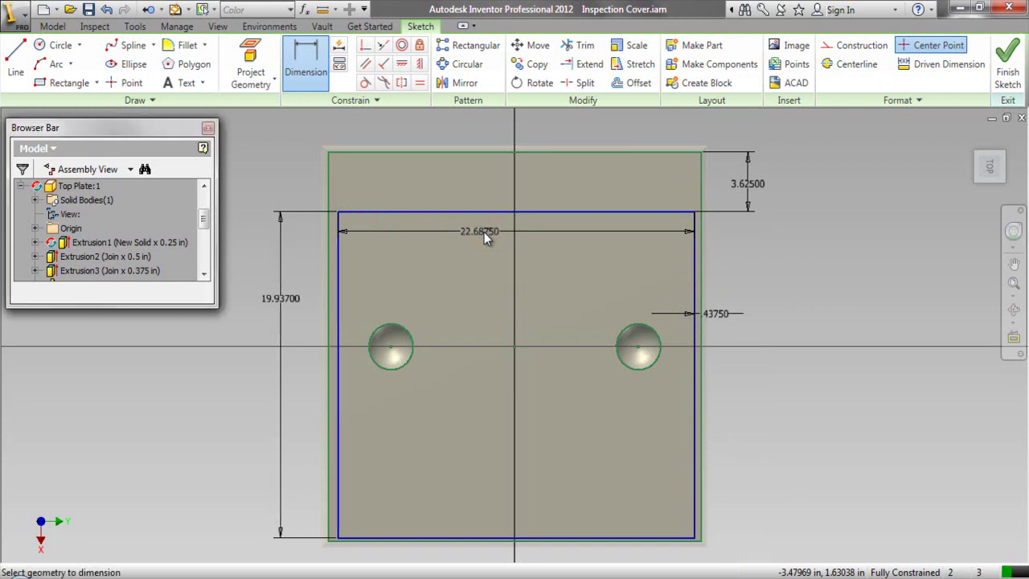
Sketch a long, narrow rectangle above the large one, starting about 0.86 in below the plate's upper edge.
right_click(456, 180)
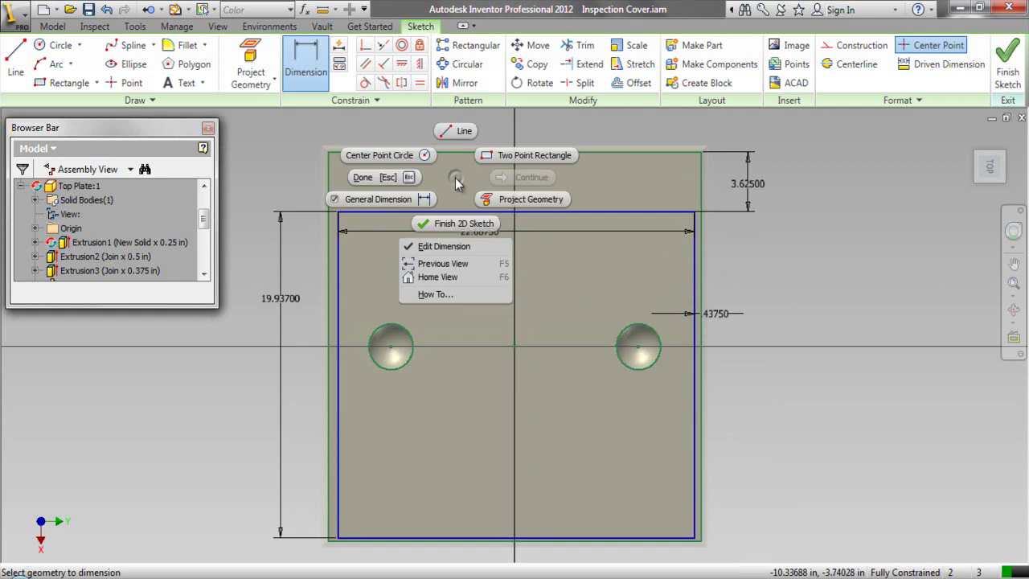
click(506, 157)
scroll(434, 167, down, 3)
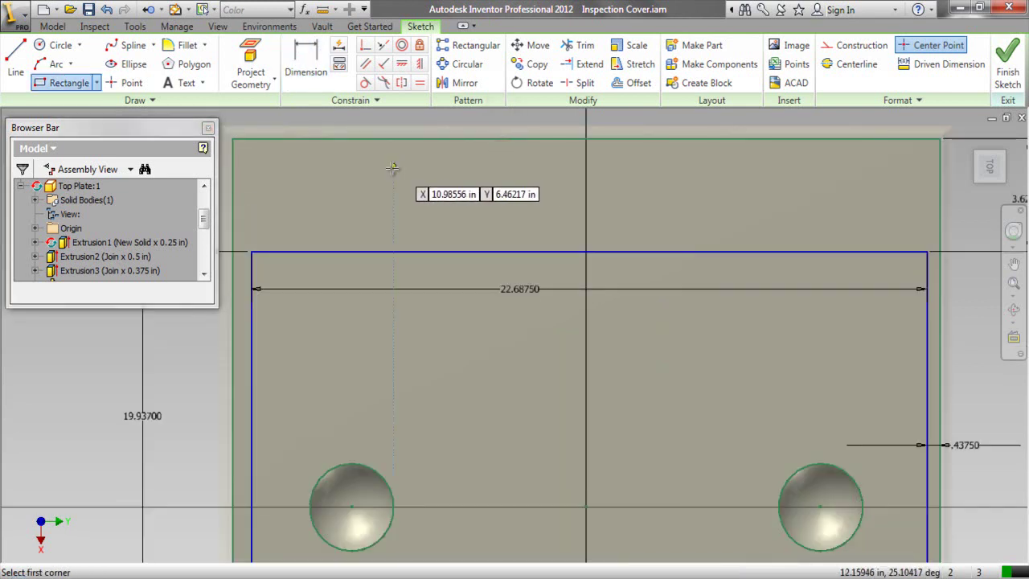
click(270, 165)
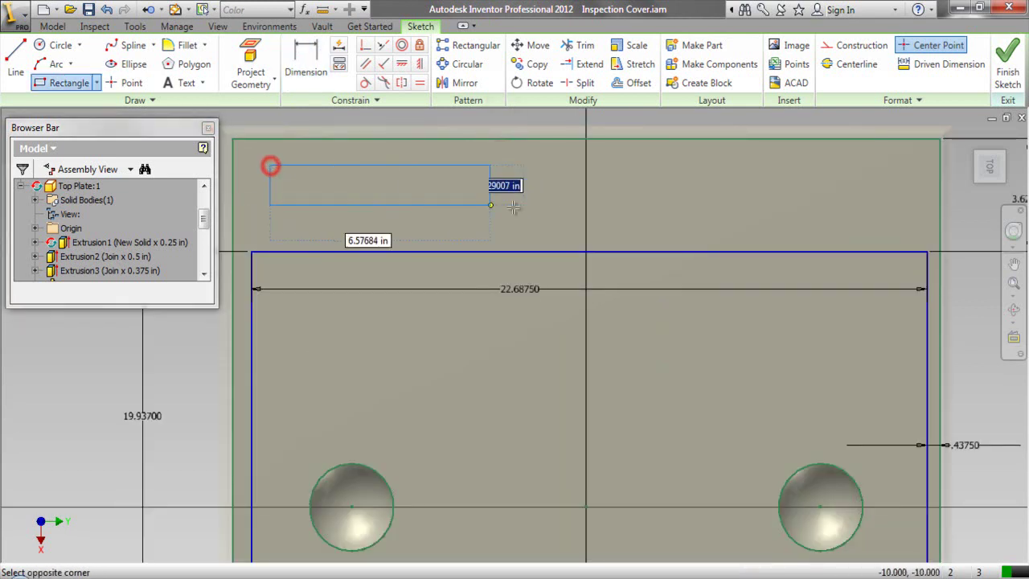
click(861, 216)
scroll(442, 229, up, 2)
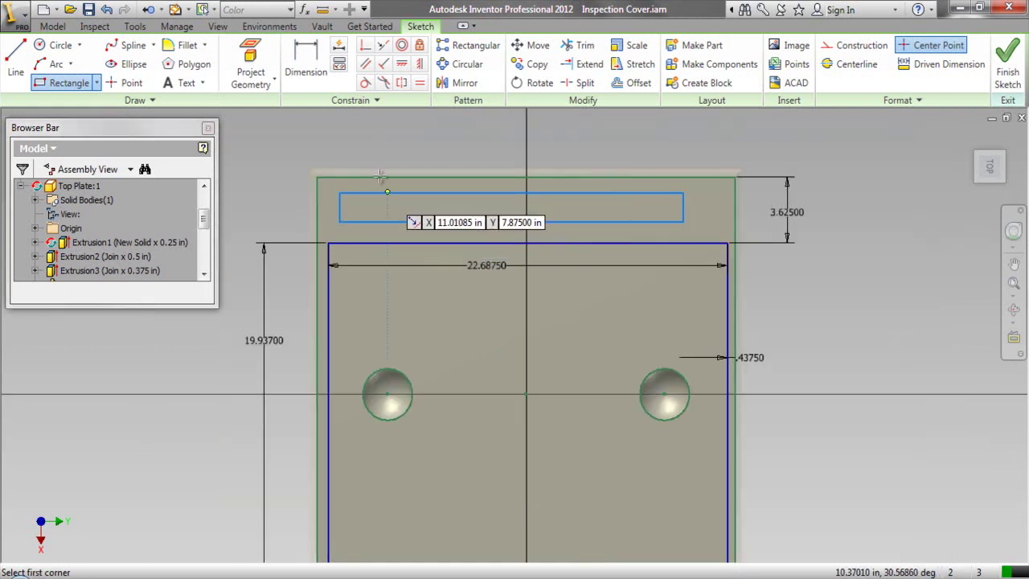
Set the distance between the narrow rectangle's upper side and the plate's upper edge to 0.625 in.
click(310, 71)
click(370, 176)
click(372, 194)
click(270, 173)
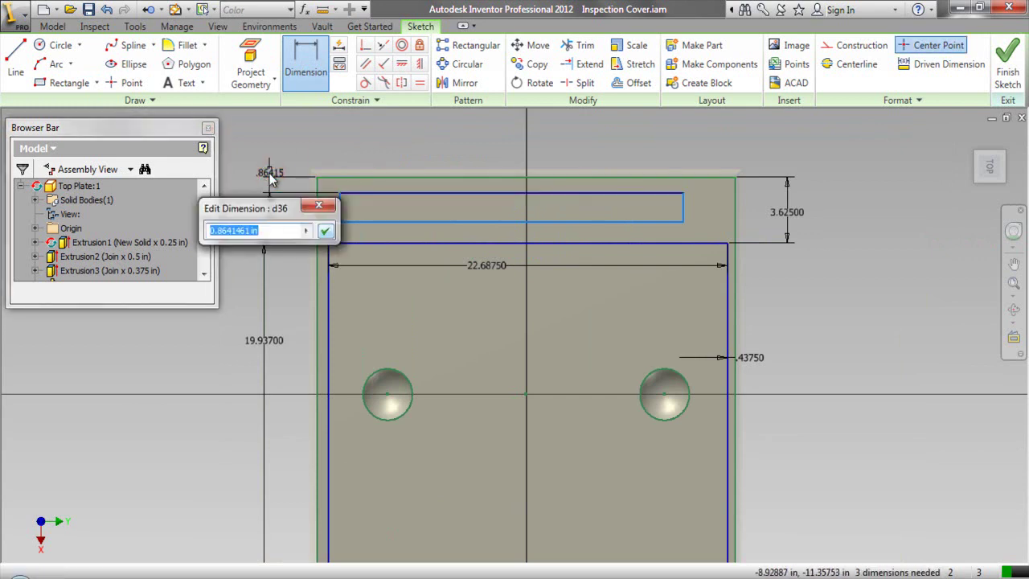
text(.625)
key(Return)
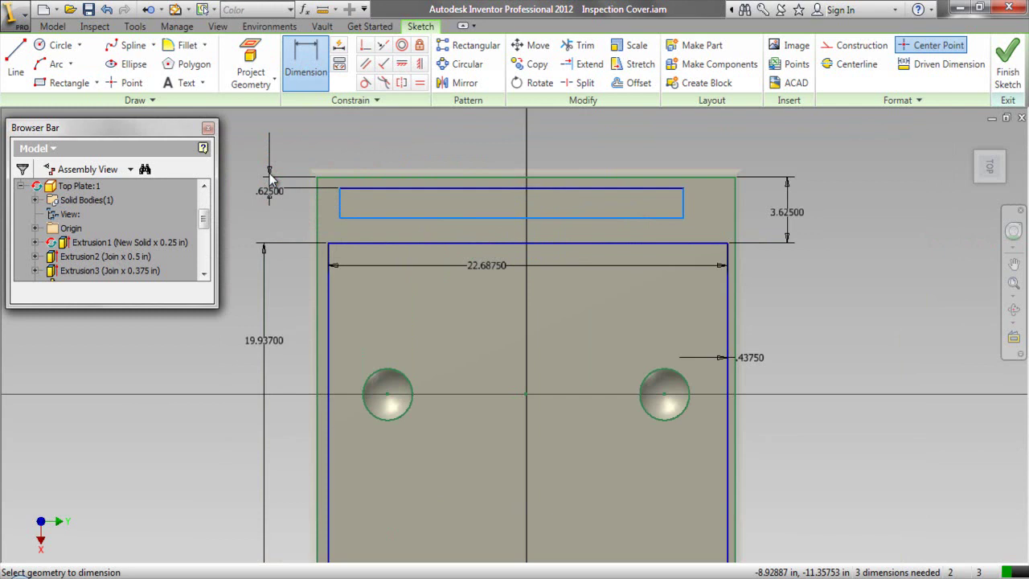
Make both short sides of the narrow rectangle collinear with the large rectangle's vertical sides.
click(383, 45)
click(341, 205)
click(328, 277)
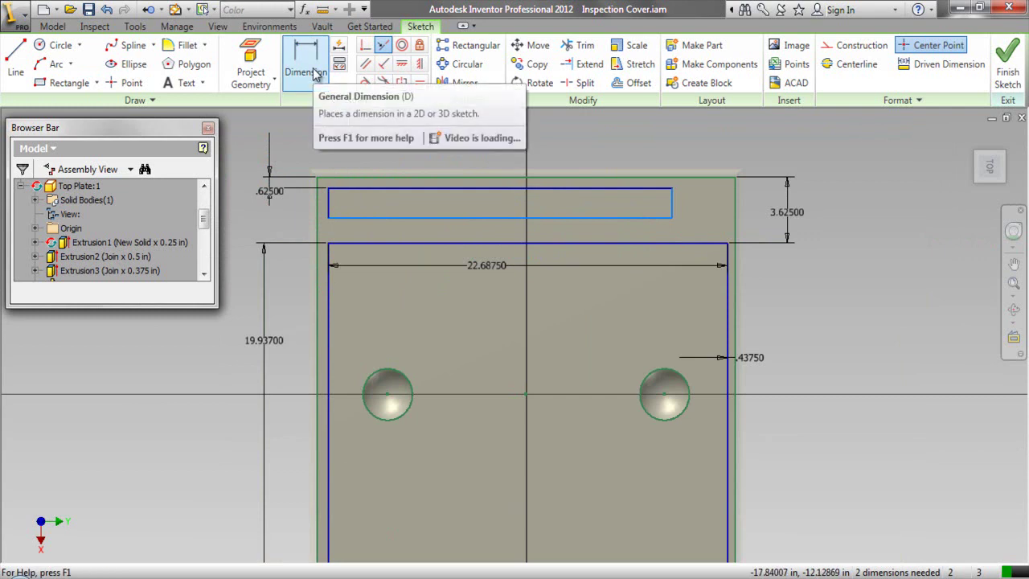
click(673, 212)
click(727, 268)
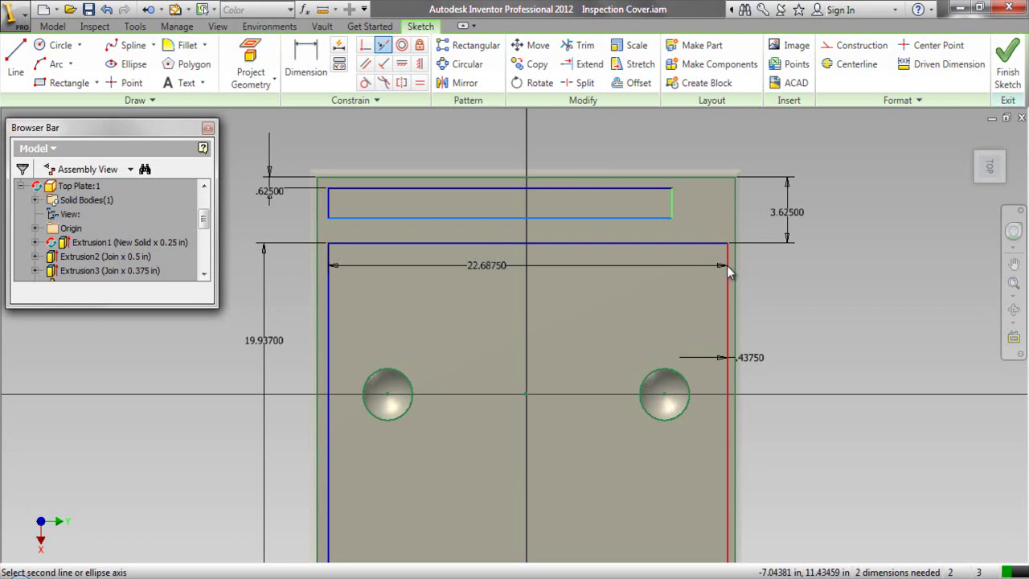
Dimension the gap between the two rectangles and link it to the narrow rectangle's 0.625 in edge distance (d36).
right_click(630, 144)
click(561, 170)
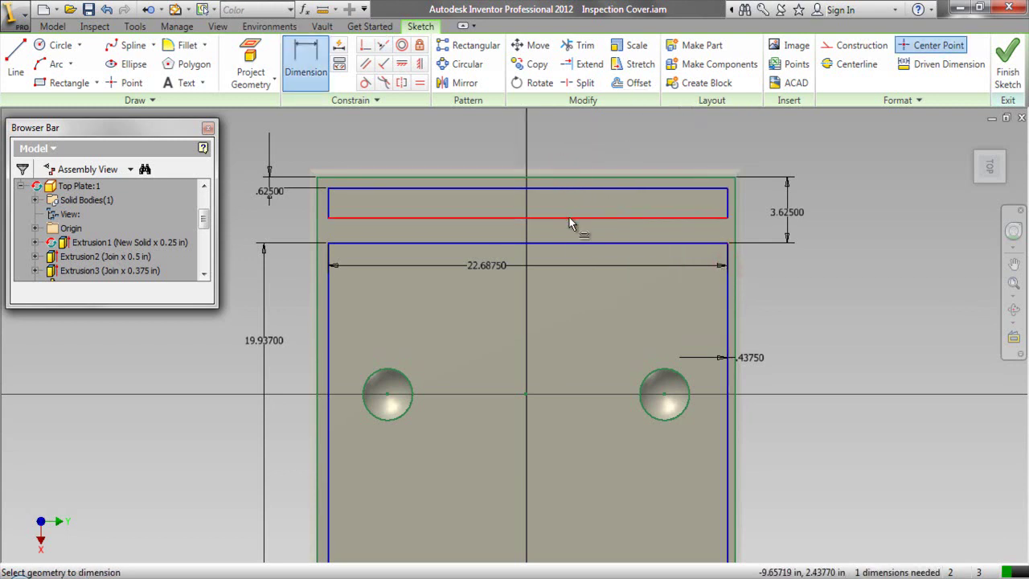
click(569, 218)
click(569, 242)
click(573, 233)
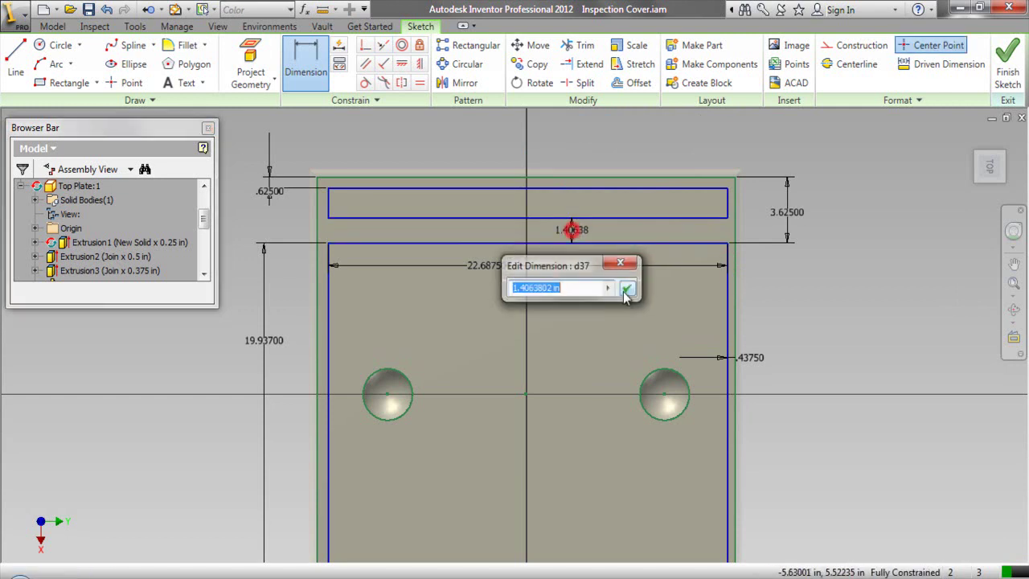
click(270, 193)
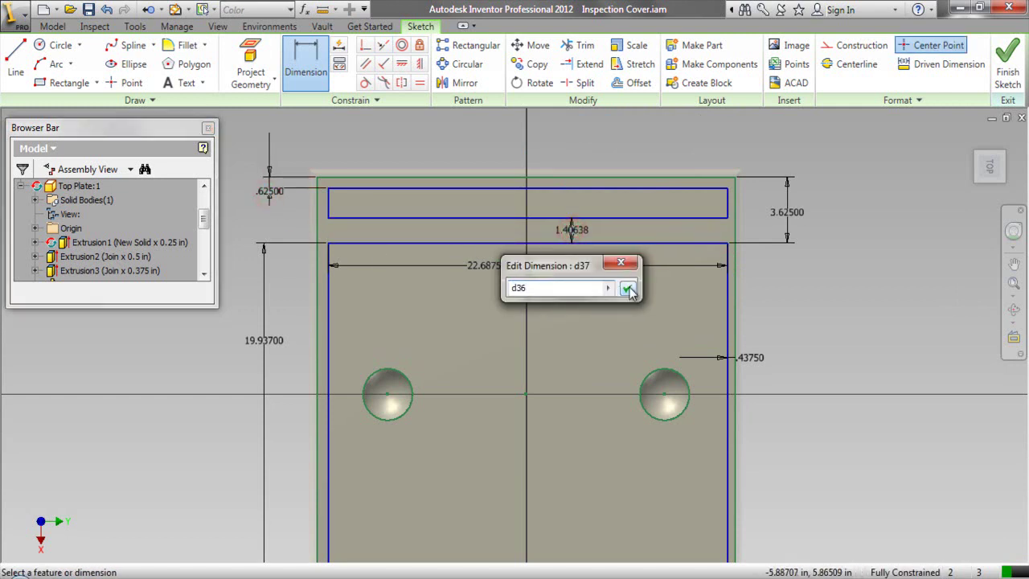
click(628, 288)
right_click(840, 213)
click(807, 214)
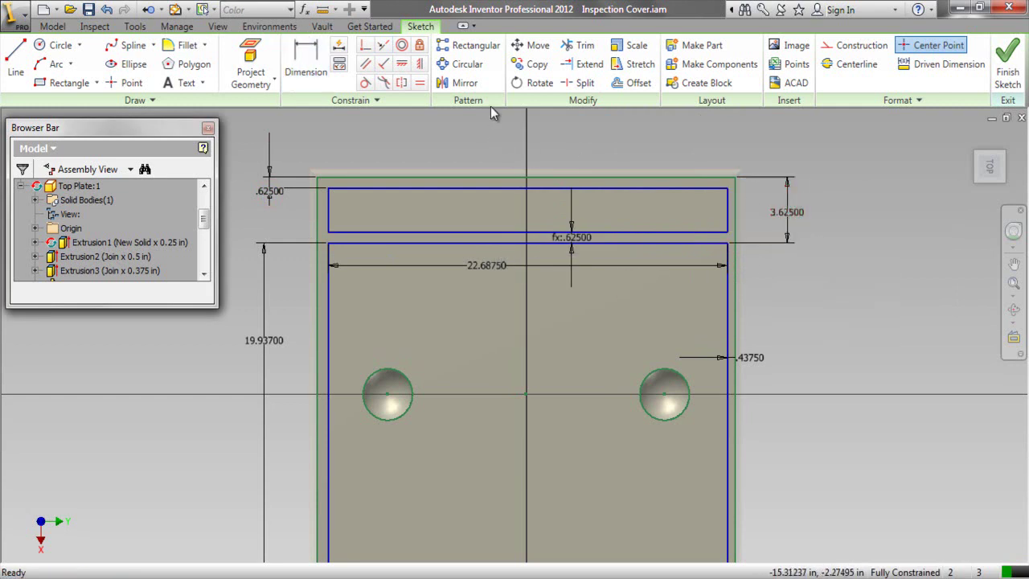
Offset both dome recess circles outward, the first by about 0.53 in and the second by about 0.61 in.
click(635, 83)
scroll(409, 424, up, 3)
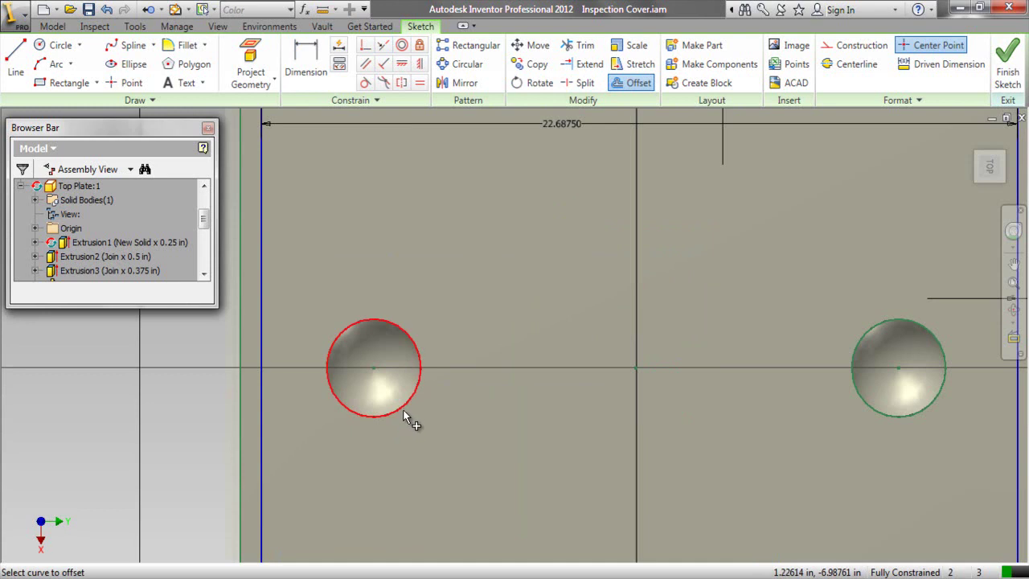
click(405, 413)
click(418, 415)
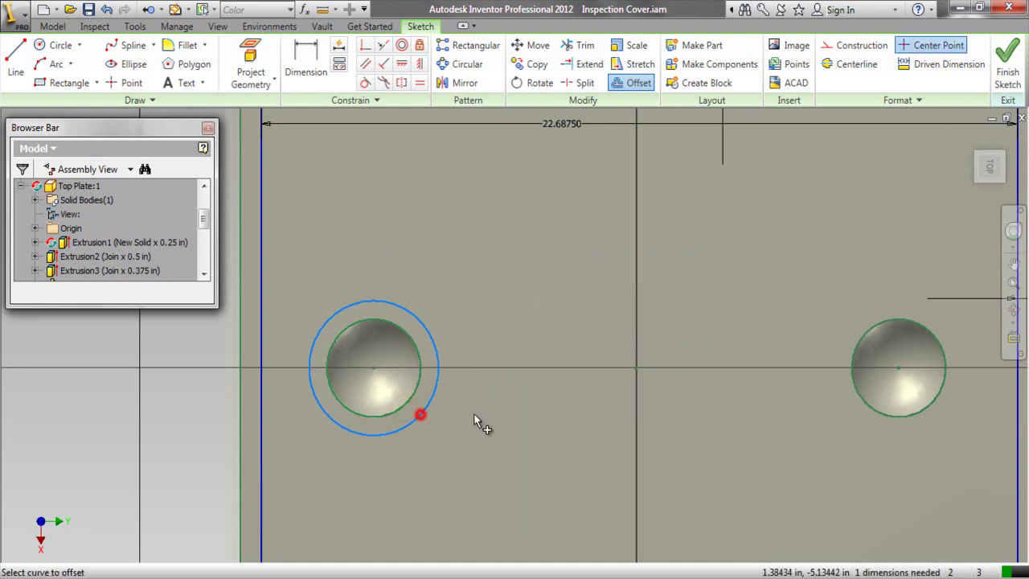
click(859, 334)
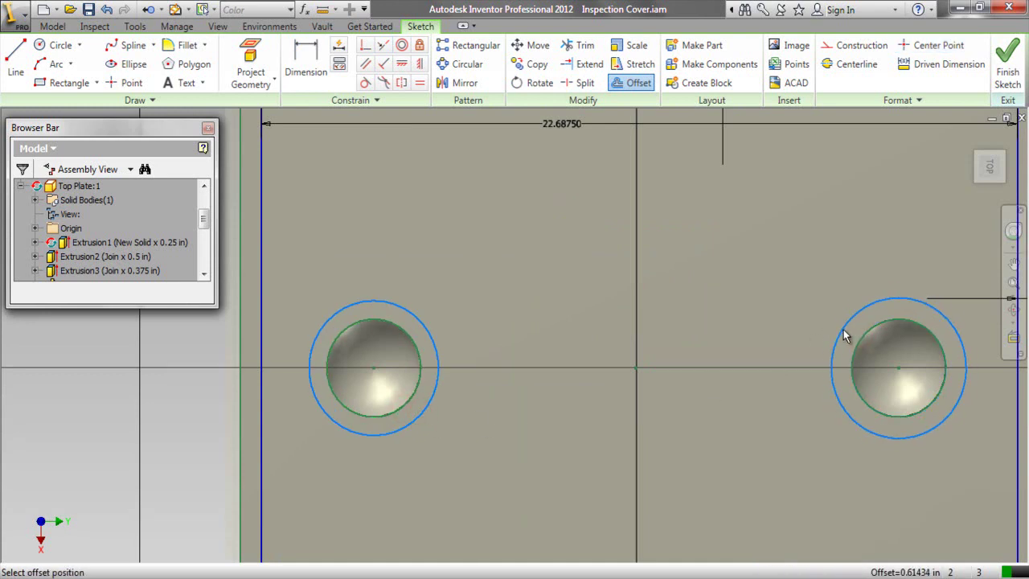
click(841, 329)
Dimension the gap between the first dome circle and its offset circle as 0.27467 in.
click(305, 69)
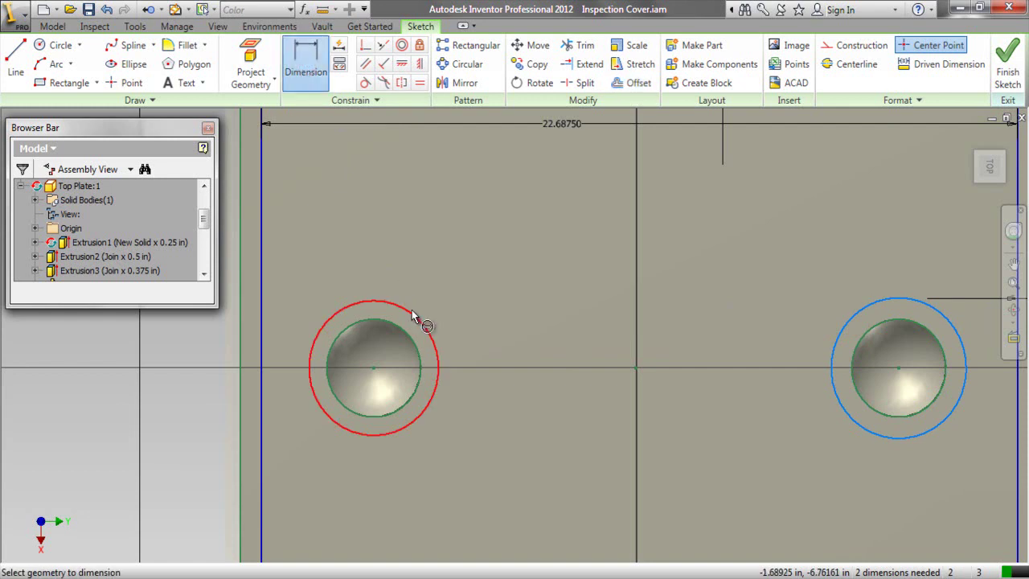
click(411, 309)
click(401, 330)
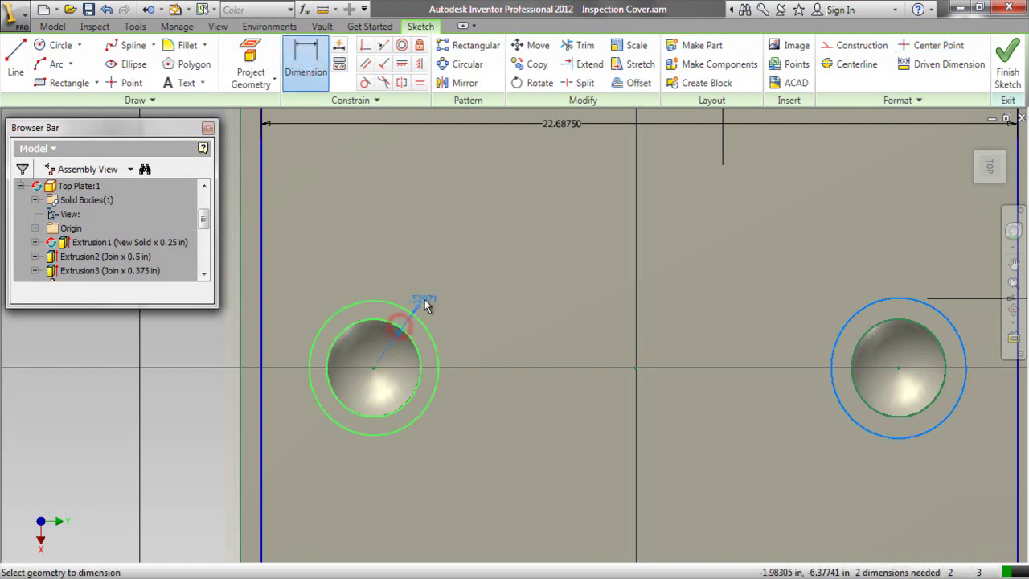
click(423, 302)
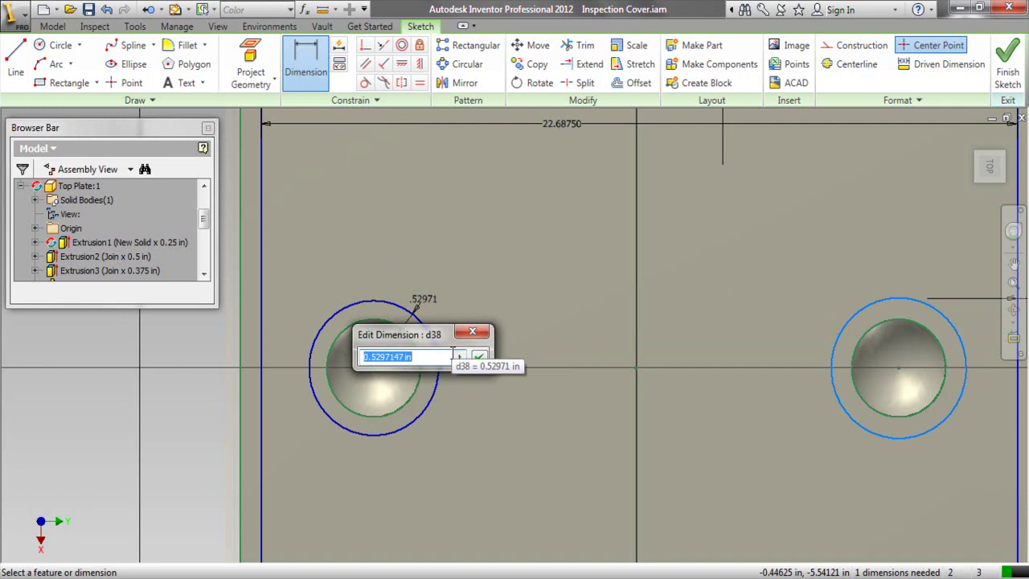
text(.27467)
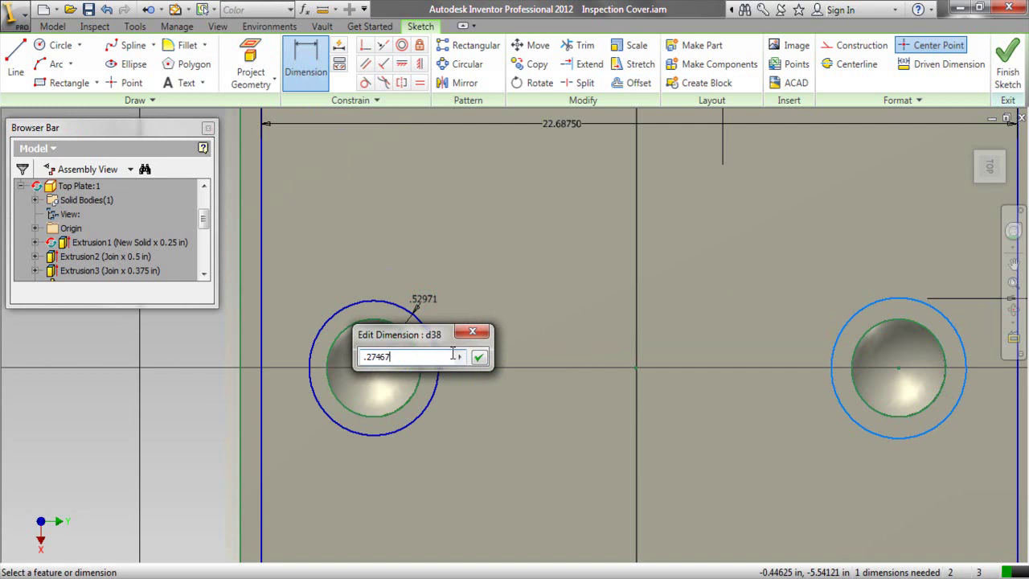
key(Return)
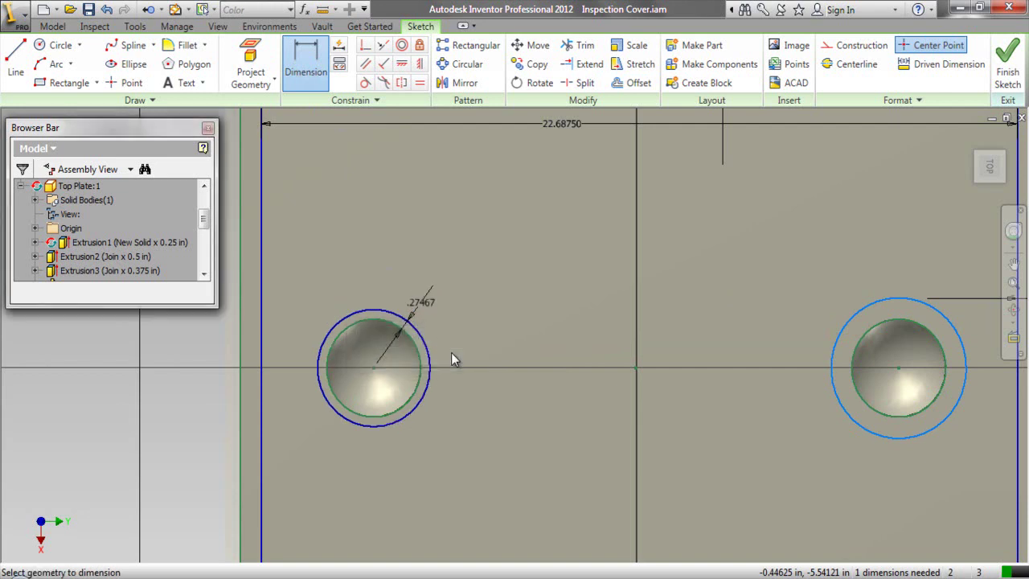
Dimension the second dome circle's offset gap and link it to the first offset's dimension (d38).
click(902, 303)
click(899, 322)
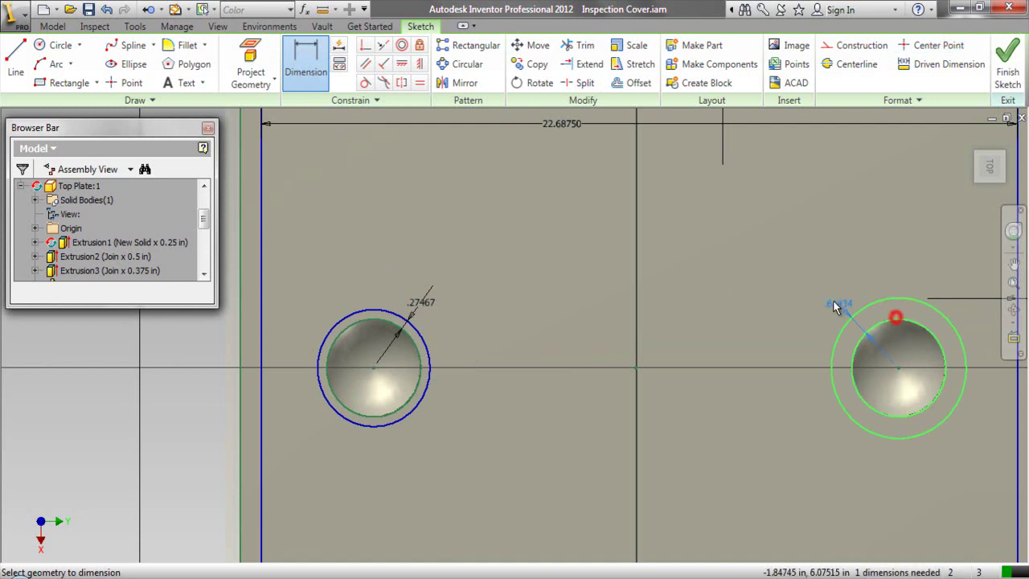
click(810, 293)
click(420, 302)
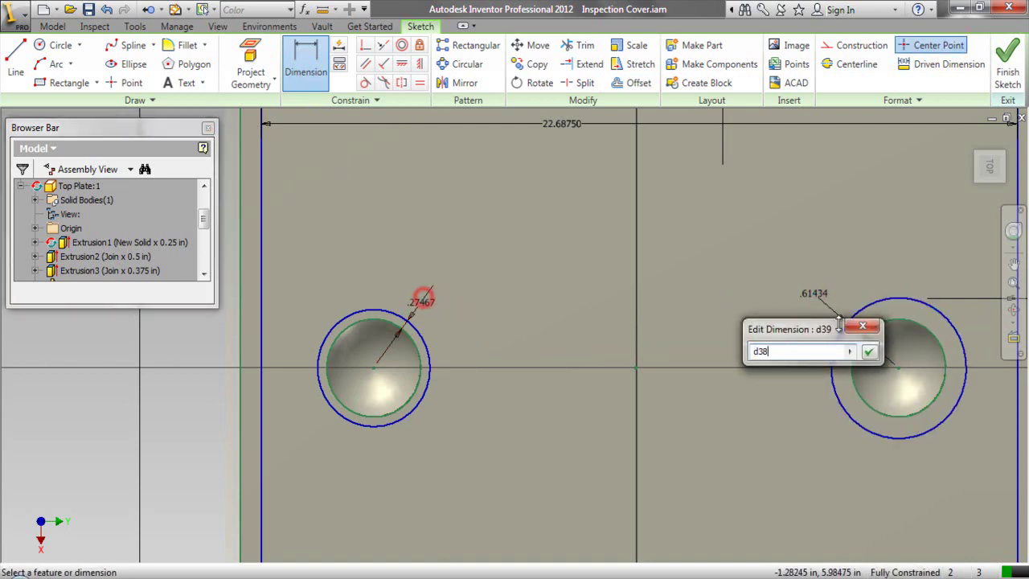
click(868, 351)
right_click(771, 278)
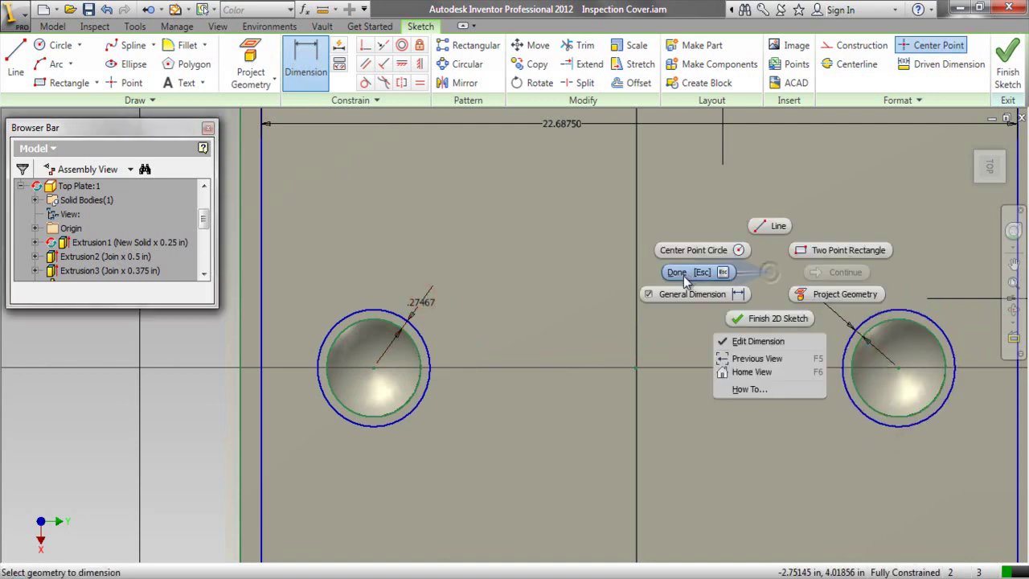
click(684, 274)
Sketch a four-sided polygon centred on the origin between the two domes, with sides about 3.96 in long.
scroll(520, 310, down, 3)
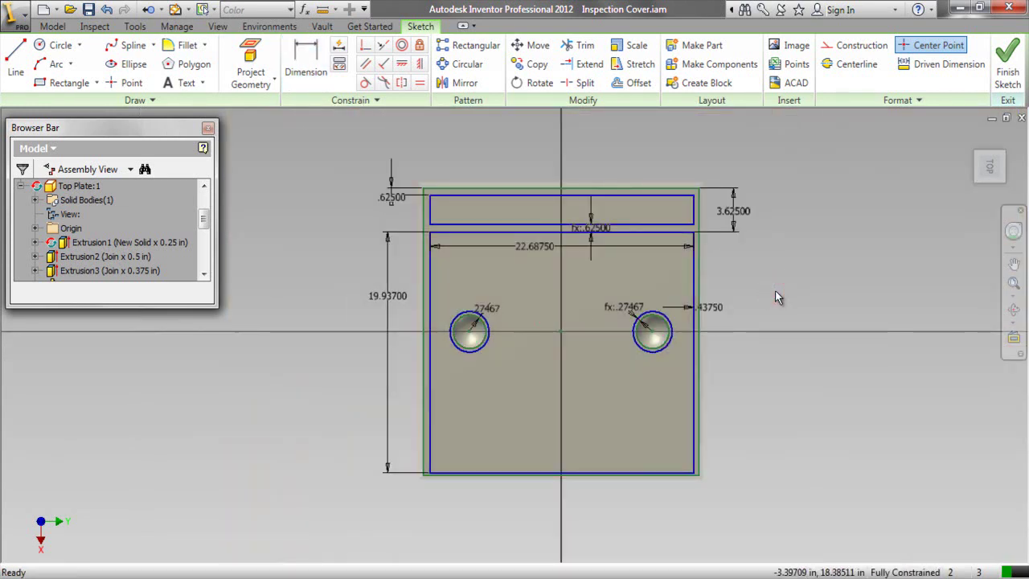
click(184, 64)
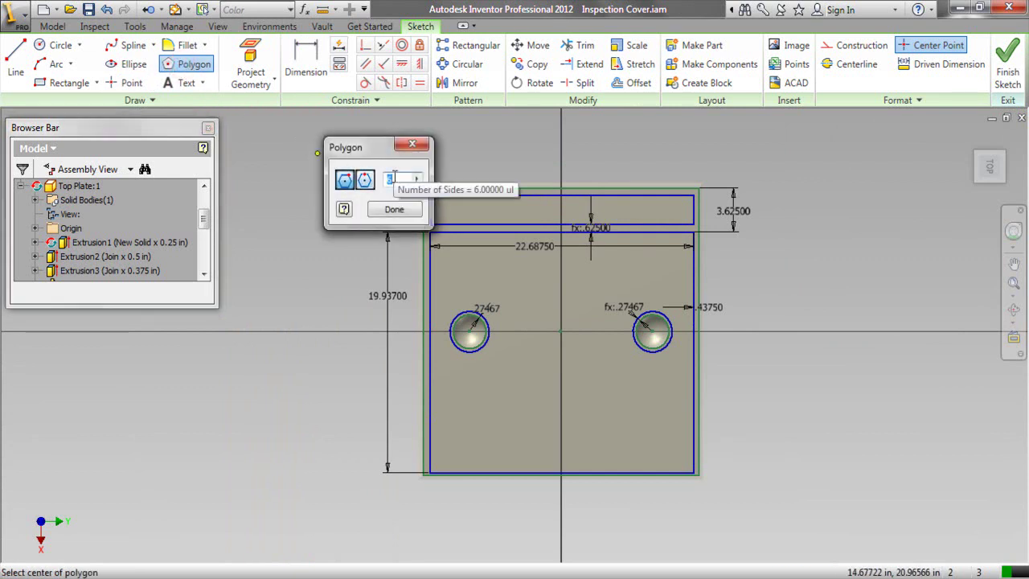
scroll(562, 330, down, 3)
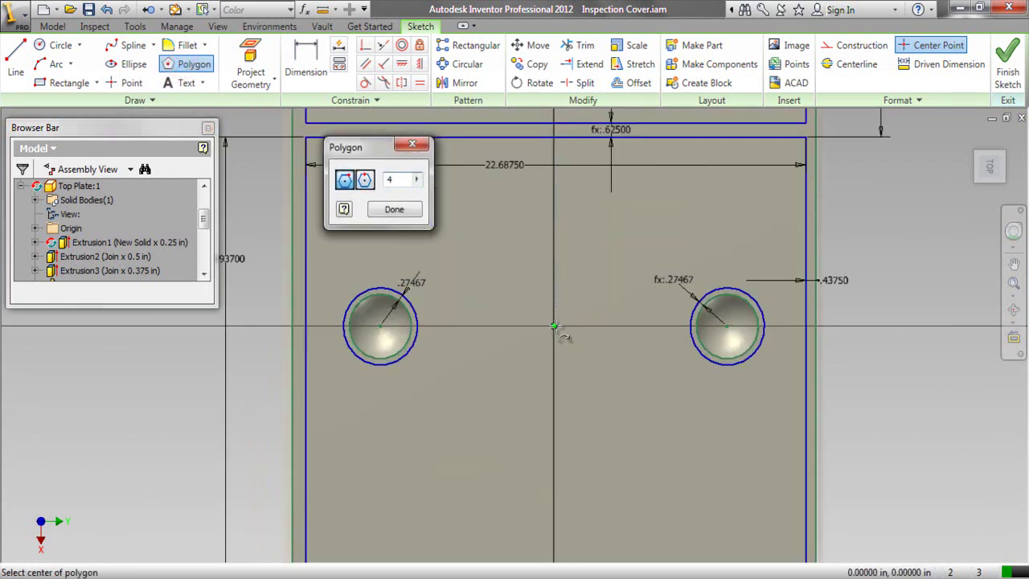
click(554, 326)
click(595, 373)
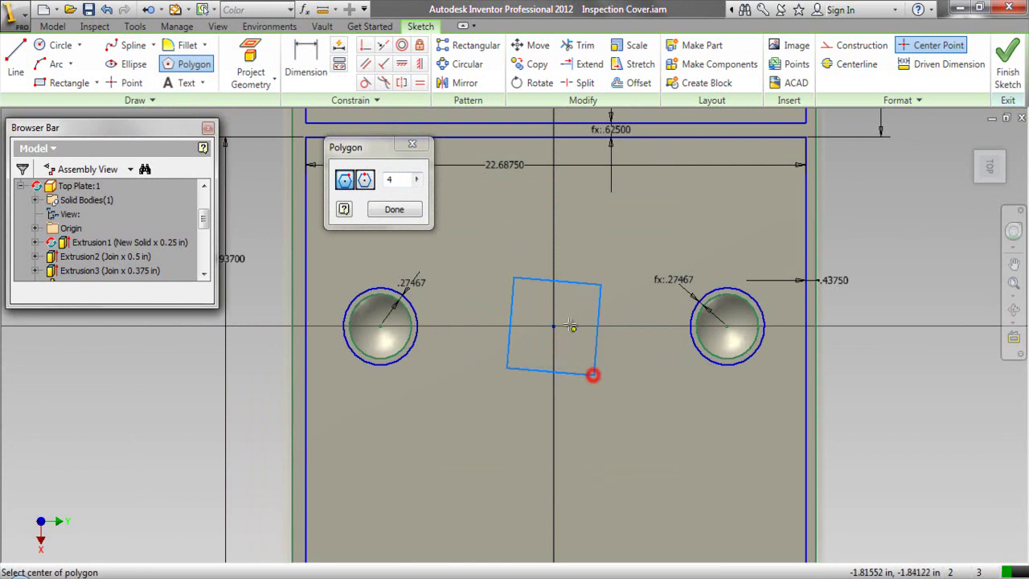
click(402, 209)
Apply a horizontal constraint to the upper side of the centre square.
click(402, 63)
scroll(577, 285, up, 3)
click(576, 285)
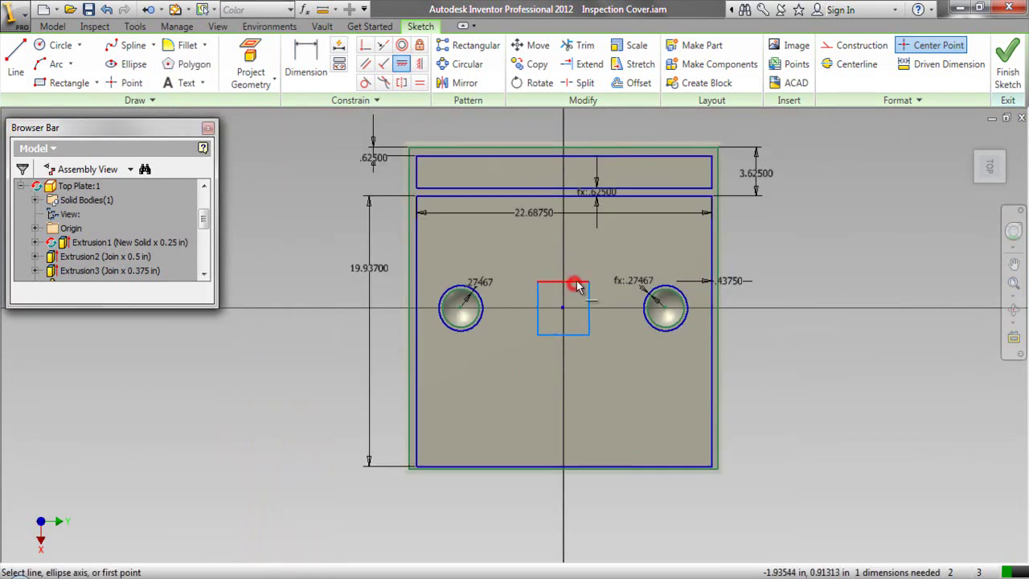
scroll(577, 285, down, 3)
Dimension the centre square's side length as 3.875 in.
right_click(575, 240)
click(536, 258)
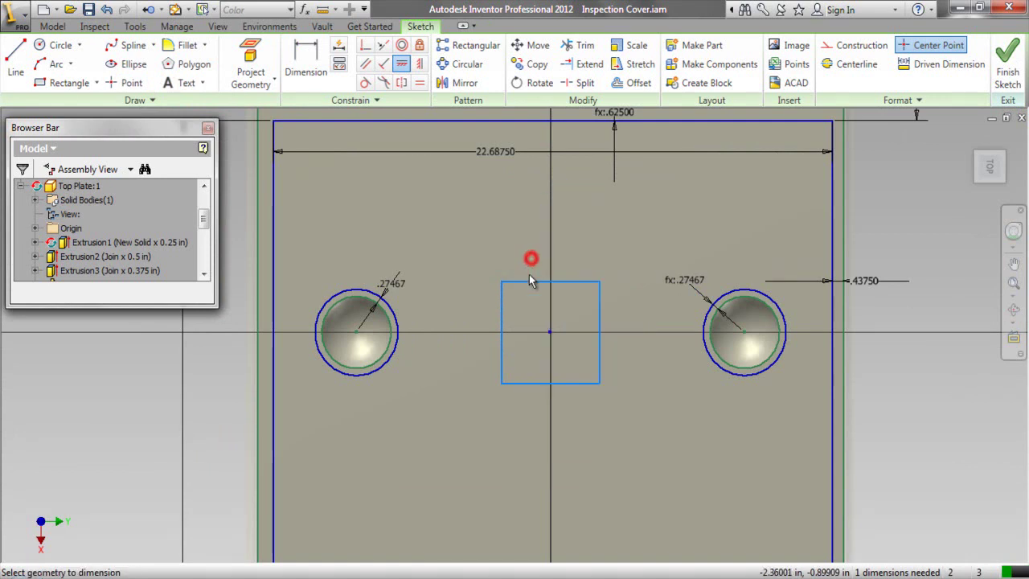
click(533, 280)
click(534, 259)
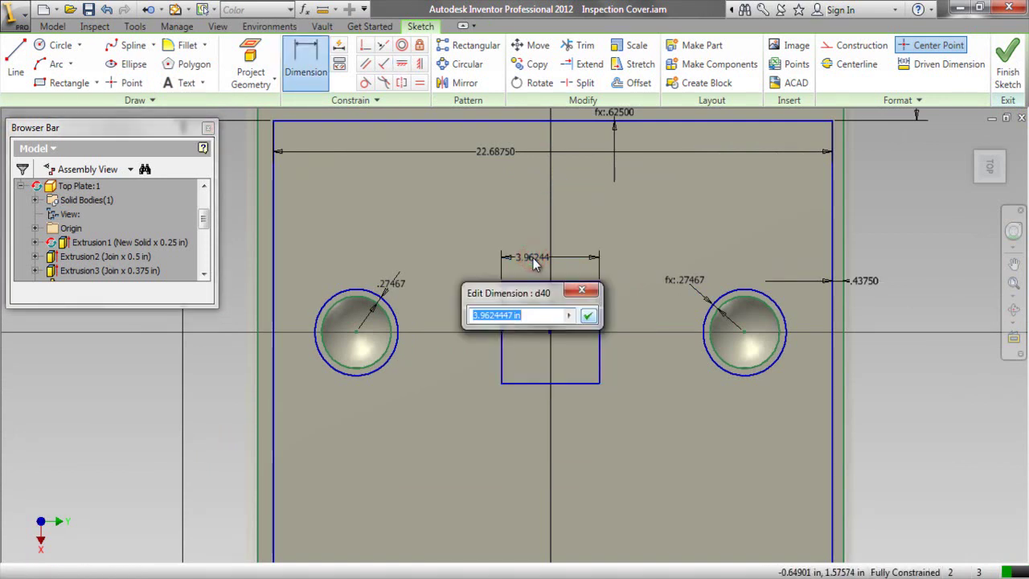
text(3.875)
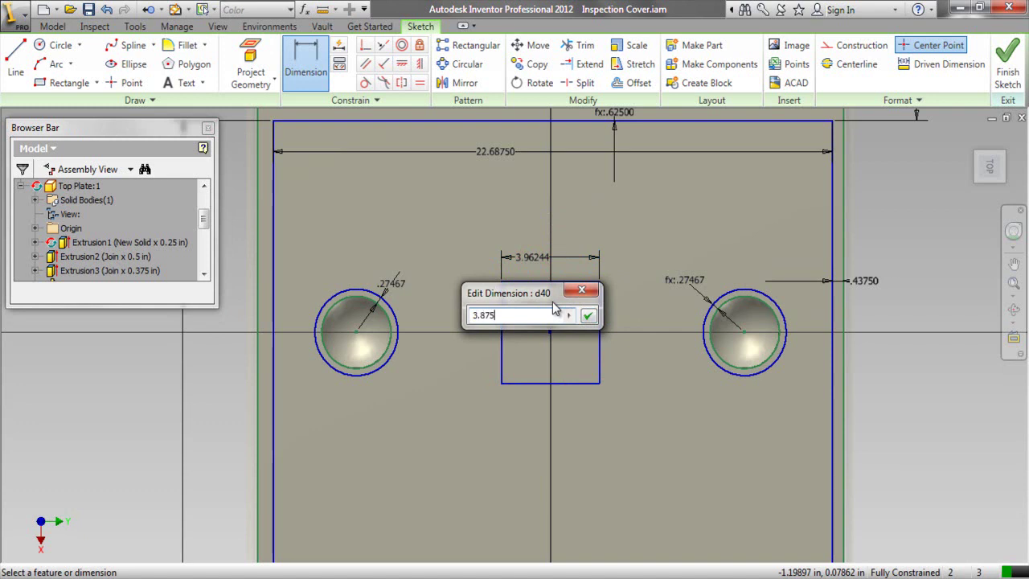
key(Return)
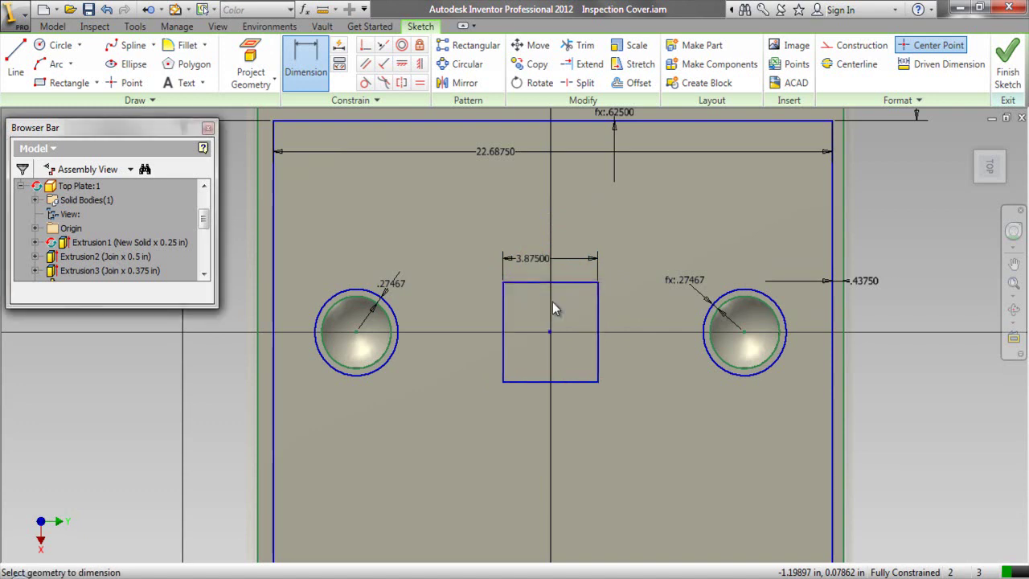
scroll(540, 278, down, 2)
right_click(460, 232)
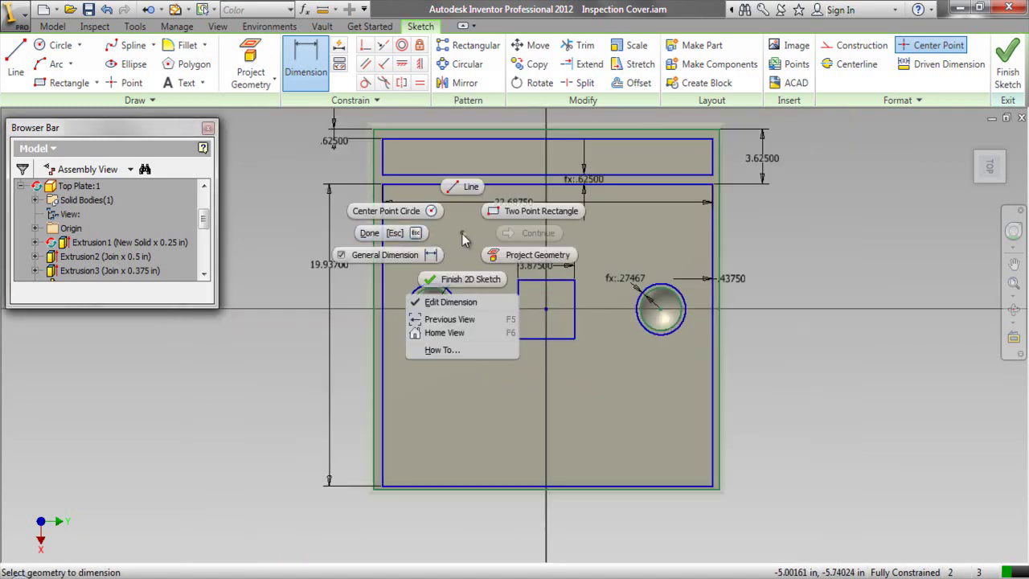
click(414, 233)
Convert the two projected inner dome circles to construction geometry and finish the sketch.
scroll(436, 281, up, 3)
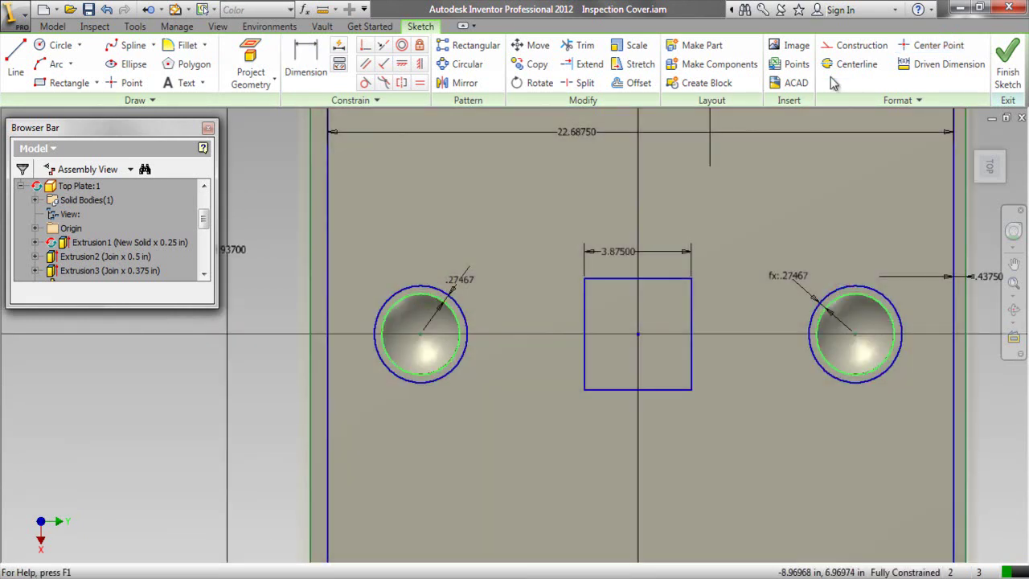
click(832, 45)
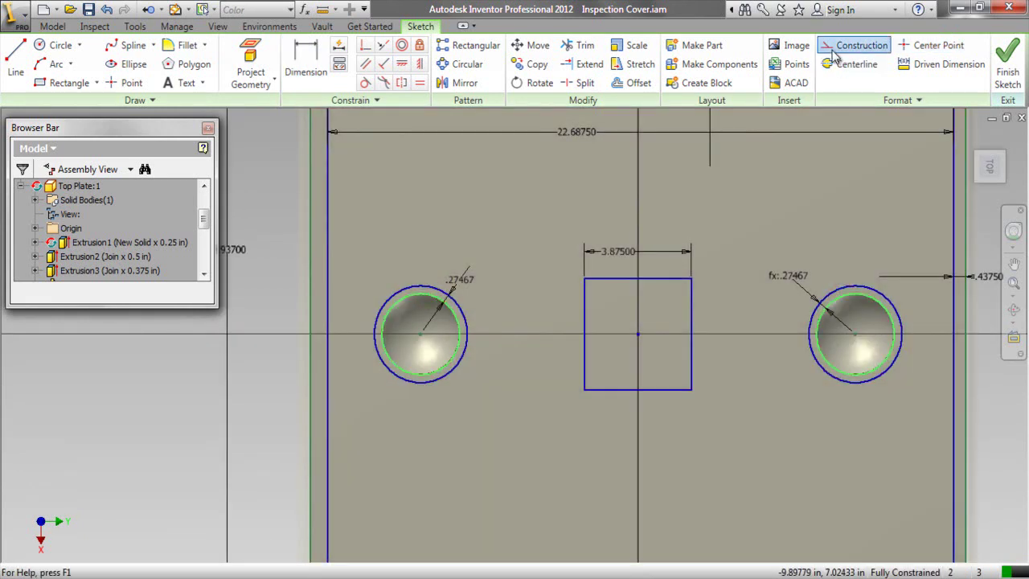
click(812, 203)
scroll(574, 295, down, 3)
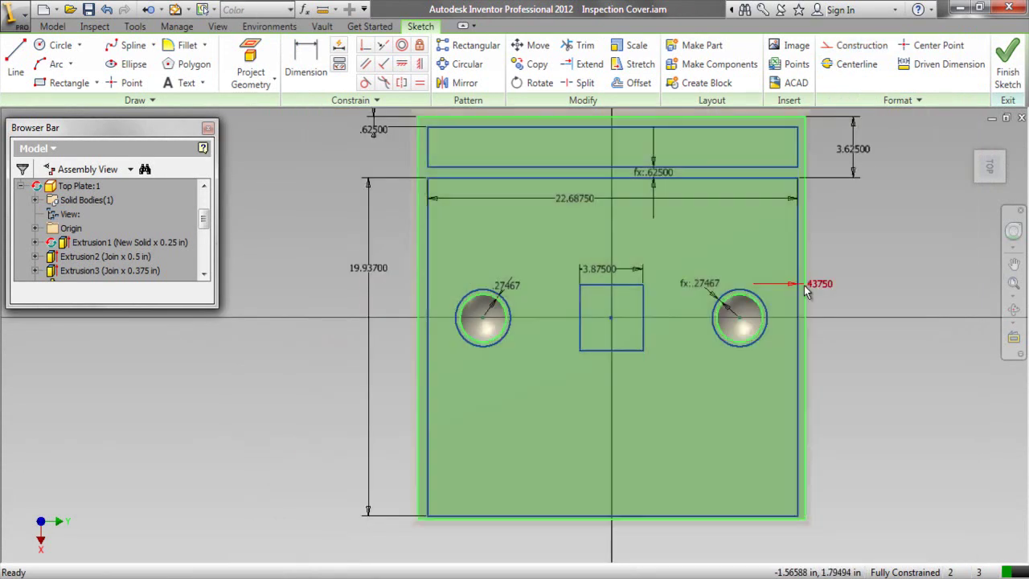
click(914, 243)
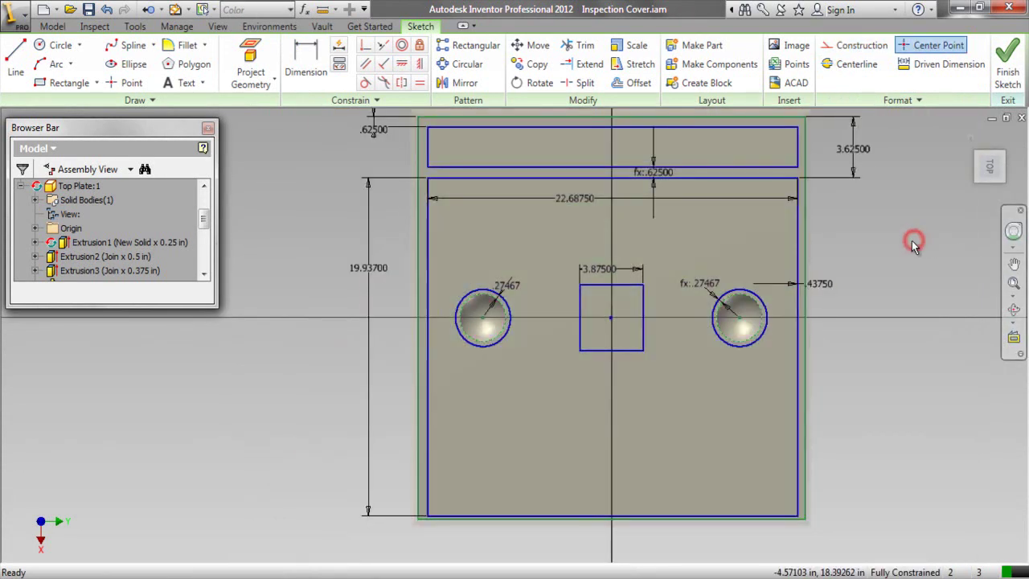
click(1007, 76)
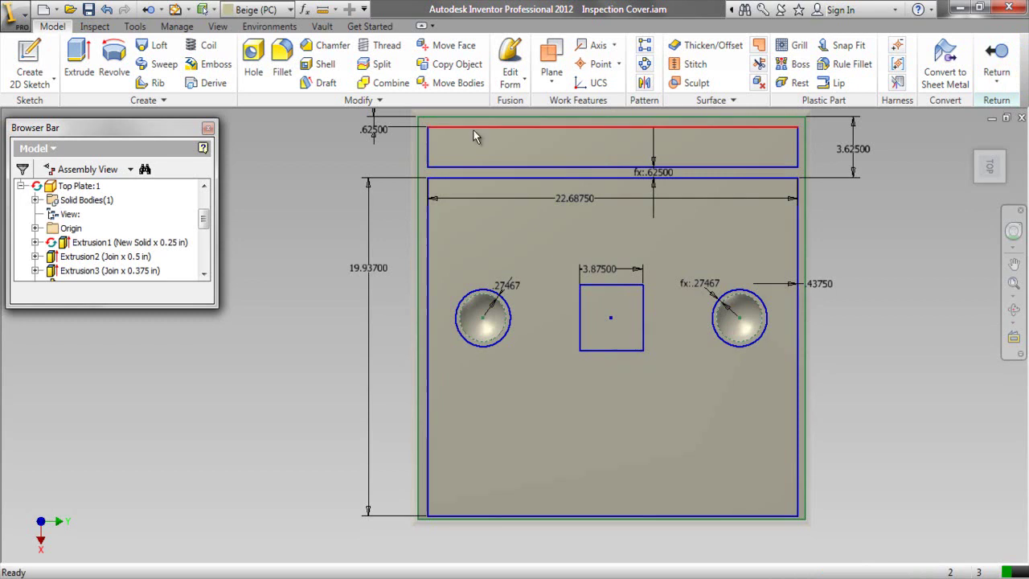
Extrude the narrow rectangle and the large area around the square and offset circles as a 0.0625 in deep cut.
click(74, 72)
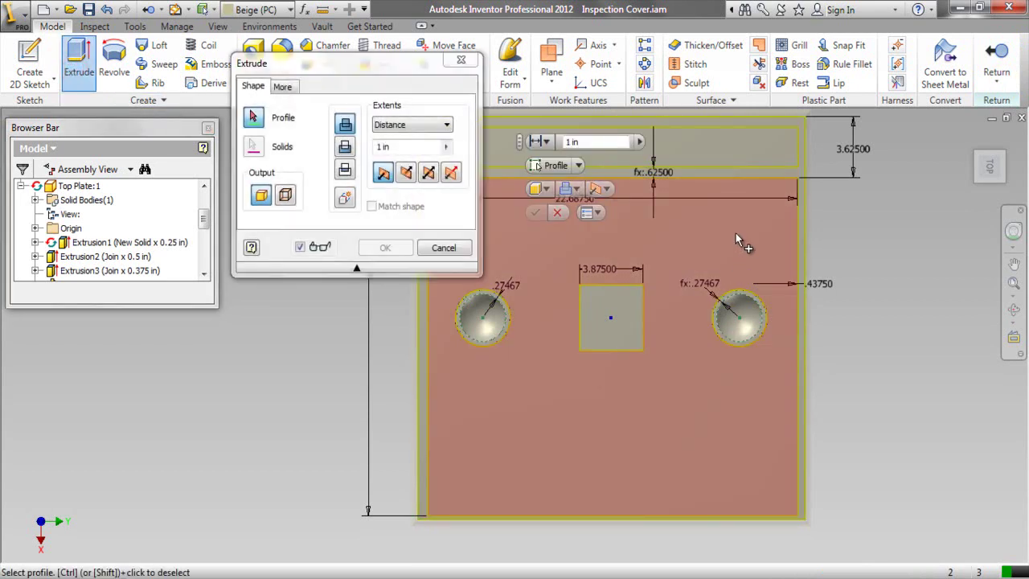
click(717, 149)
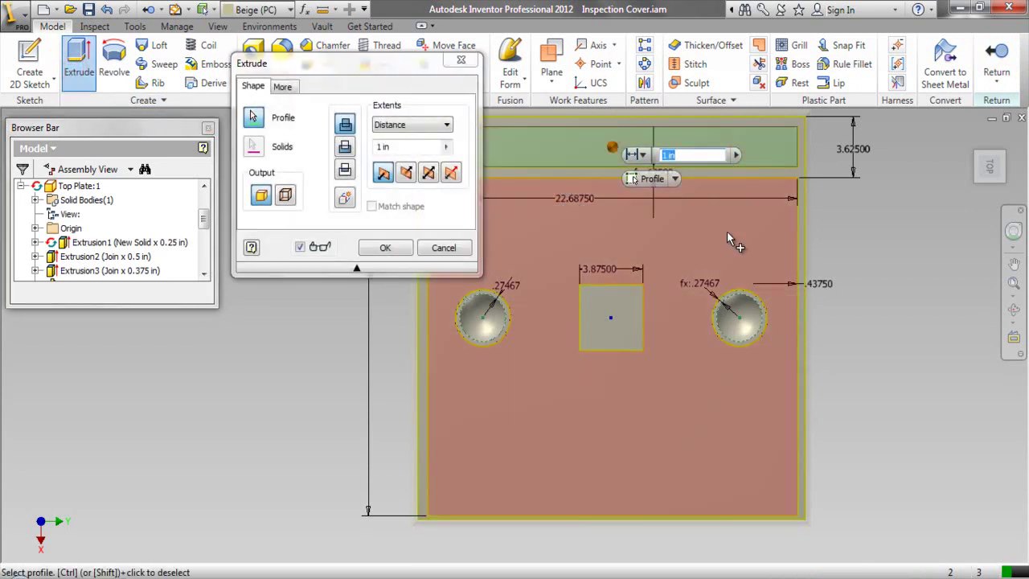
click(727, 231)
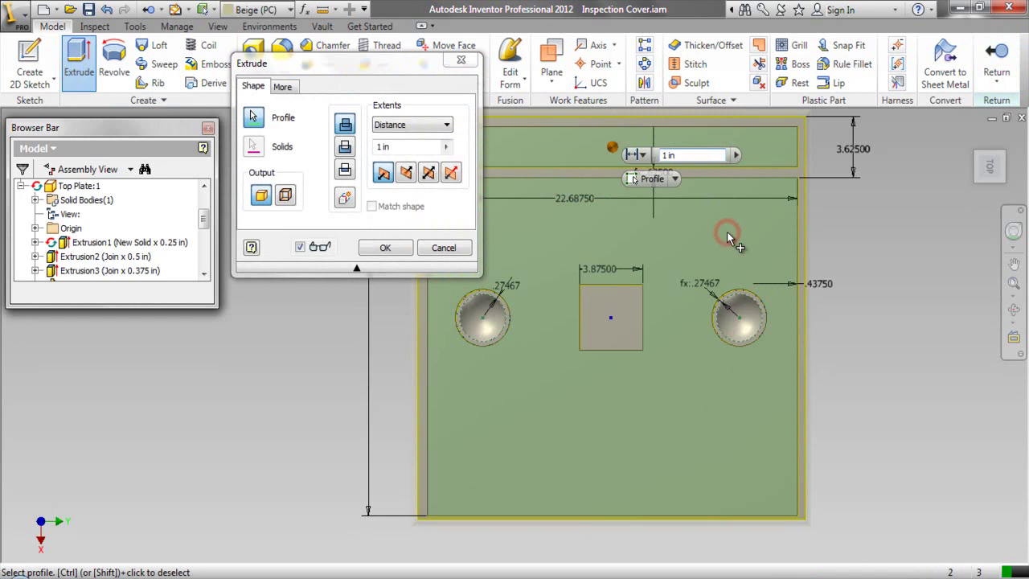
click(345, 147)
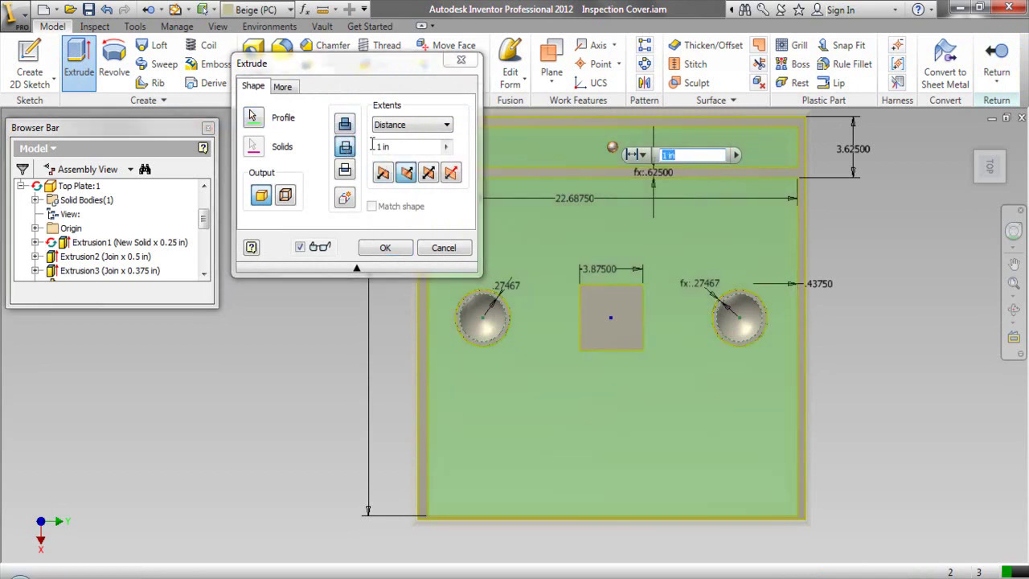
text(.0625)
key(Return)
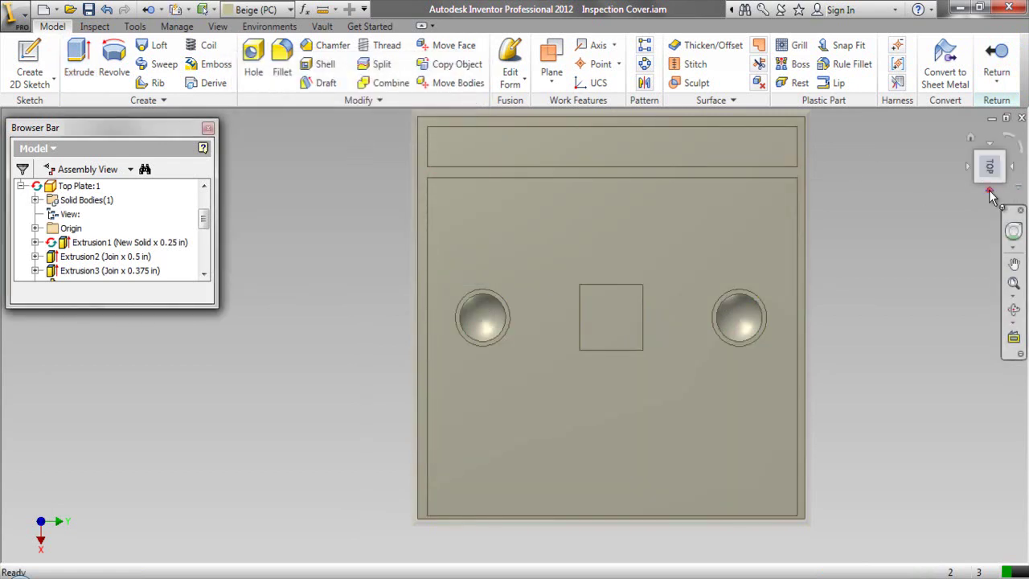
Examine the shallow cut around the centre square and dome rims from an isometric viewpoint.
click(990, 194)
click(1003, 160)
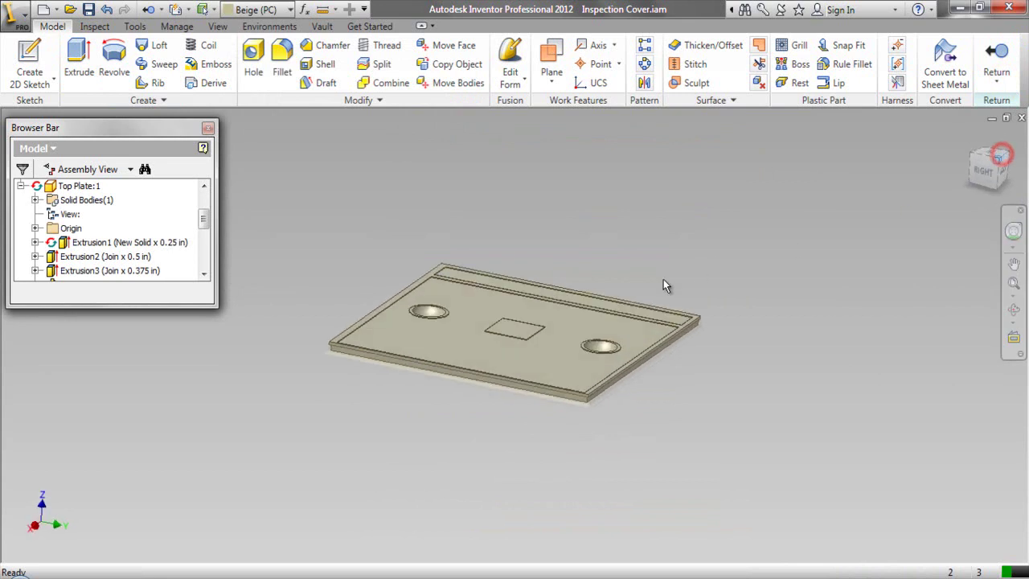
scroll(513, 340, up, 5)
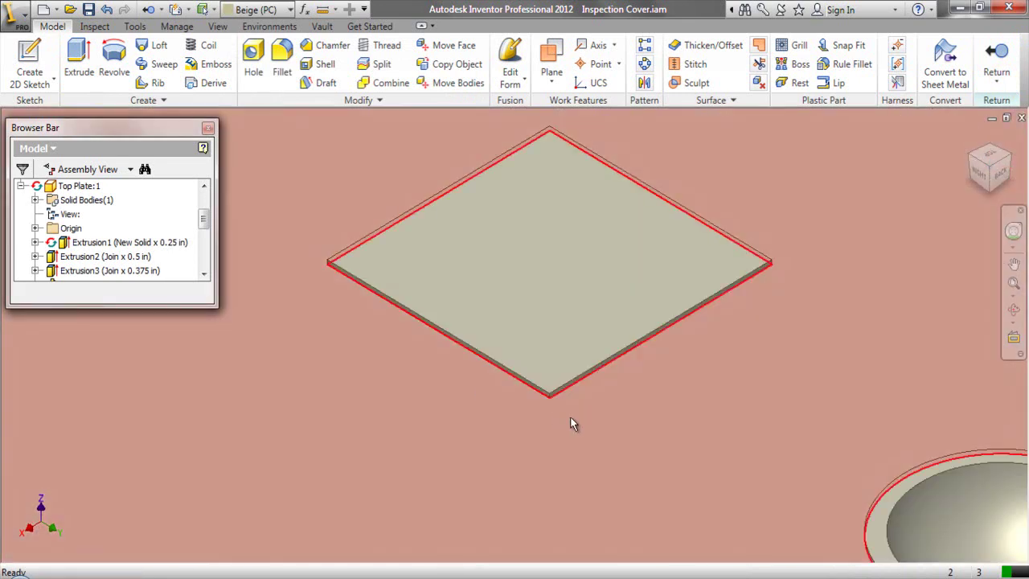
scroll(496, 353, down, 4)
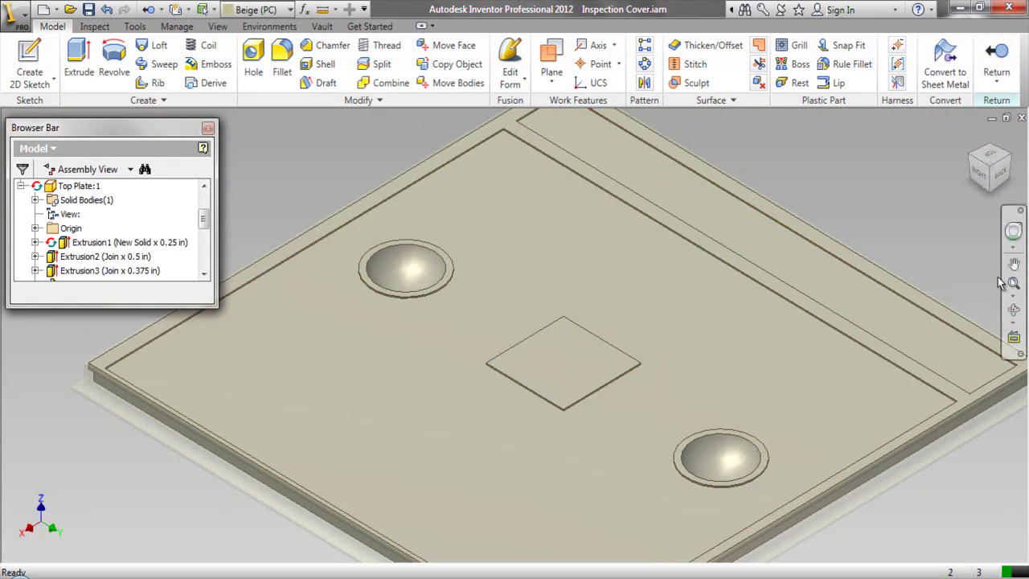
click(1013, 285)
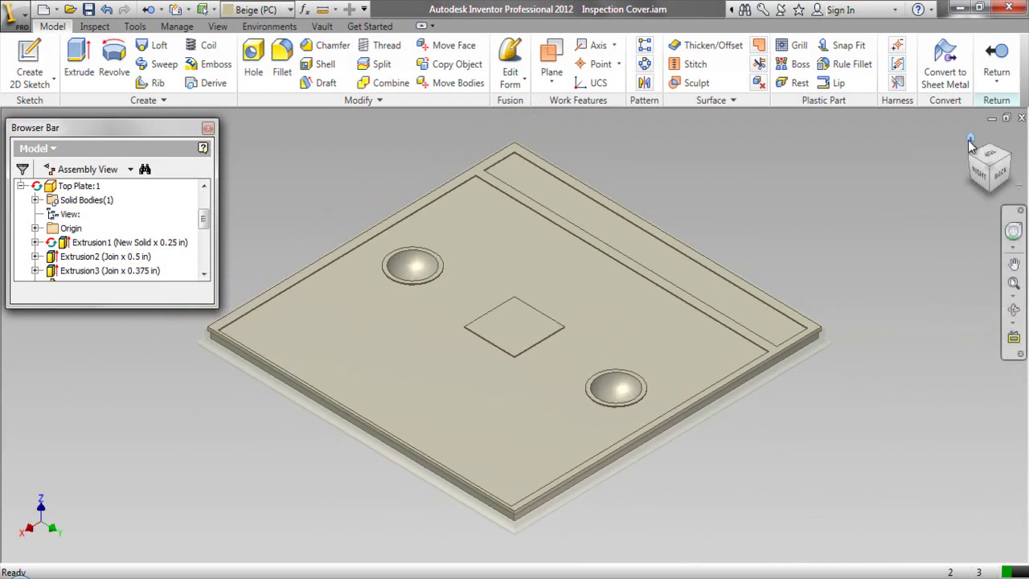
Return to the top-level assembly, collapse its browser tree and save it.
click(968, 143)
click(997, 54)
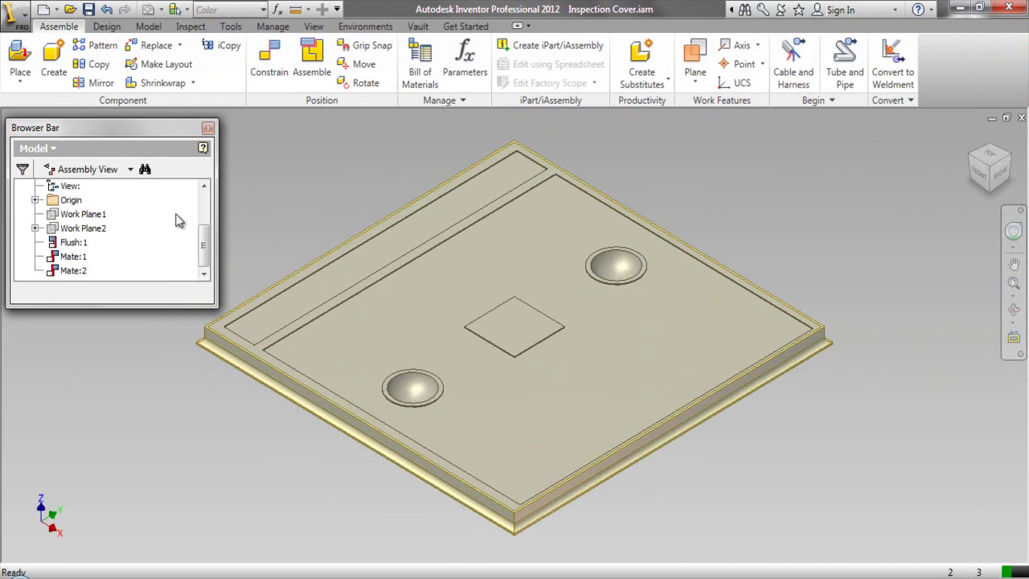
right_click(176, 212)
click(197, 518)
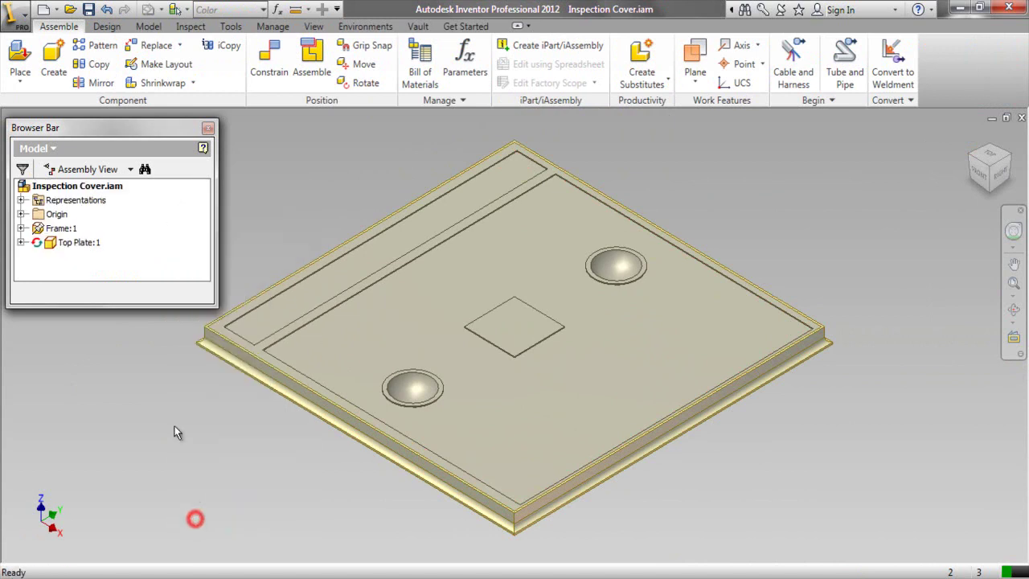
click(88, 9)
Edit the top plate in place and start a new sketch on the raised centre square's face.
click(651, 361)
click(593, 386)
click(595, 241)
click(549, 249)
click(507, 316)
click(579, 304)
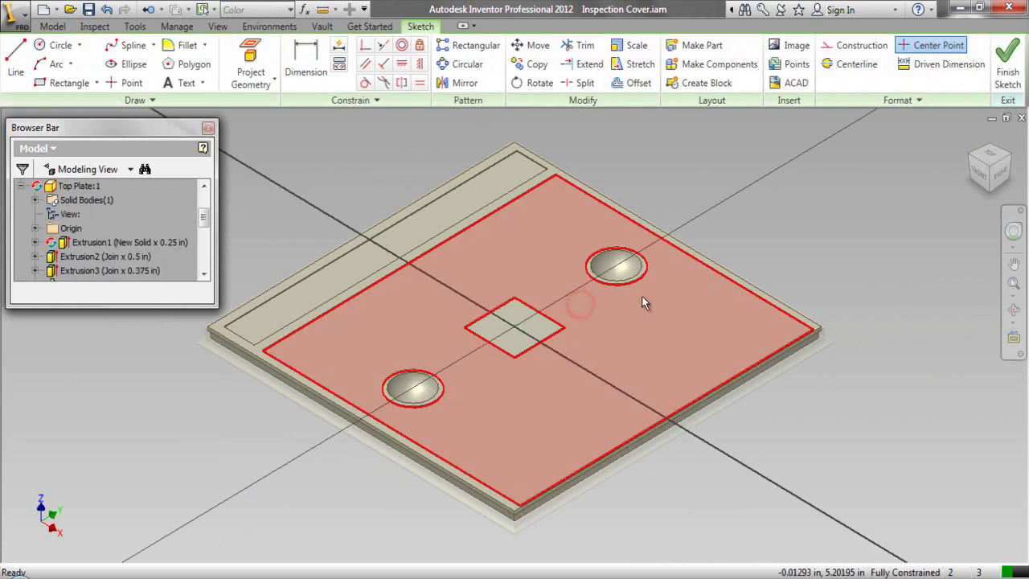
Project the centre square's outline into the sketch.
click(1014, 333)
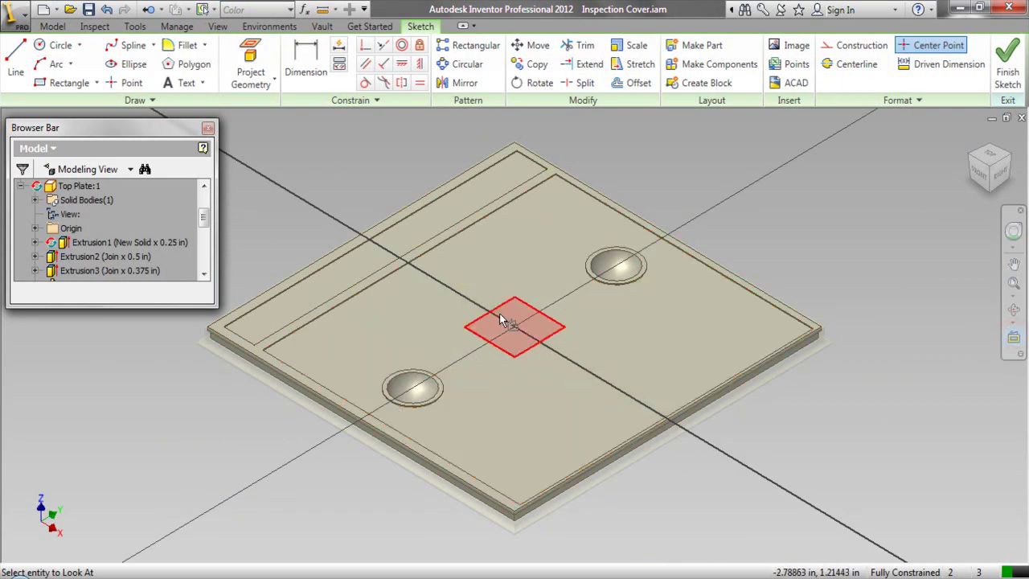
click(514, 315)
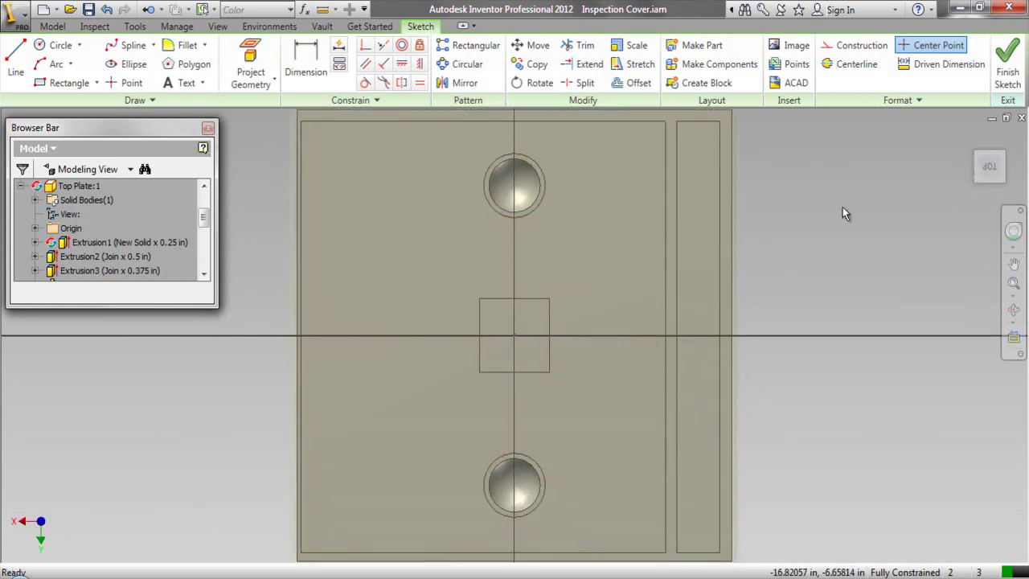
drag(1003, 134, 851, 177)
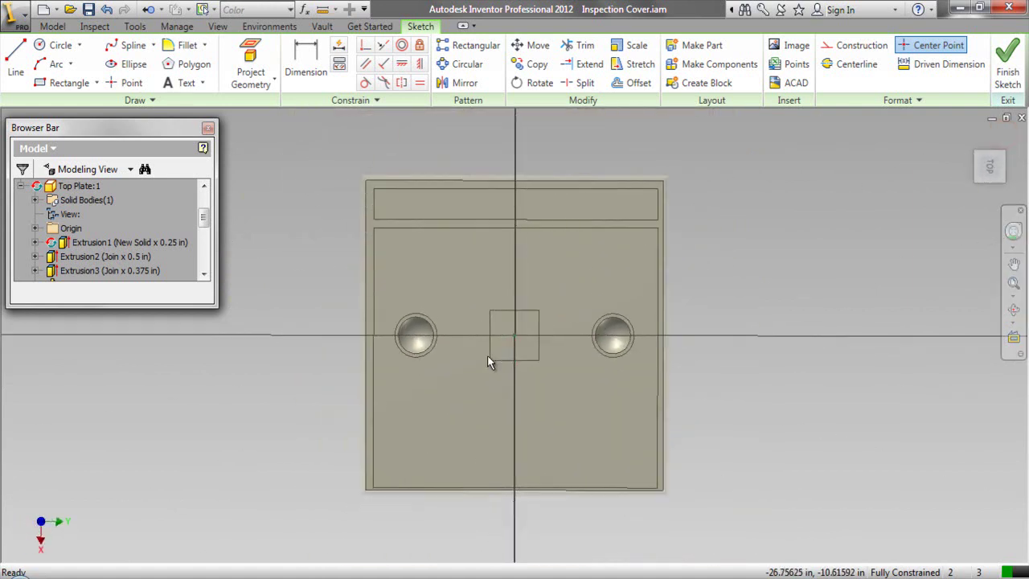
scroll(507, 335, up, 5)
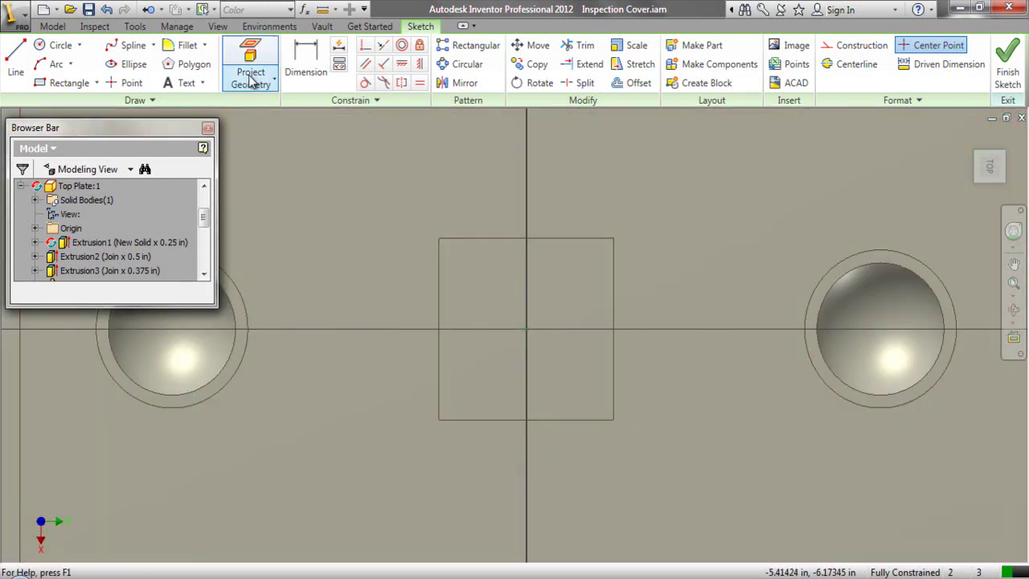
click(252, 79)
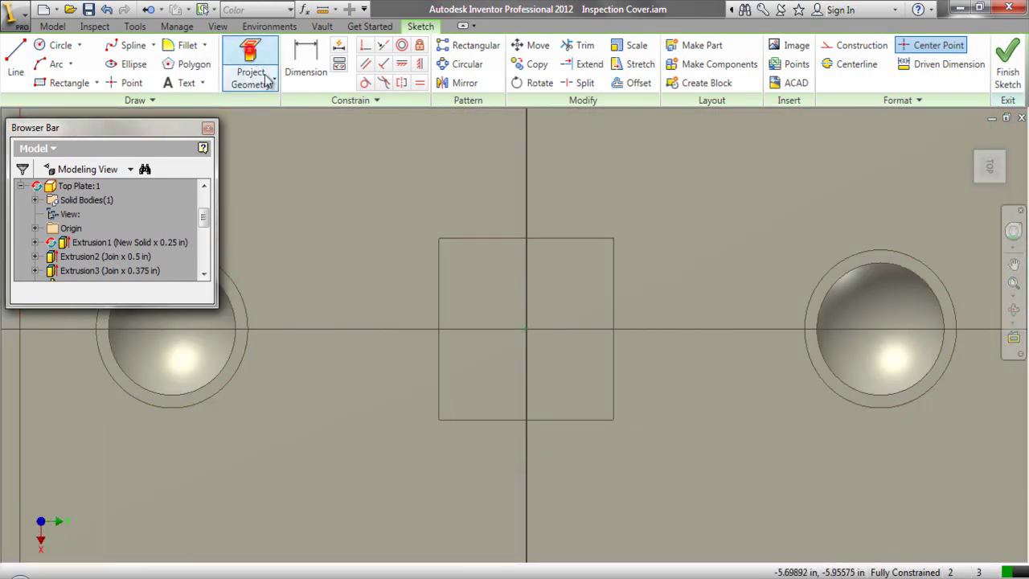
click(466, 284)
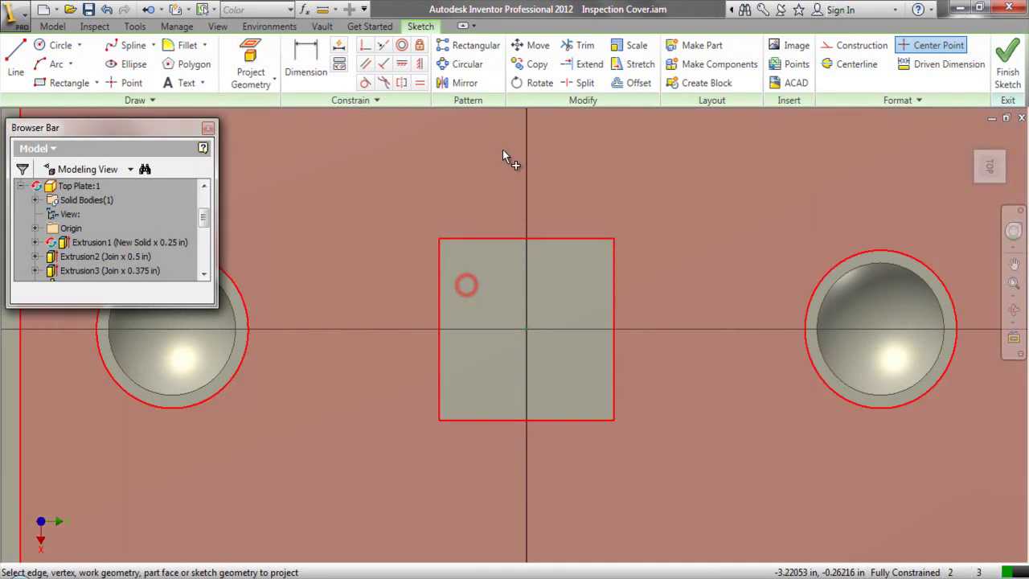
Sketch a rectangle about 2.48 in wide inside the projected centre square.
right_click(462, 137)
click(504, 130)
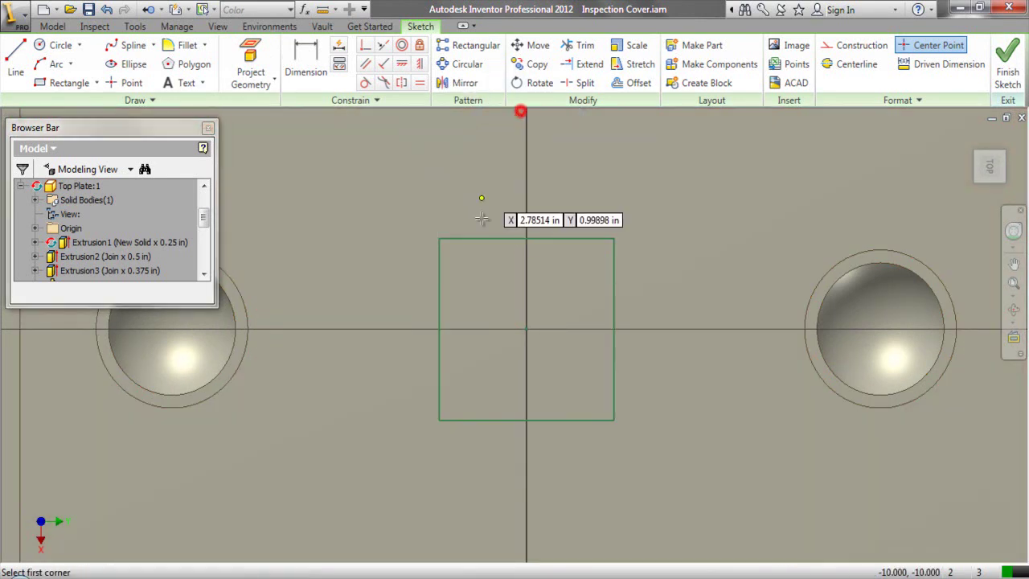
click(477, 273)
click(588, 382)
Dimension the inner rectangle's width as 3.5 in.
click(307, 66)
click(510, 274)
click(511, 253)
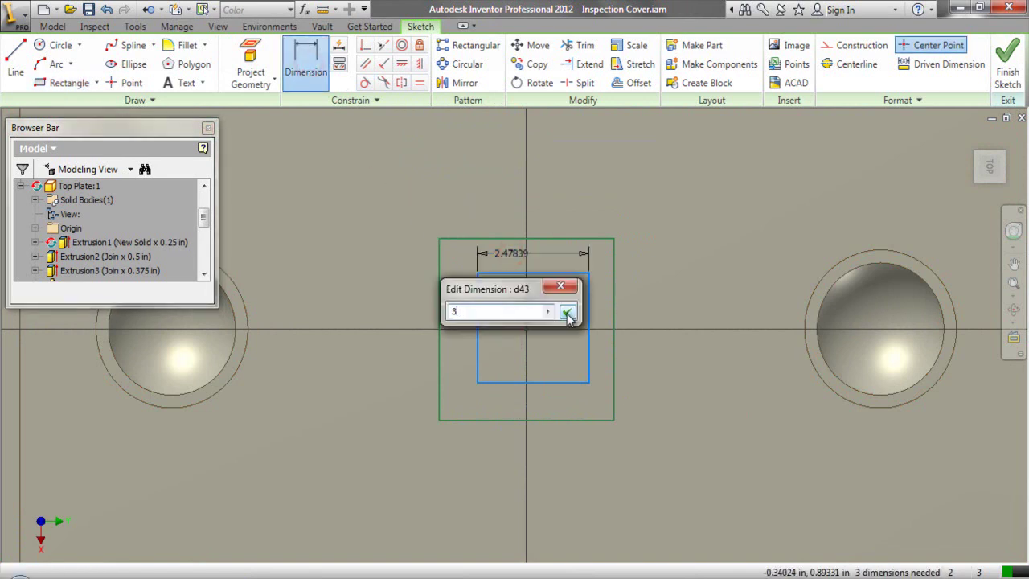
text(3.5)
click(567, 313)
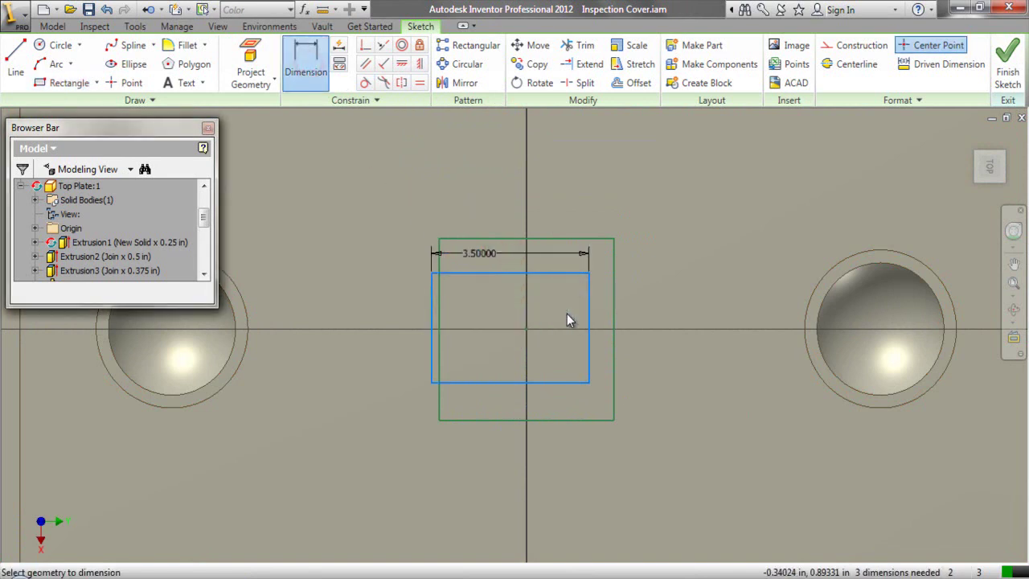
Make the inner rectangle's upper and left edges equal in length.
click(418, 82)
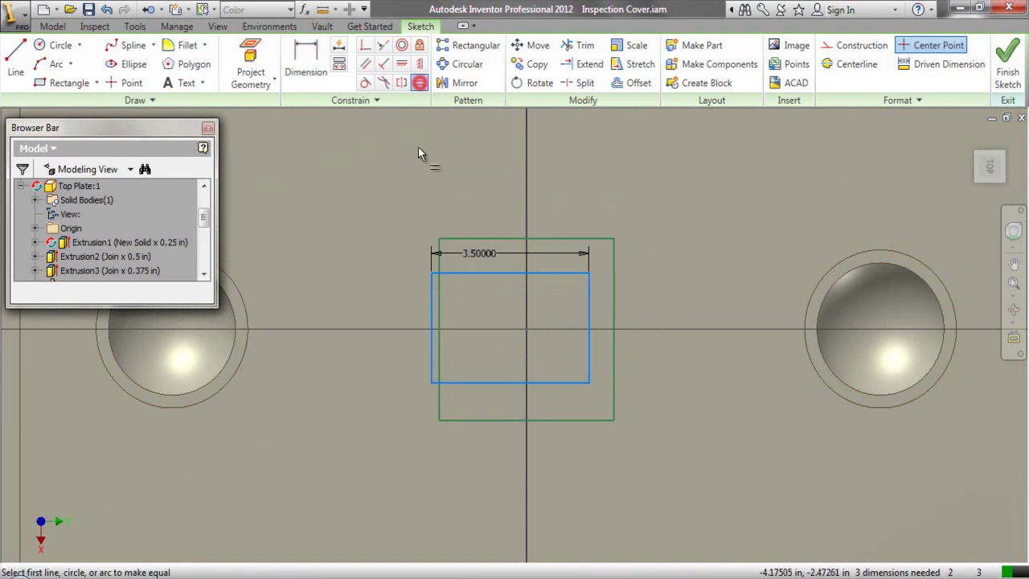
click(481, 272)
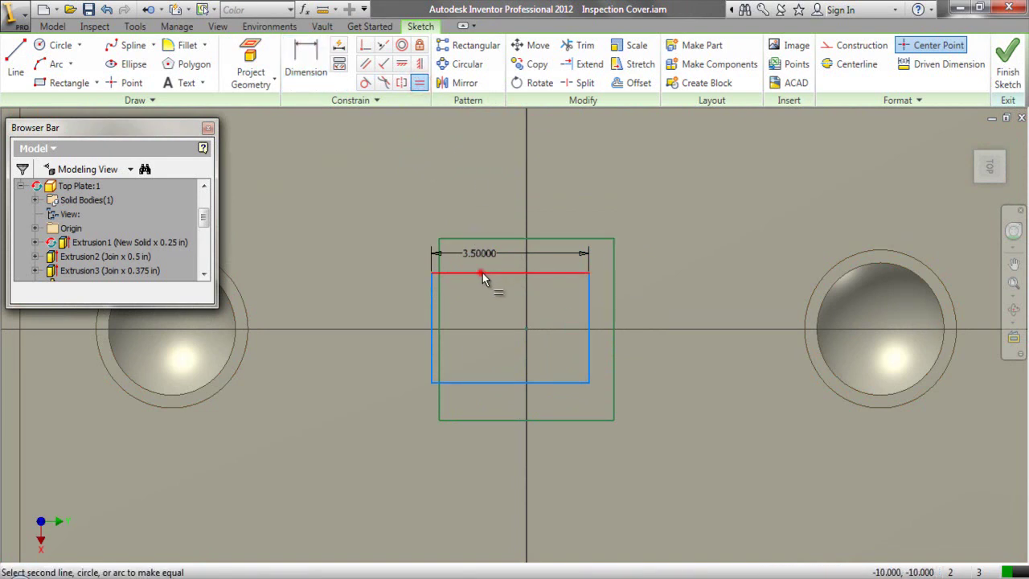
click(431, 300)
right_click(375, 226)
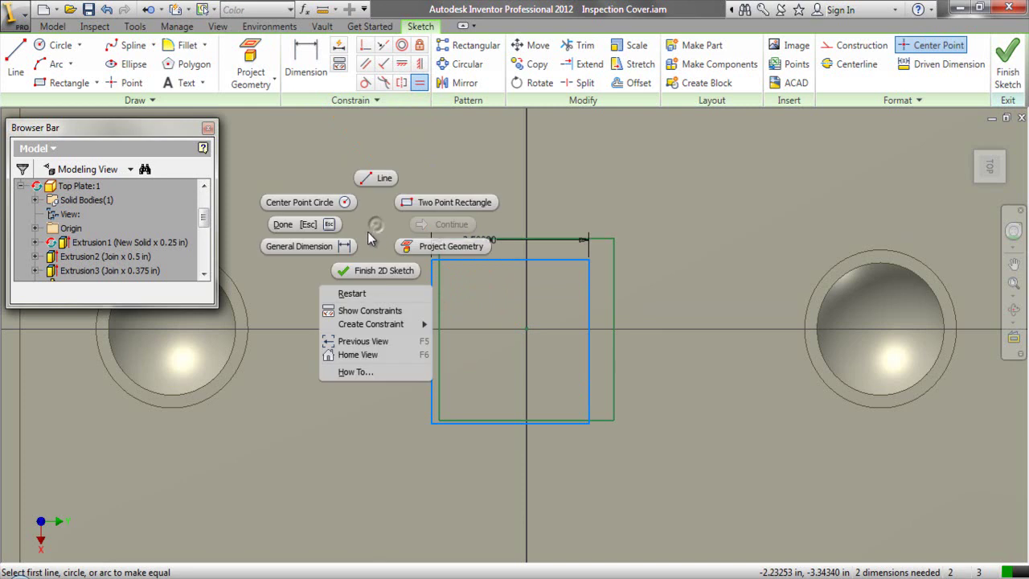
click(328, 226)
Dimension the gap between the upper edges of the projected and inner squares as 0.125 in.
click(305, 68)
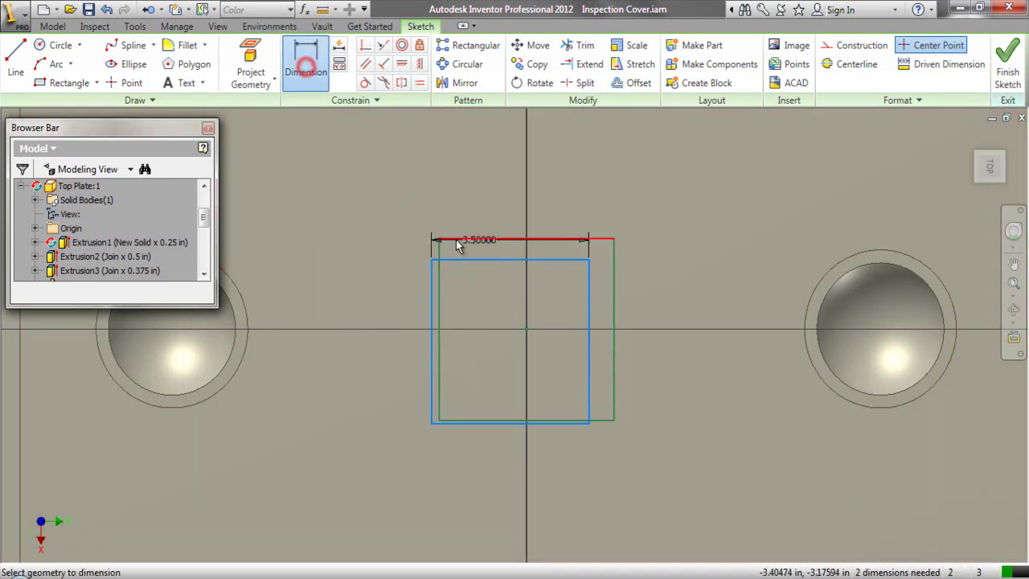
click(521, 240)
click(514, 259)
click(397, 255)
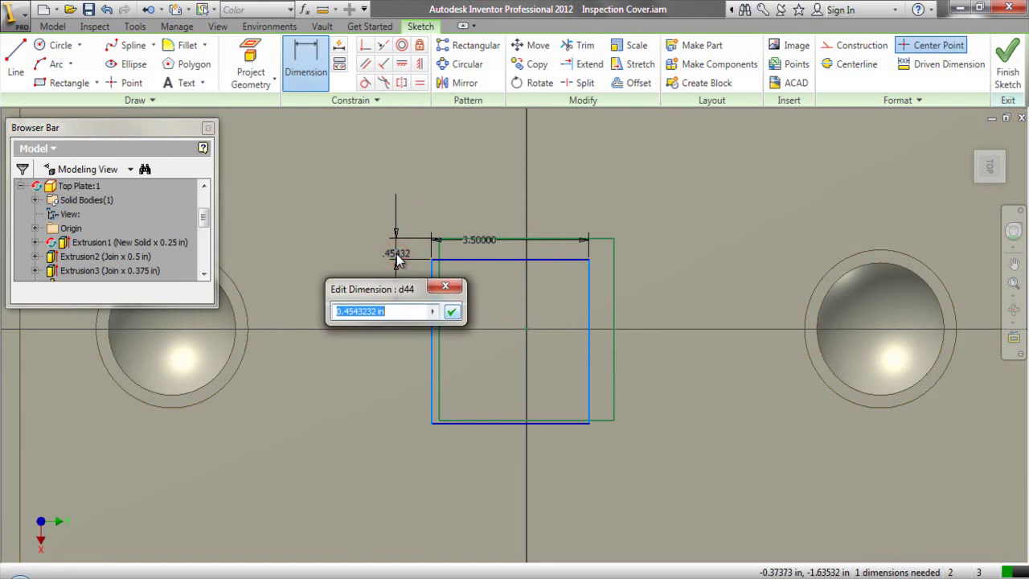
key(Return)
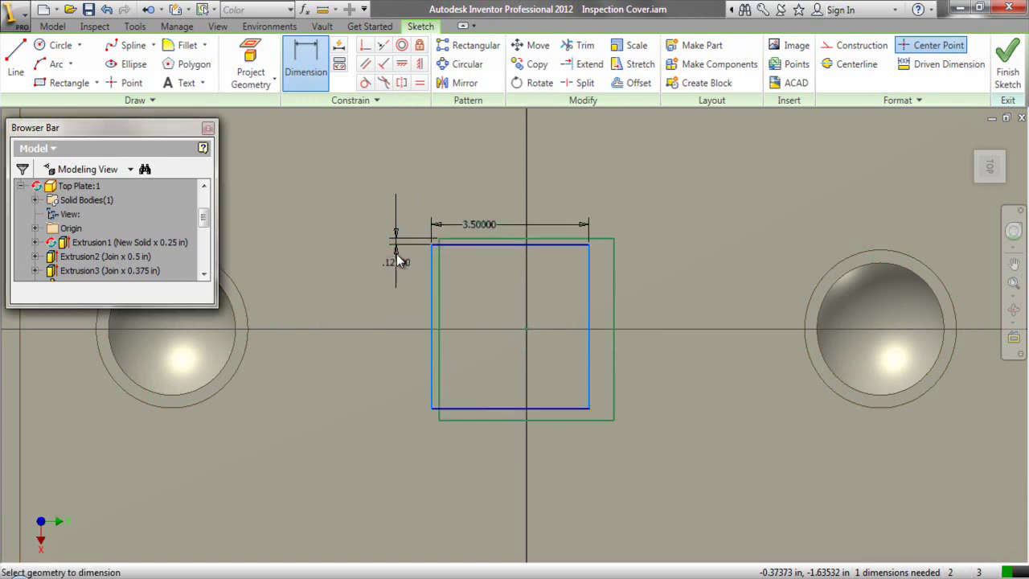
right_click(420, 297)
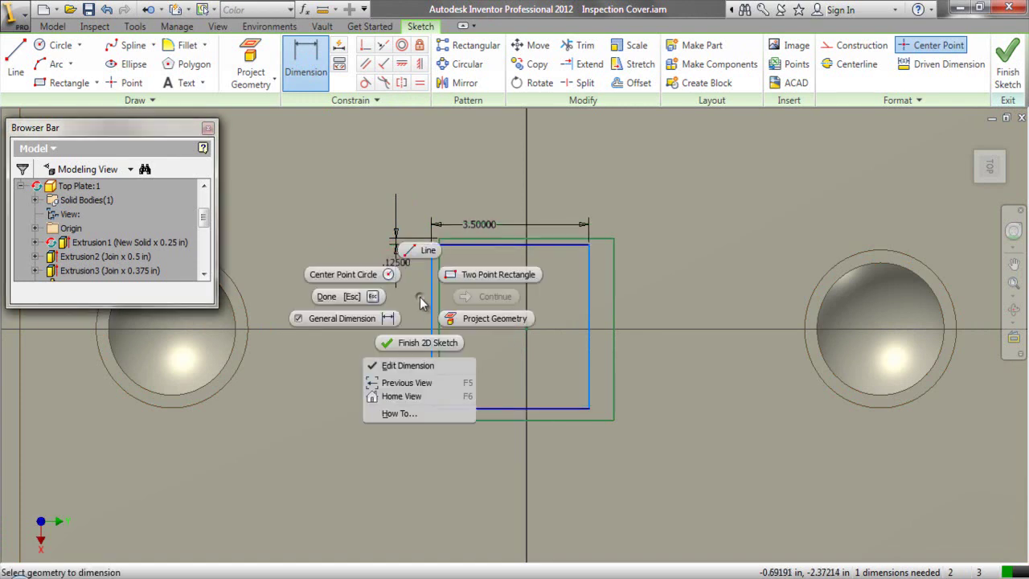
click(366, 293)
Dimension the gap between the left edges of the projected and inner squares as d44*2, and finish the sketch.
drag(431, 308, 454, 308)
click(353, 196)
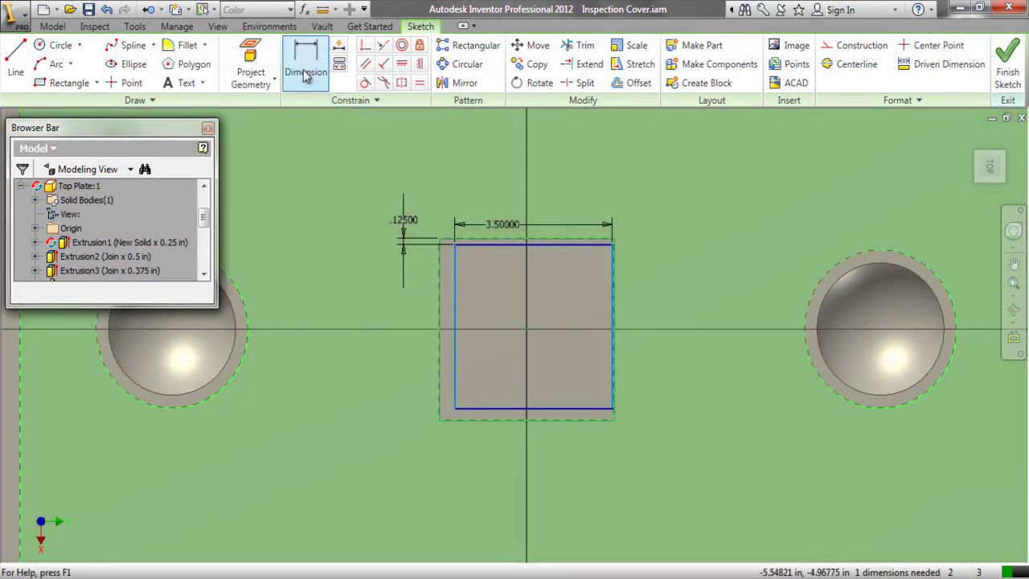
click(305, 72)
click(440, 301)
click(452, 303)
click(458, 446)
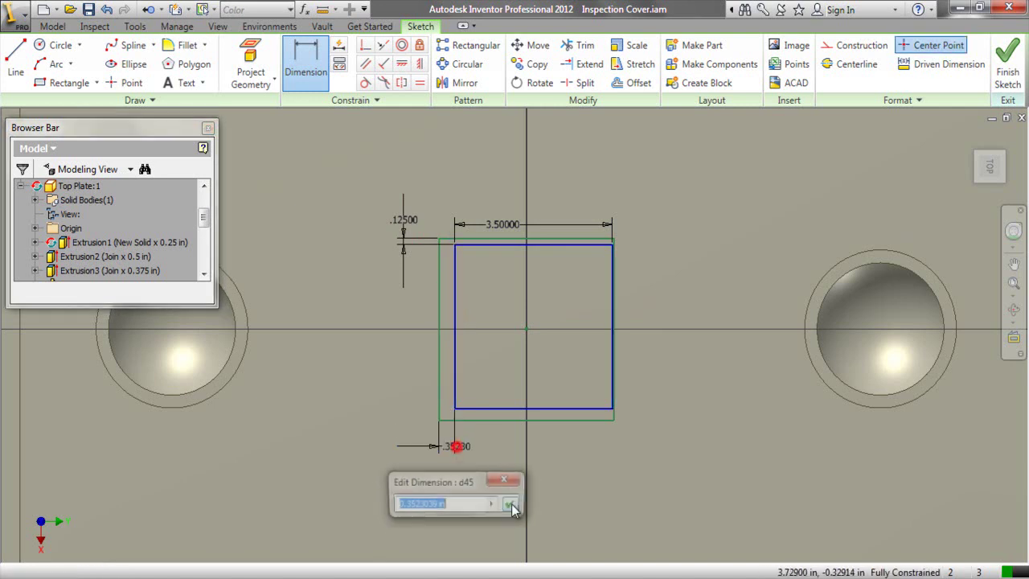
click(407, 220)
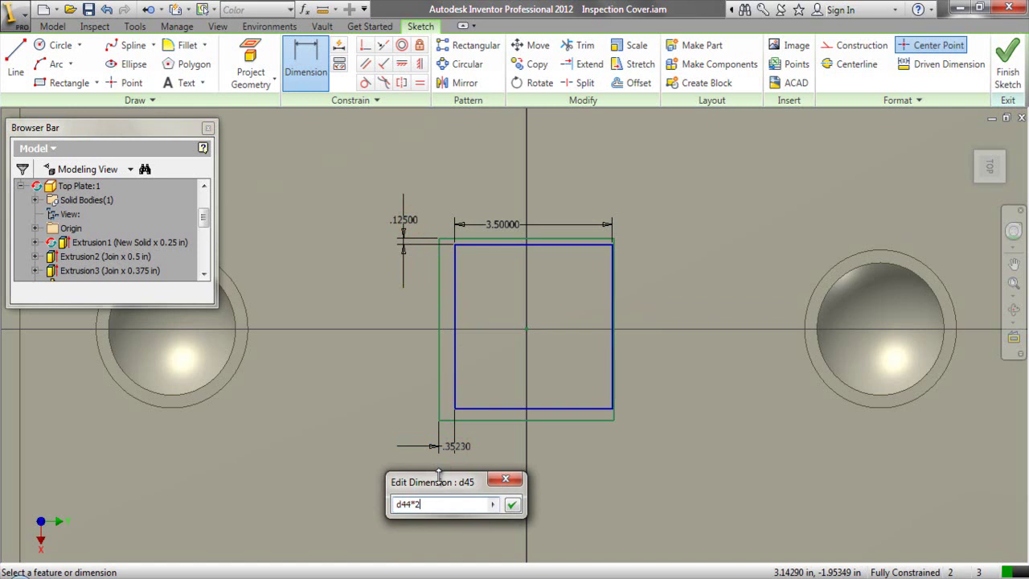
click(511, 504)
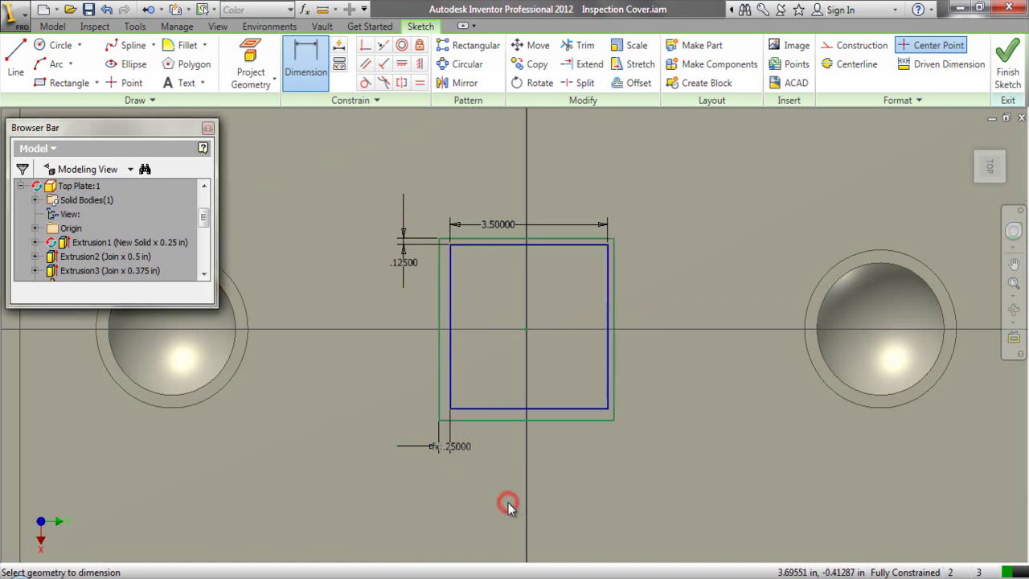
right_click(575, 181)
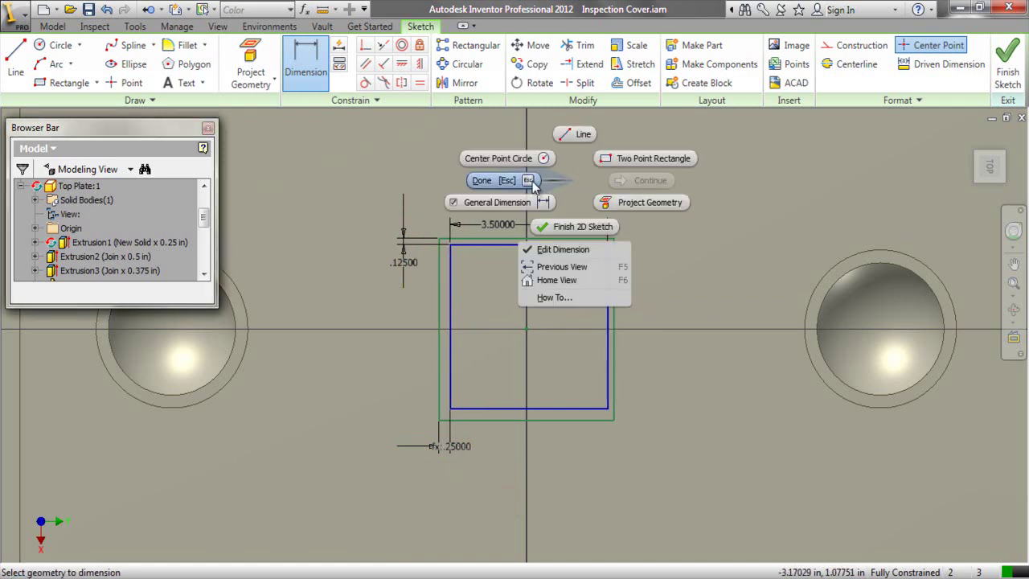
click(499, 180)
click(1006, 64)
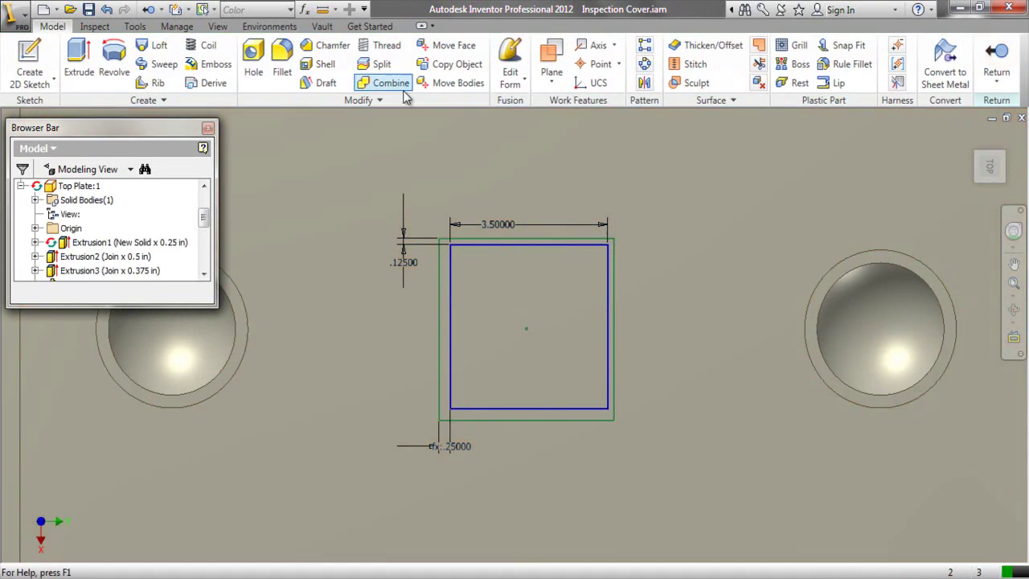
Extrude the inner square as a 0.0625 in deep cut into the raised centre square.
click(79, 62)
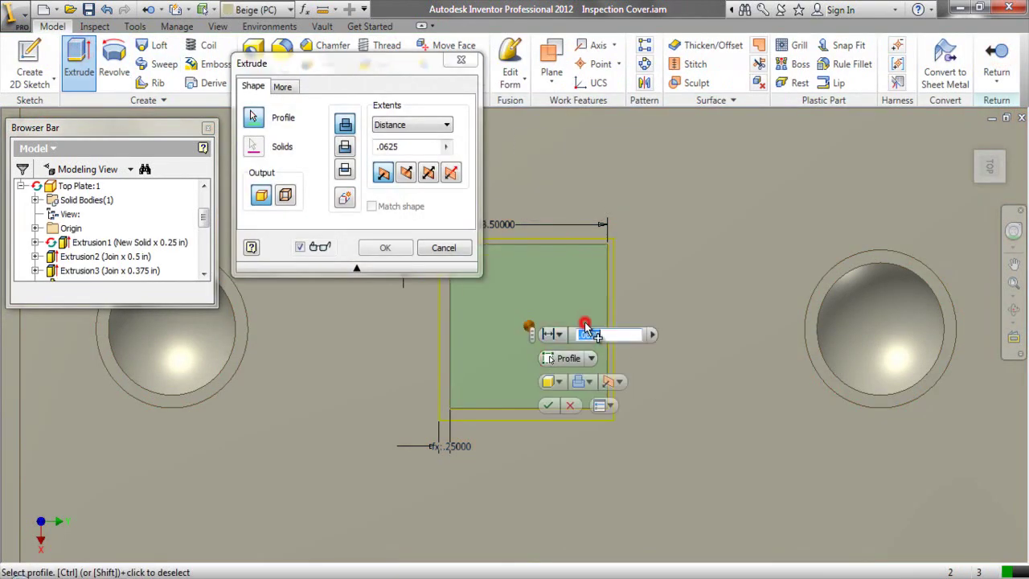
click(344, 148)
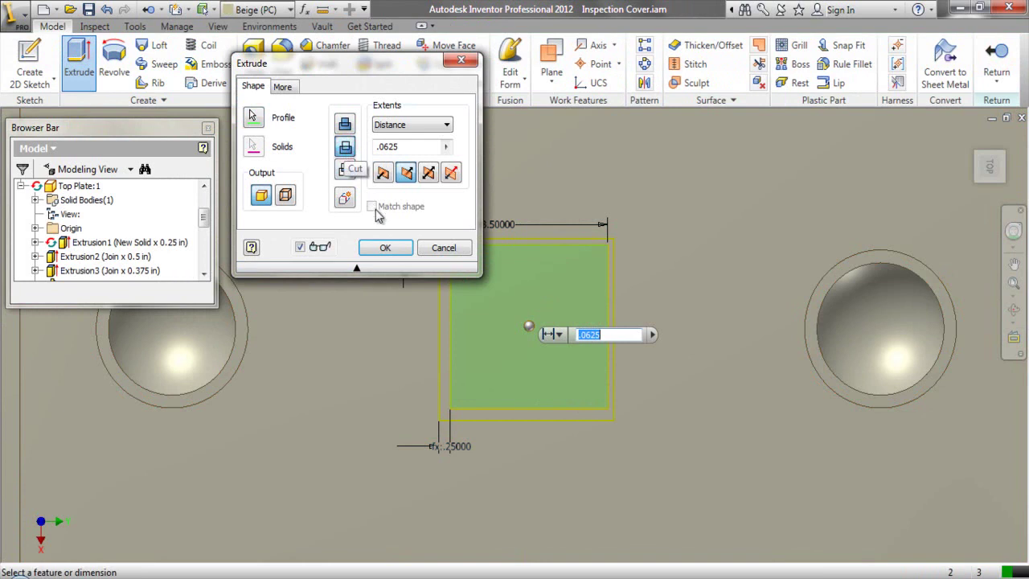
click(386, 248)
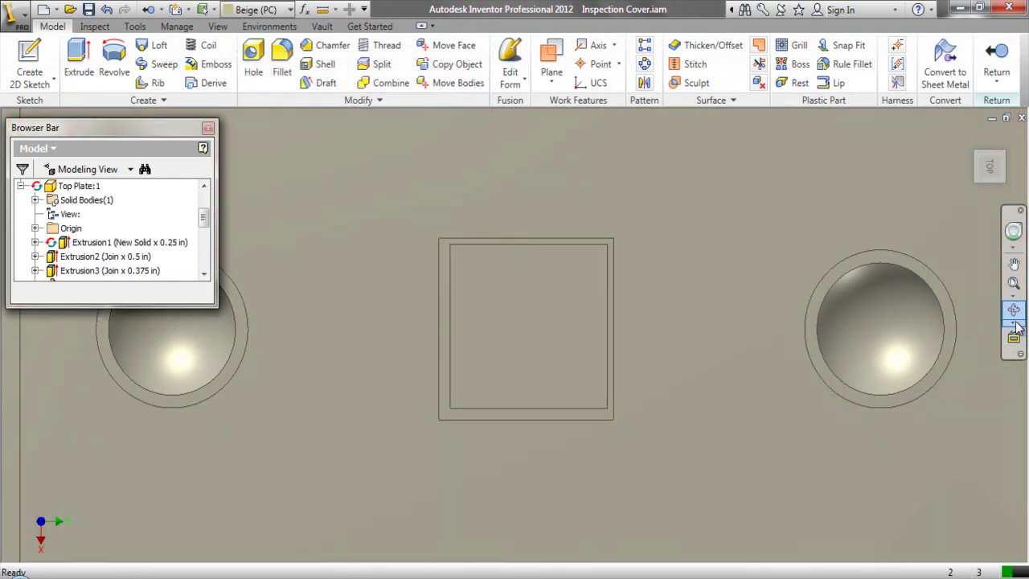
Inspect the recess in the centre square from an angled viewpoint and save the model.
click(1013, 310)
drag(561, 345, 475, 188)
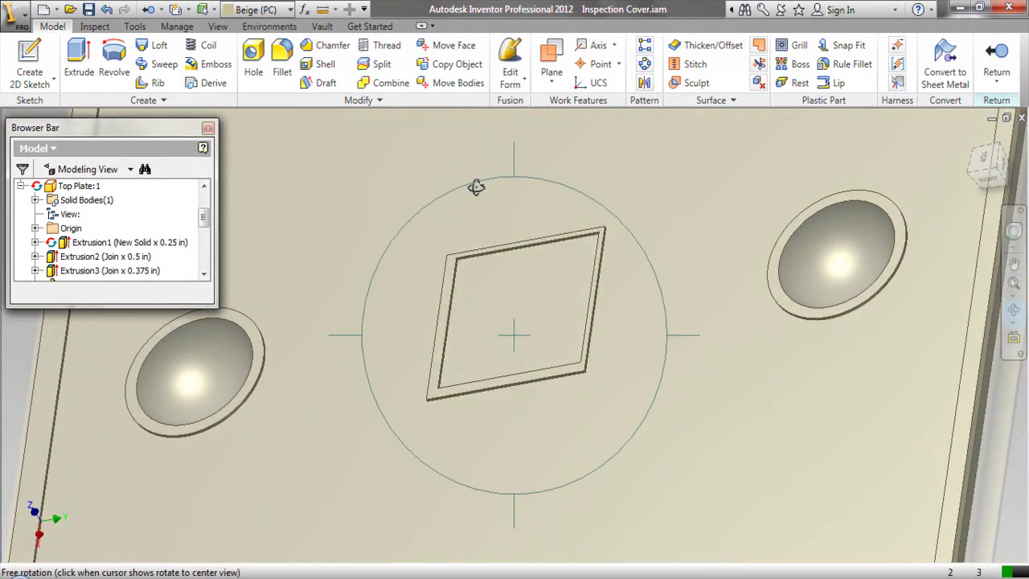
click(970, 138)
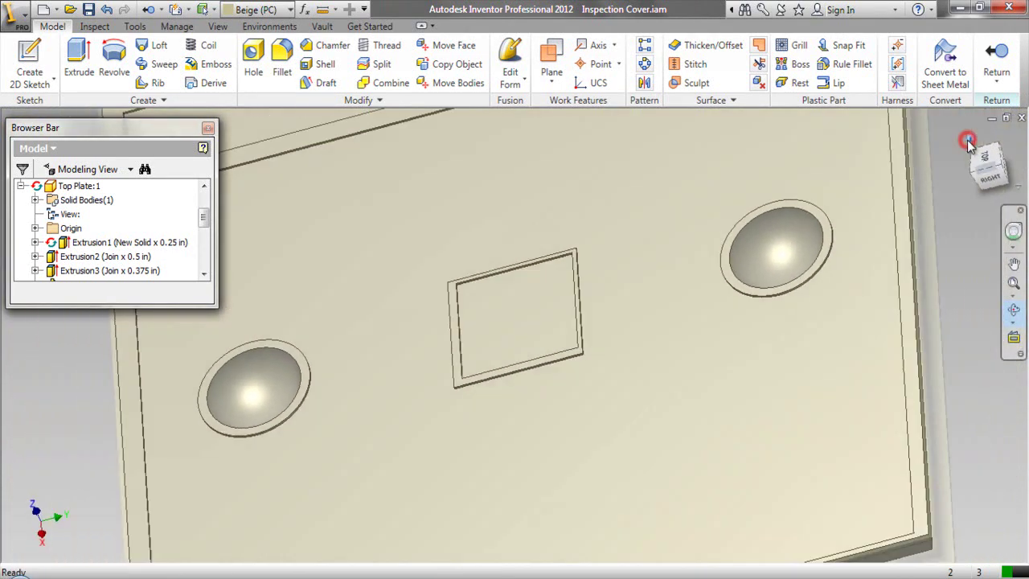
right_click(508, 283)
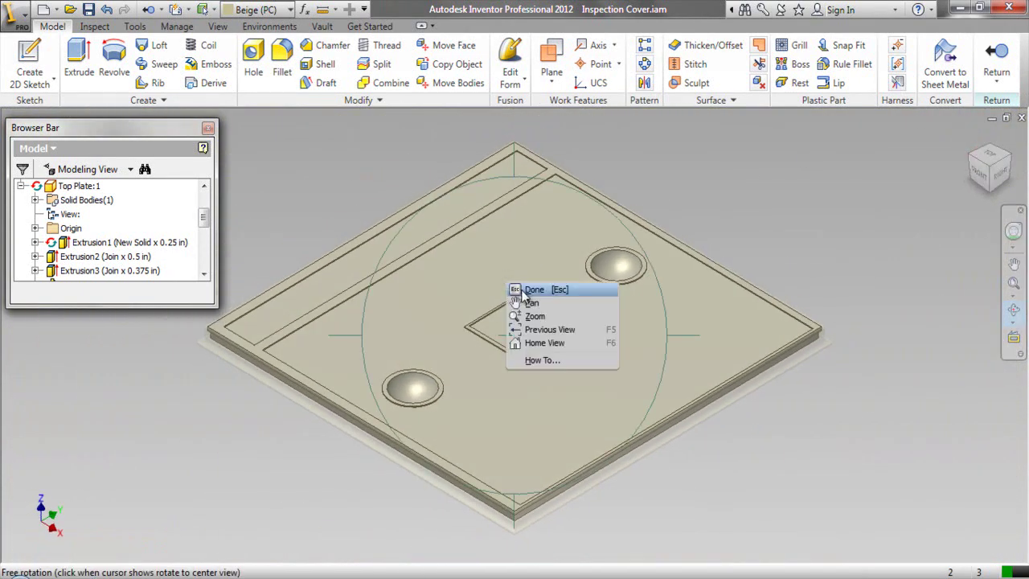
click(531, 290)
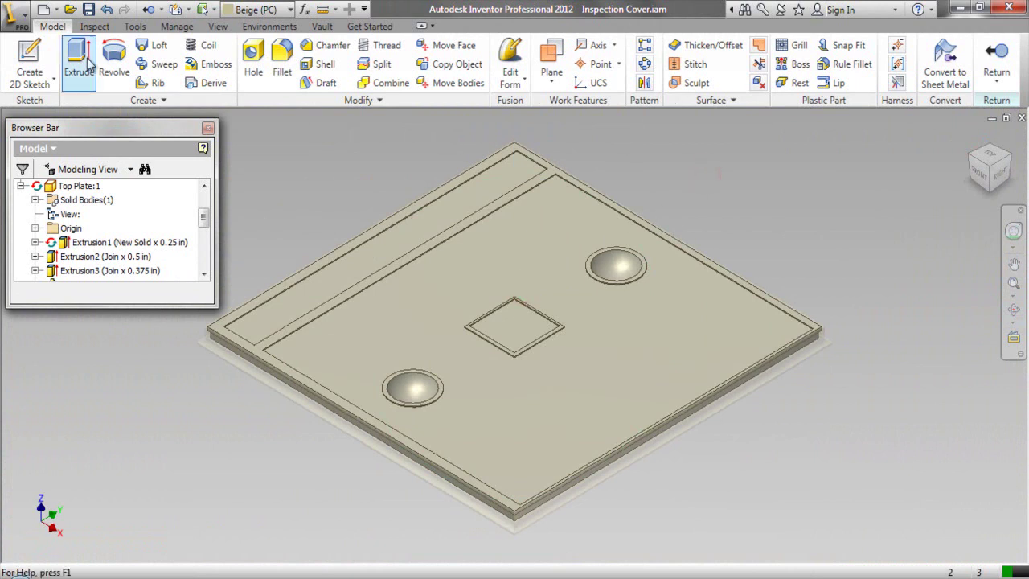
click(88, 9)
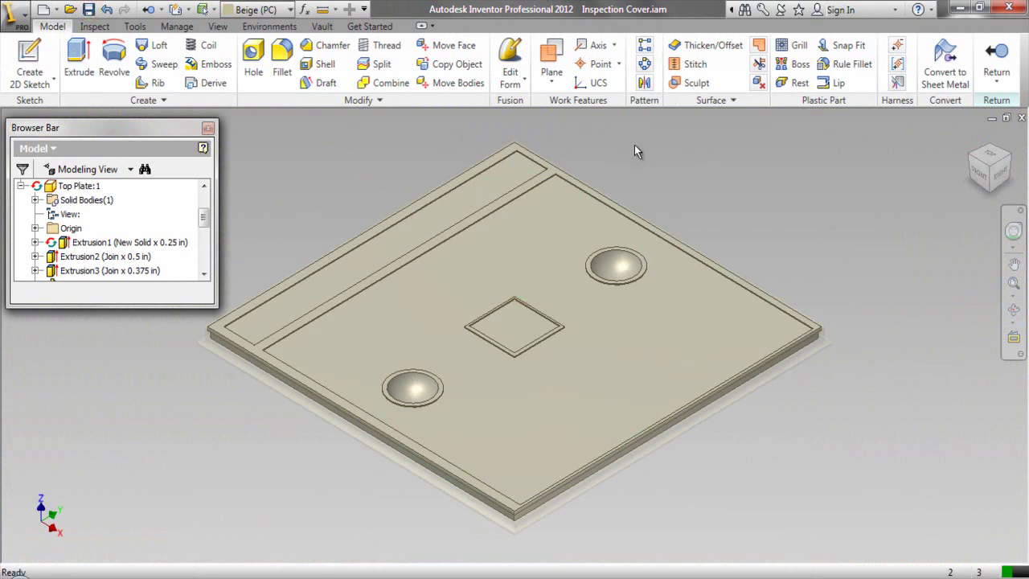
Start a new sketch on the floor of the narrow recessed strip, viewed from the top.
click(492, 180)
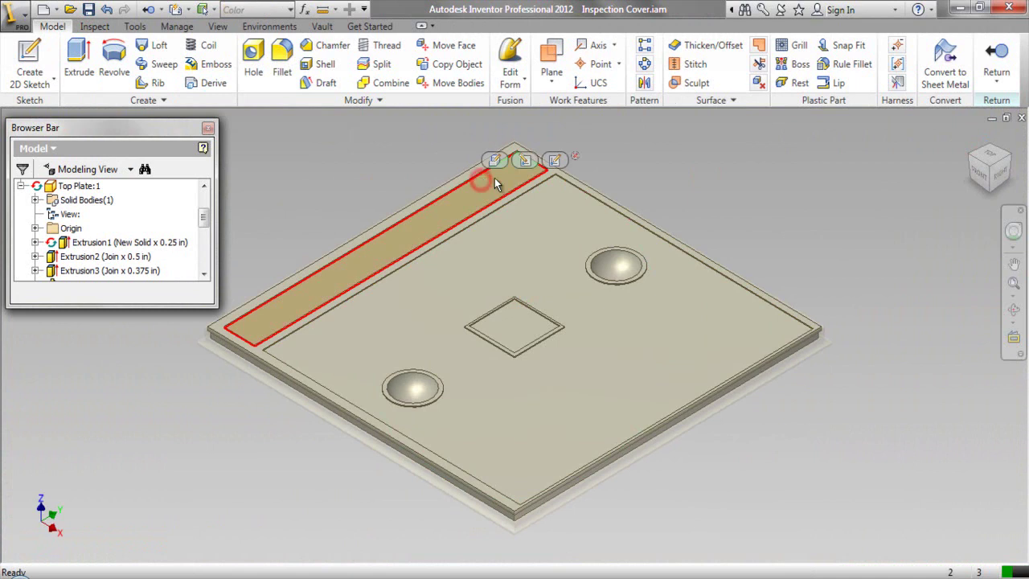
click(554, 160)
click(991, 163)
click(1019, 152)
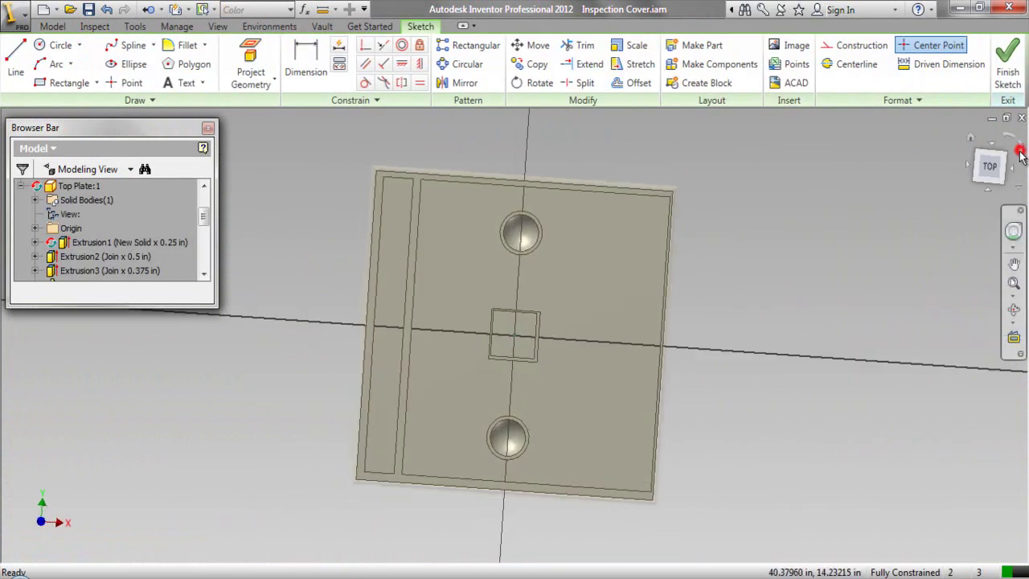
Project the outline of the narrow recessed strip into the sketch, with the view turned so the strip runs horizontally.
scroll(483, 177, up, 3)
click(251, 64)
click(428, 242)
right_click(450, 153)
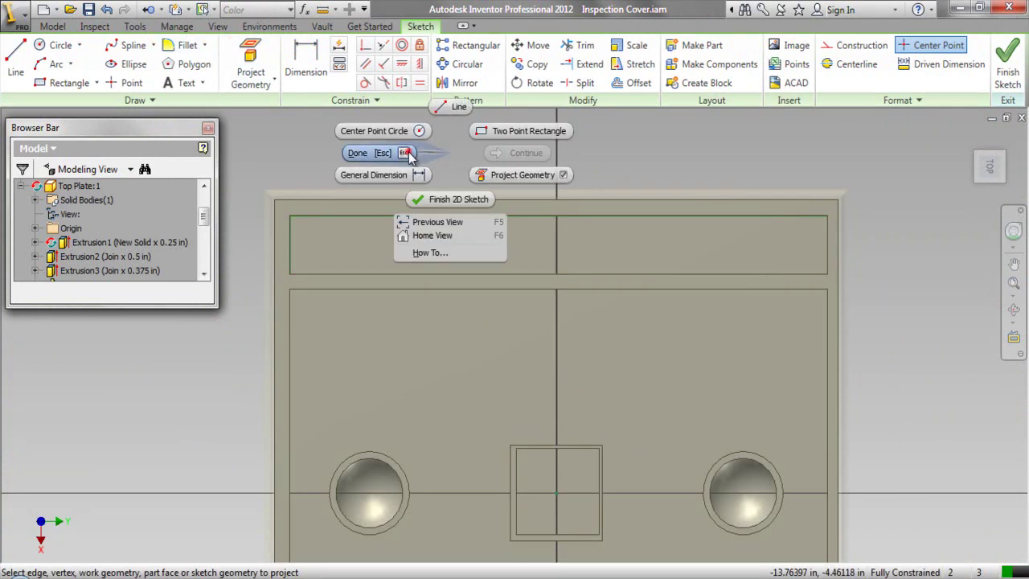
click(402, 153)
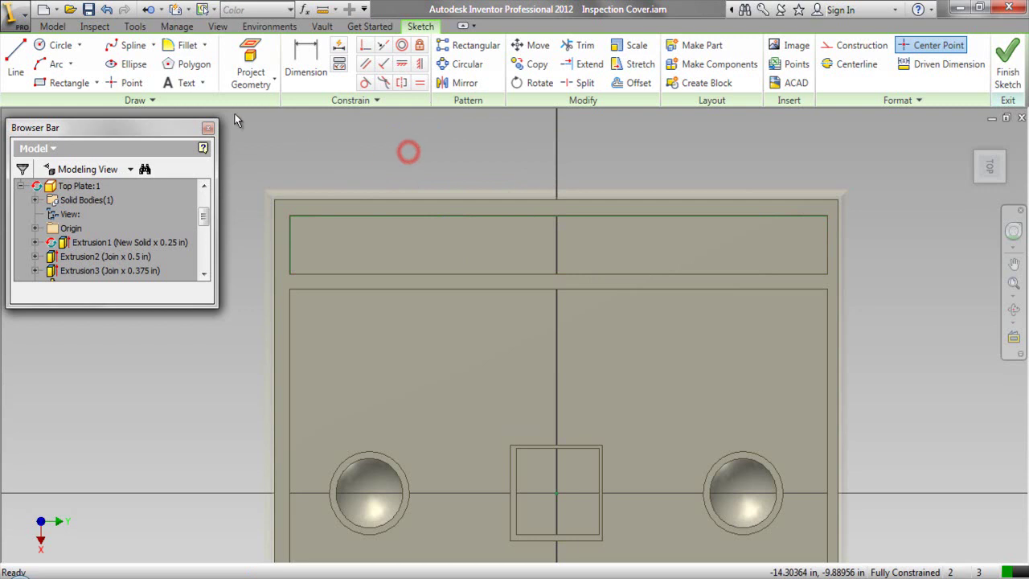
Add the sketch text "AIR TIGHT INSPECTION COVER" in Calibri with a size of 1.100 in.
click(183, 85)
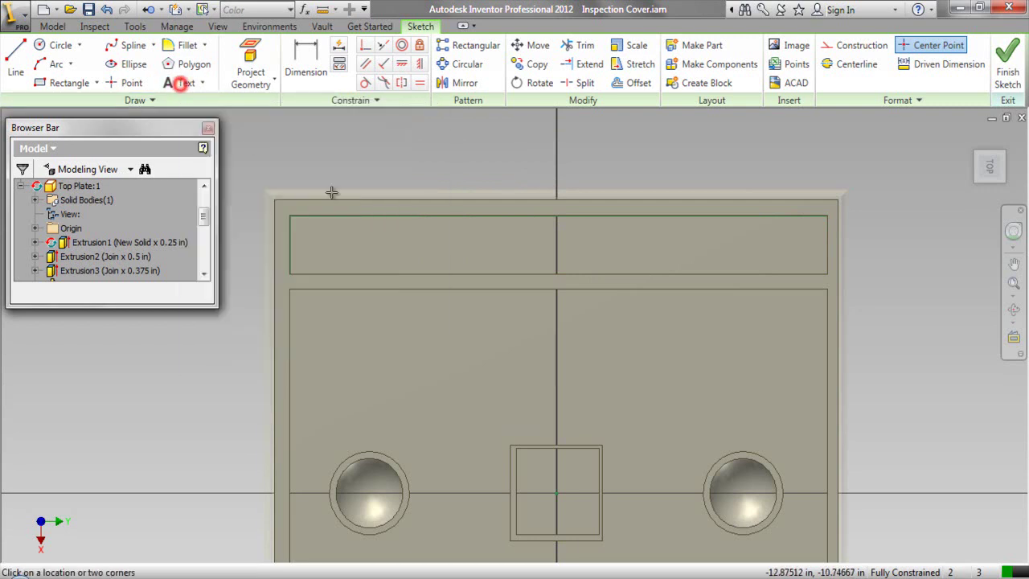
click(402, 240)
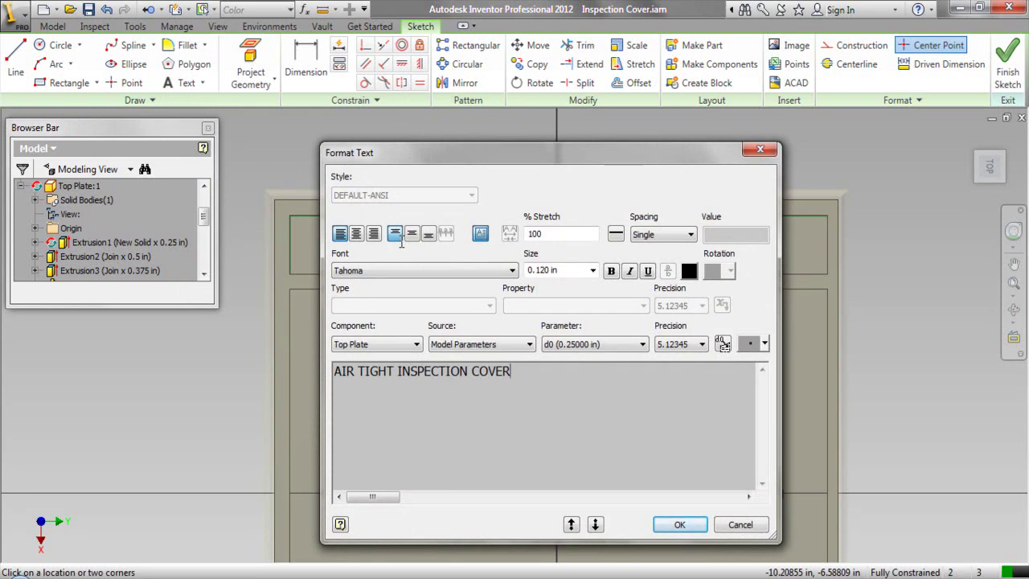
key(ctrl+a)
click(576, 272)
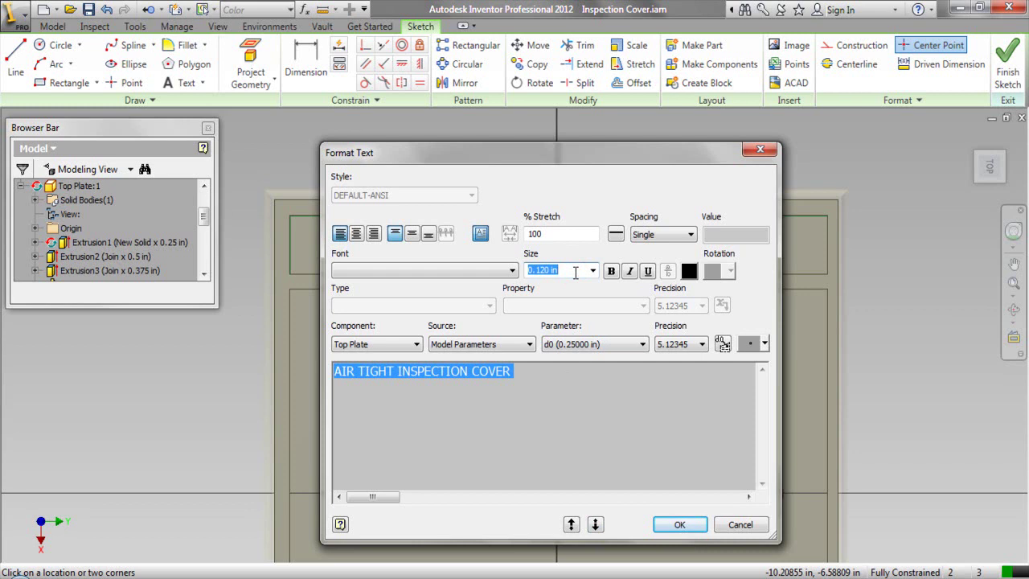
click(512, 271)
scroll(448, 317, down, 10)
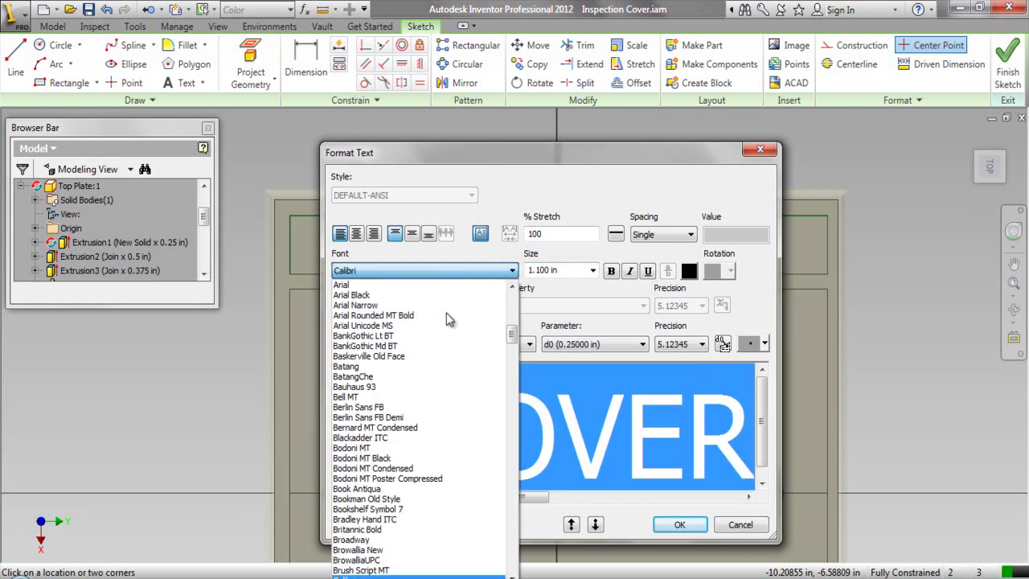
click(360, 575)
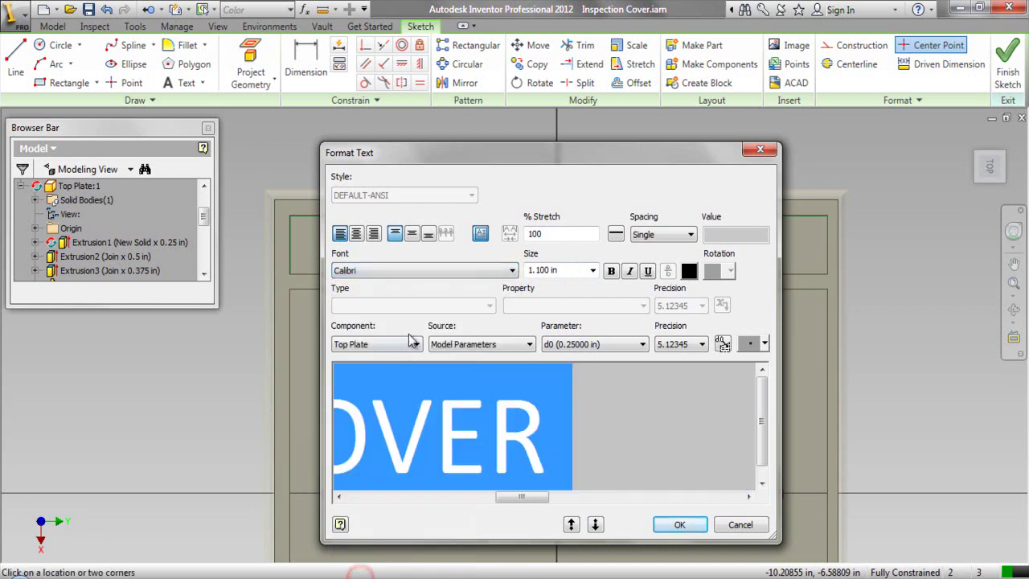
Set the text to centre and middle justification, colour it red, and place it in the sketch.
click(412, 234)
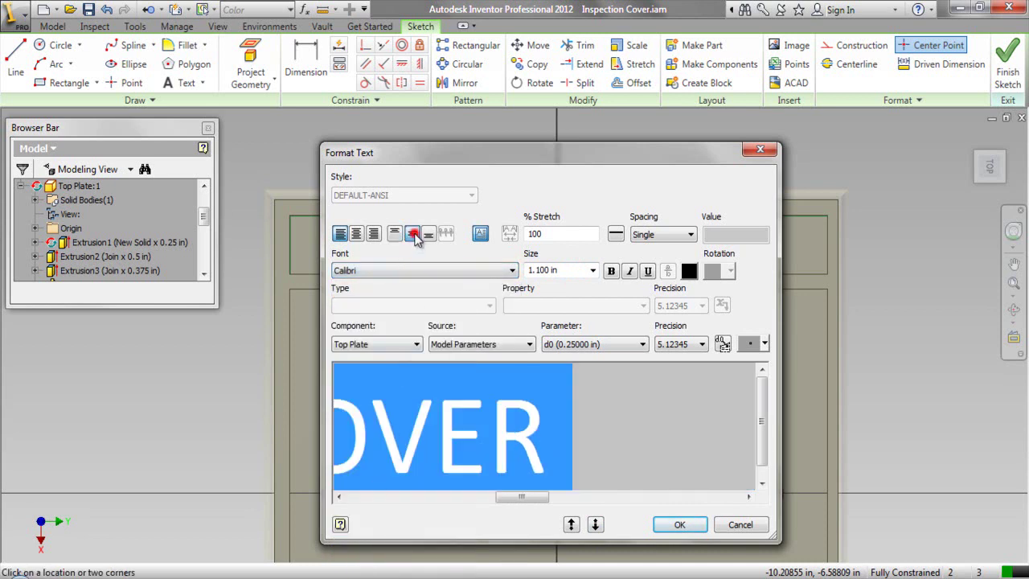
click(354, 234)
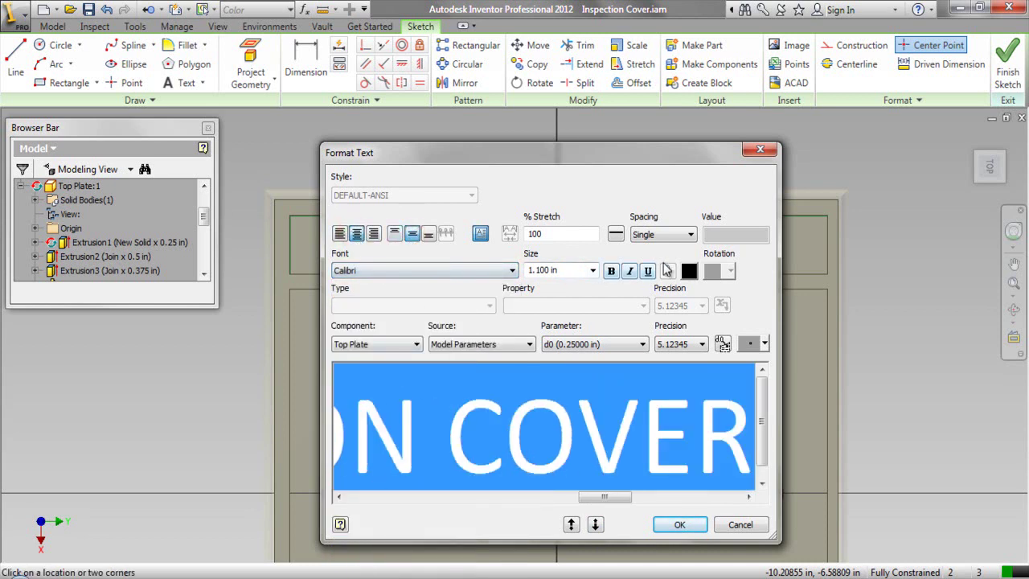
click(689, 271)
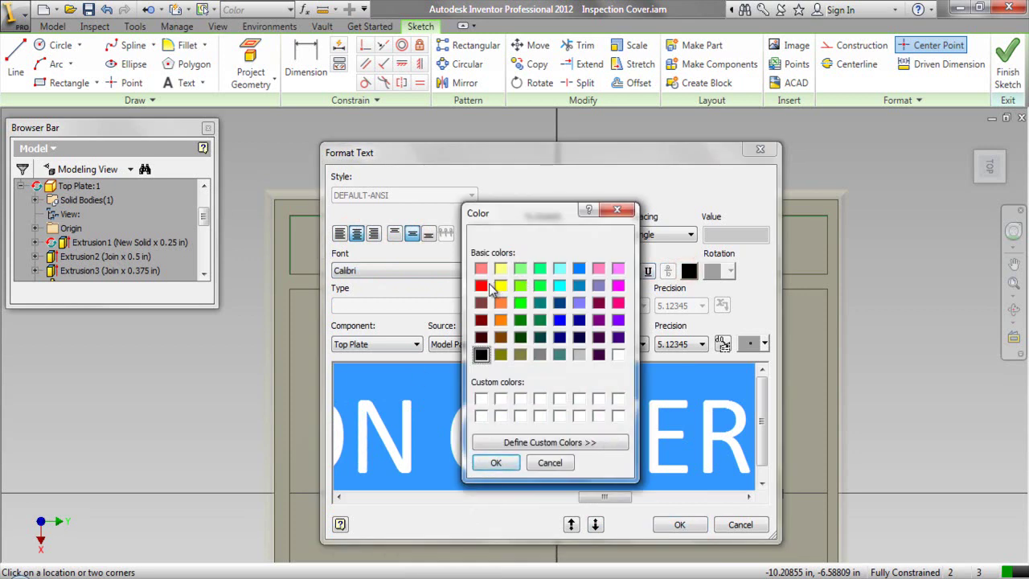
click(496, 462)
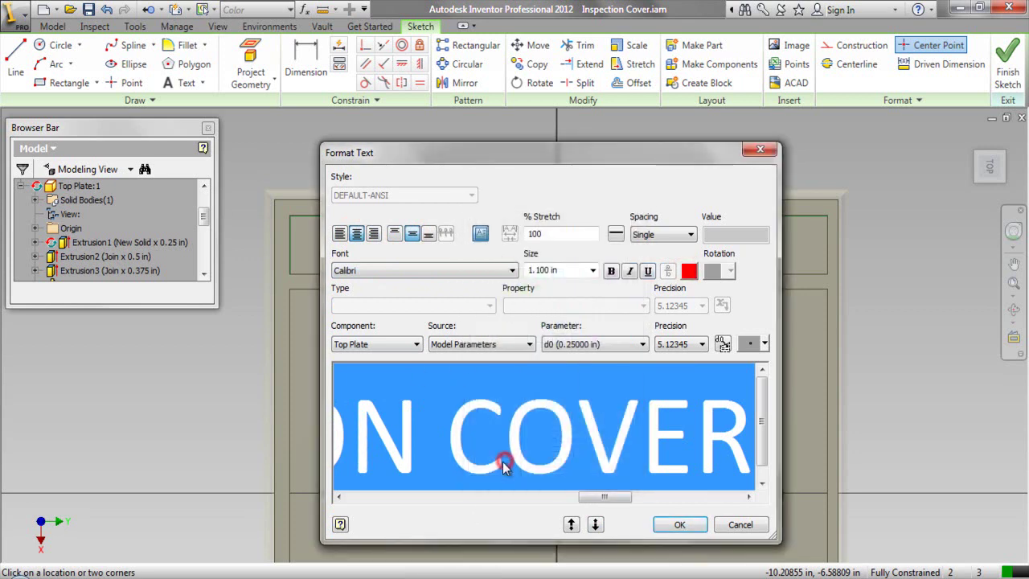
click(679, 525)
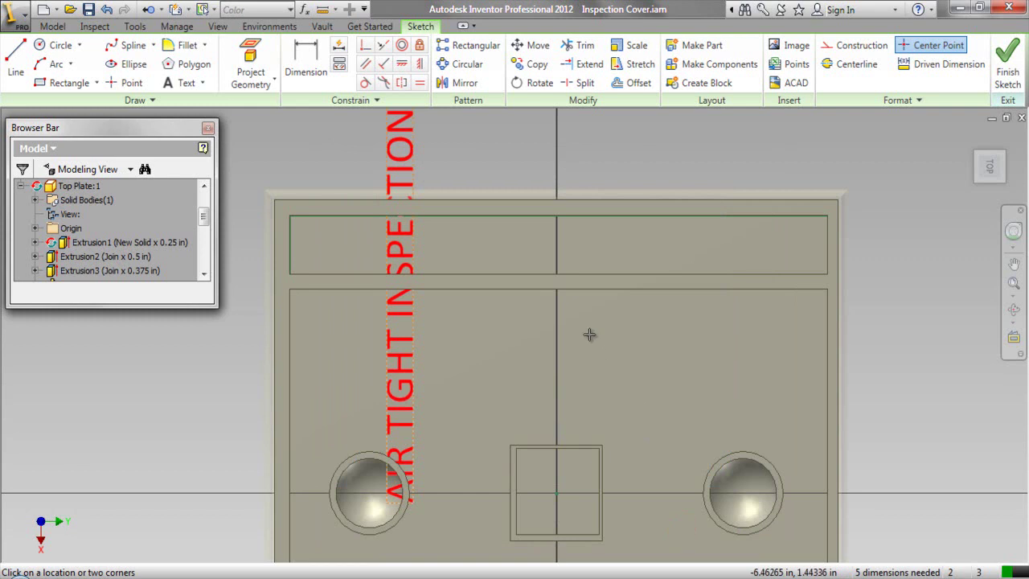
right_click(585, 260)
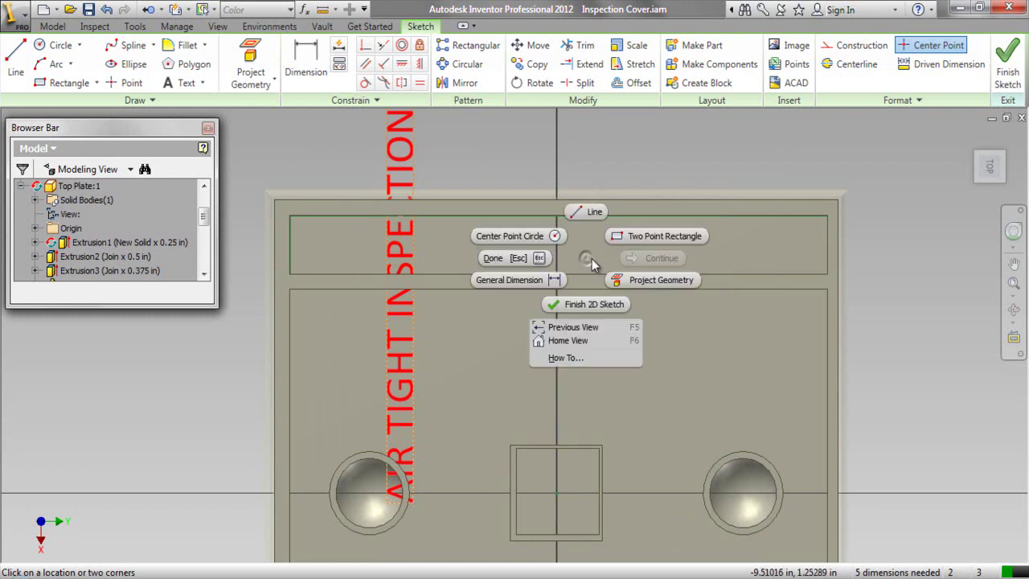
click(537, 259)
Rotate the text with its frame a quarter turn about its upper corner so it reads horizontally, parallel to the recessed strip.
scroll(447, 370, down, 3)
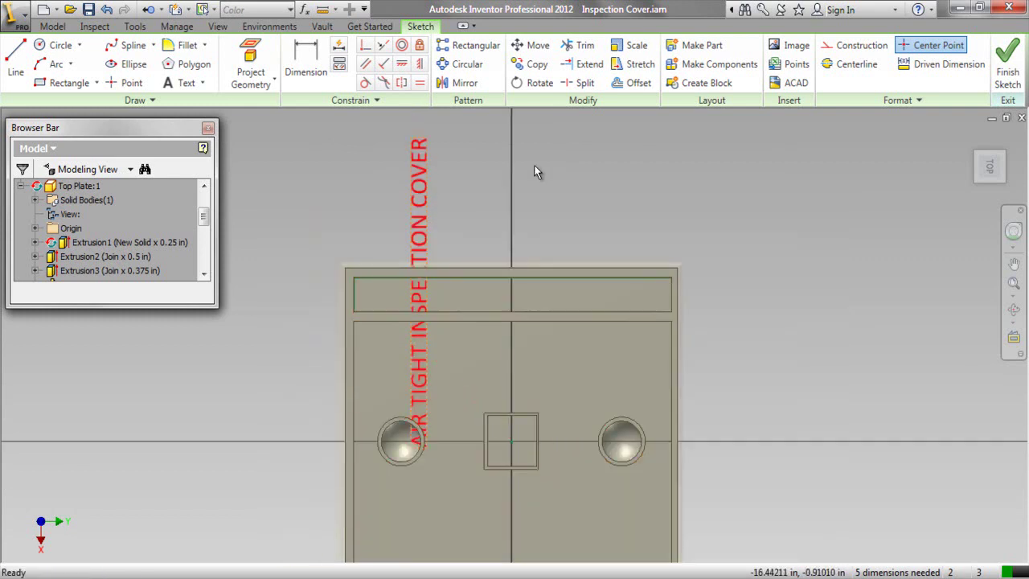
click(541, 84)
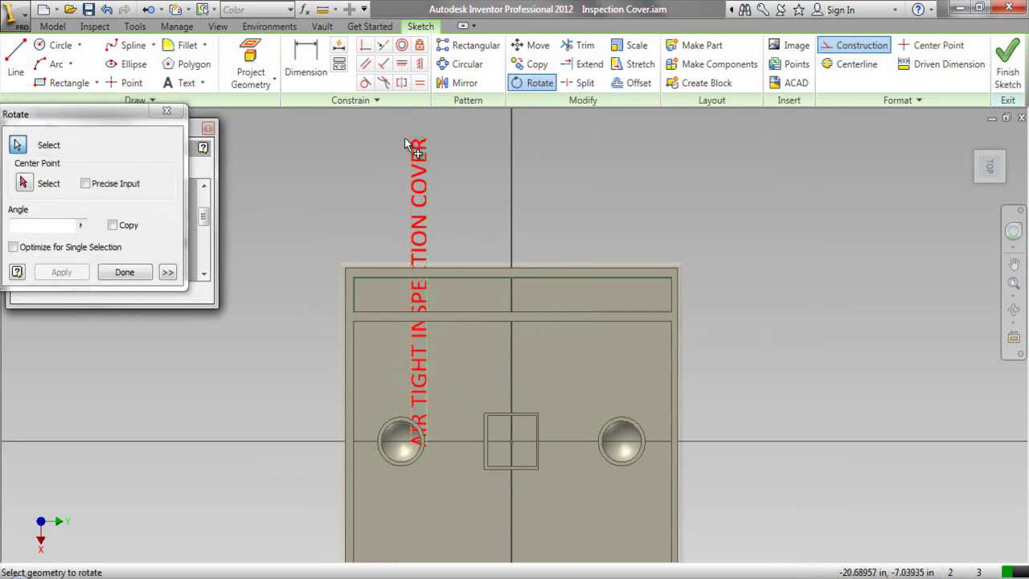
mouse_move(371, 126)
mouse_down()
mouse_move(470, 384)
mouse_move(463, 462)
mouse_up()
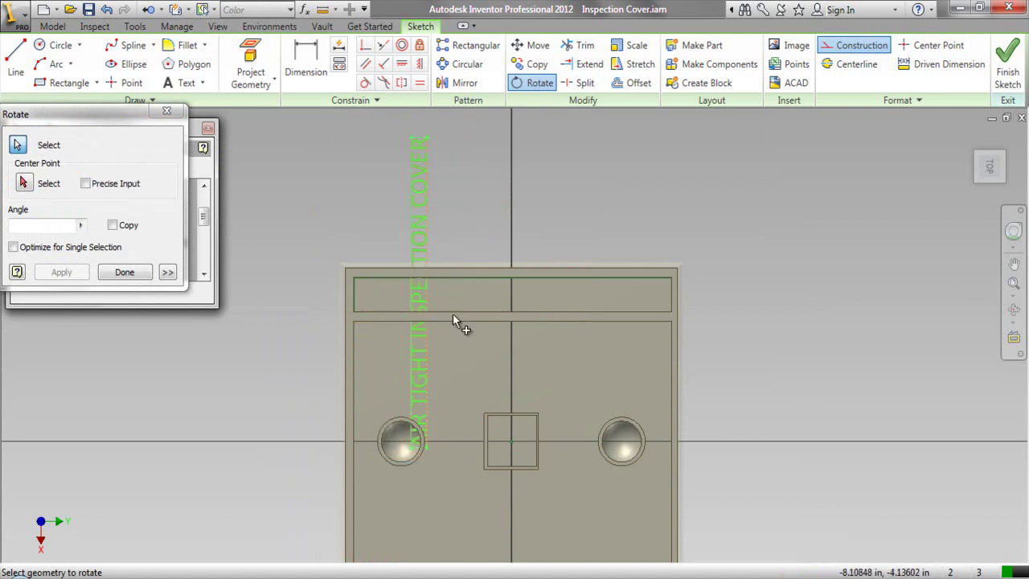
right_click(459, 188)
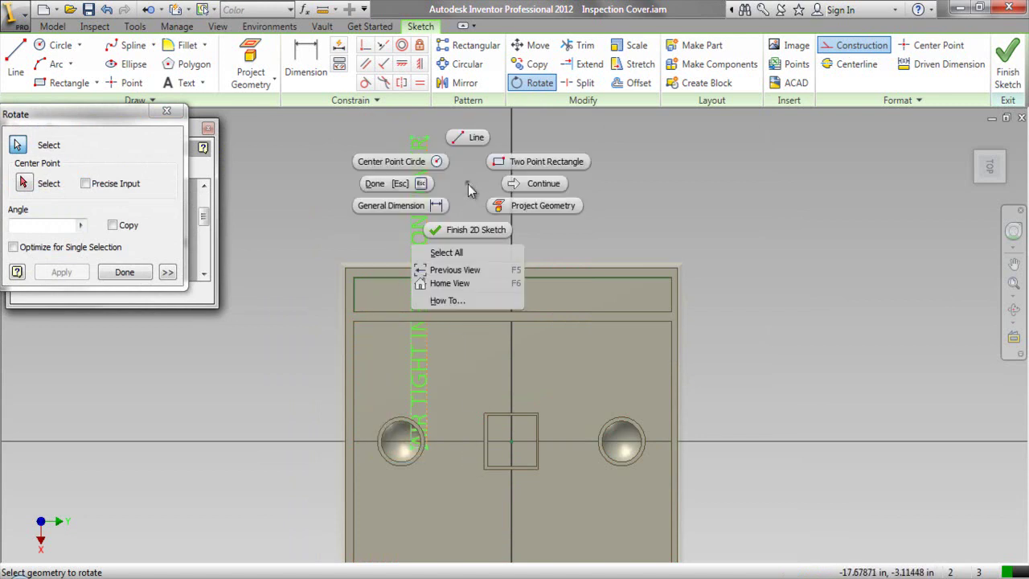
click(526, 184)
click(429, 137)
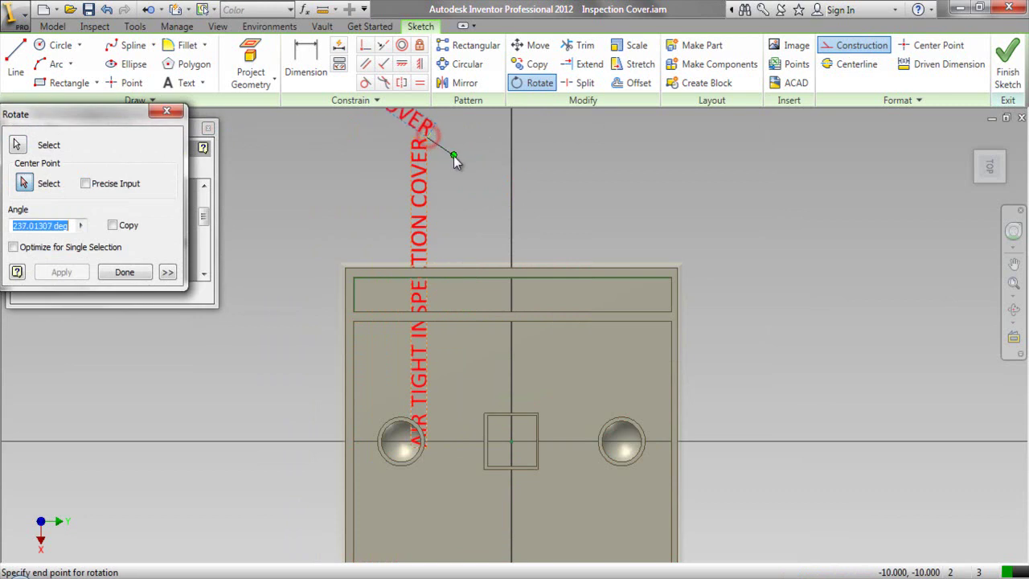
click(462, 138)
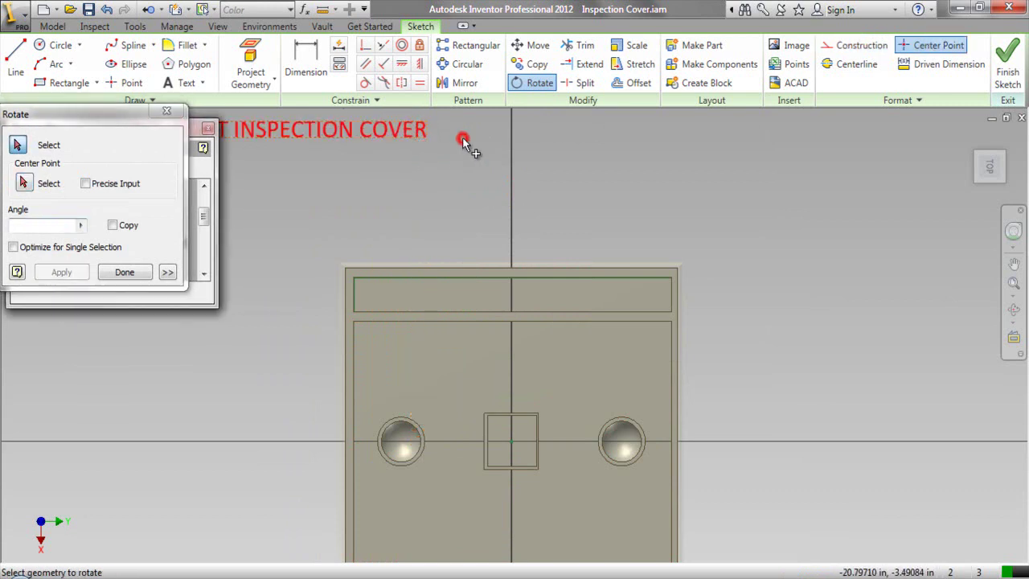
click(119, 272)
scroll(416, 299, down, 2)
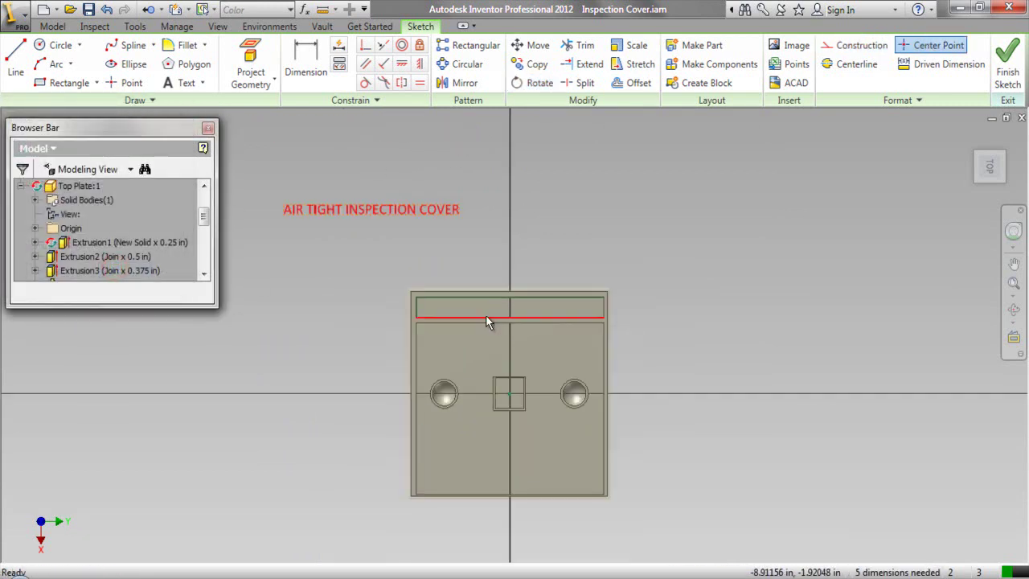